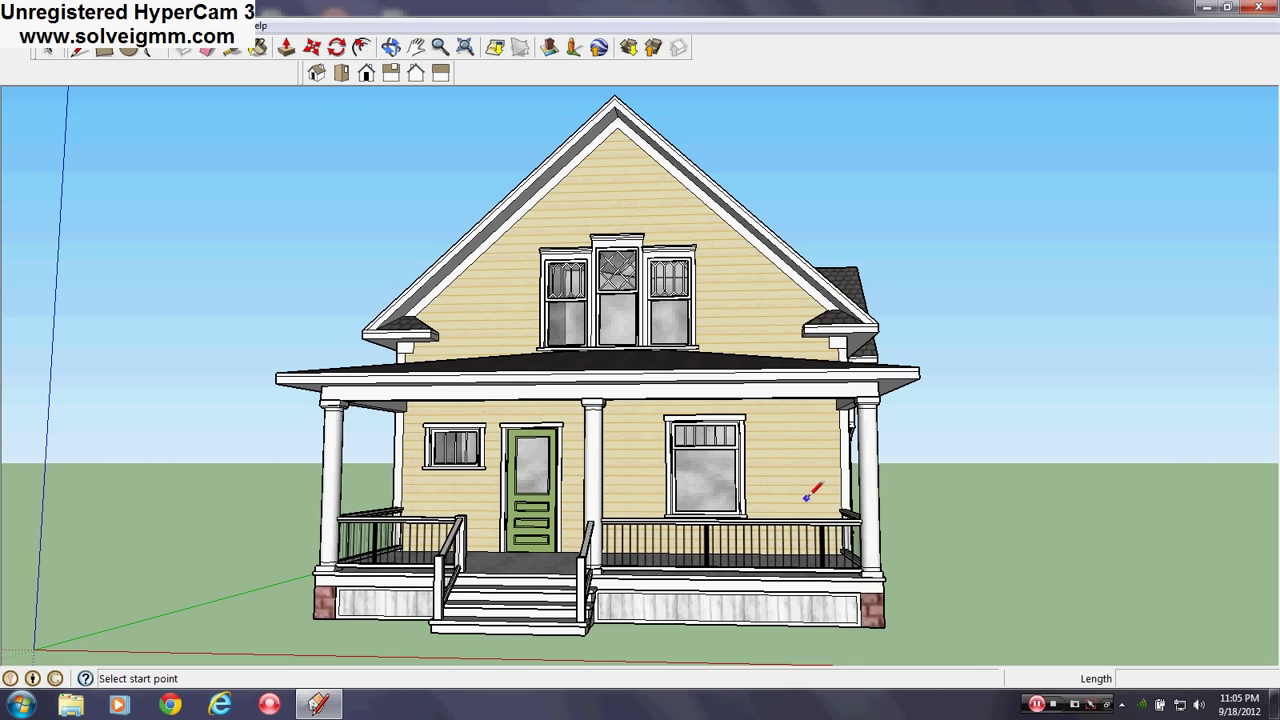
Step: Examine the house's exterior from the front porch around the detailed side with the bay windows and rear addition
middle_drag(812, 474, 420, 466)
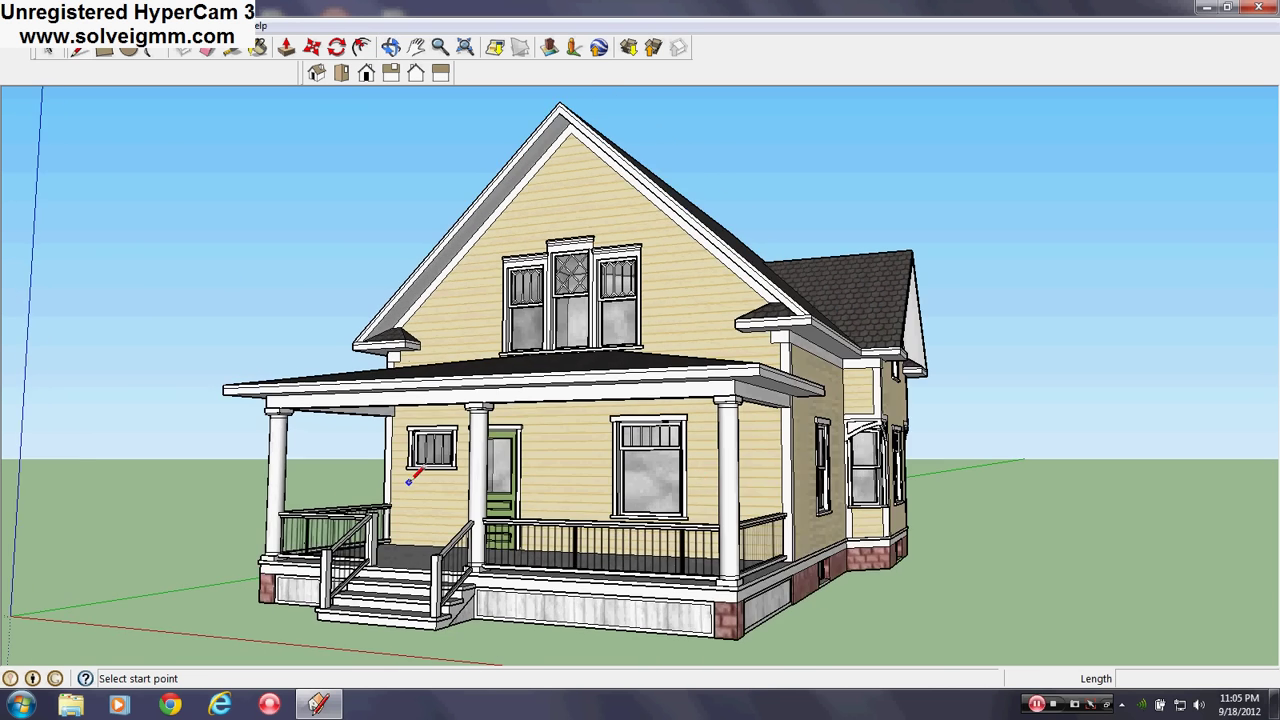
middle_drag(620, 490, 565, 540)
scroll(571, 550, up, 3)
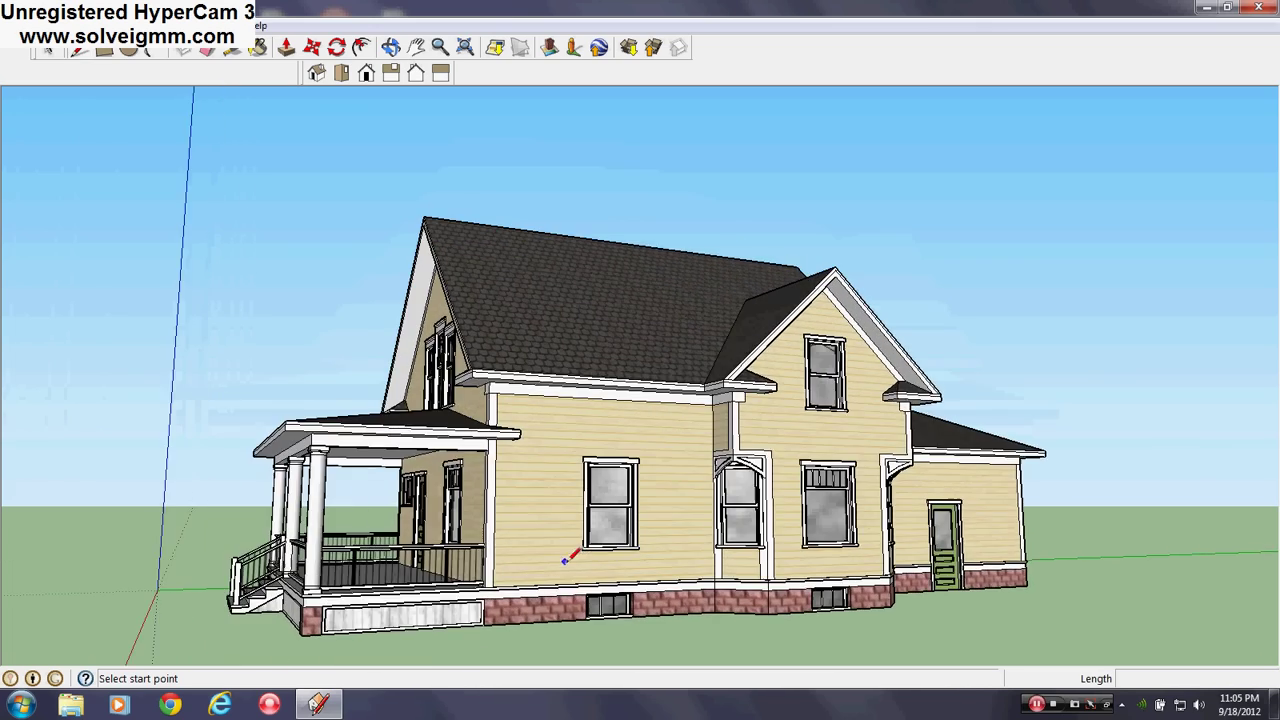
scroll(556, 606, up, 1)
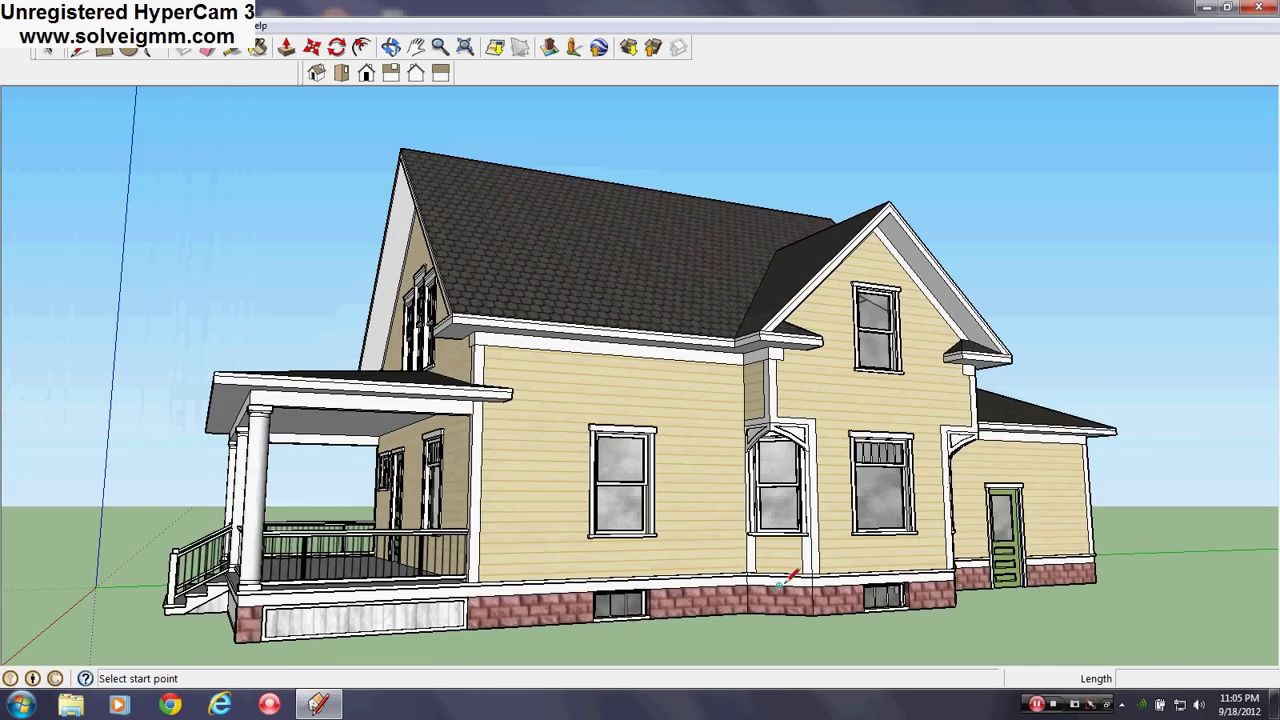
middle_drag(790, 576, 89, 417)
scroll(166, 486, down, 2)
middle_drag(166, 486, 609, 609)
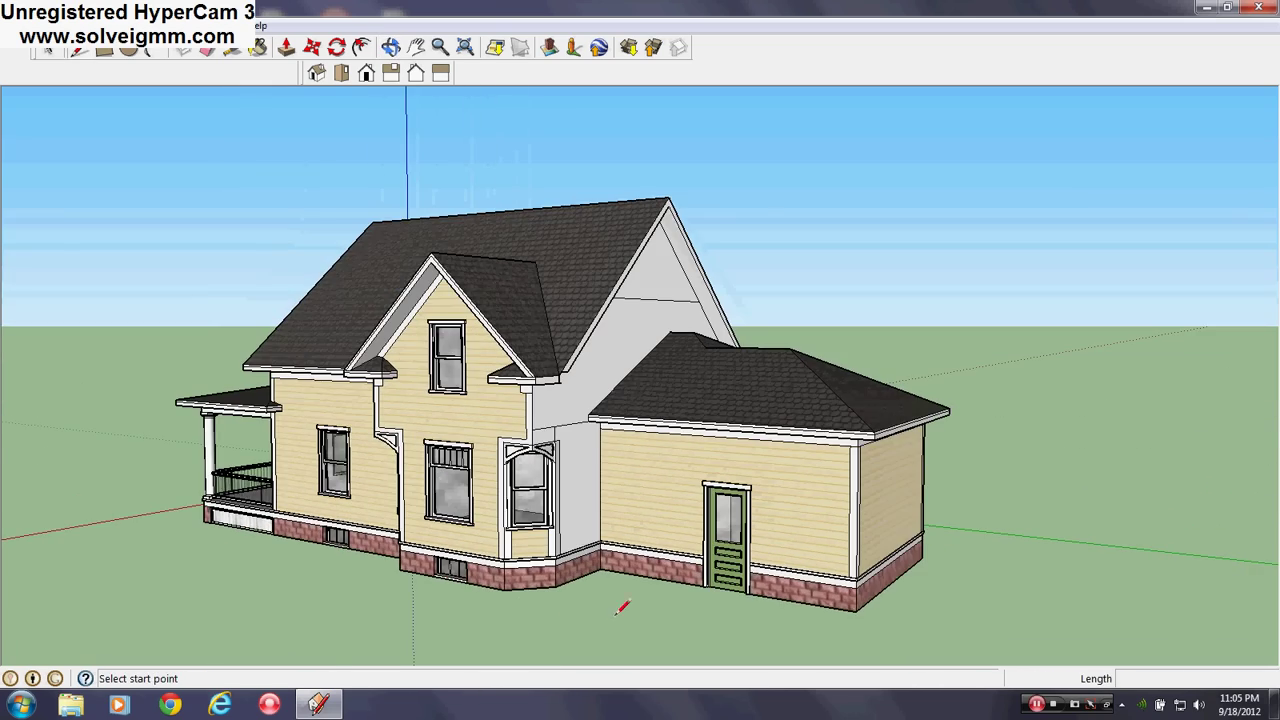
middle_drag(548, 535, 460, 455)
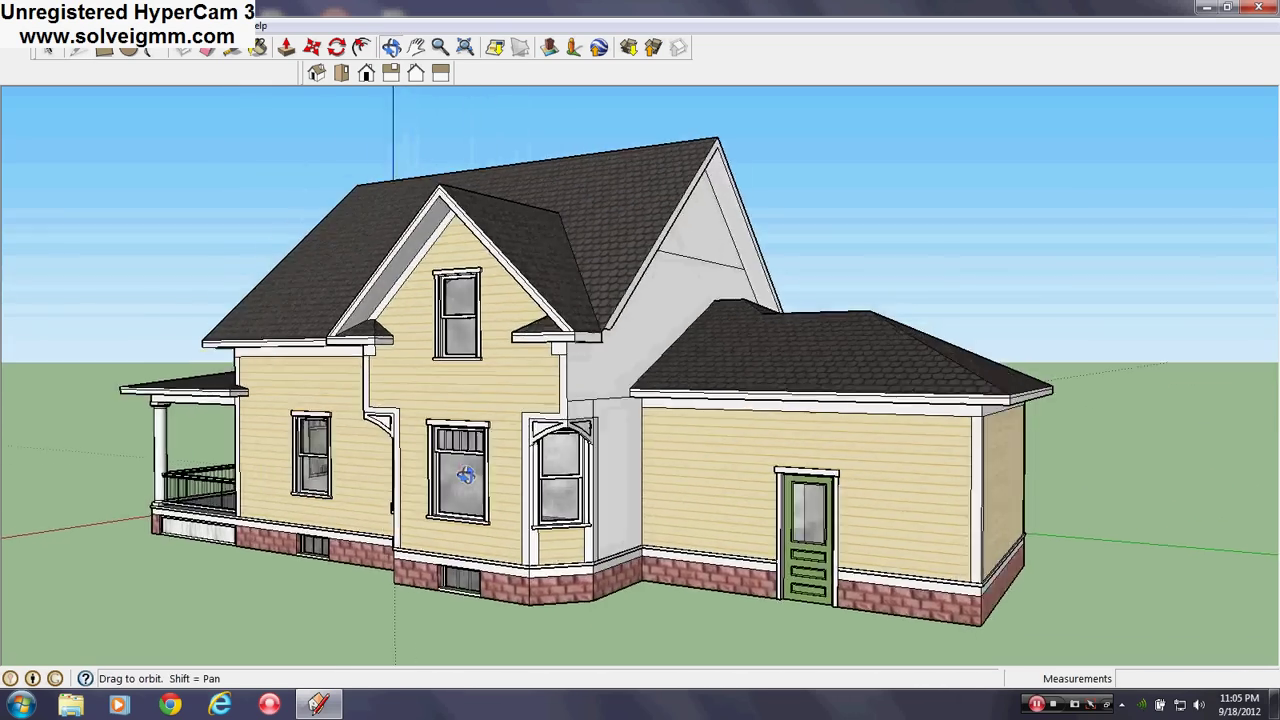
scroll(880, 480, up, 3)
middle_drag(880, 480, 695, 490)
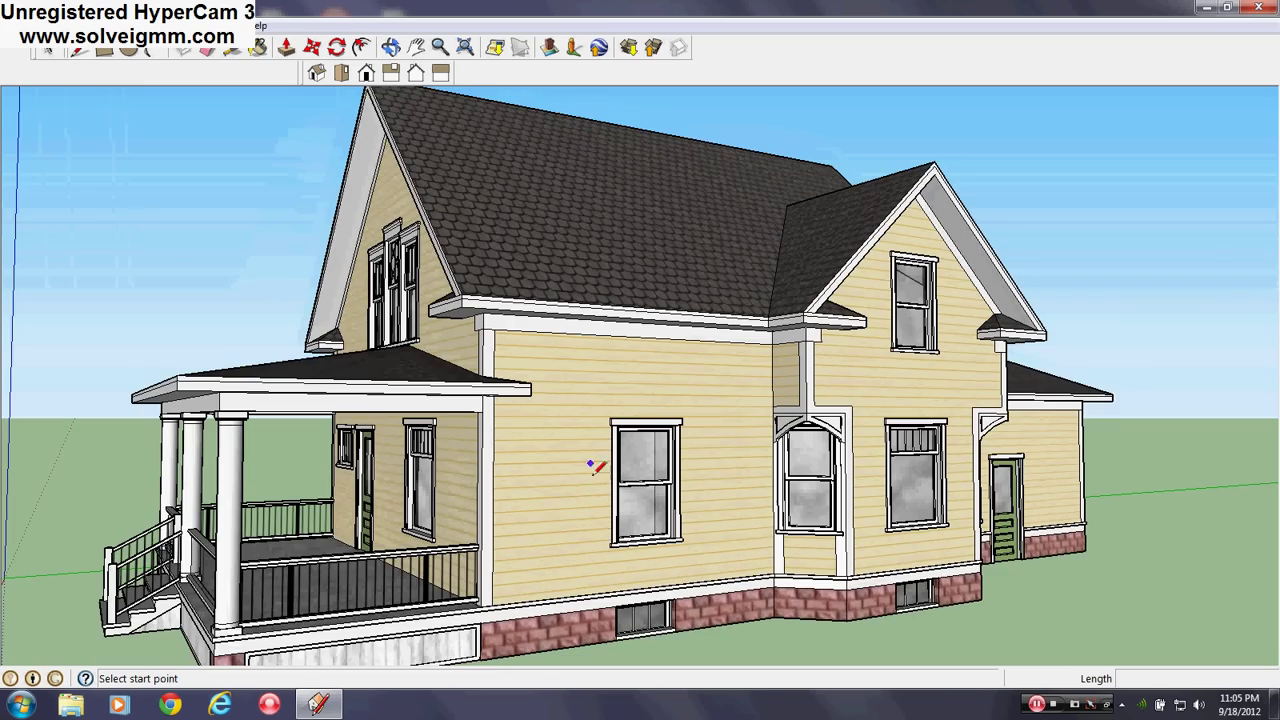
scroll(810, 455, up, 5)
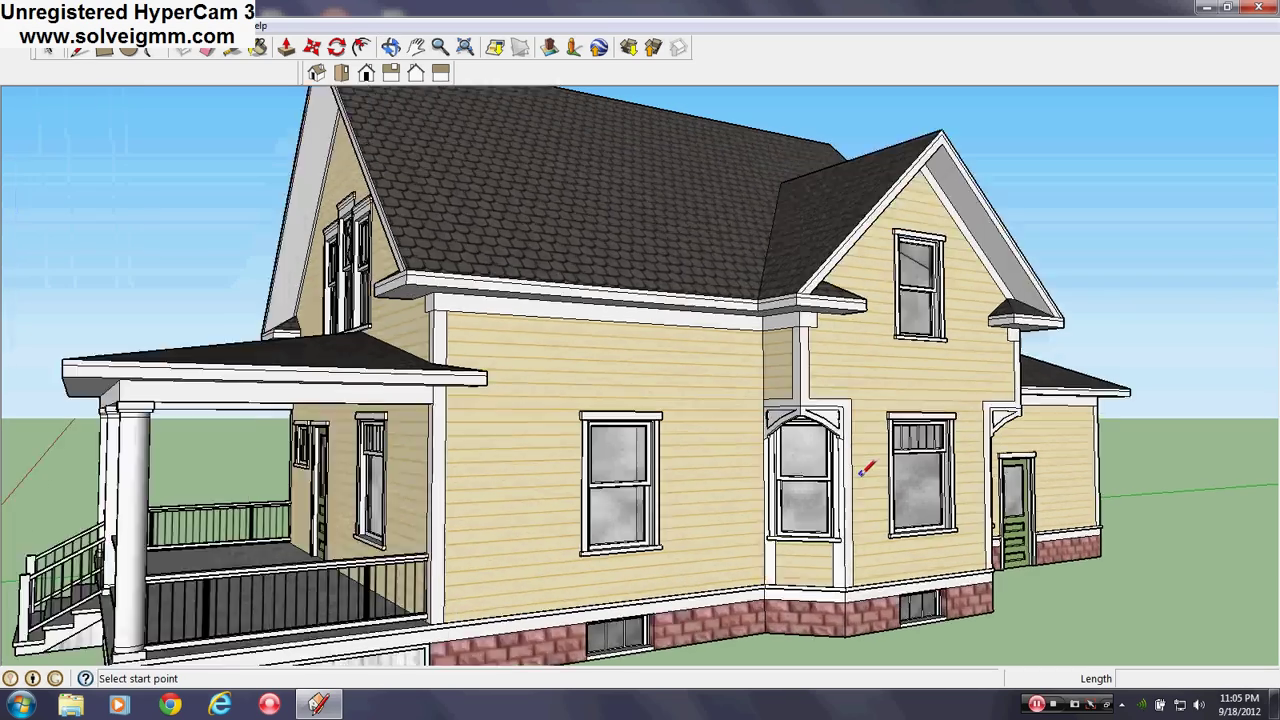
middle_drag(680, 506, 722, 479)
scroll(722, 479, down, 8)
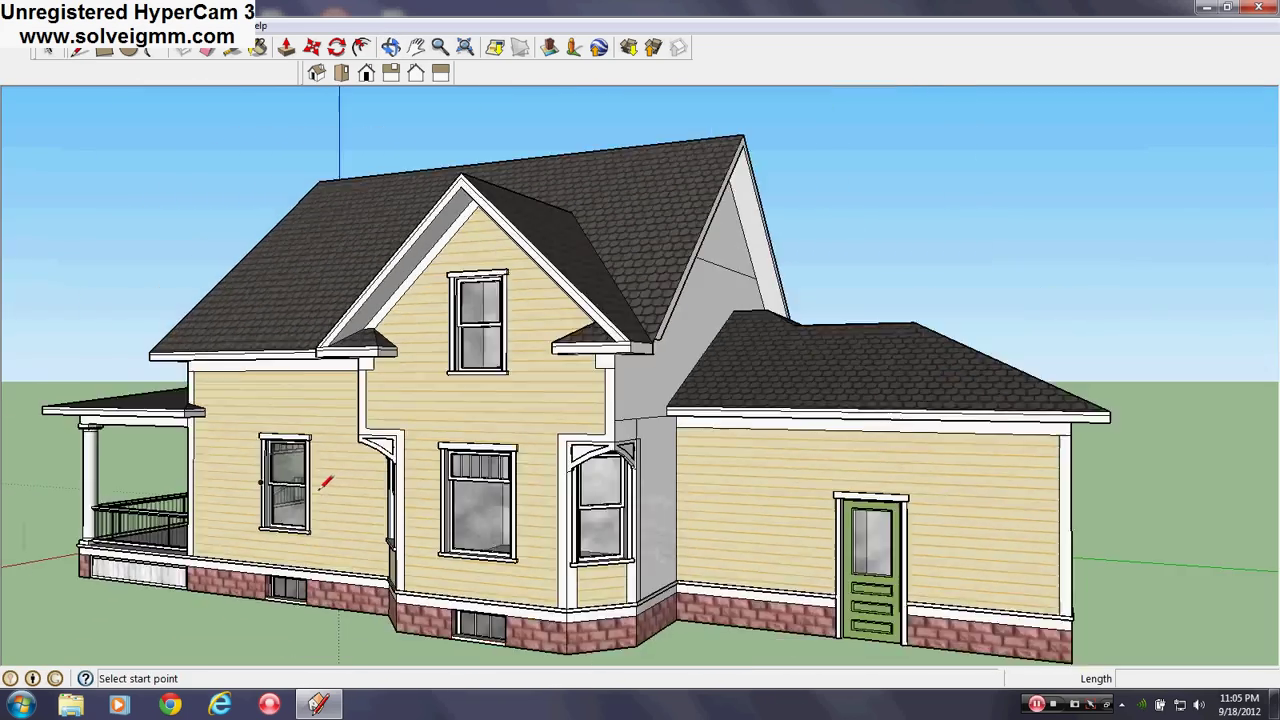
Step: Inspect the blank white side wall and compare it with the finished front and opposite side of the house
mouse_move(386, 466)
middle_down()
mouse_move(622, 538)
mouse_move(223, 600)
mouse_move(488, 532)
middle_up()
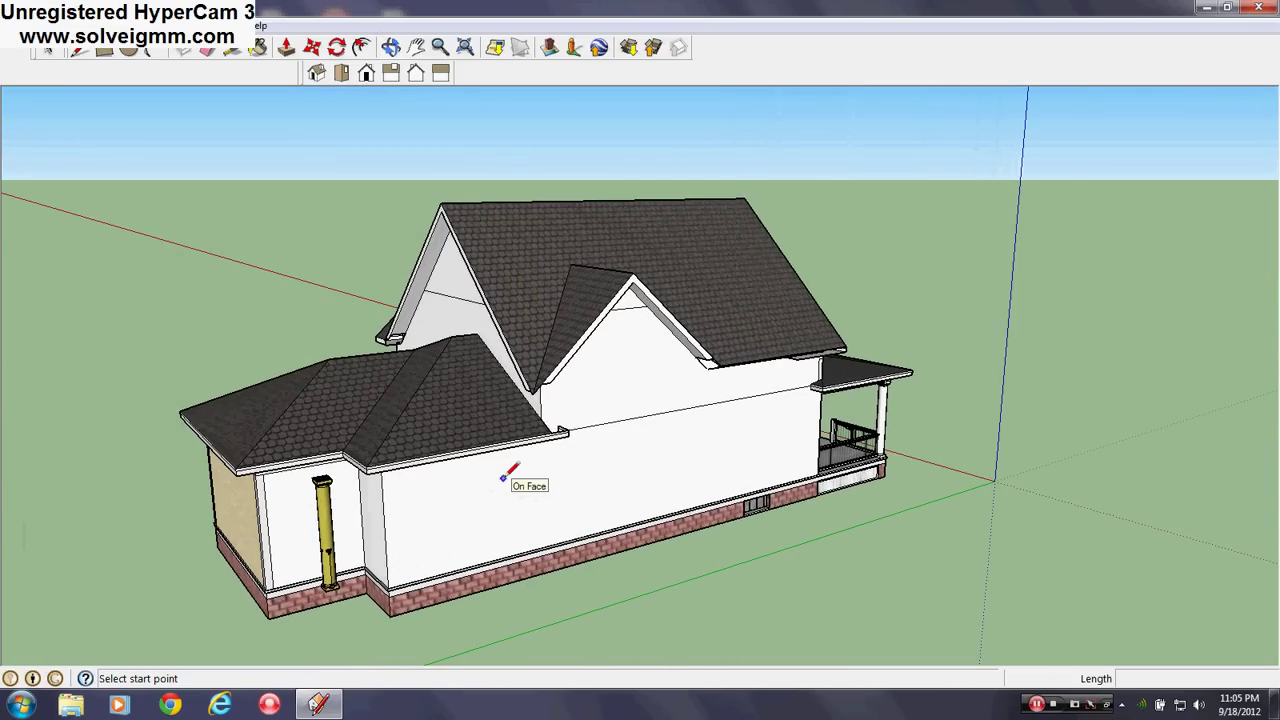
mouse_move(484, 422)
middle_down()
mouse_move(529, 494)
mouse_move(205, 493)
middle_up()
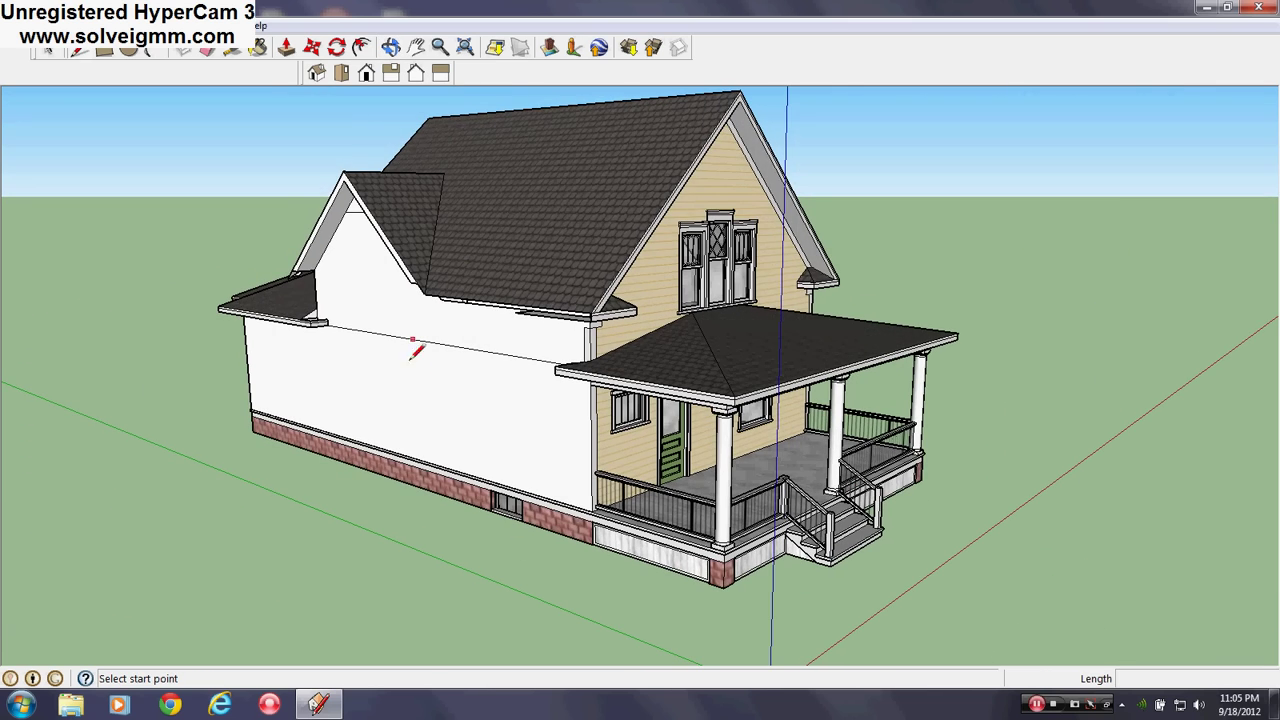
middle_drag(451, 349, 824, 281)
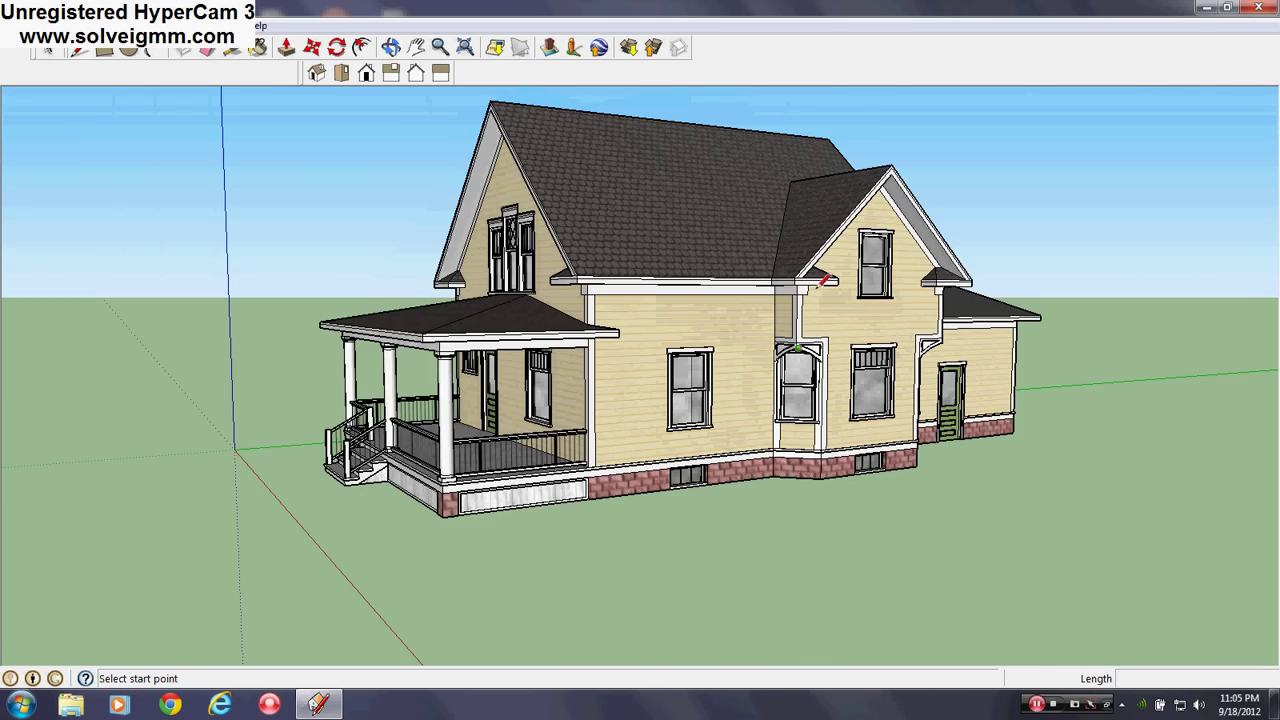
scroll(485, 616, down, 1)
scroll(540, 436, up, 3)
middle_drag(545, 432, 669, 380)
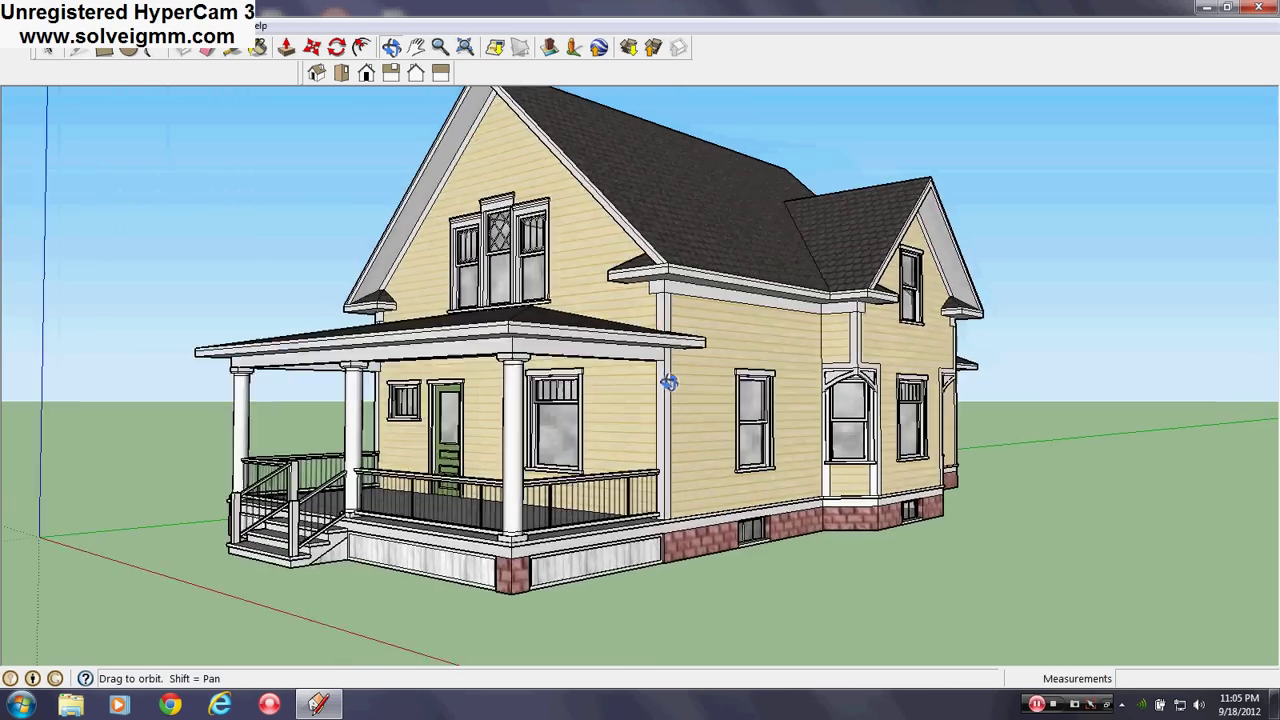
scroll(566, 386, down, 2)
middle_drag(563, 388, 546, 366)
scroll(546, 366, up, 1)
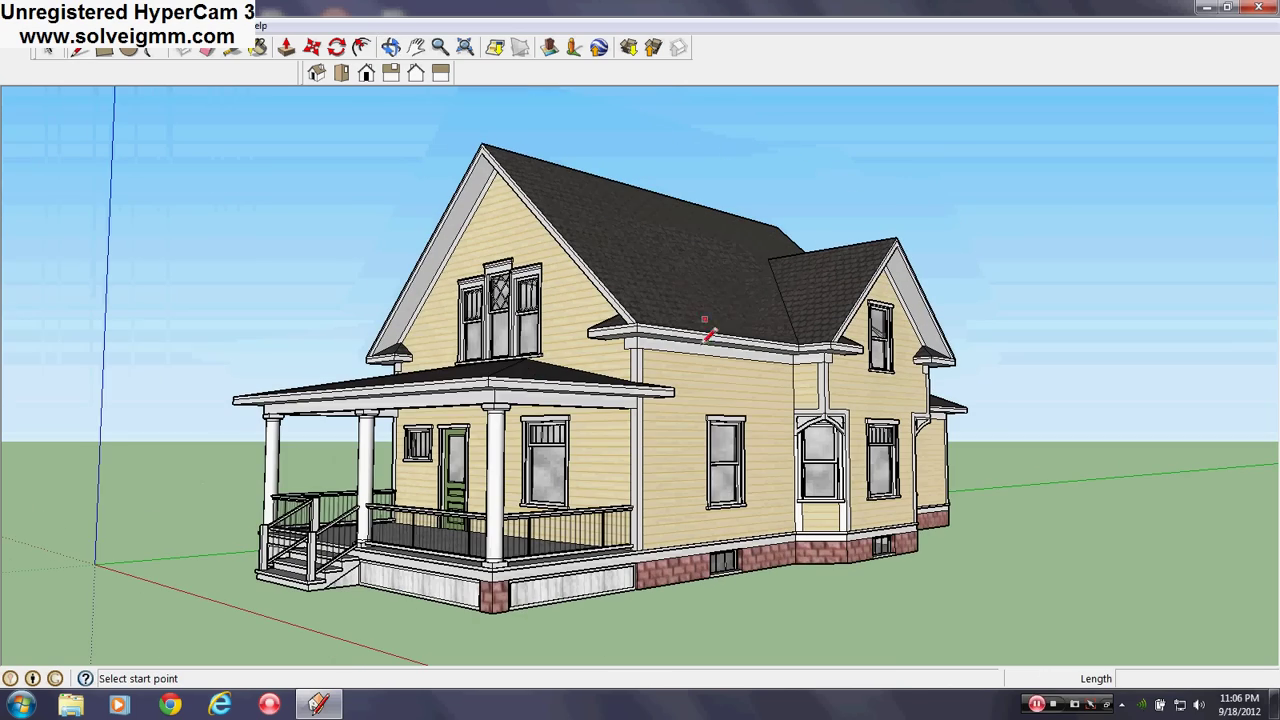
middle_drag(748, 340, 1183, 371)
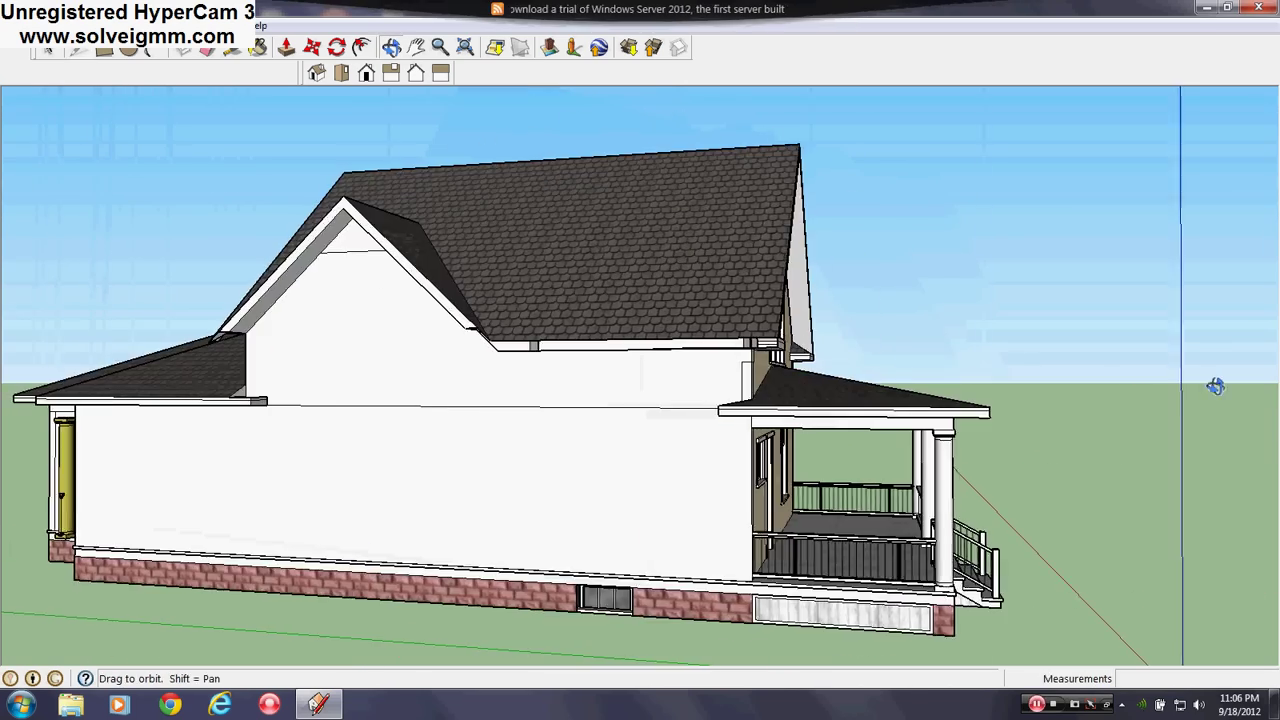
middle_drag(477, 400, 287, 484)
scroll(509, 463, down, 2)
middle_drag(509, 463, 451, 451)
scroll(451, 451, up, 3)
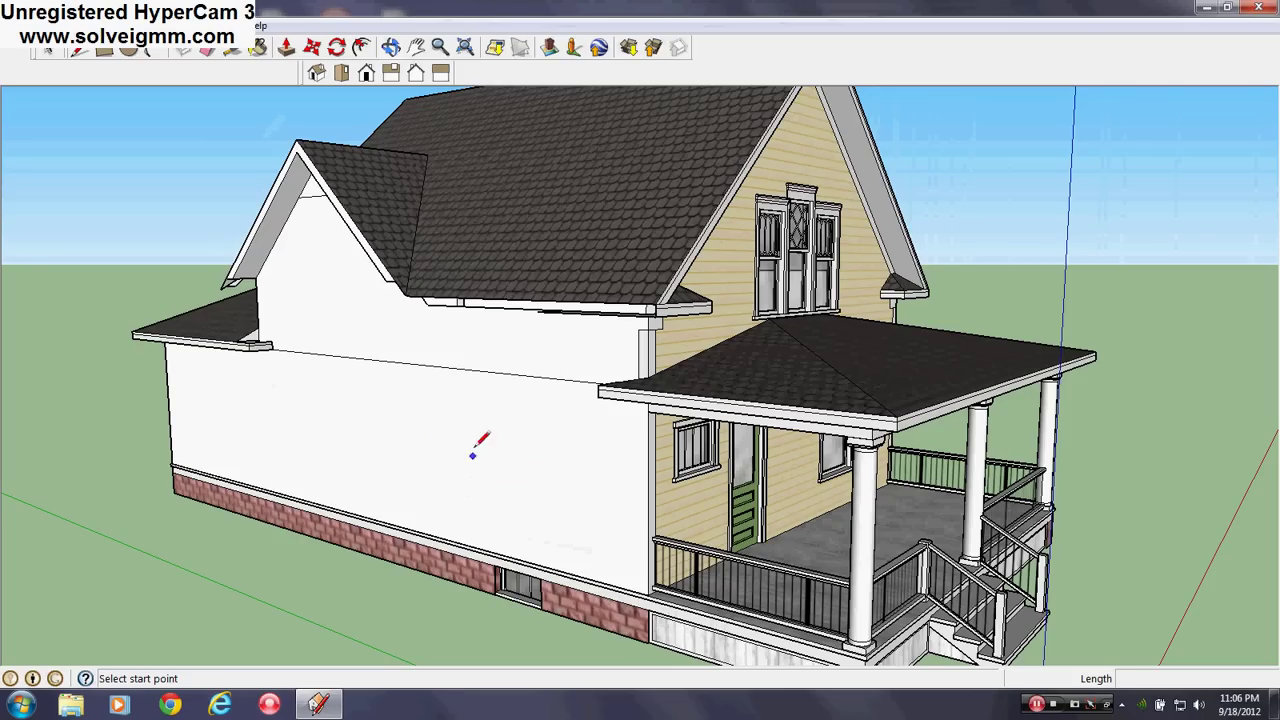
Step: Open the Layers list and hide the Roof and Second Floor layers
click(228, 26)
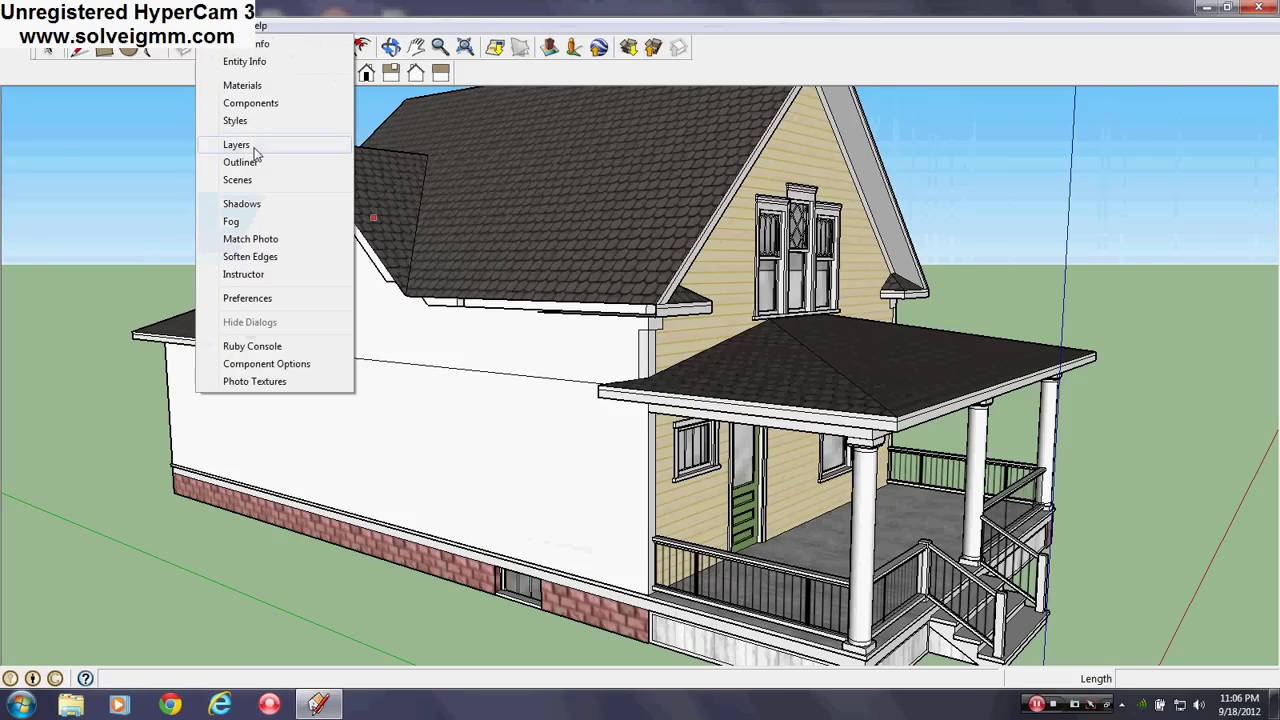
click(240, 144)
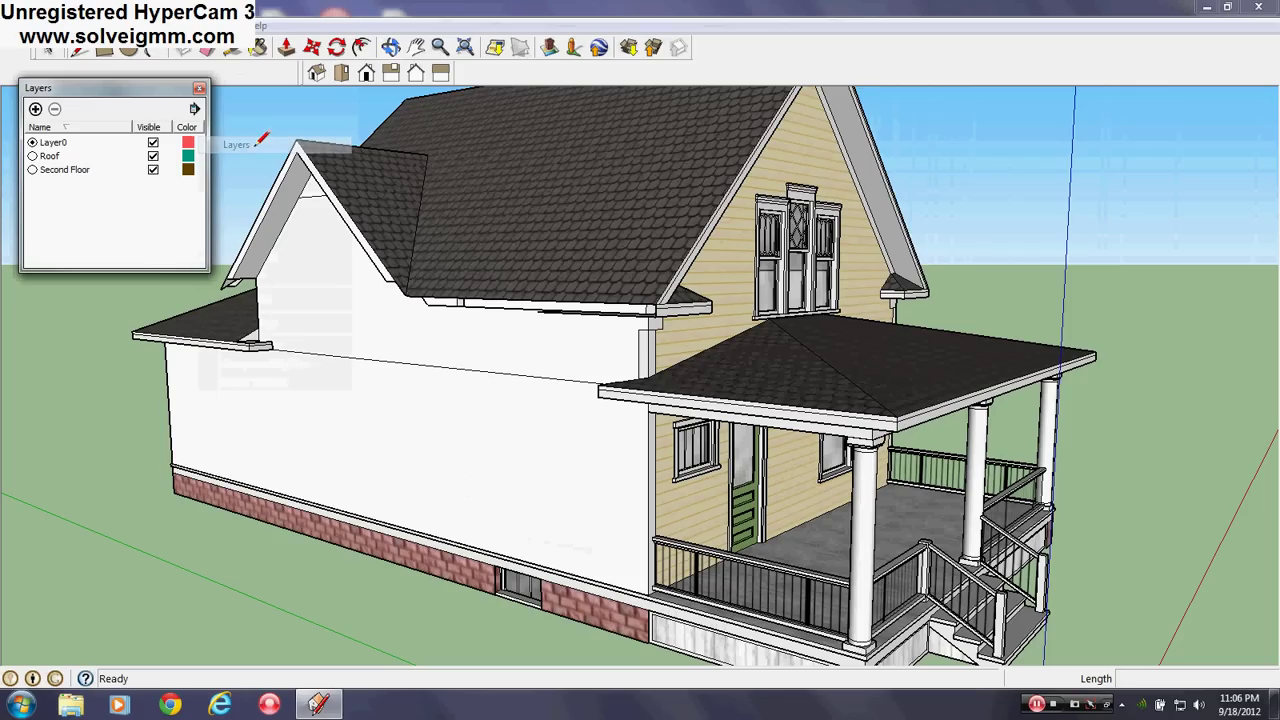
click(153, 157)
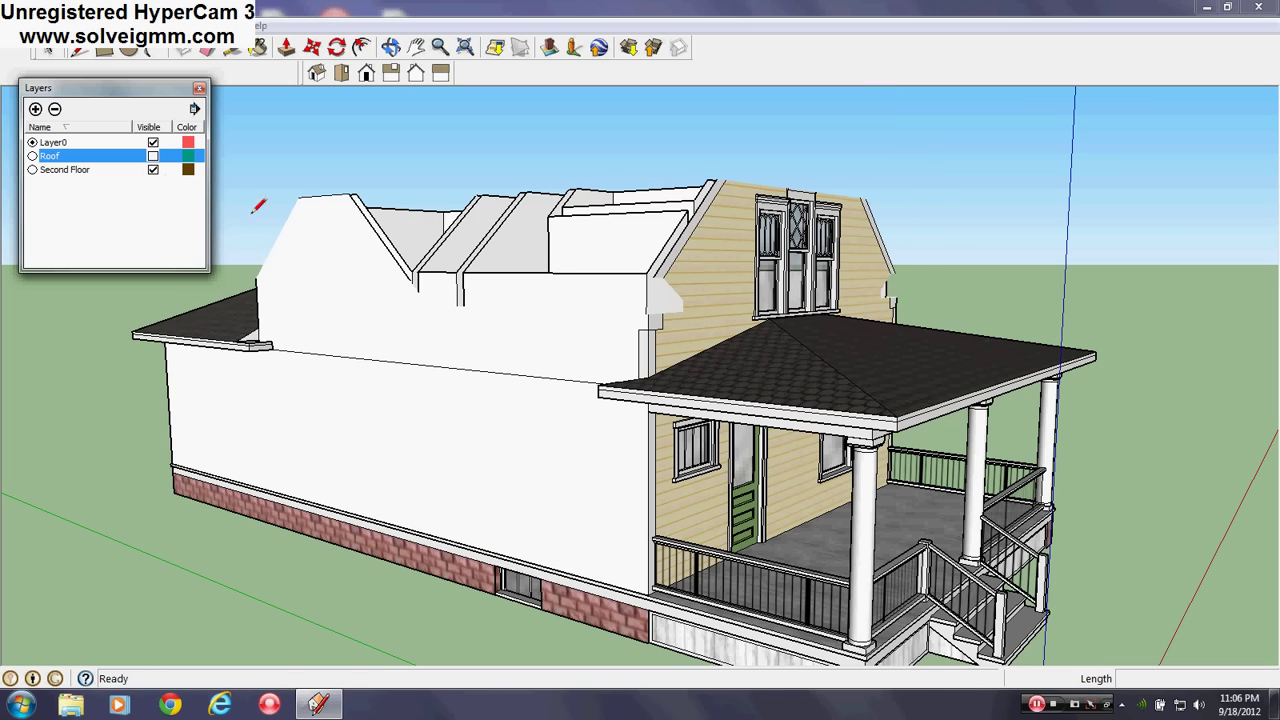
click(153, 170)
Step: Examine the first-floor room layout from above, including the partition walls and the windowless outer wall
middle_drag(618, 357, 777, 346)
scroll(777, 346, down, 3)
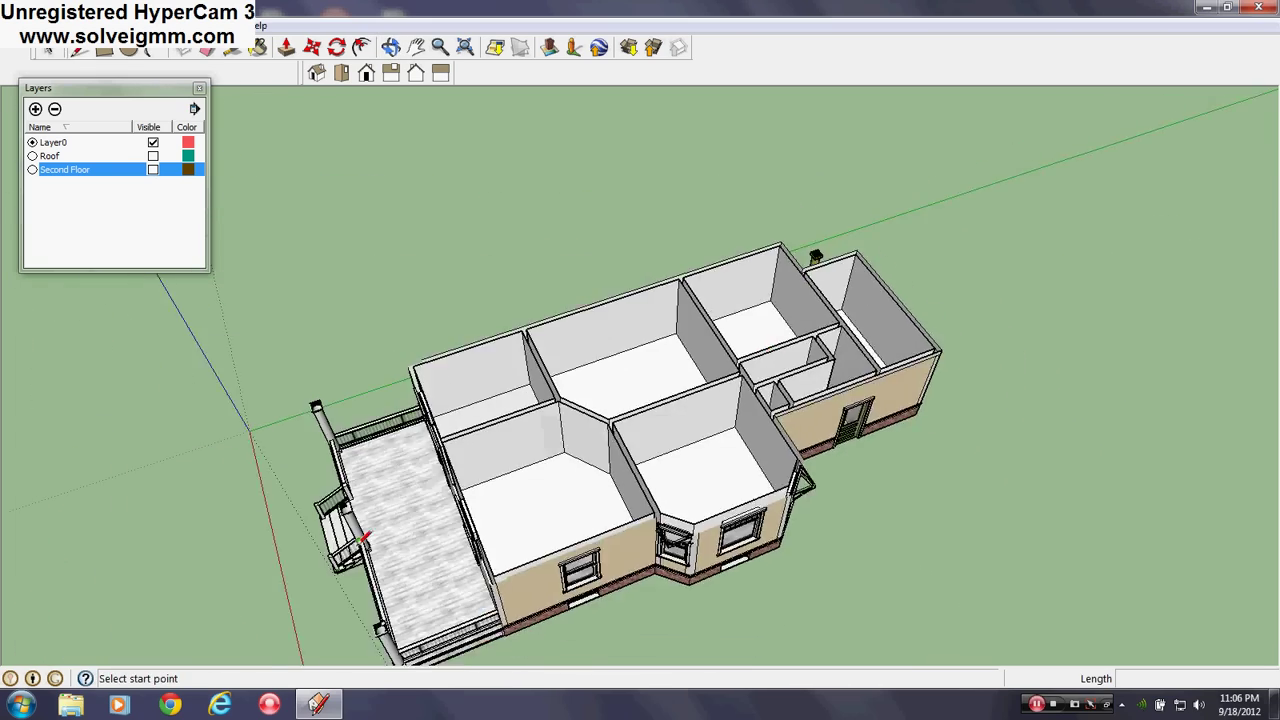
middle_drag(365, 538, 437, 497)
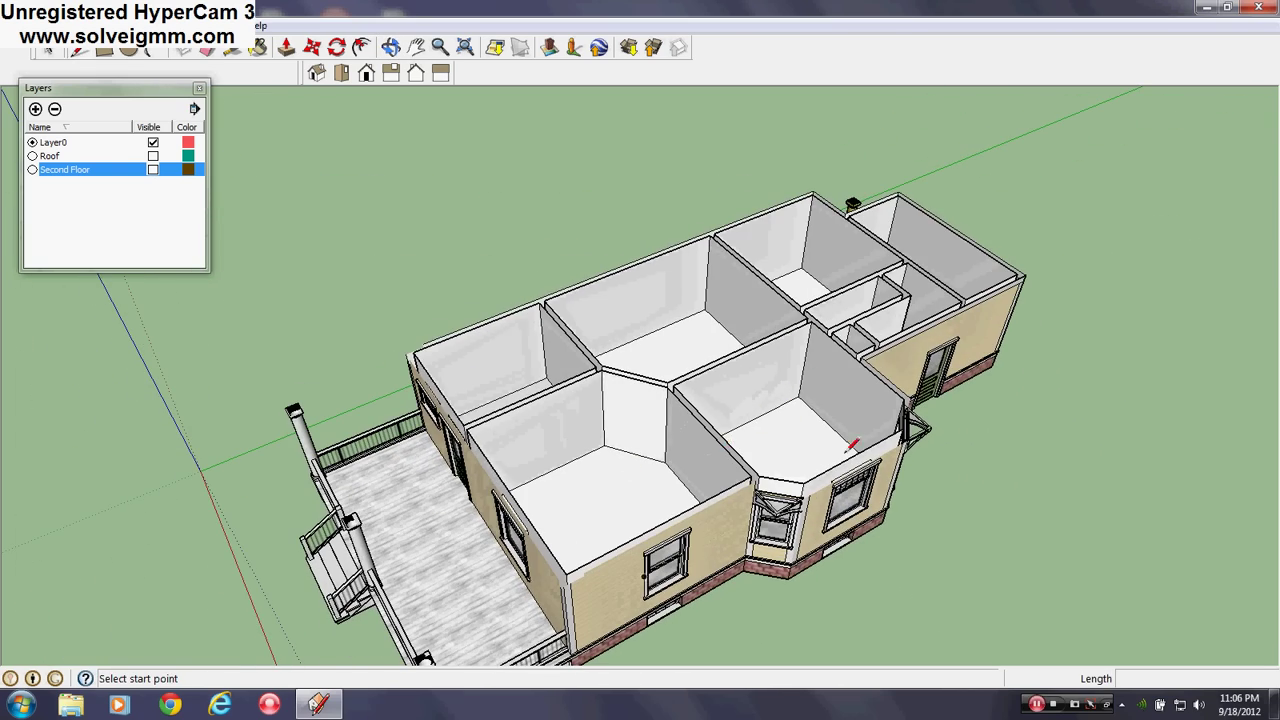
middle_drag(851, 445, 577, 410)
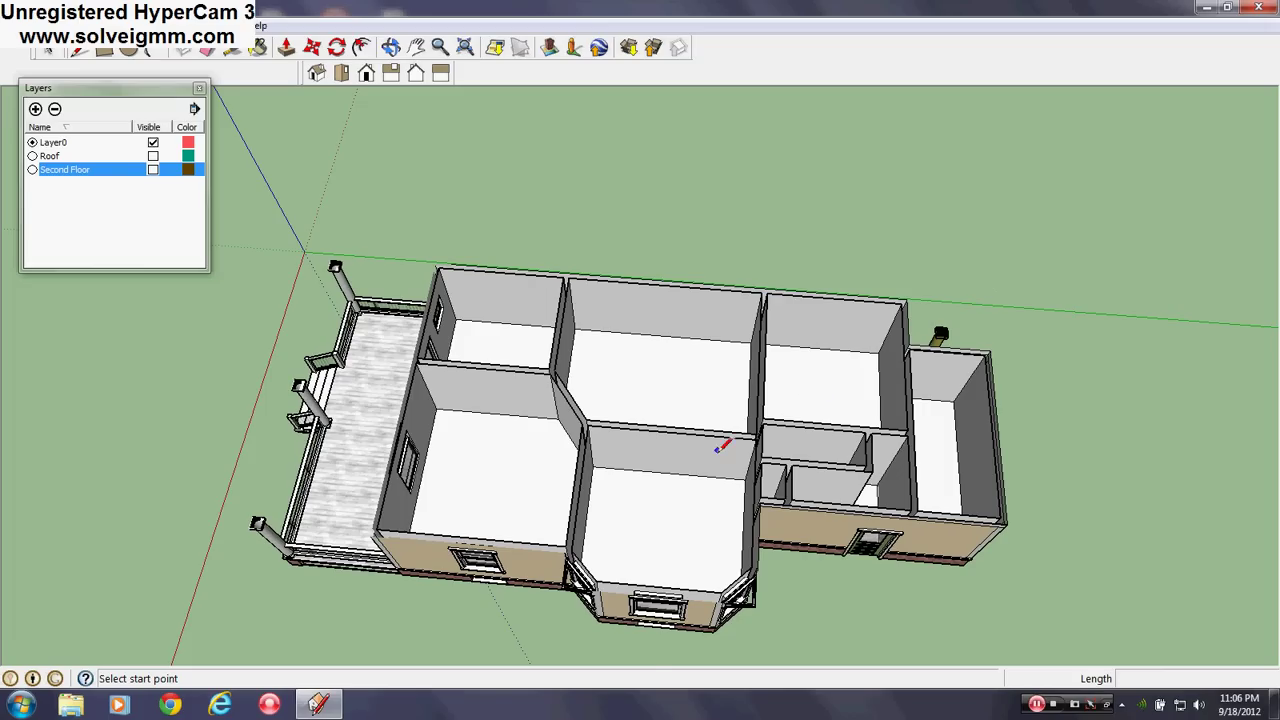
mouse_move(723, 443)
middle_down()
mouse_move(708, 457)
mouse_move(737, 414)
mouse_move(1029, 281)
mouse_move(745, 290)
mouse_move(557, 504)
mouse_move(737, 402)
mouse_move(554, 497)
mouse_move(766, 457)
mouse_move(849, 400)
mouse_move(480, 449)
mouse_move(487, 398)
mouse_move(673, 436)
middle_up()
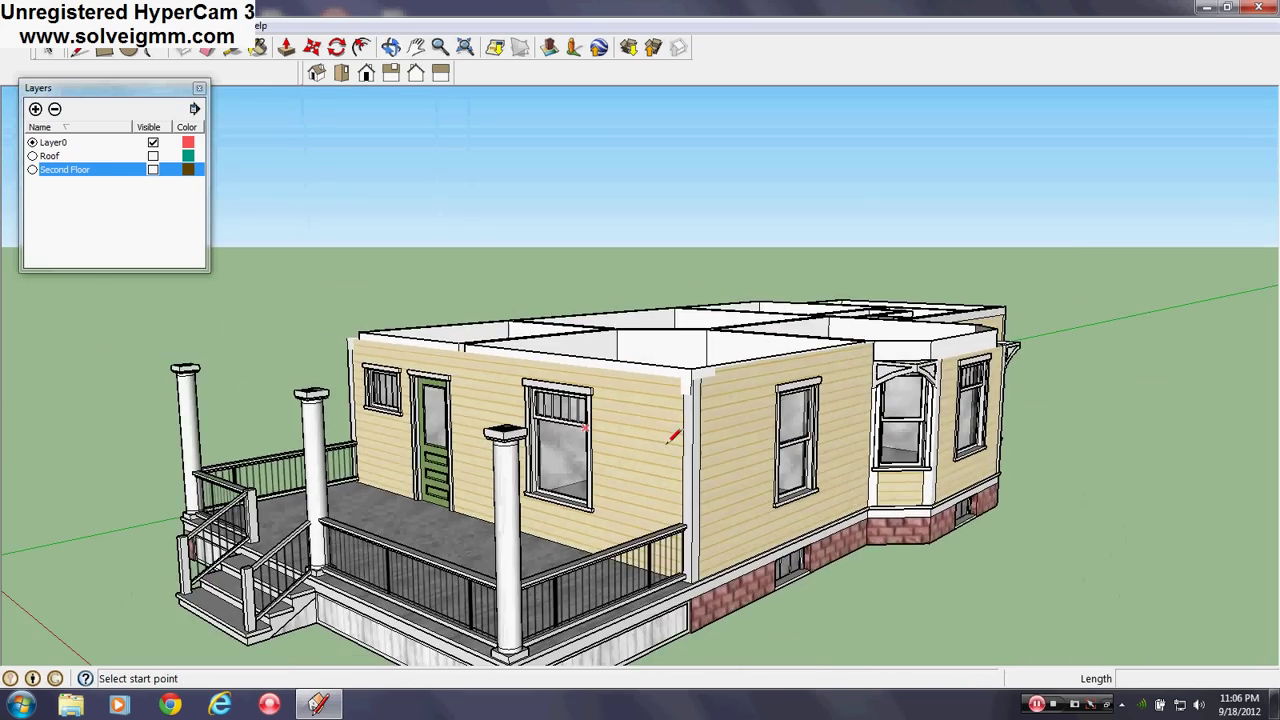
middle_drag(767, 438, 623, 363)
scroll(623, 363, up, 4)
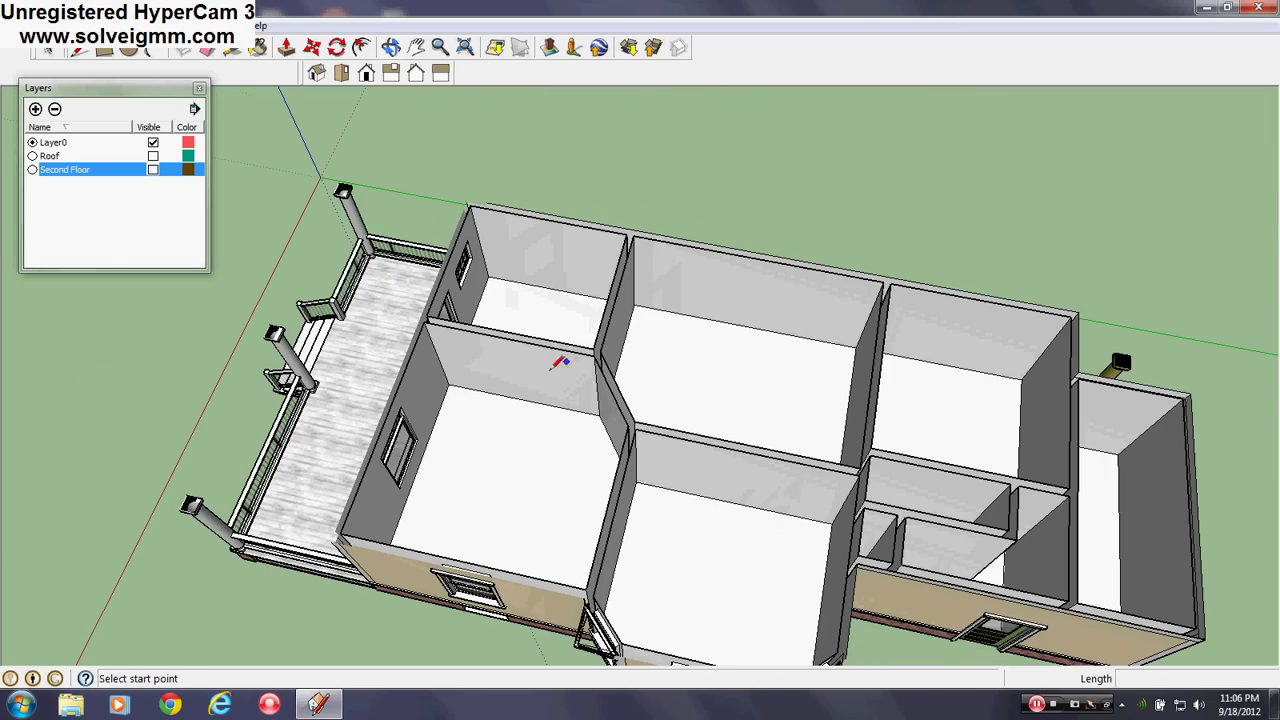
scroll(655, 330, down, 4)
scroll(737, 349, up, 6)
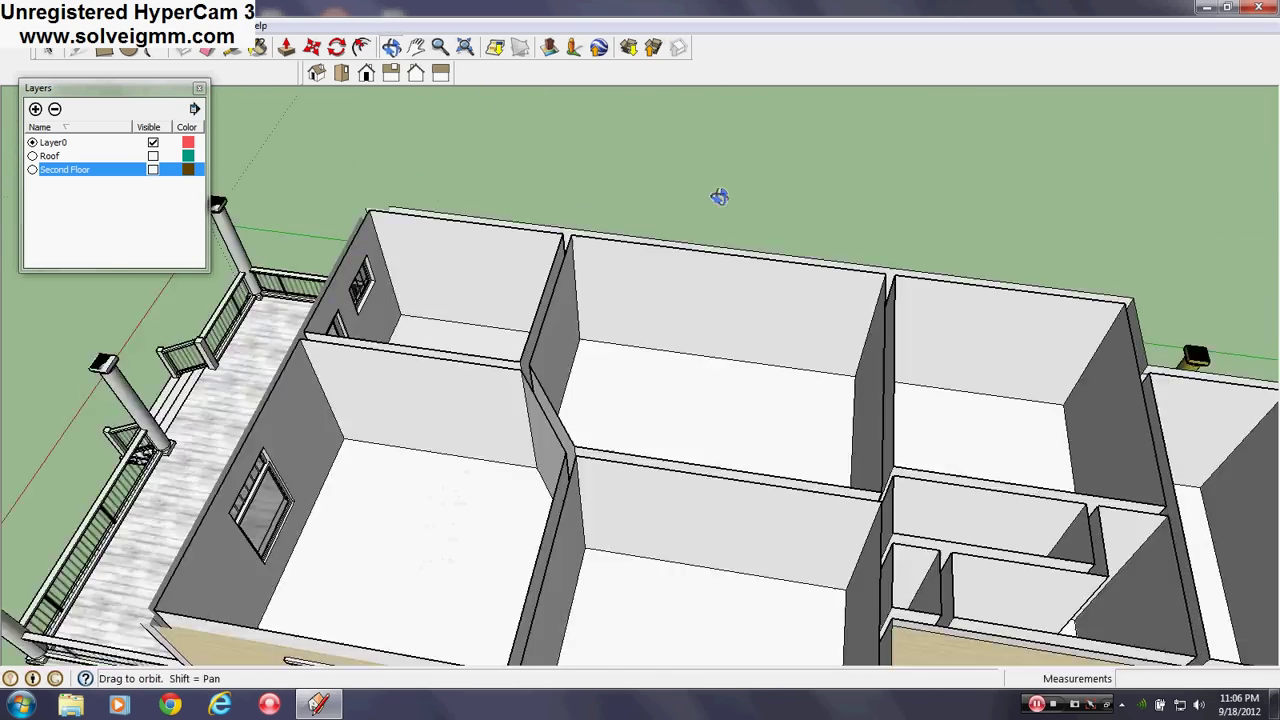
scroll(685, 280, up, 4)
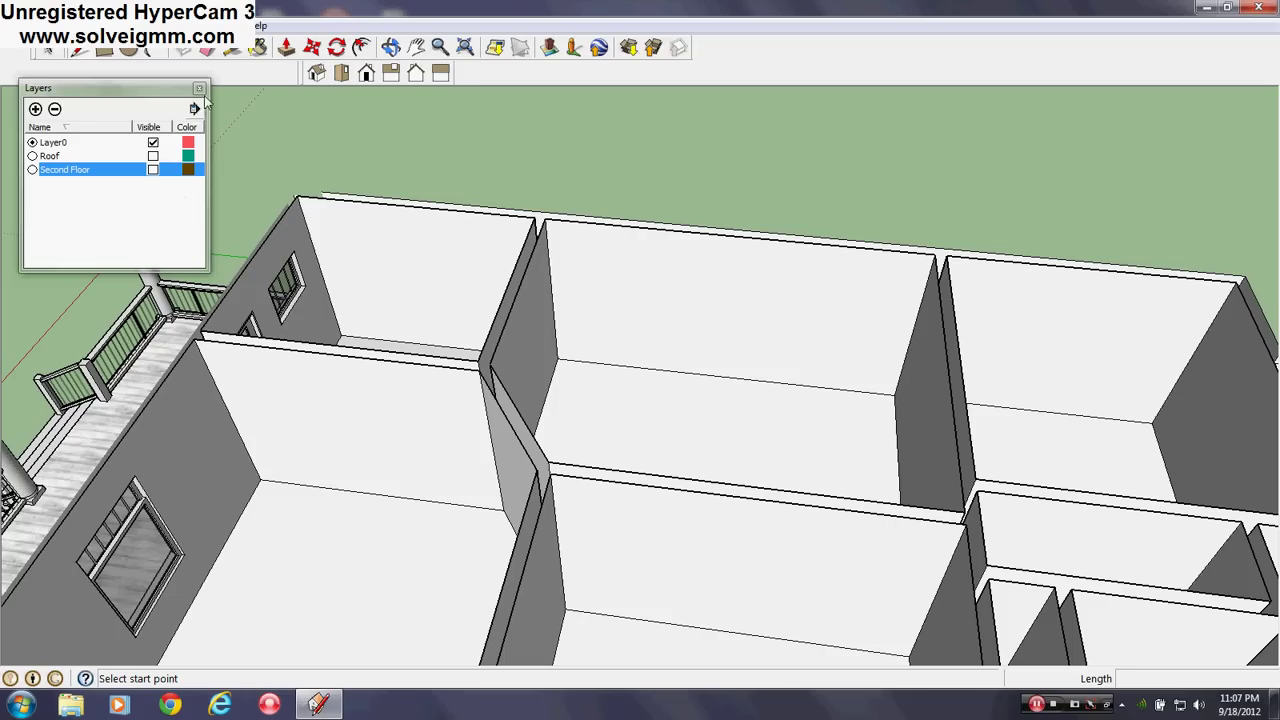
Step: Close the Layers list and draw a horizontal guide line about 5' 7 1/2" long from the front window's upper corner to the room corner
click(200, 88)
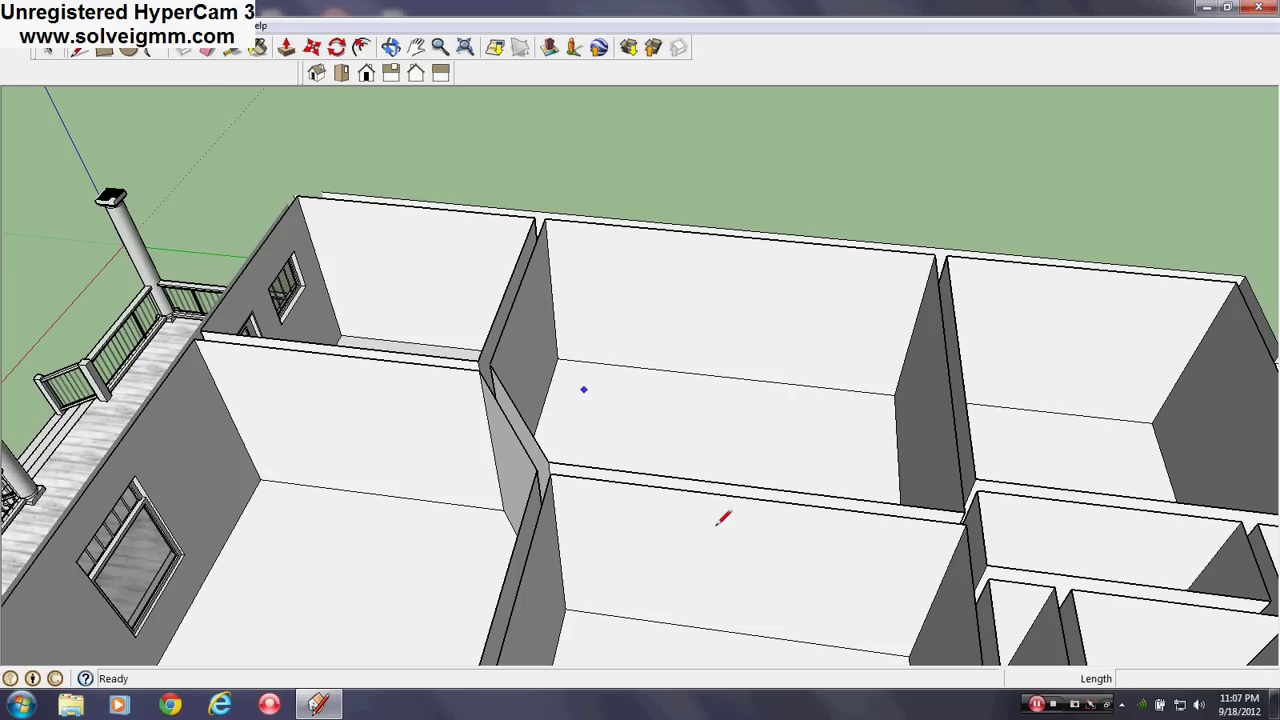
mouse_move(723, 517)
middle_down()
mouse_move(786, 543)
mouse_move(814, 520)
mouse_move(805, 477)
middle_up()
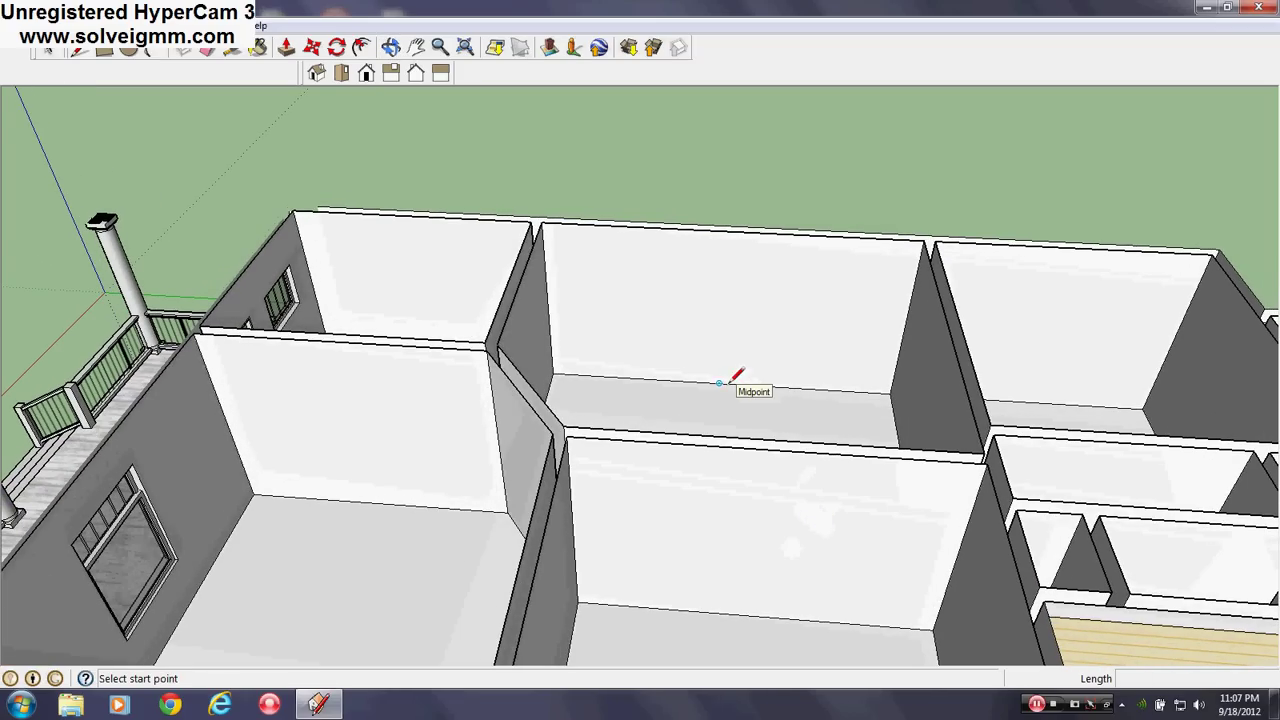
mouse_move(745, 370)
middle_down()
mouse_move(751, 394)
mouse_move(689, 417)
mouse_move(703, 397)
mouse_move(354, 183)
mouse_move(571, 486)
mouse_move(434, 274)
mouse_move(566, 294)
mouse_move(831, 374)
mouse_move(580, 426)
mouse_move(614, 397)
mouse_move(566, 329)
mouse_move(509, 400)
middle_up()
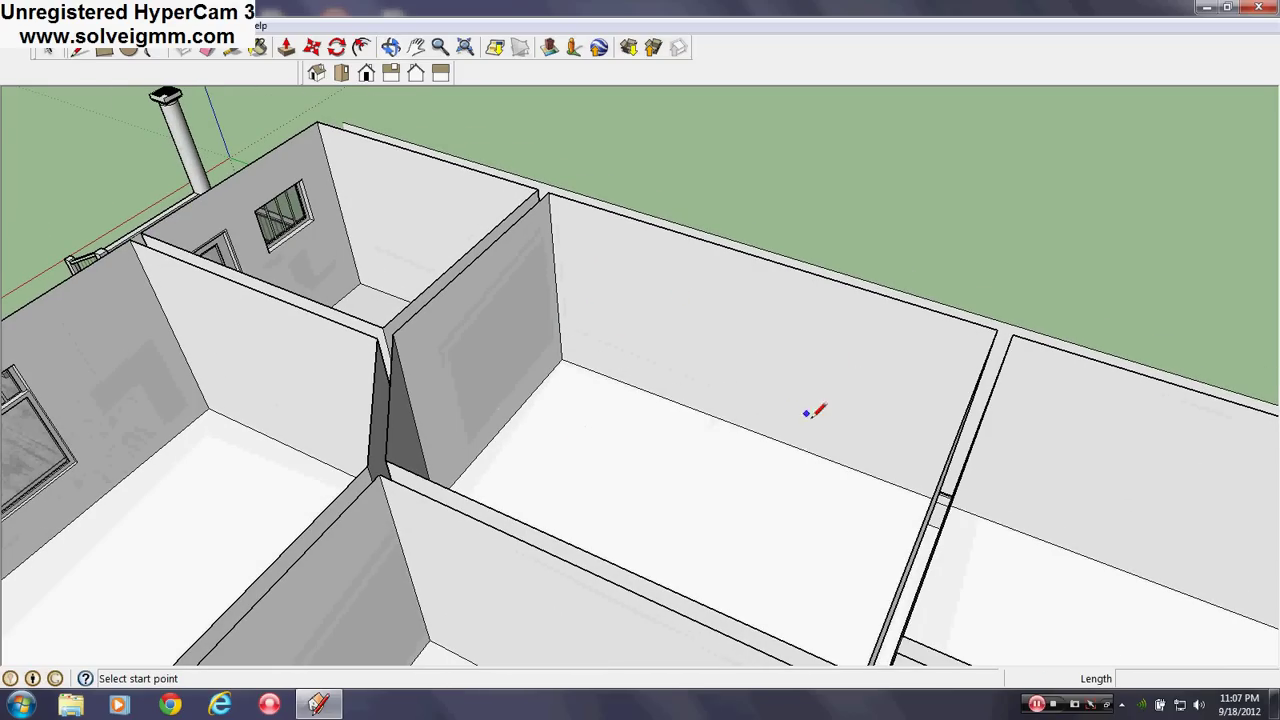
mouse_move(794, 406)
middle_down()
mouse_move(774, 400)
mouse_move(771, 357)
mouse_move(756, 347)
mouse_move(391, 286)
mouse_move(371, 297)
mouse_move(391, 294)
middle_up()
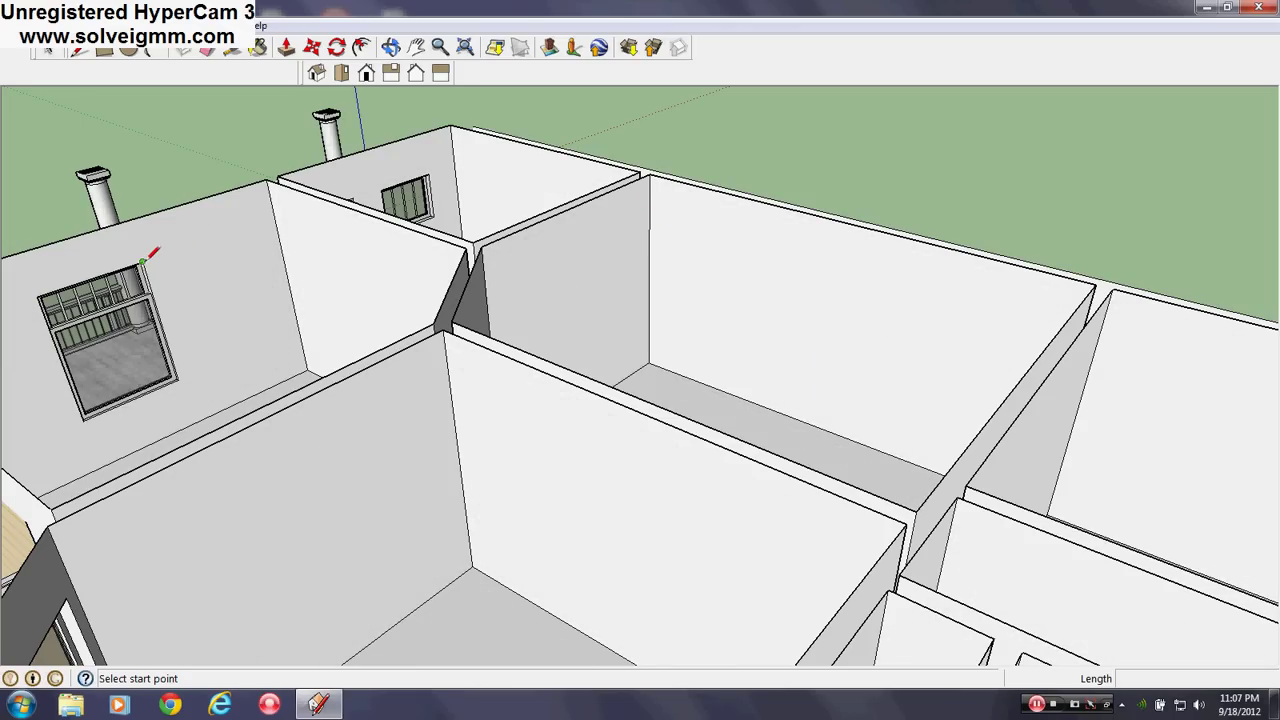
click(143, 261)
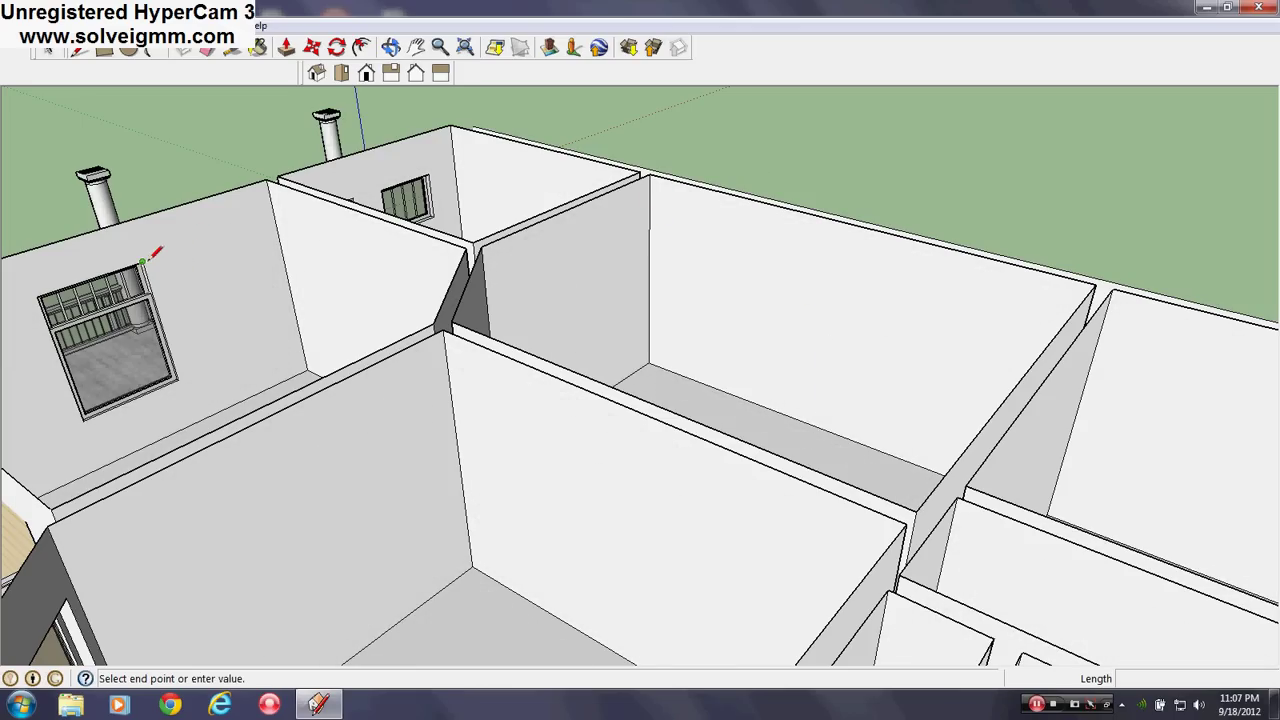
click(276, 218)
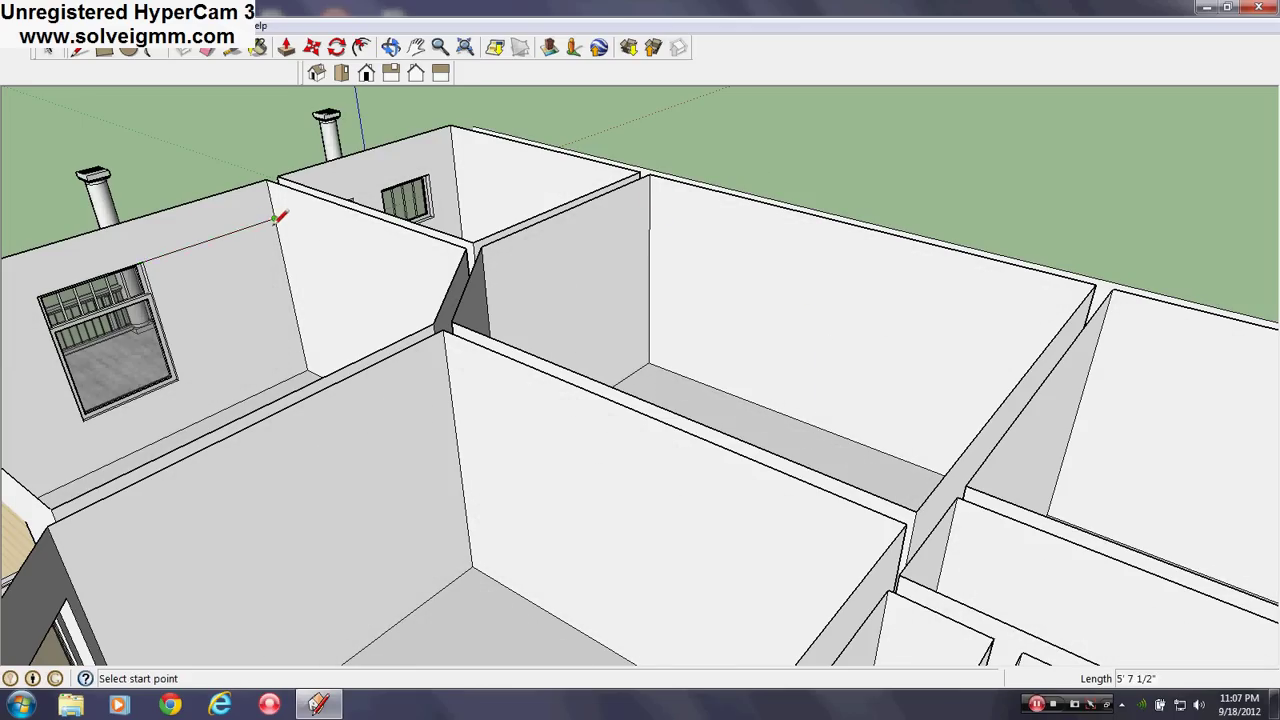
Step: Draw a horizontal line at window-top height across the full length of the large middle room's outer wall
click(651, 211)
middle_drag(651, 211, 889, 291)
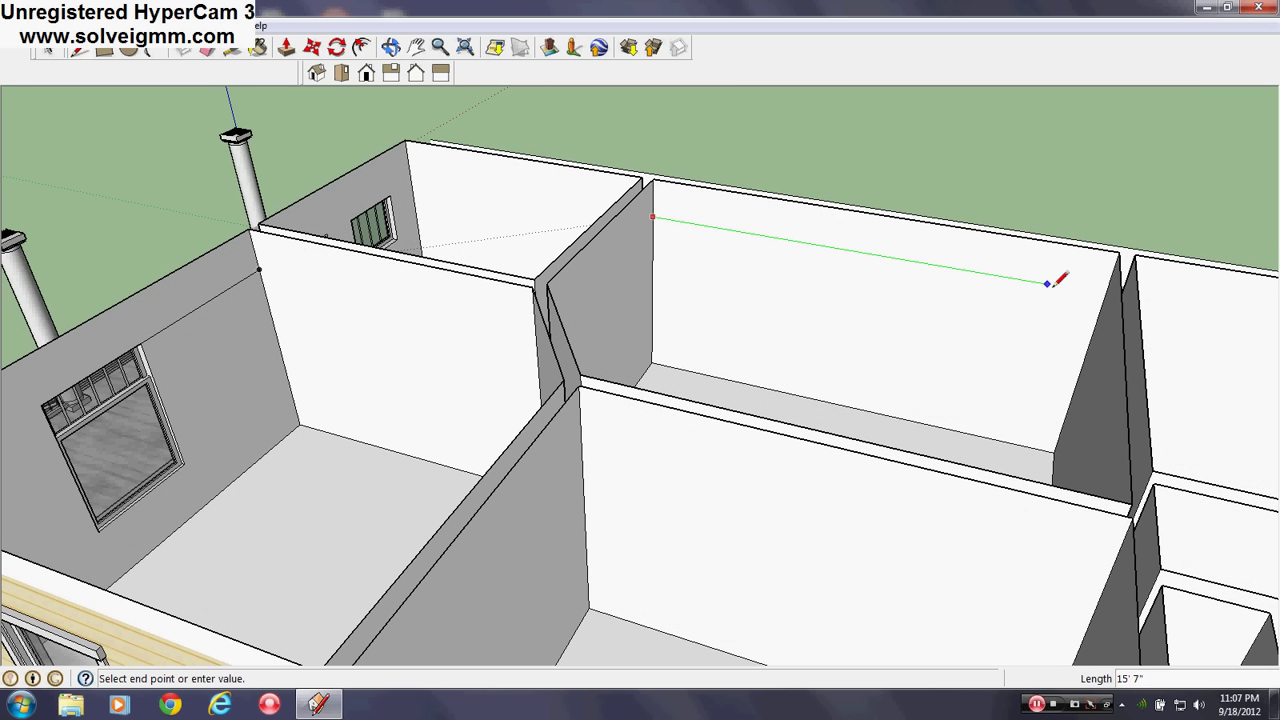
click(1106, 291)
middle_drag(1100, 320, 987, 305)
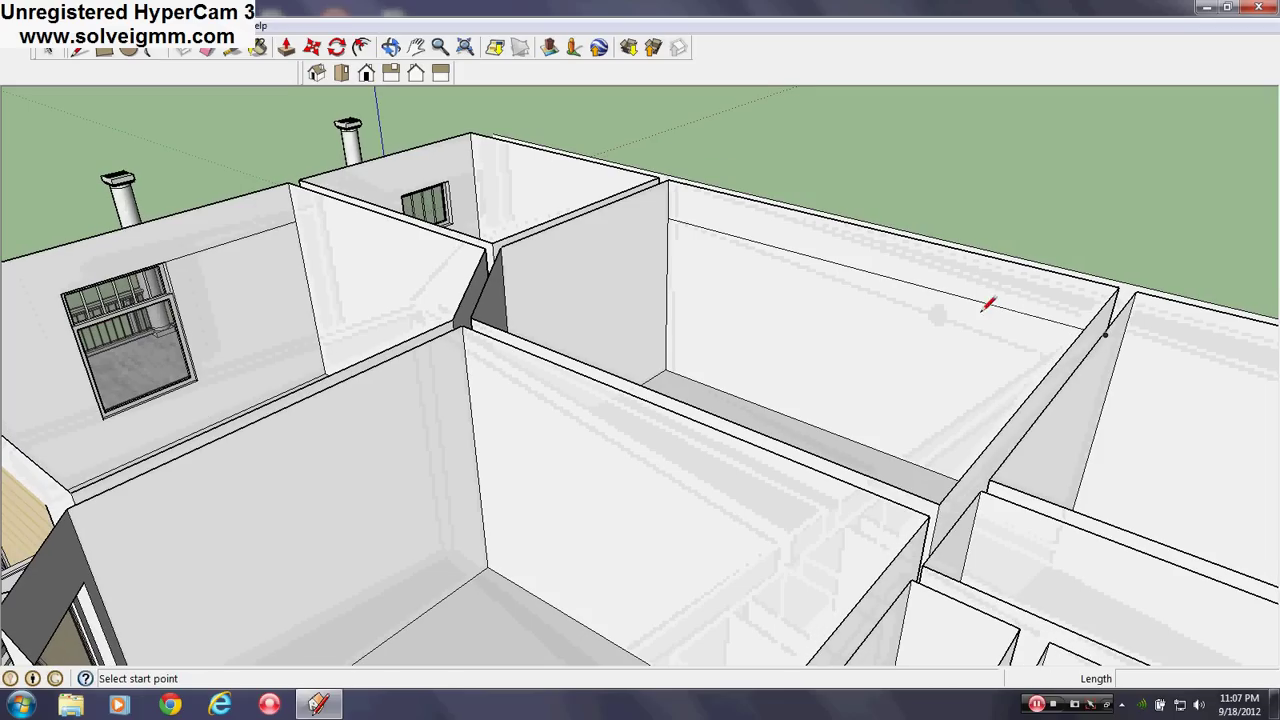
Step: Erase the upper guide line beside the front window and draw one about 5' 7 1/2" long from its lower corner to the room corner
right_click(262, 229)
click(295, 262)
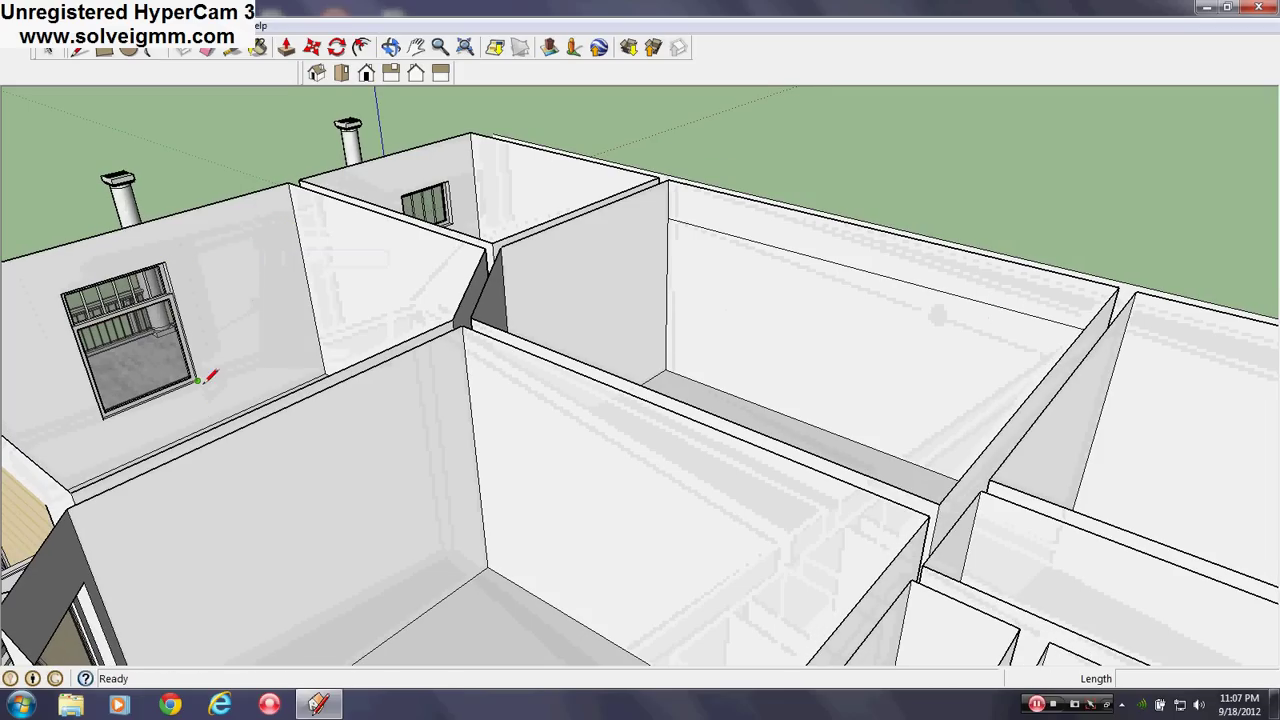
click(199, 380)
click(320, 333)
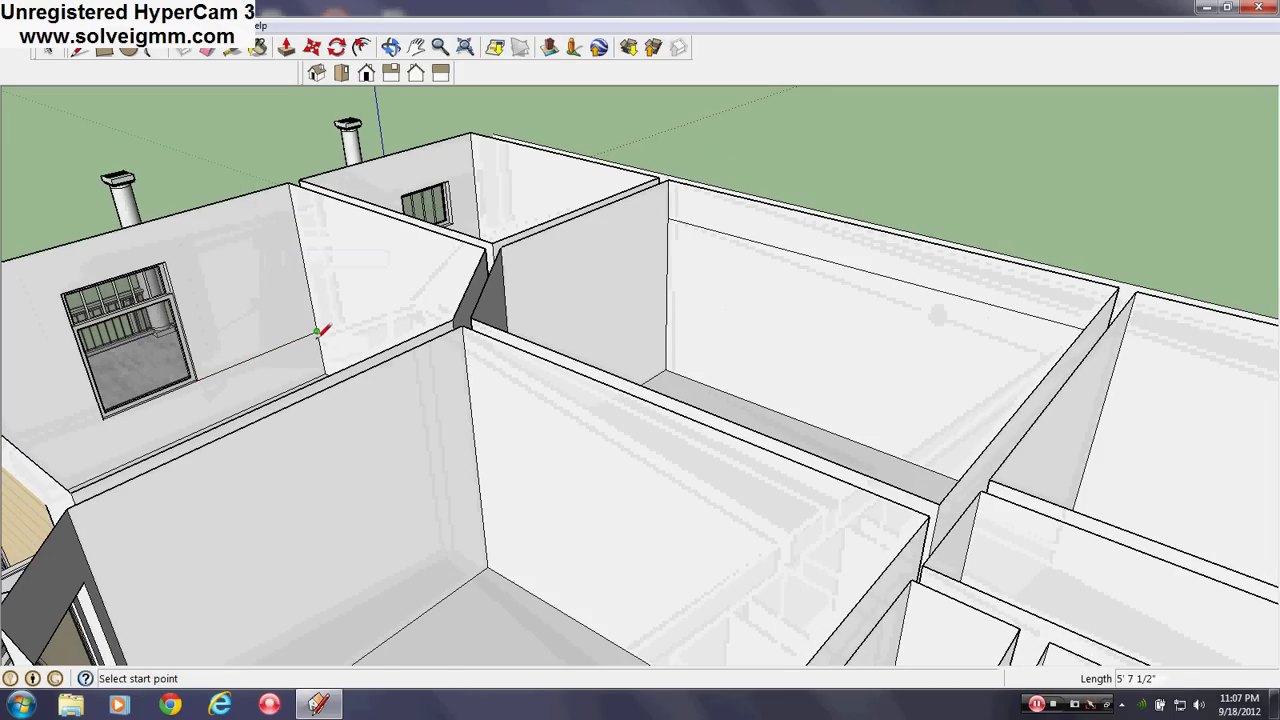
Step: Draw a horizontal line at window-bottom height across the full length of the large middle room's outer wall
click(668, 325)
middle_drag(674, 314, 1014, 394)
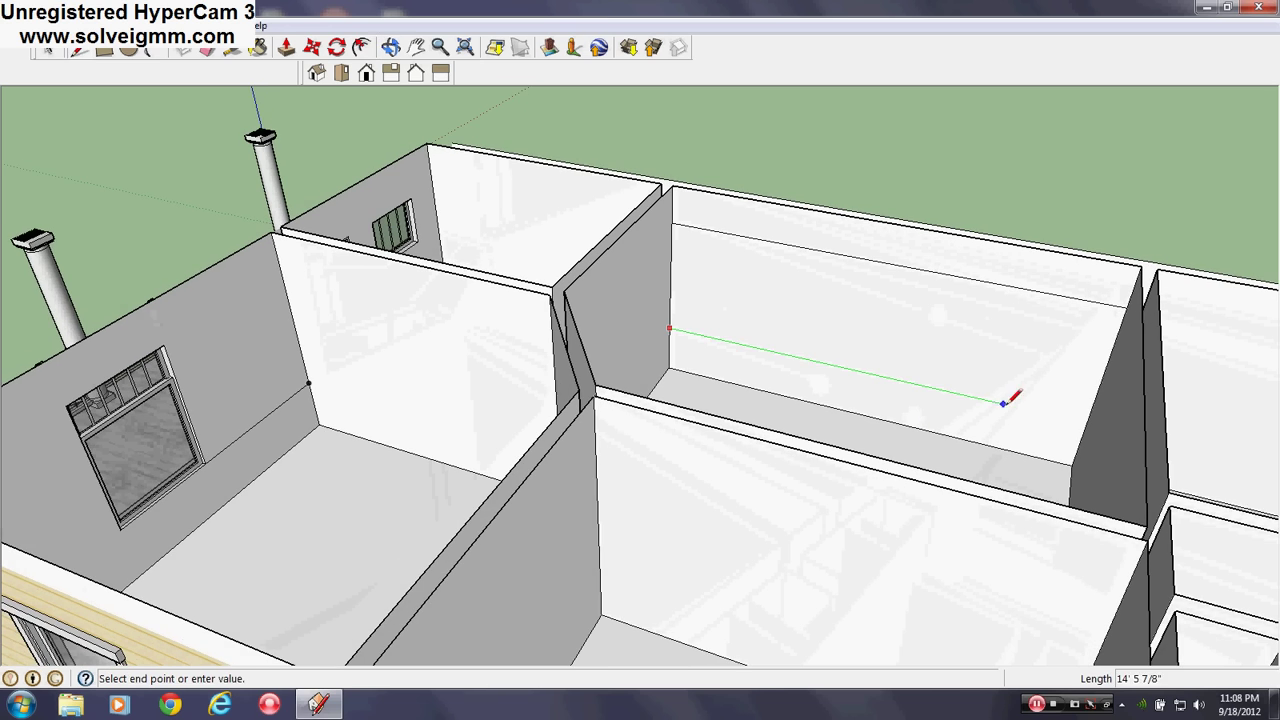
click(1071, 419)
mouse_move(1085, 416)
middle_down()
mouse_move(971, 429)
mouse_move(975, 415)
mouse_move(962, 418)
middle_up()
Step: Erase the lower guide line between the front window and the room corner
right_click(326, 343)
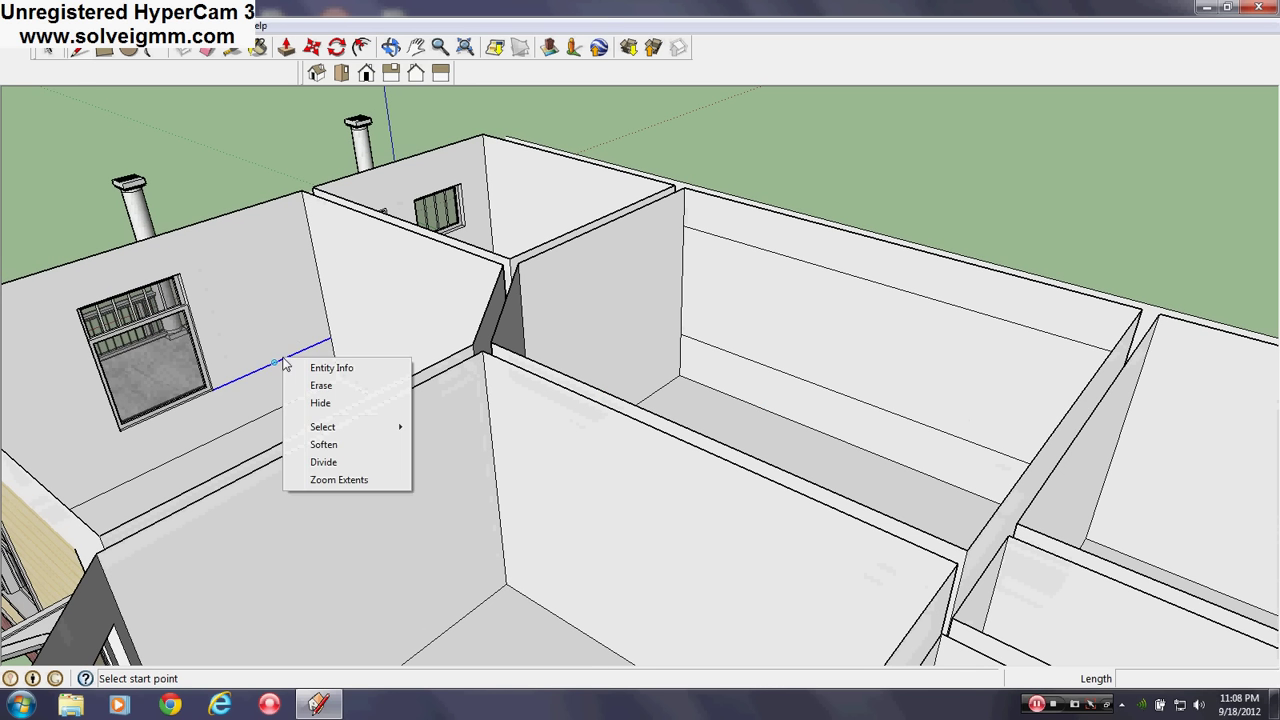
click(343, 377)
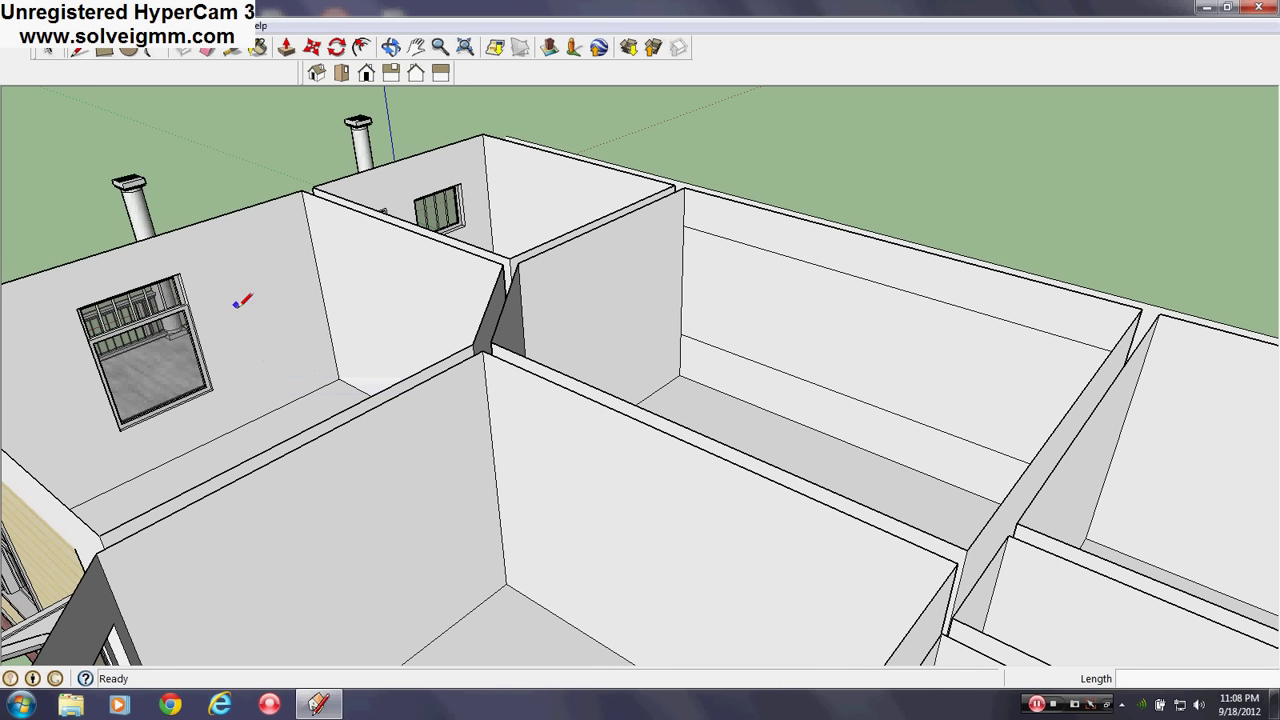
Step: Copy the vertical edge between the two horizontal lines at the middle room's left outer-wall corner 3' inward along the wall
middle_drag(242, 300, 566, 323)
scroll(576, 333, up, 3)
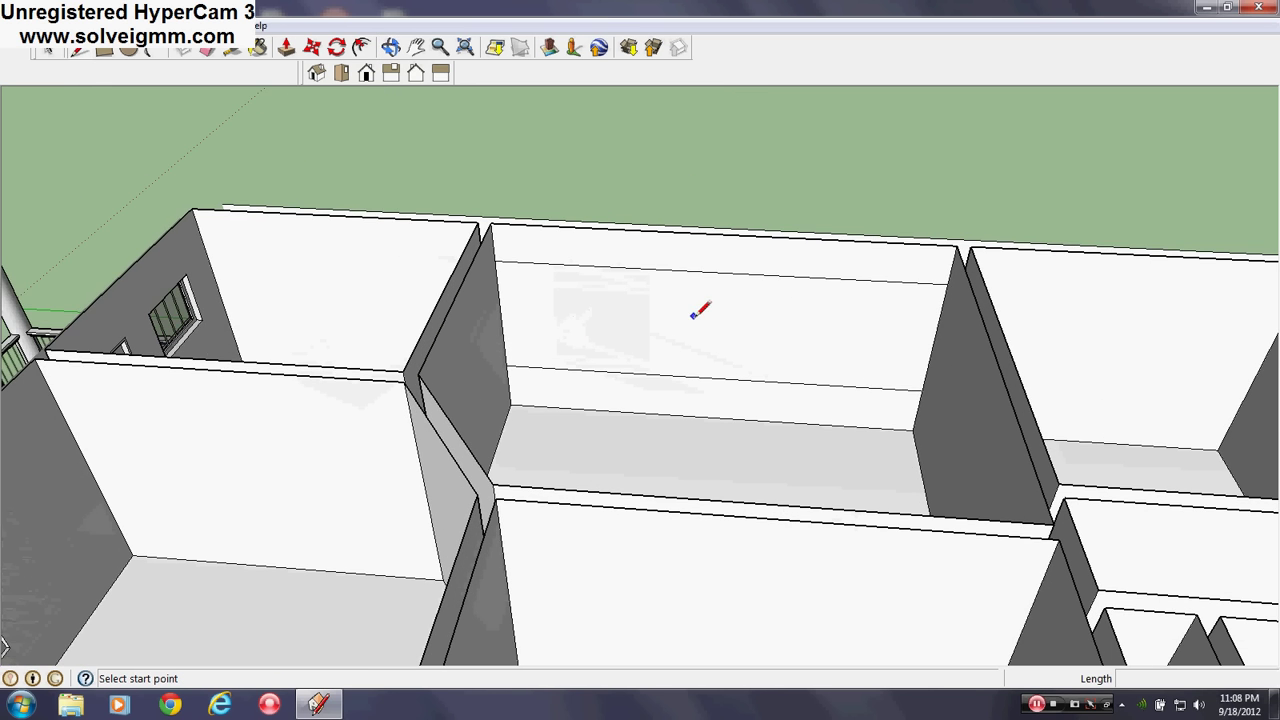
middle_drag(692, 316, 640, 300)
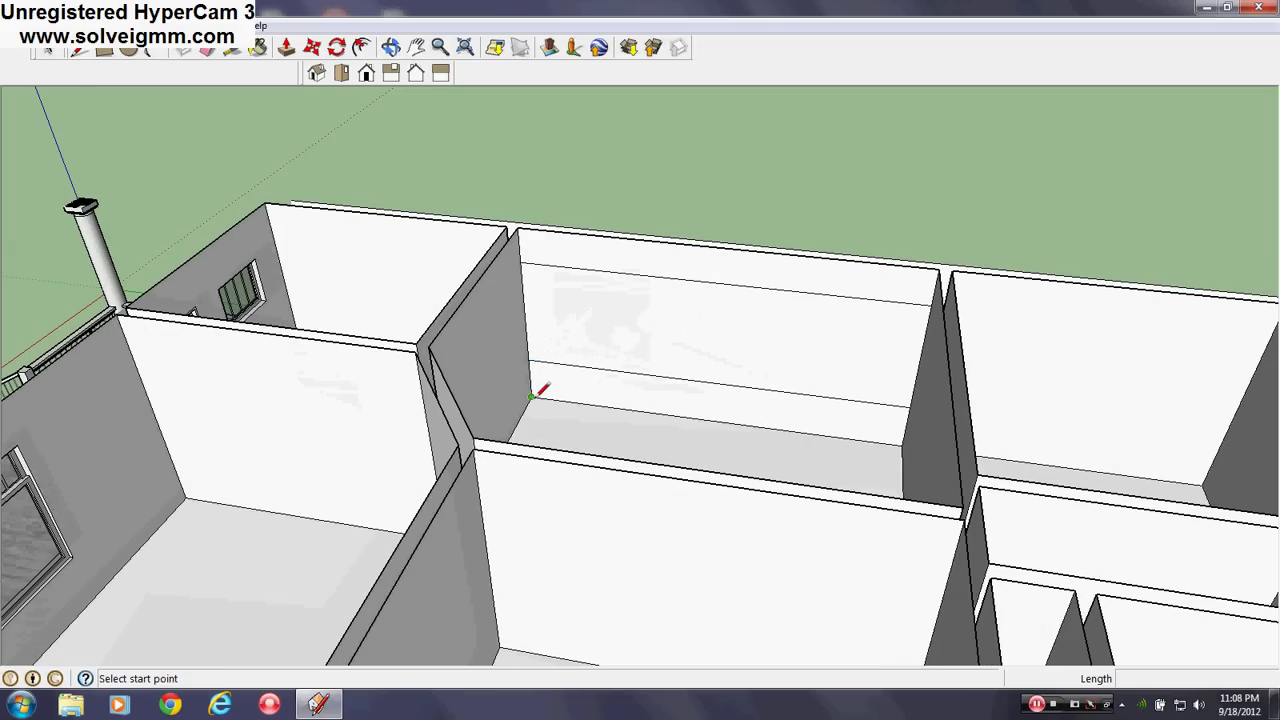
right_click(526, 338)
key(Escape)
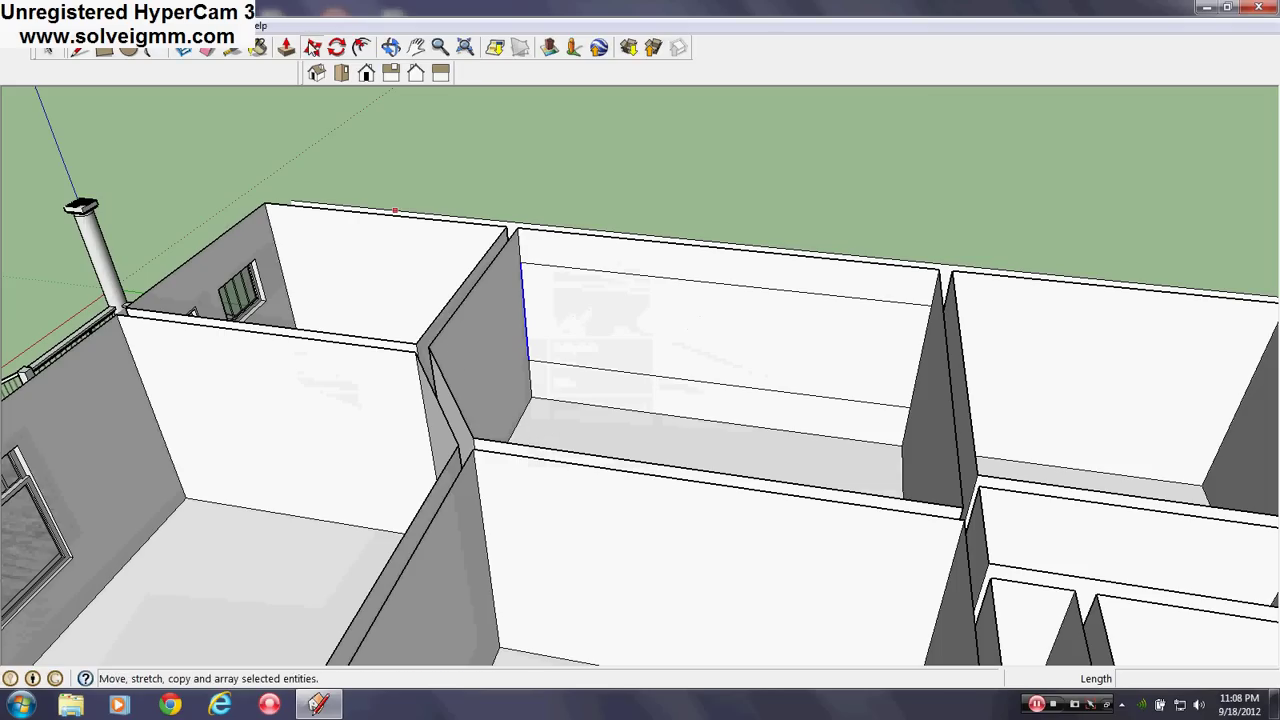
click(311, 47)
key(ctrl)
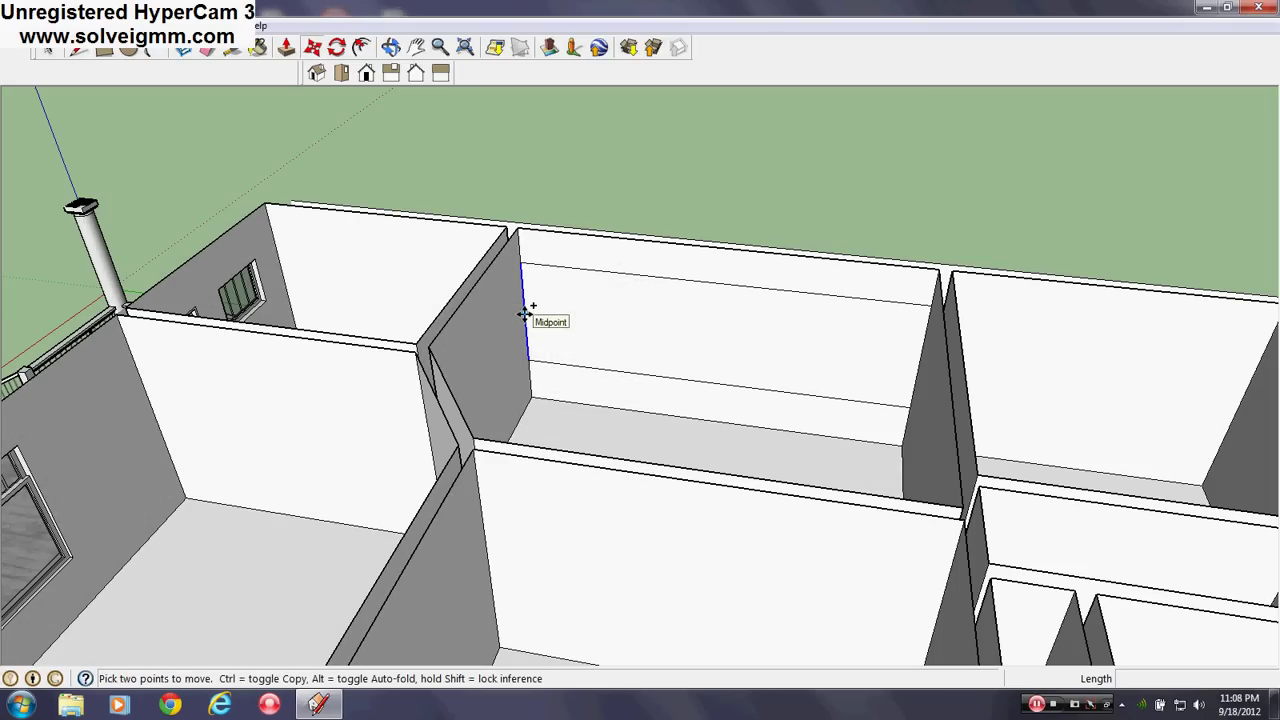
click(524, 314)
text(3)
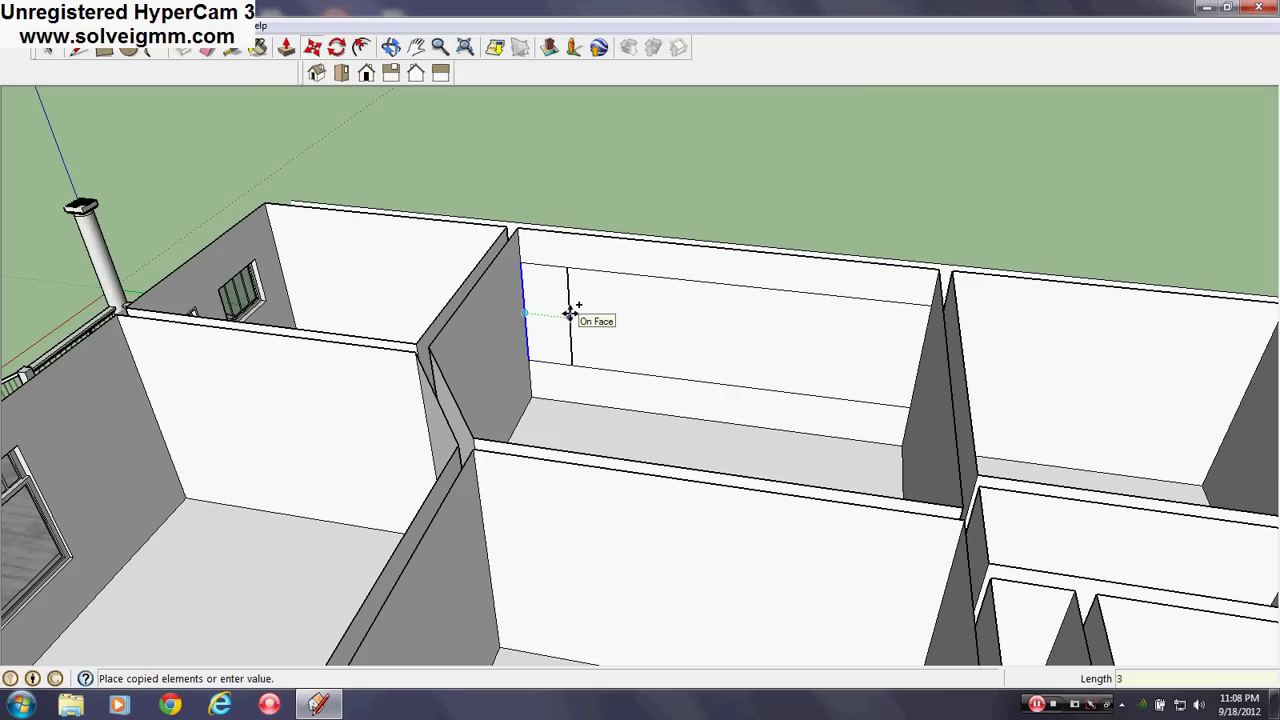
click(571, 313)
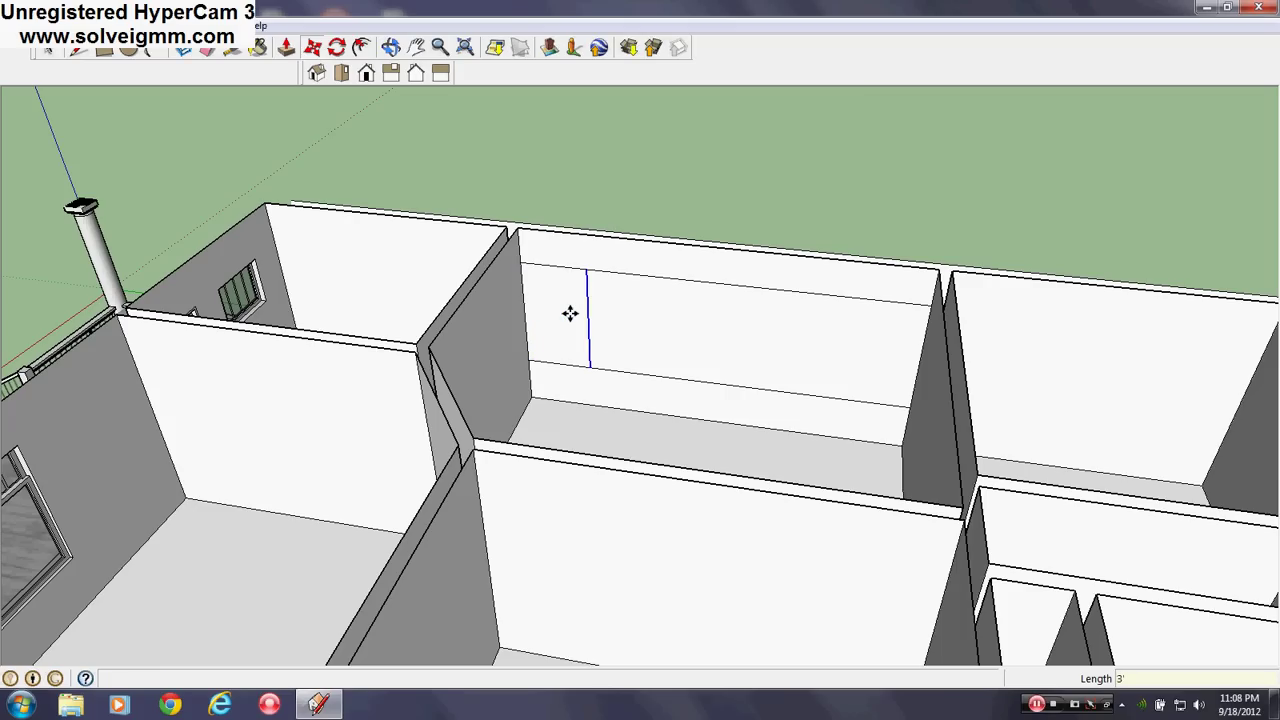
Step: Copy the vertical edge between the two horizontal lines at the wall's opposite corner 3' inward
right_click(923, 355)
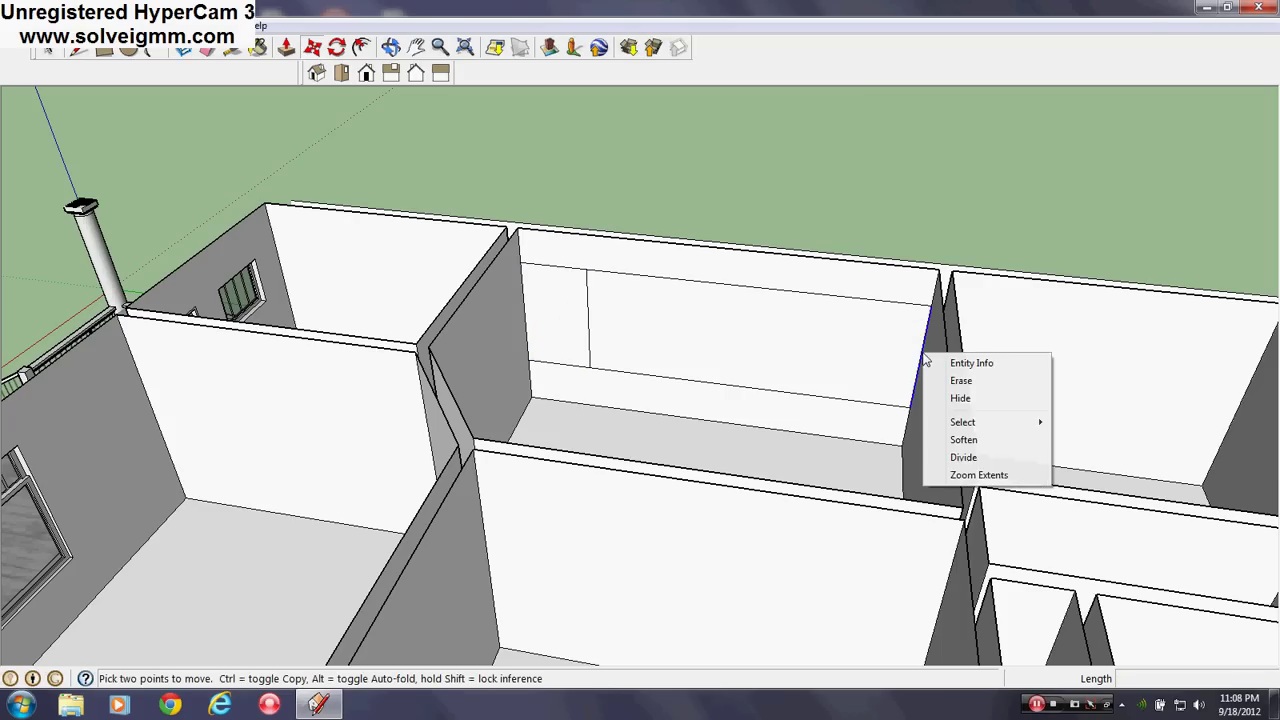
key(Escape)
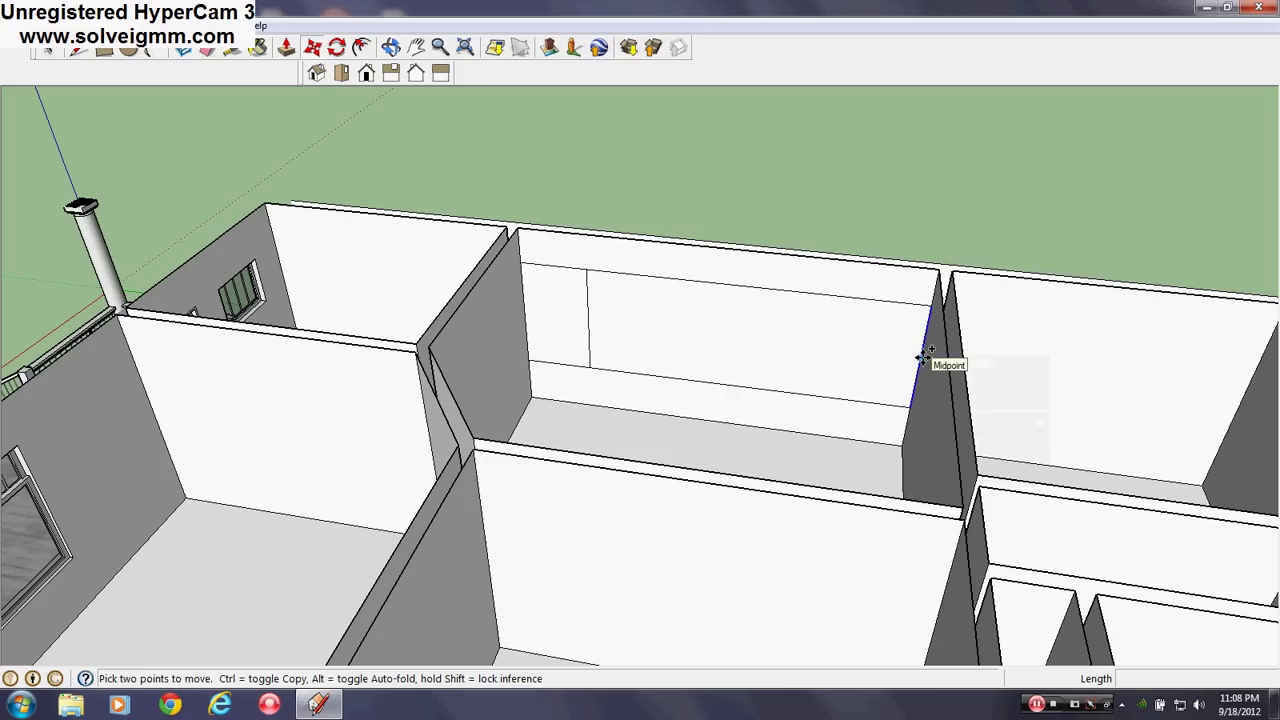
click(922, 358)
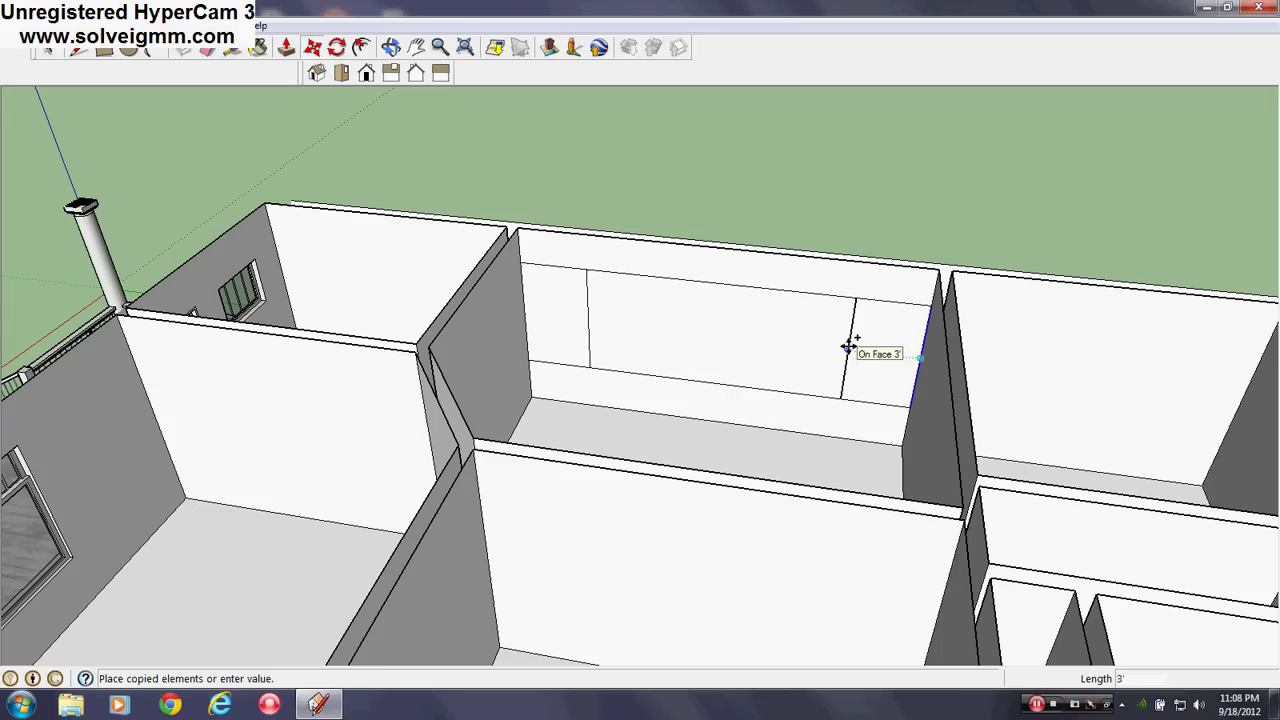
click(848, 346)
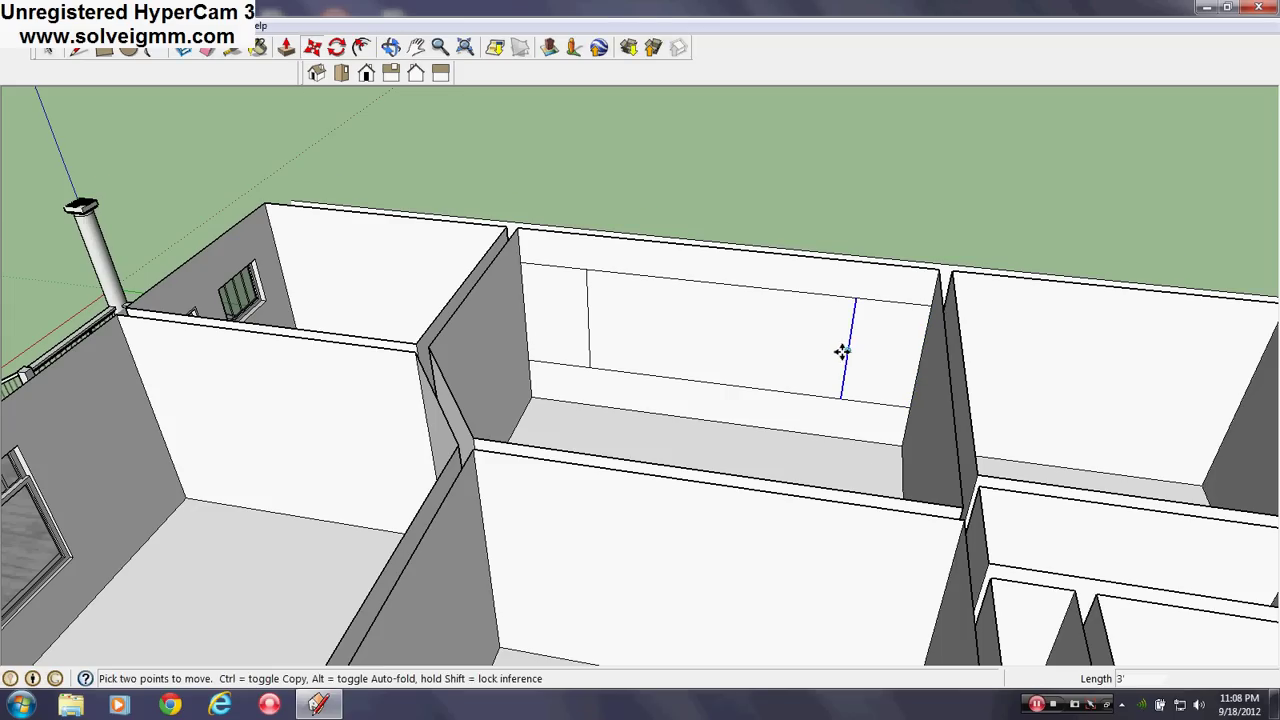
Step: Erase the four horizontal line pieces between the vertical lines and the room corners, leaving one closed rectangle on the wall
middle_drag(842, 351, 891, 360)
key(e)
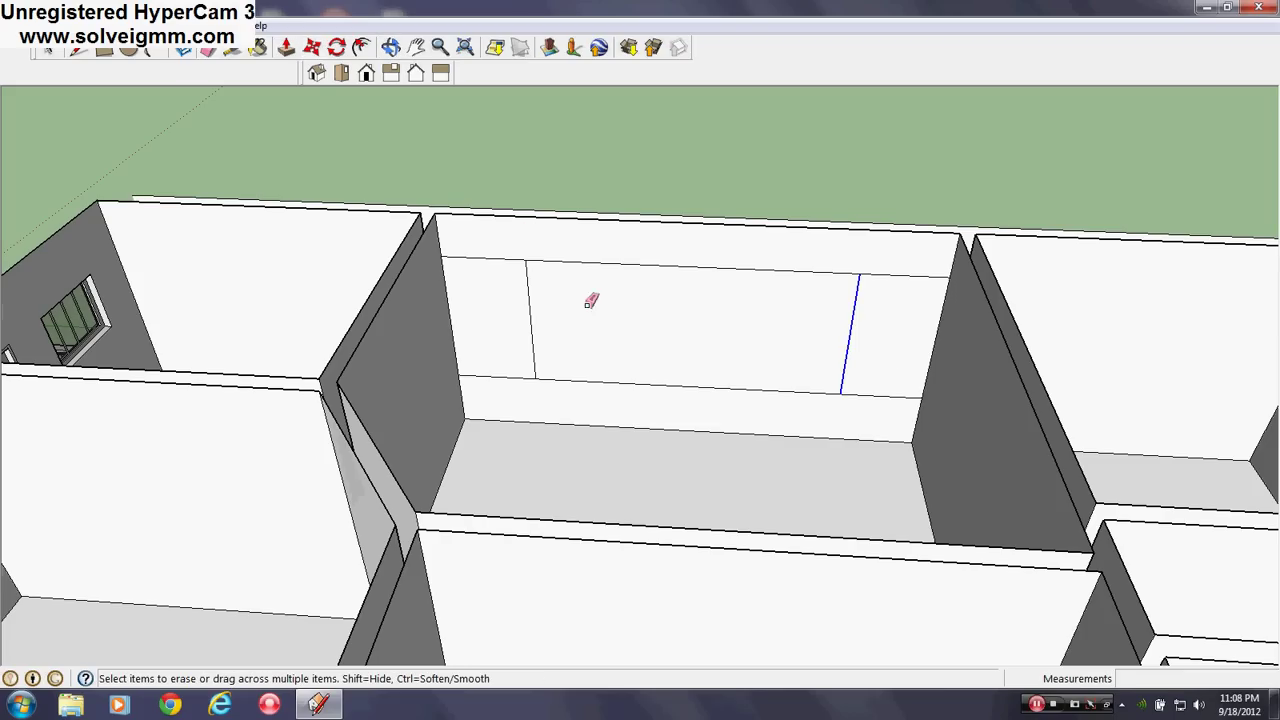
click(498, 260)
click(512, 378)
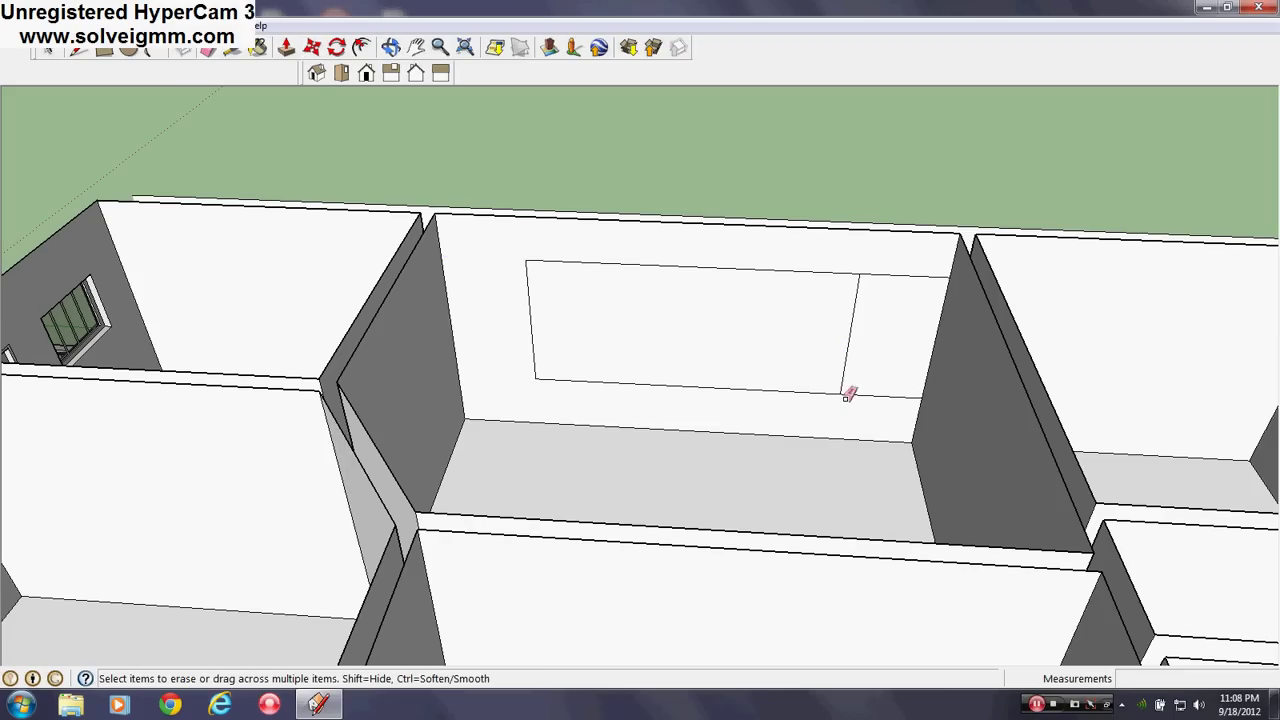
click(868, 395)
click(898, 275)
scroll(722, 280, down, 3)
scroll(748, 291, up, 3)
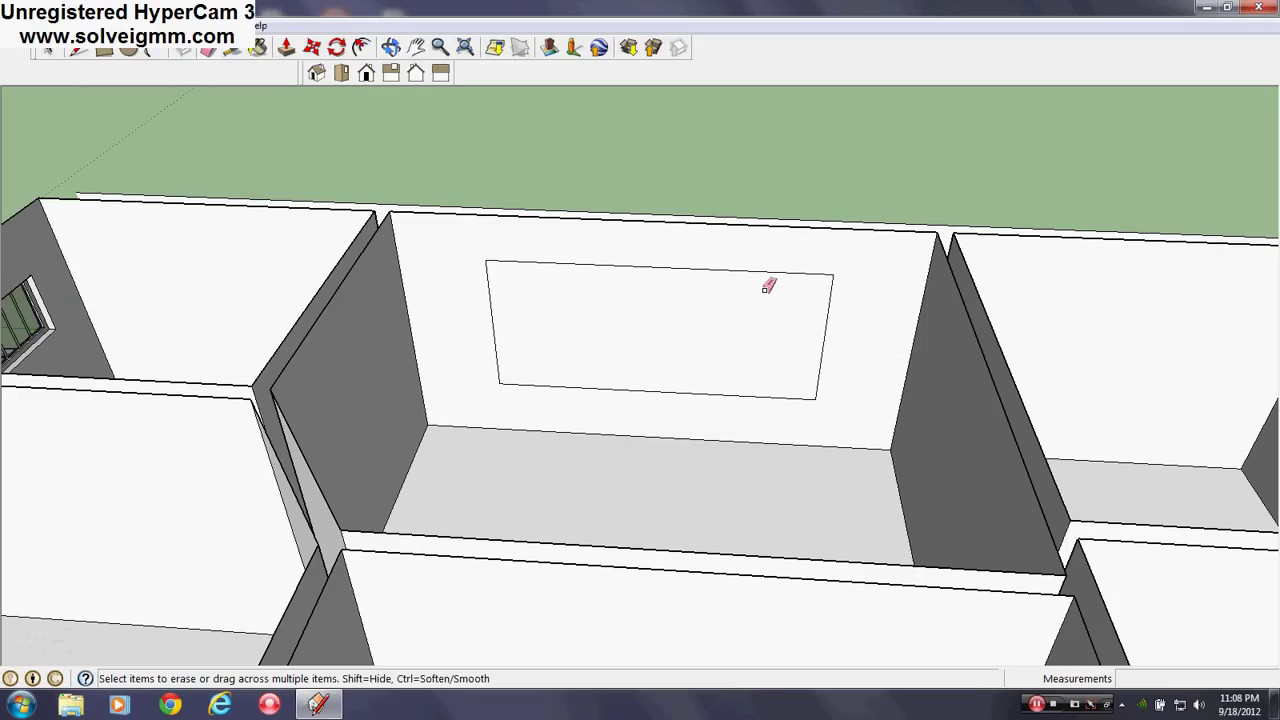
Step: Copy the left vertical edge of the wall rectangle 2'6" inward to outline the first window
key(l)
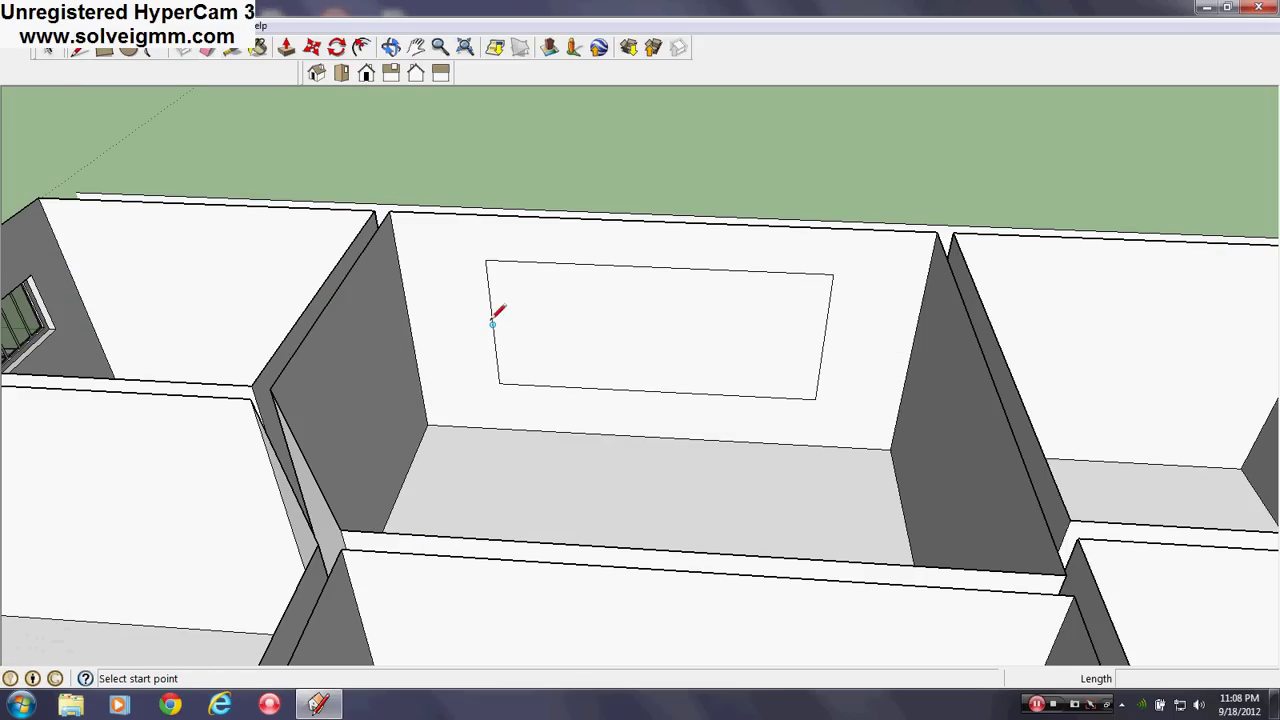
right_click(492, 327)
key(Escape)
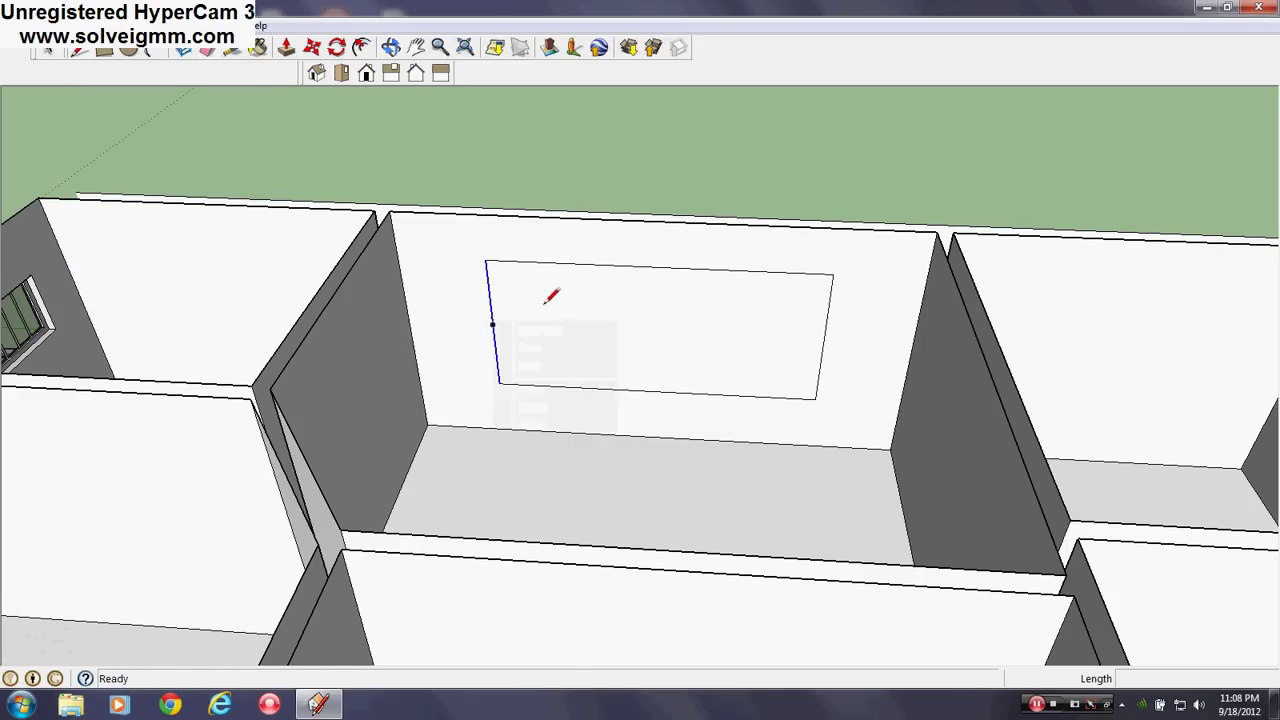
scroll(549, 289, down, 4)
scroll(550, 293, up, 4)
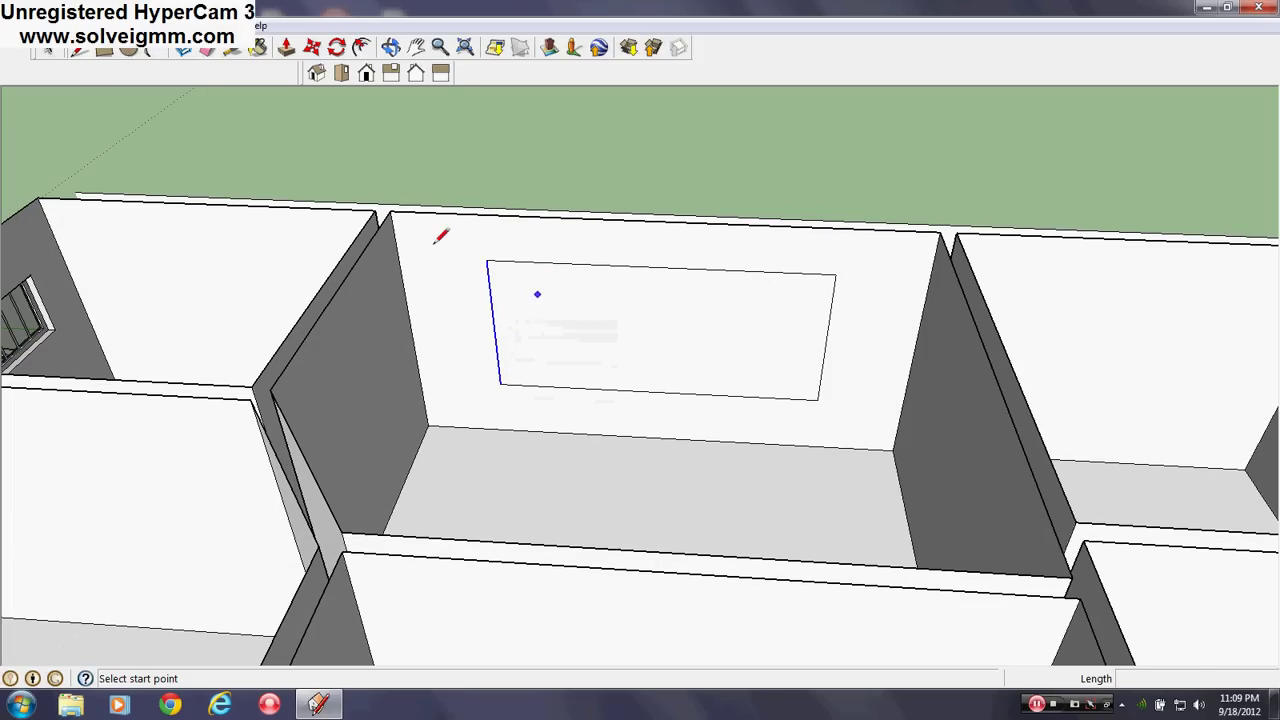
click(311, 47)
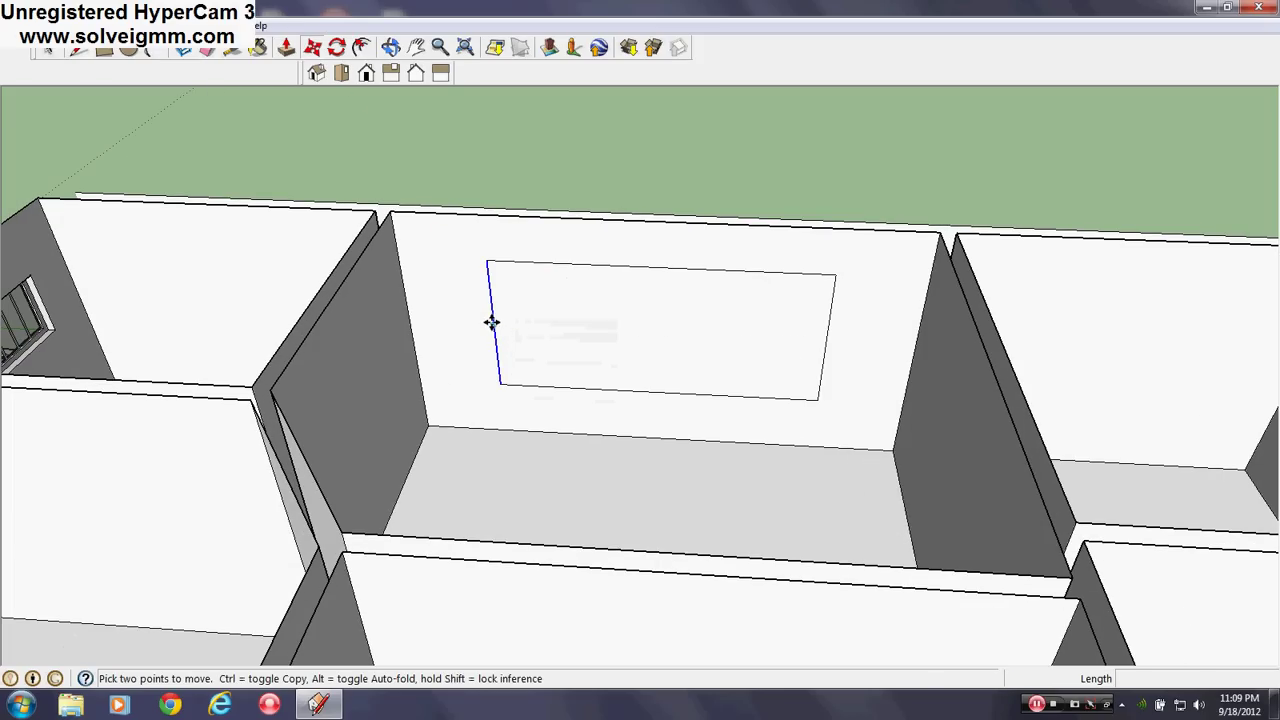
click(492, 322)
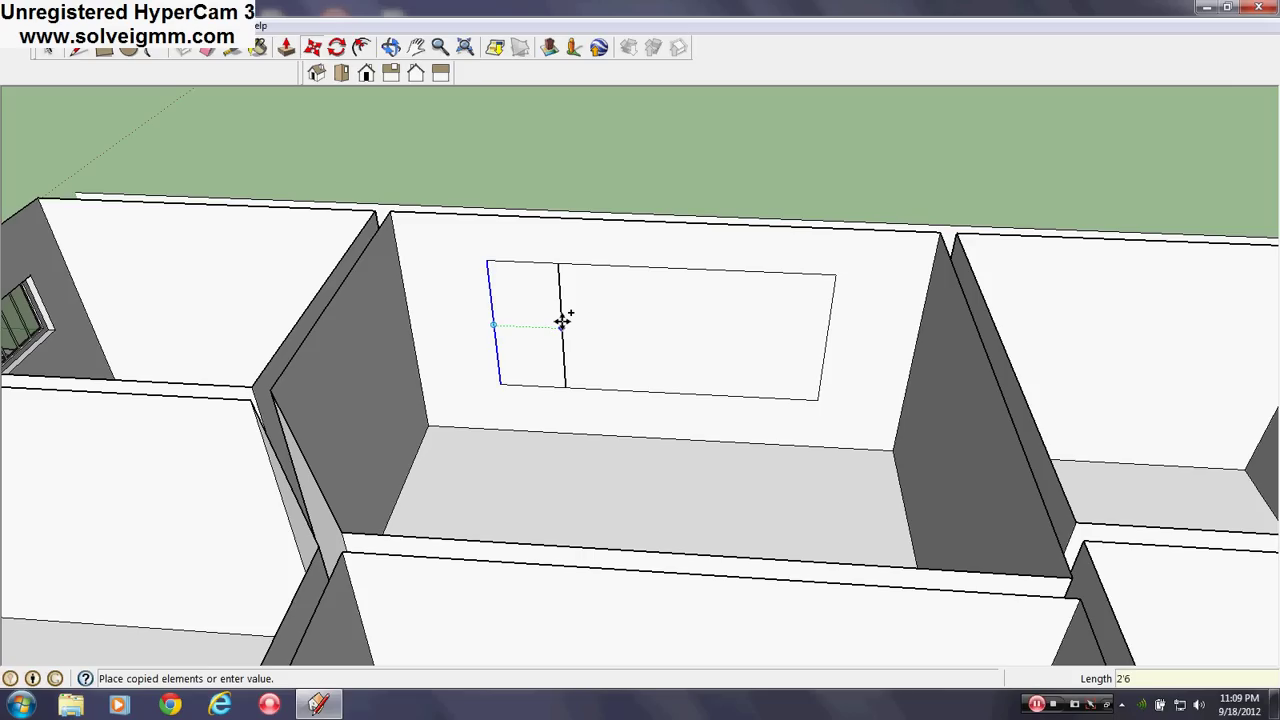
click(562, 320)
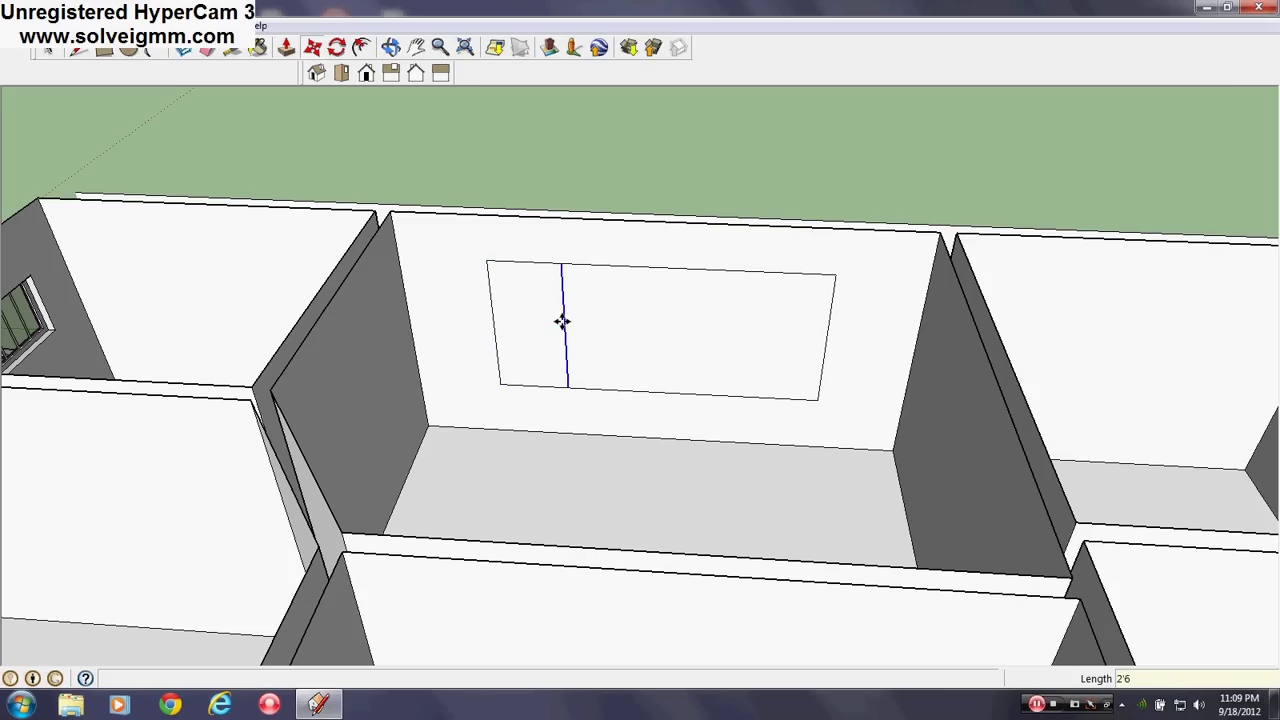
Step: Copy the right vertical edge of the wall rectangle 2' 6" inward to outline the second window
right_click(838, 315)
right_click(829, 329)
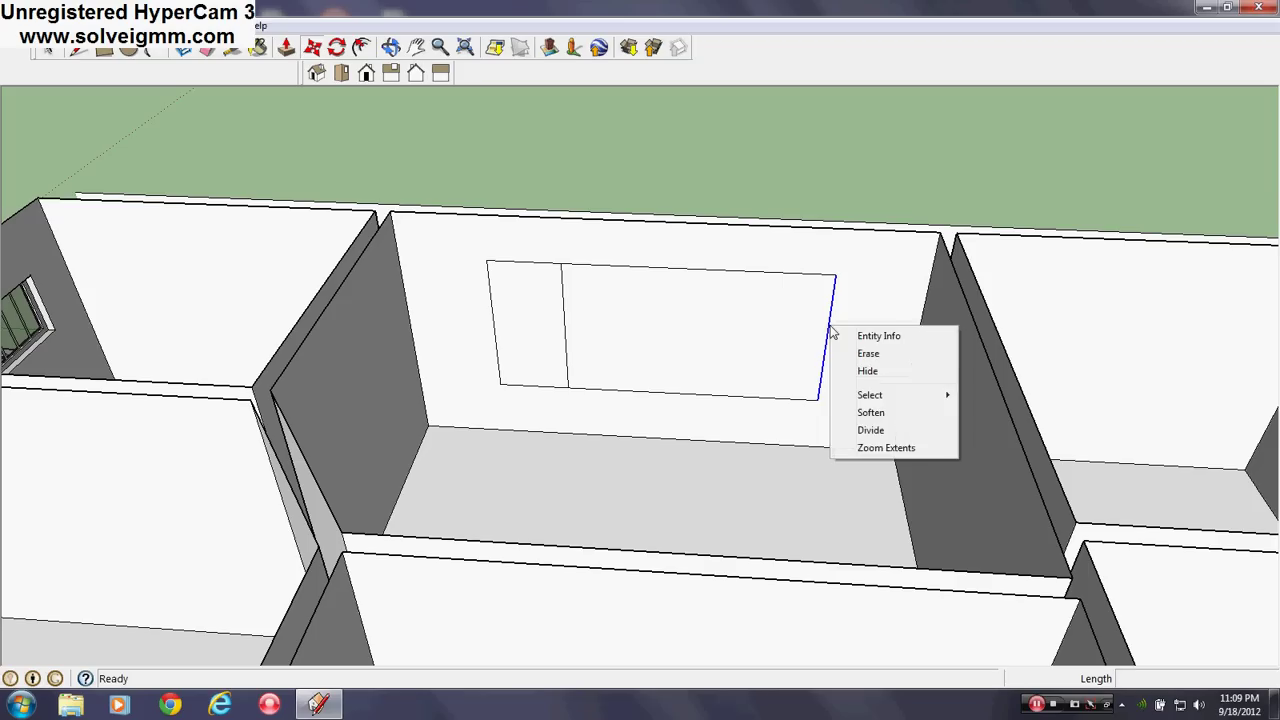
key(Escape)
key(m)
click(826, 339)
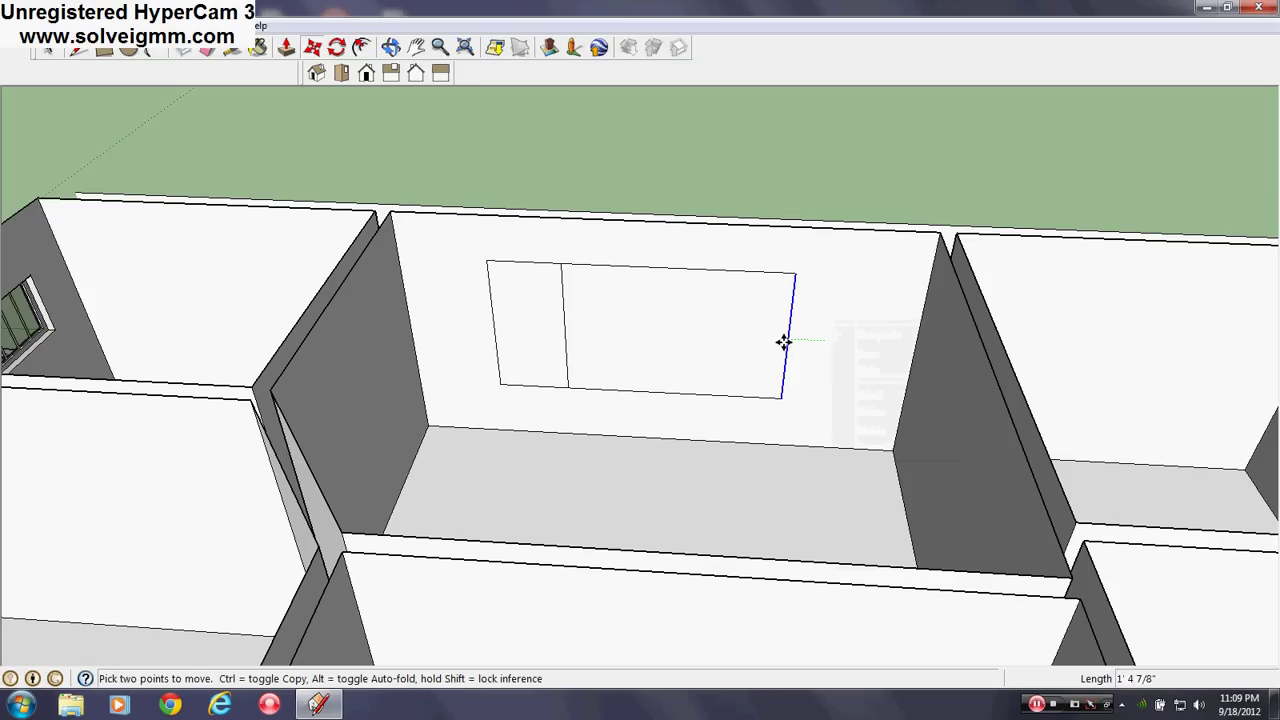
key(Escape)
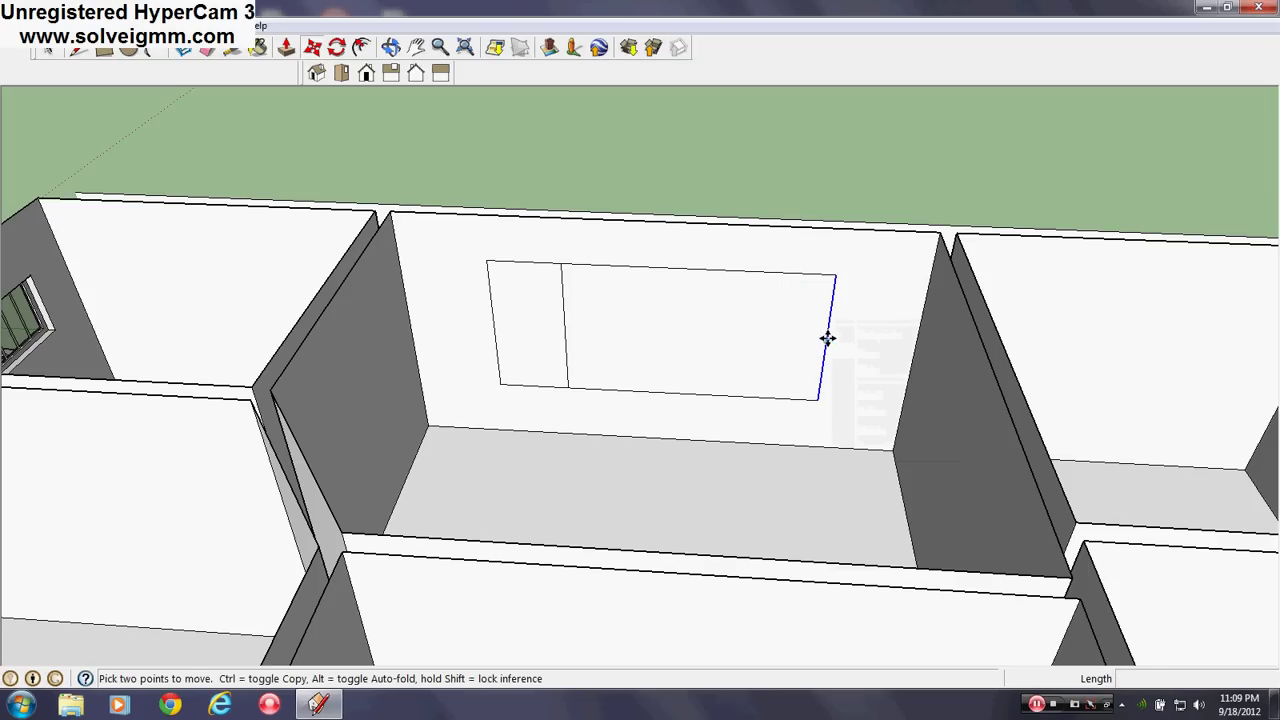
click(829, 337)
key(ctrl)
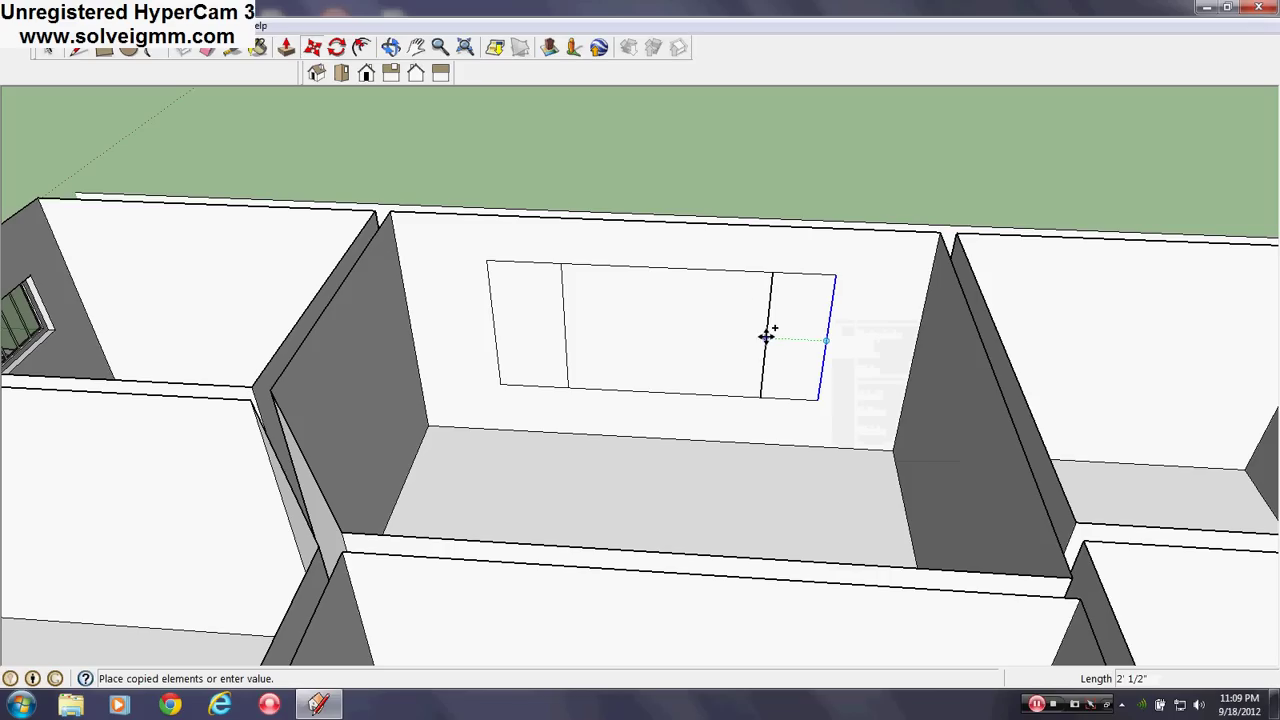
click(754, 337)
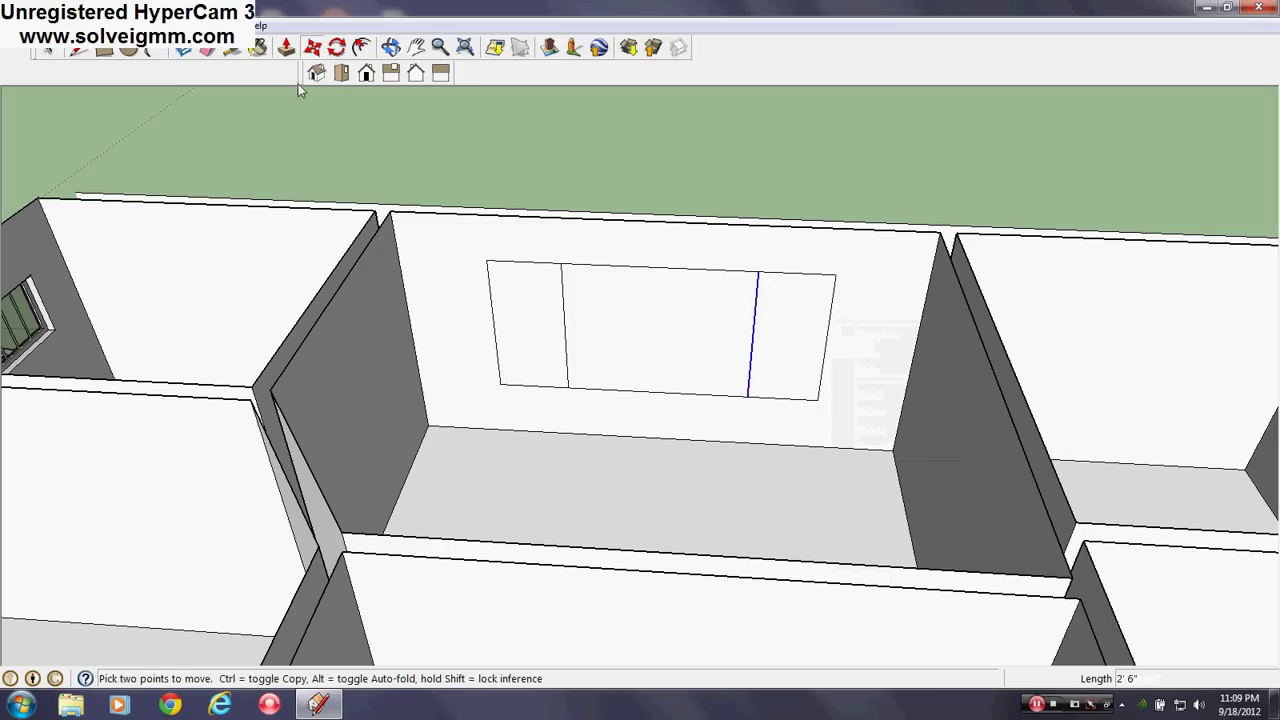
Step: Erase the upper and lower horizontal lines between the two window outlines
click(207, 48)
click(663, 263)
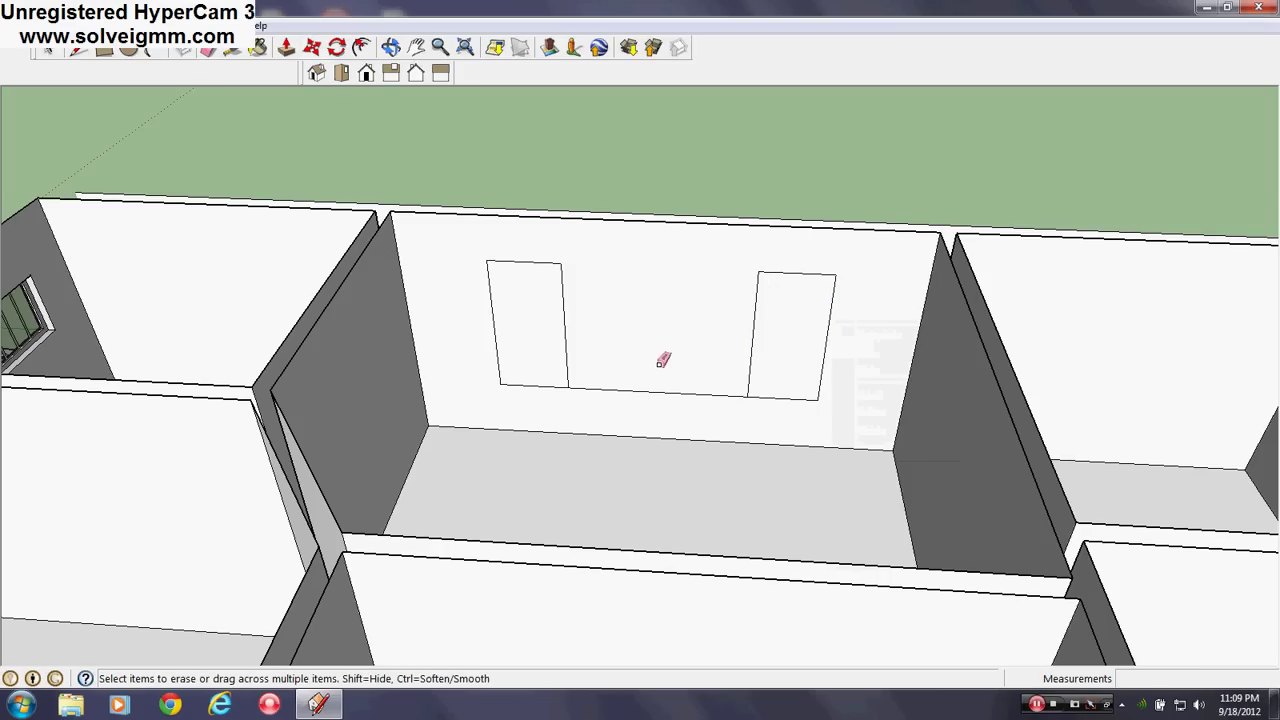
click(666, 389)
Step: Sample the Color_001 material from the existing frame in the small corner room's front wall
mouse_move(666, 389)
middle_down()
mouse_move(600, 433)
mouse_move(629, 426)
mouse_move(529, 255)
middle_up()
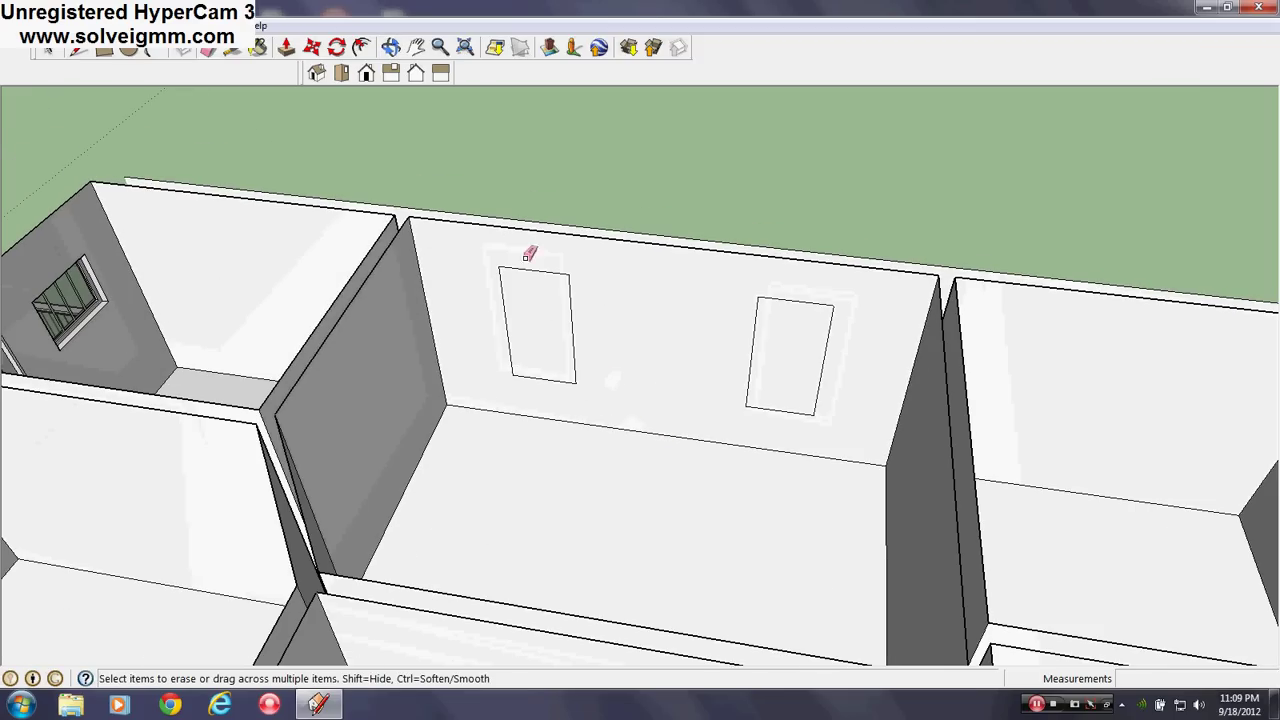
click(258, 47)
click(207, 350)
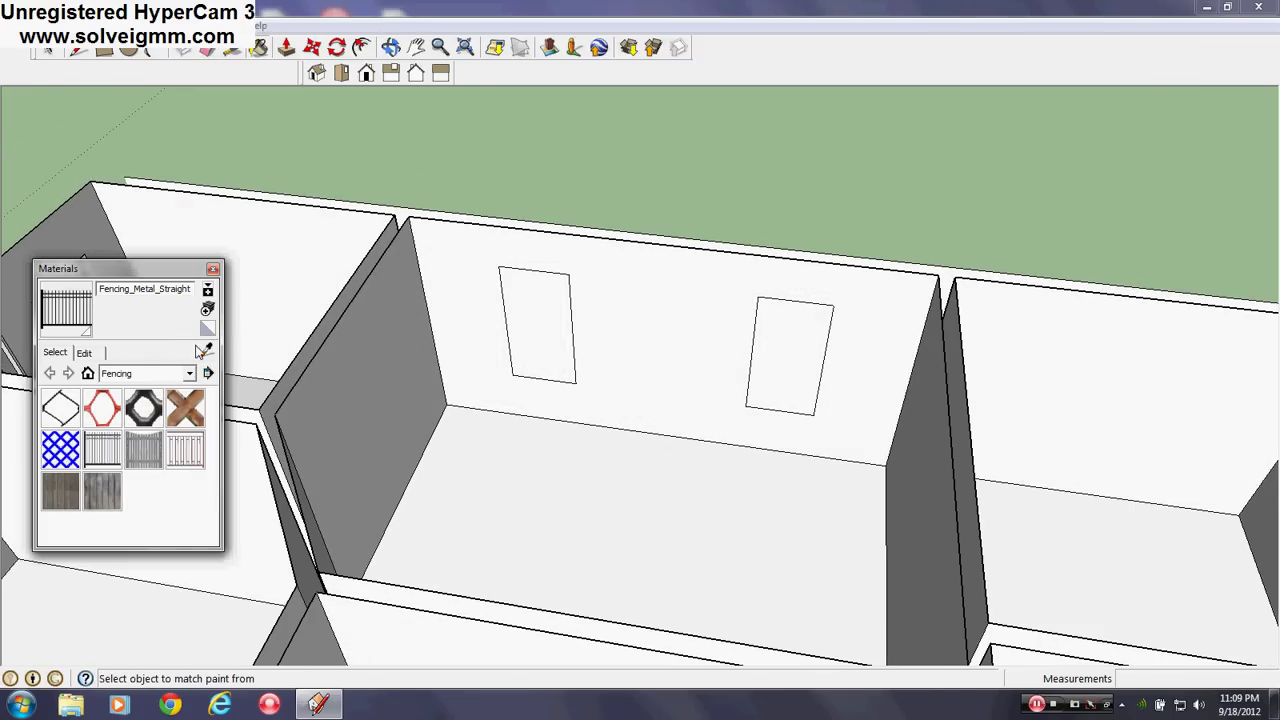
middle_drag(786, 480, 407, 433)
scroll(407, 433, up, 3)
scroll(371, 434, down, 3)
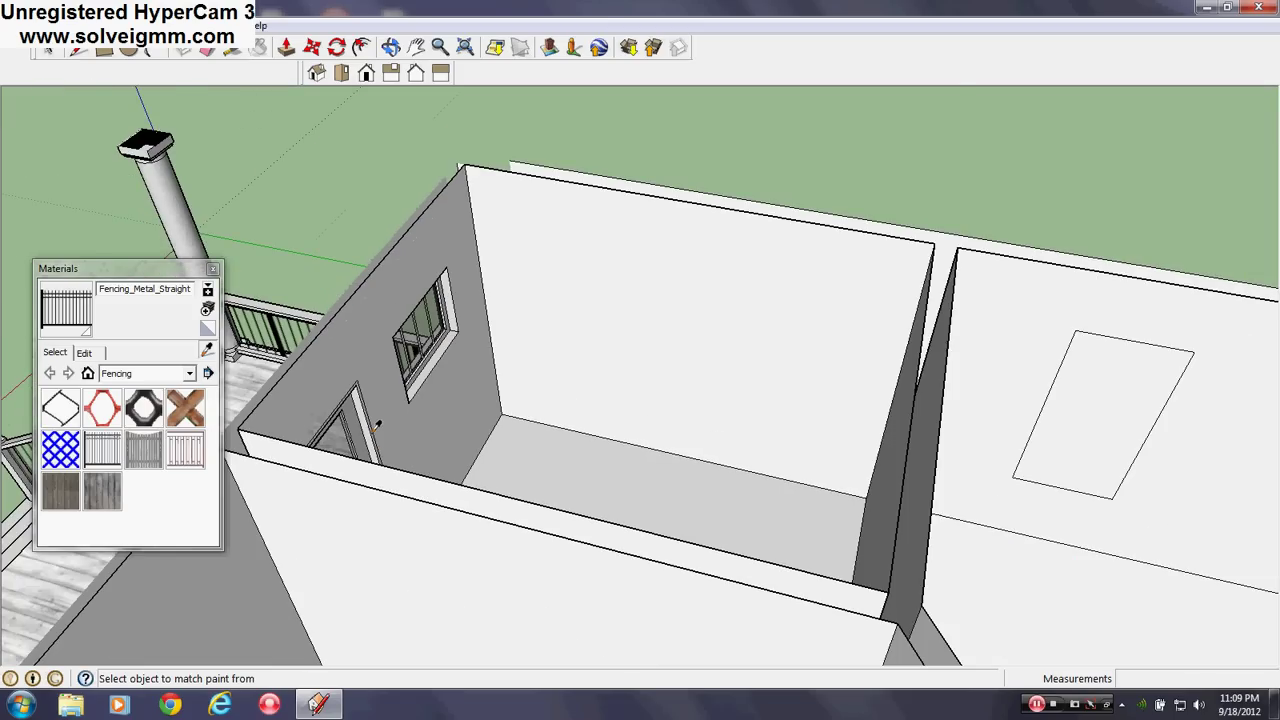
scroll(362, 431, up, 2)
click(362, 431)
Step: Paint both window outlines on the middle room's outer wall with Color_001 and close the Materials window
scroll(362, 431, down, 4)
middle_drag(362, 431, 697, 428)
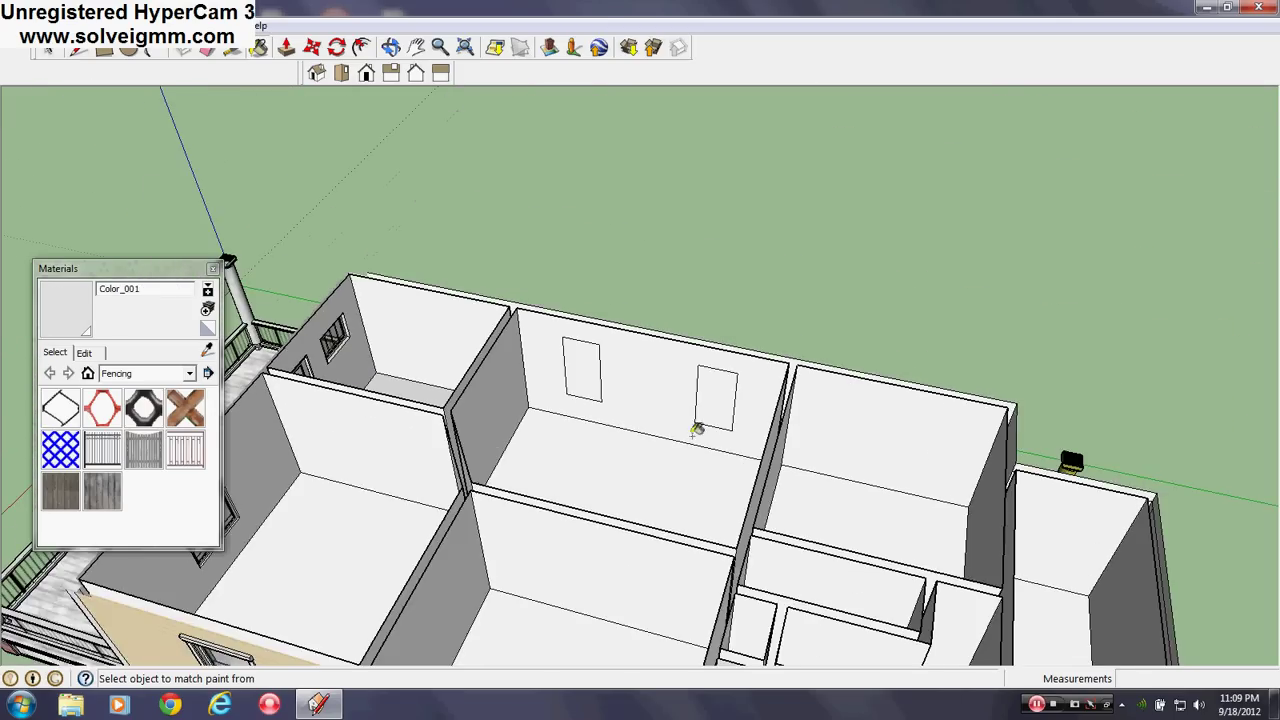
scroll(697, 428, up, 3)
click(508, 329)
click(792, 390)
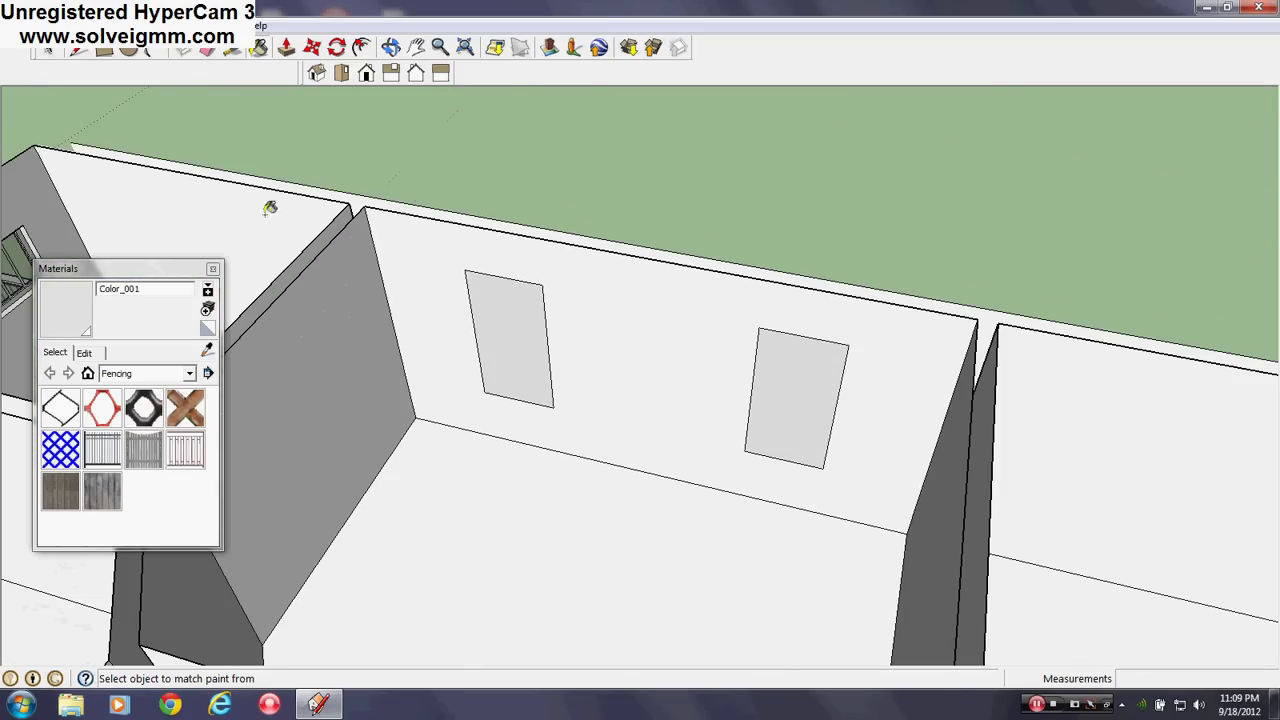
click(212, 268)
Step: Push both painted window outlines through the middle room's outer wall to cut the two openings
click(287, 50)
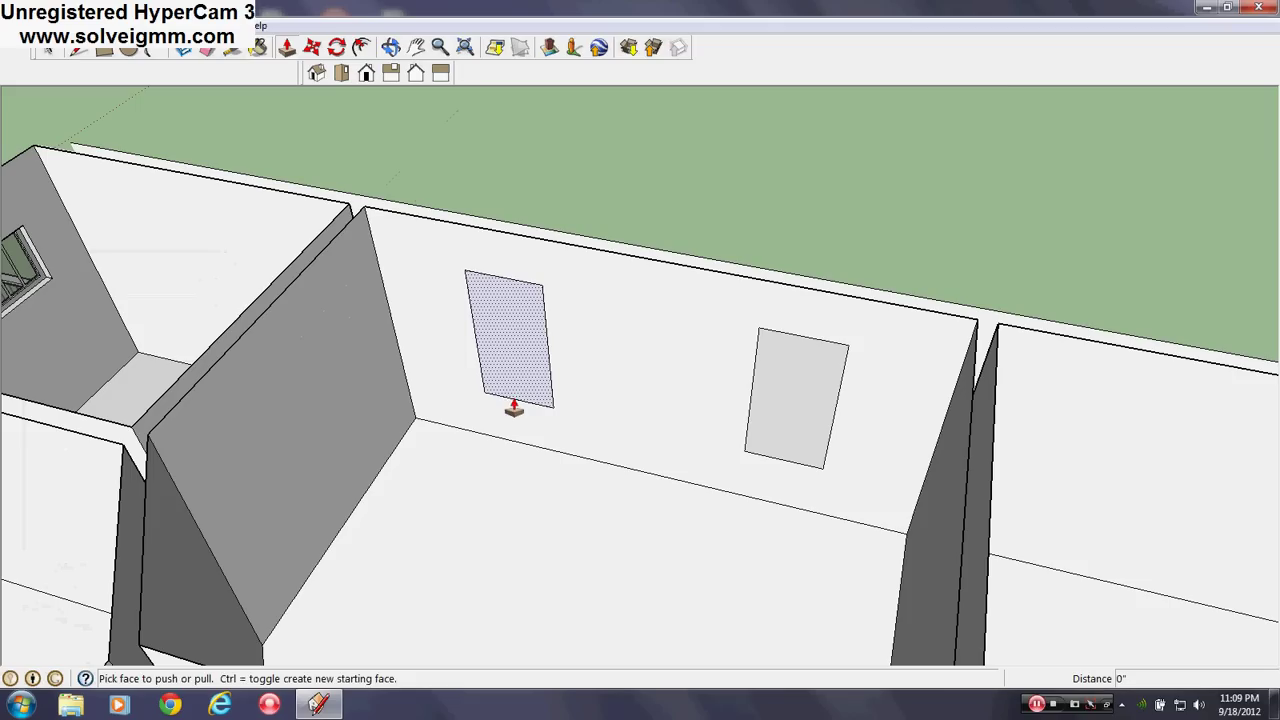
click(509, 391)
click(535, 362)
click(812, 434)
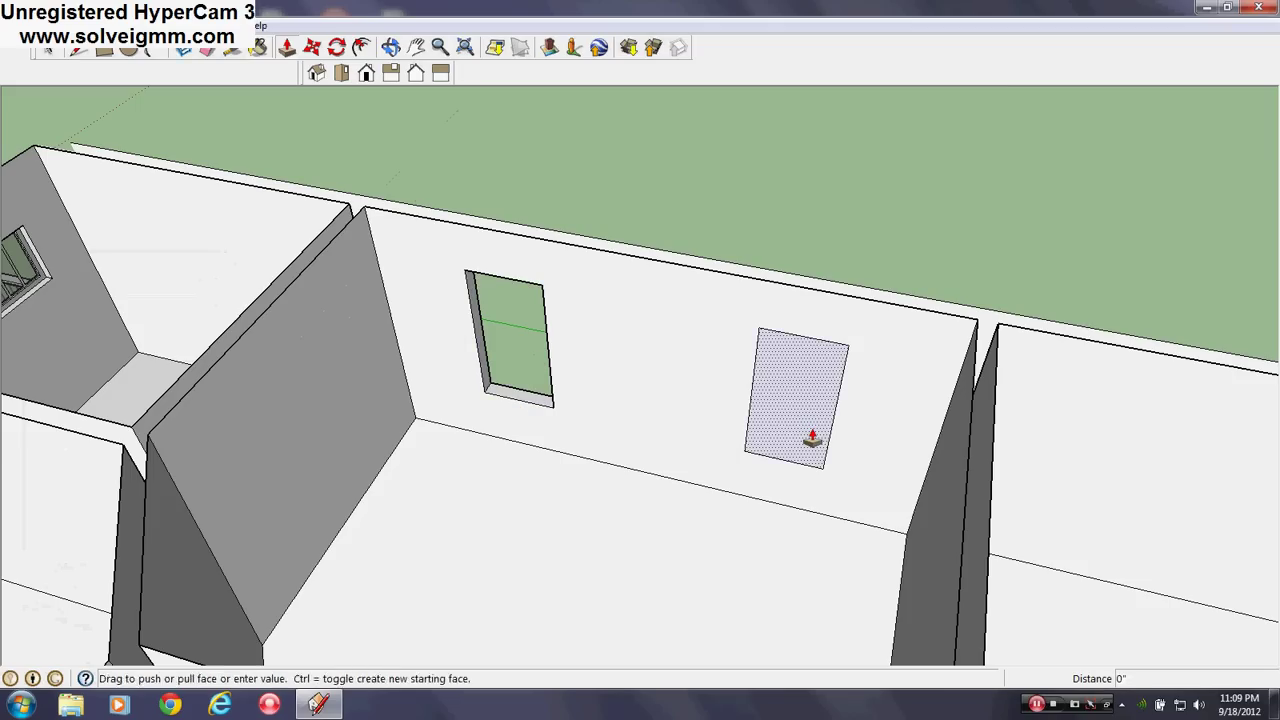
click(771, 480)
middle_drag(771, 480, 823, 470)
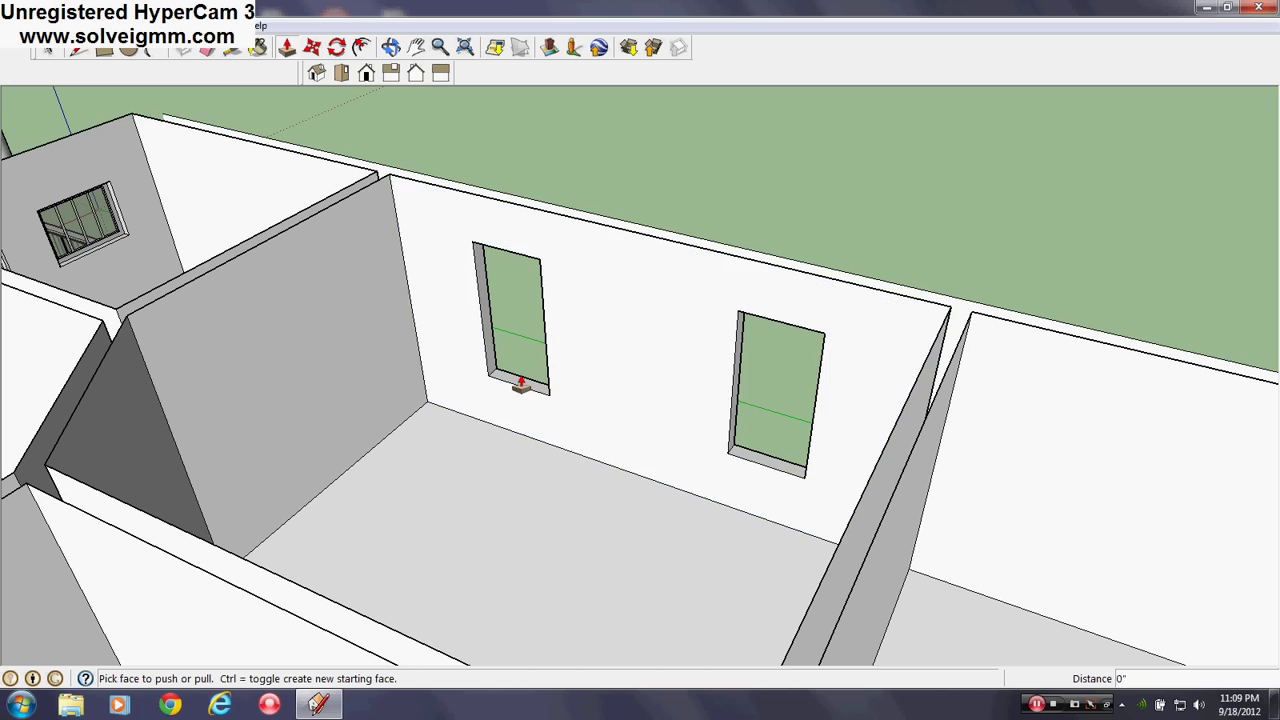
Step: Examine the two new window openings from outside the house and from inside the middle room
scroll(837, 480, down, 1)
middle_drag(843, 446, 163, 465)
scroll(809, 484, up, 1)
scroll(809, 484, down, 1)
scroll(163, 465, down, 3)
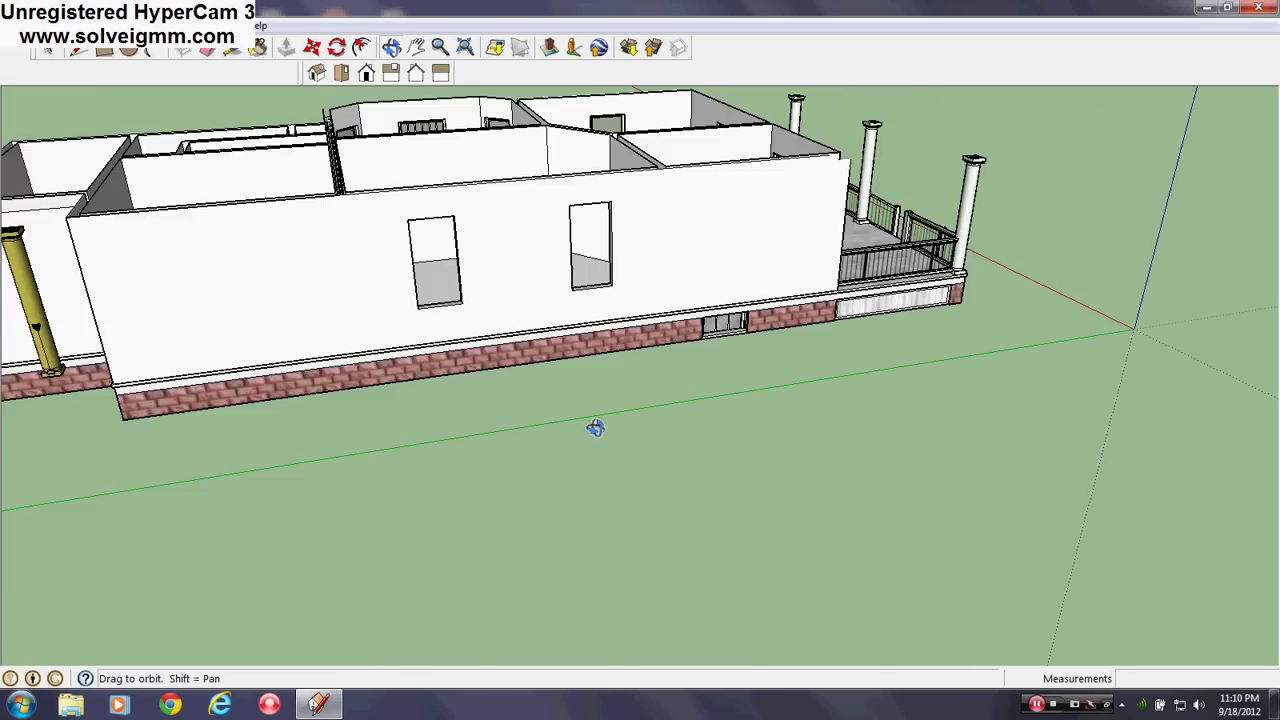
middle_drag(597, 429, 318, 432)
click(78, 52)
scroll(414, 129, up, 3)
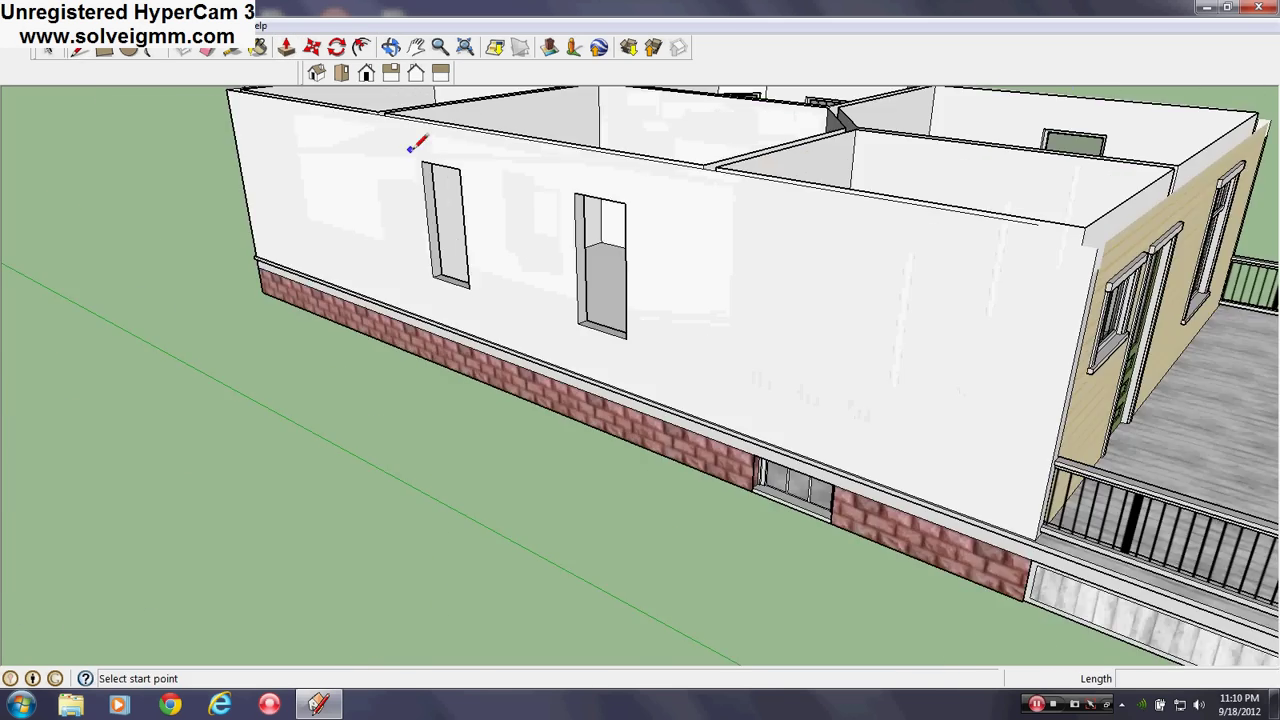
middle_drag(414, 129, 669, 146)
scroll(669, 146, down, 2)
scroll(130, 212, up, 2)
middle_drag(125, 217, 862, 124)
scroll(1035, 392, down, 3)
scroll(862, 124, up, 3)
middle_drag(703, 282, 988, 276)
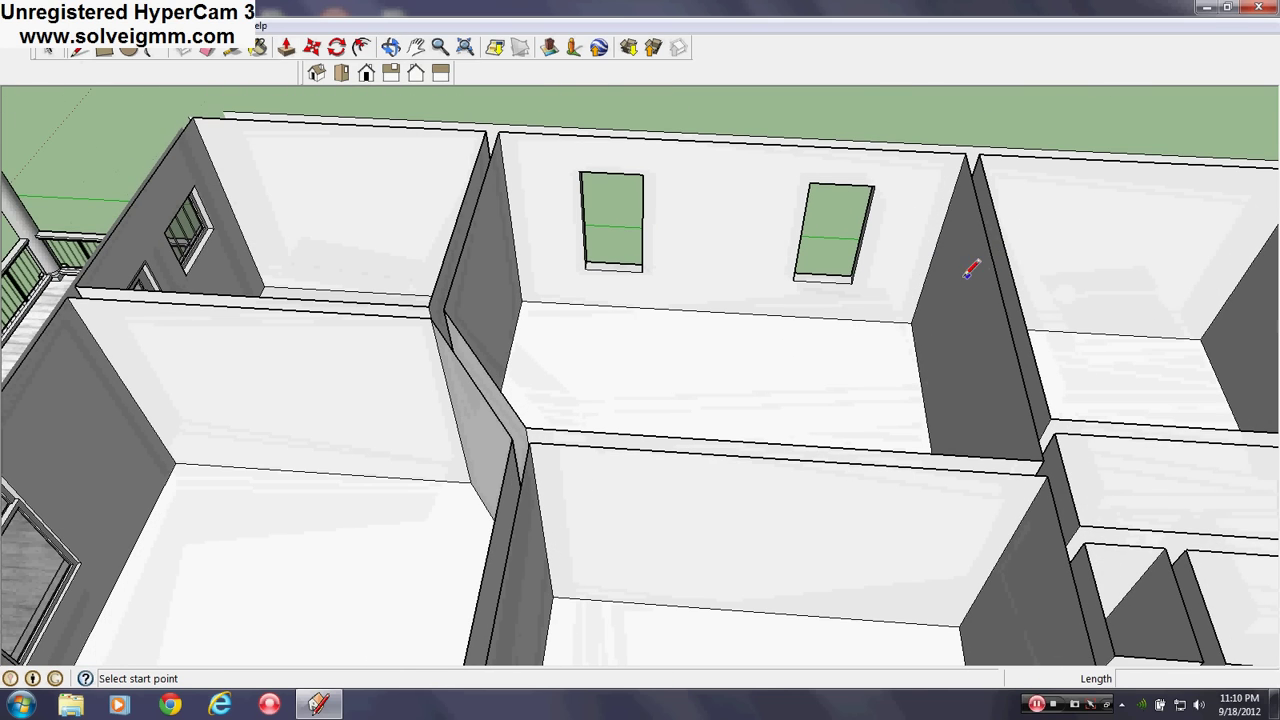
scroll(760, 300, up, 3)
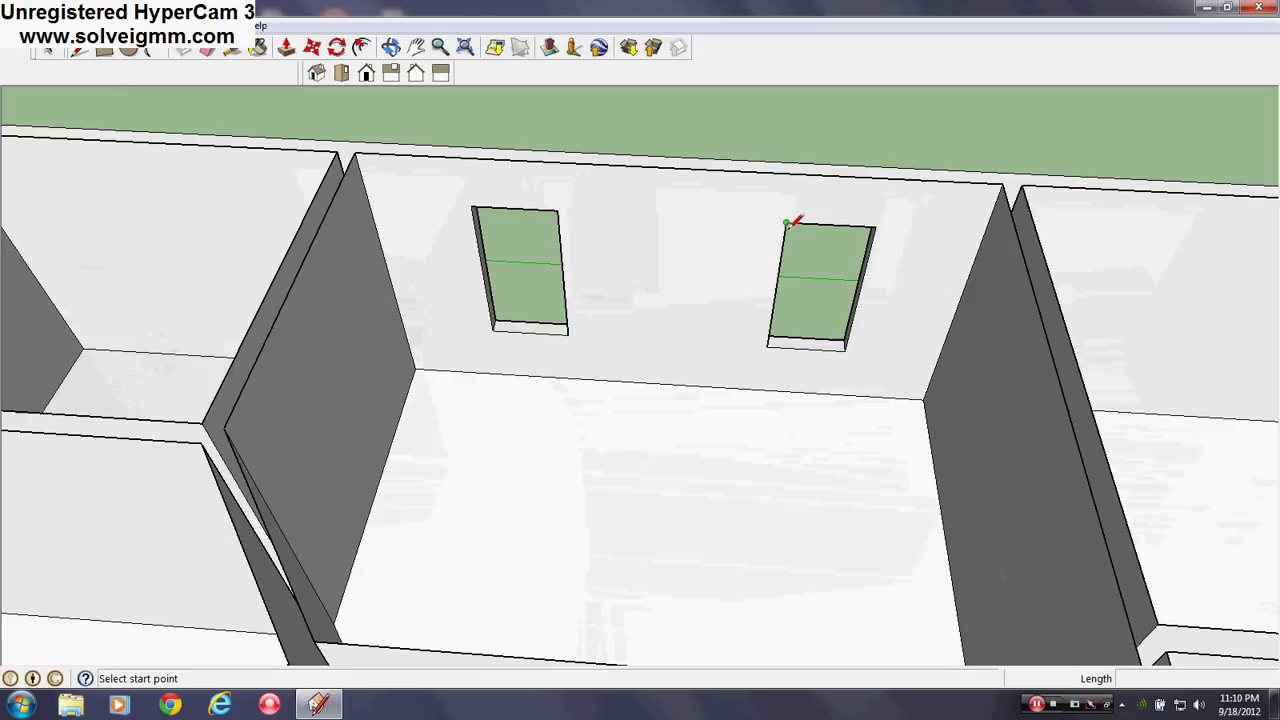
middle_drag(794, 217, 772, 196)
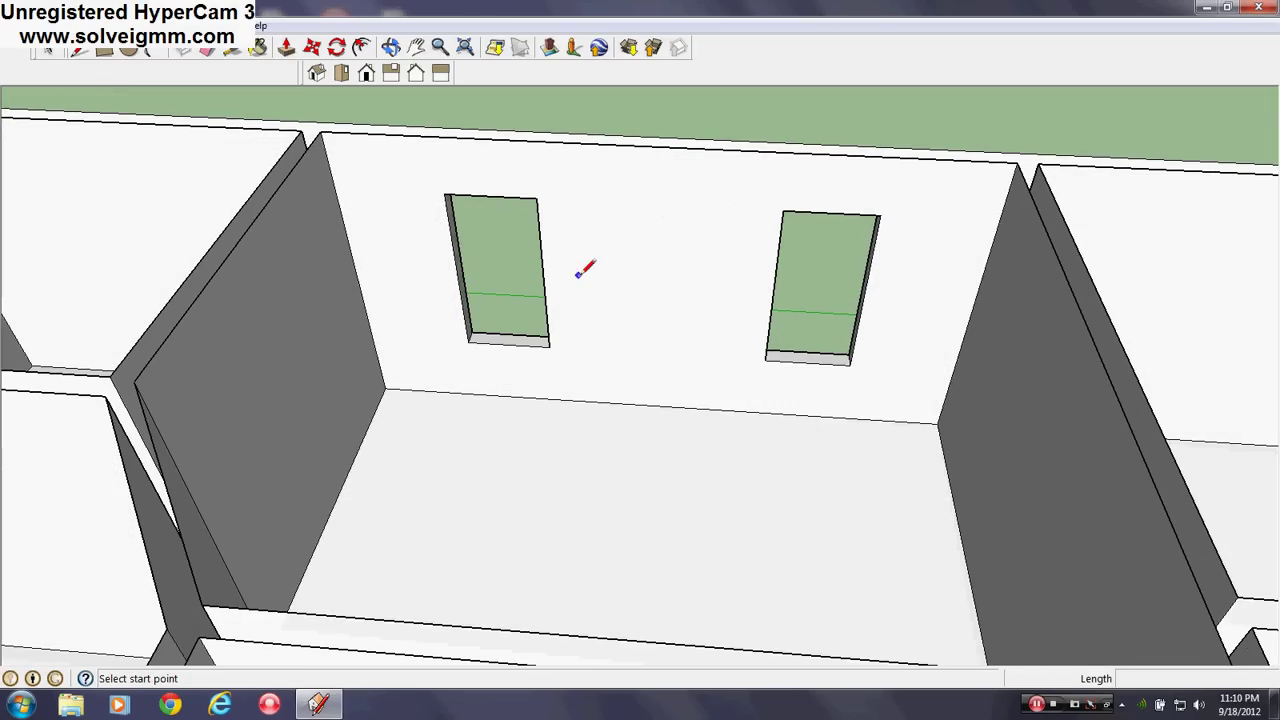
mouse_move(455, 345)
middle_down()
mouse_move(499, 366)
mouse_move(480, 374)
mouse_move(733, 379)
mouse_move(711, 363)
middle_up()
Step: Shift the middle room's two window openings 4" toward each other by pushing and pulling their side faces
click(286, 47)
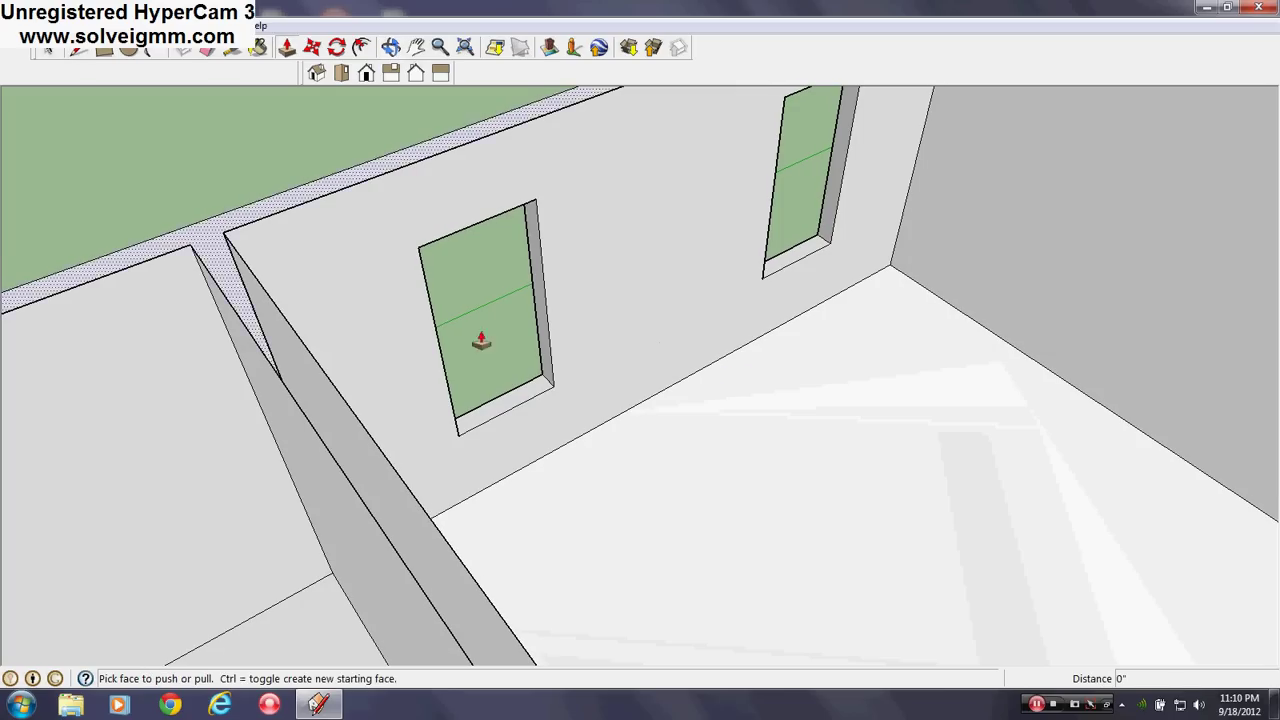
drag(534, 337, 574, 329)
middle_drag(574, 329, 598, 283)
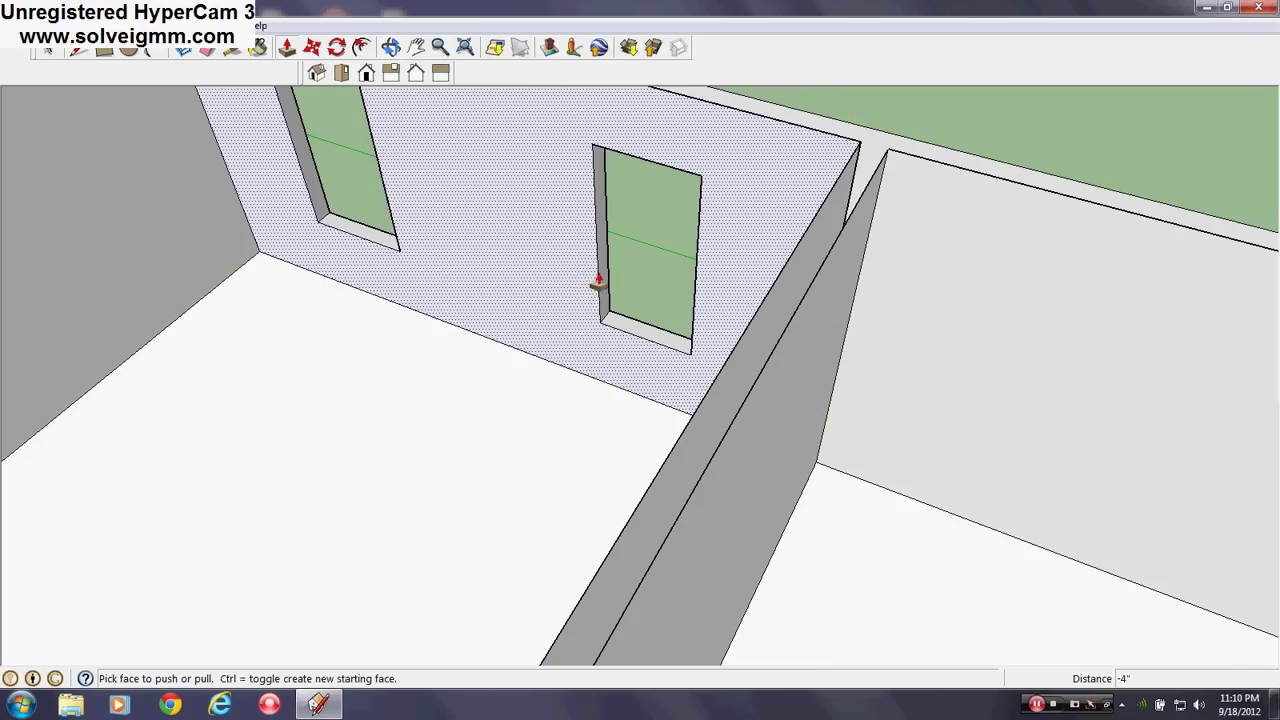
click(600, 282)
text(3)
key(Return)
scroll(594, 282, down, 2)
scroll(420, 232, up, 2)
click(331, 240)
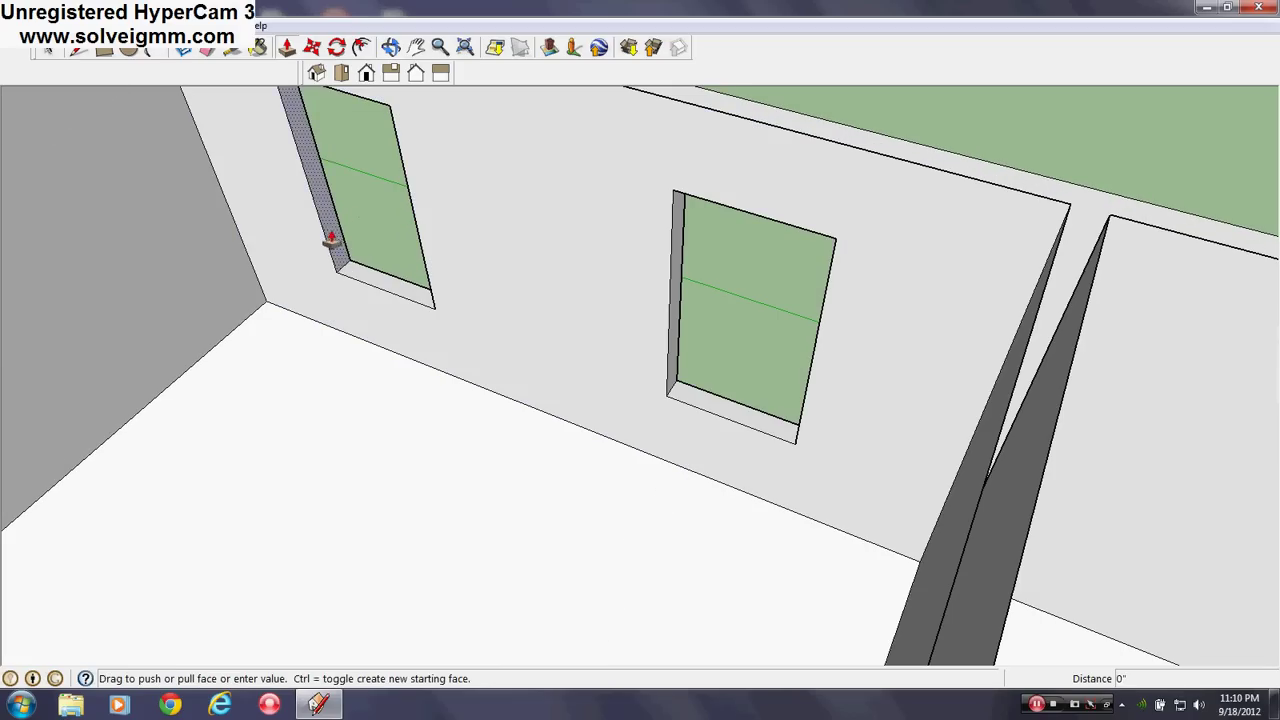
drag(331, 240, 434, 315)
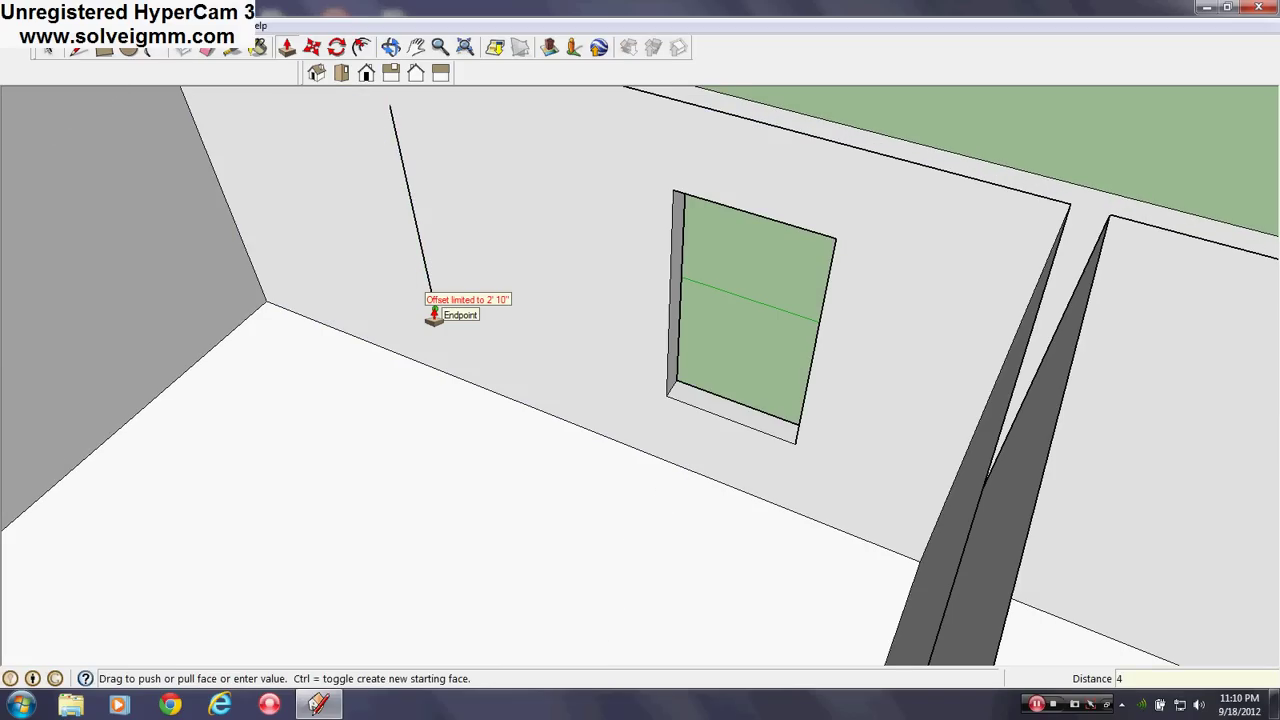
key(Return)
middle_drag(434, 315, 689, 457)
scroll(818, 440, up, 2)
middle_drag(818, 440, 309, 206)
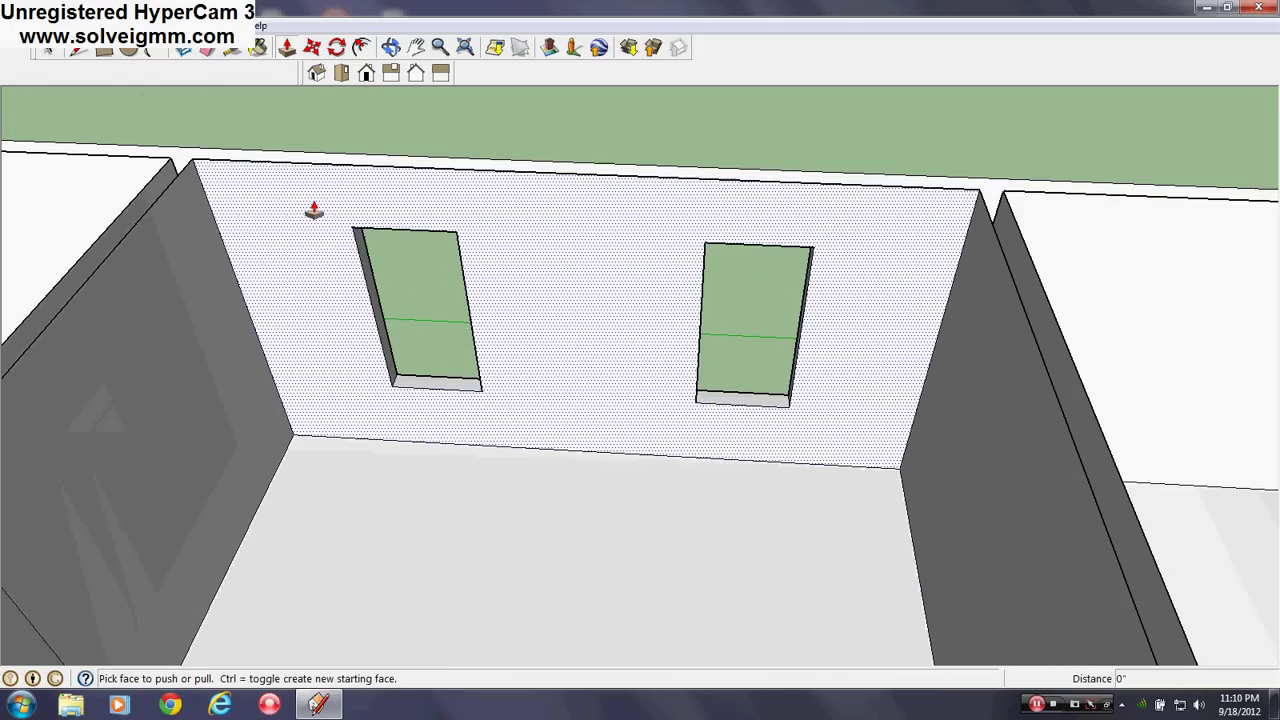
Step: Move both window openings a further 8" toward each other by pushing and pulling their side faces
key(l)
middle_drag(571, 386, 507, 169)
click(287, 47)
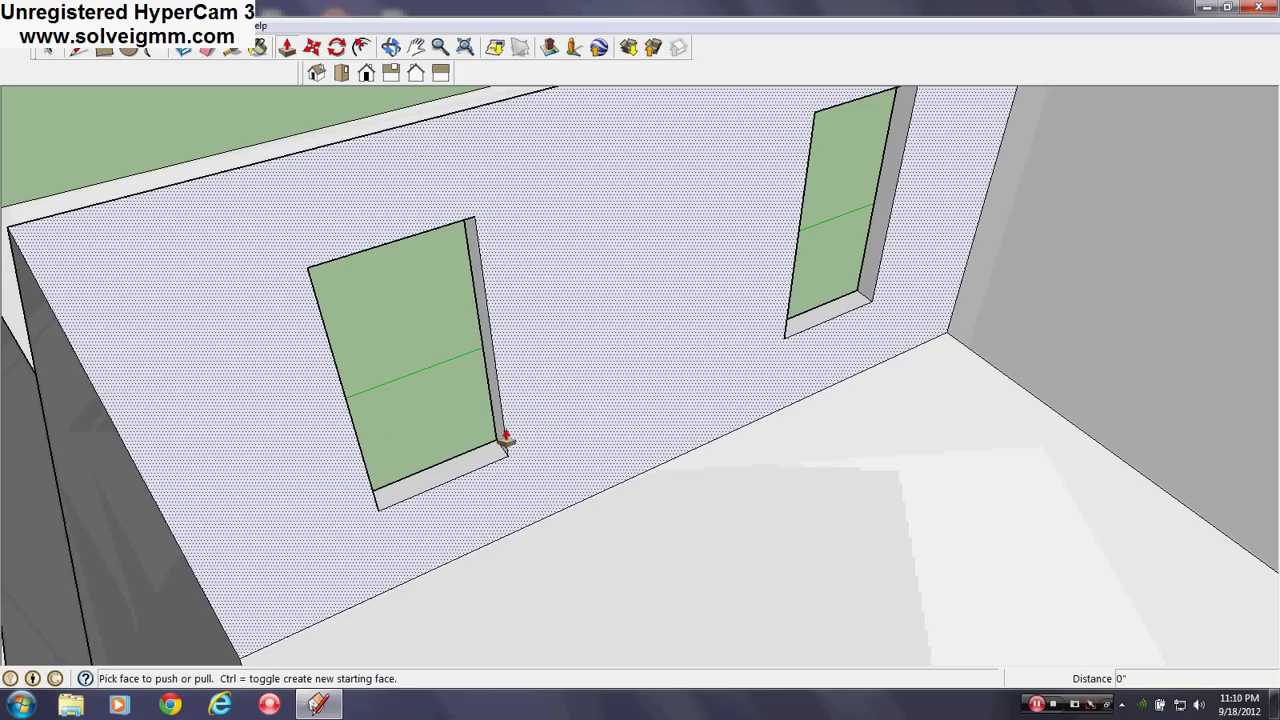
drag(502, 438, 571, 409)
middle_drag(571, 409, 694, 420)
drag(396, 266, 484, 340)
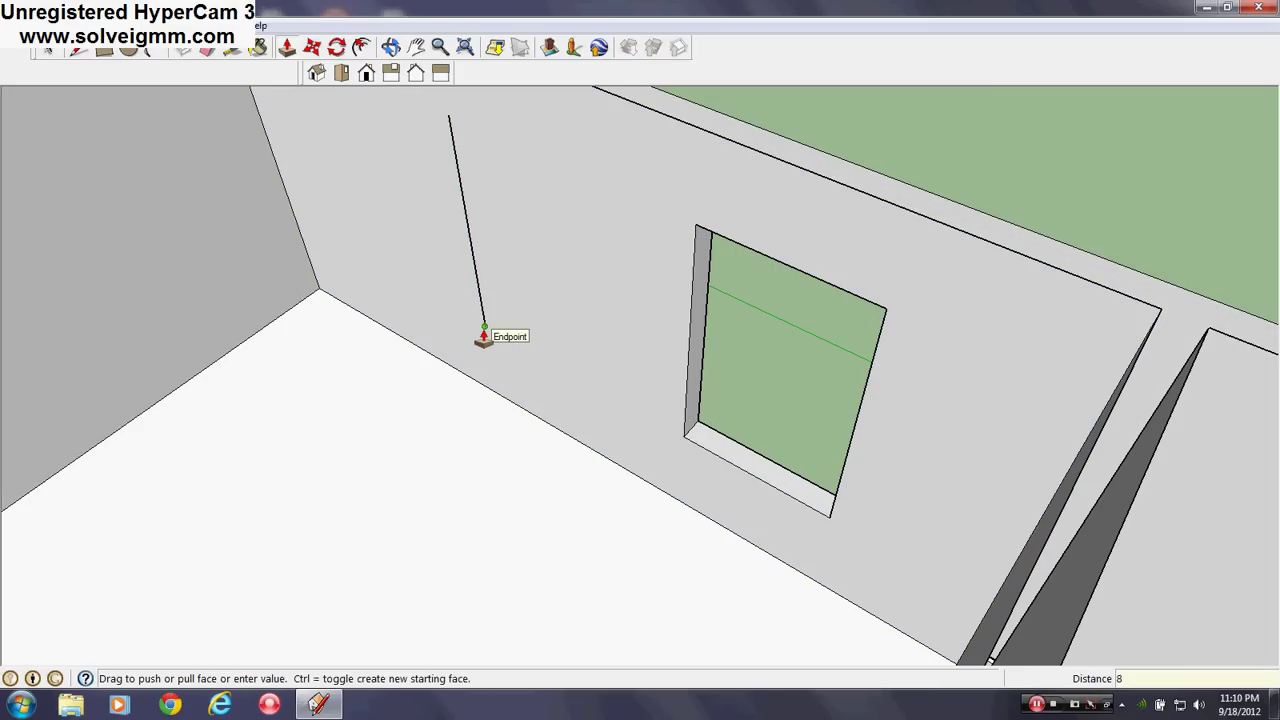
key(Return)
middle_drag(463, 389, 700, 455)
scroll(843, 391, down, 1)
scroll(980, 400, up, 1)
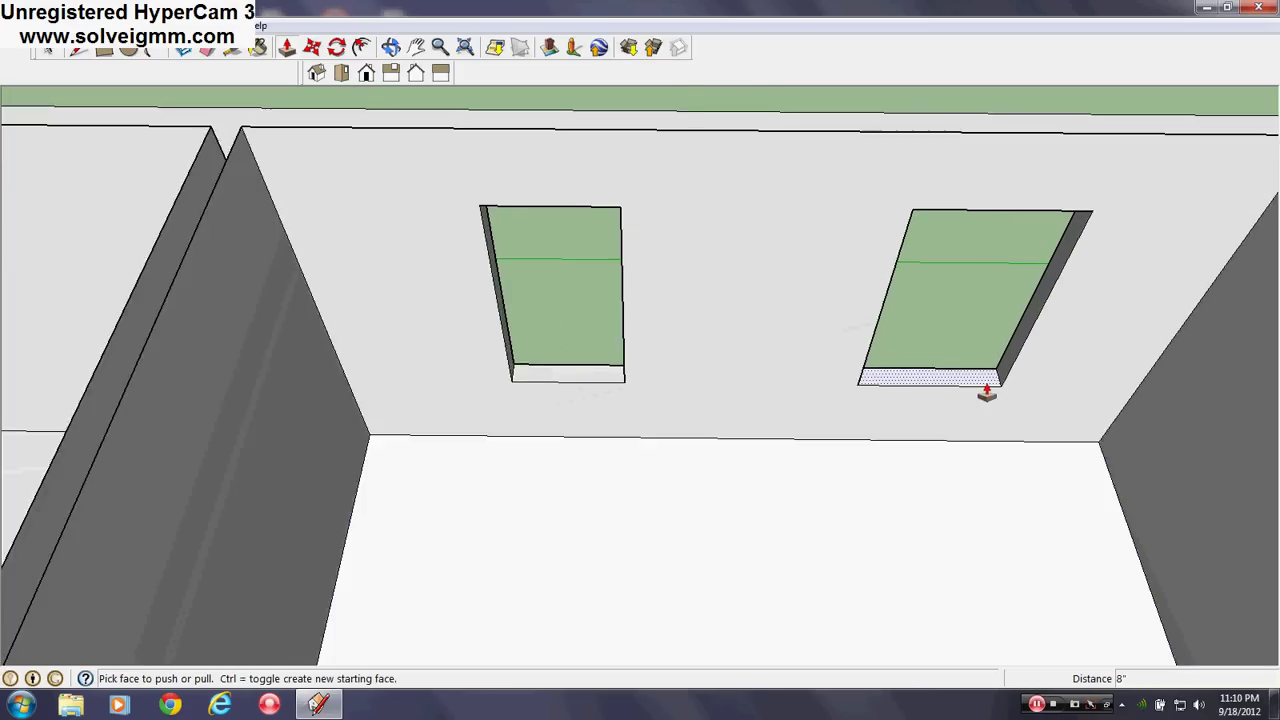
scroll(987, 393, down, 3)
scroll(569, 366, down, 2)
Step: Check the placement of the shifted window openings along the side wall from outside the house
mouse_move(569, 366)
middle_down()
mouse_move(614, 346)
mouse_move(436, 265)
middle_up()
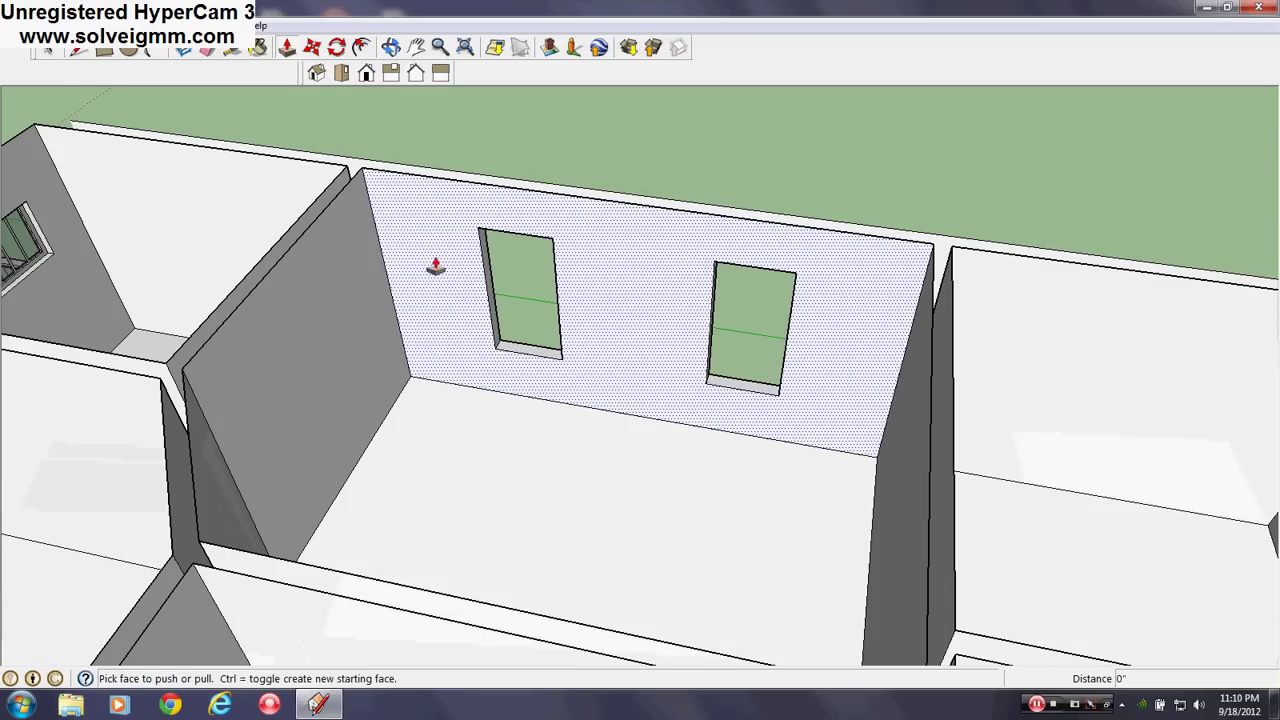
key(r)
key(l)
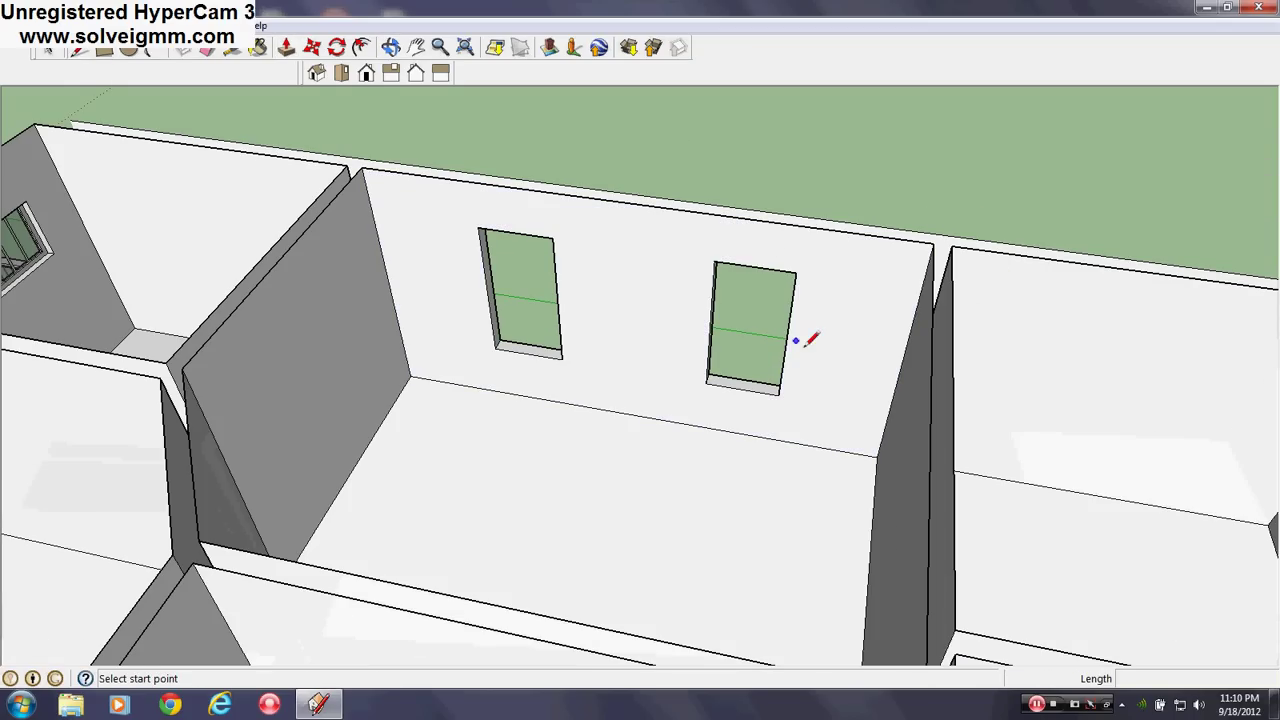
mouse_move(807, 347)
middle_down()
mouse_move(686, 343)
mouse_move(437, 394)
middle_up()
scroll(429, 486, down, 5)
scroll(149, 338, up, 4)
middle_drag(667, 352, 502, 374)
scroll(495, 364, down, 4)
scroll(396, 236, up, 4)
scroll(502, 374, down, 2)
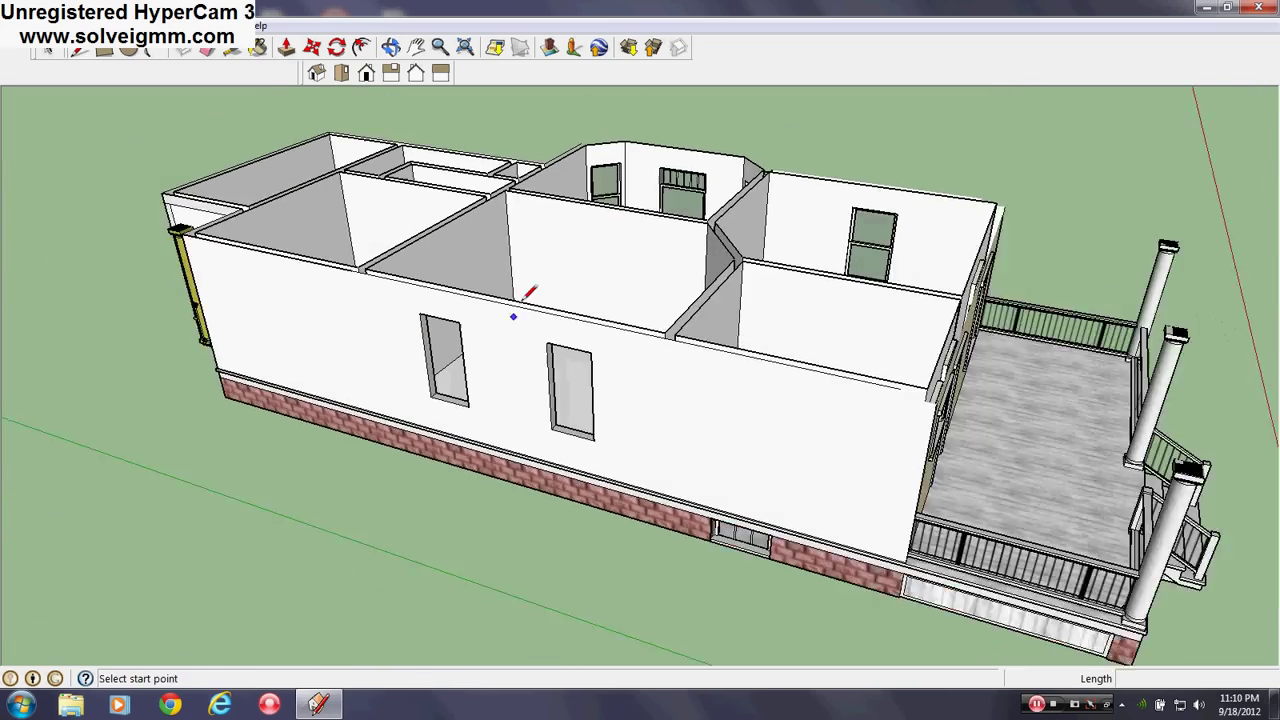
scroll(512, 314, up, 4)
middle_drag(512, 314, 517, 307)
scroll(886, 400, down, 2)
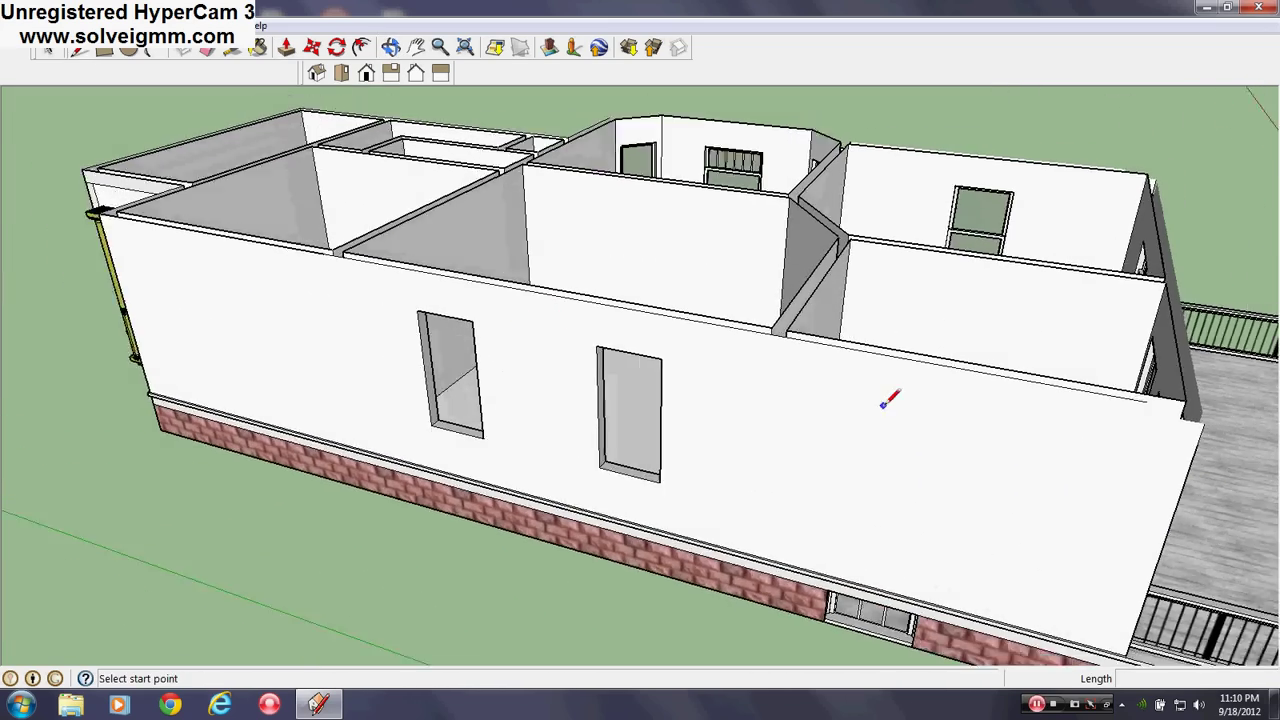
Step: Draw a vertical line on the adjoining rear room's outer wall from the floor edge's midpoint up to the existing windows' top height
middle_drag(886, 400, 106, 491)
scroll(526, 380, down, 2)
scroll(705, 275, up, 4)
scroll(705, 275, up, 1)
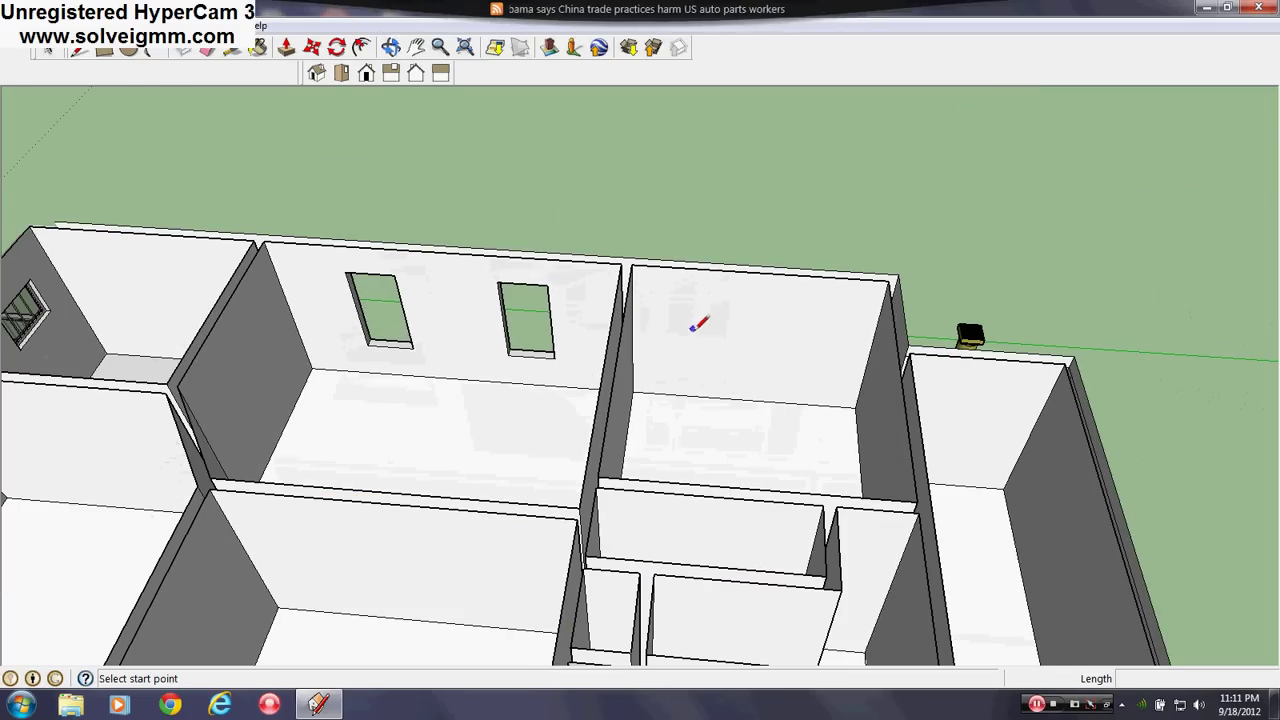
scroll(785, 400, up, 1)
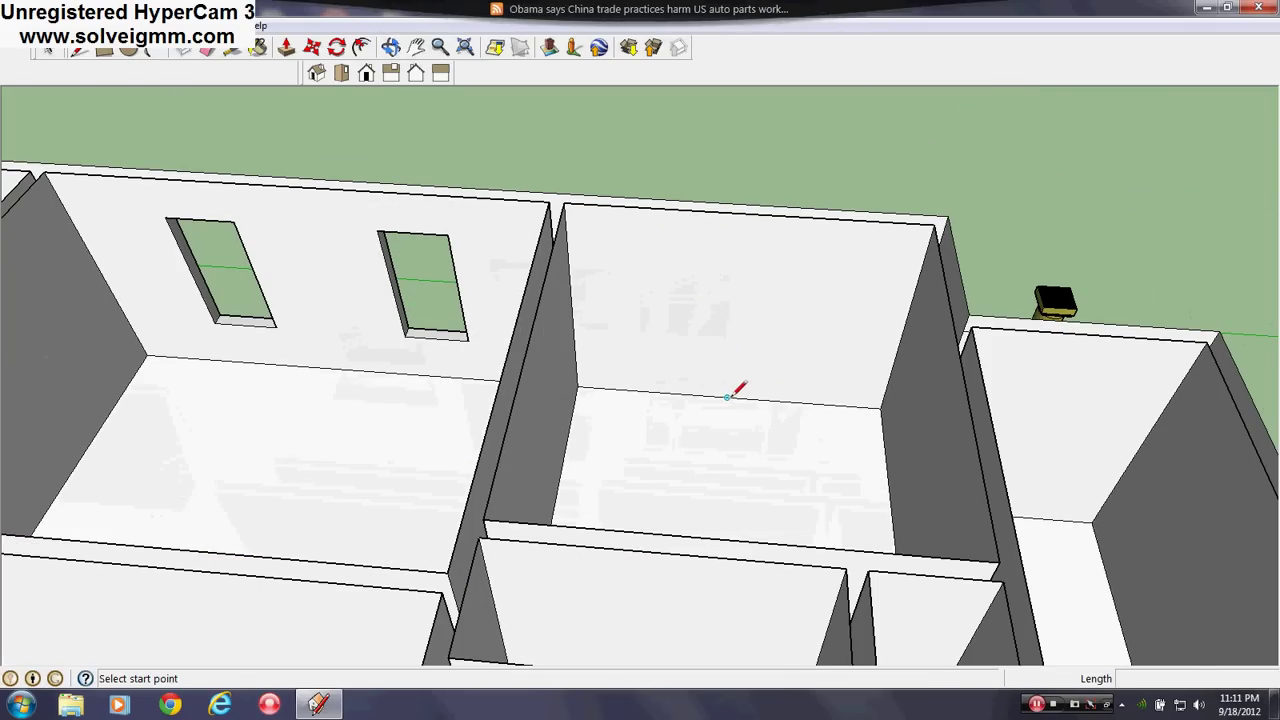
click(727, 397)
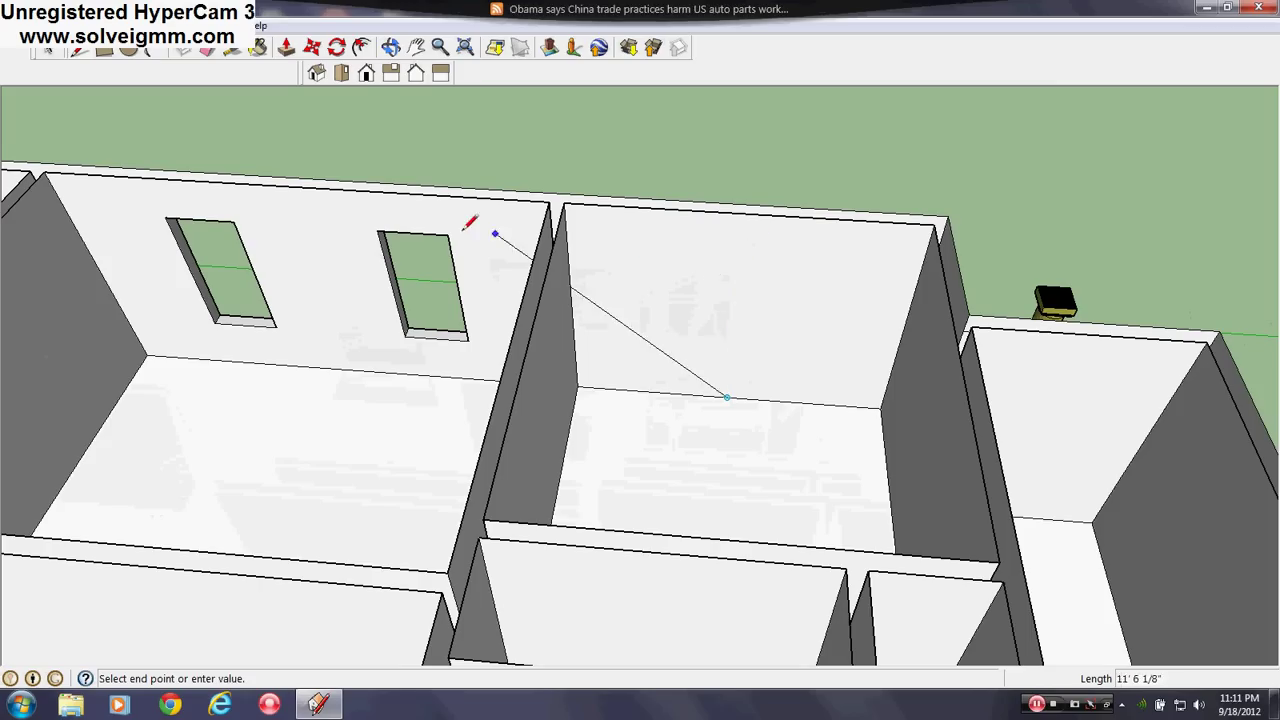
click(741, 254)
key(Escape)
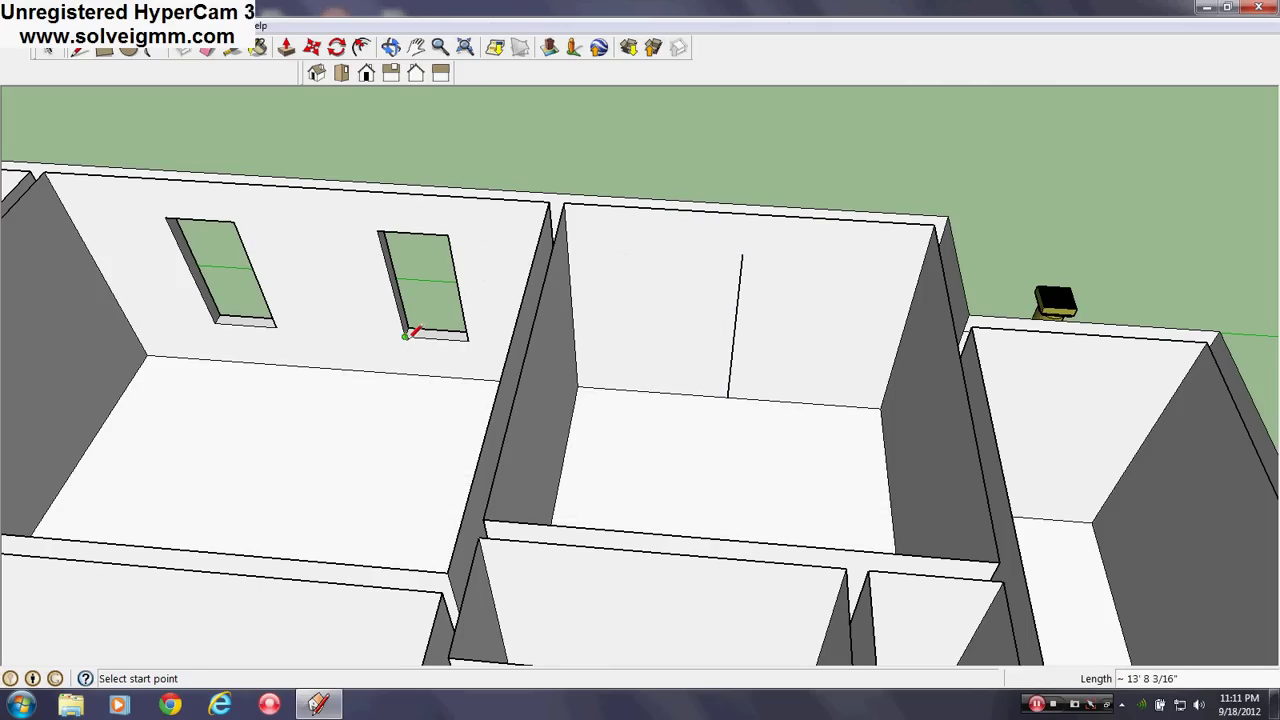
Step: Retrace the lower edge of the middle room's window opening nearest the rear room to fill it with a face
click(405, 337)
click(468, 340)
right_click(421, 281)
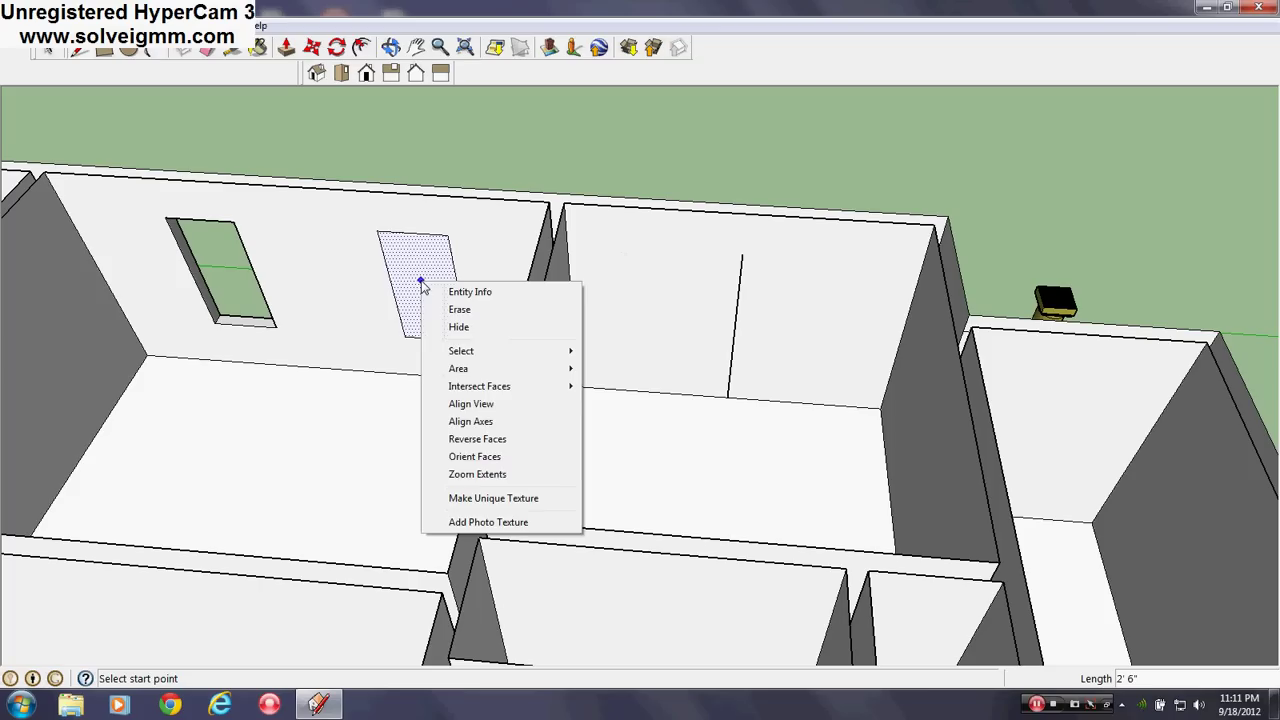
key(Escape)
Step: Copy the filled window face by its top edge's midpoint to the upper end of the vertical line in the rear room
click(312, 47)
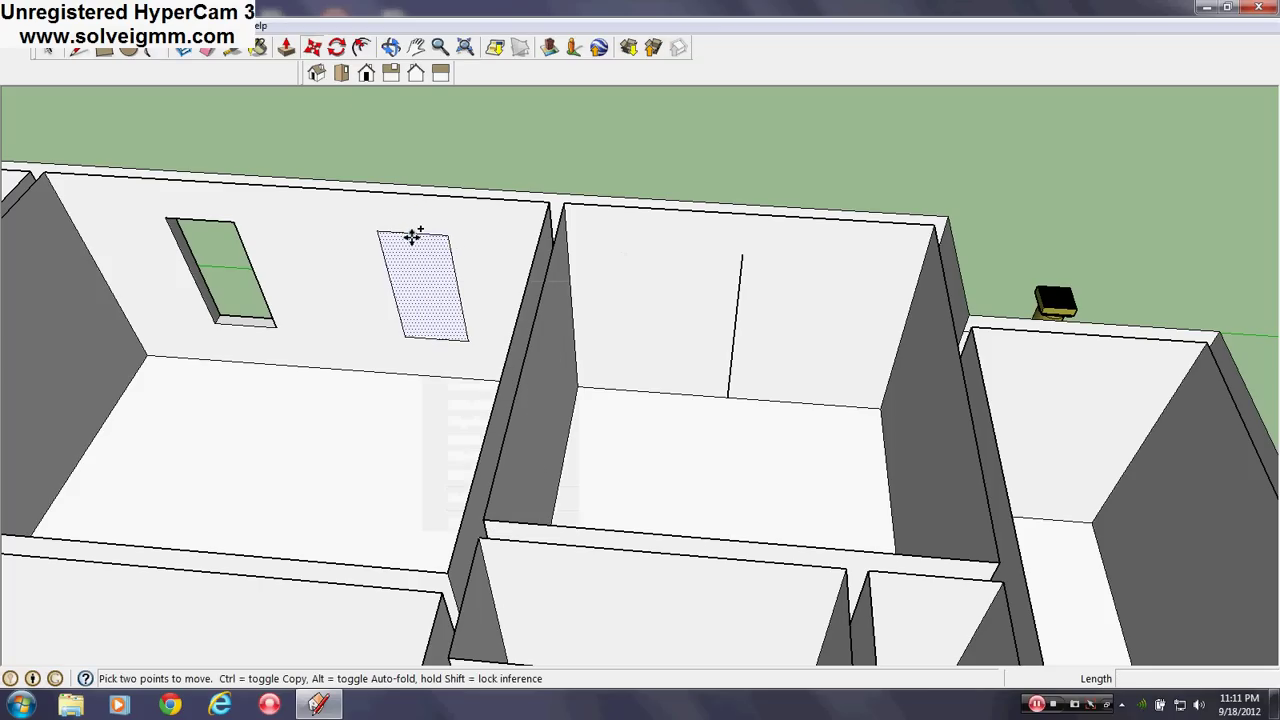
click(413, 233)
key(ctrl)
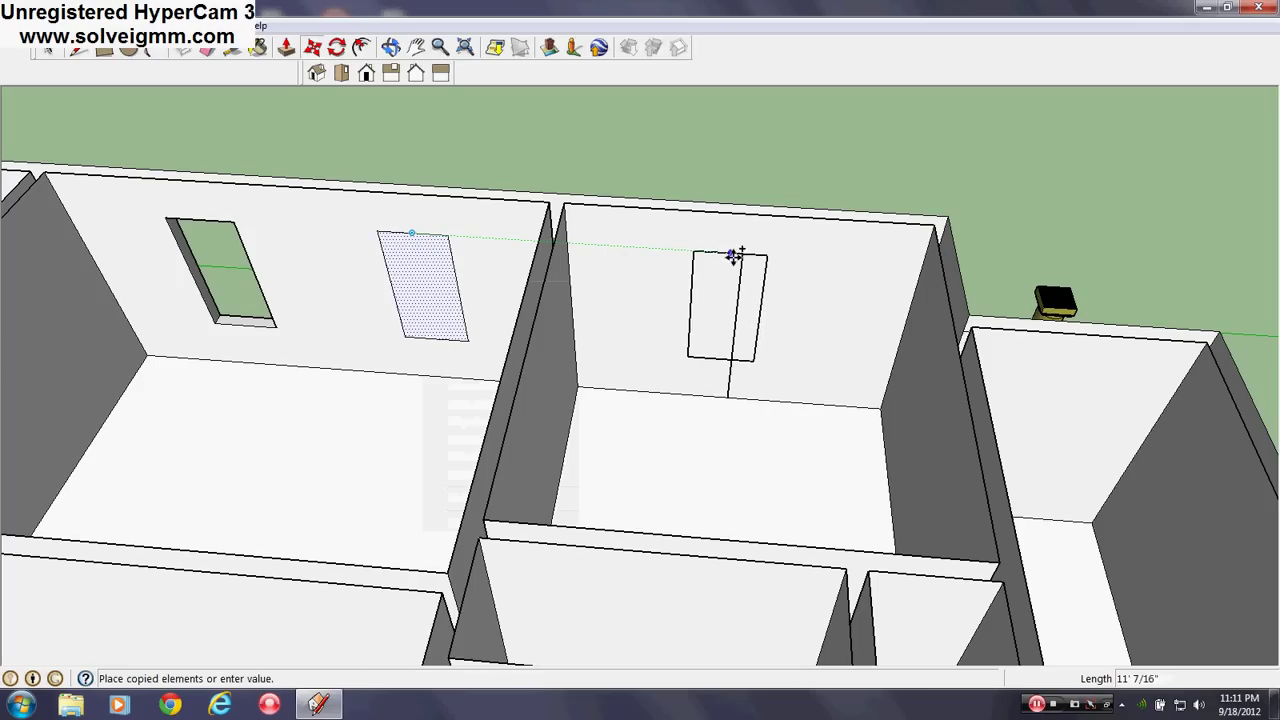
click(742, 254)
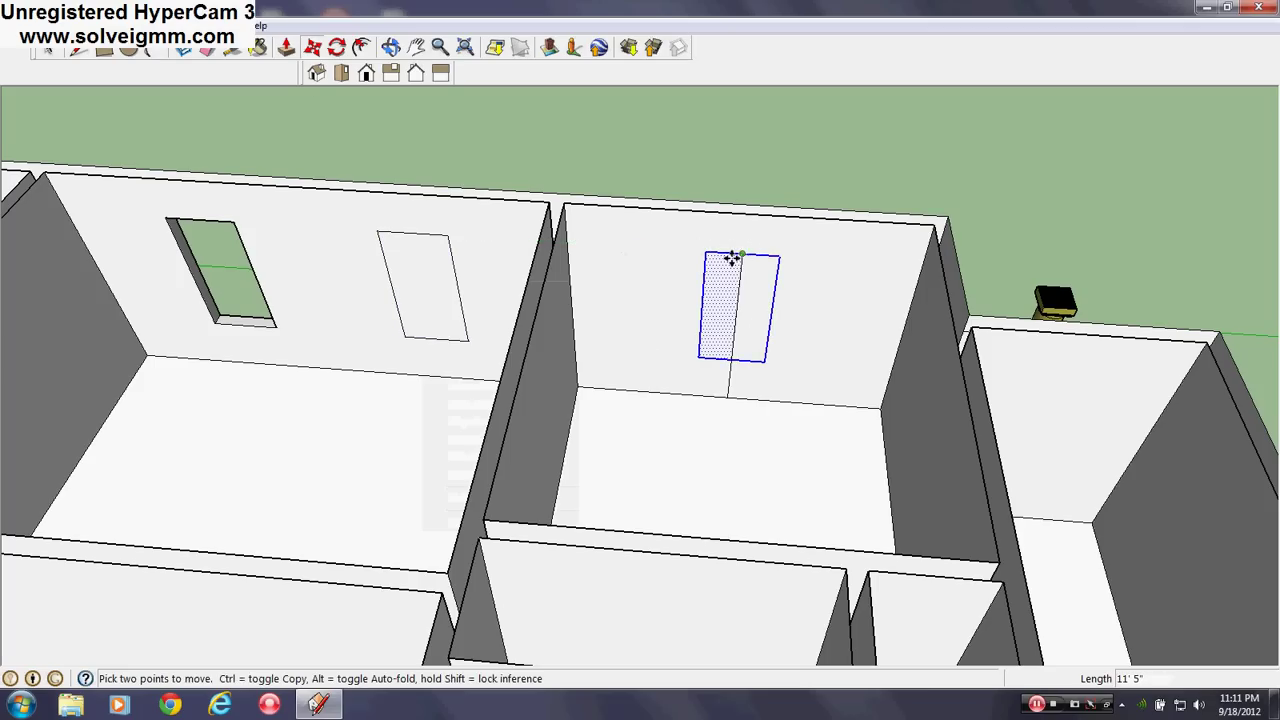
Step: Erase the vertical guide line inside and below the copied window outline
key(e)
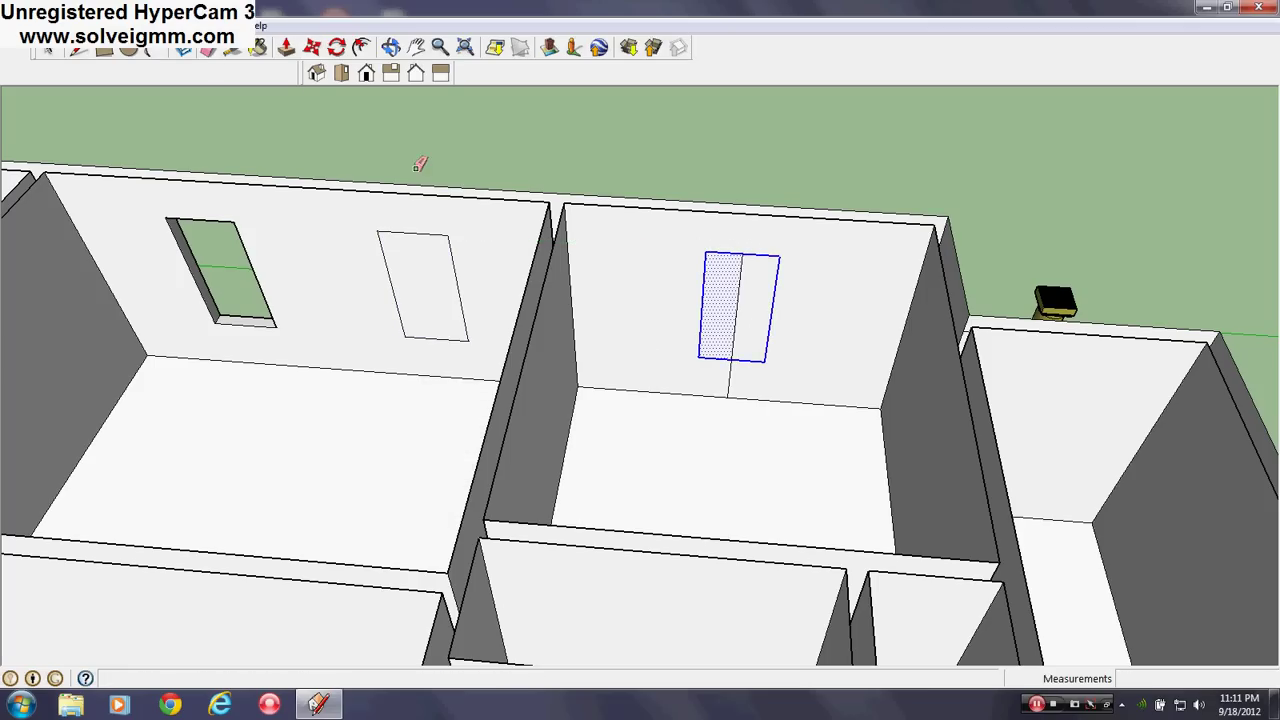
click(739, 330)
click(729, 380)
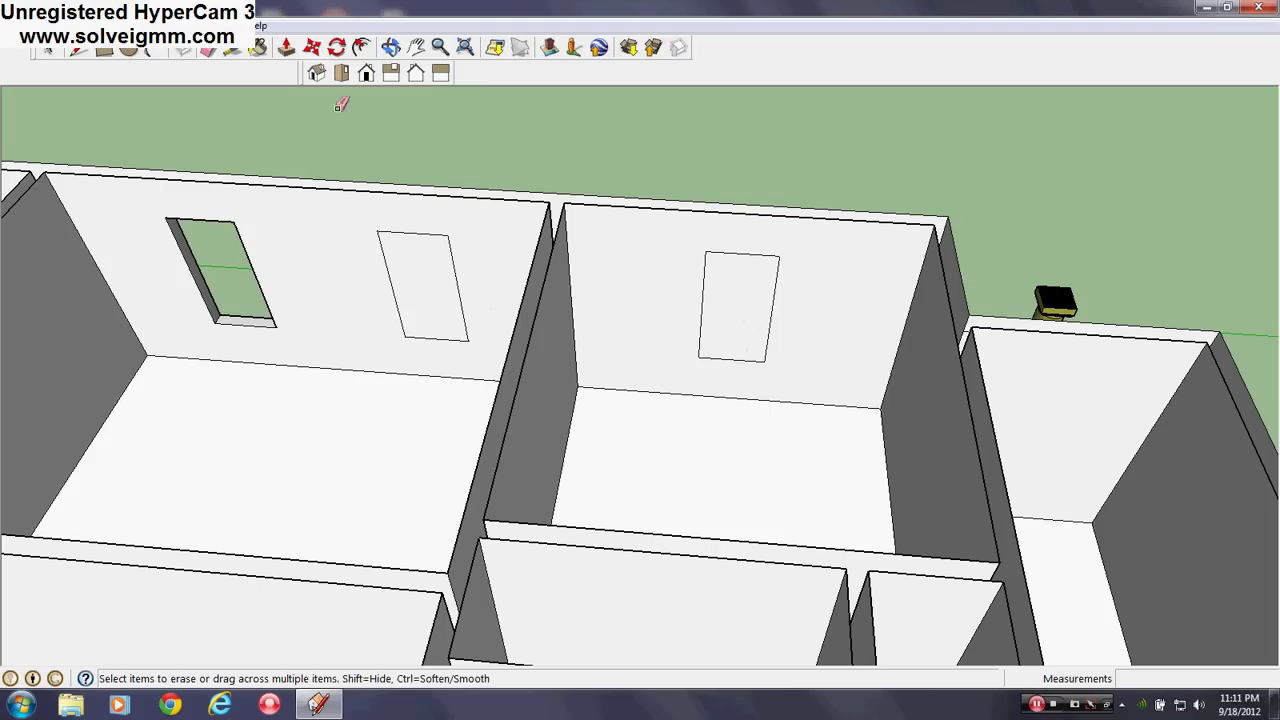
Step: Erase the temporary face filling the middle room's window opening
right_click(456, 273)
click(500, 300)
mouse_move(486, 314)
middle_down()
mouse_move(634, 357)
mouse_move(585, 372)
middle_up()
Step: Sample Color_001 from the middle room's window opening, paint the rear room's window outline with it and close the Materials window
click(258, 47)
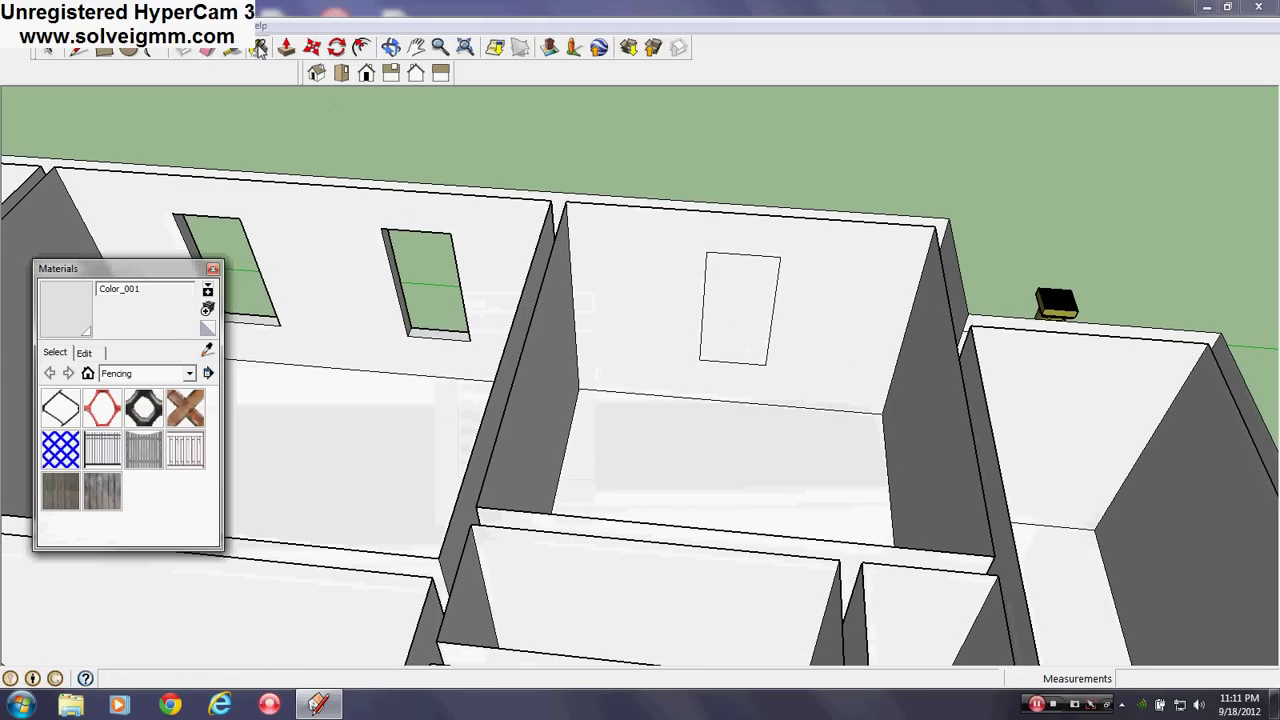
middle_drag(603, 409, 456, 327)
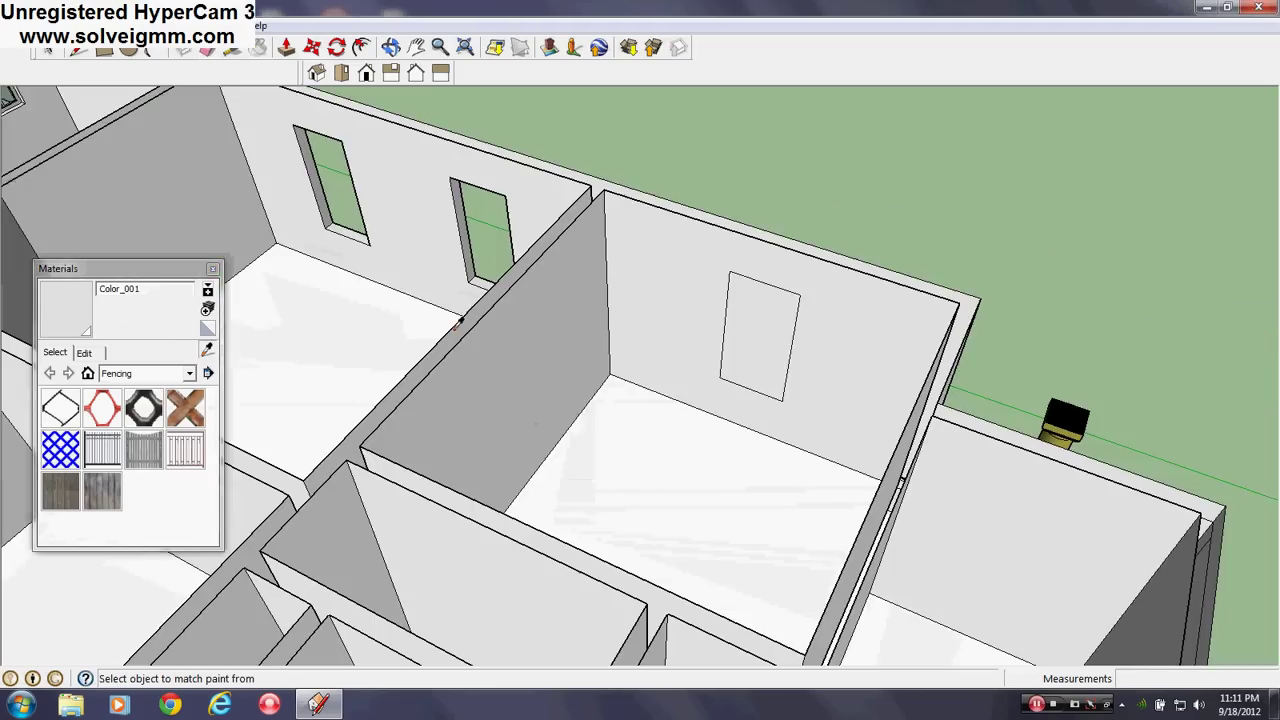
scroll(474, 265, up, 4)
click(481, 264)
scroll(347, 248, down, 5)
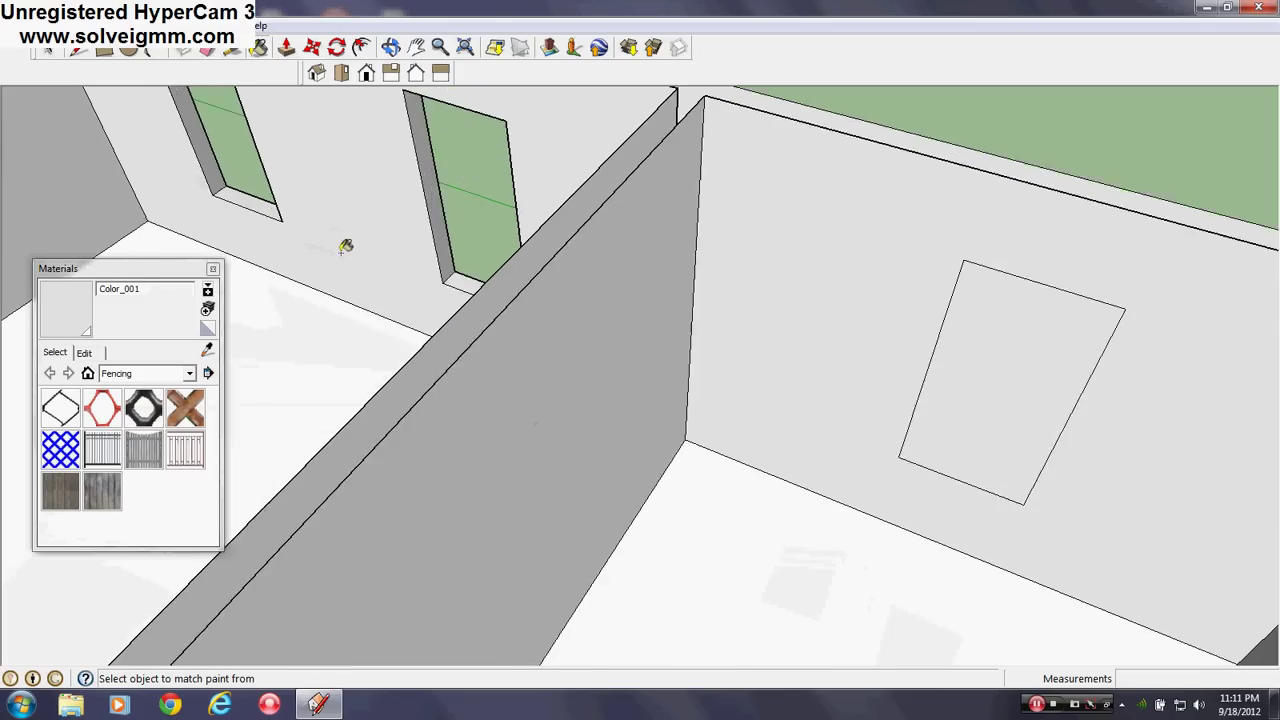
click(740, 354)
middle_drag(774, 364, 856, 367)
scroll(704, 358, up, 2)
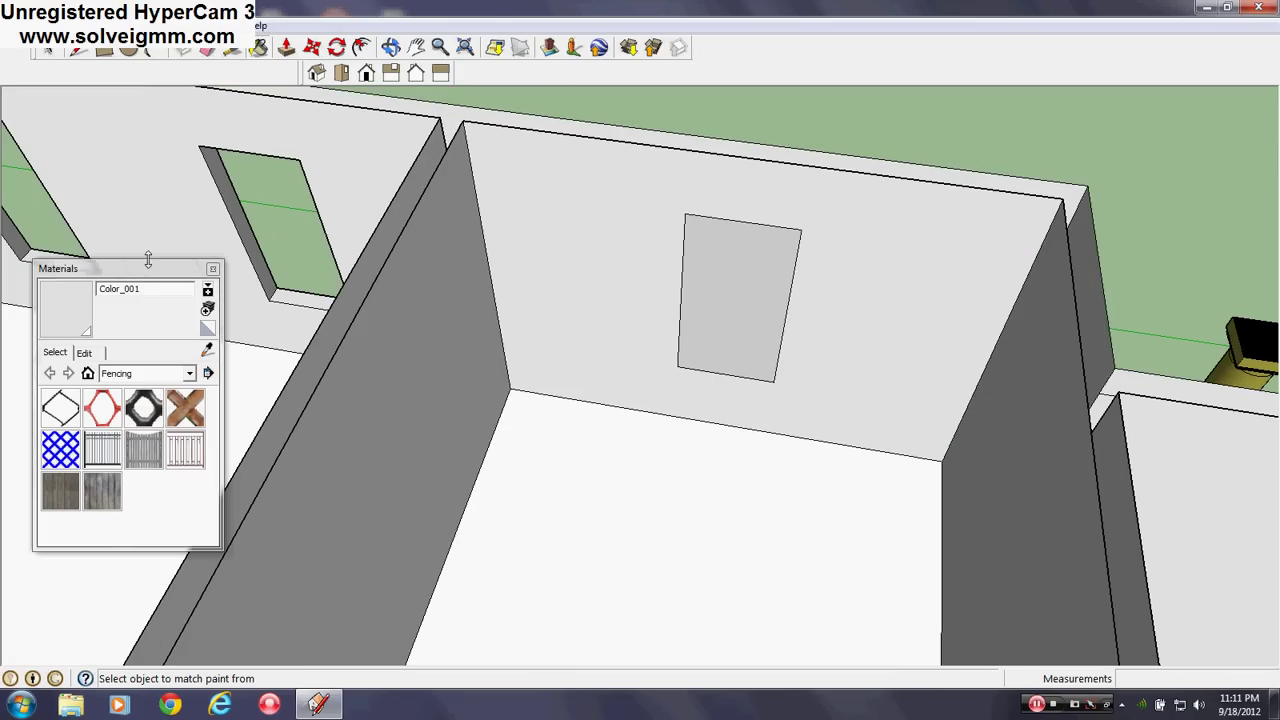
click(212, 270)
Step: Push the rear room's painted window outline 6" through the outer wall to cut the opening
click(288, 49)
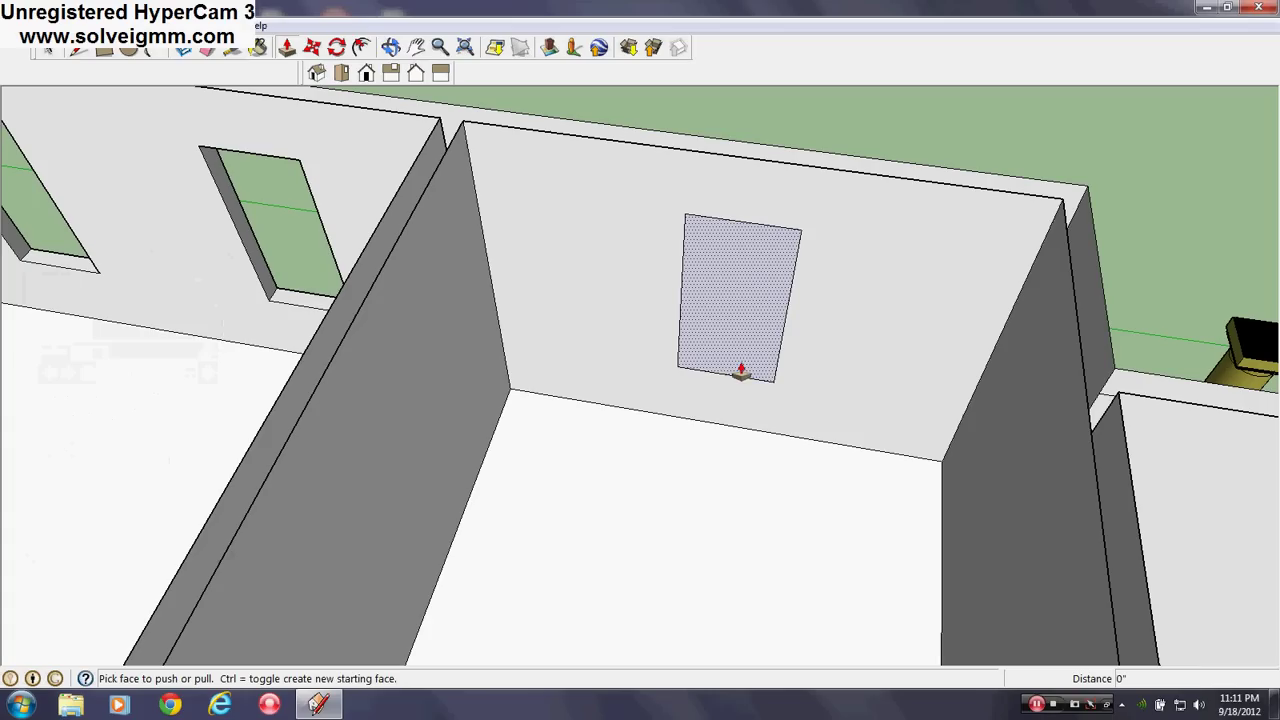
drag(736, 358, 722, 282)
middle_drag(799, 390, 306, 503)
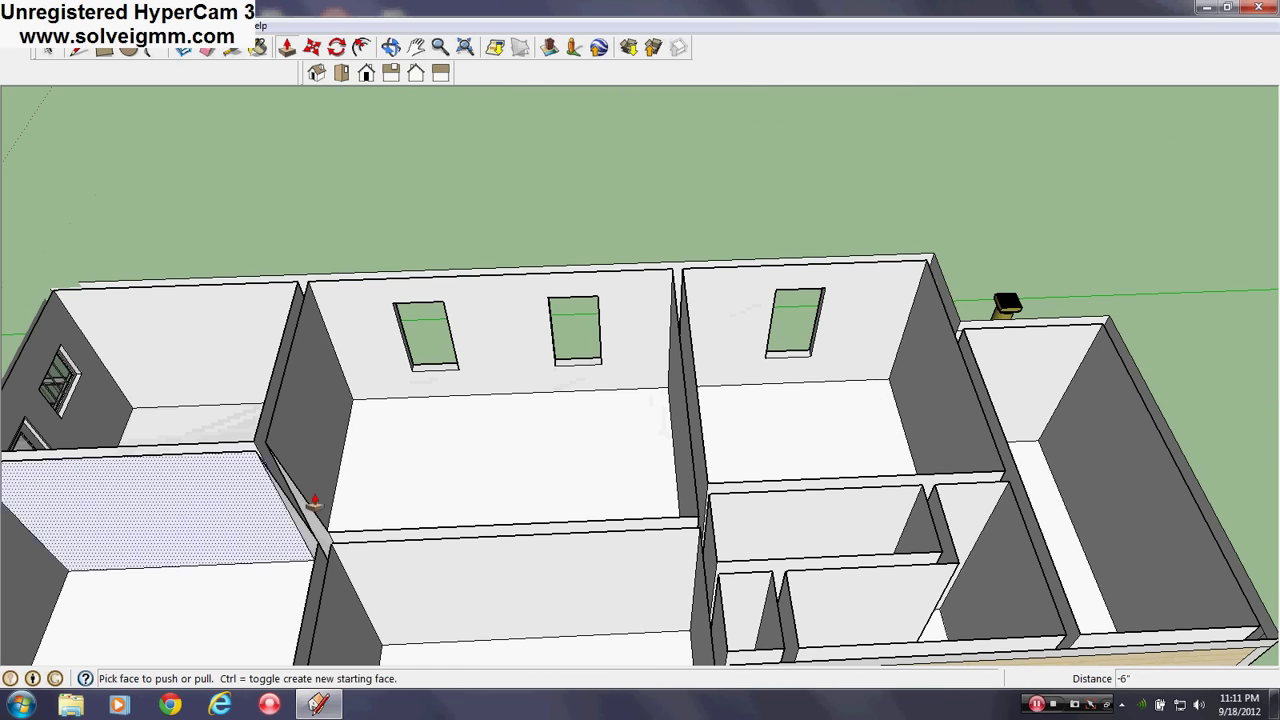
Step: Retrace the bottom edge of the middle room's window opening nearest the front, on the wall's outer side, to fill it with a face
click(79, 50)
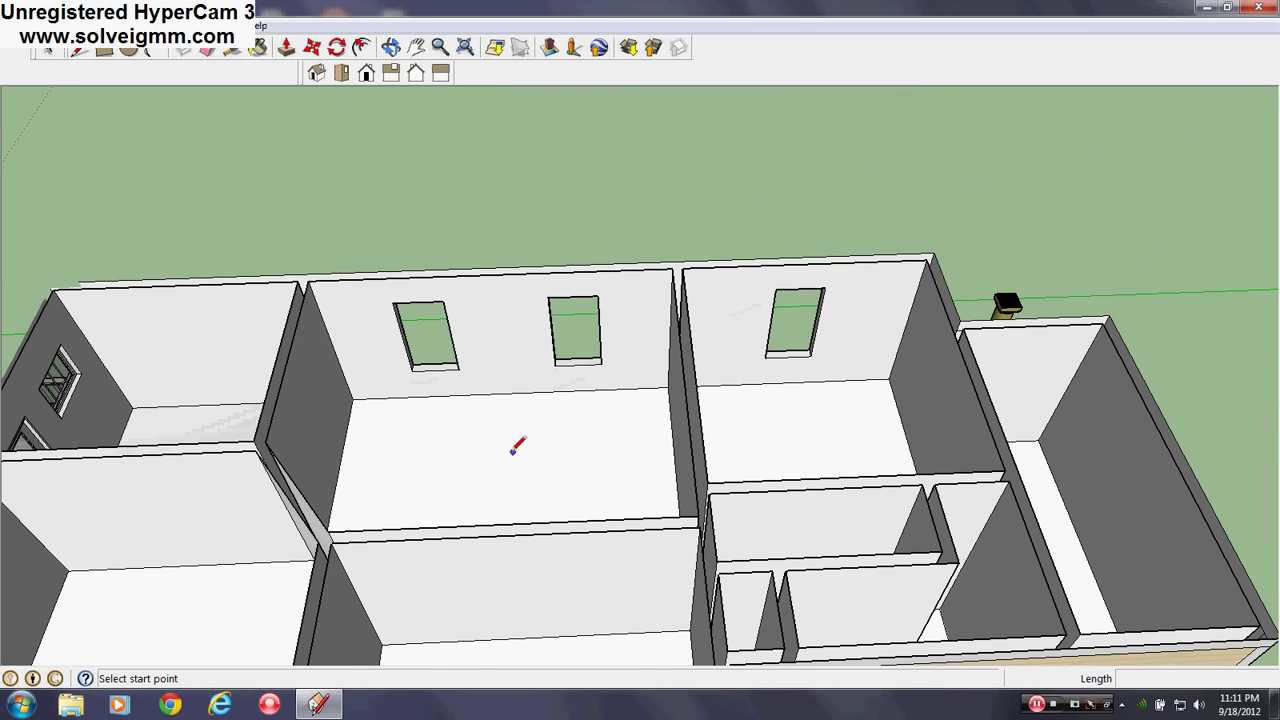
scroll(870, 340, up, 3)
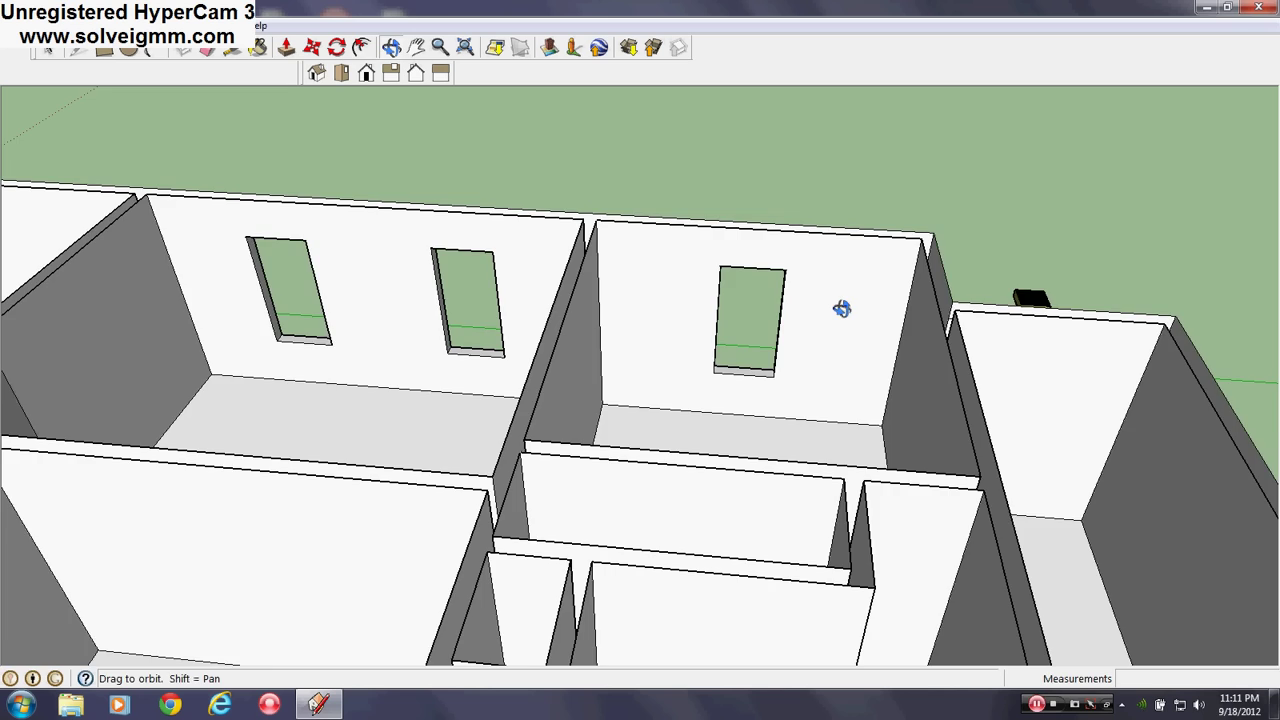
scroll(834, 354, down, 3)
scroll(545, 275, up, 4)
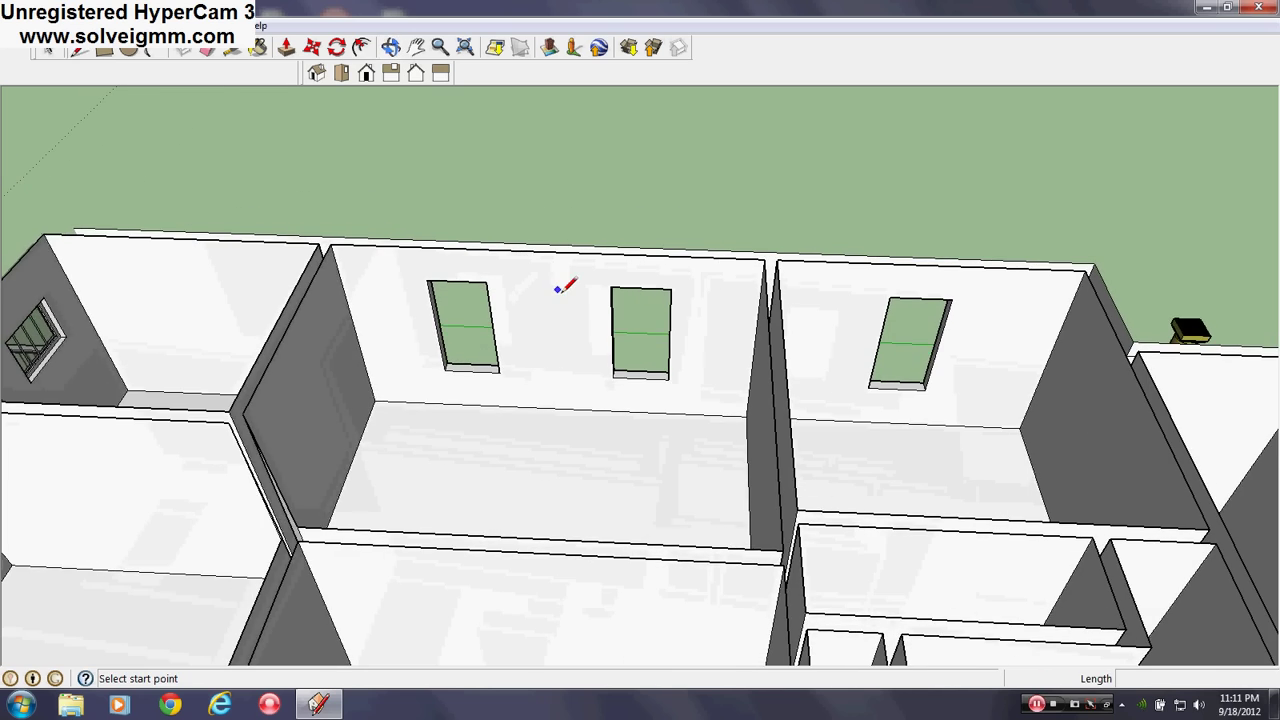
scroll(560, 268, up, 2)
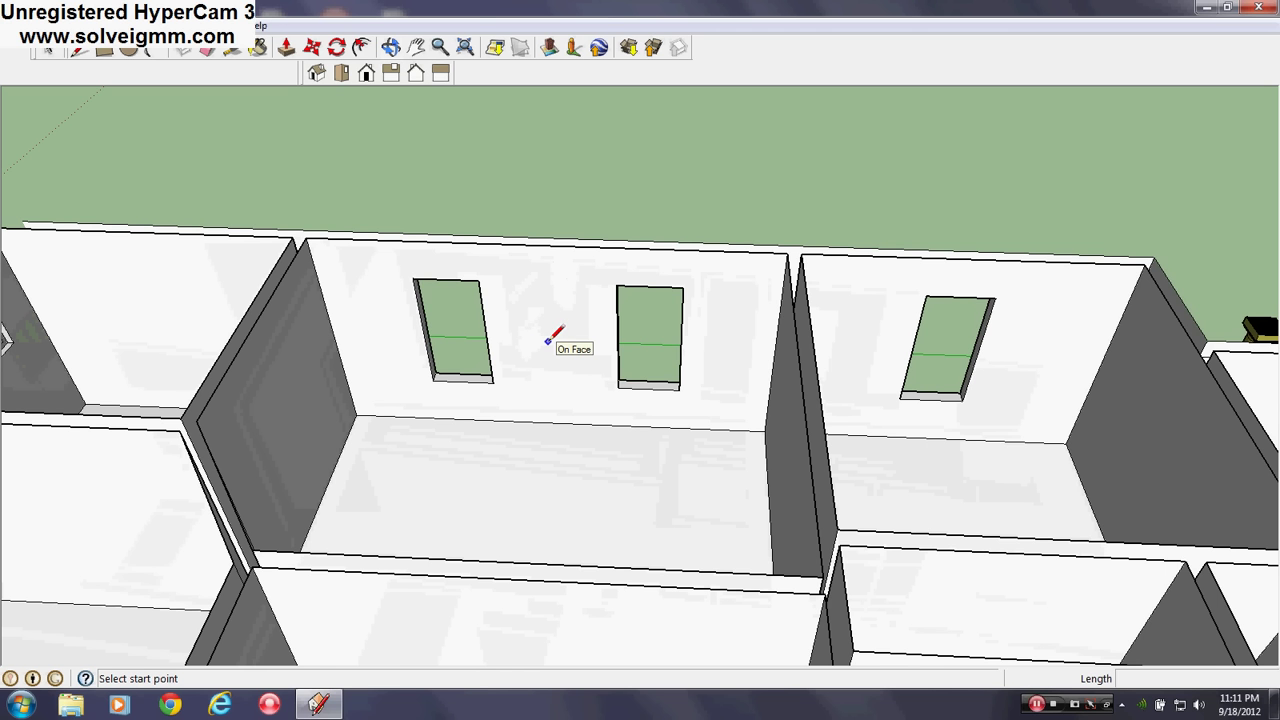
mouse_move(1075, 448)
middle_down()
mouse_move(986, 466)
mouse_move(360, 480)
mouse_move(177, 523)
middle_up()
mouse_move(619, 493)
middle_down()
mouse_move(410, 502)
mouse_move(520, 480)
middle_up()
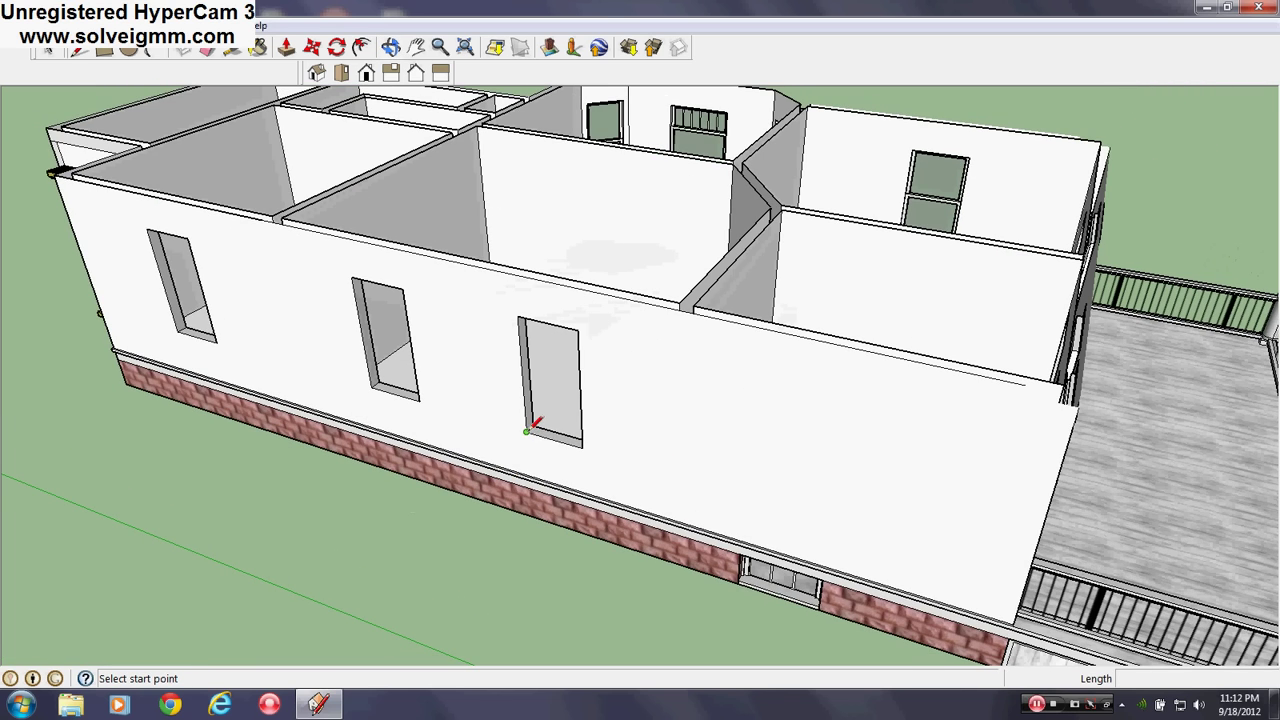
click(527, 432)
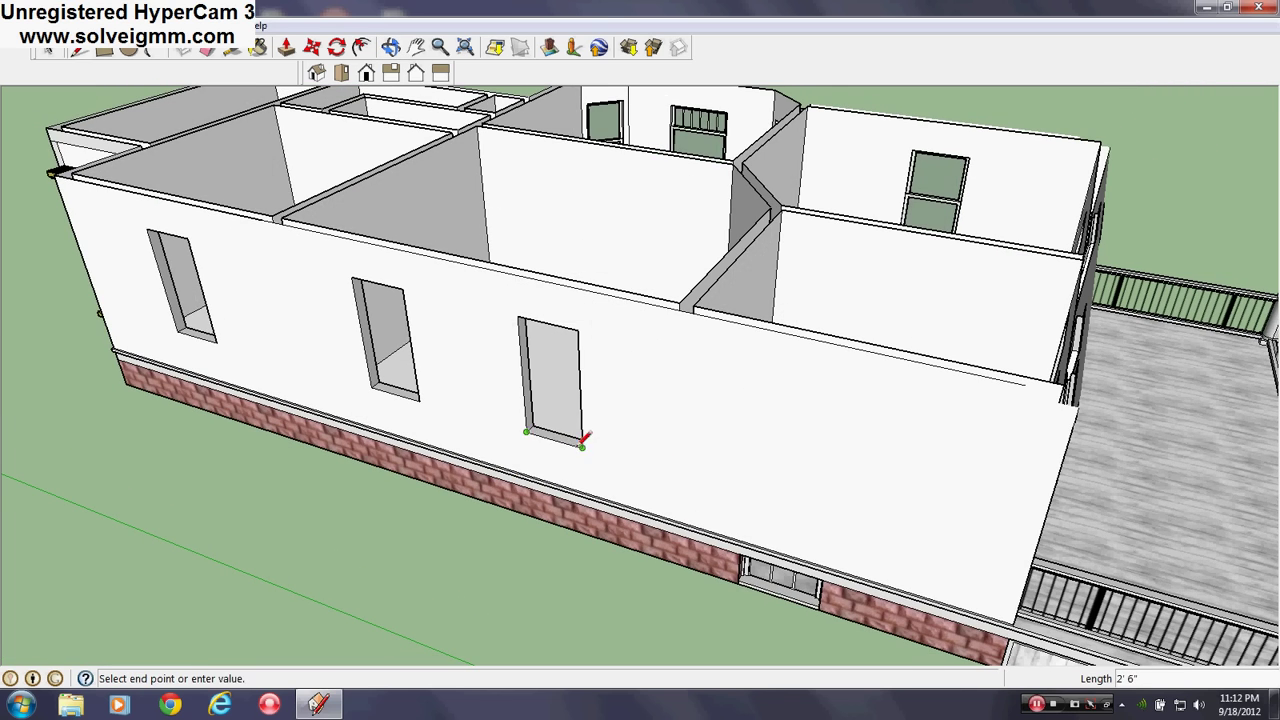
click(581, 446)
middle_drag(586, 440, 652, 367)
Step: Copy the filled window face about 9' 2" out in front of the wall and erase the original face from the opening
right_click(653, 356)
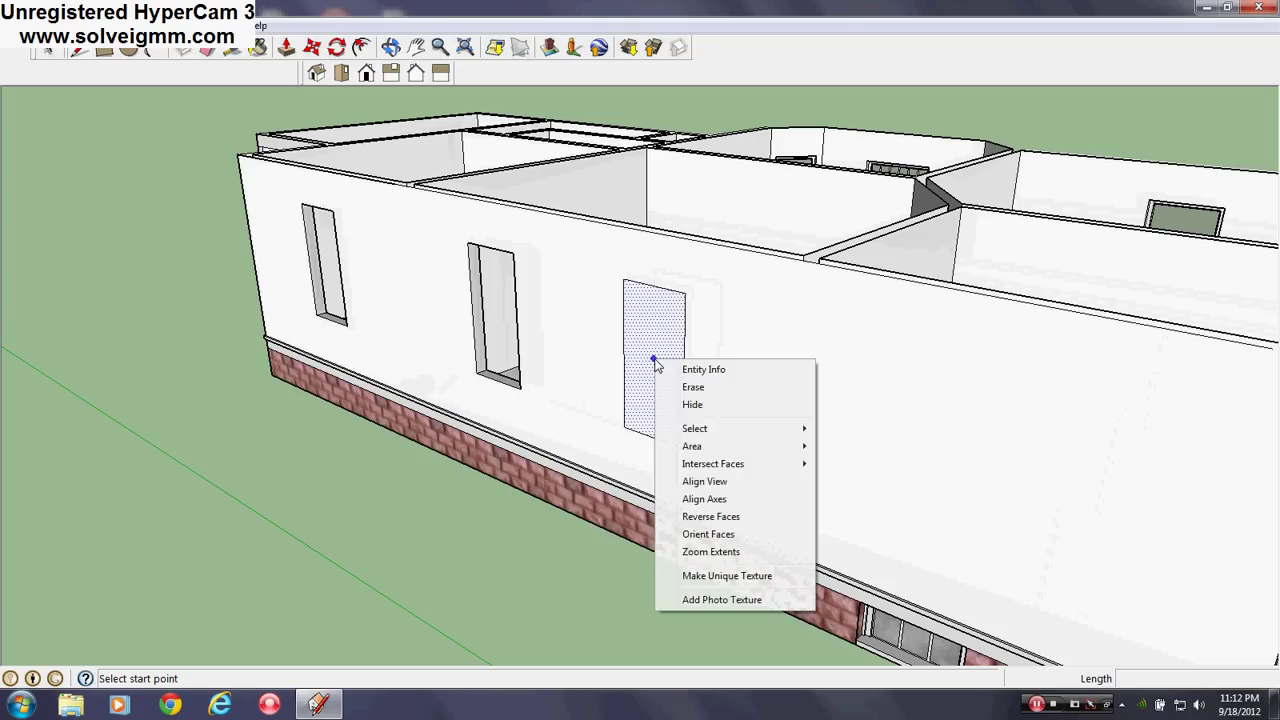
key(Escape)
click(312, 47)
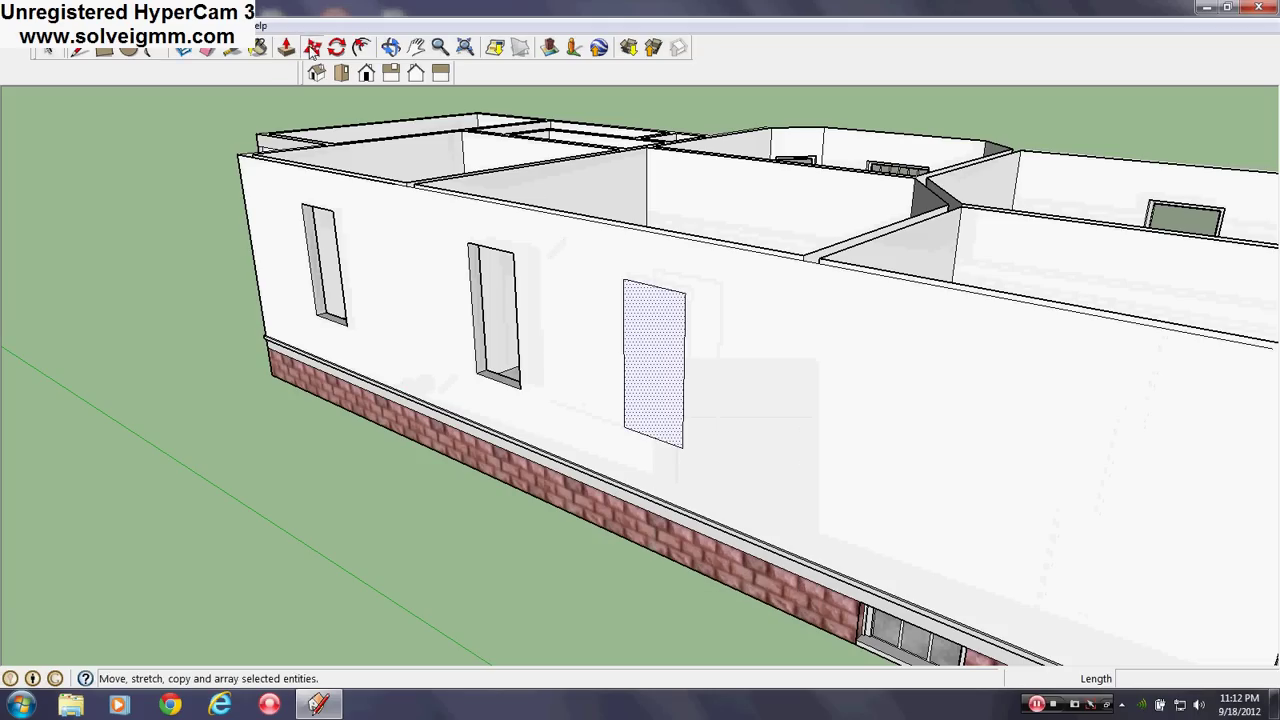
key(ctrl)
click(668, 364)
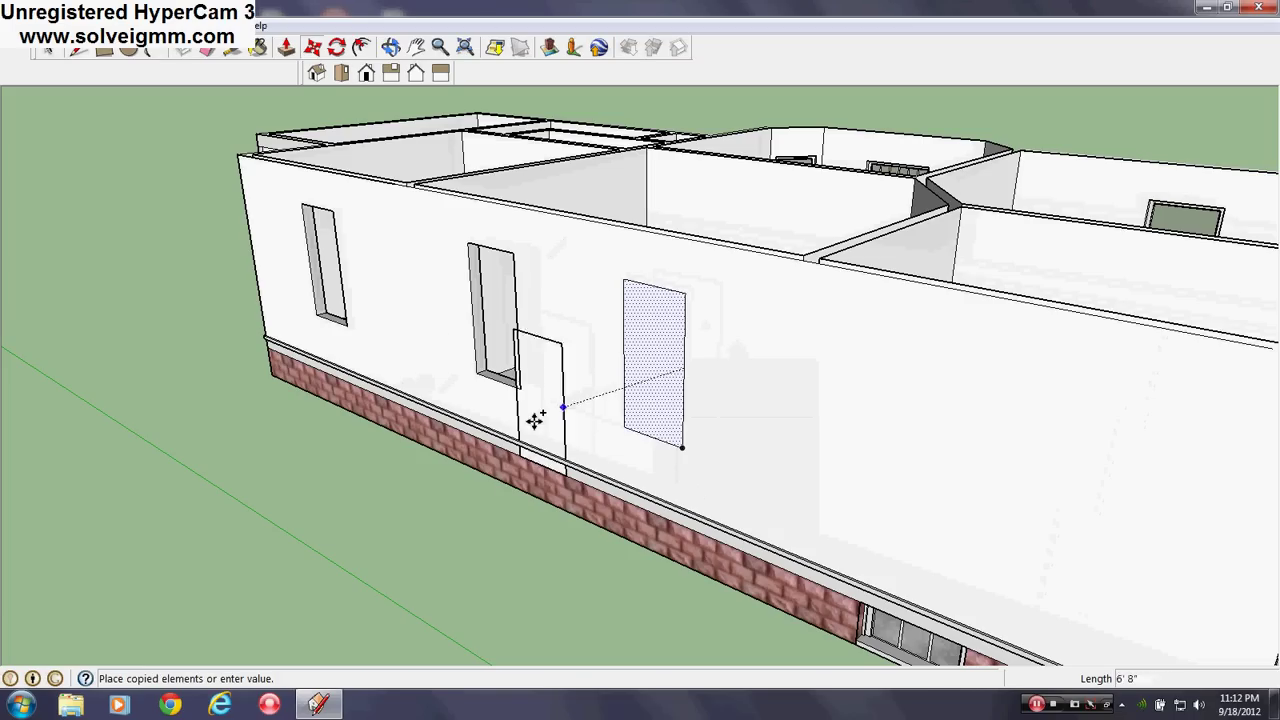
click(450, 475)
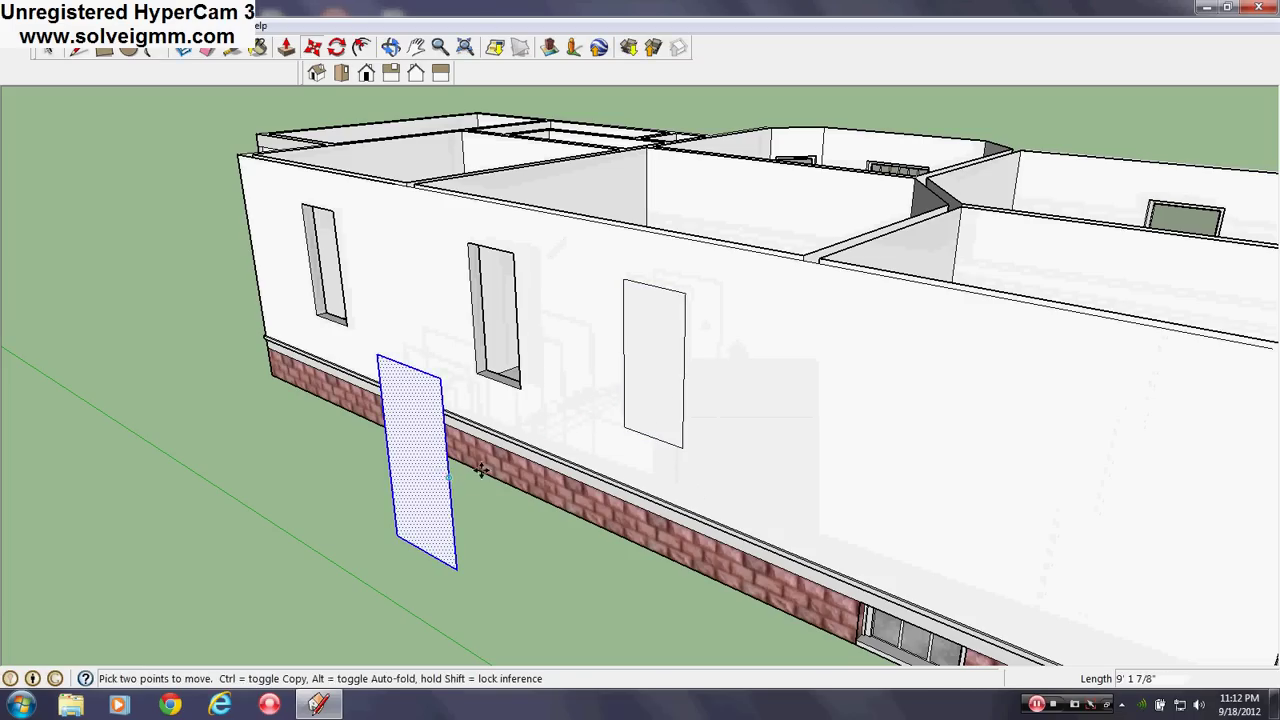
right_click(660, 389)
click(698, 411)
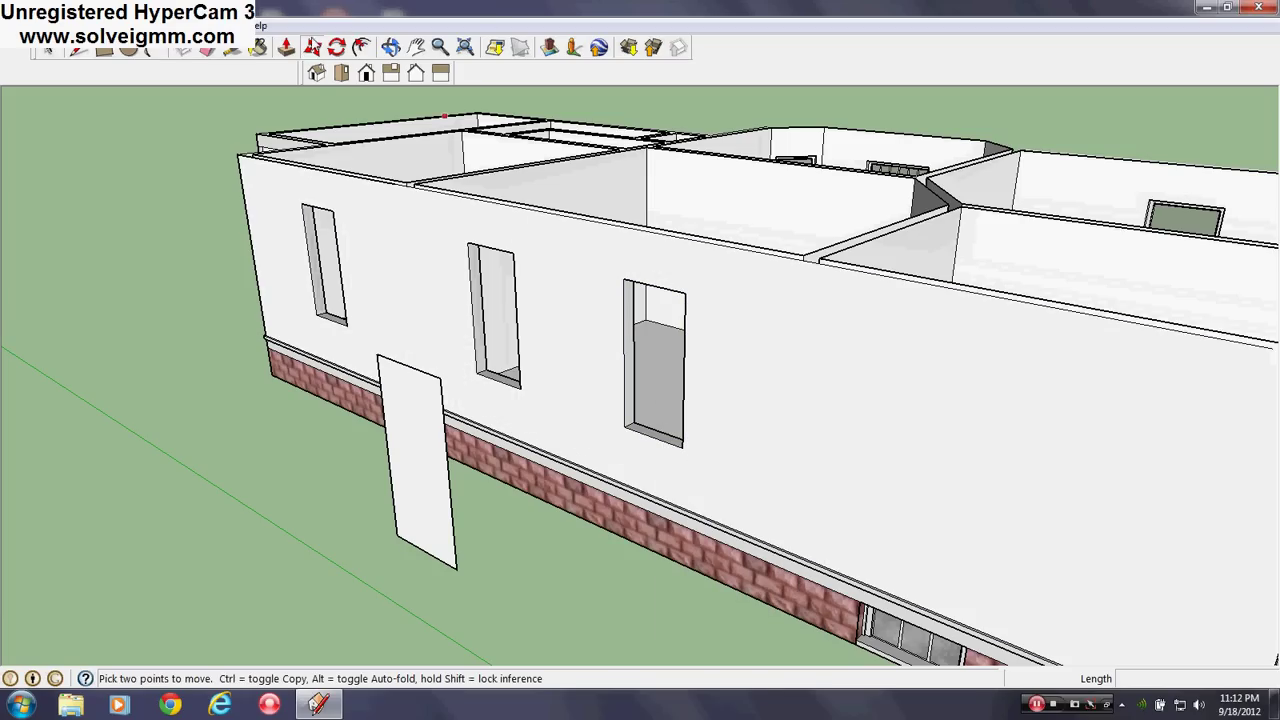
Step: Paint the copied window face with Color_001 and close the Materials window
key(b)
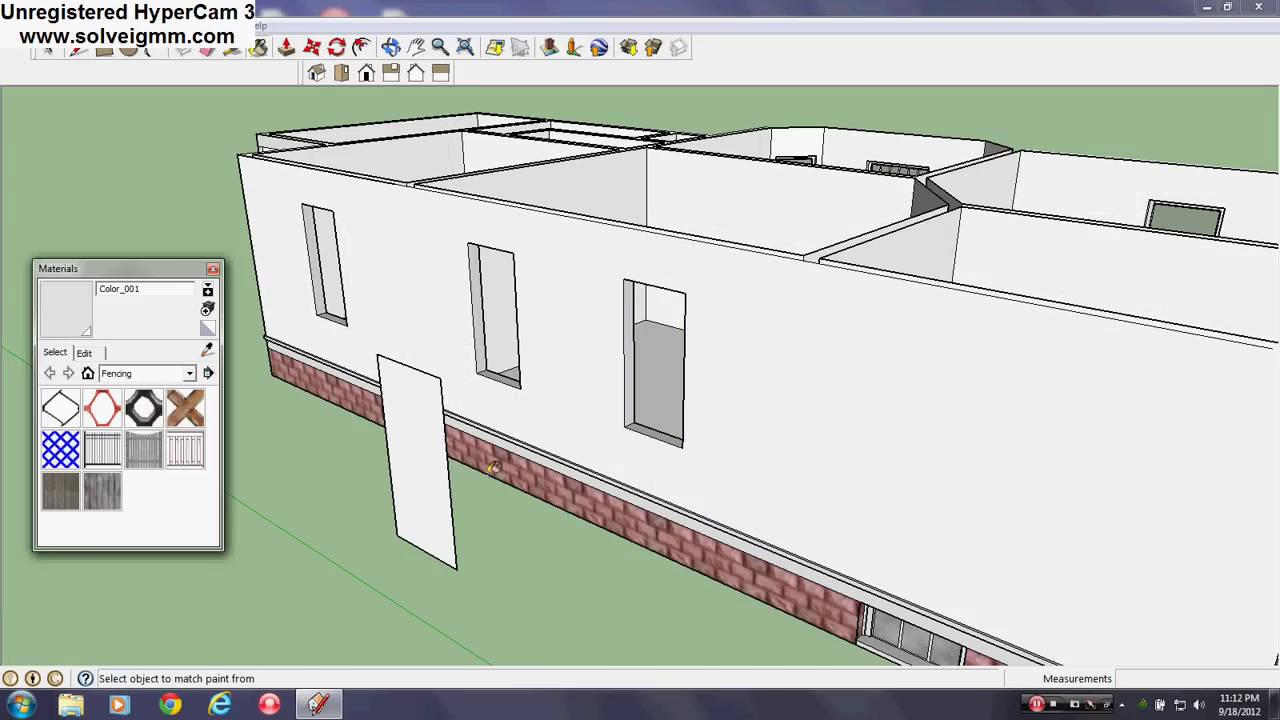
scroll(492, 467, up, 3)
middle_drag(521, 402, 520, 545)
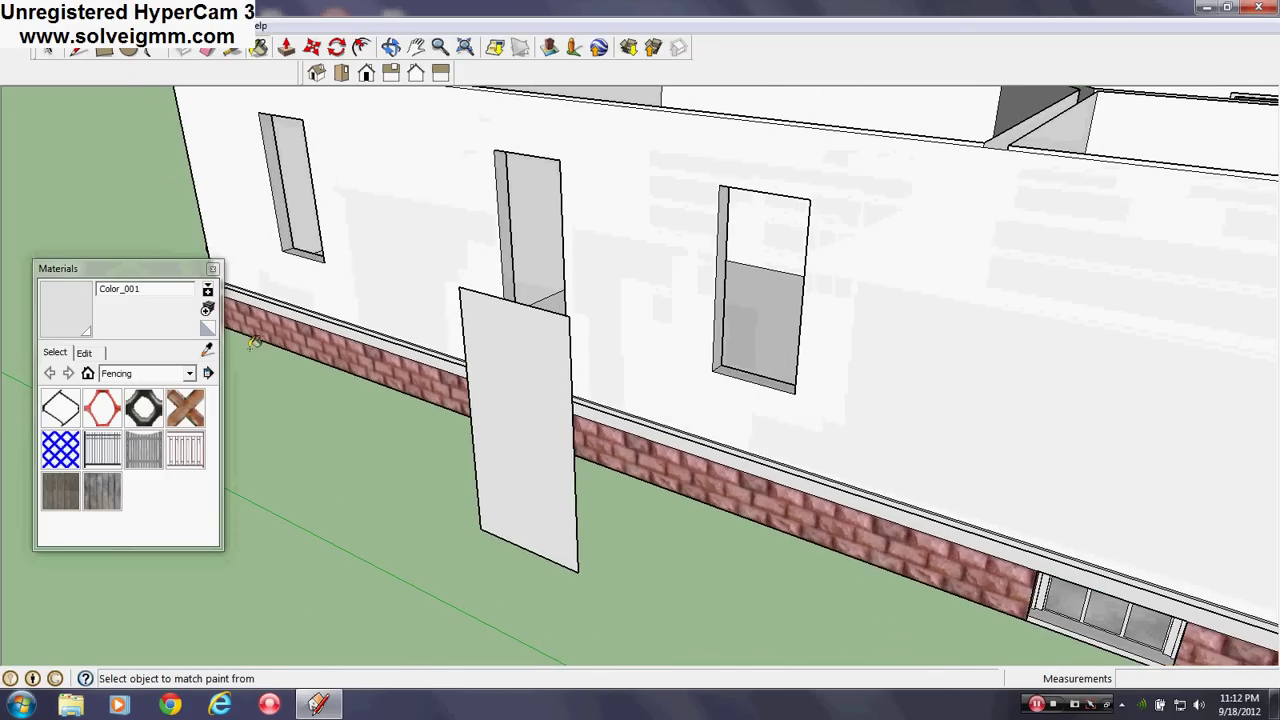
click(212, 269)
Step: Extrude the copied window face 1.5" outward into a thin panel
click(286, 47)
click(511, 503)
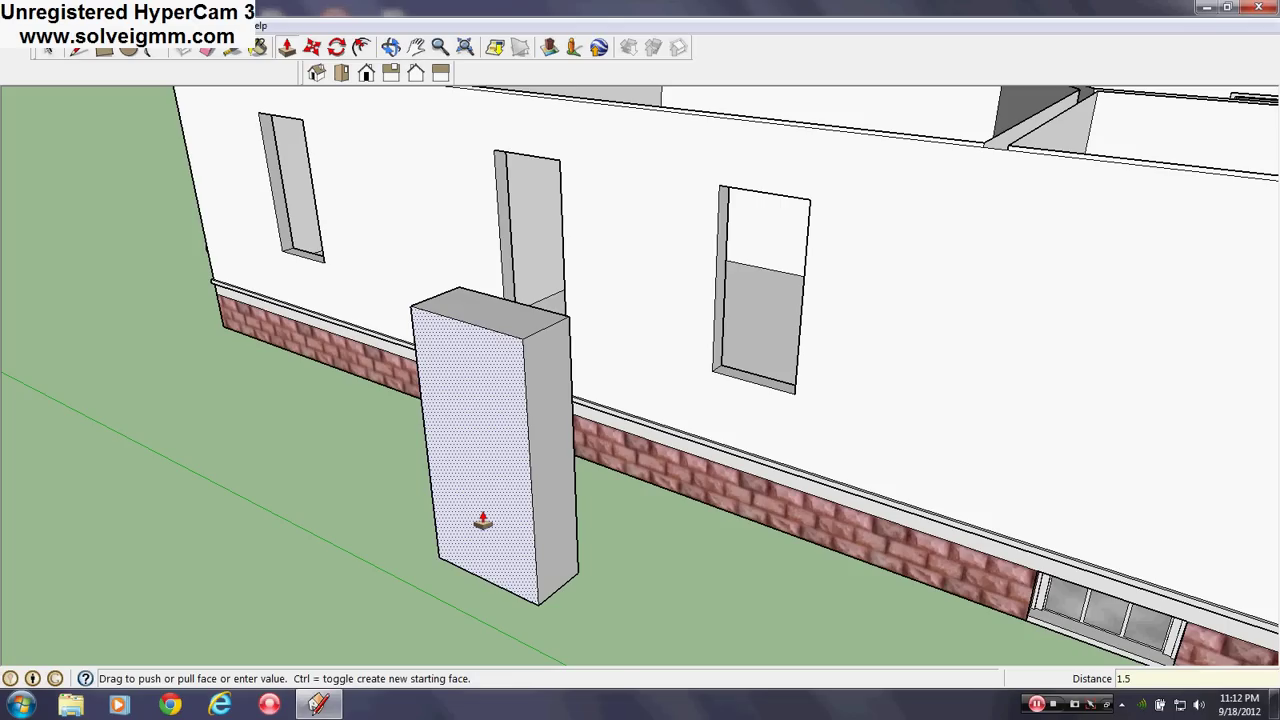
key(Return)
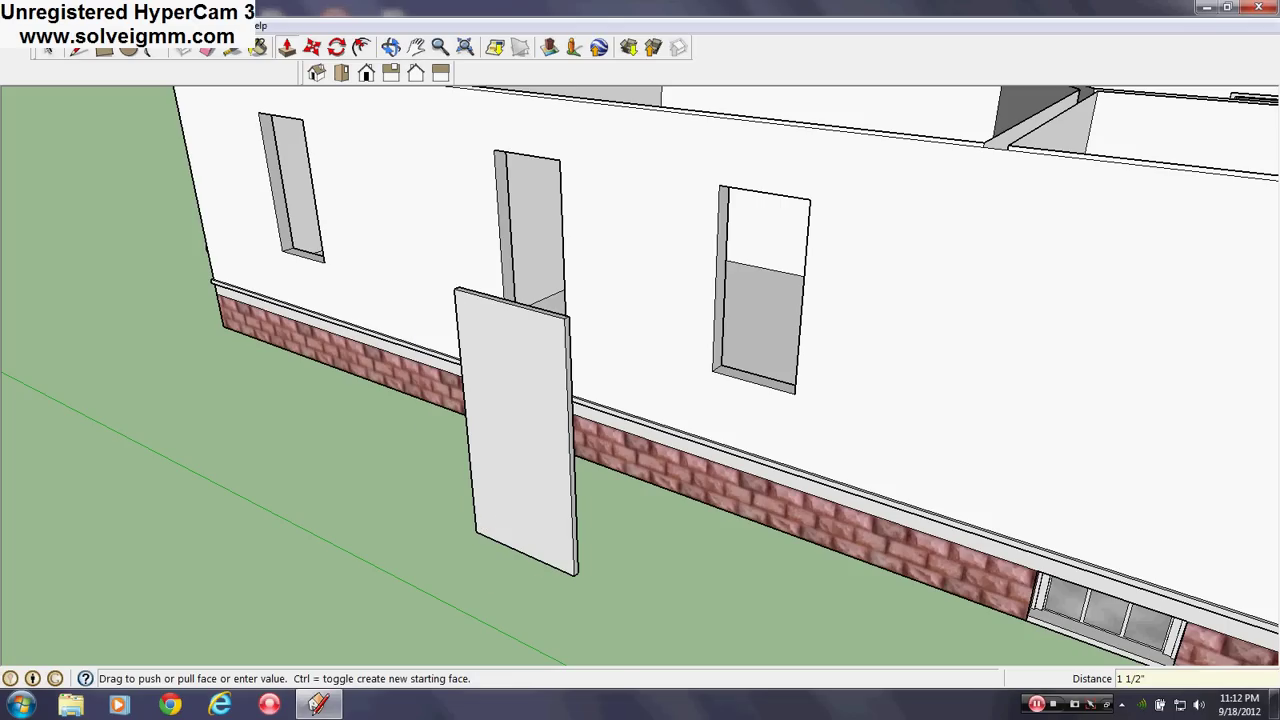
Step: Draw a horizontal line across the panel's front face between the midpoints of its two side edges
click(78, 54)
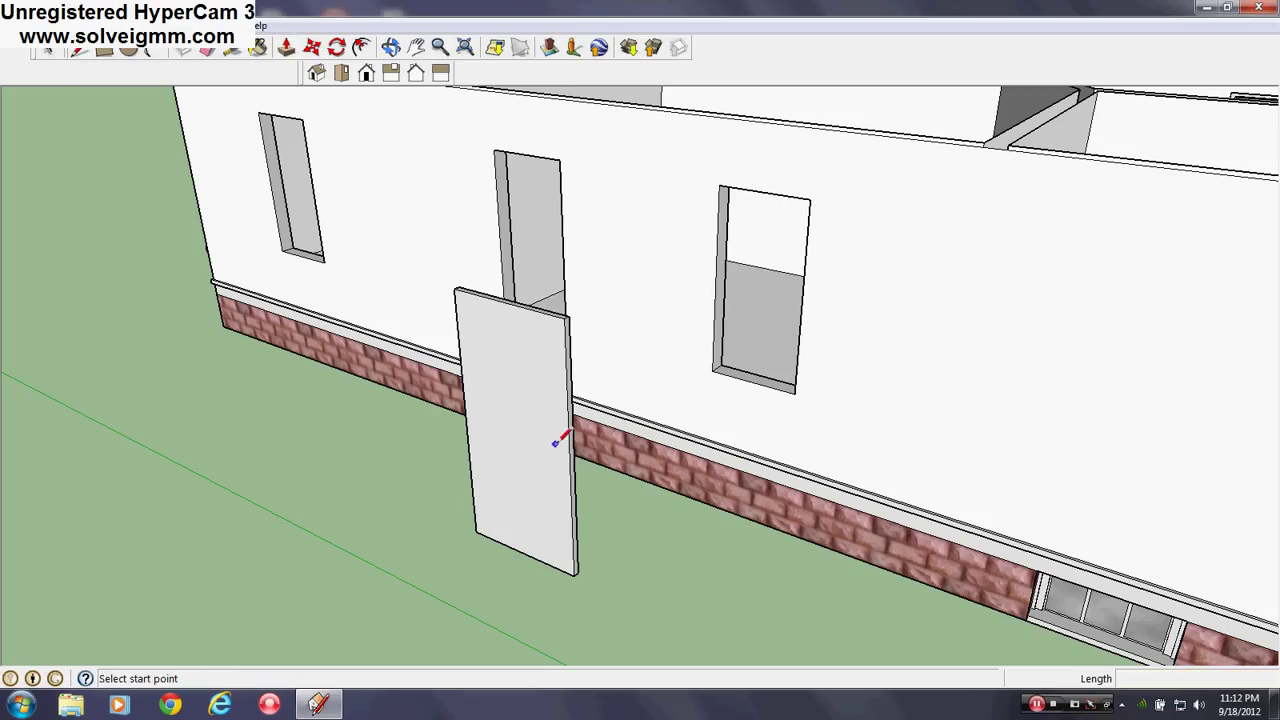
click(466, 418)
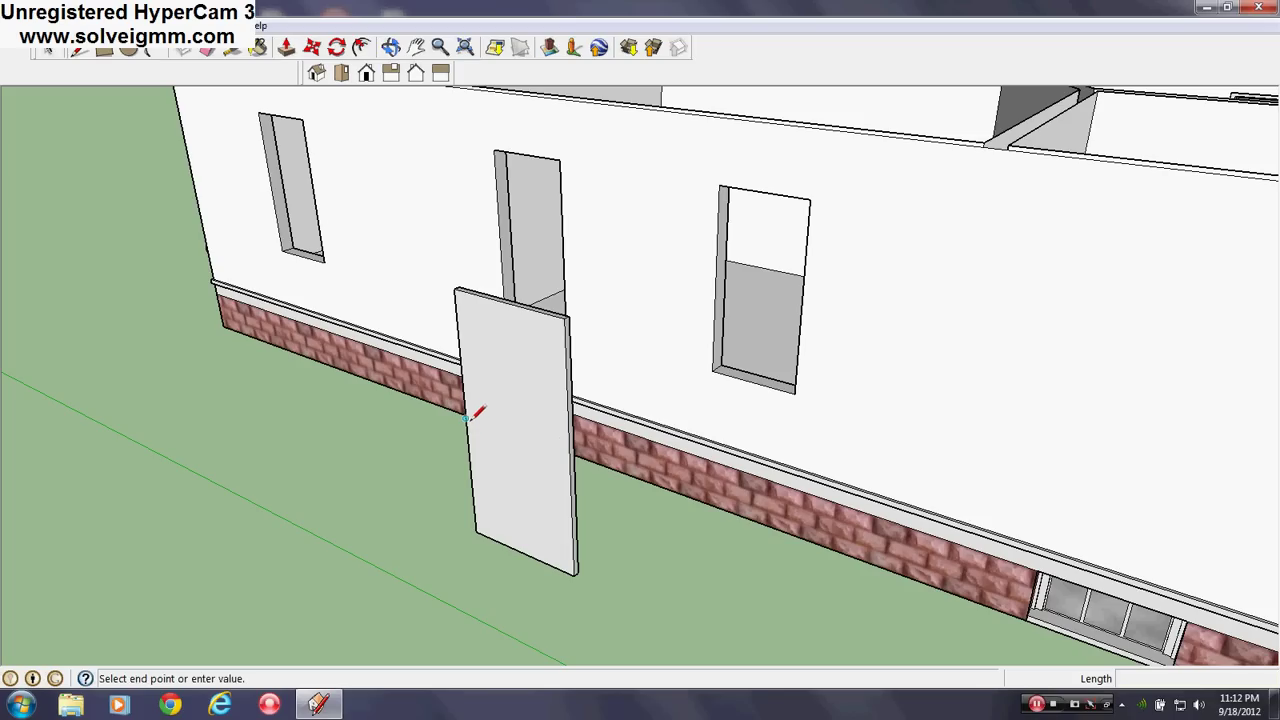
click(570, 453)
middle_drag(570, 453, 530, 430)
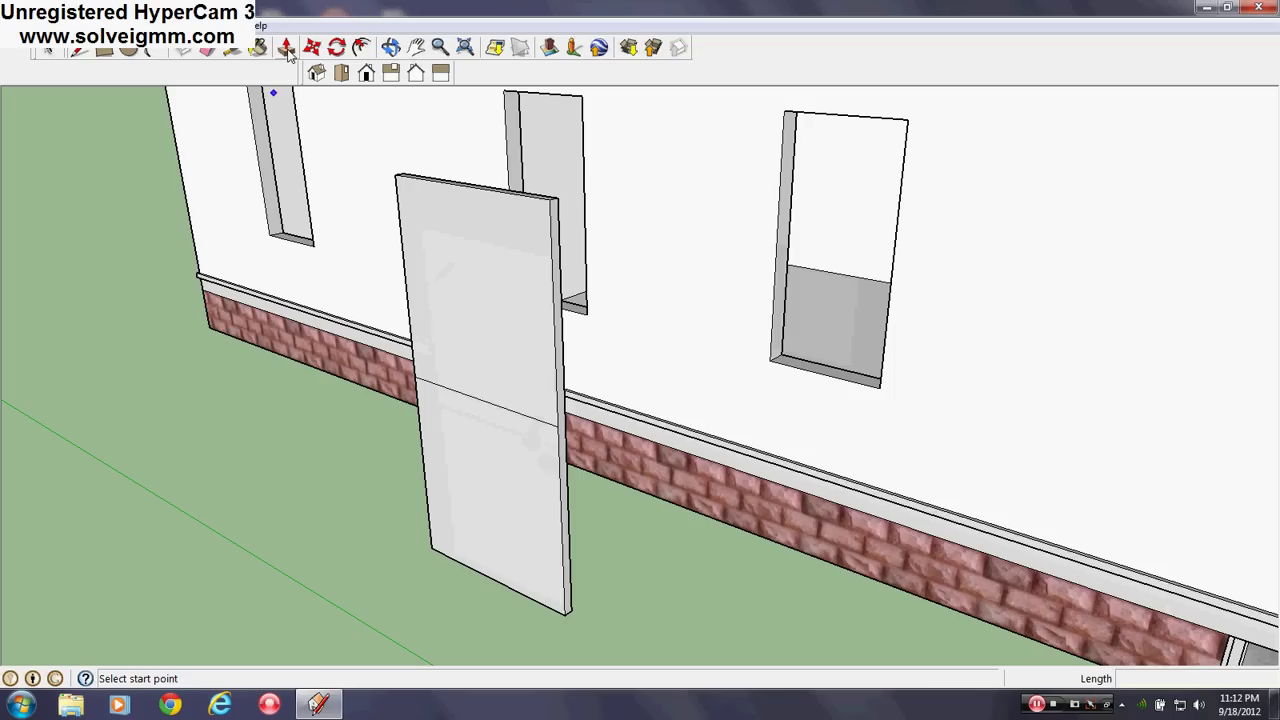
Step: Extrude the upper half of the panel's front face 1.5" outward
click(285, 47)
click(486, 383)
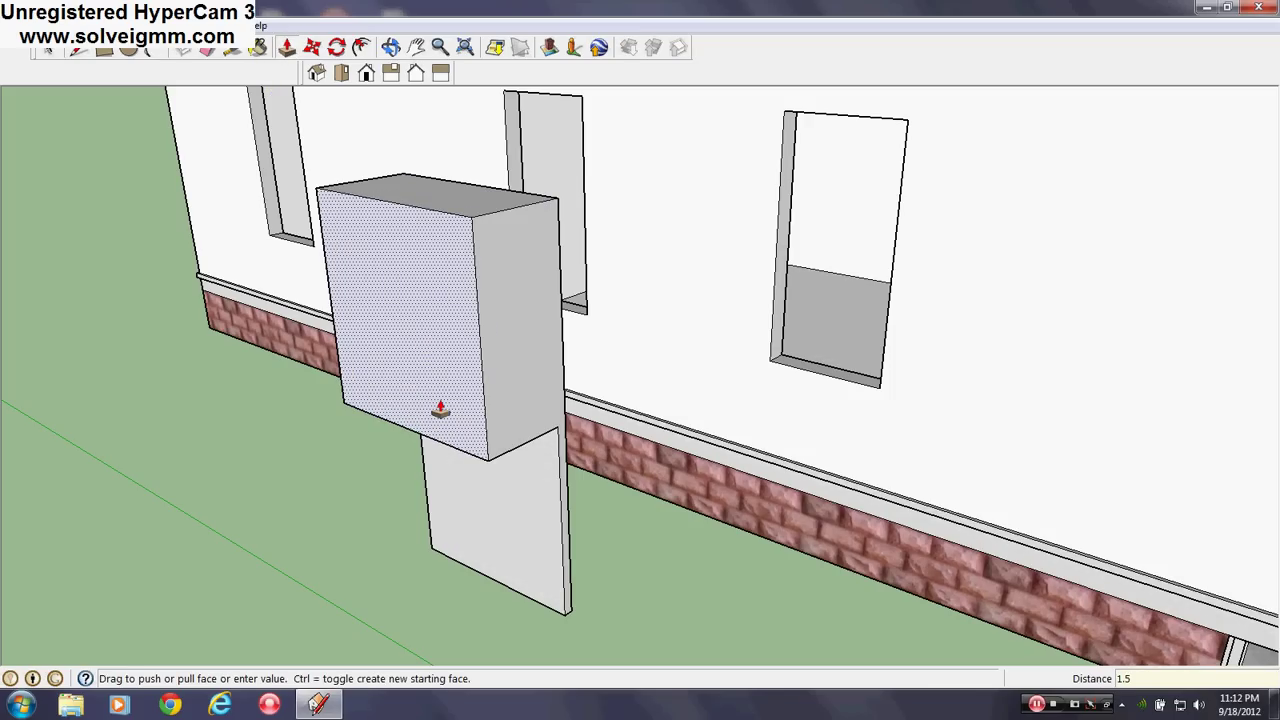
key(Return)
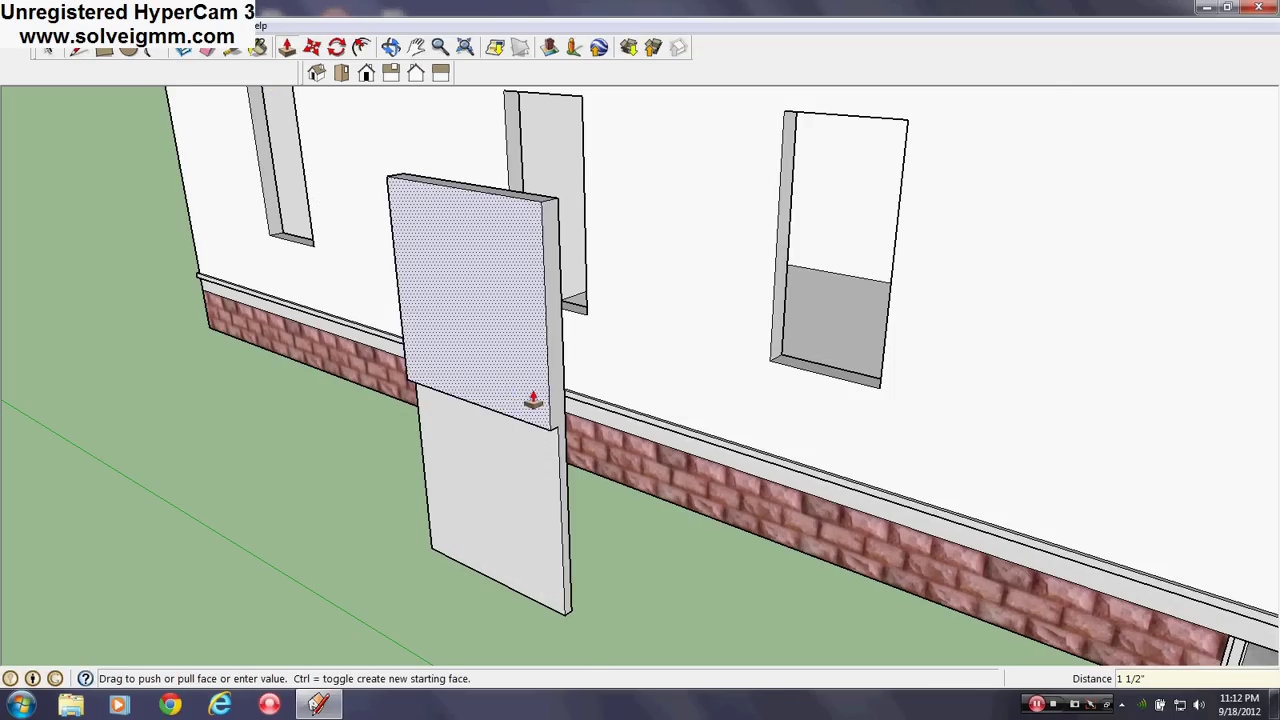
Step: Draw a horizontal line across the panel's back face between the midpoints of its side edges
middle_drag(531, 400, 2, 320)
click(78, 47)
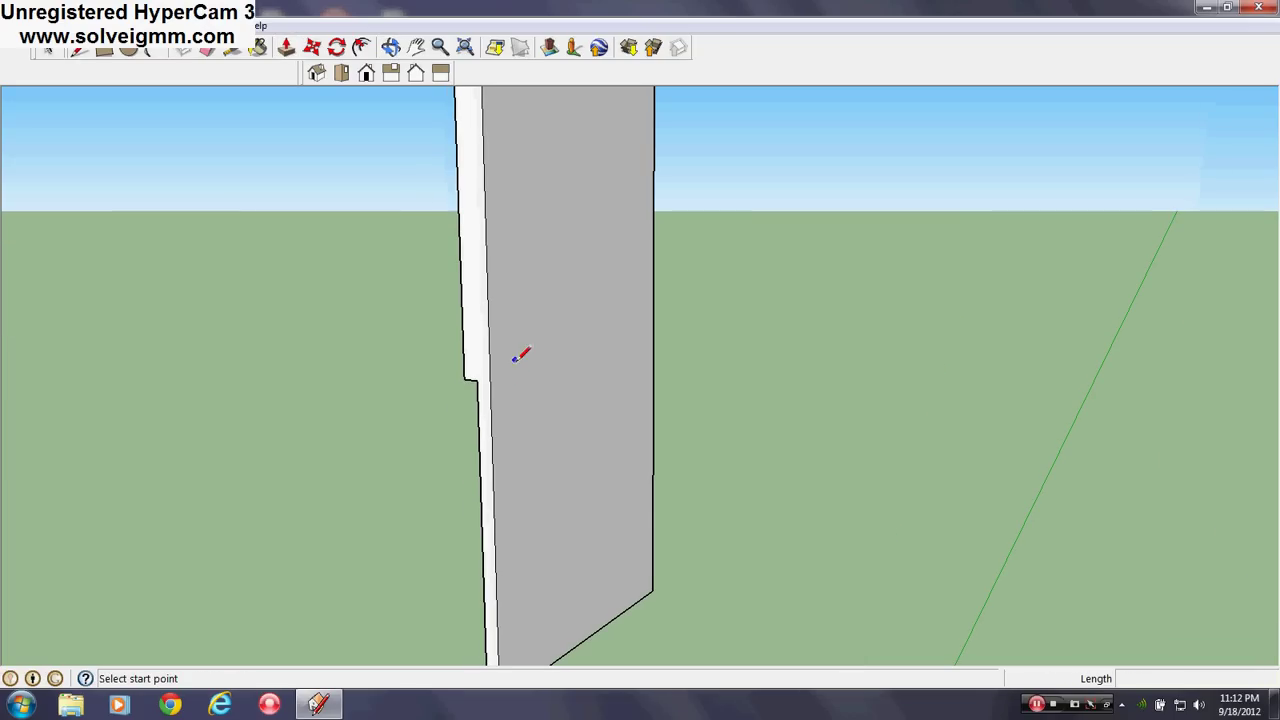
click(490, 380)
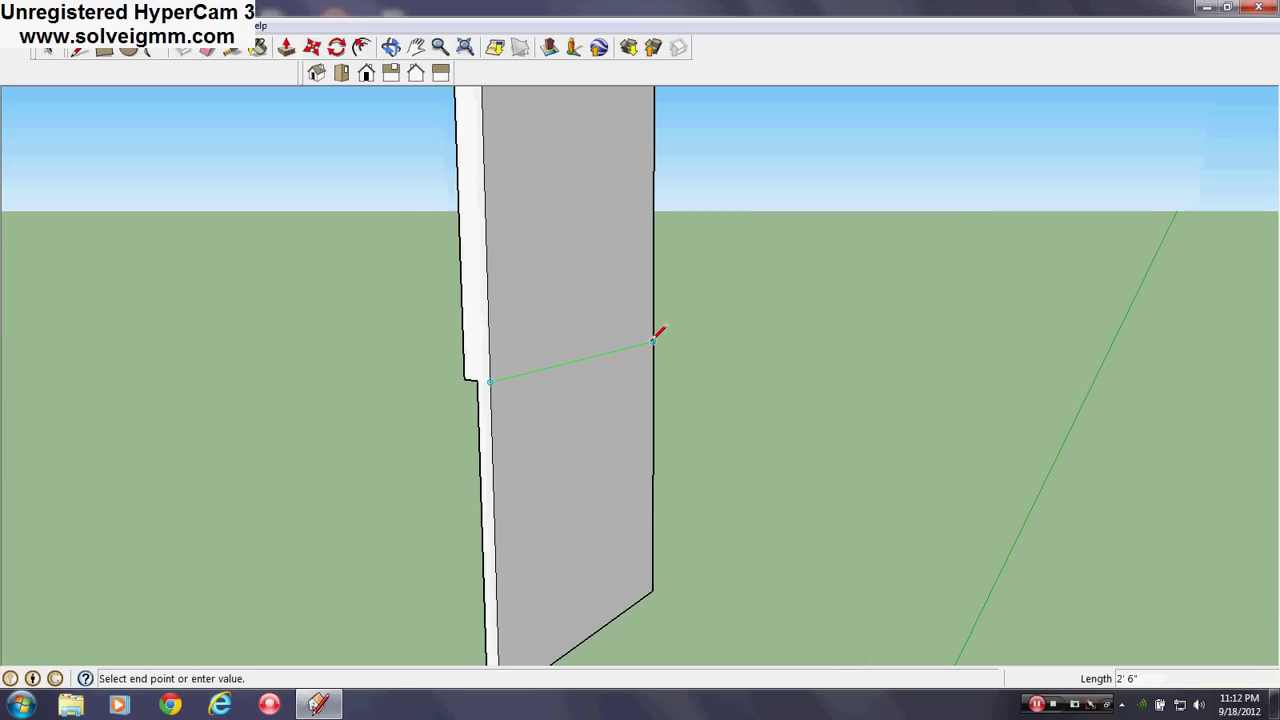
click(652, 341)
middle_drag(534, 374, 1046, 163)
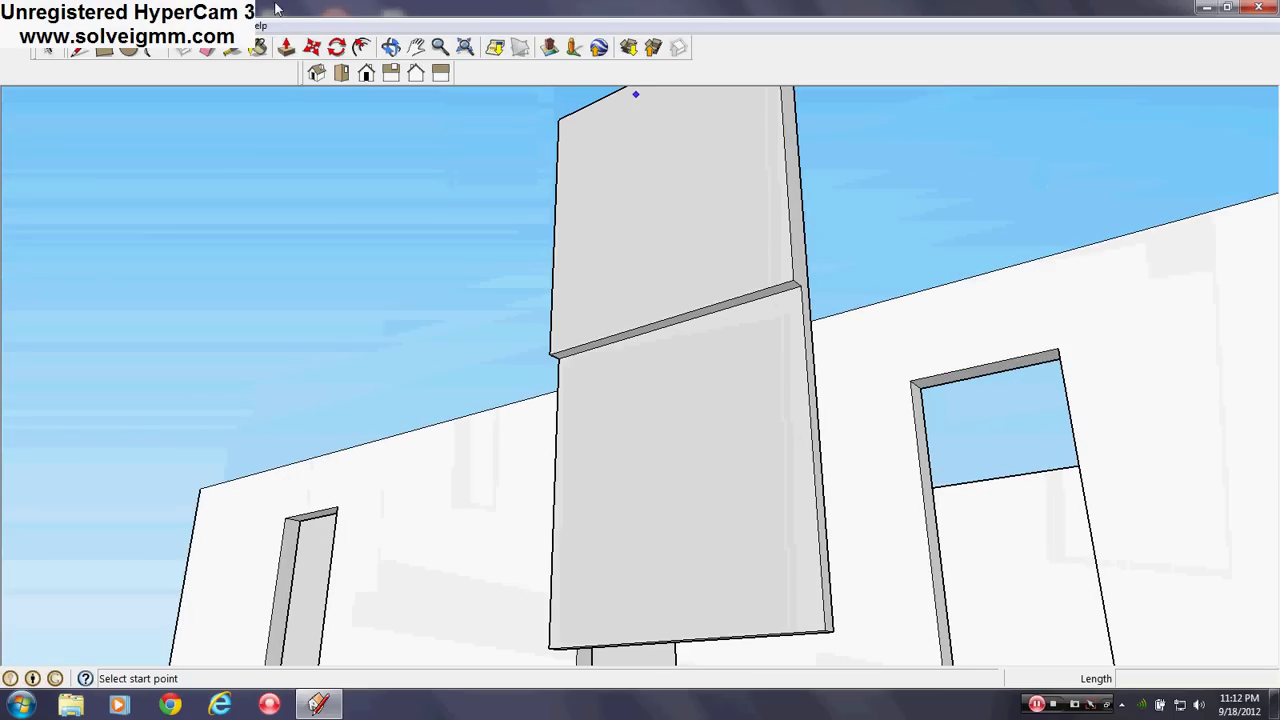
click(286, 47)
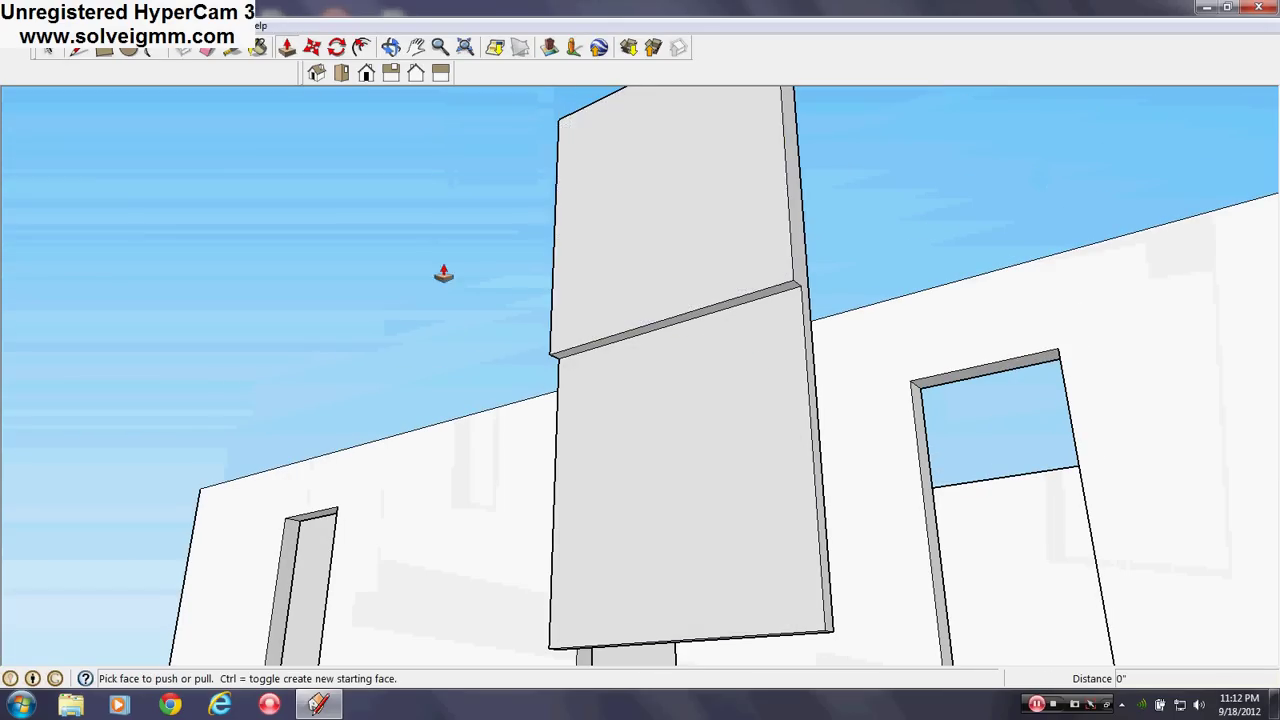
scroll(666, 303, down, 3)
mouse_move(666, 303)
middle_down()
mouse_move(694, 297)
mouse_move(674, 294)
middle_up()
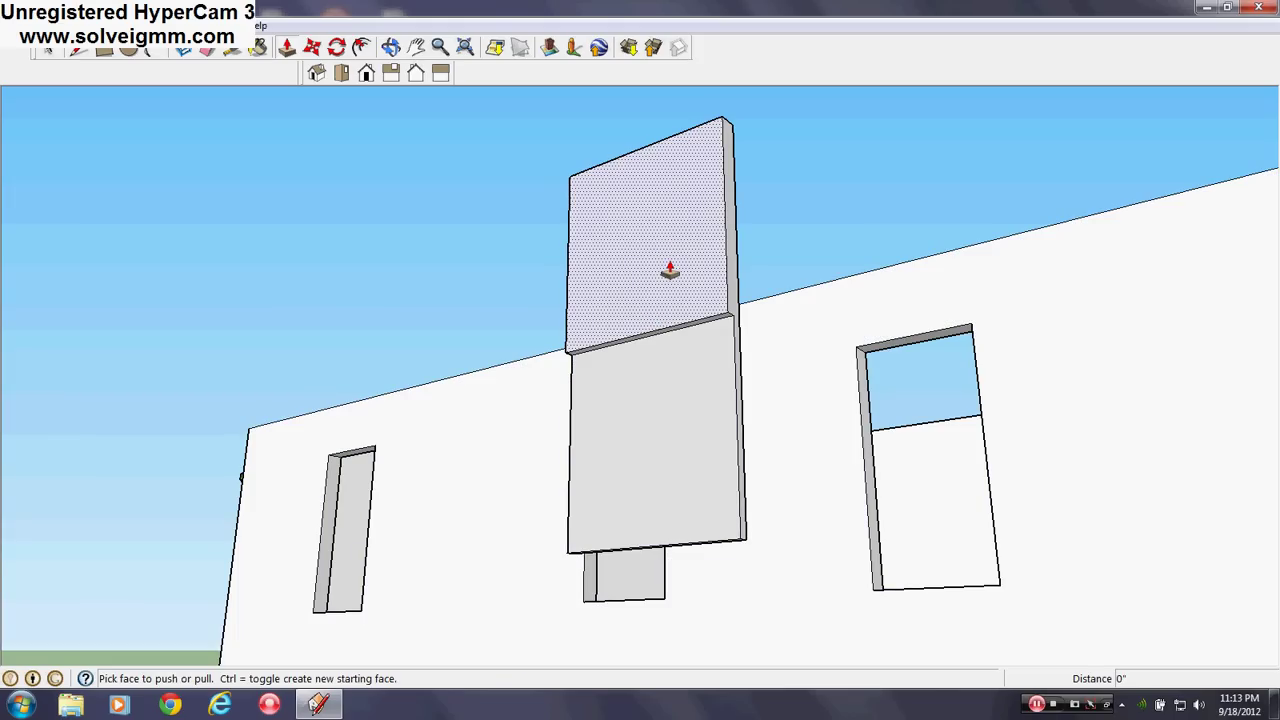
middle_drag(683, 325, 697, 320)
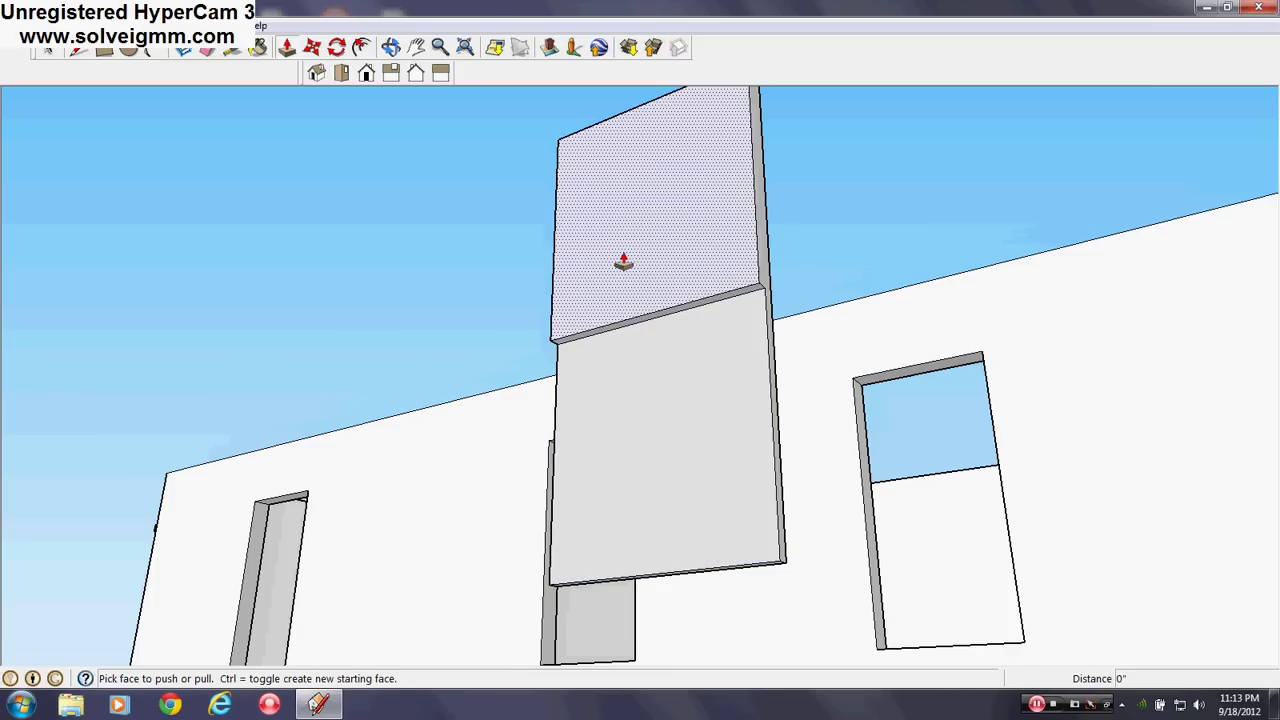
Step: Measure the height of the upper sash's bottom rail on the finished window beside the front door
middle_drag(623, 263, 585, 362)
scroll(520, 378, down, 8)
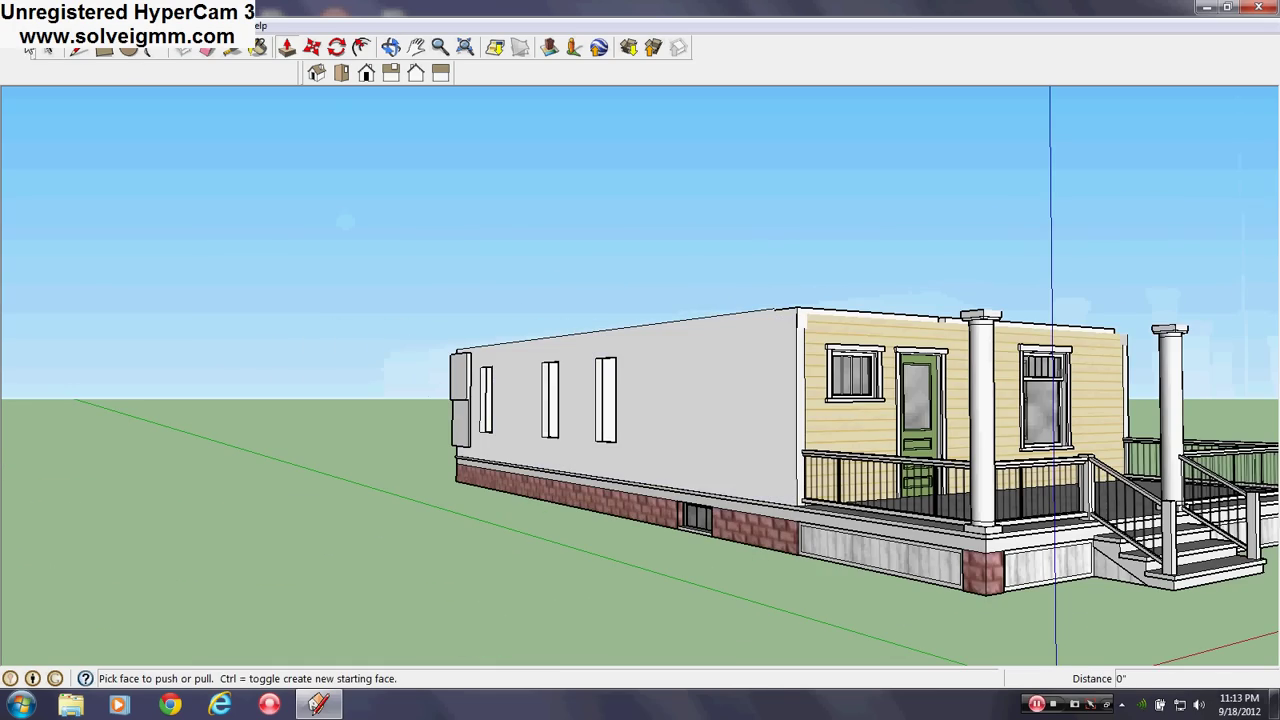
click(78, 48)
scroll(1018, 408, up, 8)
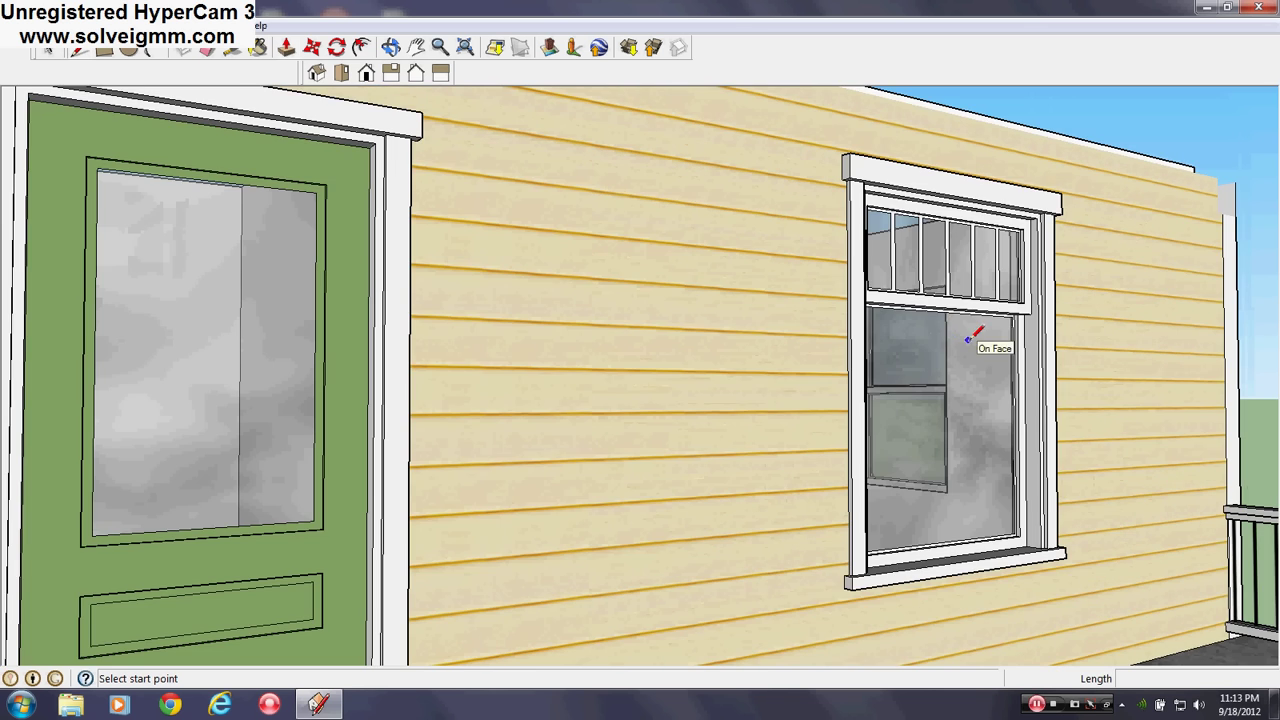
scroll(967, 340, up, 6)
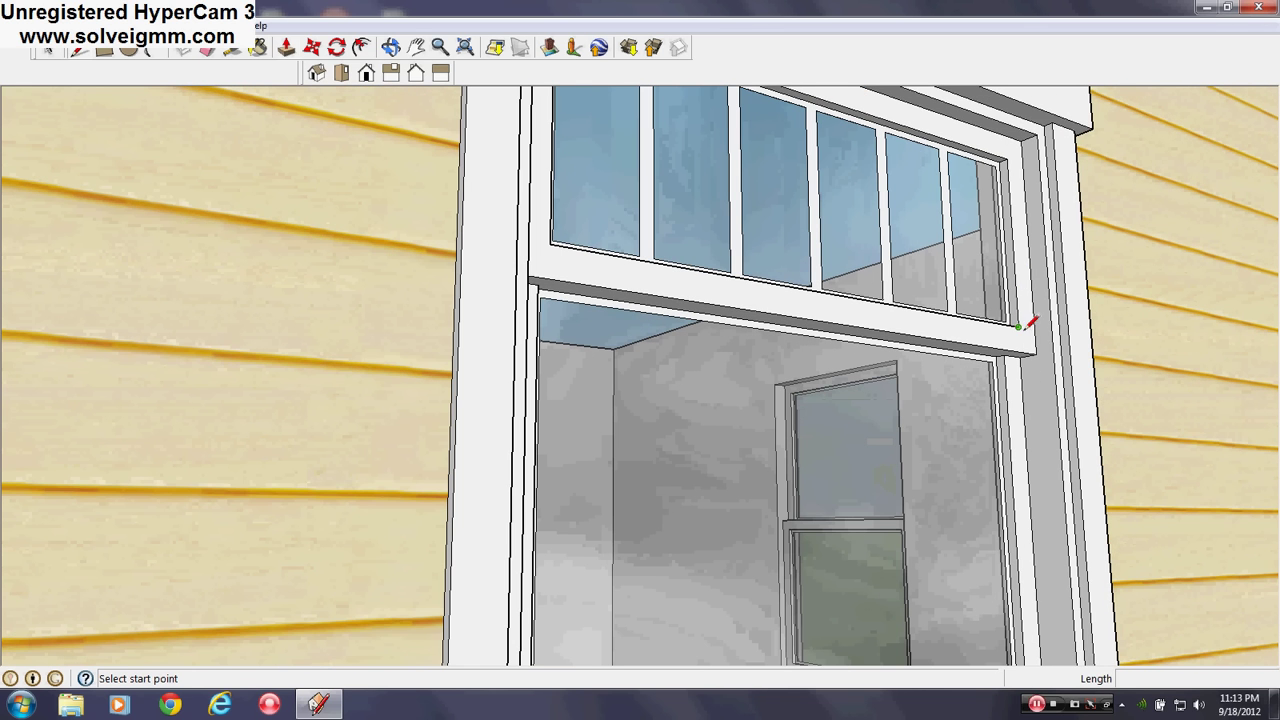
click(1018, 327)
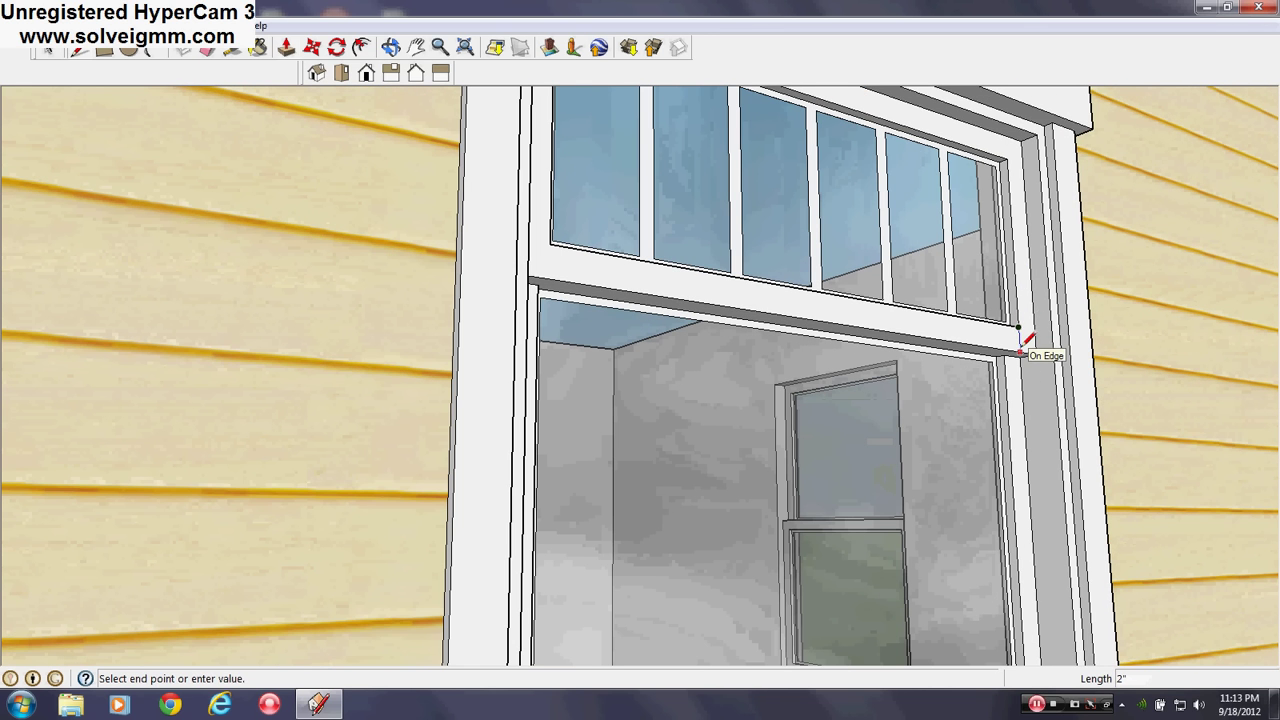
Step: Extrude the narrow underside ledge of the panel's protruding upper half downward by 1"
scroll(1030, 345, down, 10)
middle_drag(1046, 437, 449, 445)
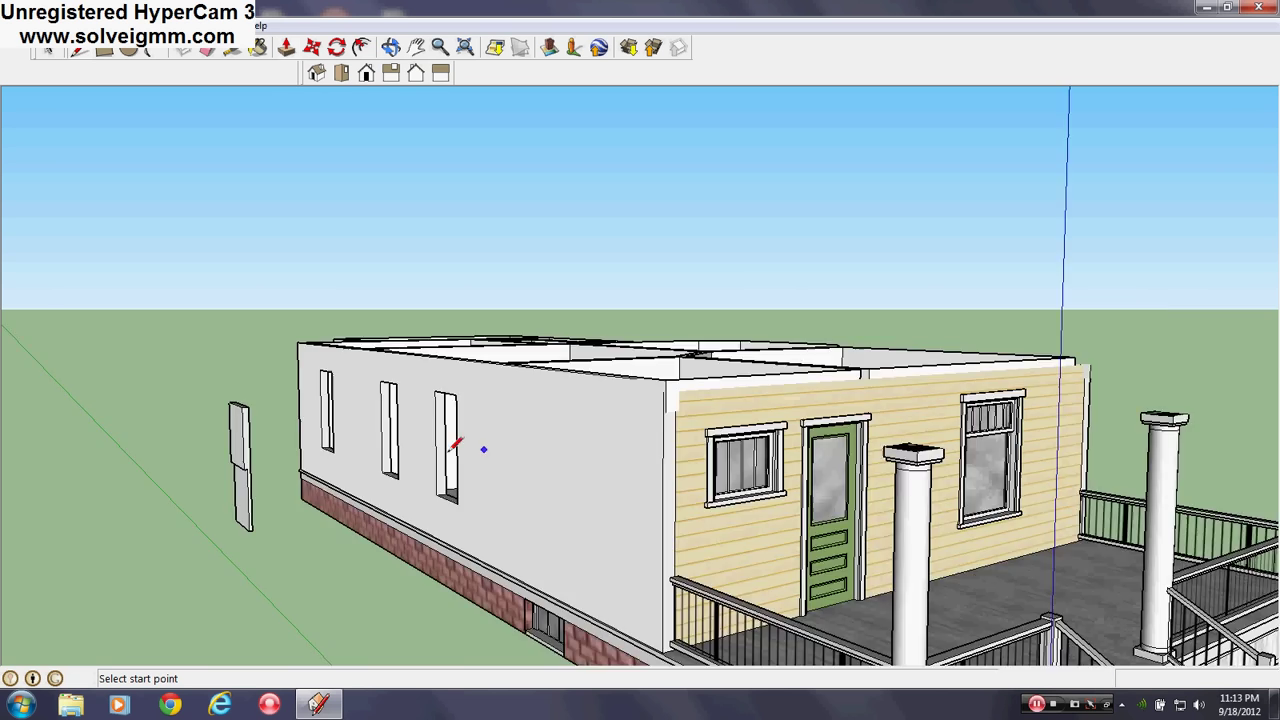
scroll(420, 420, up, 5)
mouse_move(737, 354)
middle_down()
mouse_move(543, 251)
mouse_move(597, 308)
middle_up()
scroll(597, 308, down, 2)
scroll(611, 366, up, 3)
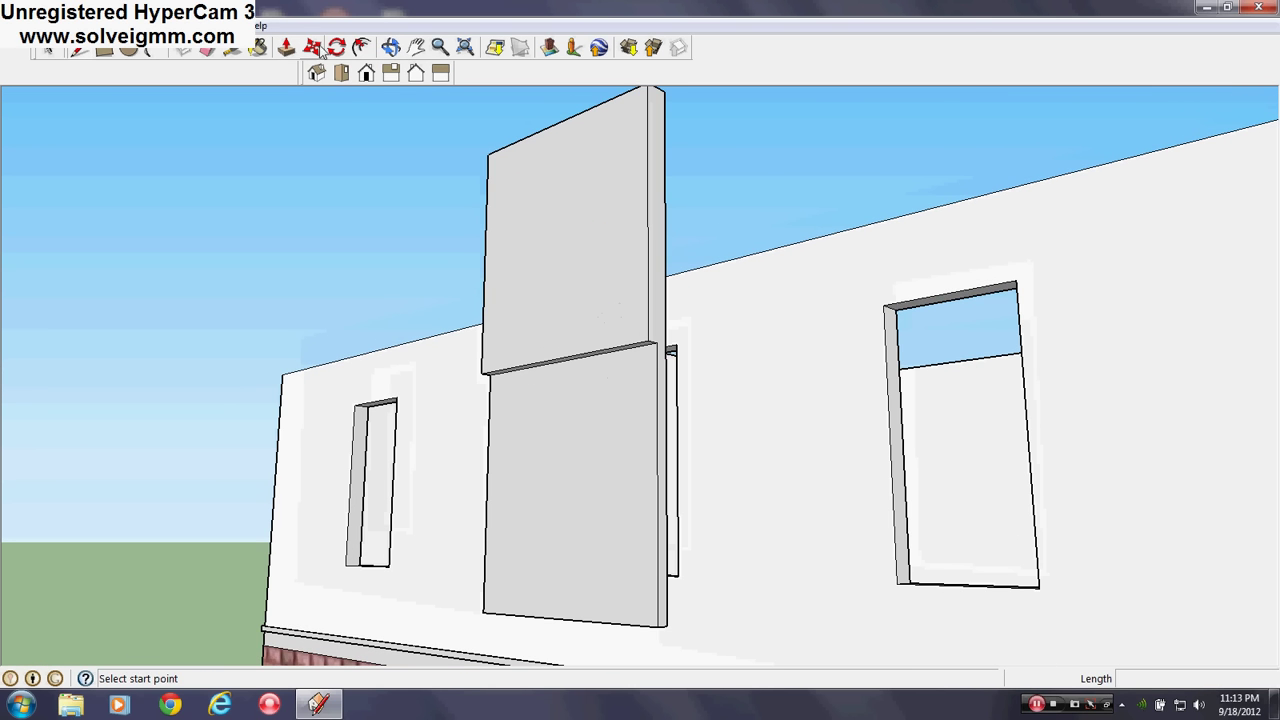
click(286, 47)
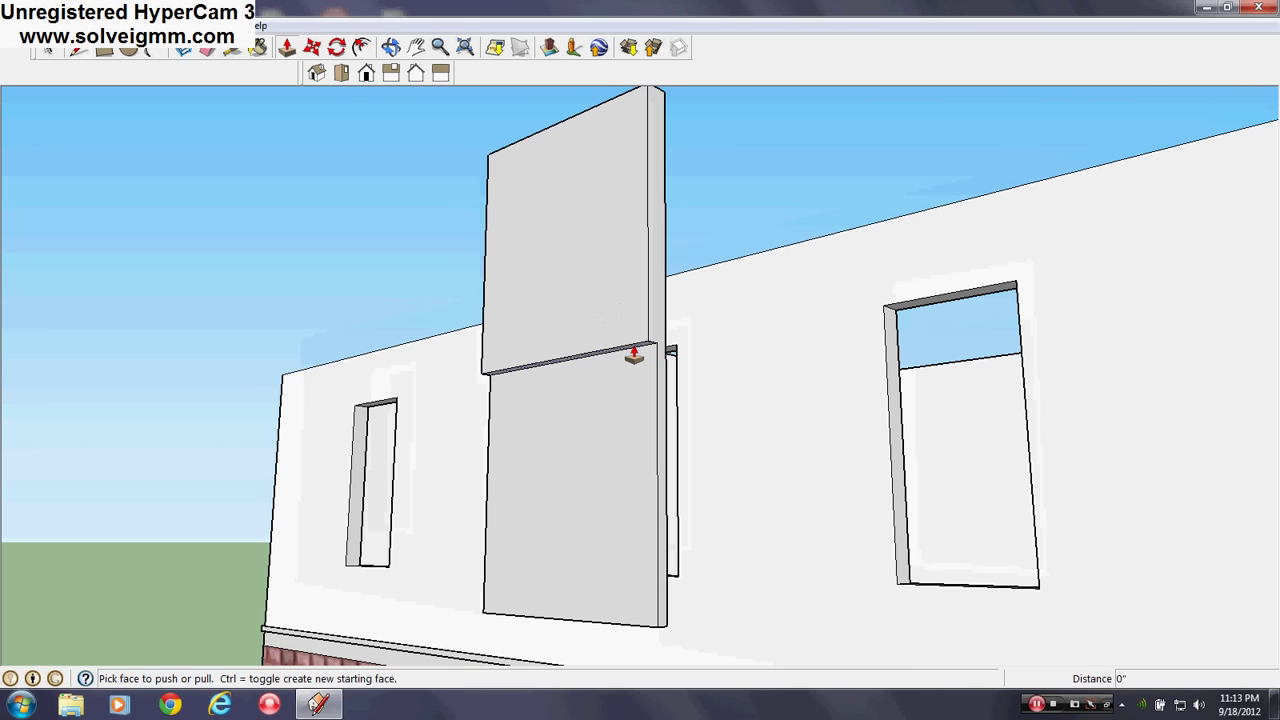
drag(632, 358, 638, 402)
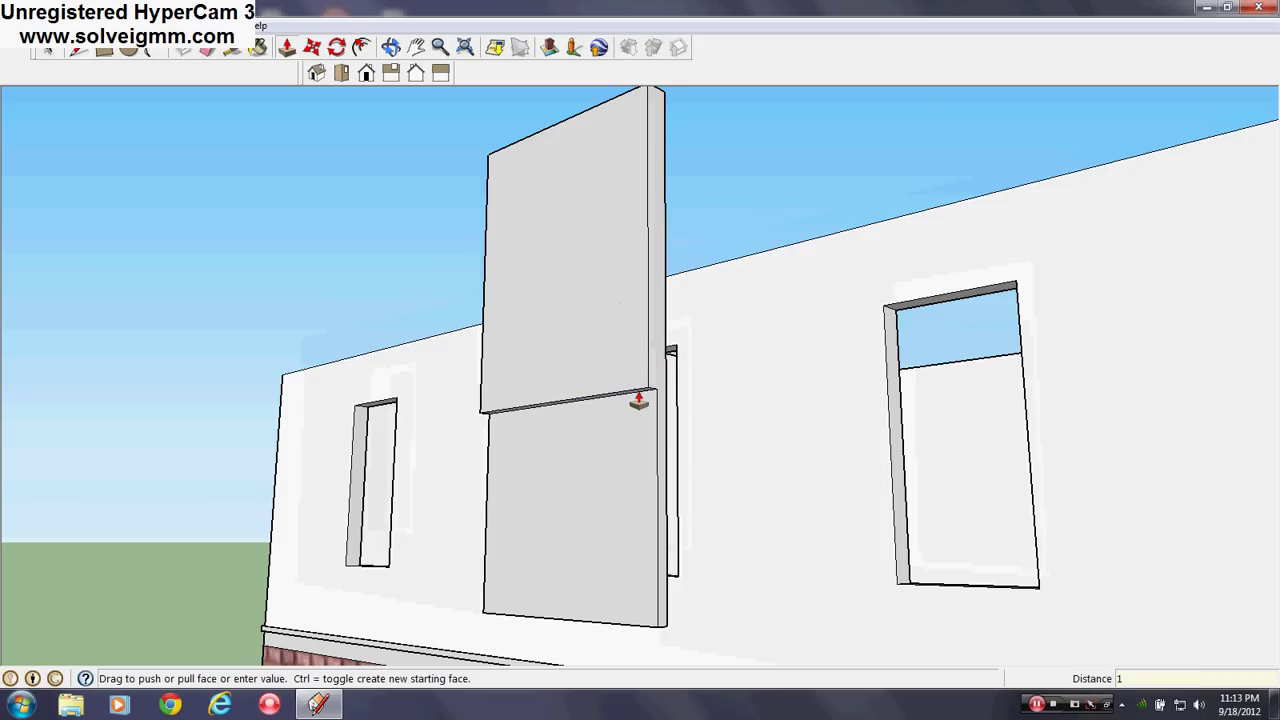
text(1)
key(Return)
Step: Push the back face's upper half in level with the lower half's front face, and raise the resulting back ledge 1"
middle_drag(683, 400, 266, 331)
click(364, 48)
click(286, 47)
click(426, 383)
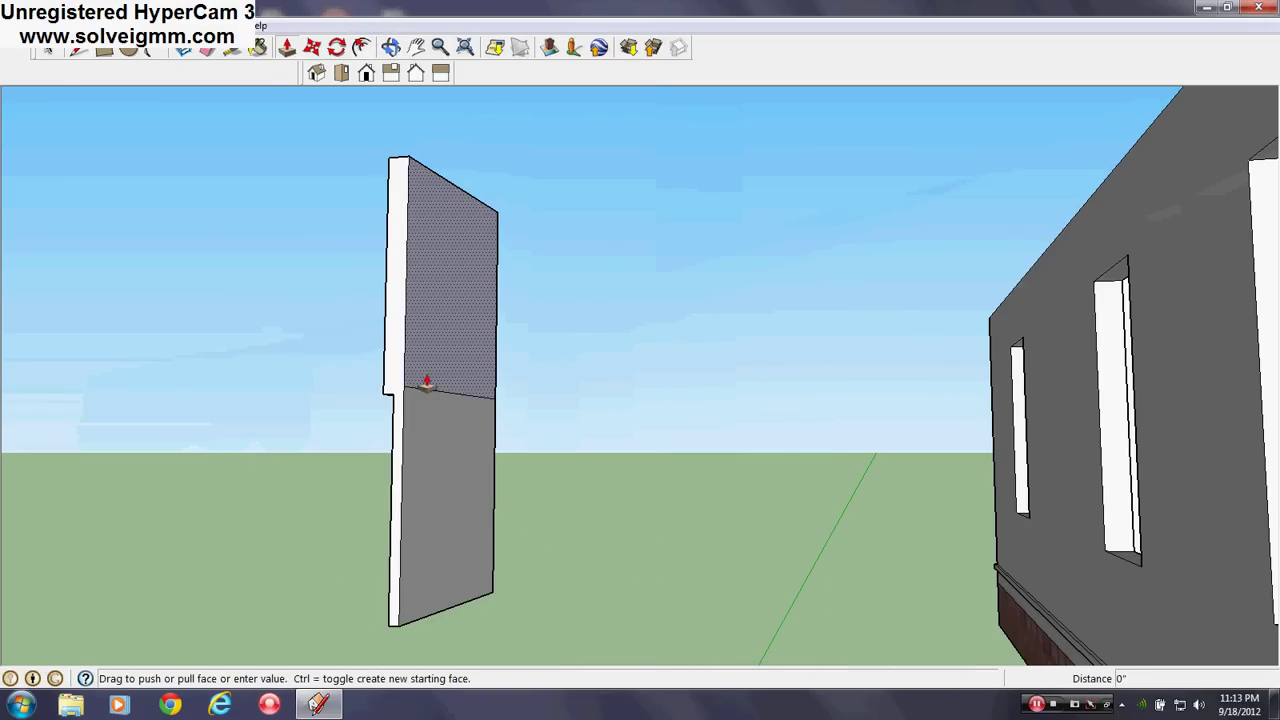
click(397, 402)
middle_drag(397, 402, 398, 477)
click(396, 482)
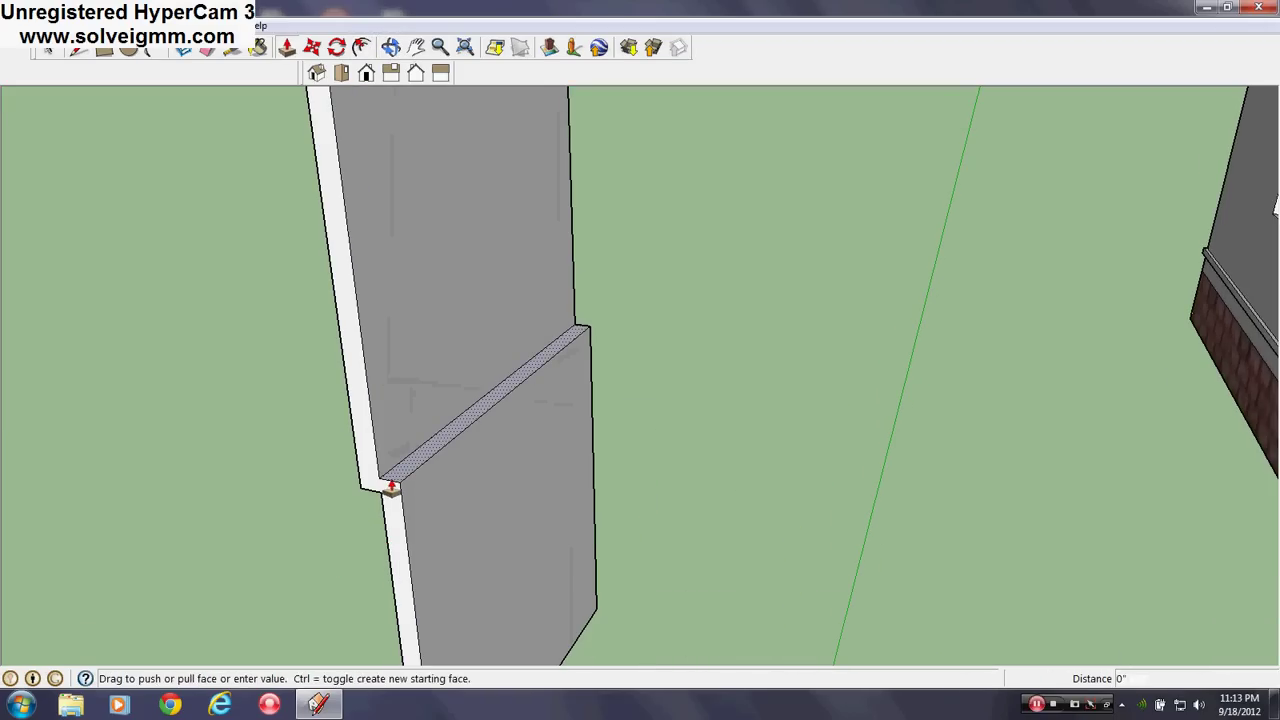
key(Return)
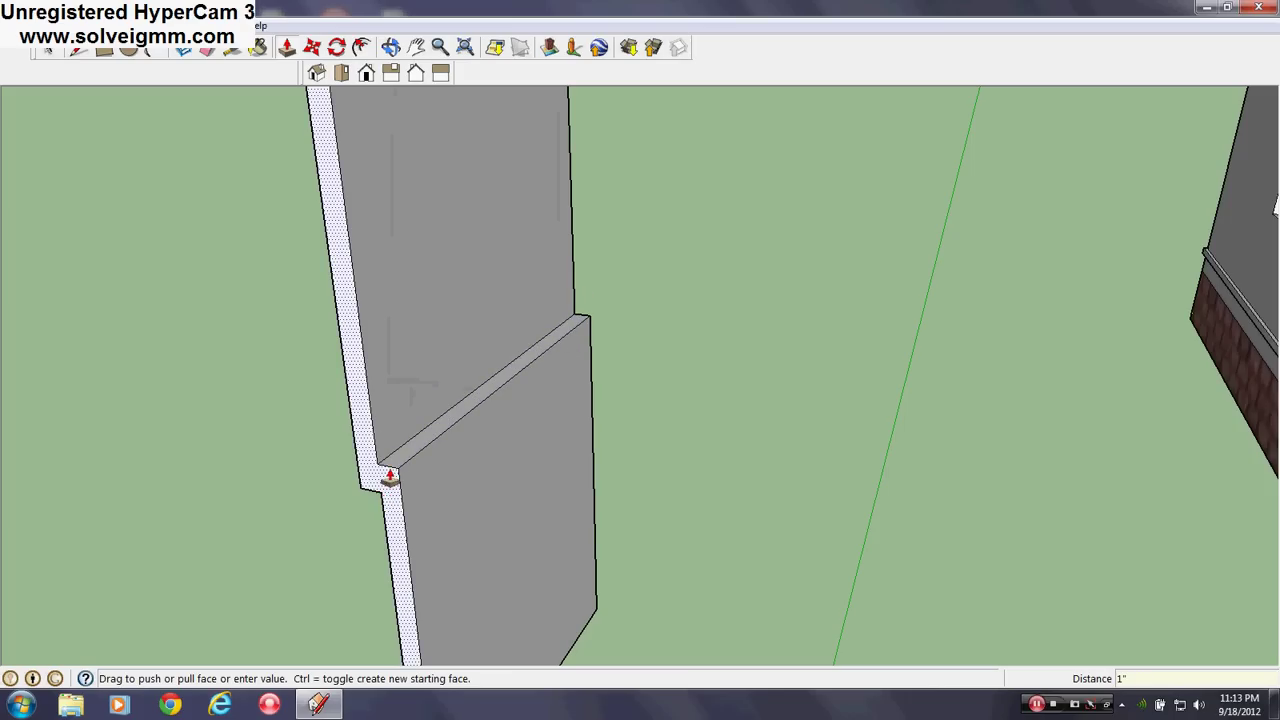
Step: Offset the outlines of the upper and lower sashes' front faces inward by the same distance to form their frames
click(77, 50)
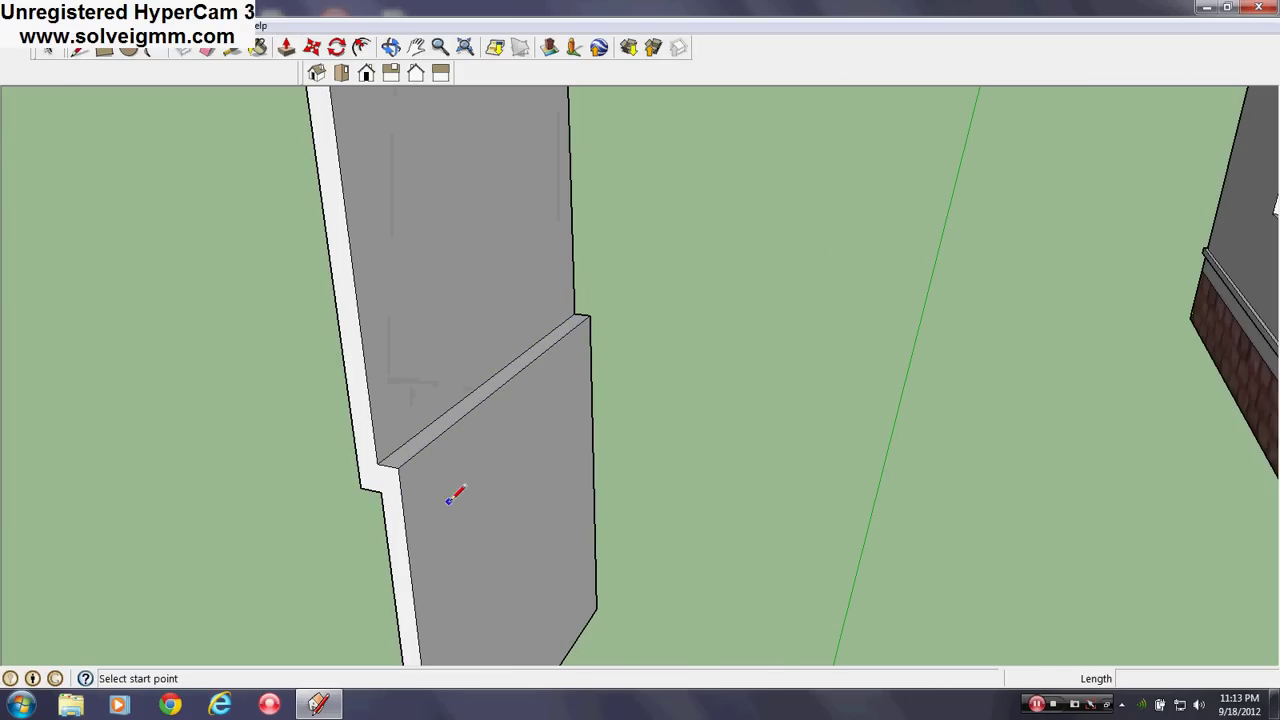
mouse_move(449, 491)
middle_down()
mouse_move(857, 437)
mouse_move(691, 457)
mouse_move(683, 411)
middle_up()
scroll(683, 411, down, 2)
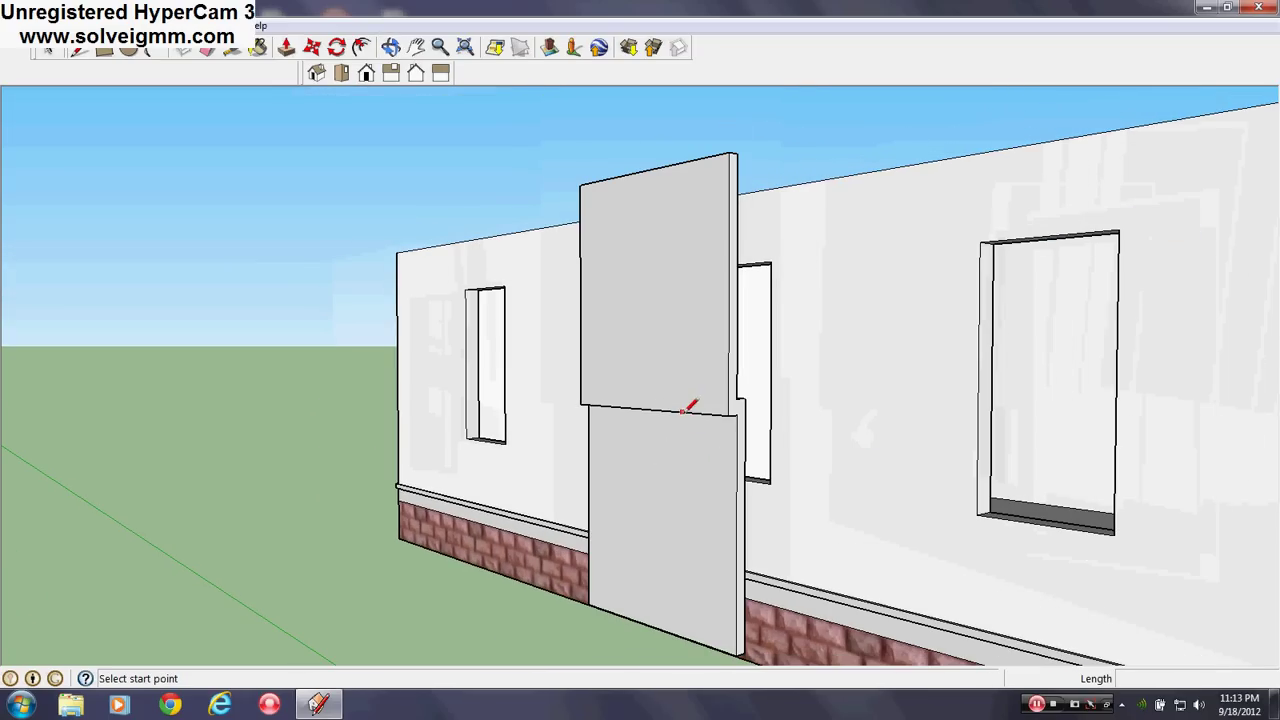
click(361, 47)
click(678, 410)
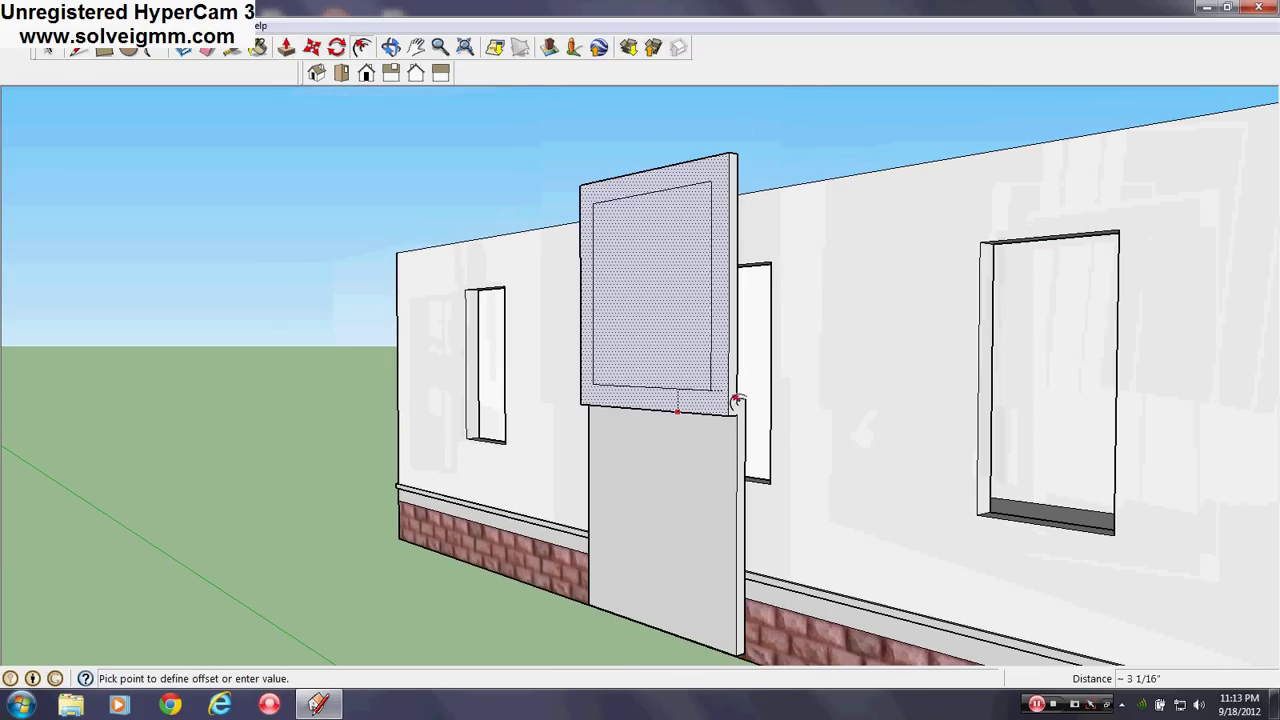
click(742, 403)
click(691, 463)
click(686, 450)
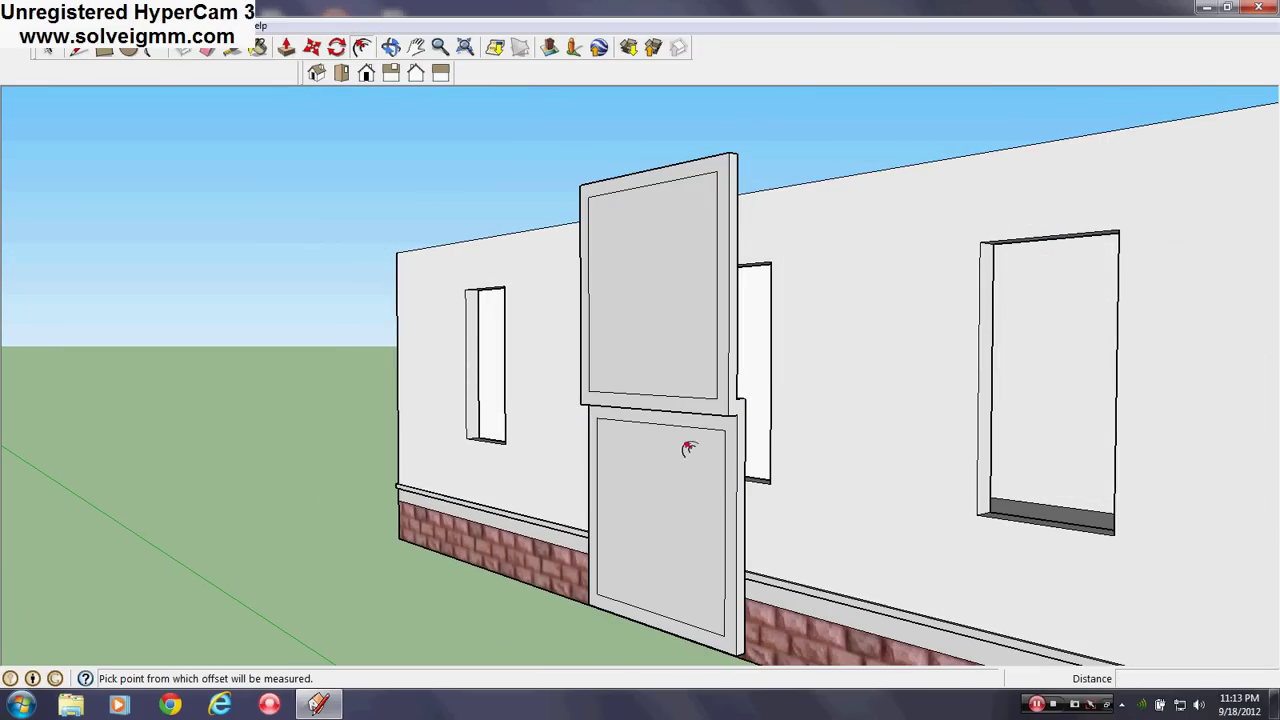
Step: Push the inner faces of both sashes back 1 1/2" through the panel to open up the frames
key(p)
middle_drag(720, 586, 608, 406)
click(608, 406)
click(608, 357)
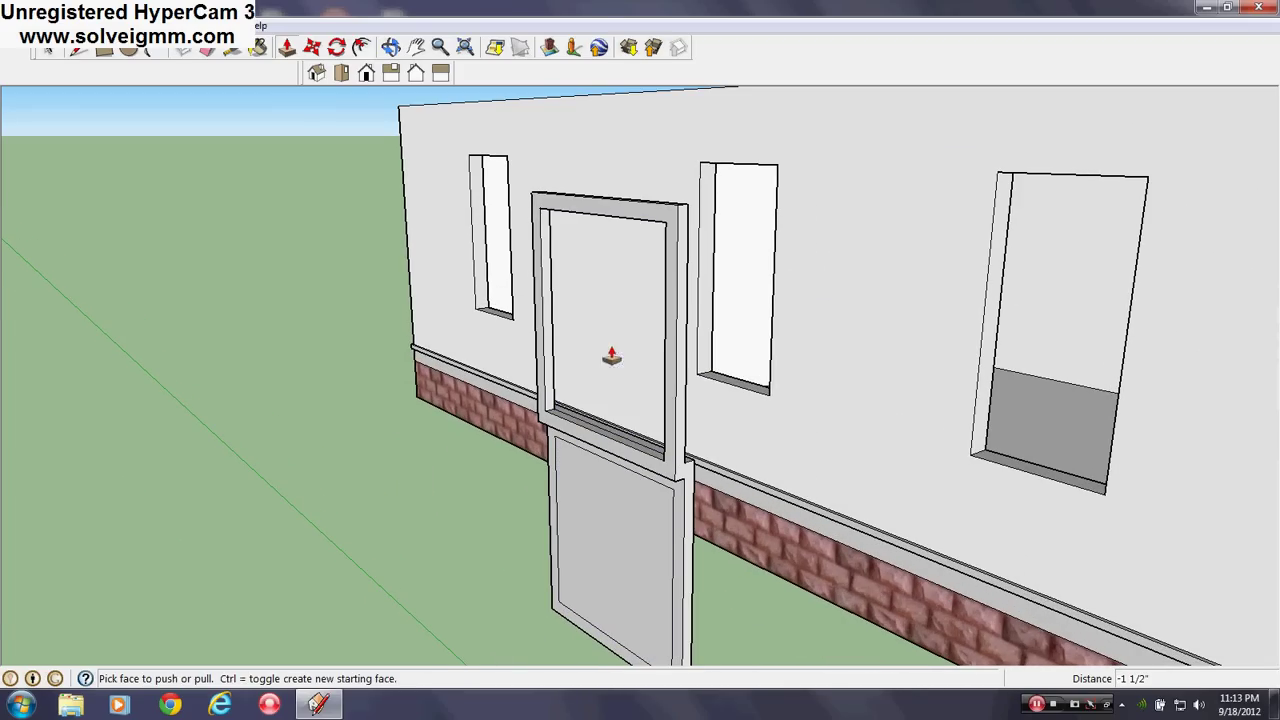
click(601, 528)
click(601, 555)
Step: Push the underside of the lower sash's top rail up 2" to thin the rail
middle_drag(666, 471, 665, 210)
click(663, 406)
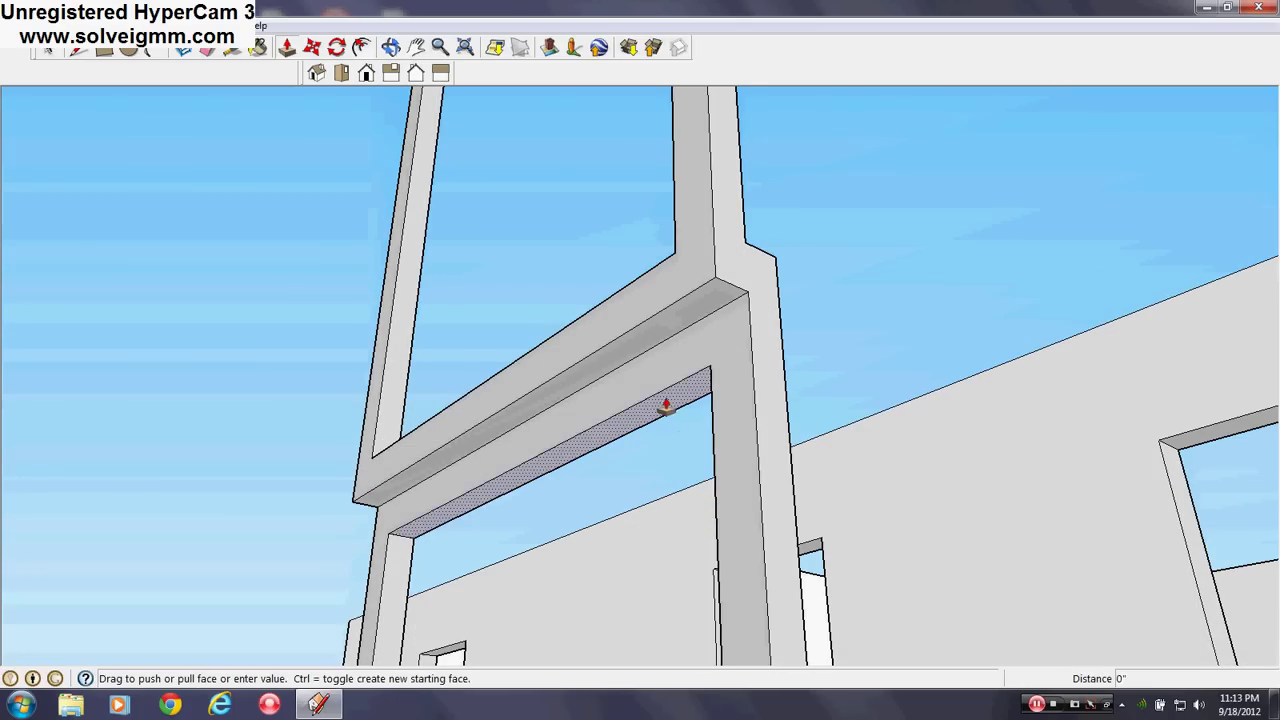
click(591, 365)
scroll(591, 365, down, 3)
middle_drag(634, 332, 615, 235)
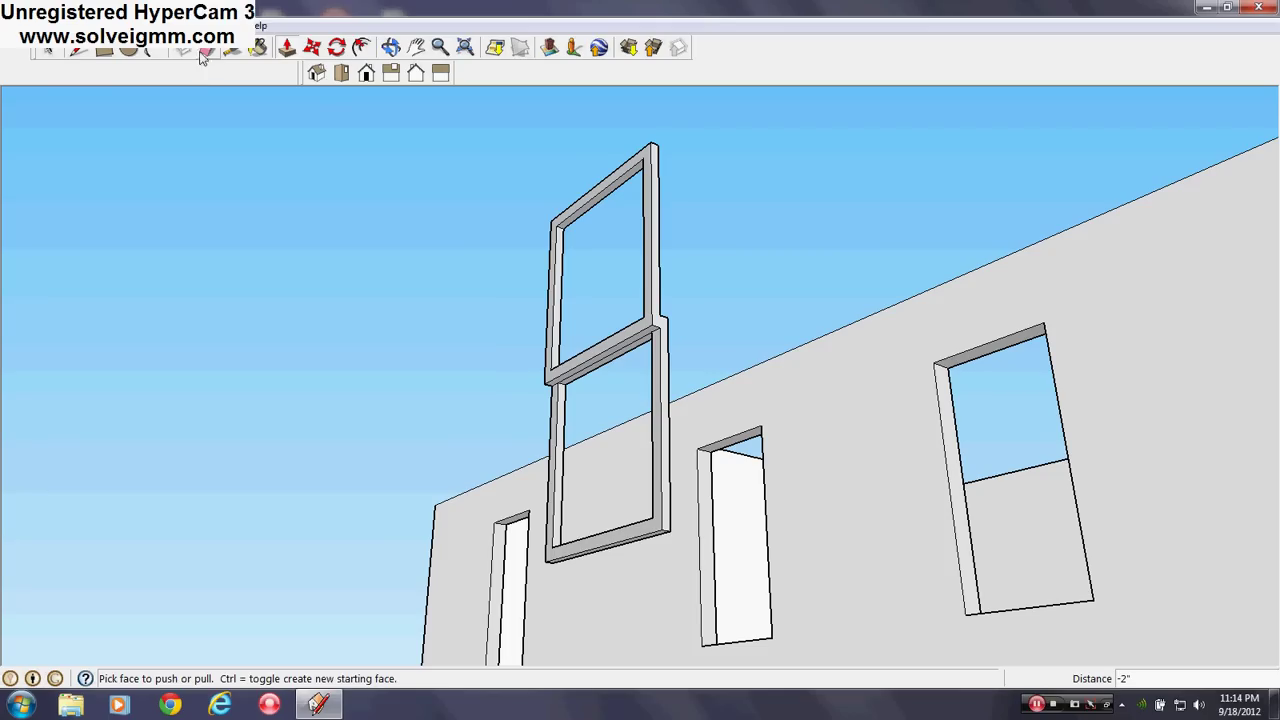
Step: Draw a glass pane rectangle across the upper sash's opening, set at the middle of the frame's depth
click(103, 55)
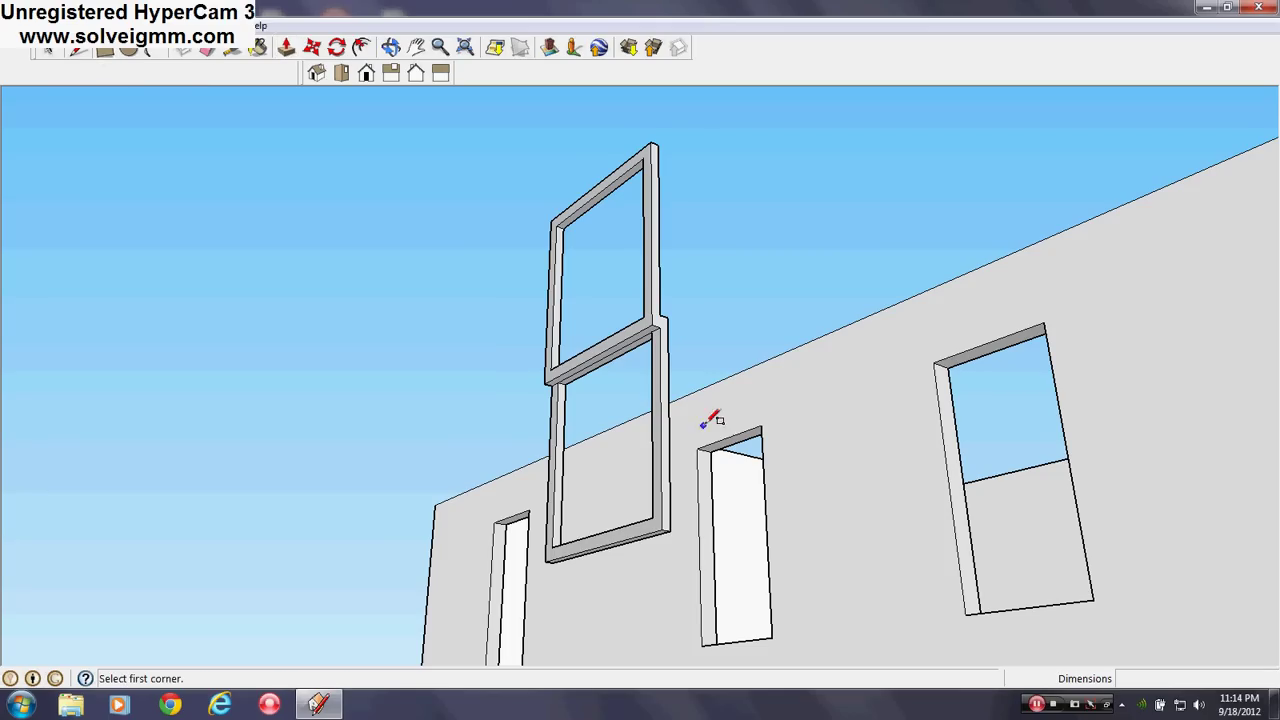
middle_drag(645, 313, 645, 405)
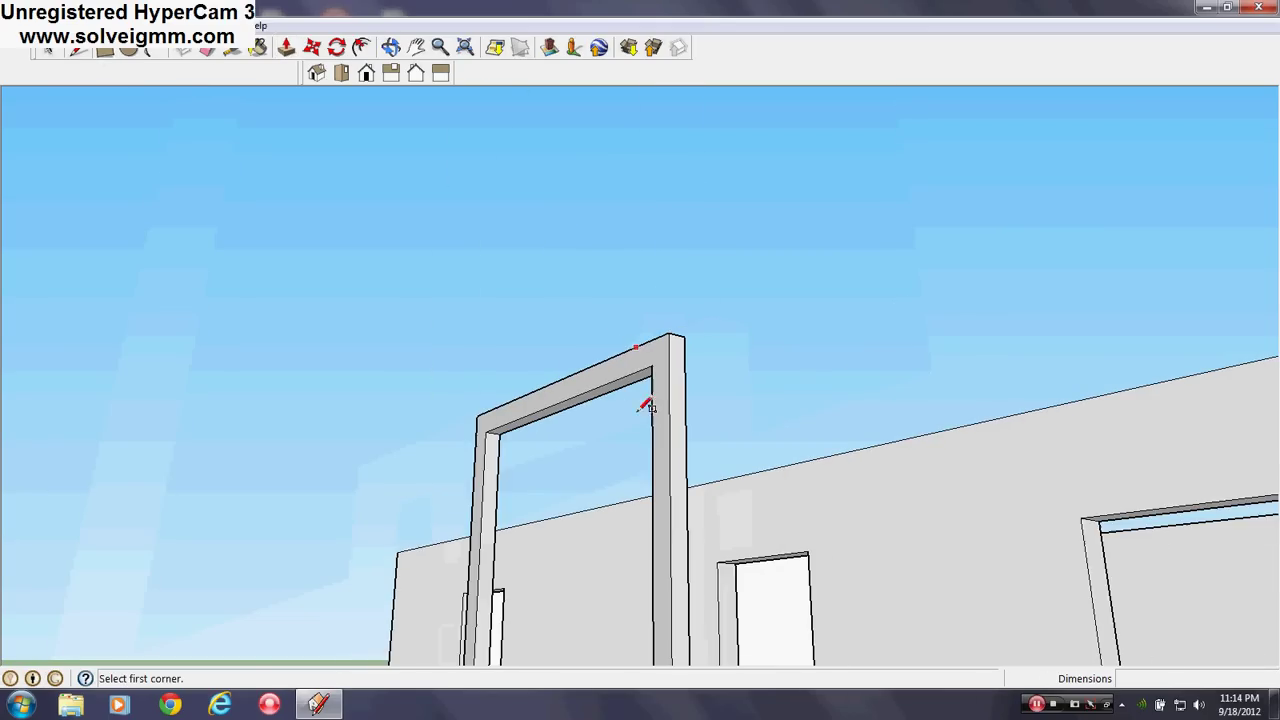
scroll(672, 438, down, 4)
scroll(650, 622, up, 1)
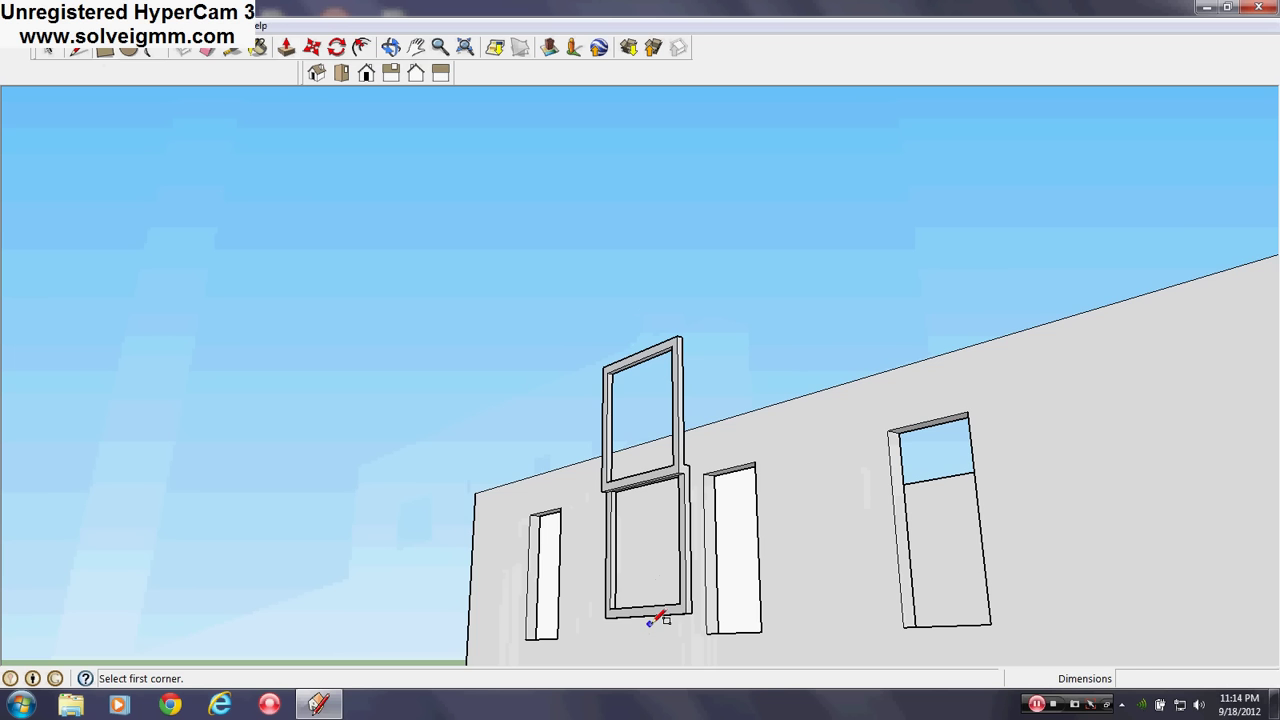
middle_drag(668, 462, 657, 529)
scroll(663, 583, down, 1)
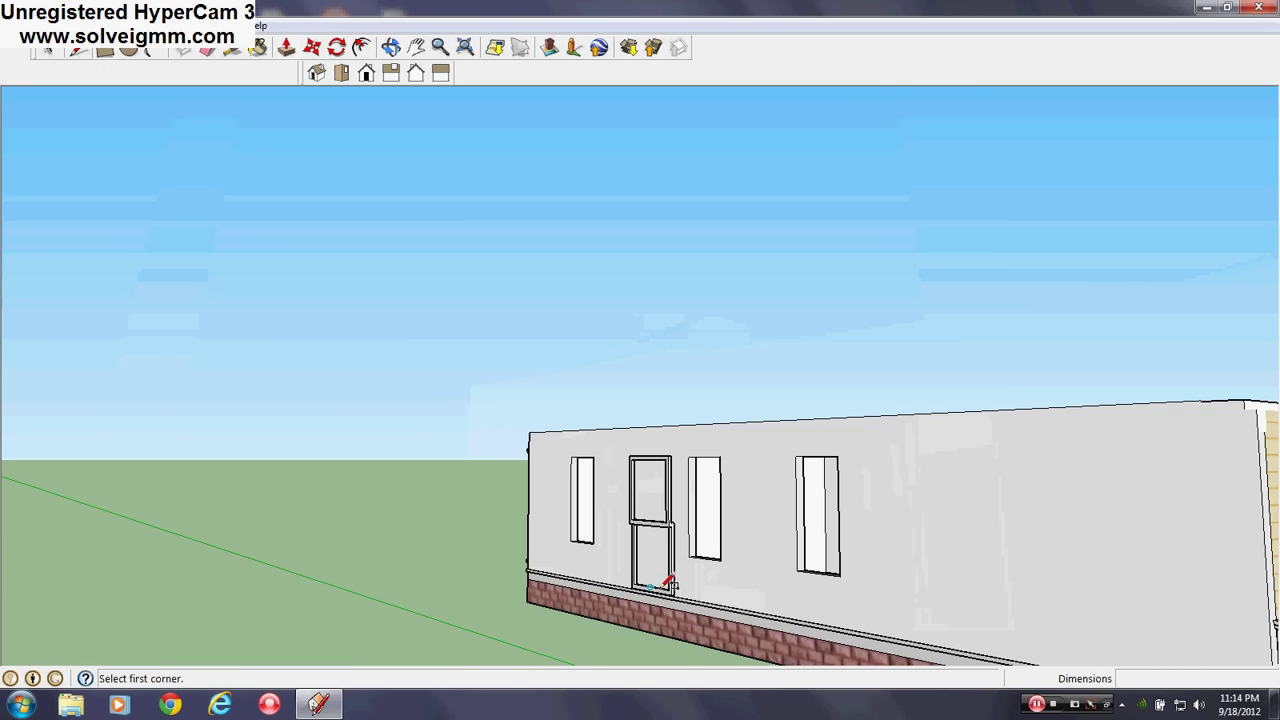
scroll(660, 588, up, 3)
middle_drag(660, 588, 688, 626)
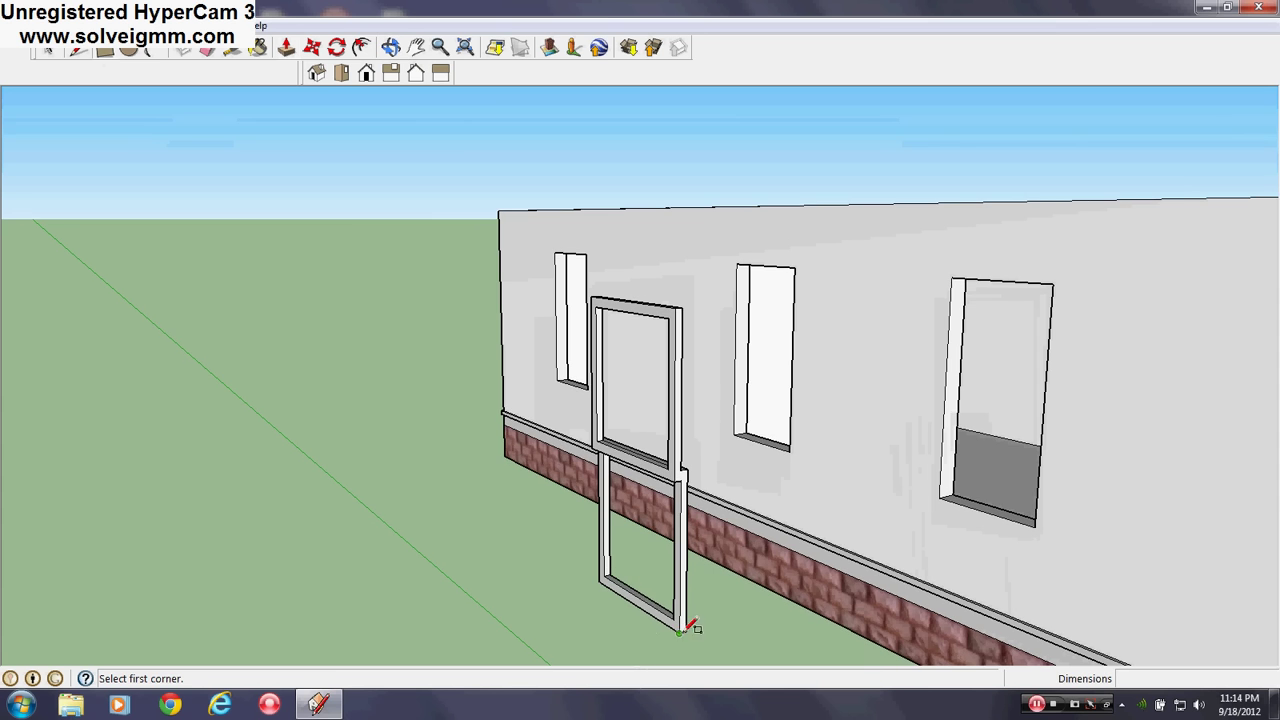
scroll(666, 466, up, 2)
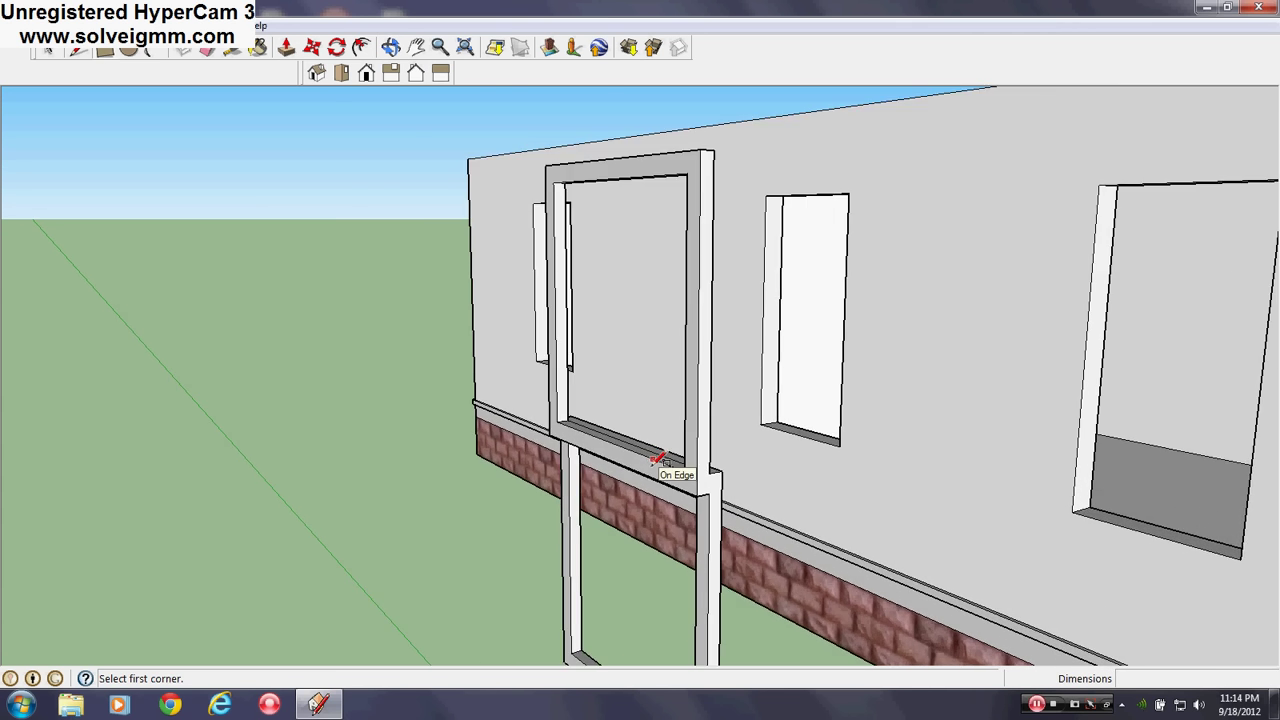
middle_drag(666, 466, 757, 600)
scroll(774, 554, up, 2)
middle_drag(774, 554, 709, 524)
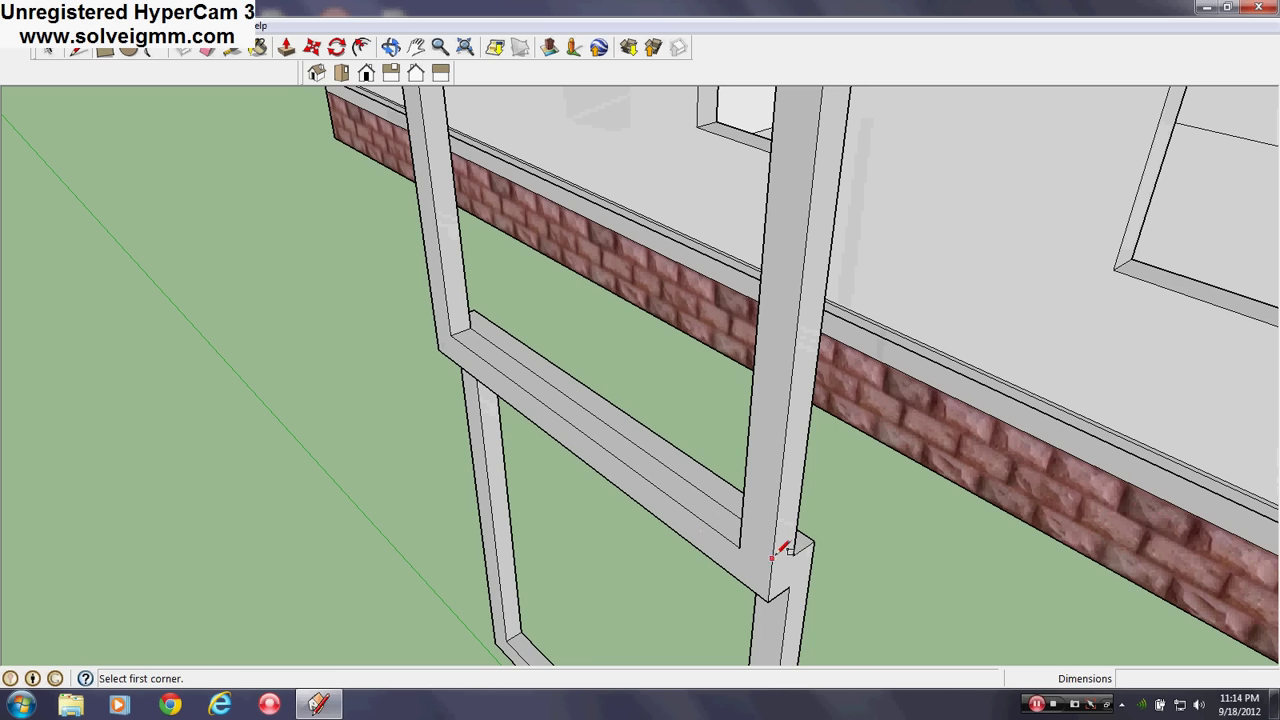
middle_drag(808, 566, 889, 549)
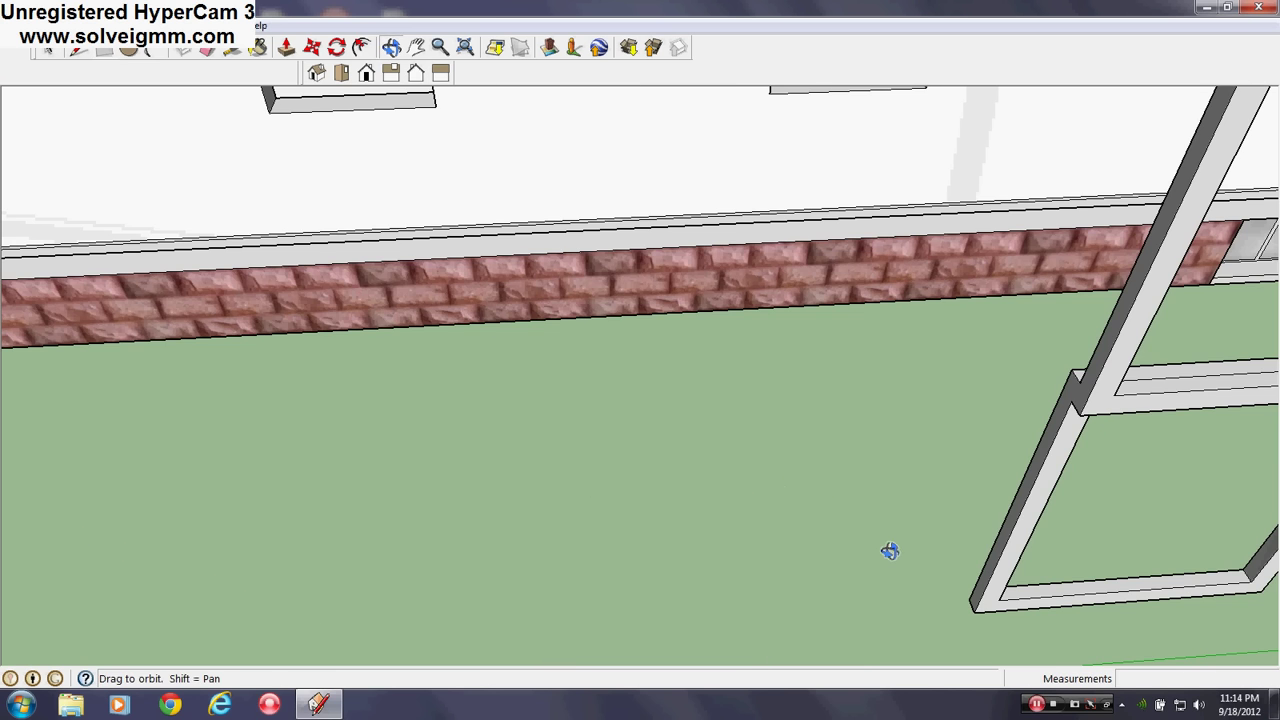
middle_drag(1078, 399, 720, 280)
scroll(700, 270, up, 2)
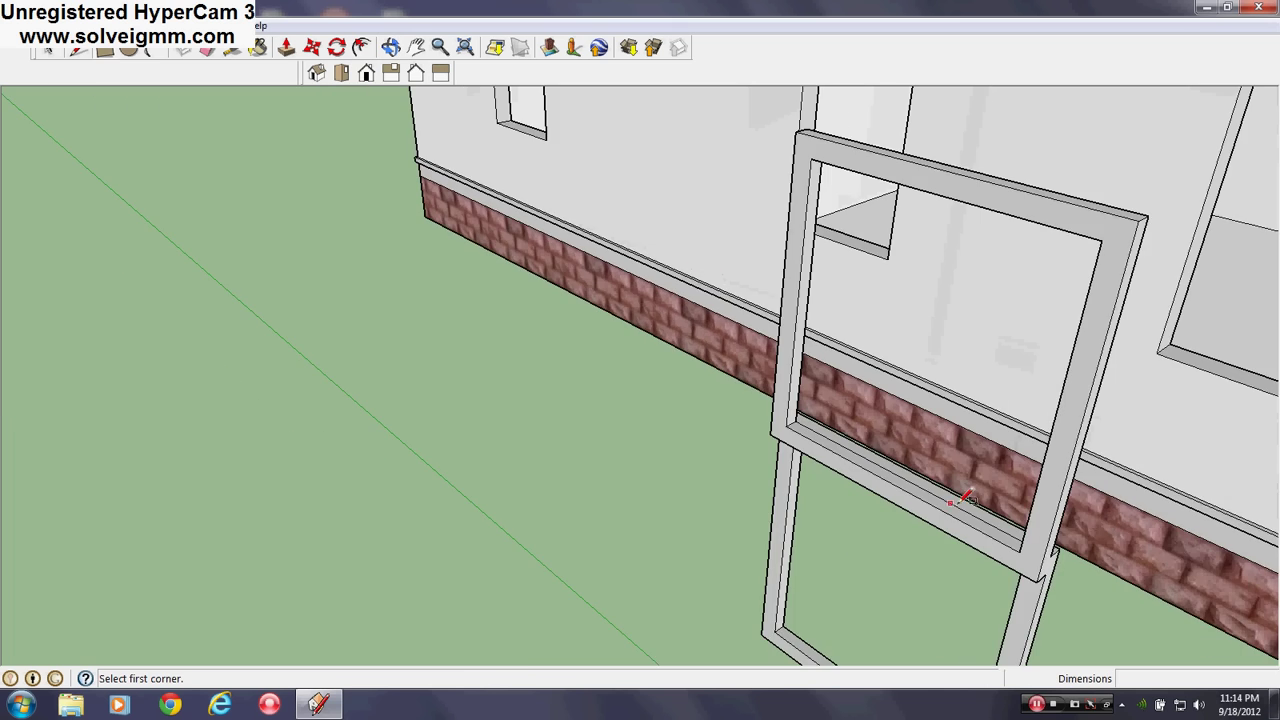
scroll(1040, 529, up, 3)
scroll(898, 478, up, 3)
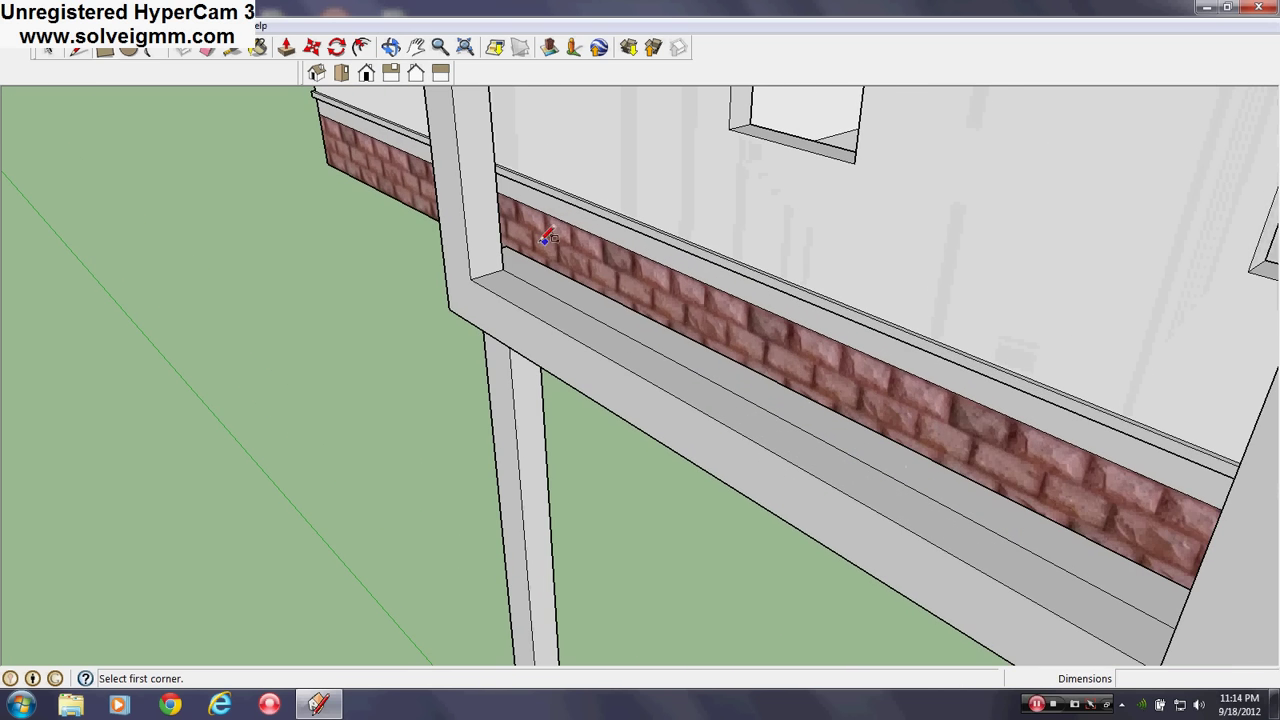
click(492, 271)
scroll(523, 449, down, 5)
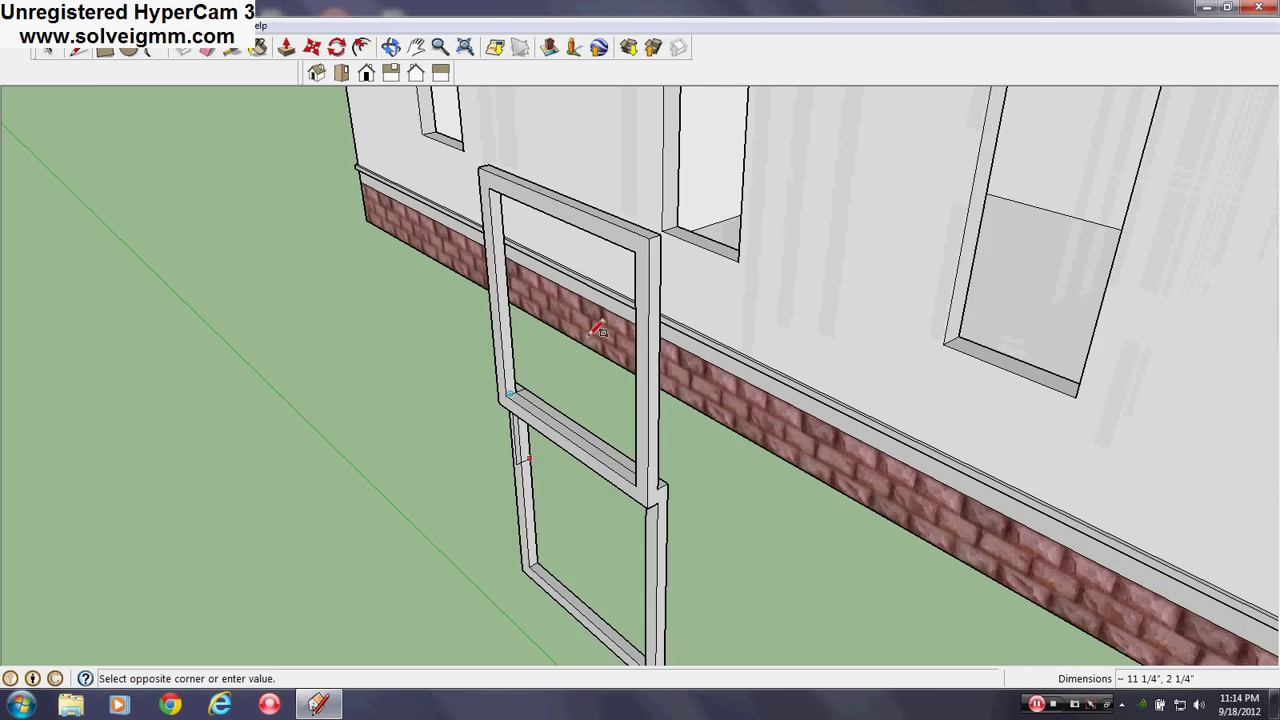
scroll(645, 230, up, 2)
middle_drag(650, 230, 1051, 160)
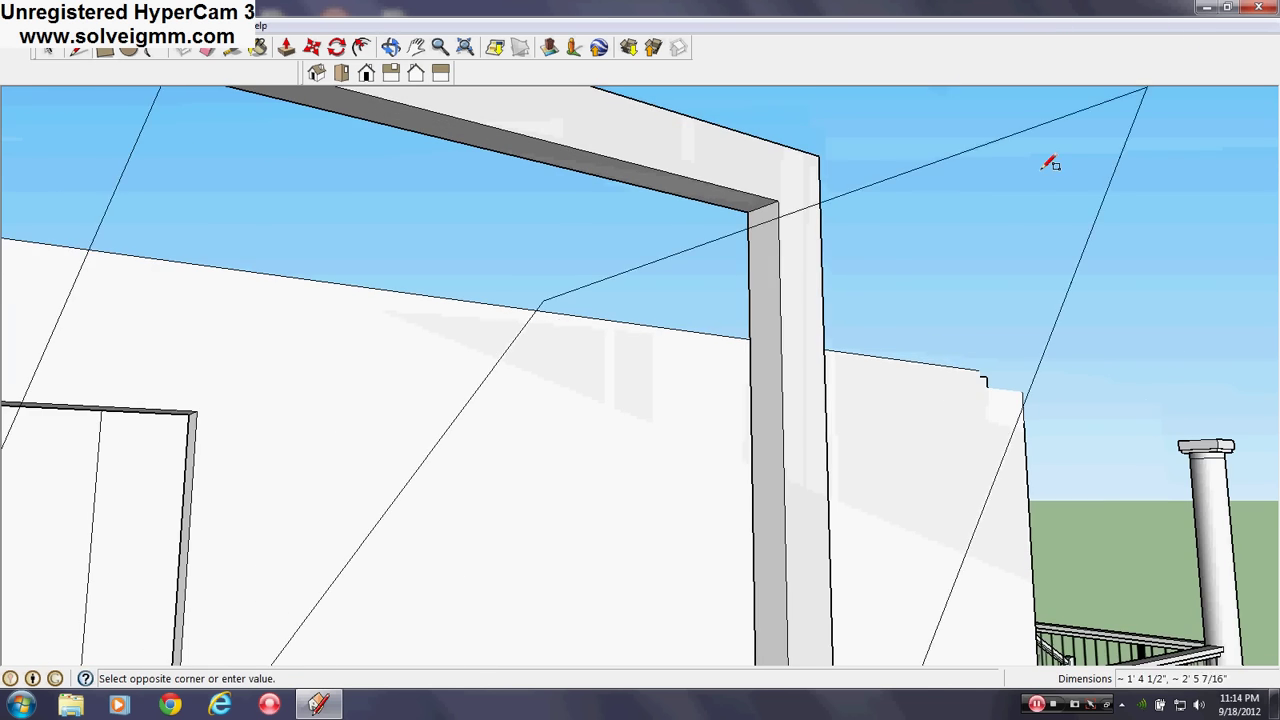
scroll(776, 210, down, 2)
click(774, 192)
scroll(776, 188, down, 3)
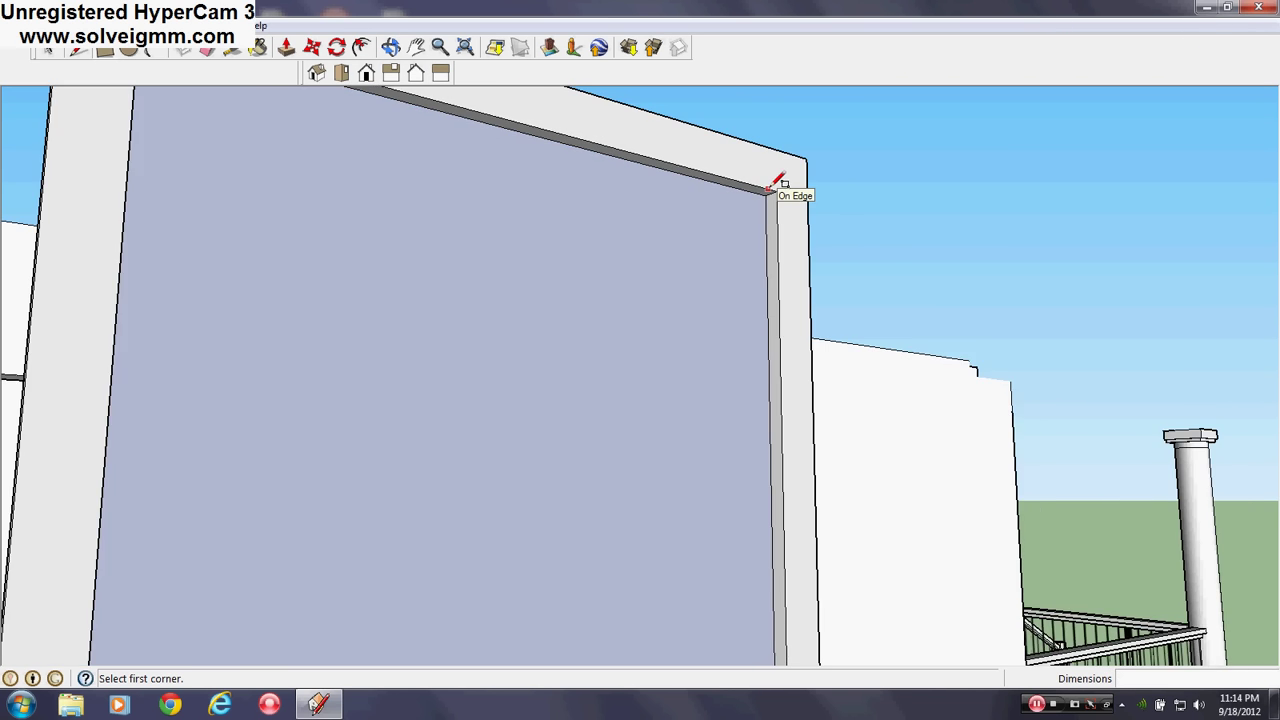
Step: Draw a glass pane rectangle between opposite inner corners of the lower sash's opening, midway through the frame's depth
scroll(785, 180, down, 3)
scroll(771, 466, up, 6)
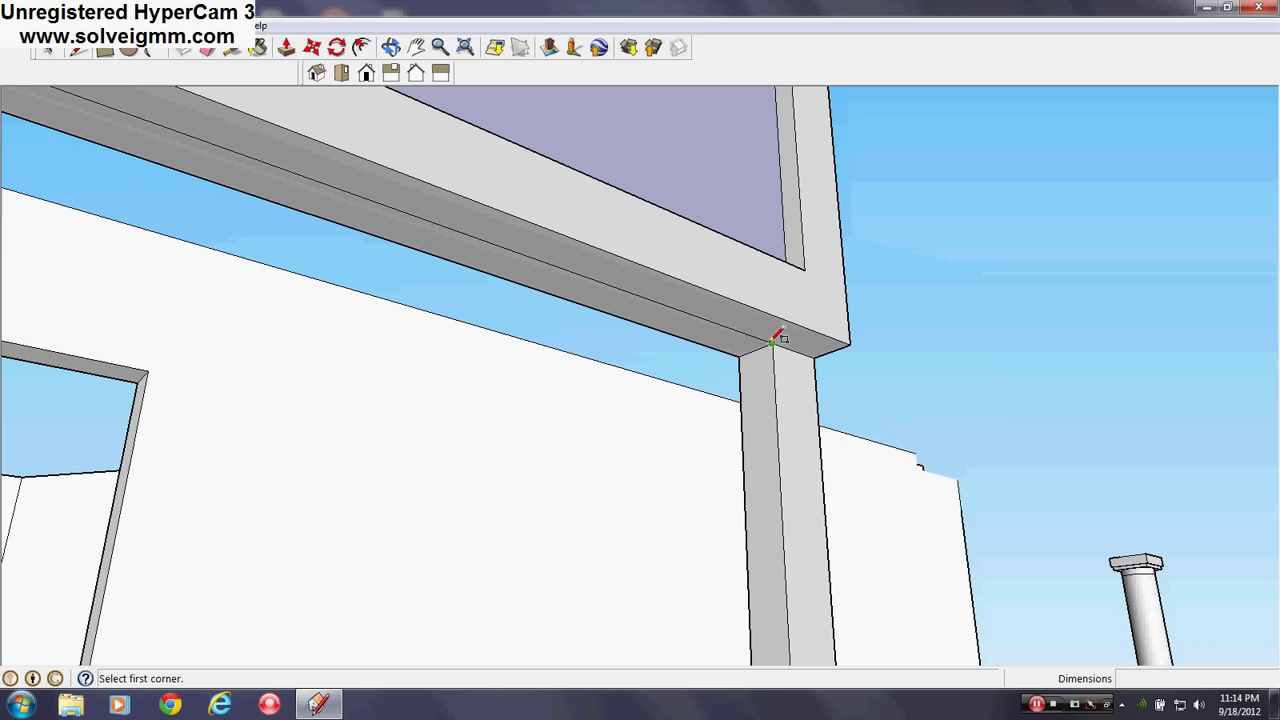
click(776, 340)
middle_drag(766, 329, 307, 590)
scroll(286, 567, up, 3)
click(301, 537)
scroll(442, 482, down, 6)
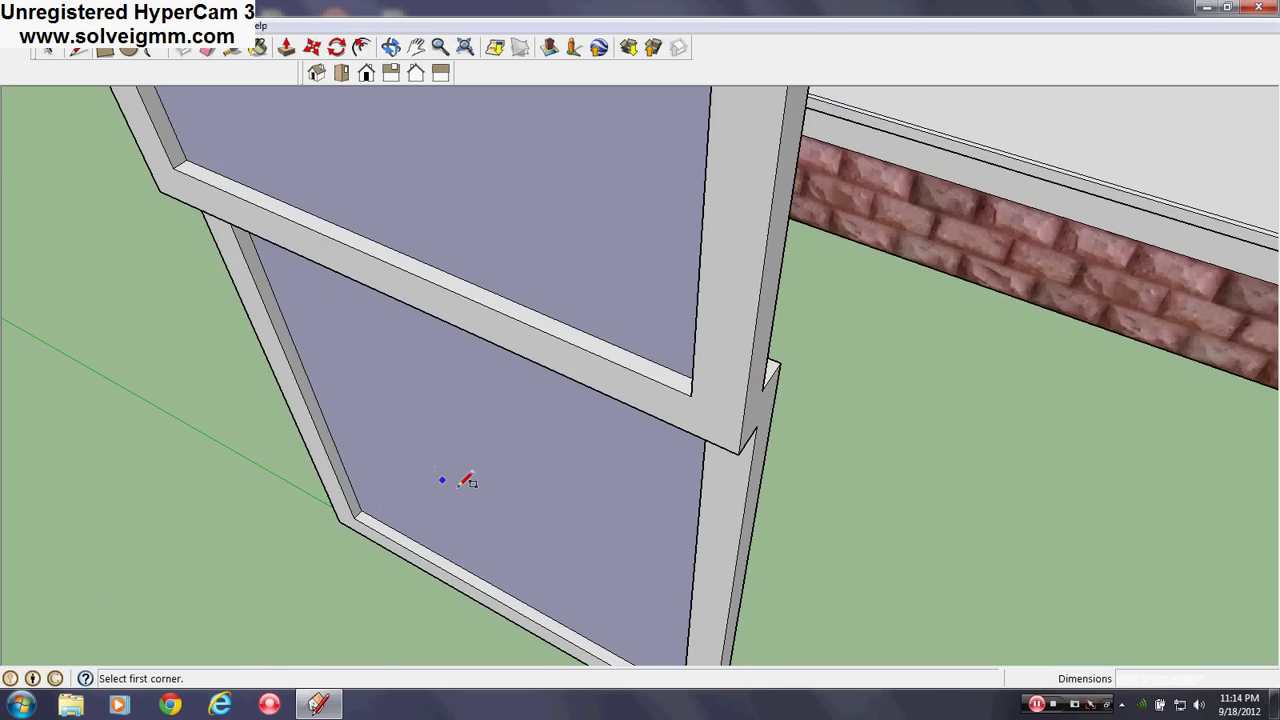
Step: Paint the front and back of both sash panes with the Color_001 material
middle_drag(485, 521, 455, 170)
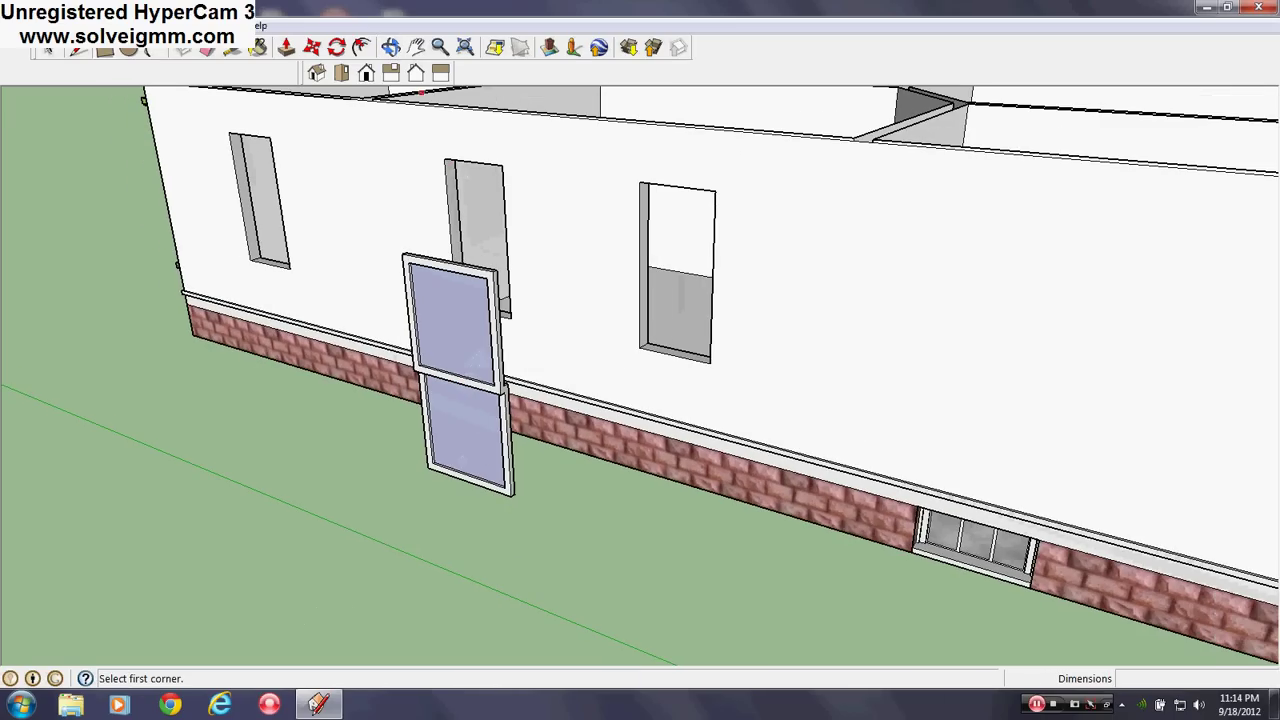
click(260, 48)
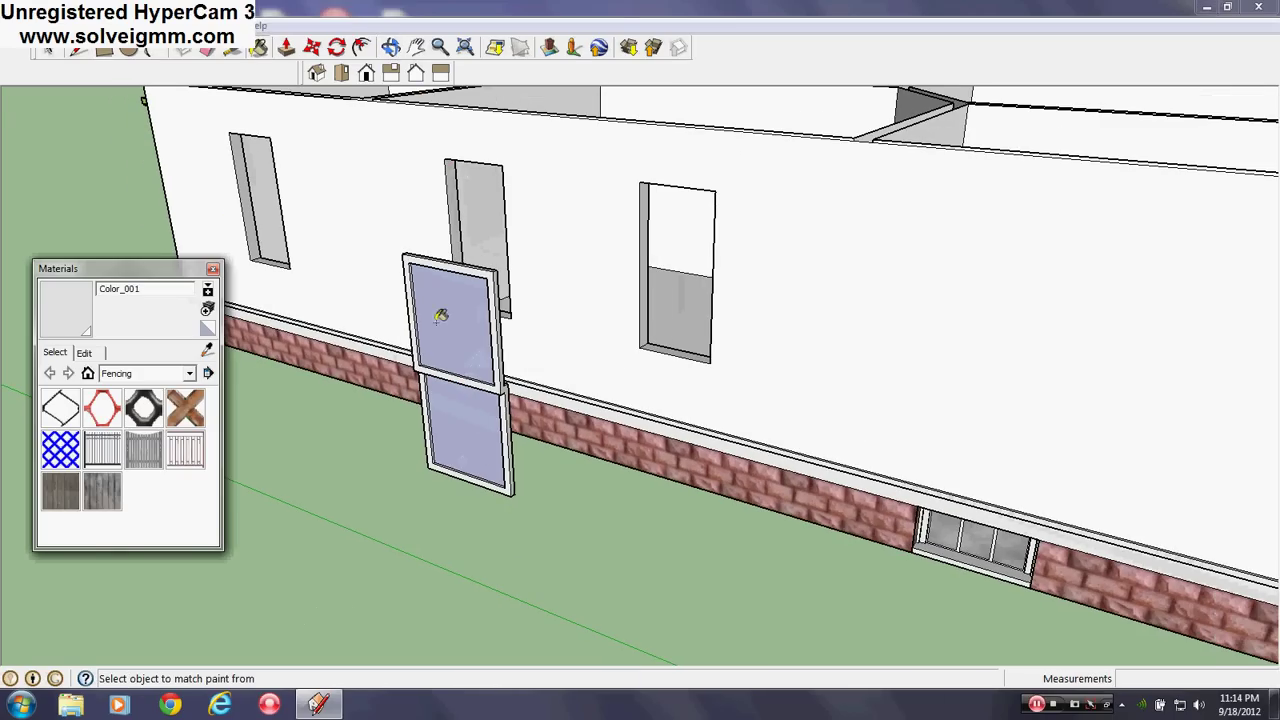
click(451, 363)
click(457, 420)
mouse_move(457, 420)
middle_down()
mouse_move(1080, 560)
mouse_move(830, 341)
mouse_move(949, 434)
middle_up()
click(990, 366)
click(985, 385)
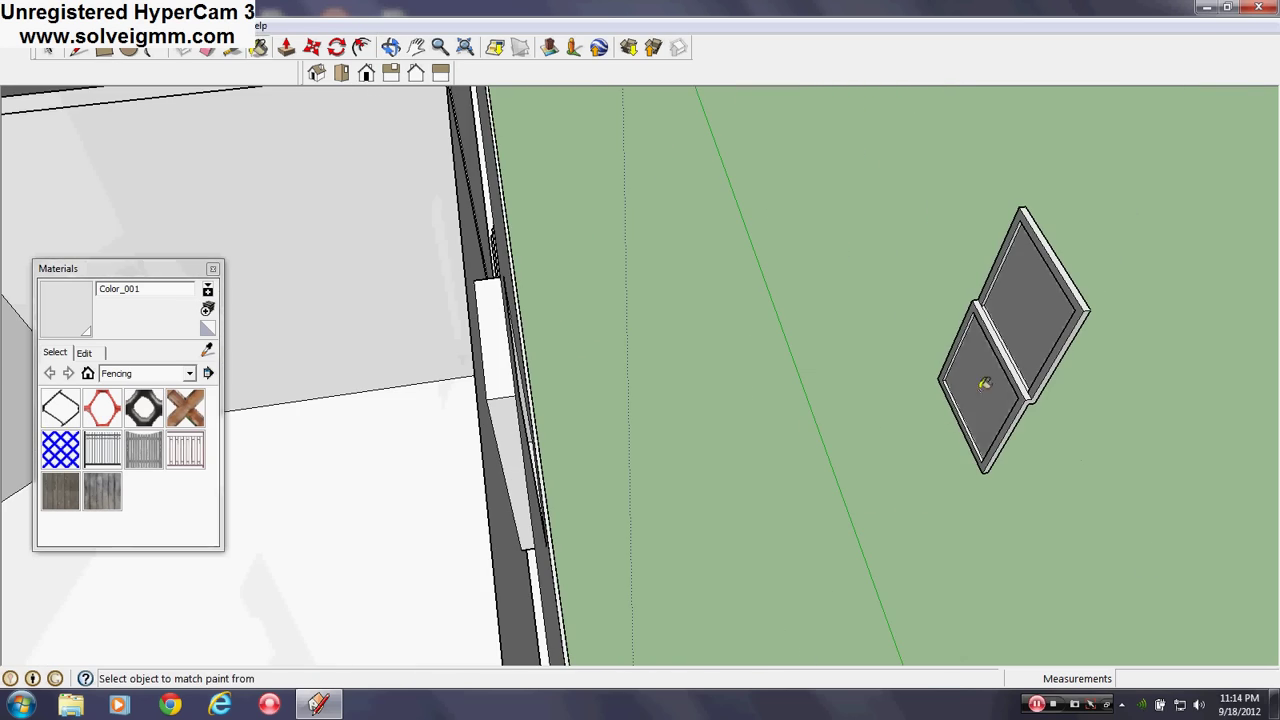
middle_drag(981, 388, 283, 317)
scroll(709, 511, down, 4)
middle_drag(709, 511, 383, 417)
middle_drag(662, 386, 803, 443)
scroll(756, 358, up, 3)
scroll(727, 457, up, 1)
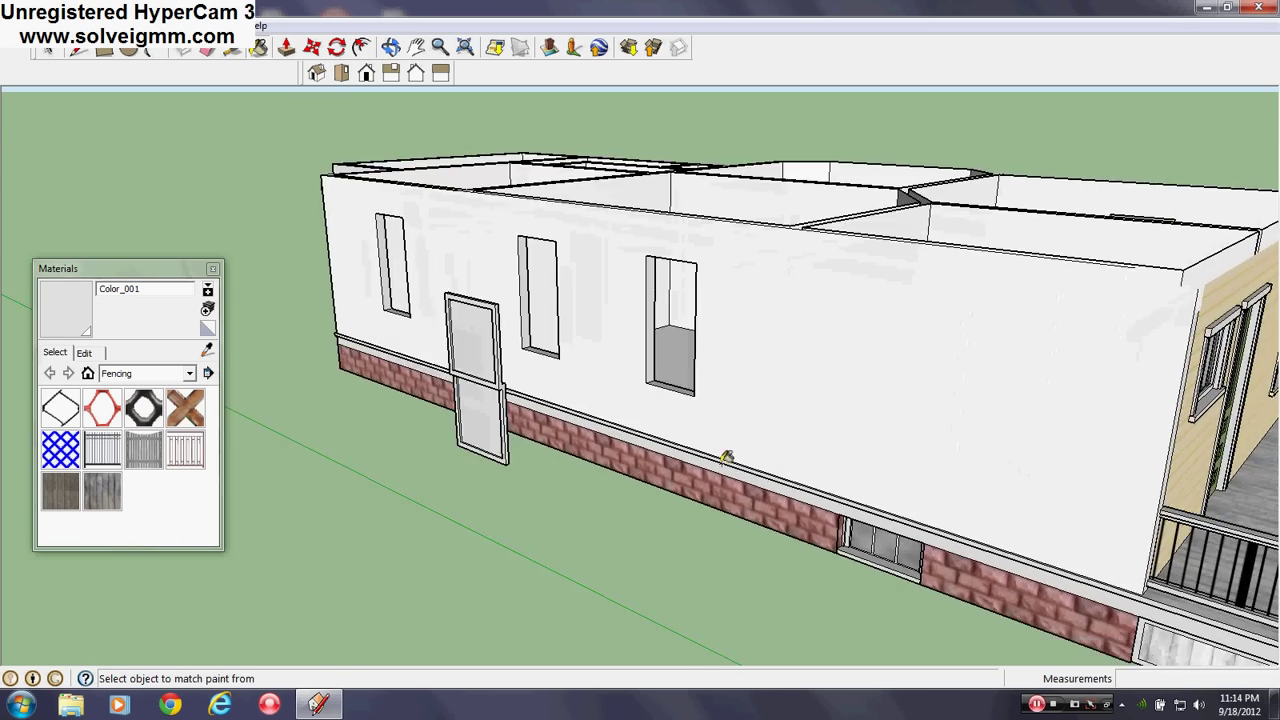
middle_drag(727, 457, 868, 442)
click(212, 268)
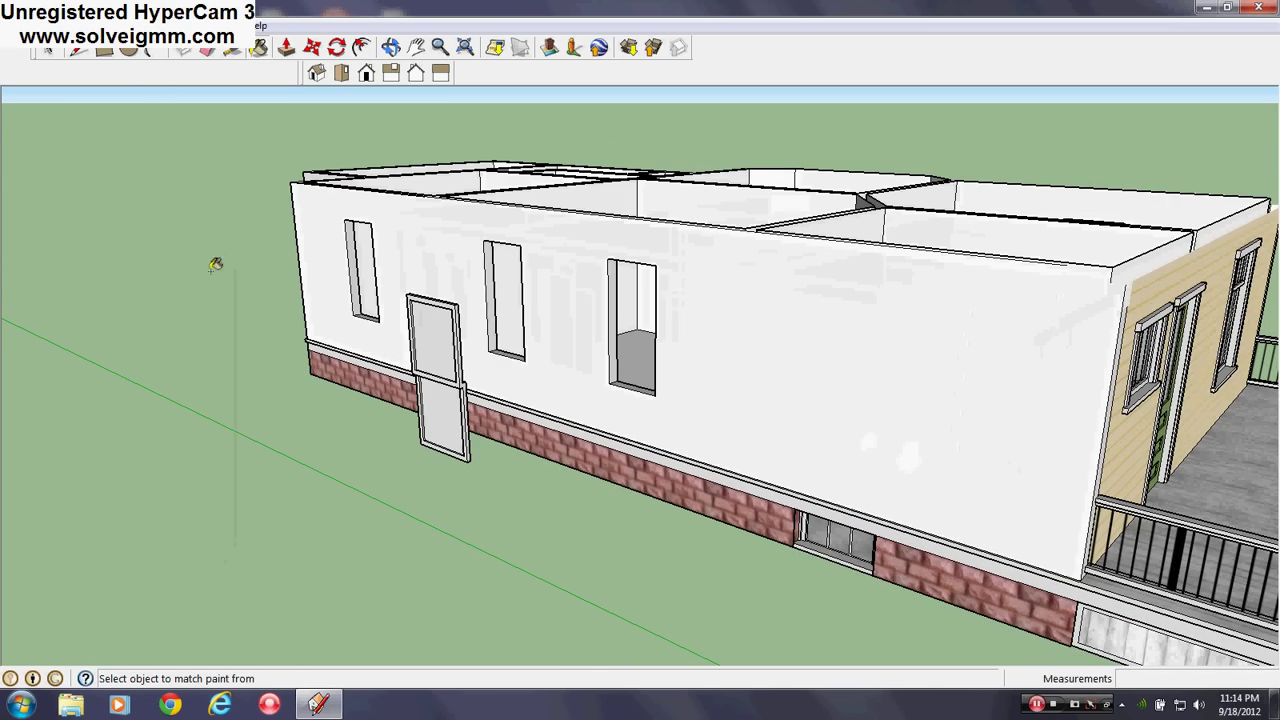
key(l)
mouse_move(1018, 458)
middle_down()
mouse_move(846, 443)
mouse_move(946, 420)
mouse_move(557, 320)
middle_up()
scroll(462, 316, up, 2)
middle_drag(461, 319, 769, 373)
scroll(762, 400, down, 4)
scroll(760, 397, up, 1)
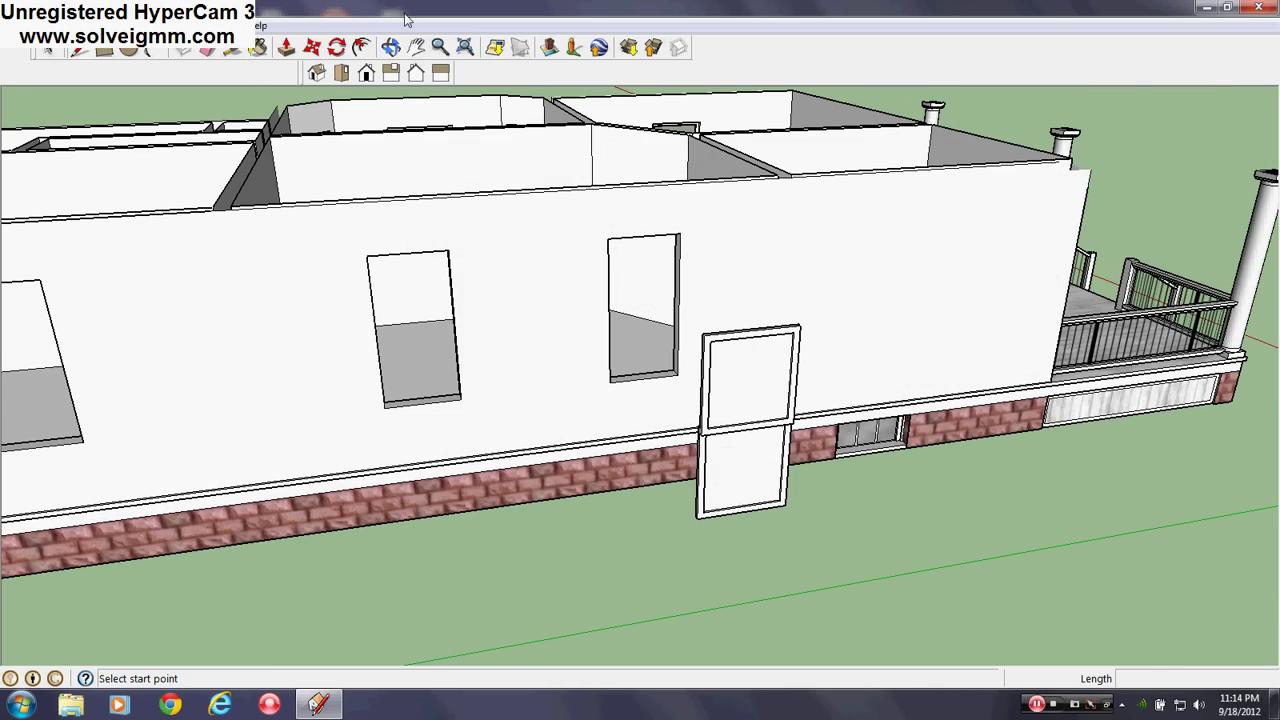
Step: Offset the outlines of the upper and lower sash panes 0.5" inward to form a thin glass border
click(362, 47)
click(762, 364)
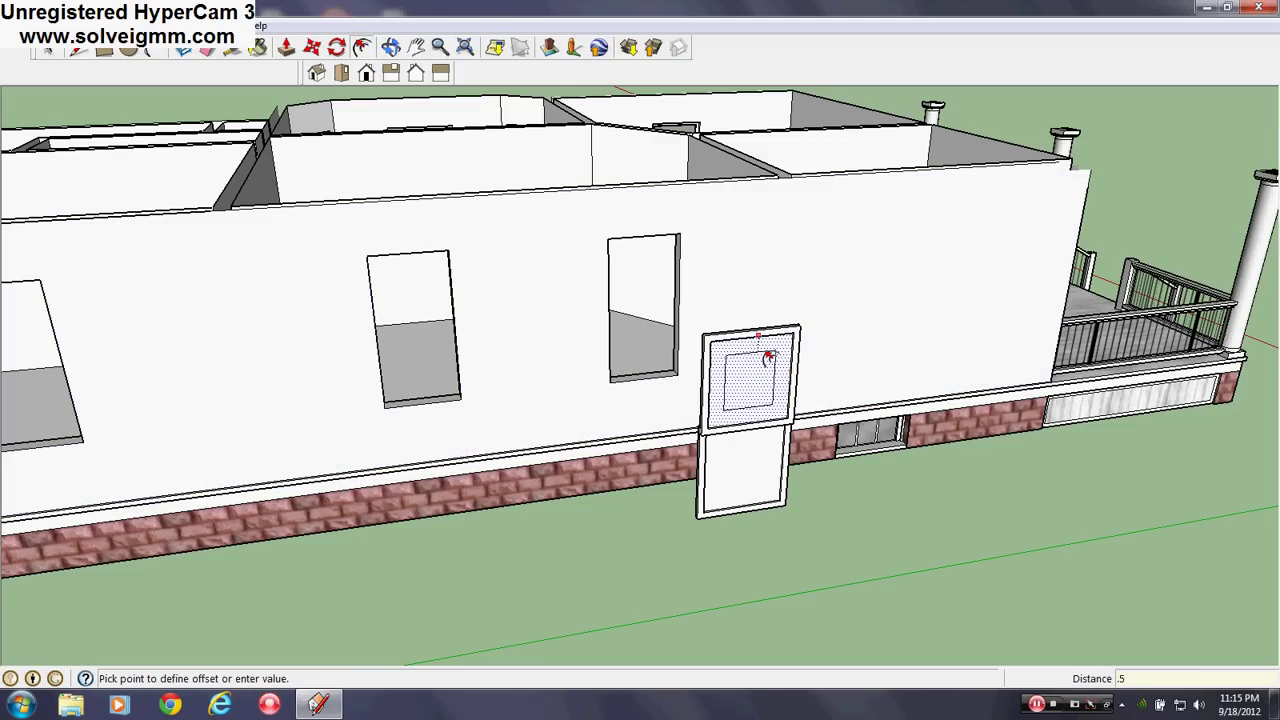
key(Return)
scroll(746, 451, up, 4)
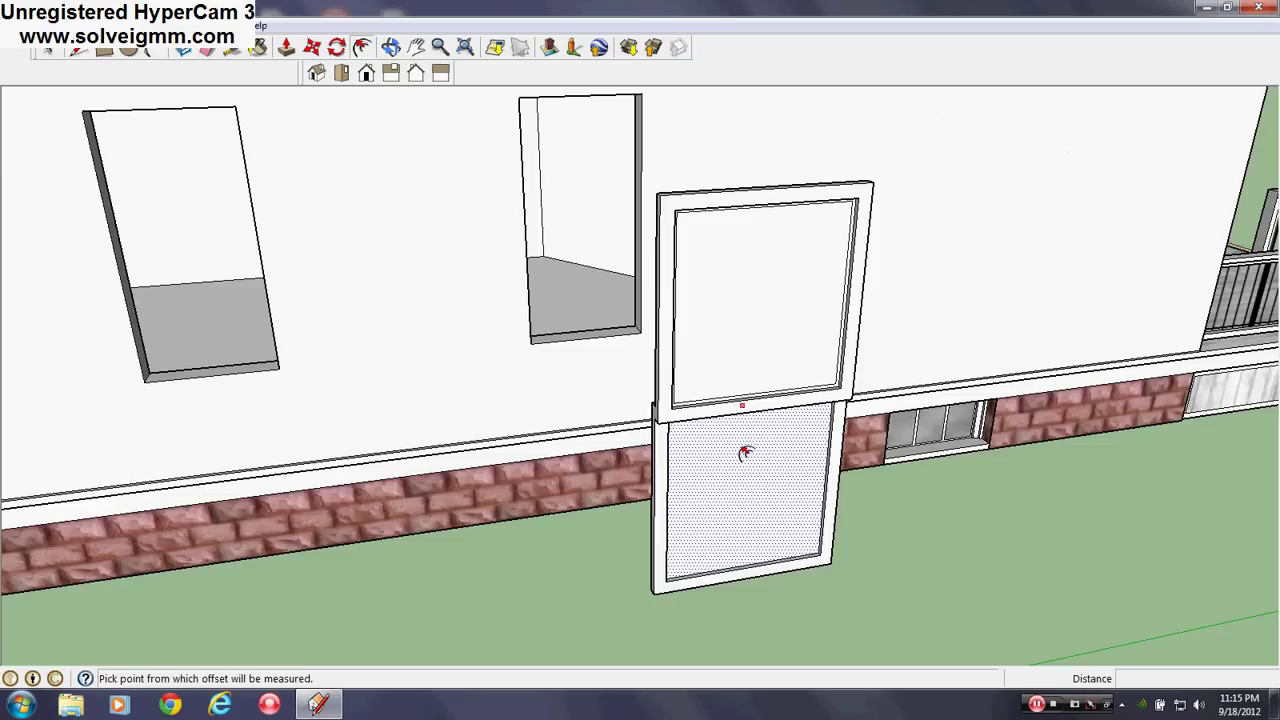
middle_drag(746, 451, 534, 243)
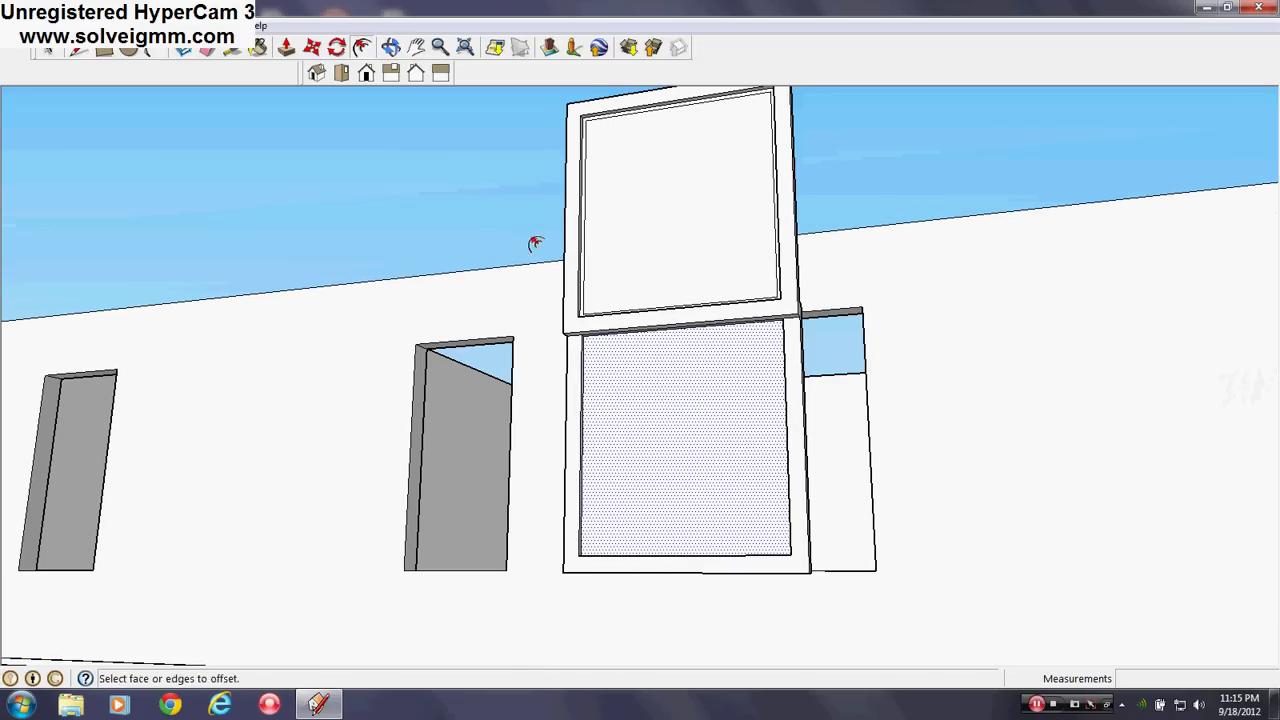
double_click(687, 370)
Step: Sample the Translucent_Glass_Sky material from the outside glass of an existing house window
click(258, 47)
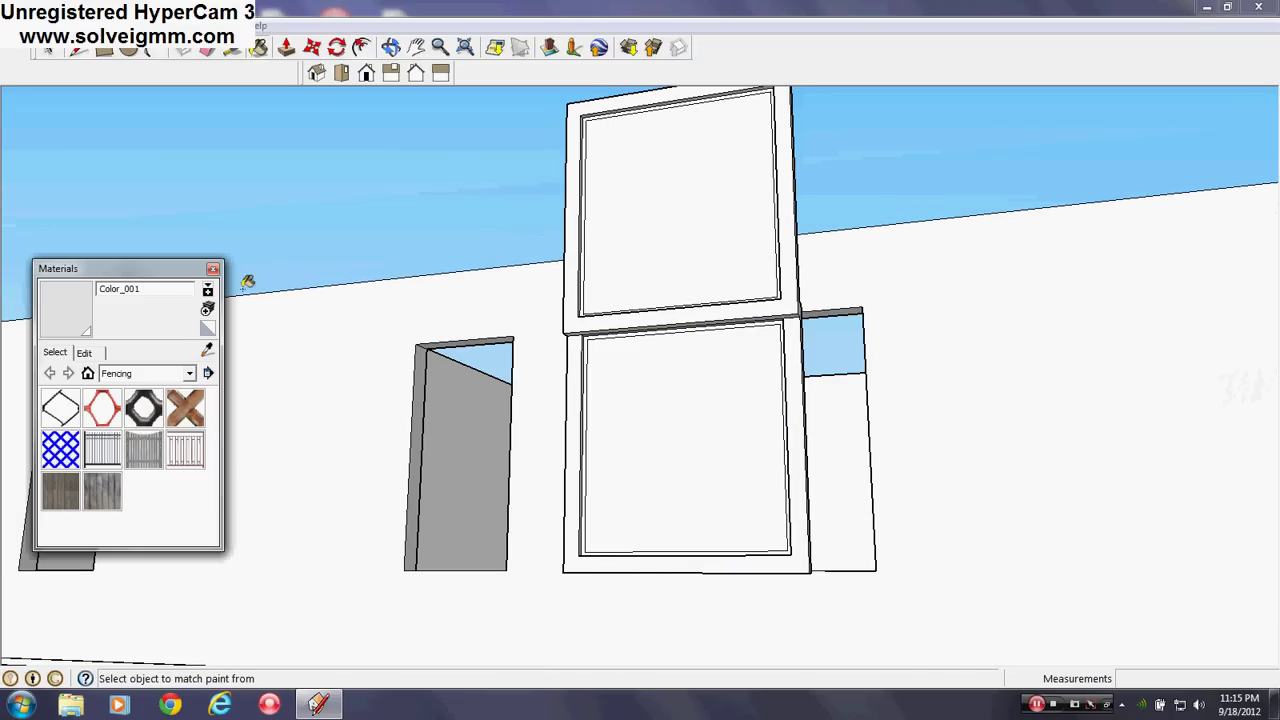
scroll(526, 443, down, 5)
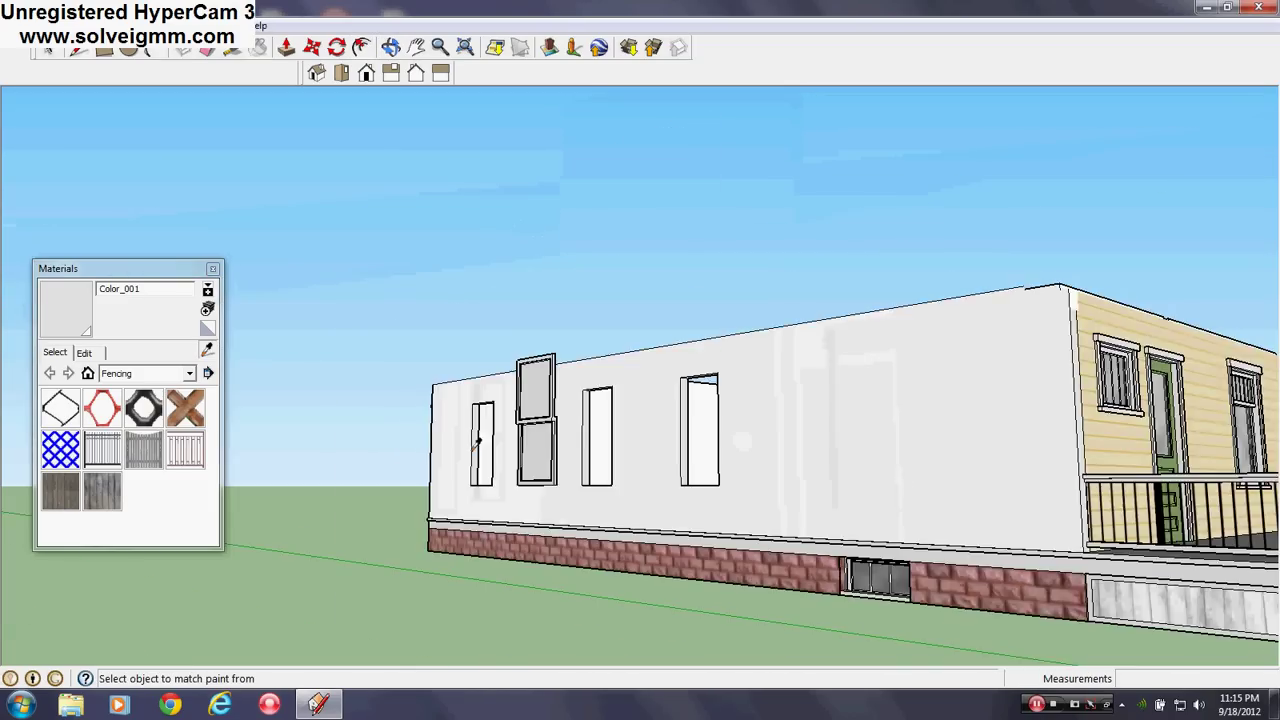
mouse_move(526, 443)
middle_down()
mouse_move(177, 603)
mouse_move(620, 368)
middle_up()
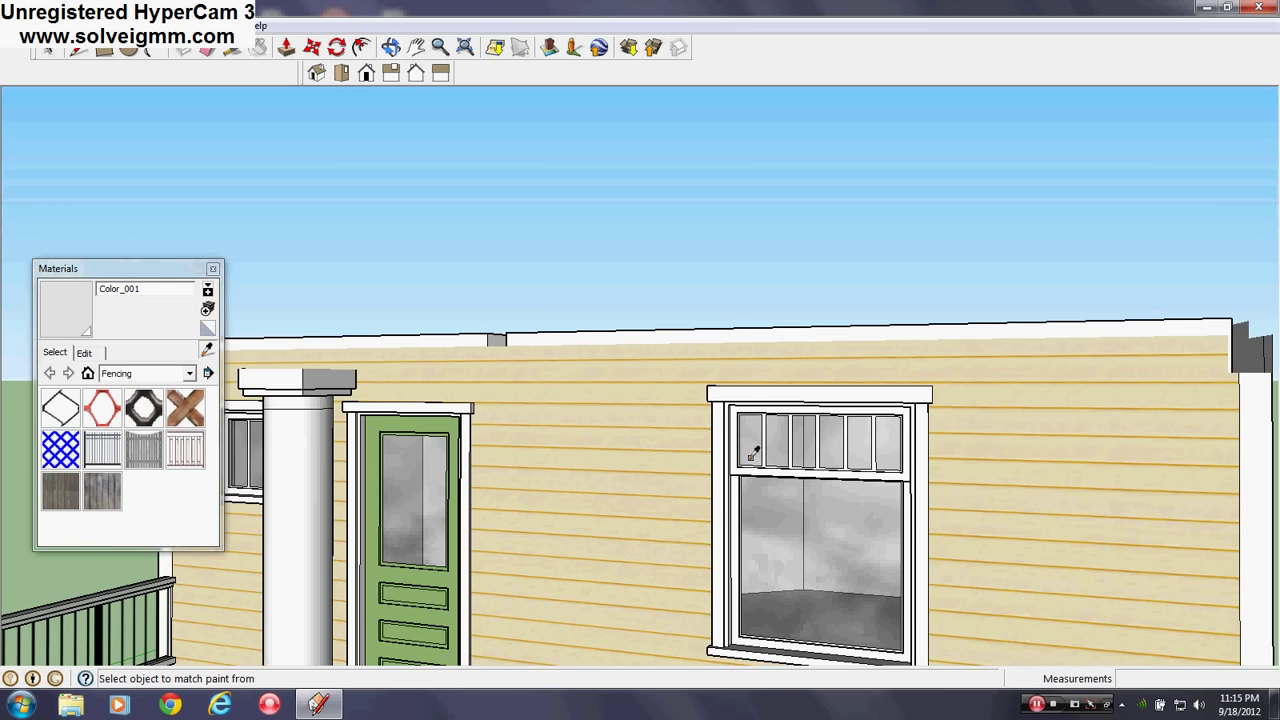
middle_drag(757, 452, 726, 484)
scroll(733, 440, down, 5)
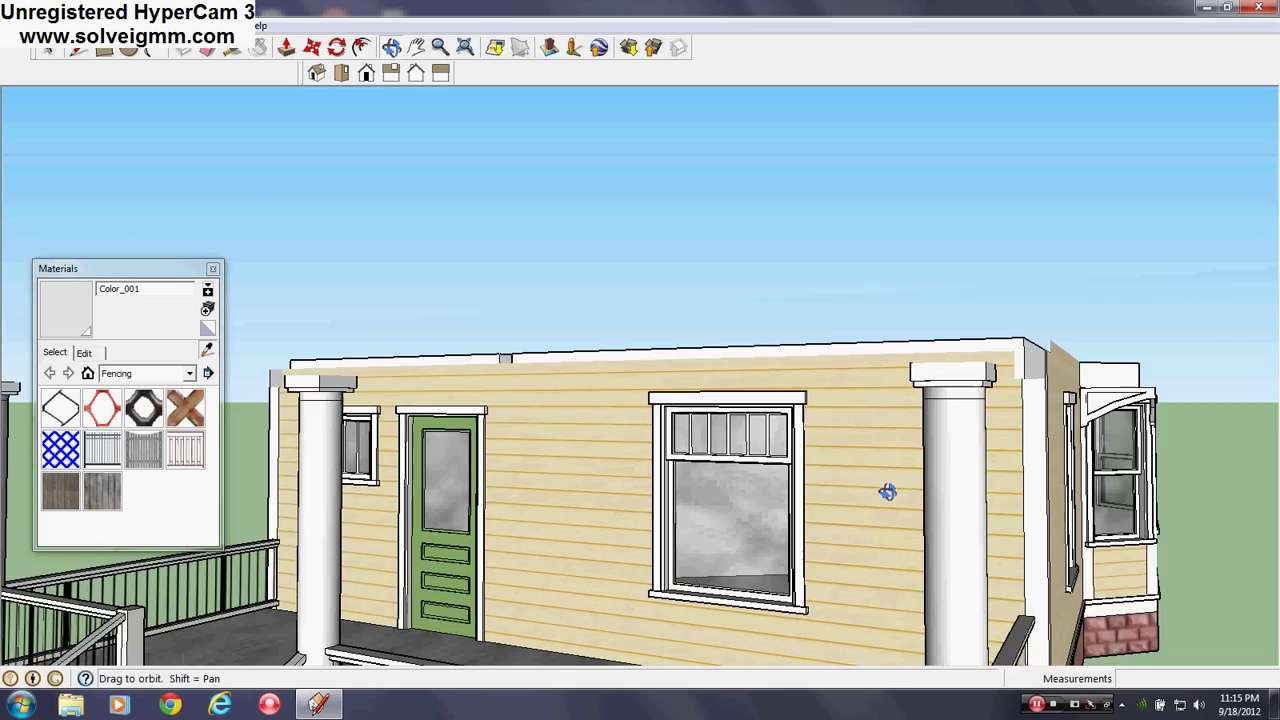
middle_drag(733, 440, 585, 460)
scroll(898, 474, up, 8)
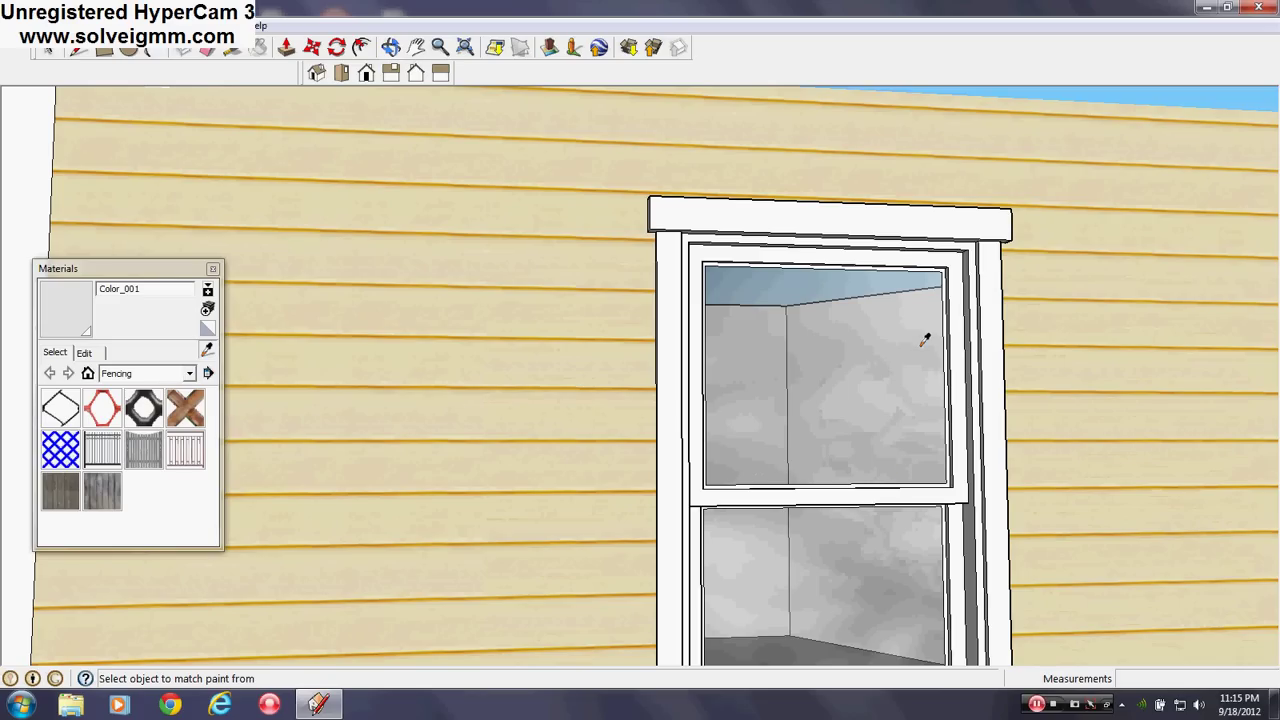
scroll(924, 340, down, 5)
middle_drag(924, 340, 734, 357)
click(899, 395)
Step: Paint the outside faces of the upper and lower sash panes with the sampled Translucent_Glass_Sky material
scroll(380, 452, down, 3)
scroll(380, 452, up, 5)
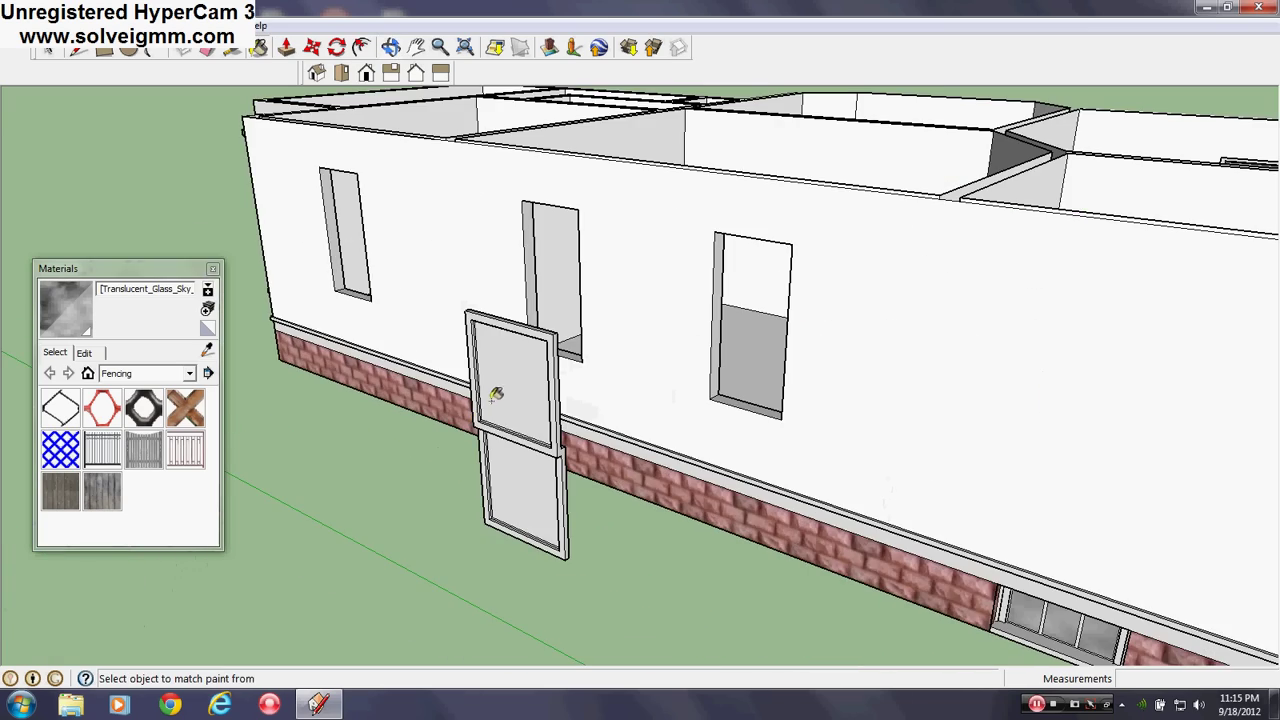
click(502, 390)
click(515, 472)
mouse_move(515, 472)
middle_down()
mouse_move(600, 371)
mouse_move(429, 414)
mouse_move(493, 360)
middle_up()
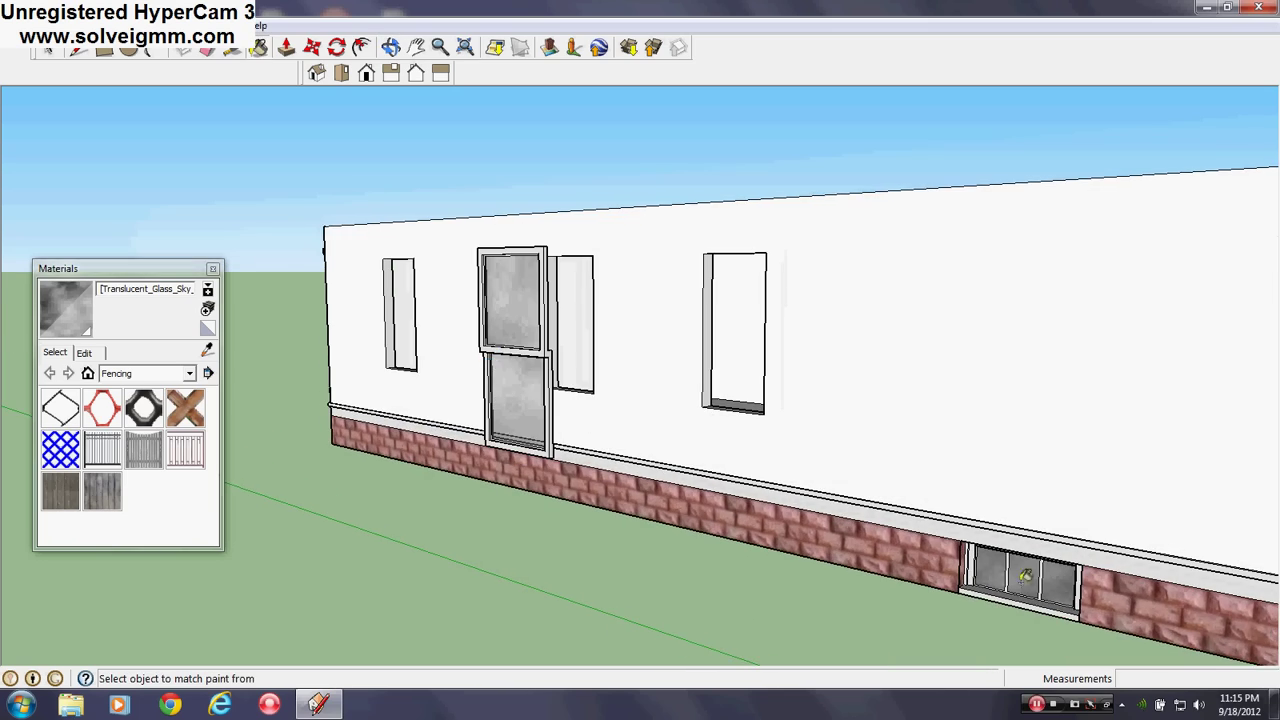
Step: Sample the Translucent_Glass_Gray material from the room side of the front window's glass
scroll(1025, 575, down, 3)
middle_drag(1025, 575, 748, 240)
scroll(957, 424, down, 3)
scroll(880, 470, up, 3)
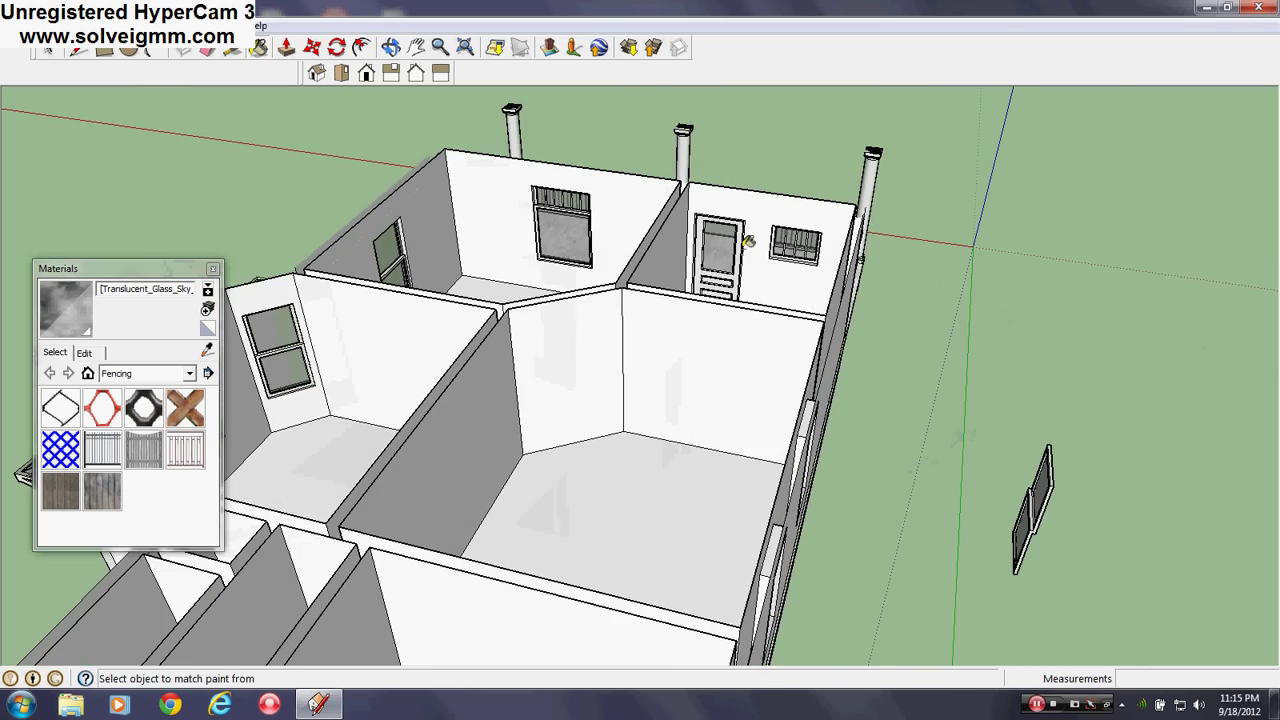
scroll(748, 240, up, 3)
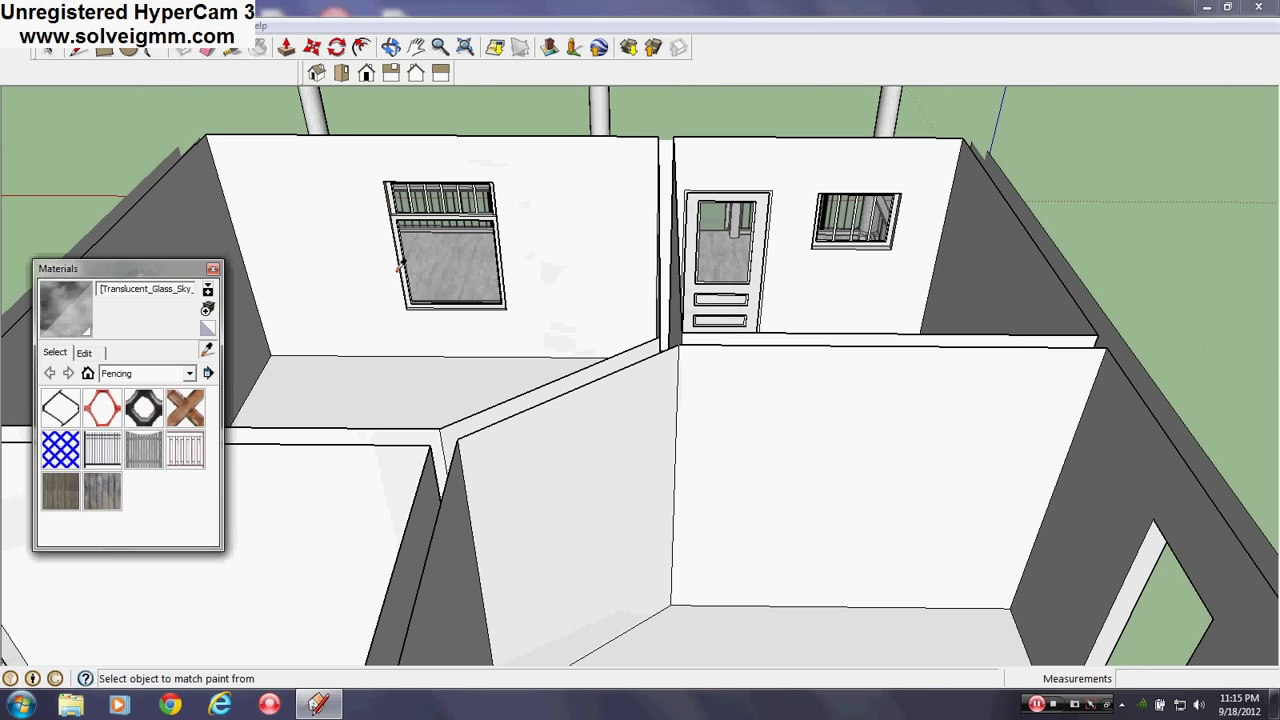
click(428, 243)
Step: Paint the inside faces of both sash panes with Translucent_Glass_Gray, check the window from outside and close the materials window
mouse_move(428, 243)
middle_down()
mouse_move(334, 294)
mouse_move(598, 303)
middle_up()
scroll(860, 310, up, 6)
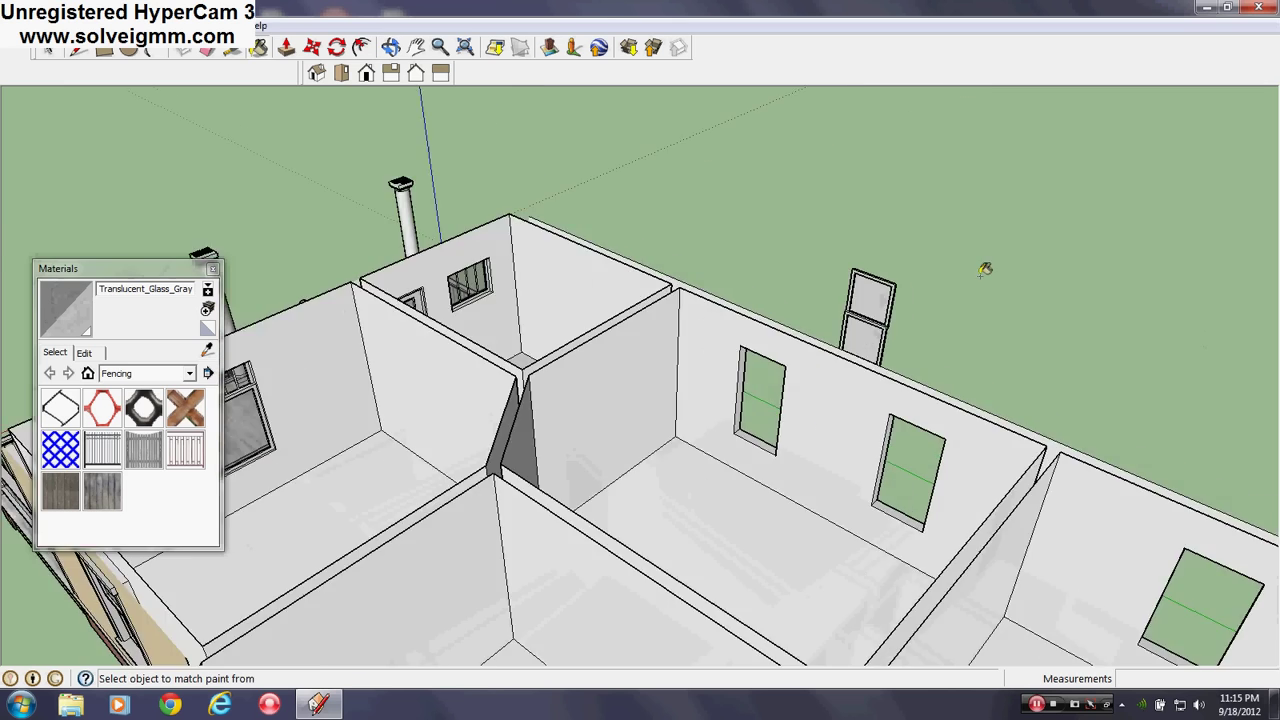
scroll(824, 362, up, 3)
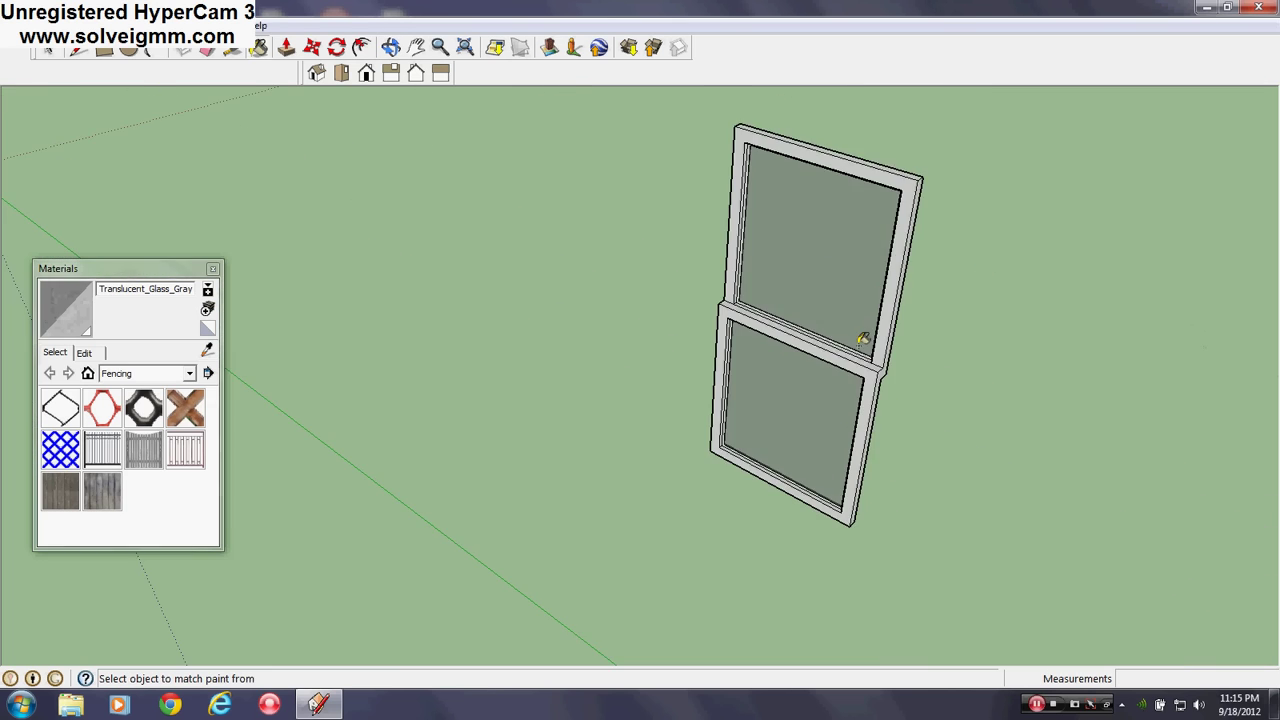
mouse_move(854, 337)
middle_down()
mouse_move(840, 234)
mouse_move(760, 289)
mouse_move(762, 148)
mouse_move(109, 171)
mouse_move(745, 334)
mouse_move(586, 343)
mouse_move(840, 237)
mouse_move(880, 242)
mouse_move(6, 237)
mouse_move(615, 300)
mouse_move(746, 197)
mouse_move(1007, 305)
mouse_move(1137, 260)
mouse_move(1046, 269)
mouse_move(630, 380)
middle_up()
key(alt)
middle_drag(687, 436, 660, 420)
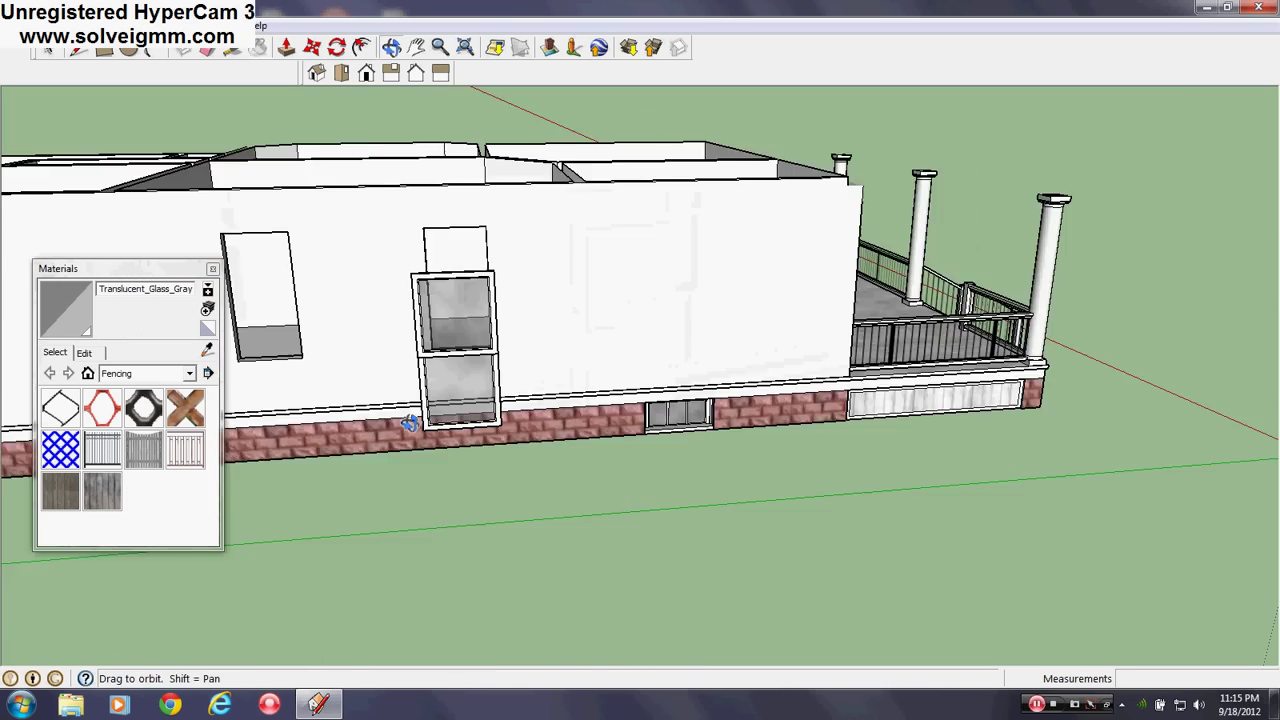
scroll(660, 420, down, 5)
scroll(508, 361, up, 6)
scroll(410, 360, up, 4)
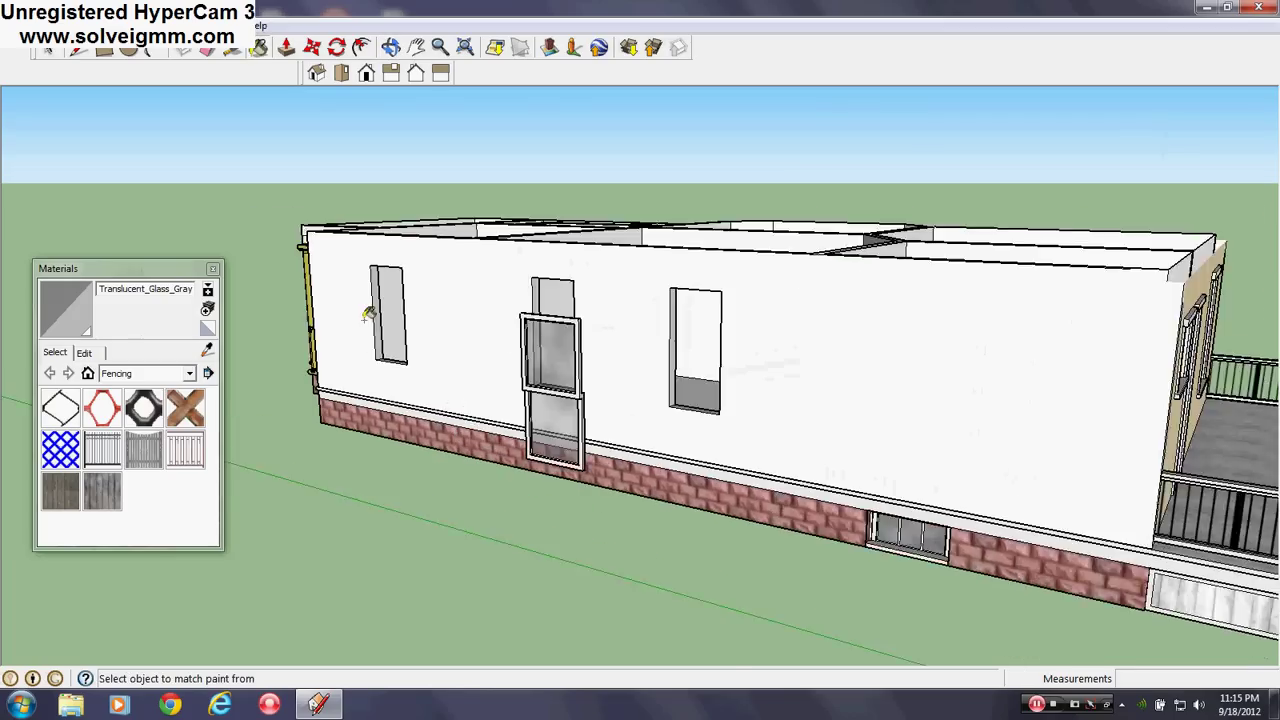
click(213, 270)
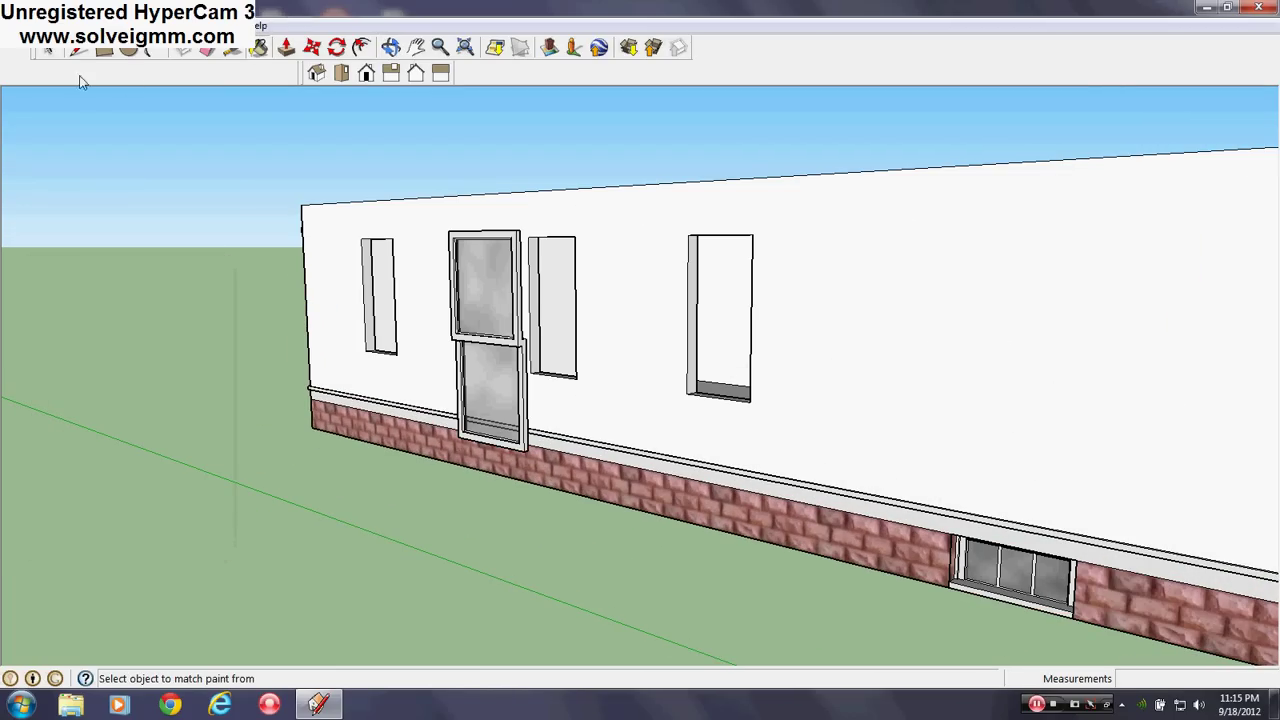
Step: Select all geometry connected to the two-sash window and make it a component named Window, replacing the existing definition
click(78, 48)
mouse_move(531, 394)
middle_down()
mouse_move(494, 363)
mouse_move(535, 405)
middle_up()
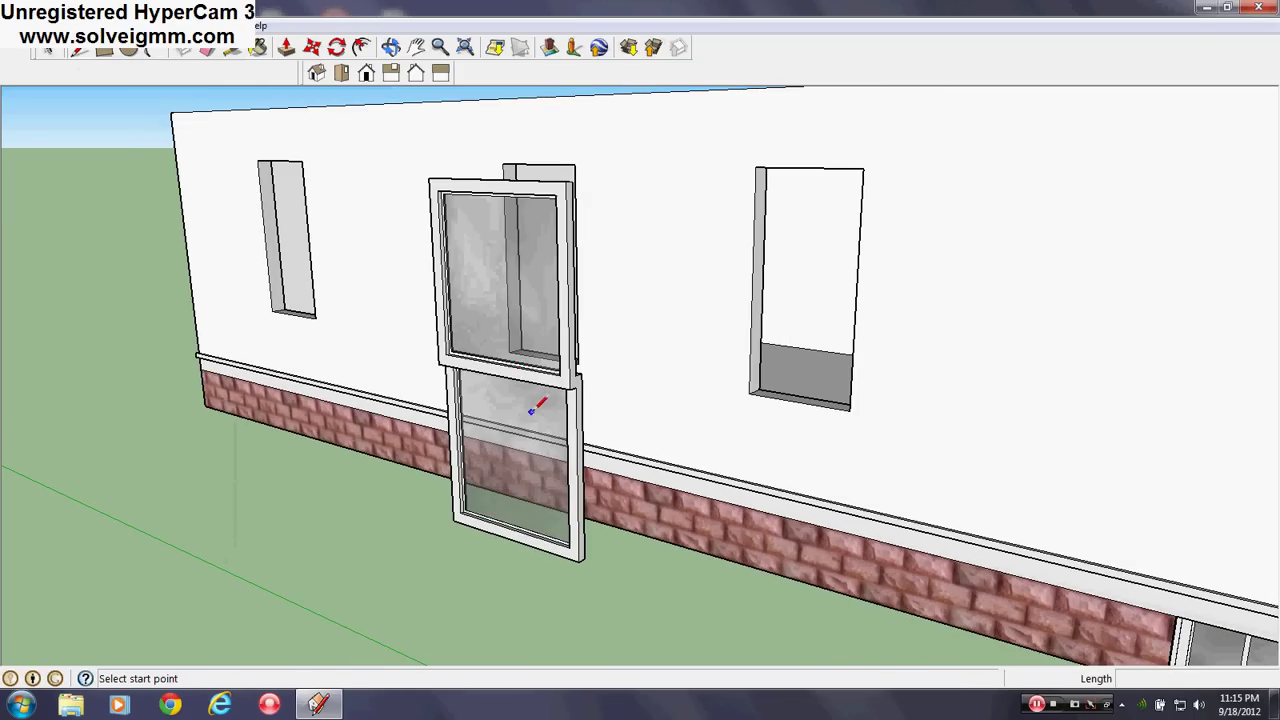
right_click(512, 304)
mouse_move(555, 377)
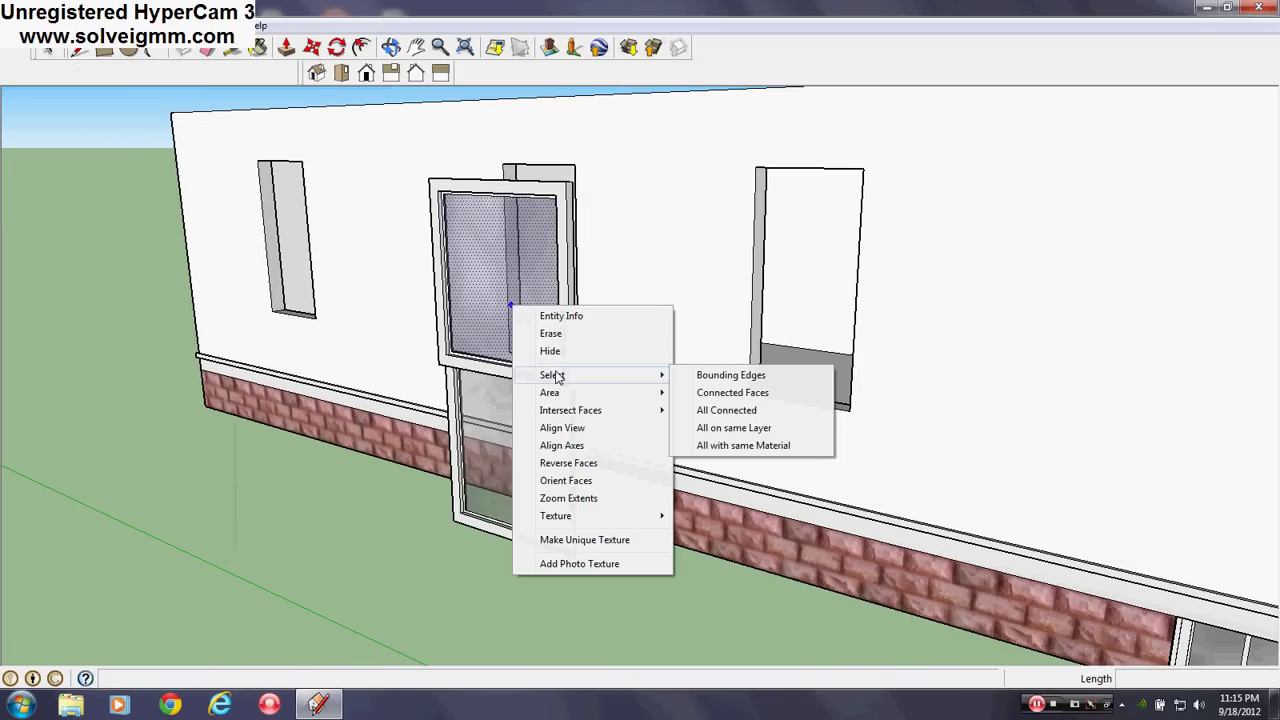
click(718, 416)
middle_drag(718, 416, 567, 423)
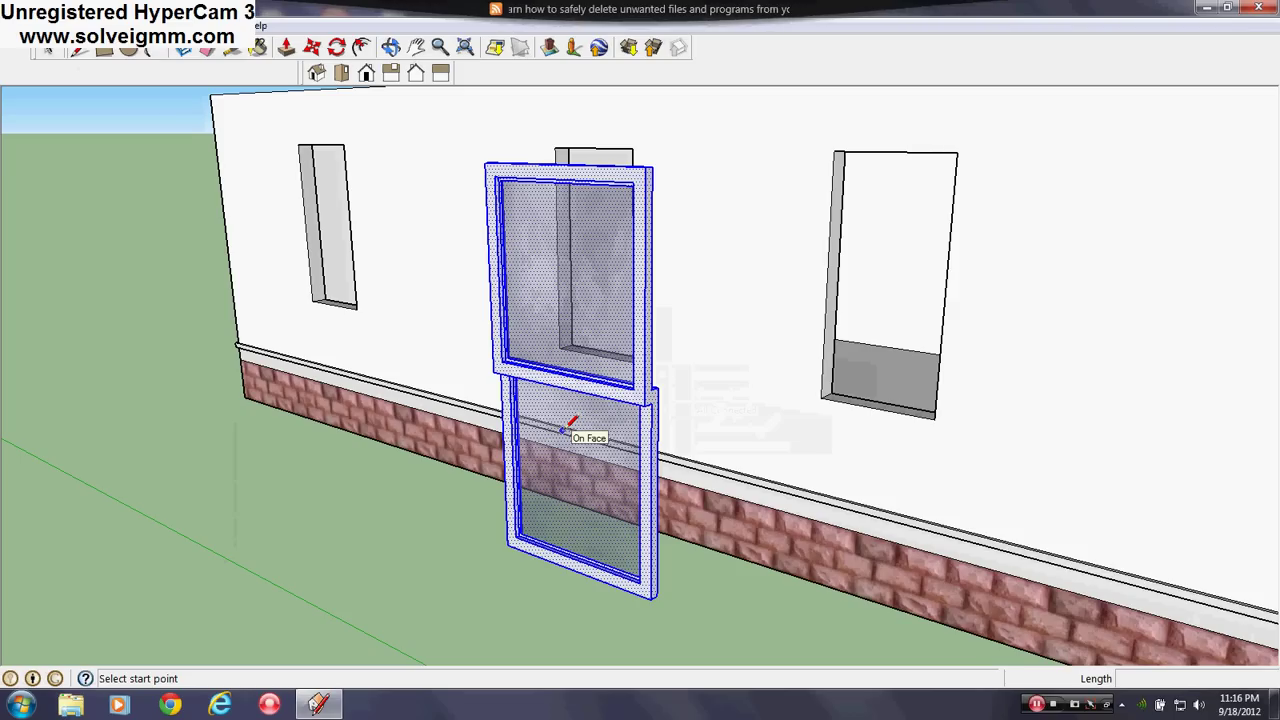
key(g)
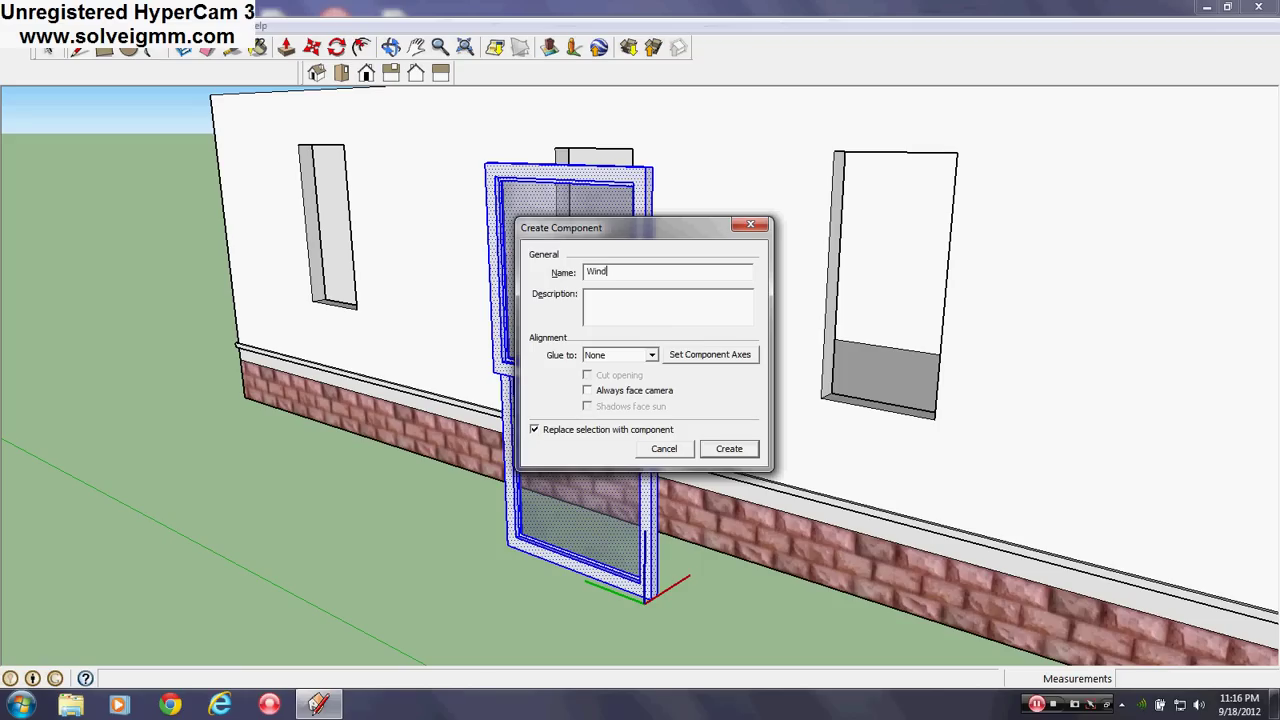
click(731, 450)
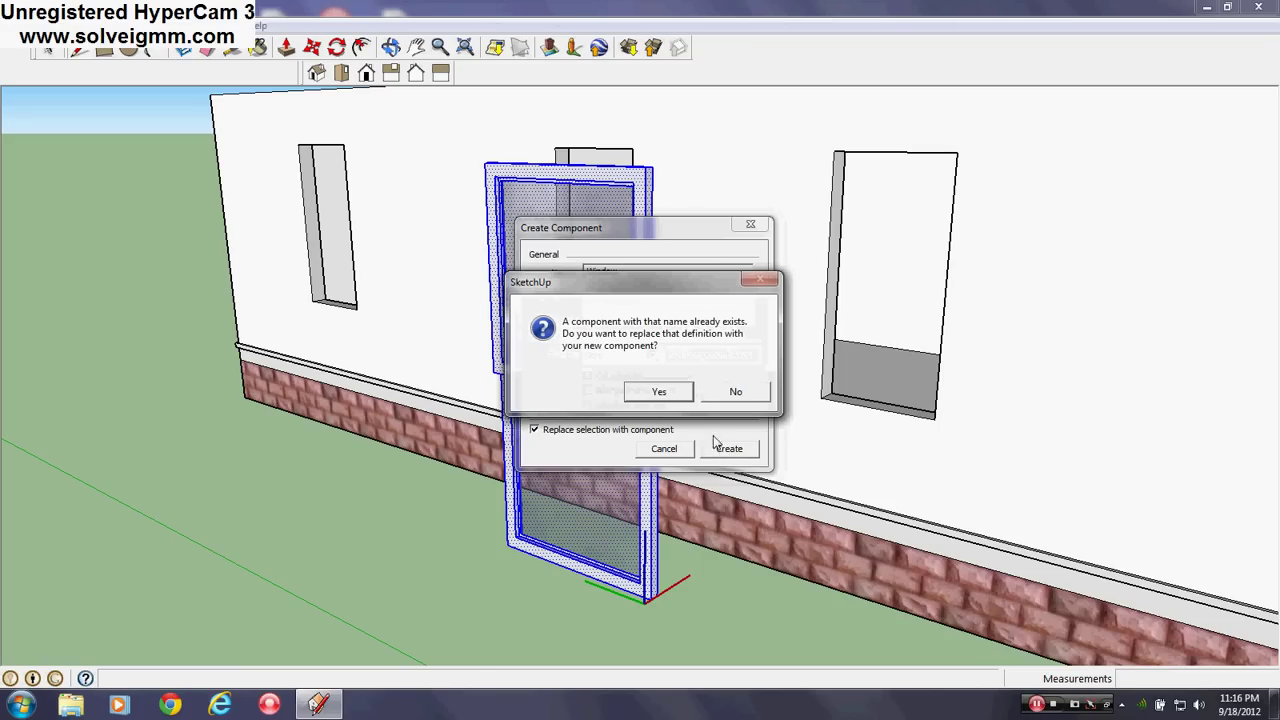
click(662, 392)
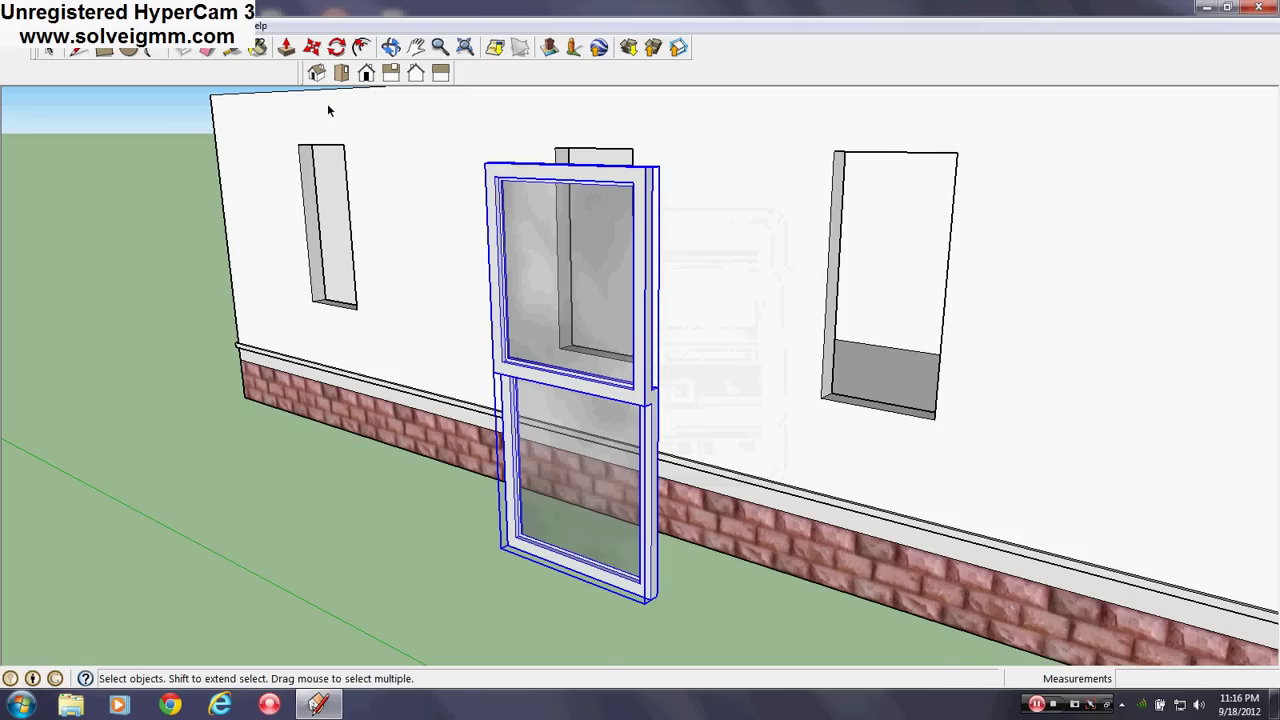
Step: With the Move tool ready, examine the existing windows on the opposite side wall, bay and front of the house
click(311, 47)
middle_drag(560, 400, 457, 450)
scroll(457, 450, down, 5)
middle_drag(800, 443, 380, 355)
scroll(855, 500, up, 4)
middle_drag(586, 506, 254, 441)
scroll(254, 441, down, 4)
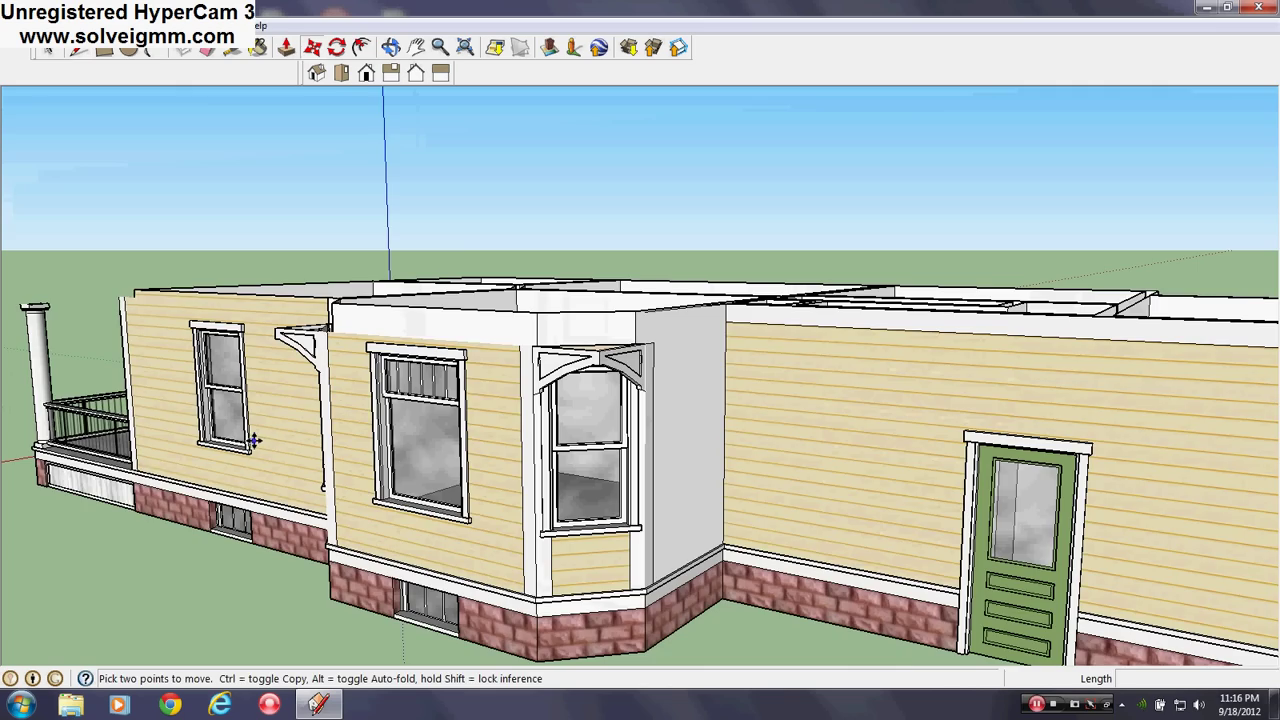
middle_drag(430, 466, 1157, 520)
scroll(432, 466, down, 3)
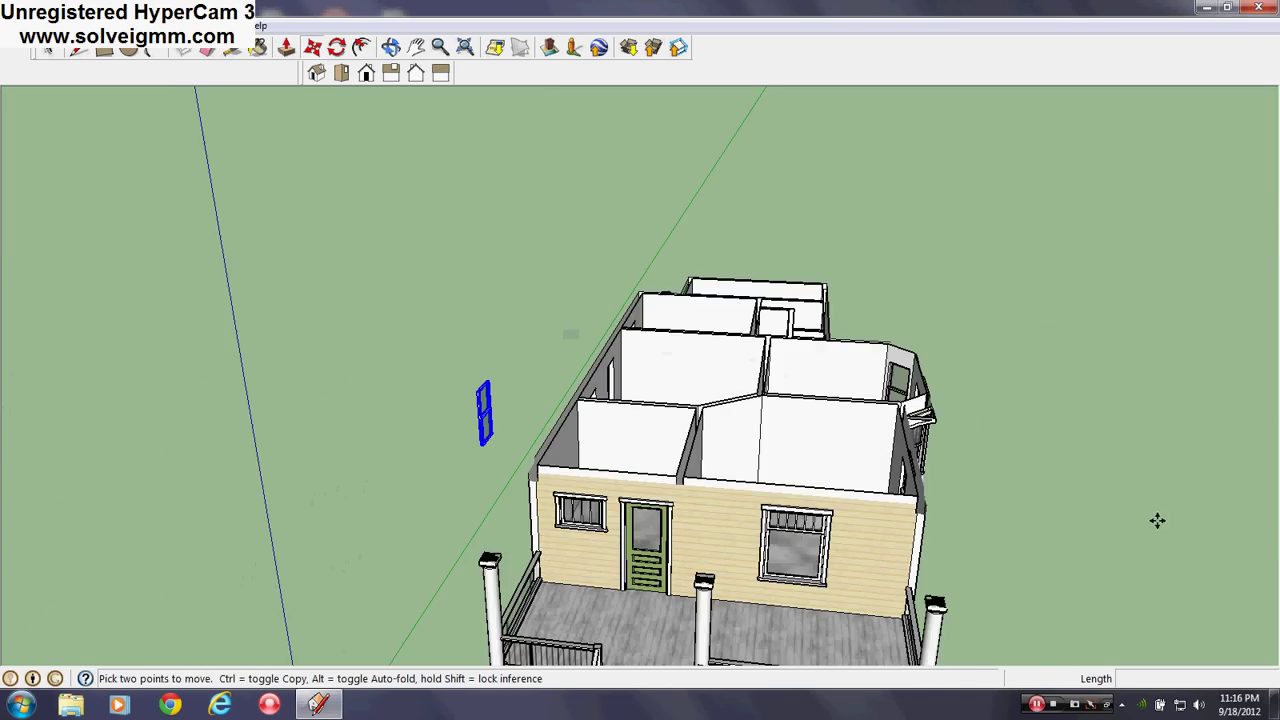
middle_drag(575, 485, 713, 527)
Step: Move the window component by its lower corner into the side wall opening nearest the porch, set back within the wall's thickness
scroll(594, 537, up, 4)
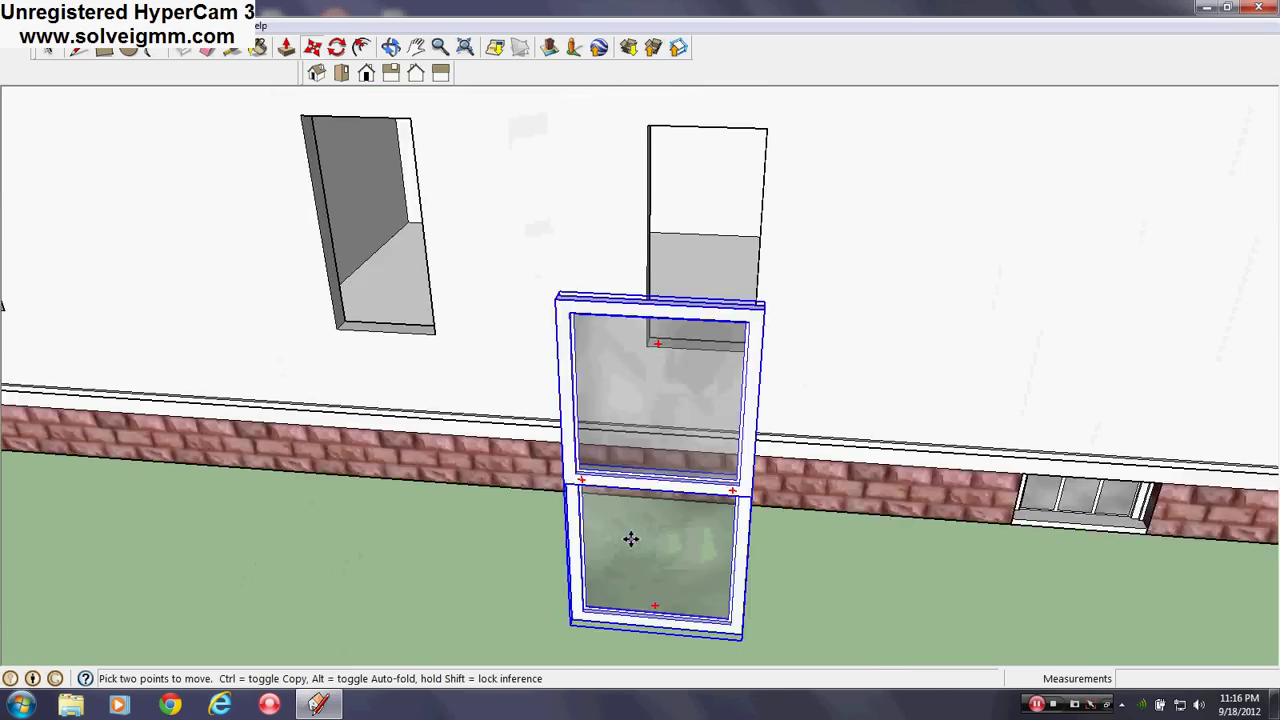
middle_drag(632, 534, 474, 494)
scroll(500, 514, down, 3)
scroll(811, 568, up, 4)
scroll(811, 568, down, 3)
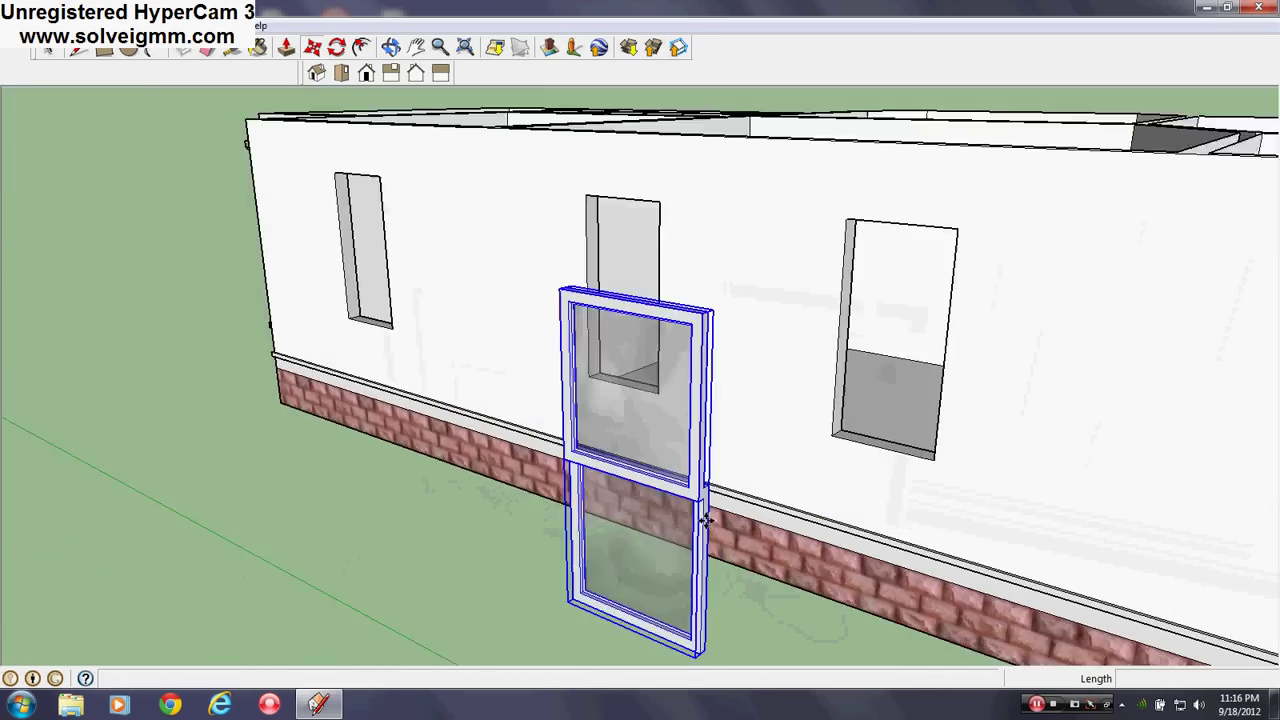
scroll(690, 549, down, 3)
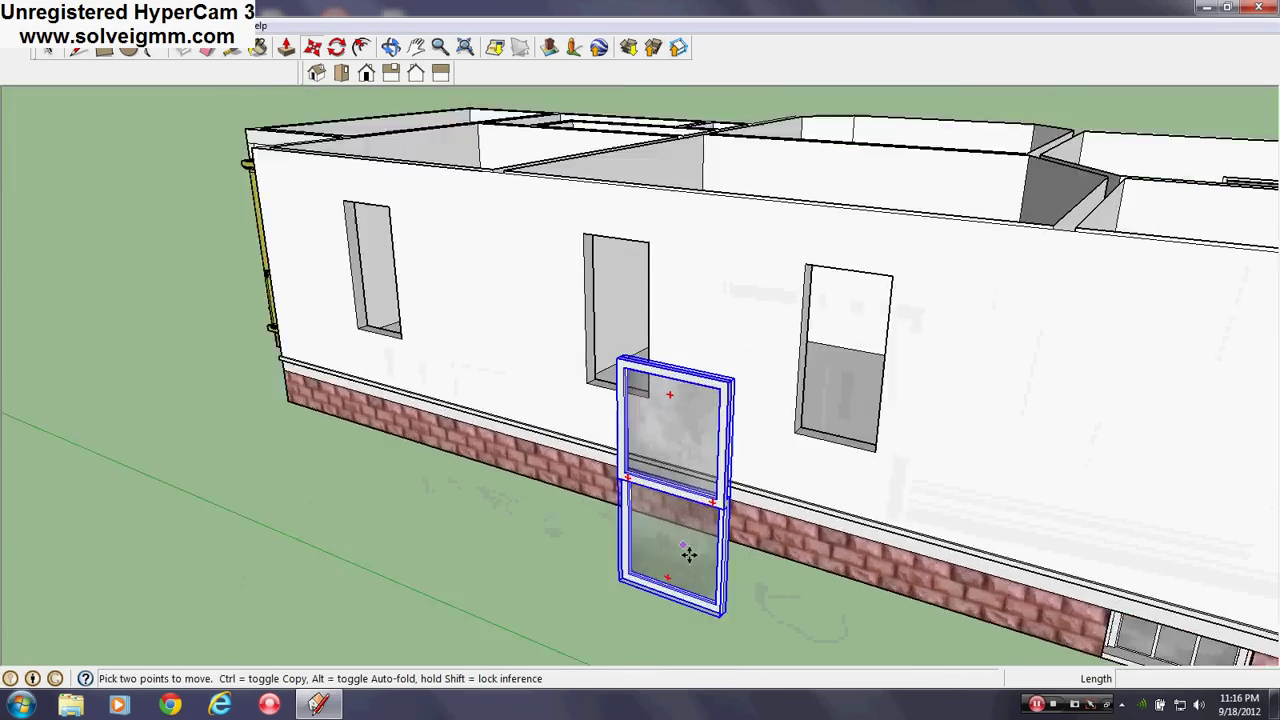
scroll(680, 586, up, 3)
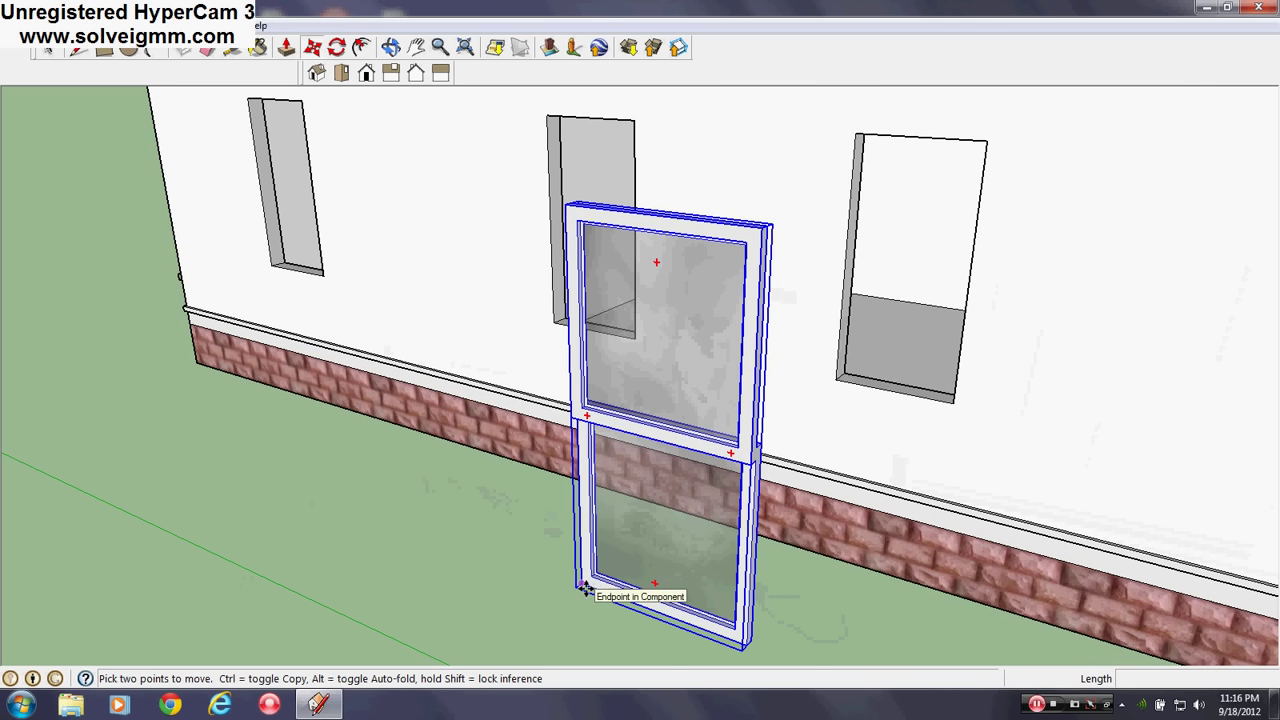
scroll(863, 414, up, 3)
middle_drag(900, 400, 750, 462)
scroll(747, 445, up, 2)
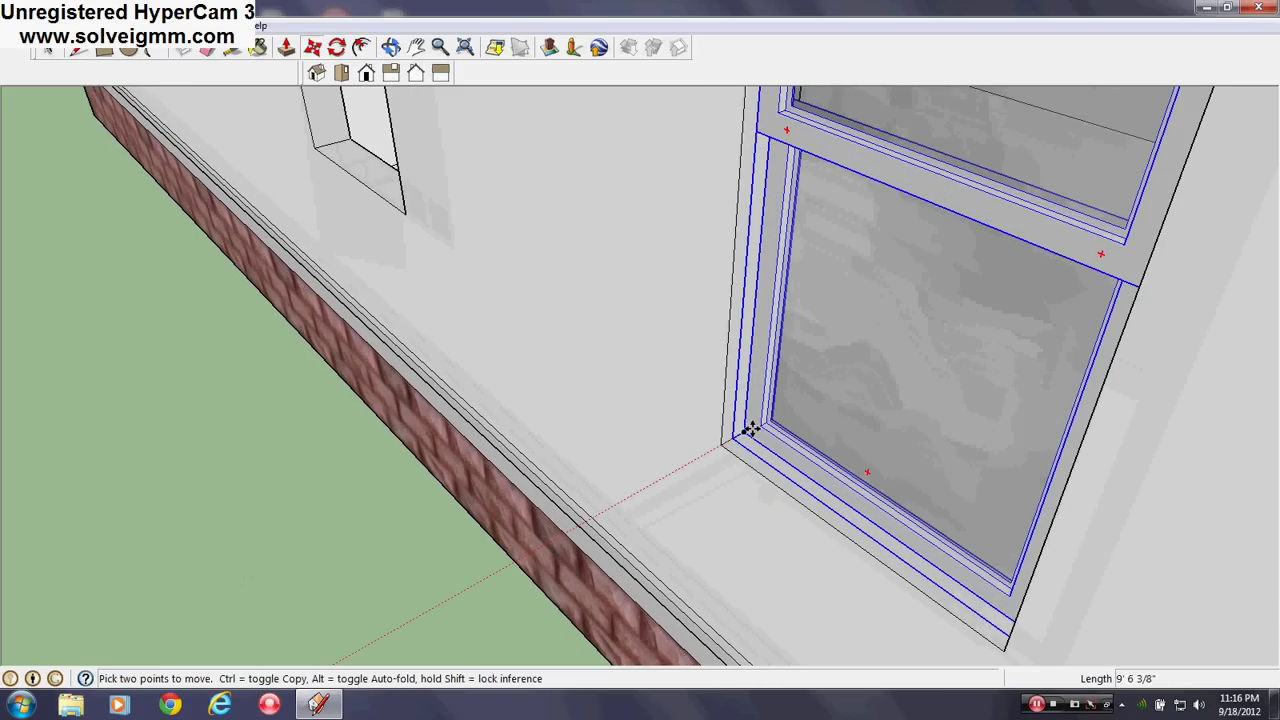
click(744, 434)
Step: Copy the placed window 7' 8" along the side wall into the neighbouring middle opening
scroll(668, 498, down, 4)
middle_drag(665, 500, 706, 430)
scroll(709, 427, up, 3)
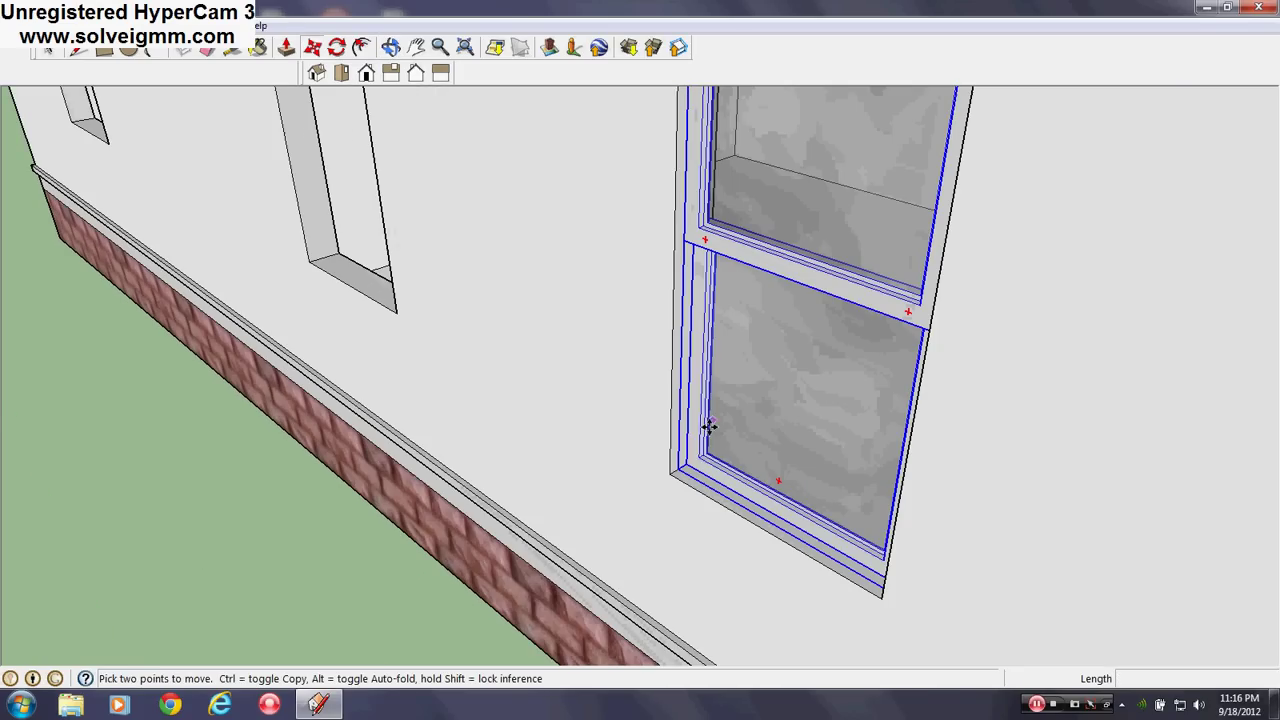
click(688, 461)
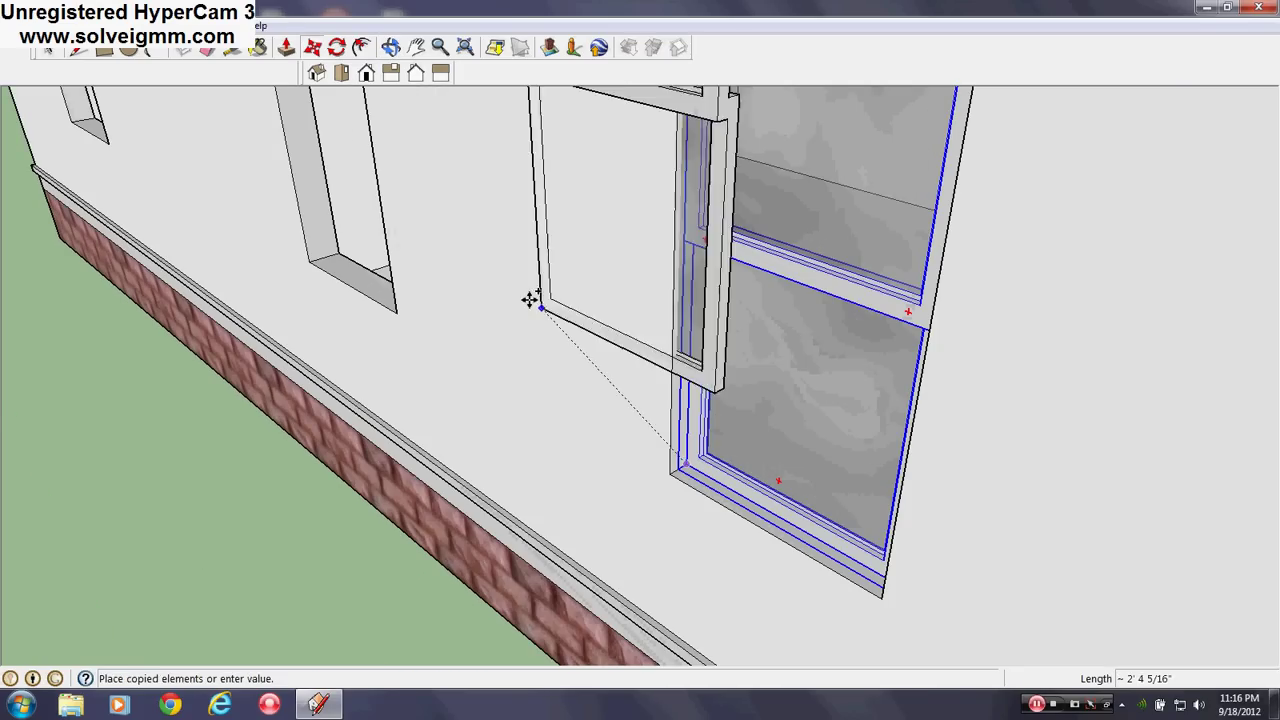
middle_drag(529, 294, 1003, 569)
scroll(677, 447, up, 4)
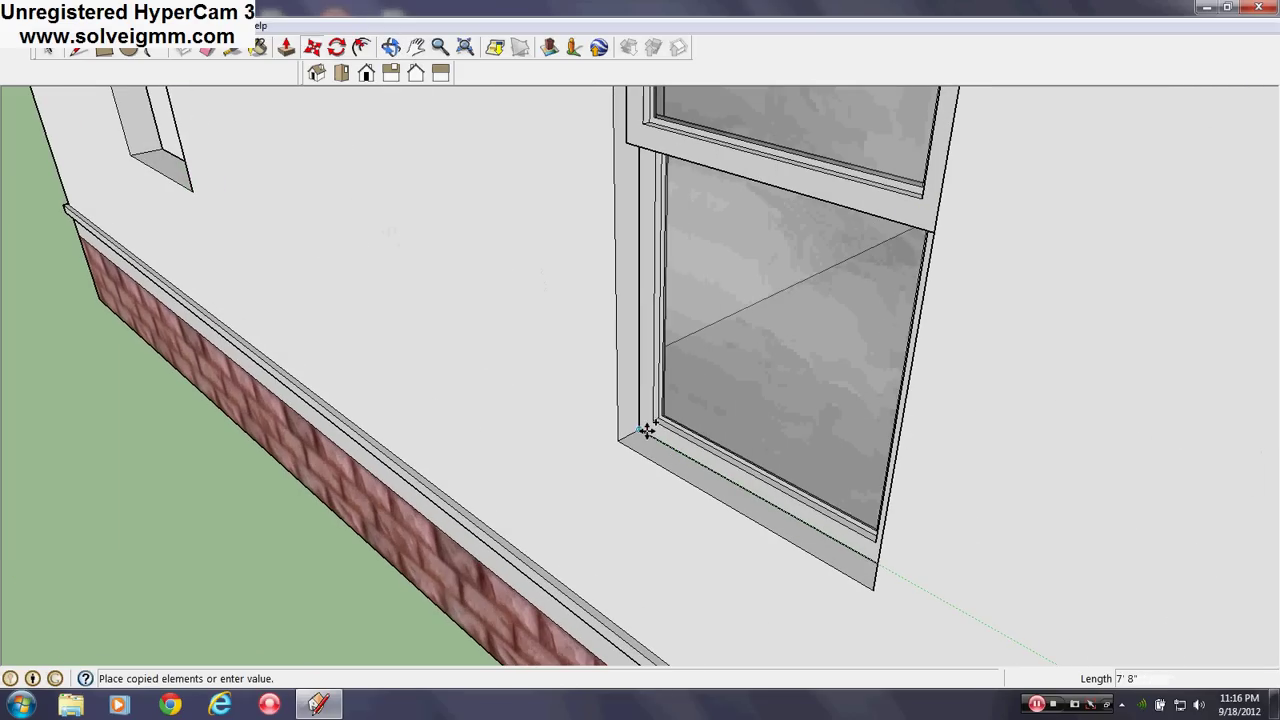
click(645, 431)
Step: Copy the middle window 11' 5" along the side wall into the opening farthest from the porch
key(ctrl)
click(645, 431)
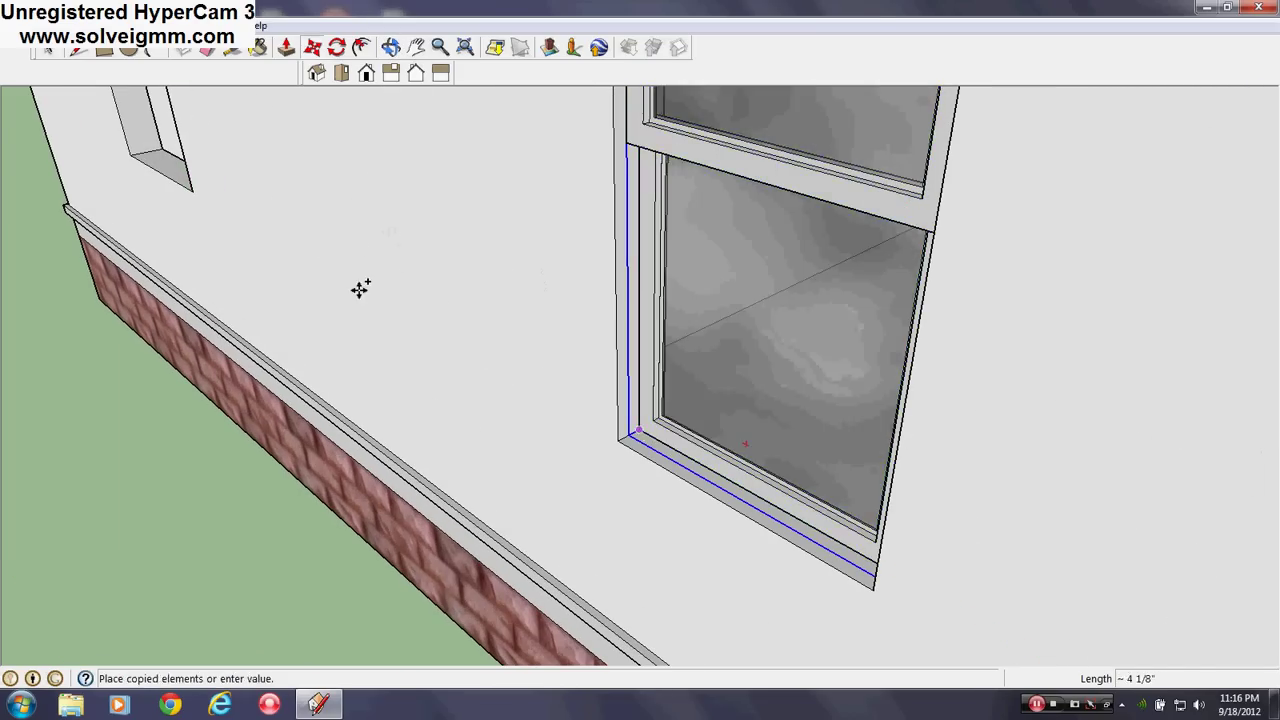
middle_drag(360, 289, 886, 614)
scroll(613, 485, up, 3)
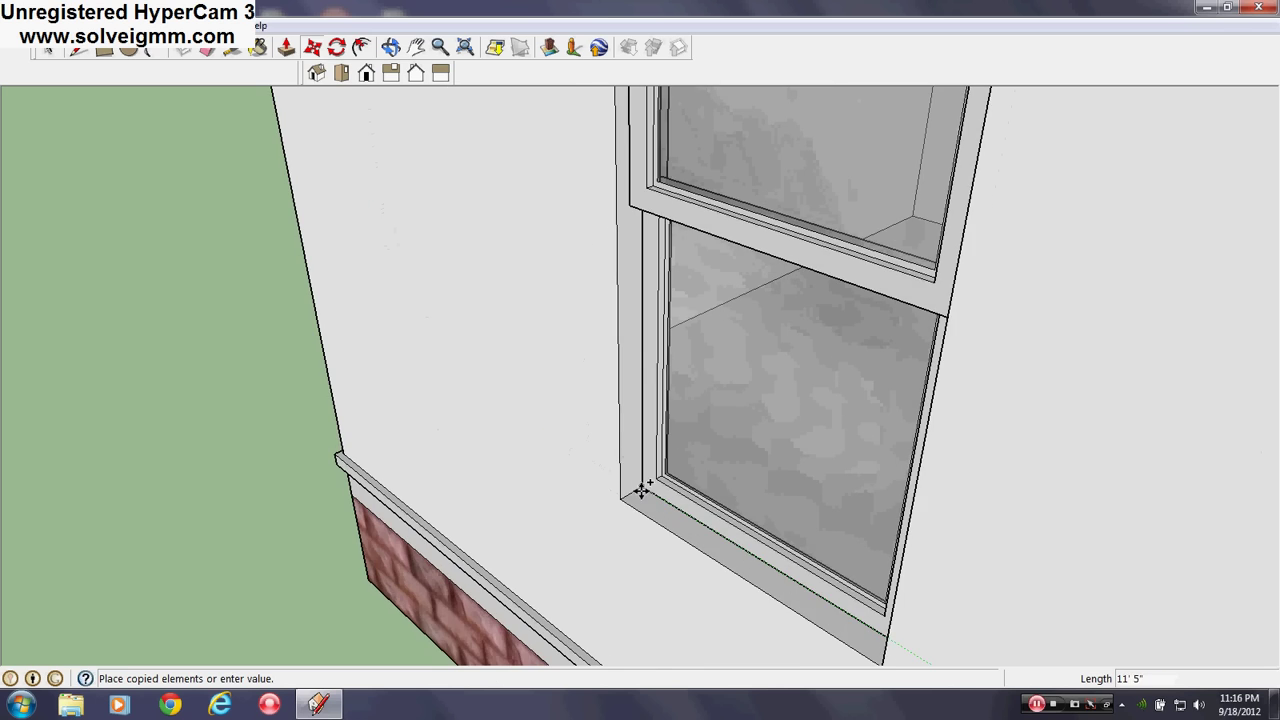
click(641, 487)
scroll(395, 370, down, 5)
Step: Examine the three windows placed along the side wall from several angles, with the Line tool ready
middle_drag(369, 351, 455, 235)
key(space)
click(183, 349)
key(m)
shift+middle_drag(505, 376, 460, 482)
middle_drag(460, 482, 389, 431)
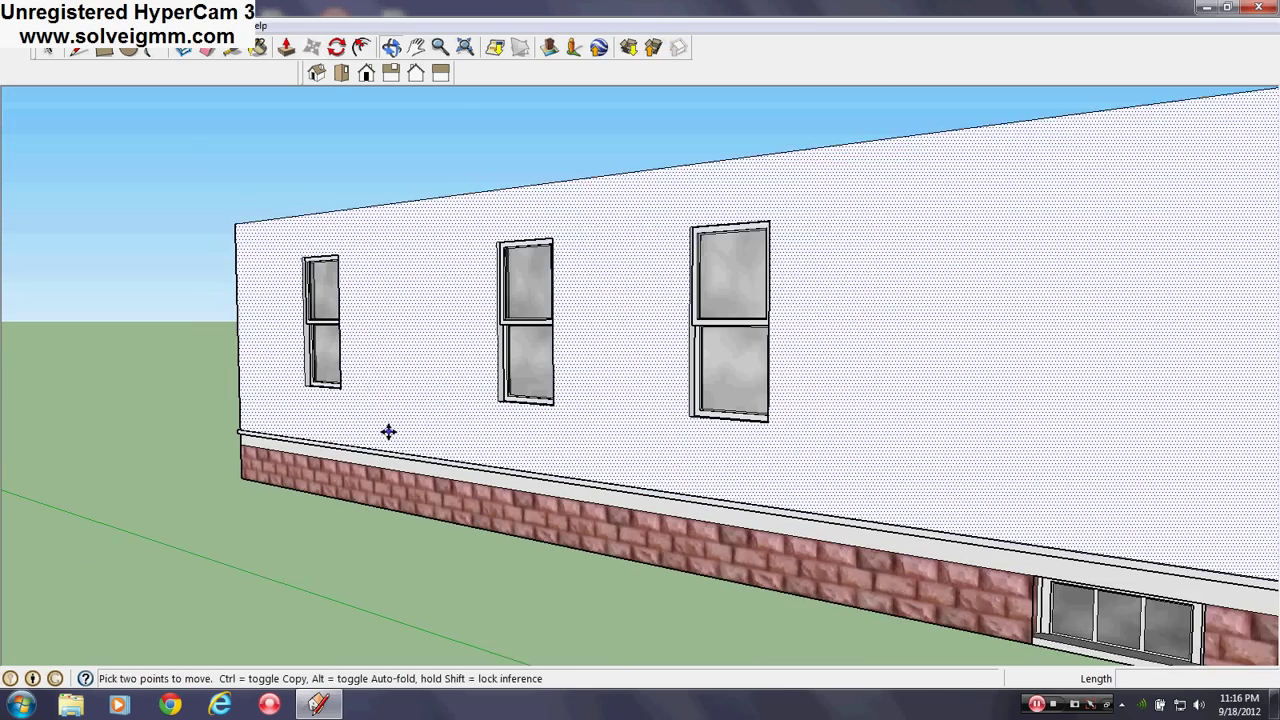
scroll(389, 431, down, 1)
click(82, 53)
scroll(600, 380, down, 4)
middle_drag(620, 370, 200, 545)
scroll(419, 328, up, 4)
middle_drag(430, 345, 374, 517)
middle_drag(640, 558, 131, 461)
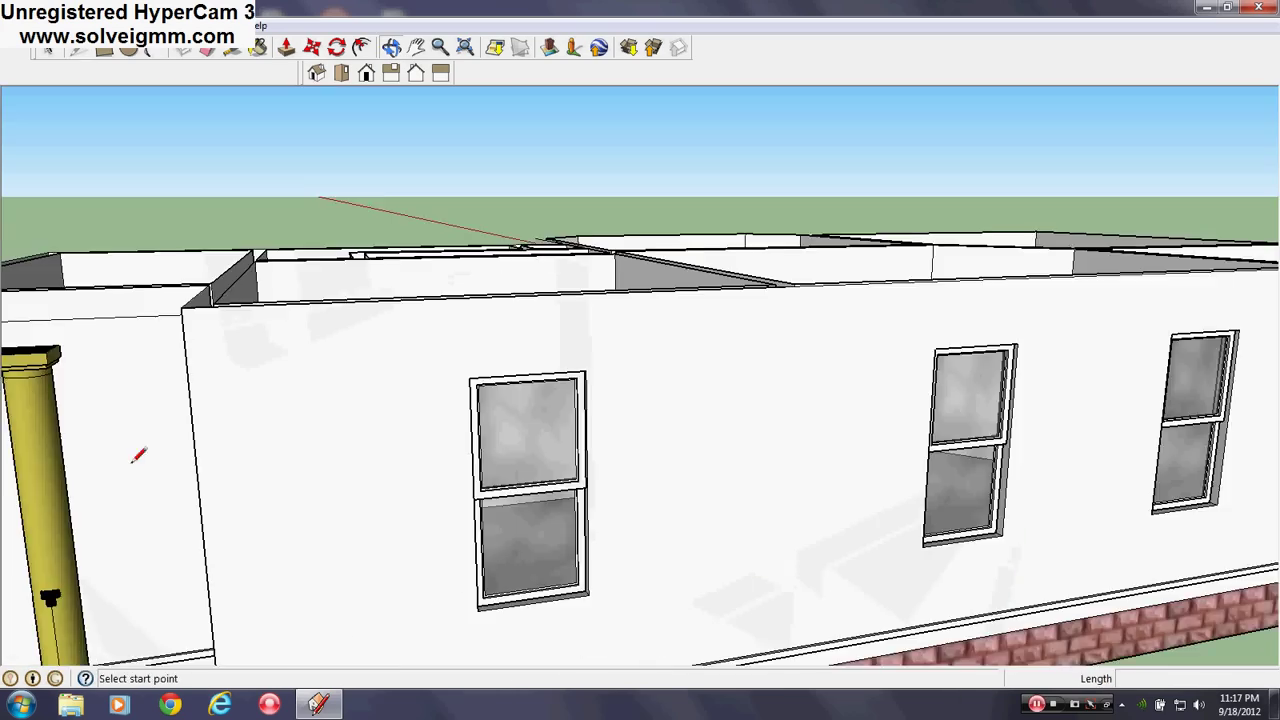
shift+middle_drag(726, 531, 487, 455)
scroll(487, 453, down, 3)
scroll(812, 415, up, 4)
mouse_move(812, 415)
middle_down()
mouse_move(843, 449)
mouse_move(935, 457)
mouse_move(738, 451)
mouse_move(811, 449)
middle_up()
scroll(738, 451, up, 2)
scroll(811, 449, down, 1)
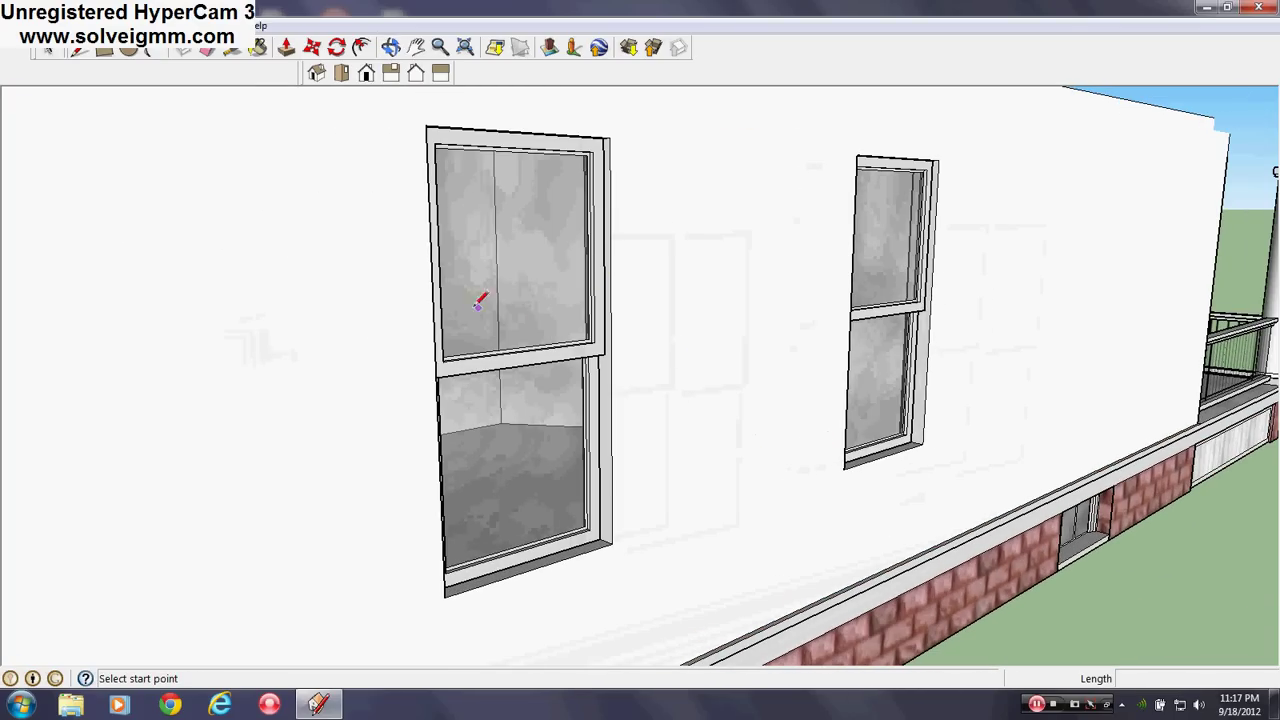
Step: Try drawing a vertical dividing line down the middle of the upper sash's glass inside the window component
right_click(535, 298)
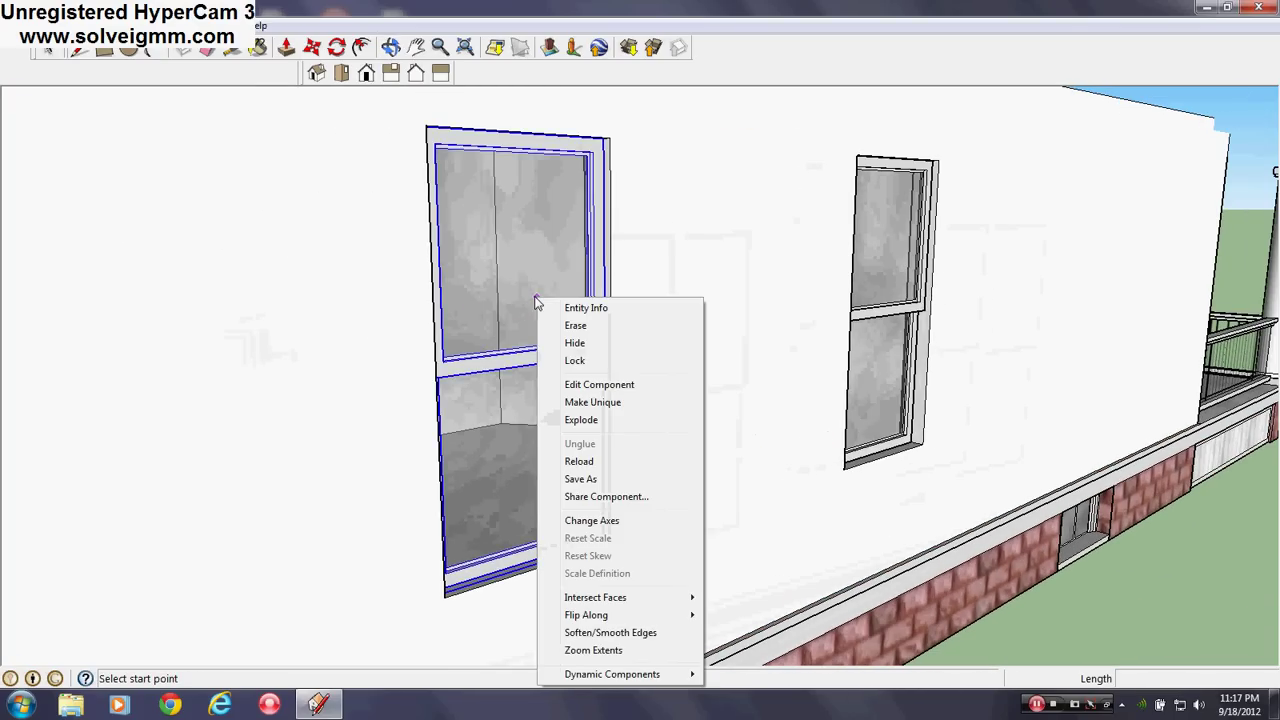
click(596, 384)
middle_drag(609, 366, 523, 105)
scroll(518, 110, down, 1)
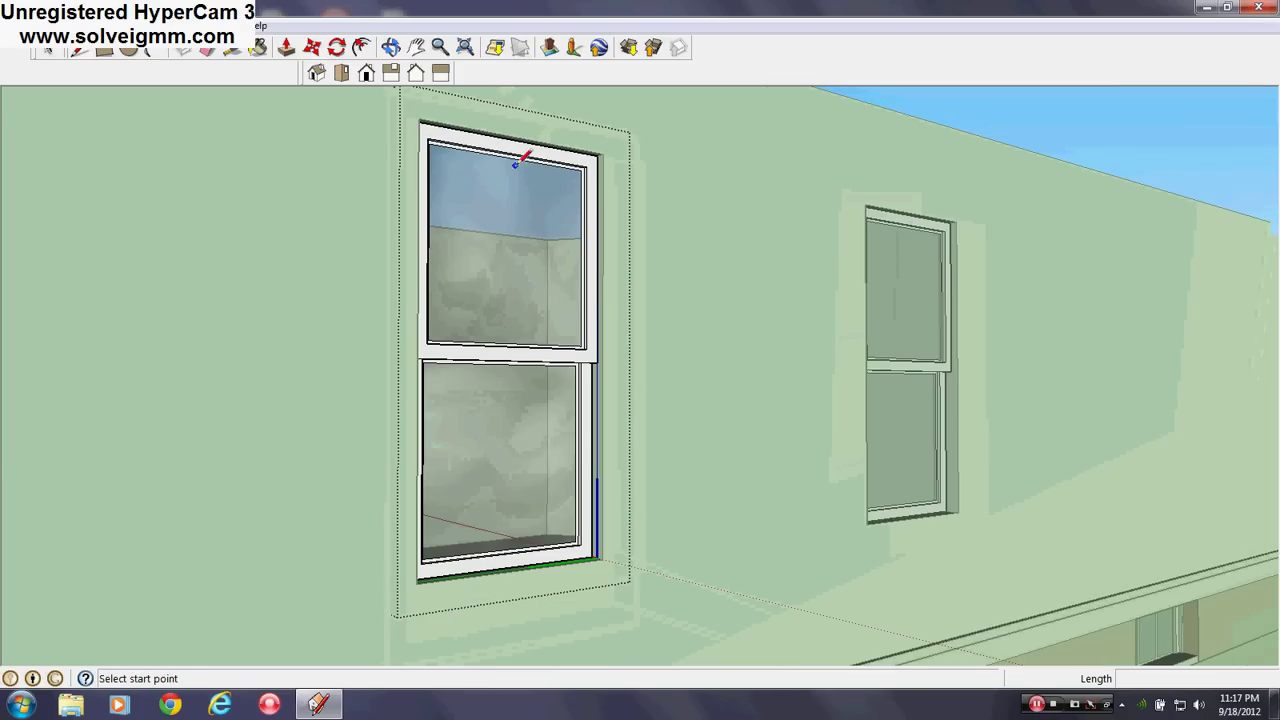
scroll(508, 240, up, 2)
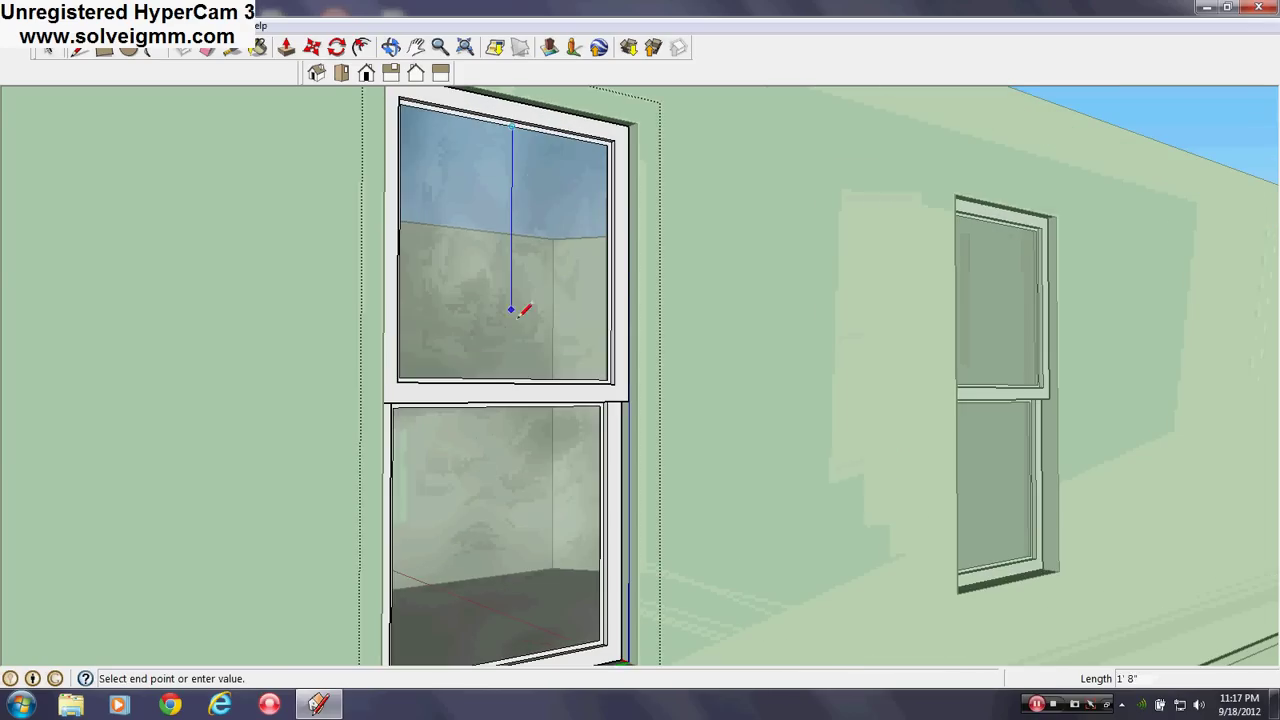
scroll(520, 312, down, 1)
middle_drag(528, 317, 490, 294)
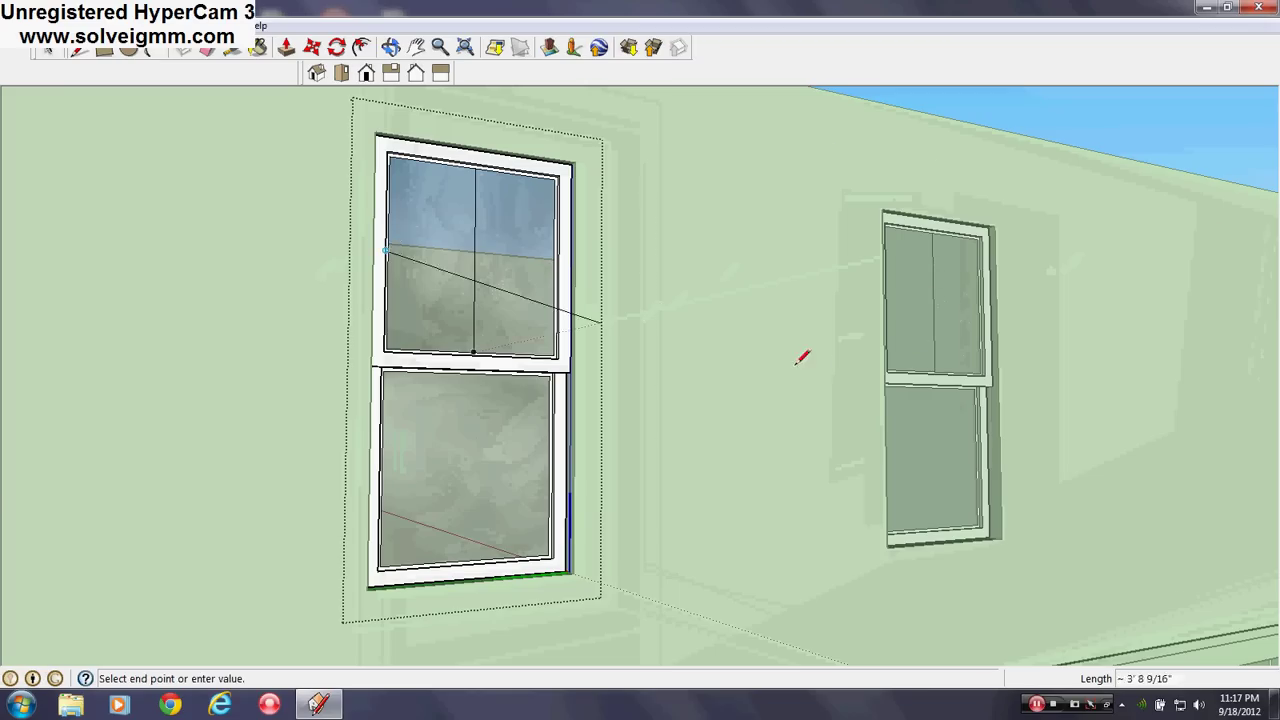
Step: Try drawing a horizontal dividing line across the upper sash's glass inside the window component
scroll(797, 363, down, 2)
middle_drag(797, 363, 711, 371)
scroll(778, 410, down, 2)
scroll(119, 390, up, 2)
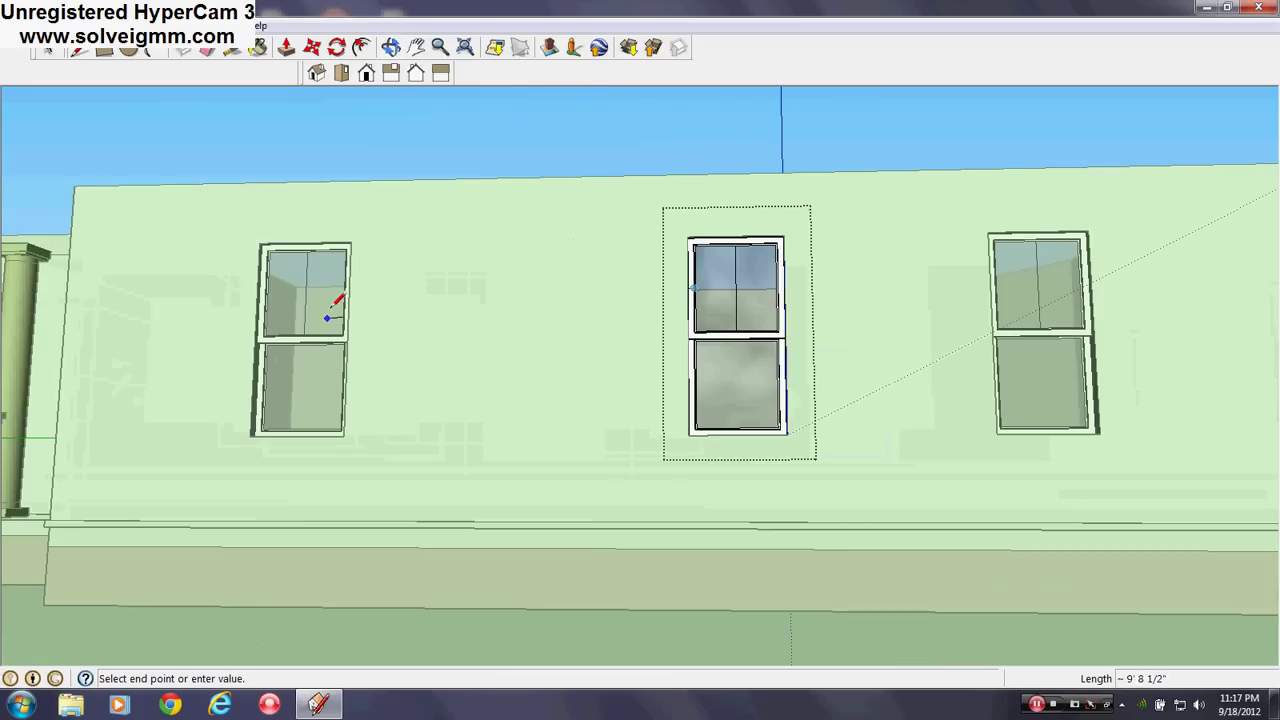
scroll(733, 295, up, 3)
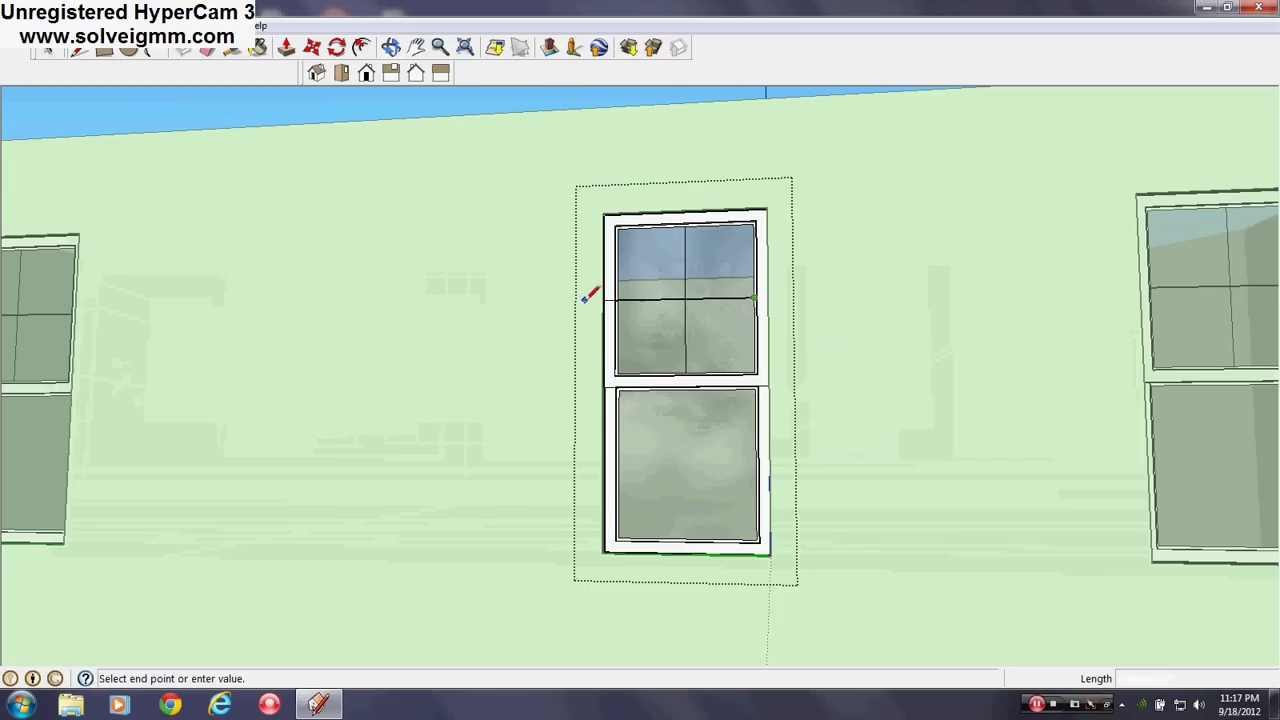
scroll(590, 296, down, 3)
mouse_move(580, 315)
middle_down()
mouse_move(569, 331)
mouse_move(449, 318)
middle_up()
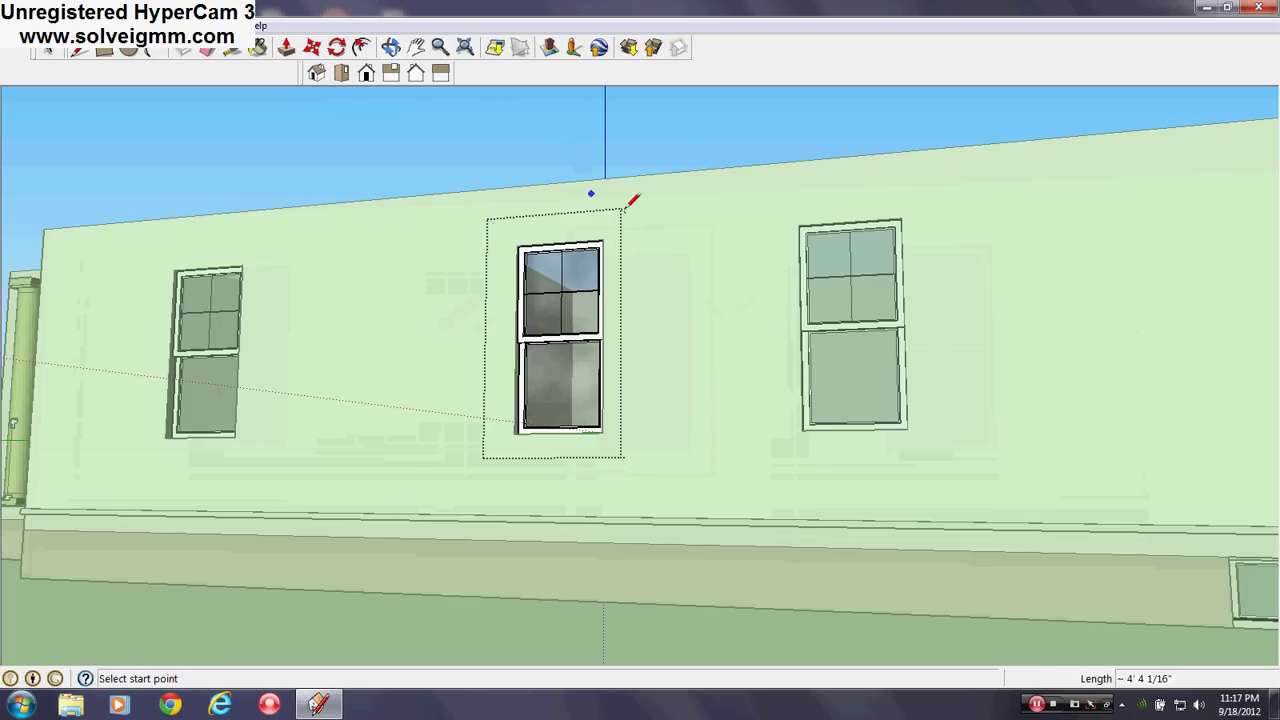
Step: Undo the dividing lines on the upper sash and exit the window component
middle_drag(868, 286, 701, 325)
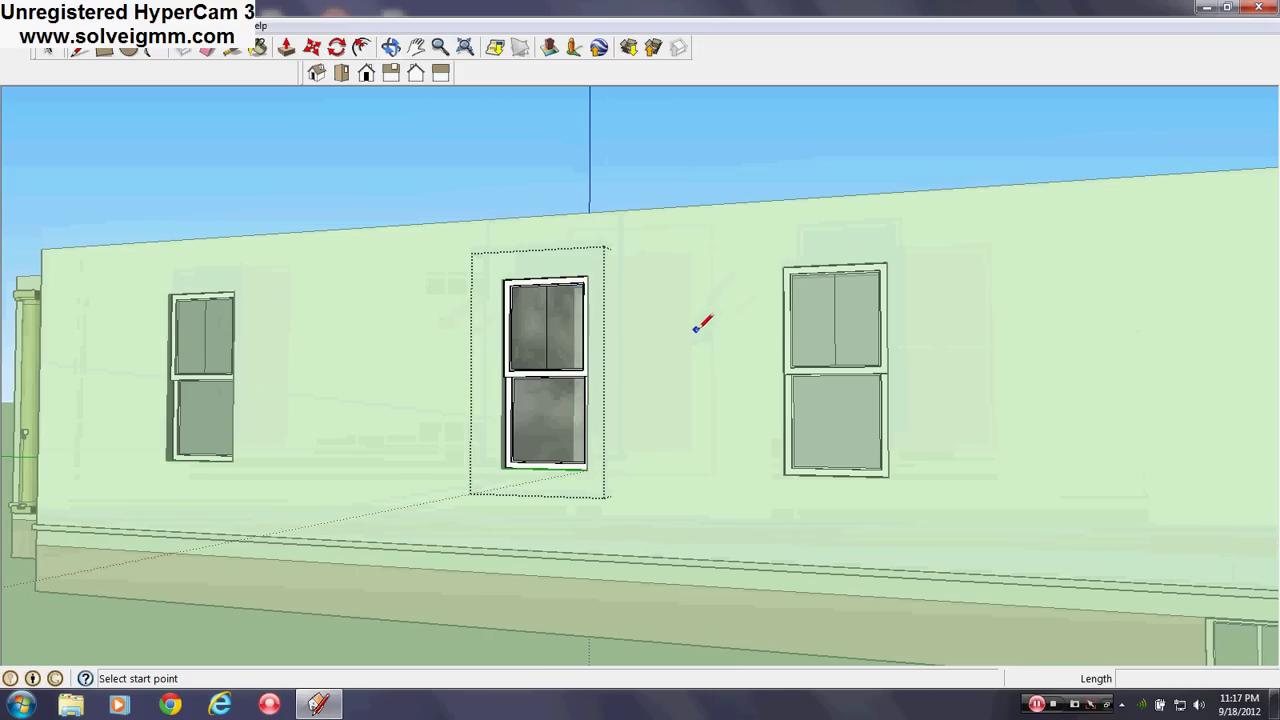
right_click(536, 179)
click(567, 189)
scroll(580, 367, up, 2)
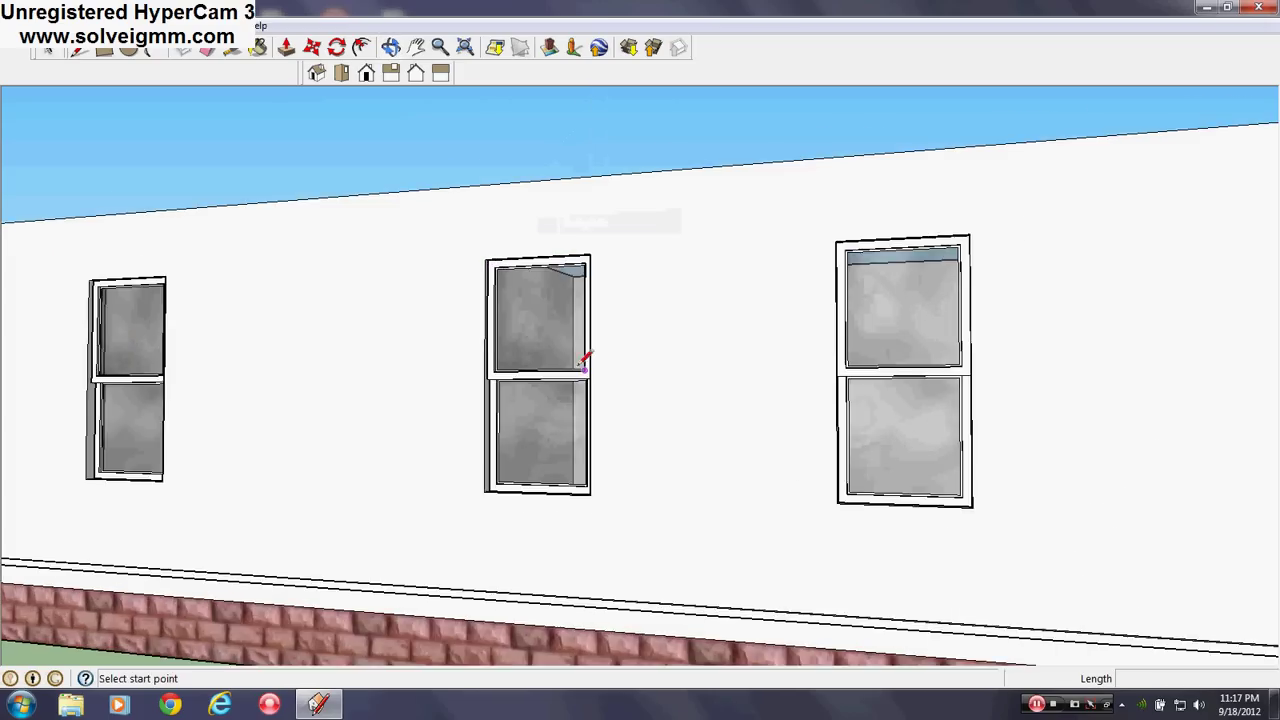
Step: Erase the window component from the side wall opening nearest the porch
middle_drag(580, 367, 444, 515)
scroll(610, 441, down, 3)
middle_drag(607, 438, 658, 442)
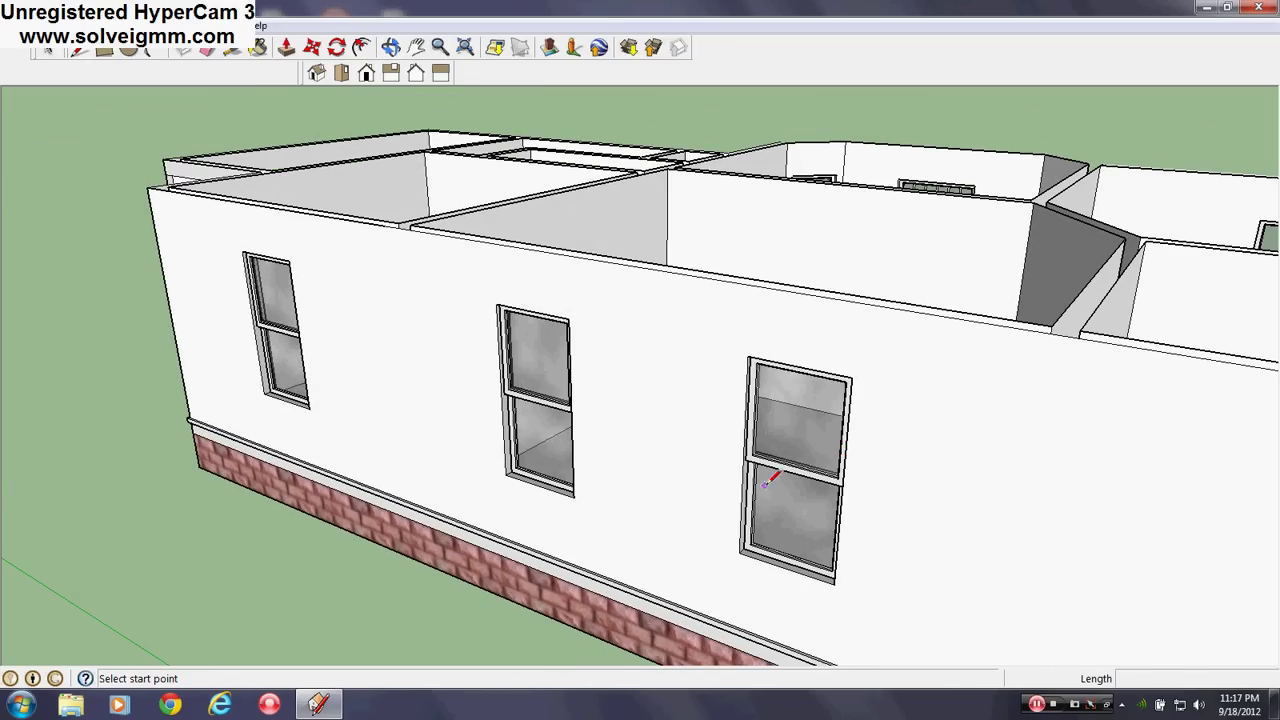
right_click(807, 437)
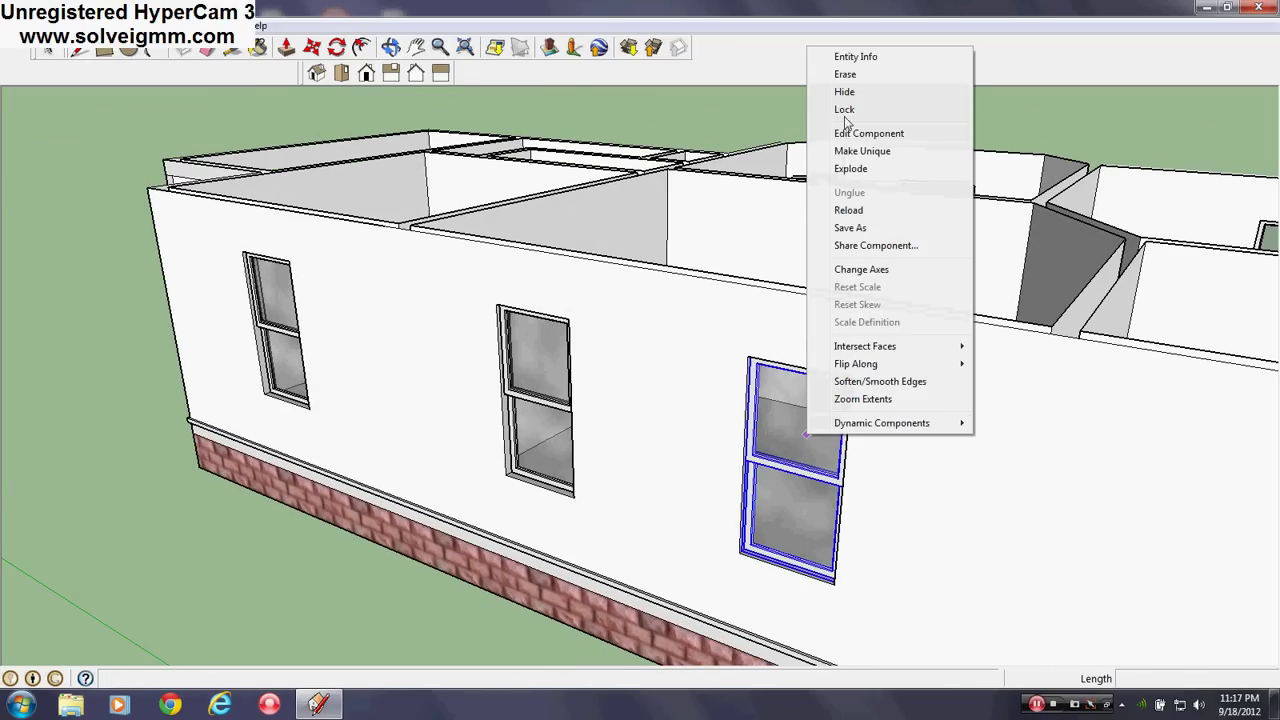
click(845, 76)
key(l)
Step: Erase the upper glass pane of the existing window in the opposite side wall from inside the front room
scroll(654, 449, down, 3)
scroll(654, 449, up, 3)
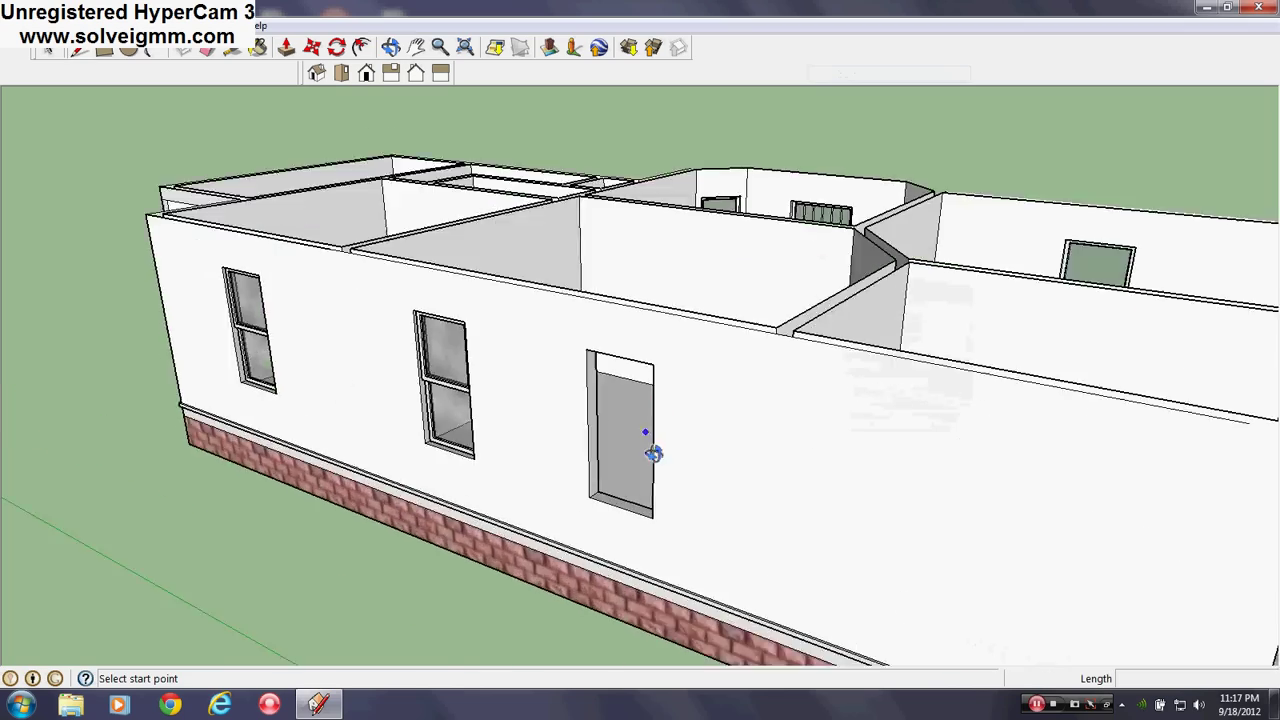
scroll(653, 480, down, 2)
scroll(752, 318, up, 3)
scroll(660, 310, down, 3)
scroll(883, 333, up, 8)
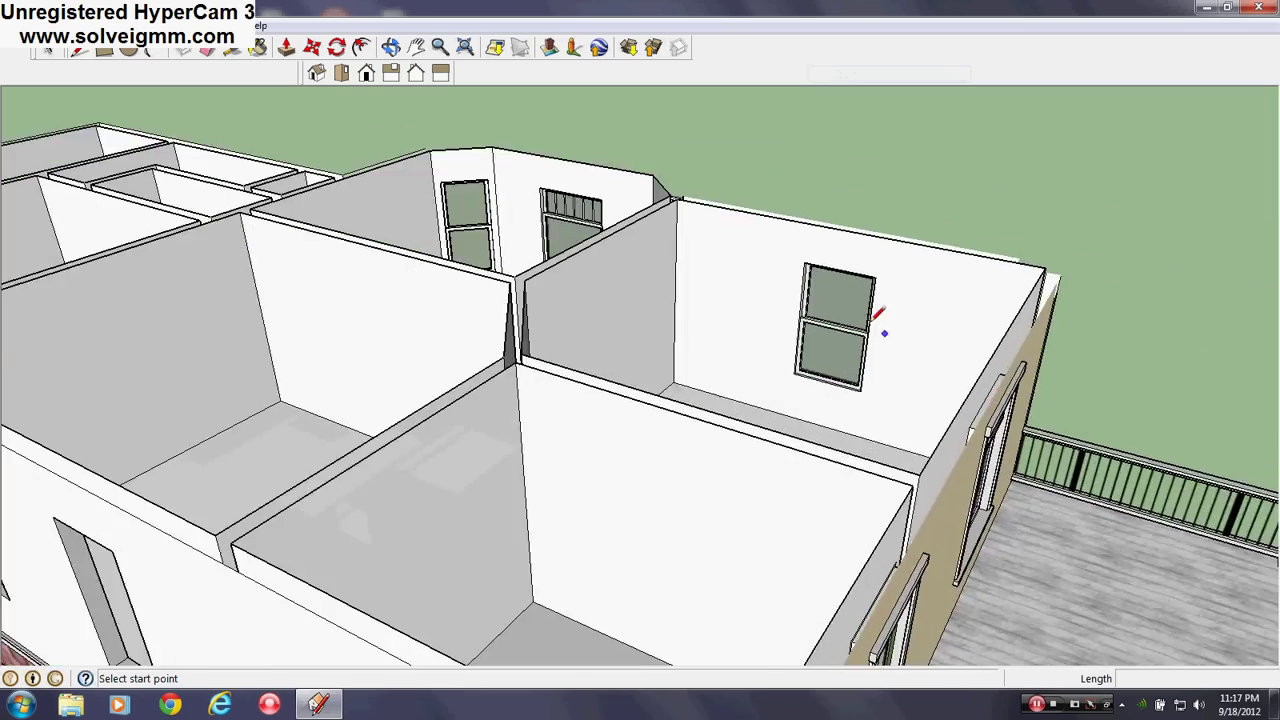
middle_drag(811, 310, 832, 313)
scroll(846, 337, down, 5)
mouse_move(797, 409)
middle_down()
mouse_move(274, 440)
mouse_move(432, 386)
mouse_move(914, 414)
middle_up()
scroll(860, 420, down, 3)
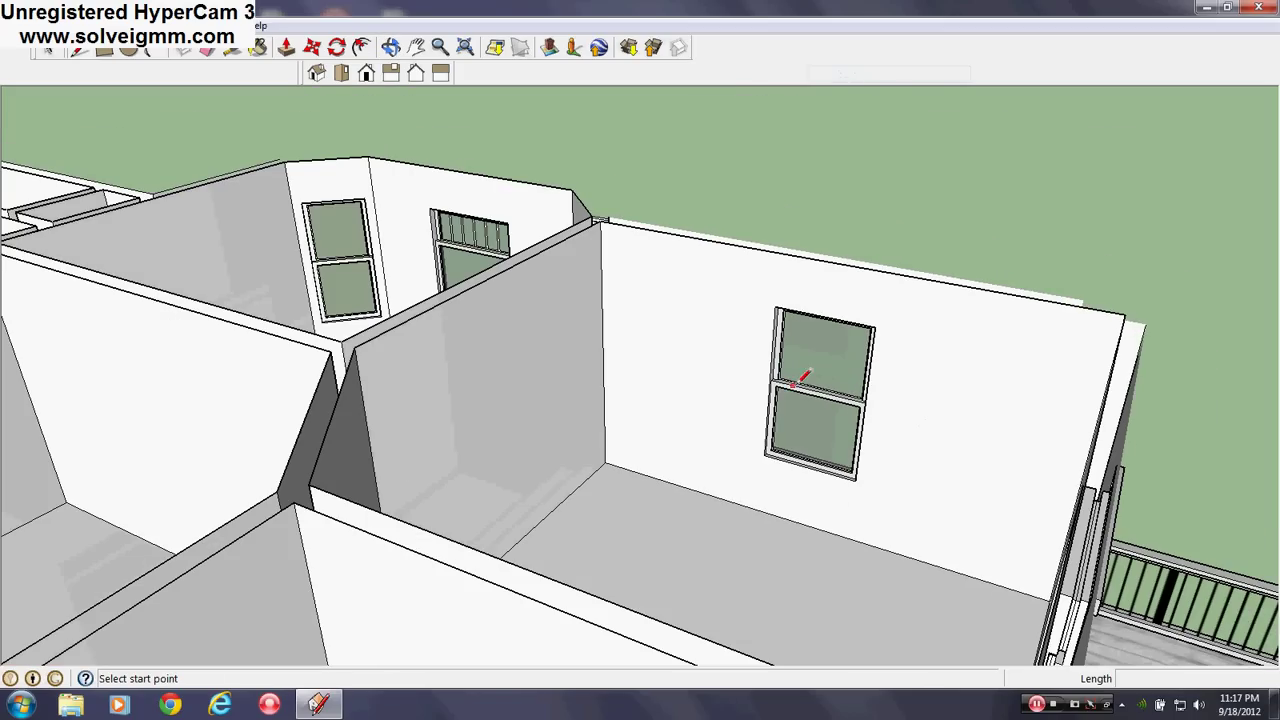
scroll(915, 440, up, 3)
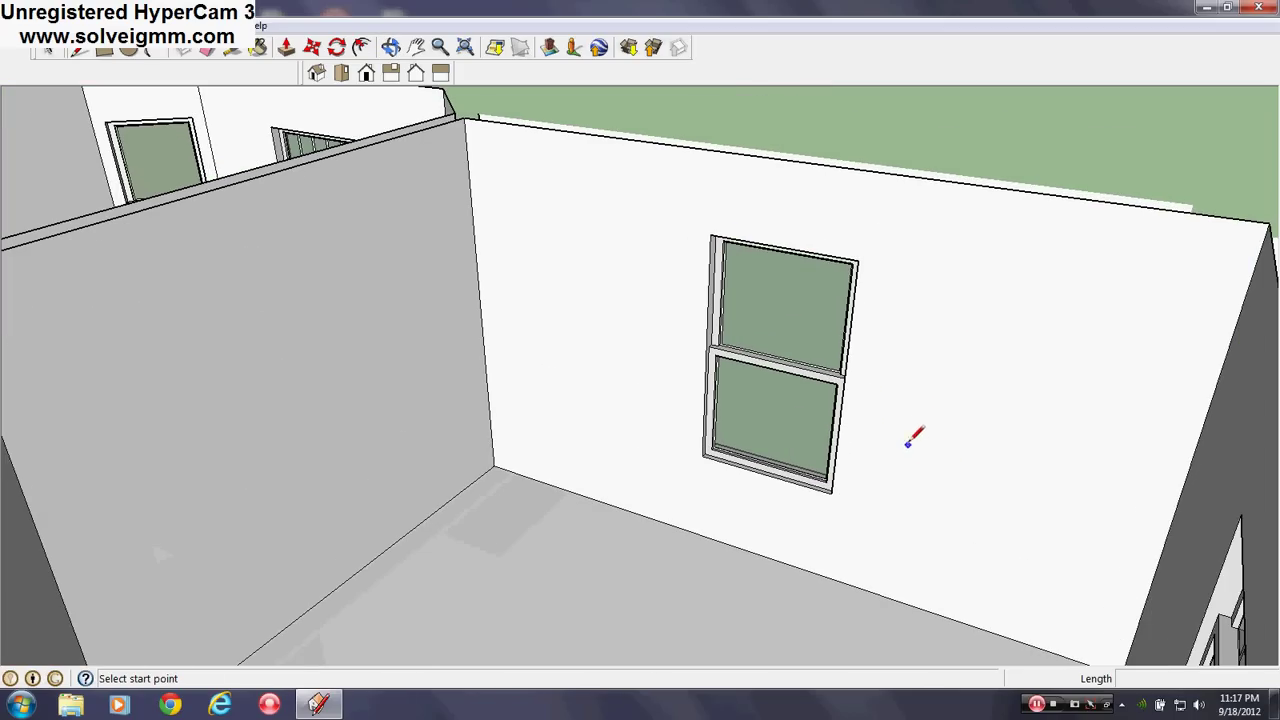
scroll(903, 352, up, 3)
middle_drag(903, 354, 1017, 343)
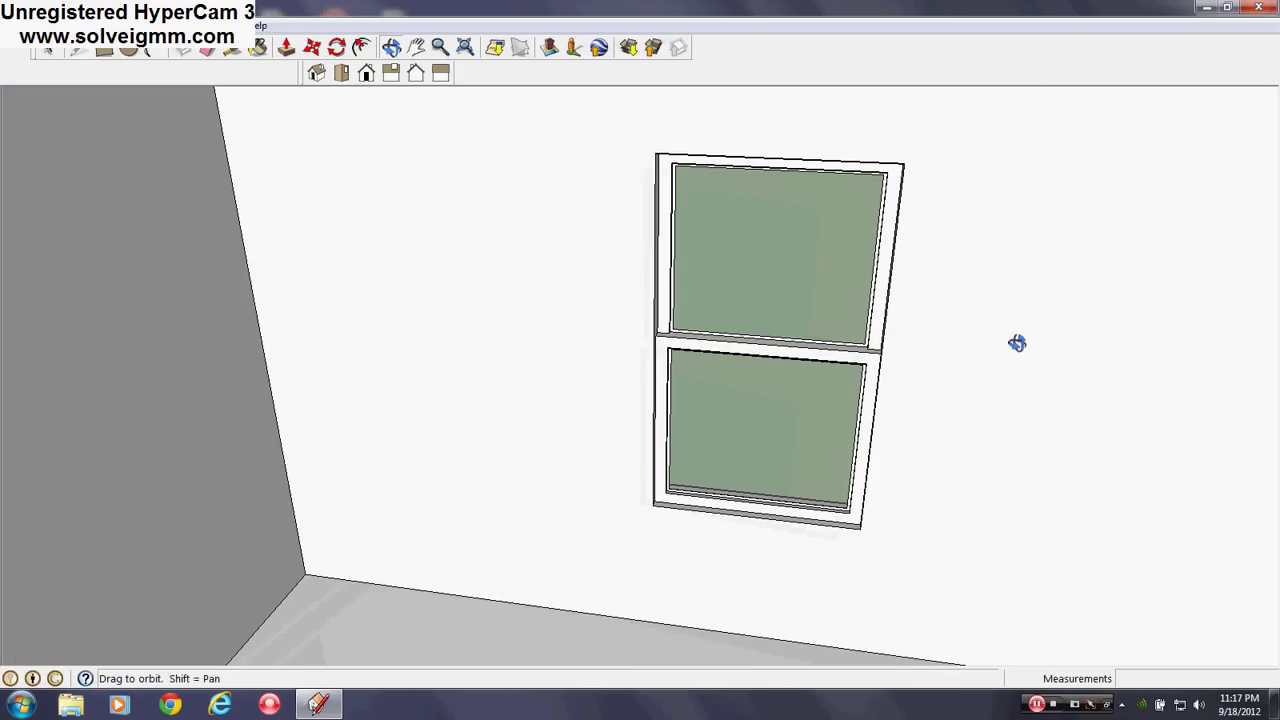
right_click(782, 224)
click(820, 253)
scroll(834, 400, down, 5)
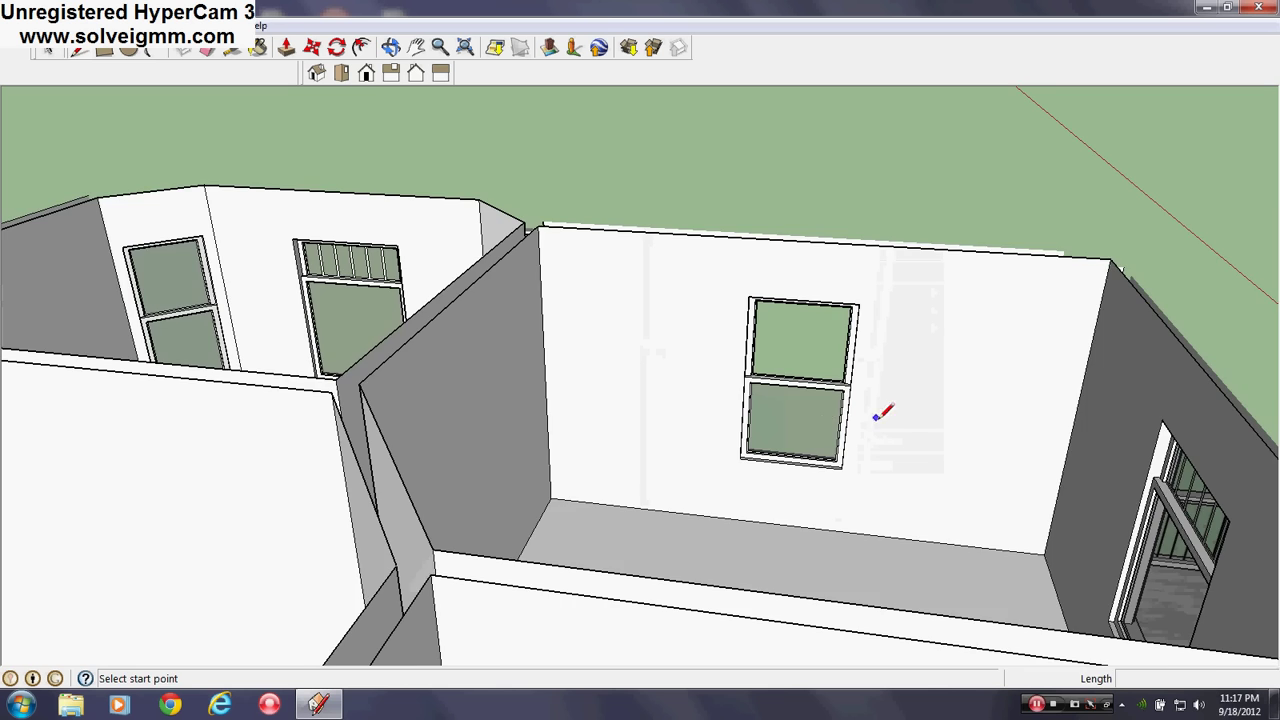
Step: Examine the existing windows of the opposite side wall and bay from inside and outside the house
middle_drag(877, 409, 740, 470)
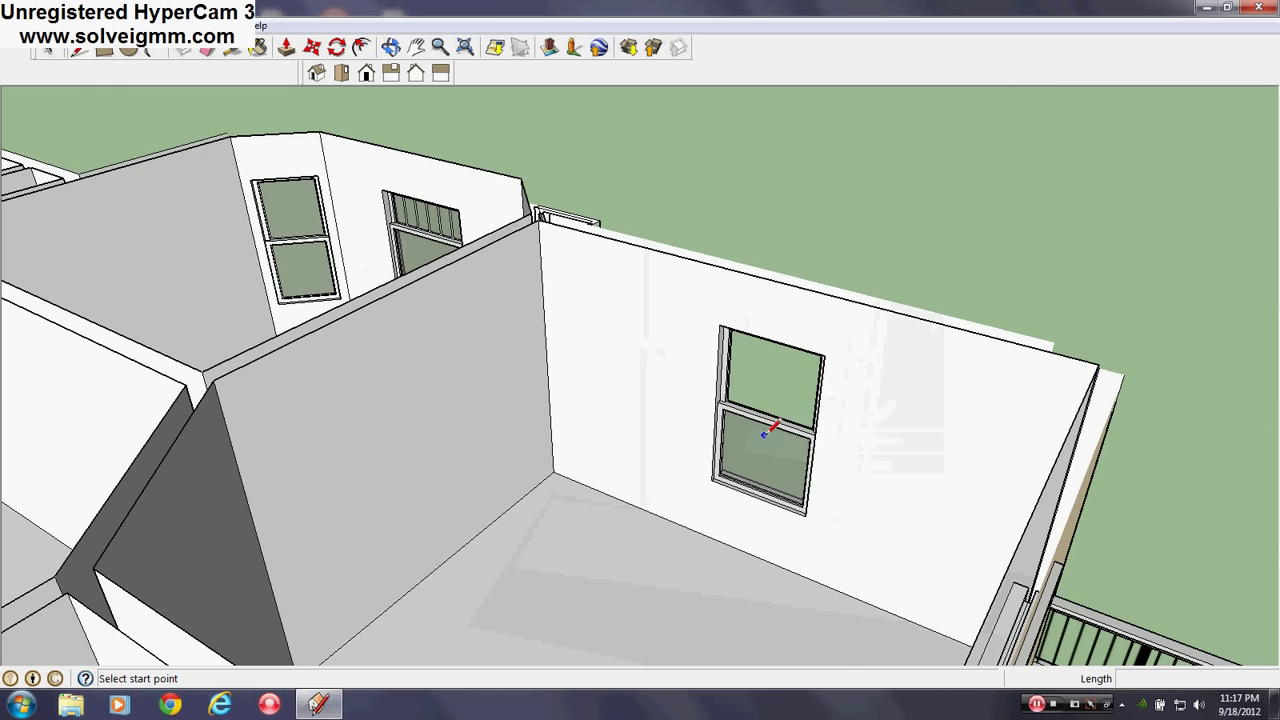
scroll(766, 431, up, 2)
scroll(930, 470, down, 5)
middle_drag(917, 497, 488, 404)
scroll(790, 420, up, 3)
middle_drag(810, 420, 866, 480)
scroll(866, 486, down, 4)
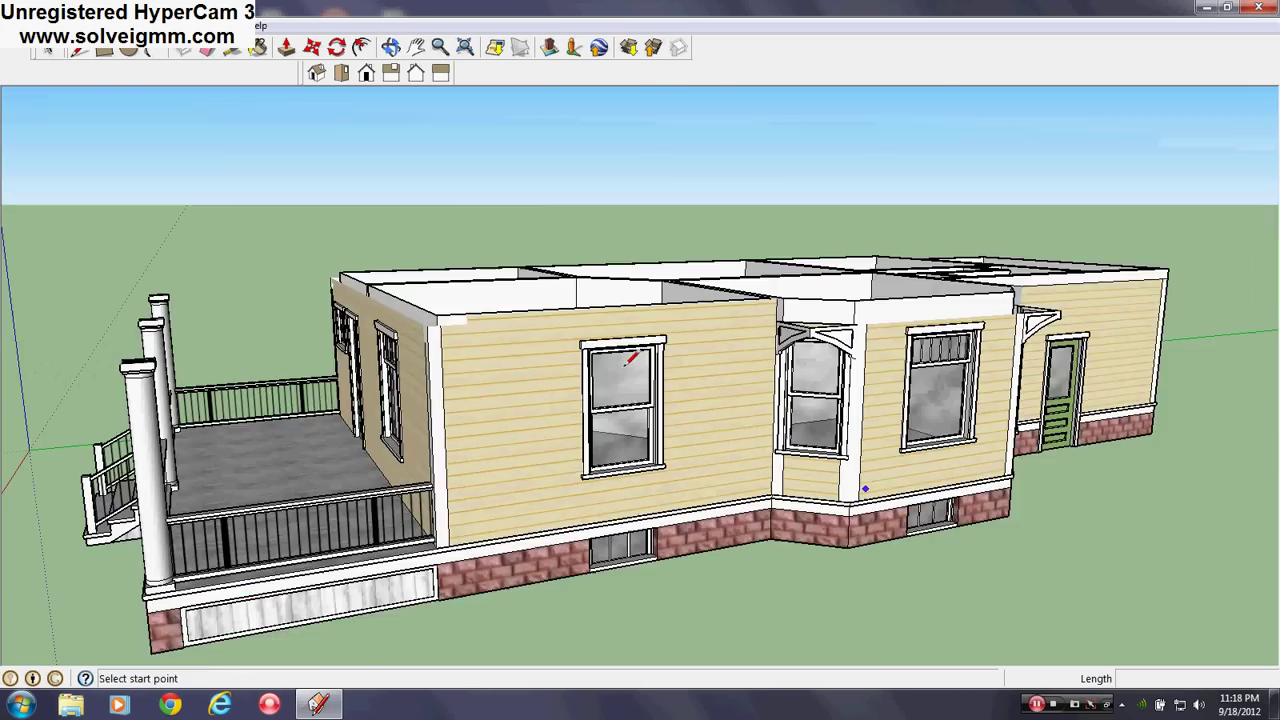
Step: Erase the window components from the middle opening and the opening farthest from the porch
middle_drag(480, 360, 496, 437)
scroll(418, 420, up, 3)
right_click(700, 170)
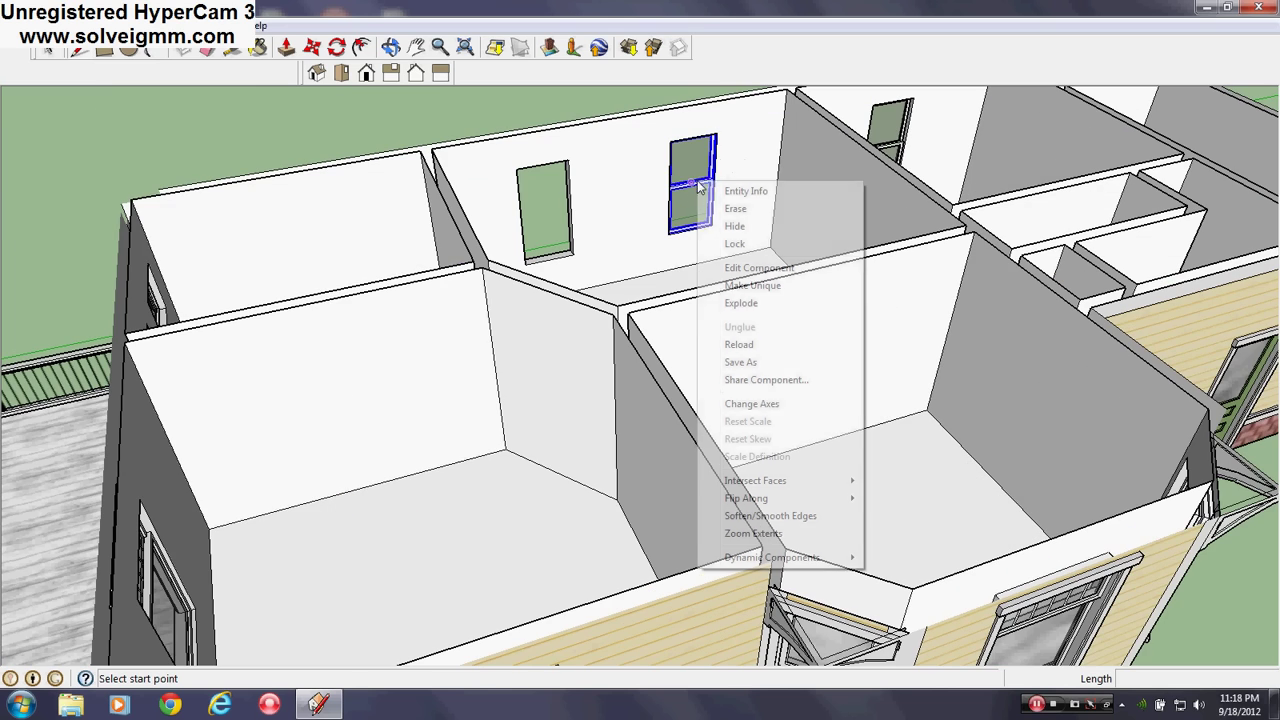
click(737, 205)
right_click(884, 130)
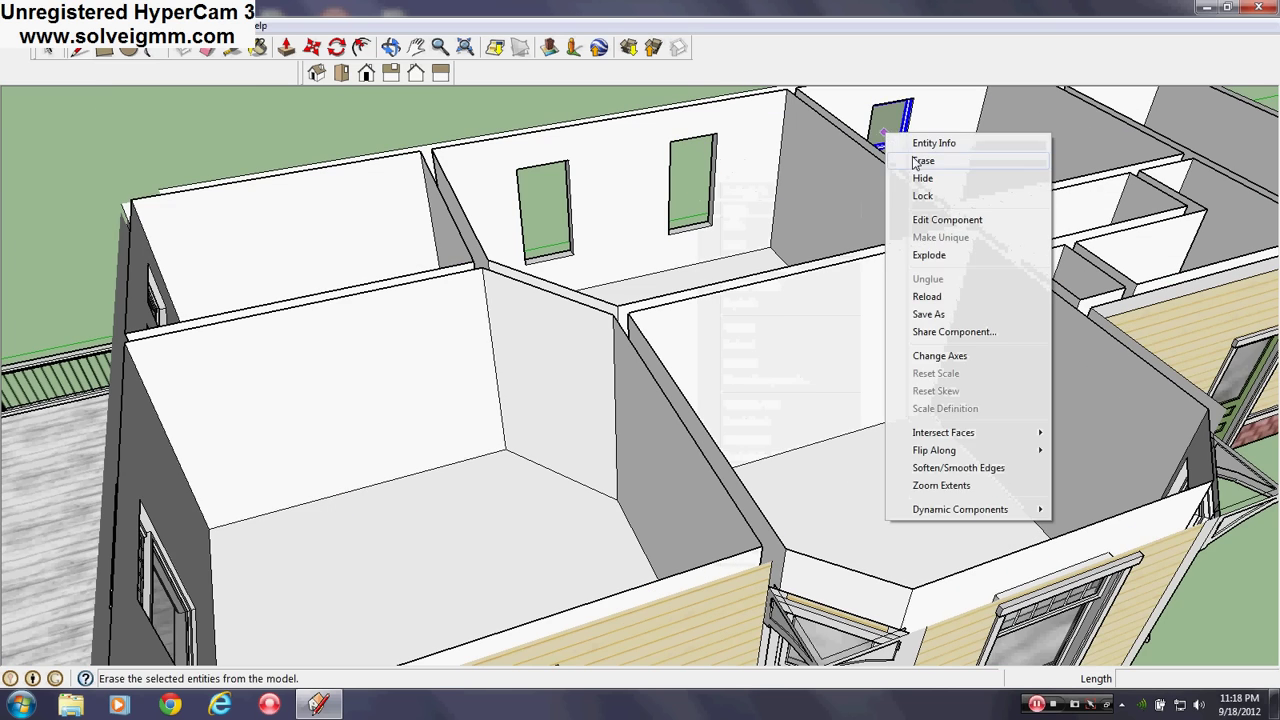
click(915, 160)
Step: Push/Pull the side jamb of the window opening farthest from the porch 2' 6" across to close the opening
mouse_move(880, 277)
middle_down()
mouse_move(943, 386)
mouse_move(862, 380)
middle_up()
scroll(686, 366, down, 4)
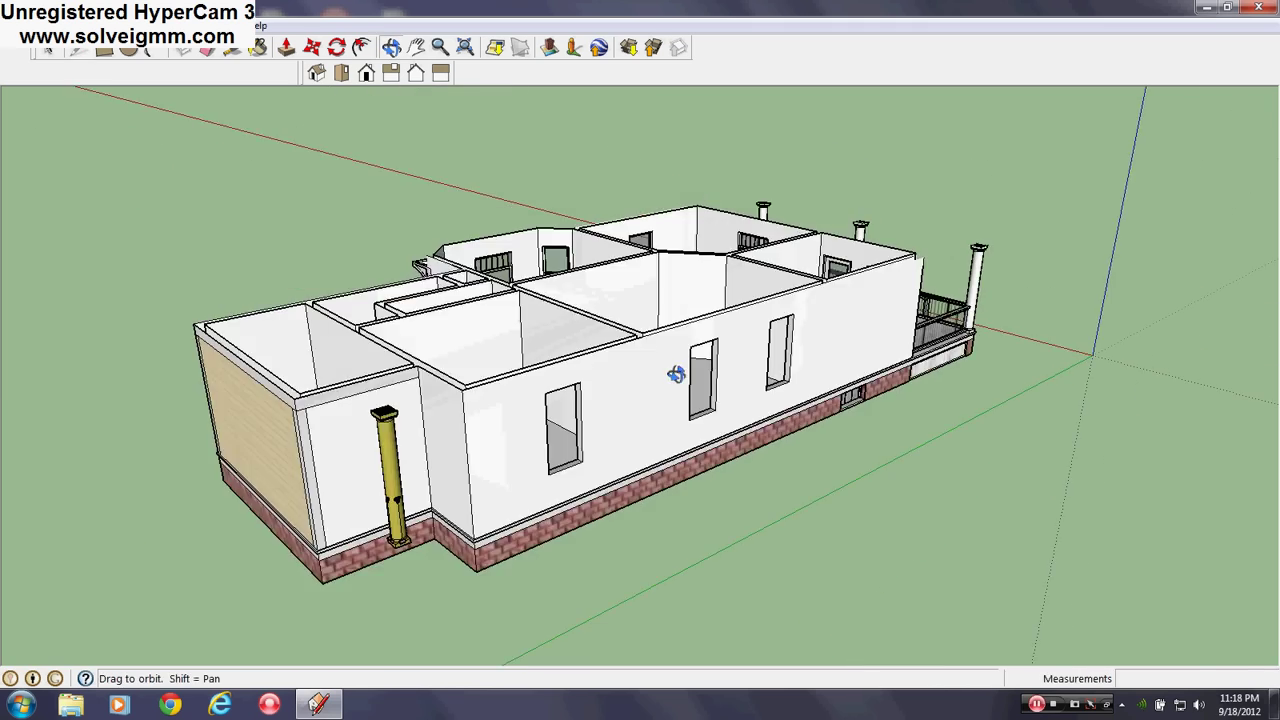
middle_drag(686, 366, 286, 394)
scroll(491, 374, up, 6)
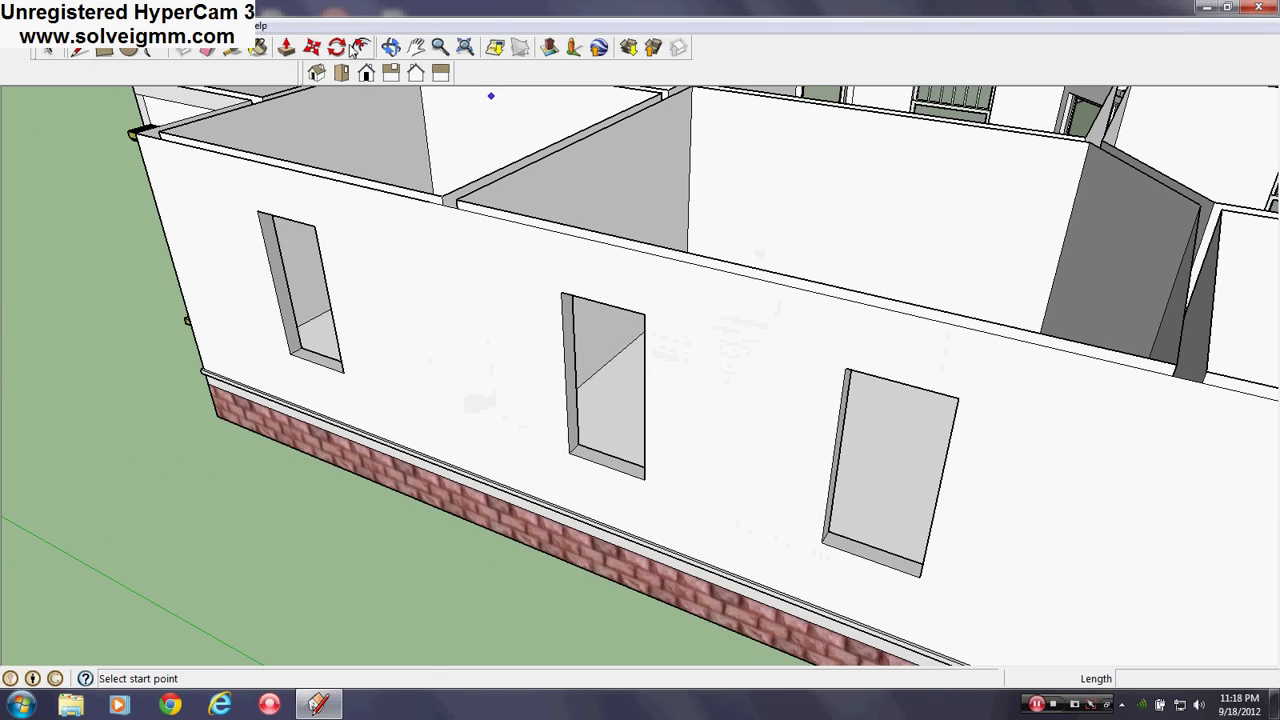
click(286, 47)
drag(297, 358, 340, 383)
Step: Undo the filling of the far window opening and the erasing of the windows
middle_drag(340, 383, 584, 445)
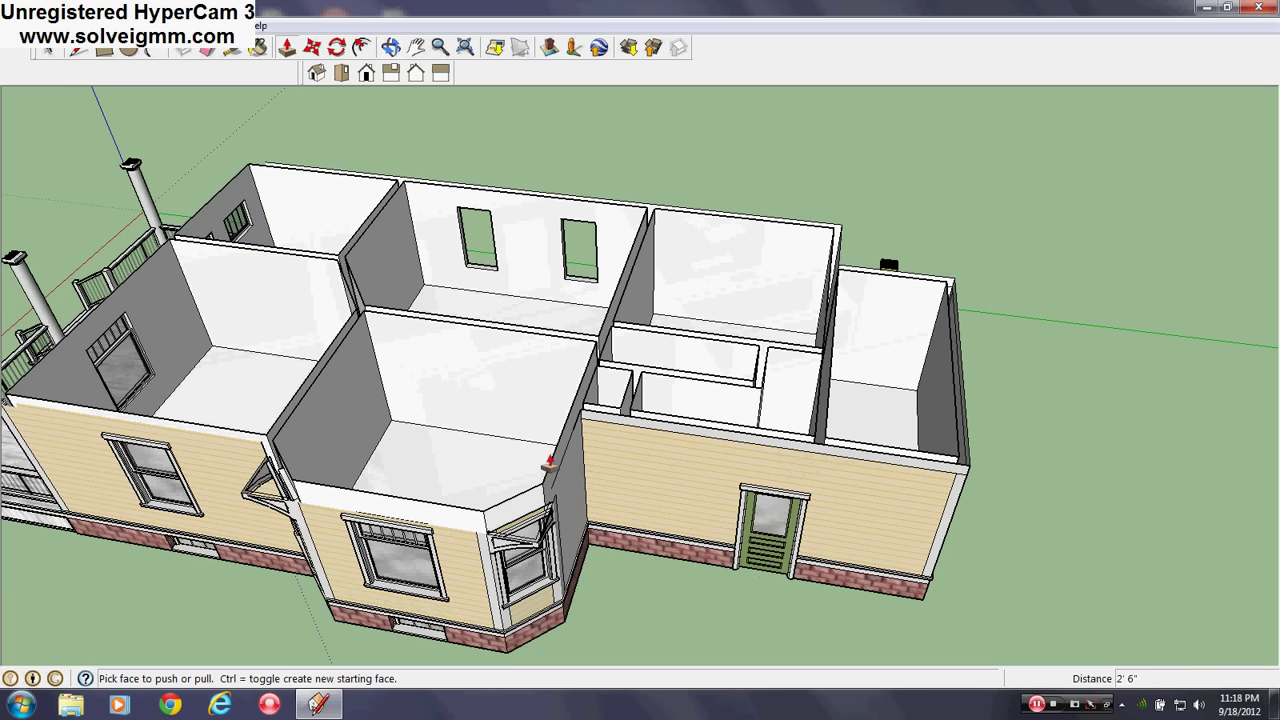
middle_drag(477, 306, 585, 355)
scroll(585, 355, down, 3)
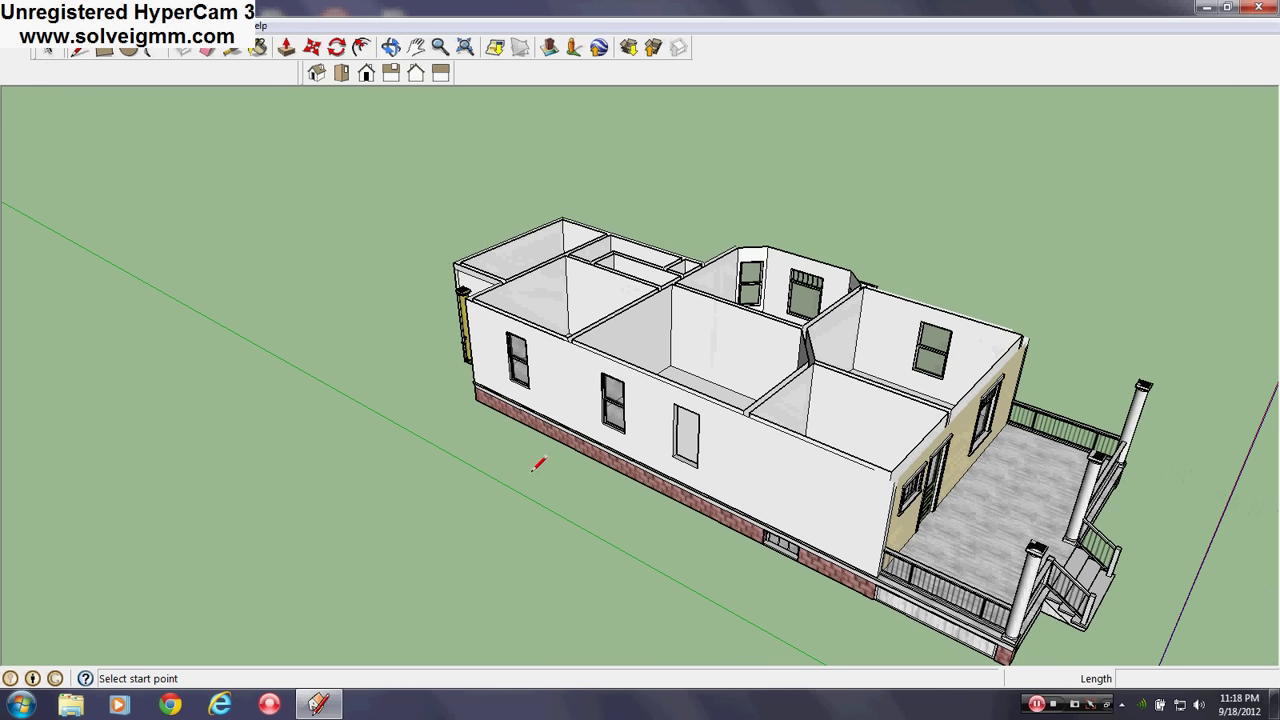
Step: Erase all three window components from the side wall openings
scroll(534, 468, up, 3)
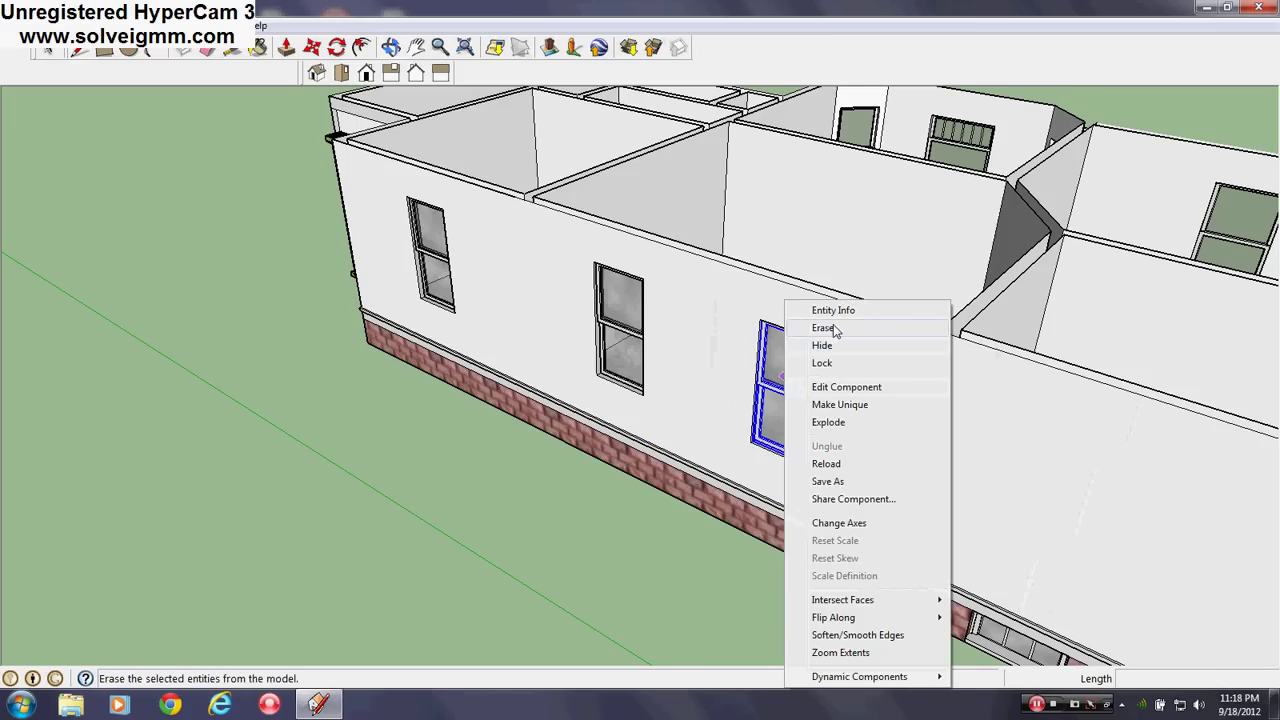
click(830, 330)
right_click(636, 298)
click(668, 327)
right_click(418, 251)
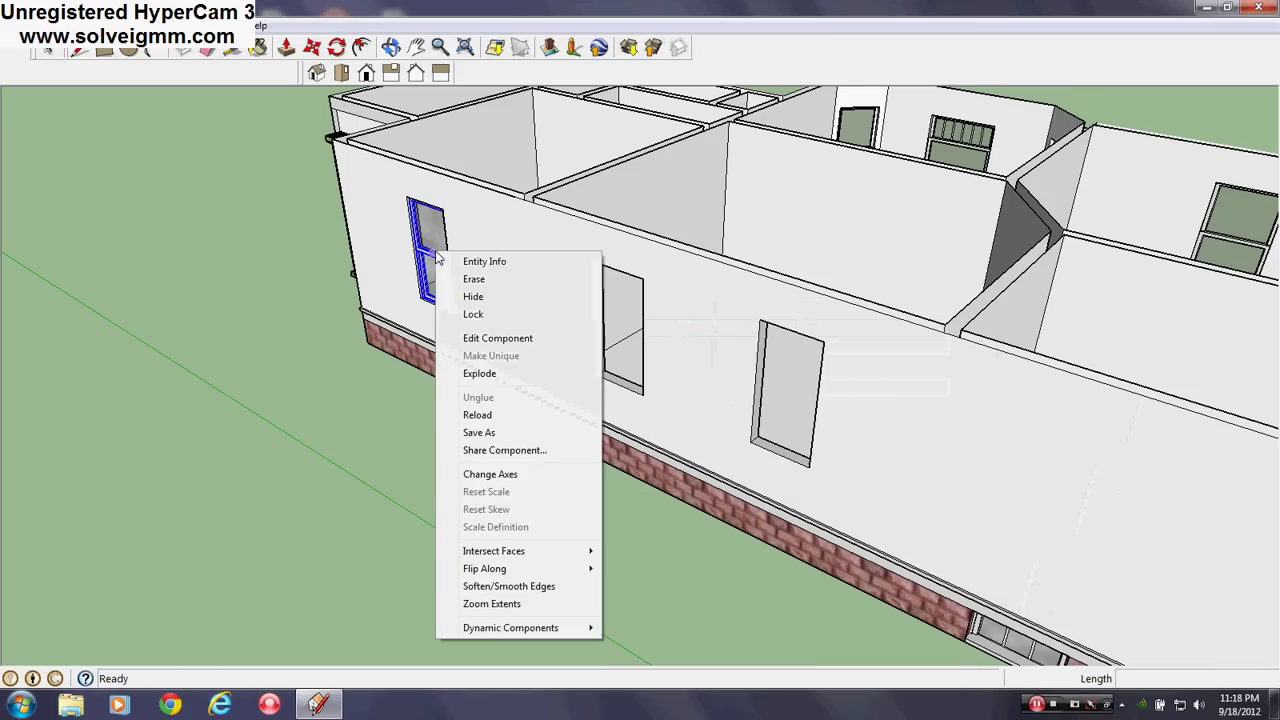
click(457, 274)
scroll(500, 366, down, 5)
scroll(586, 356, up, 4)
scroll(586, 356, up, 3)
Step: With the Line tool active, open the Components browser
key(l)
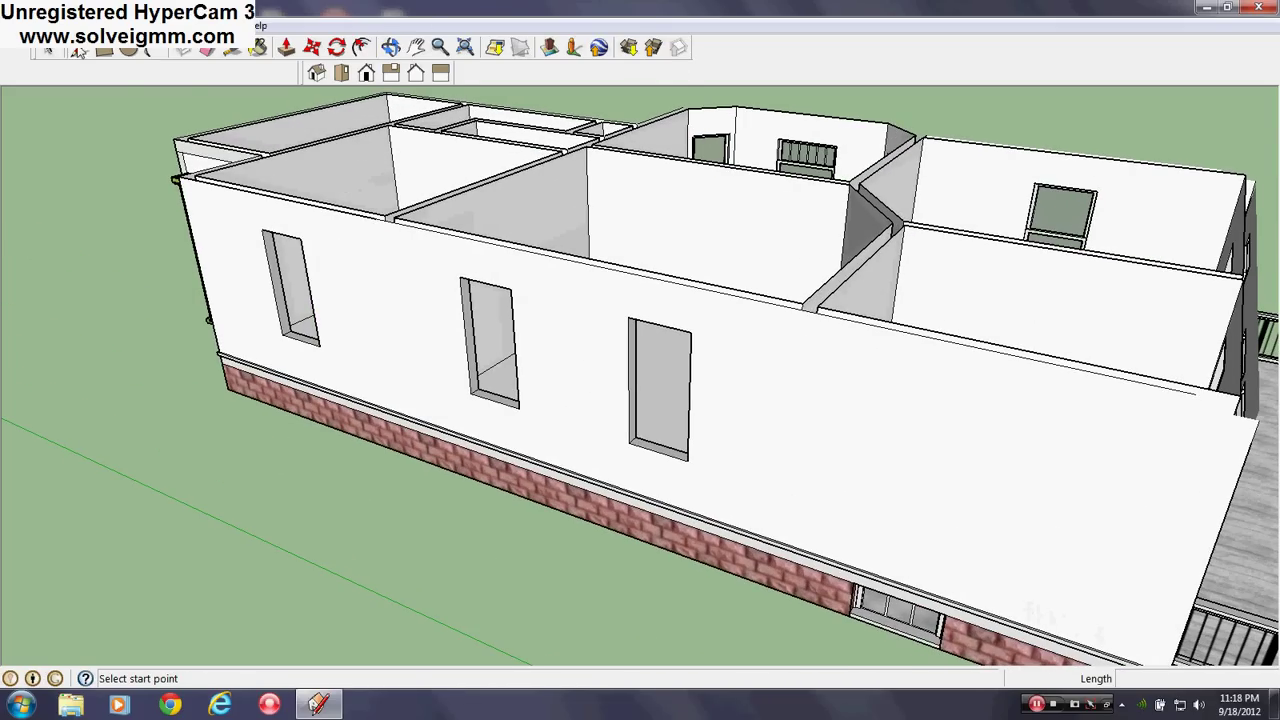
click(232, 25)
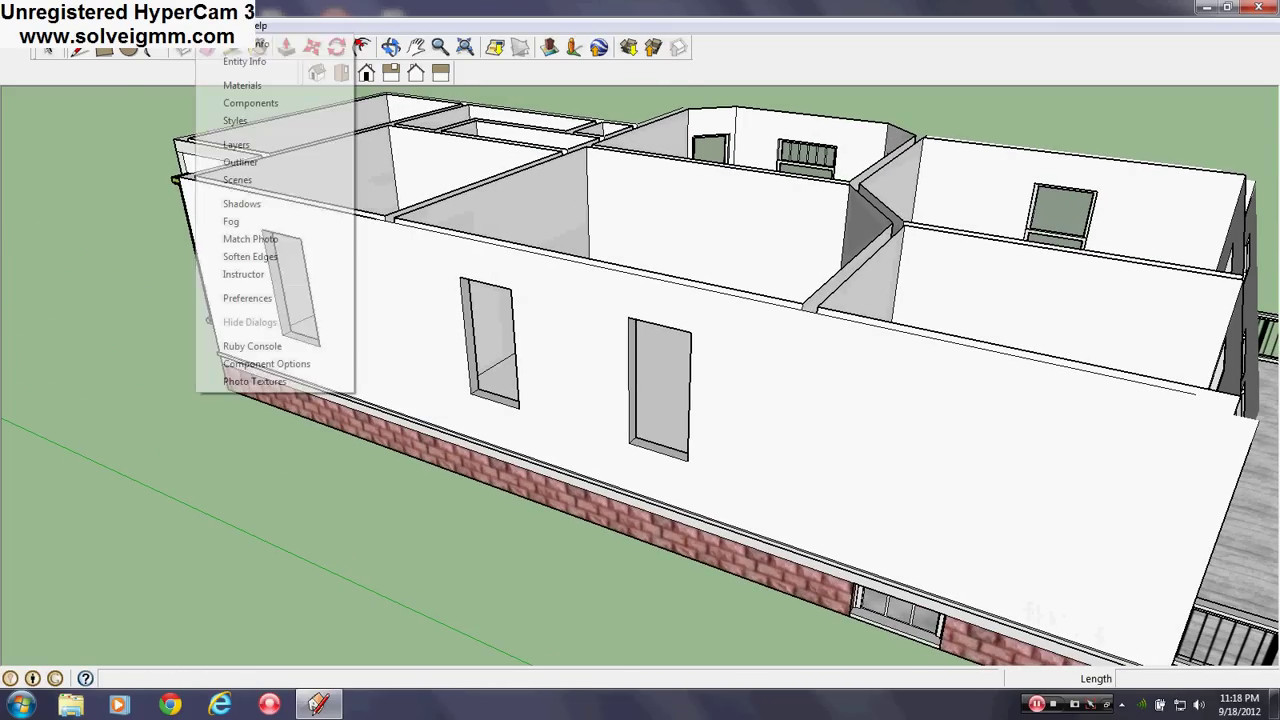
click(237, 106)
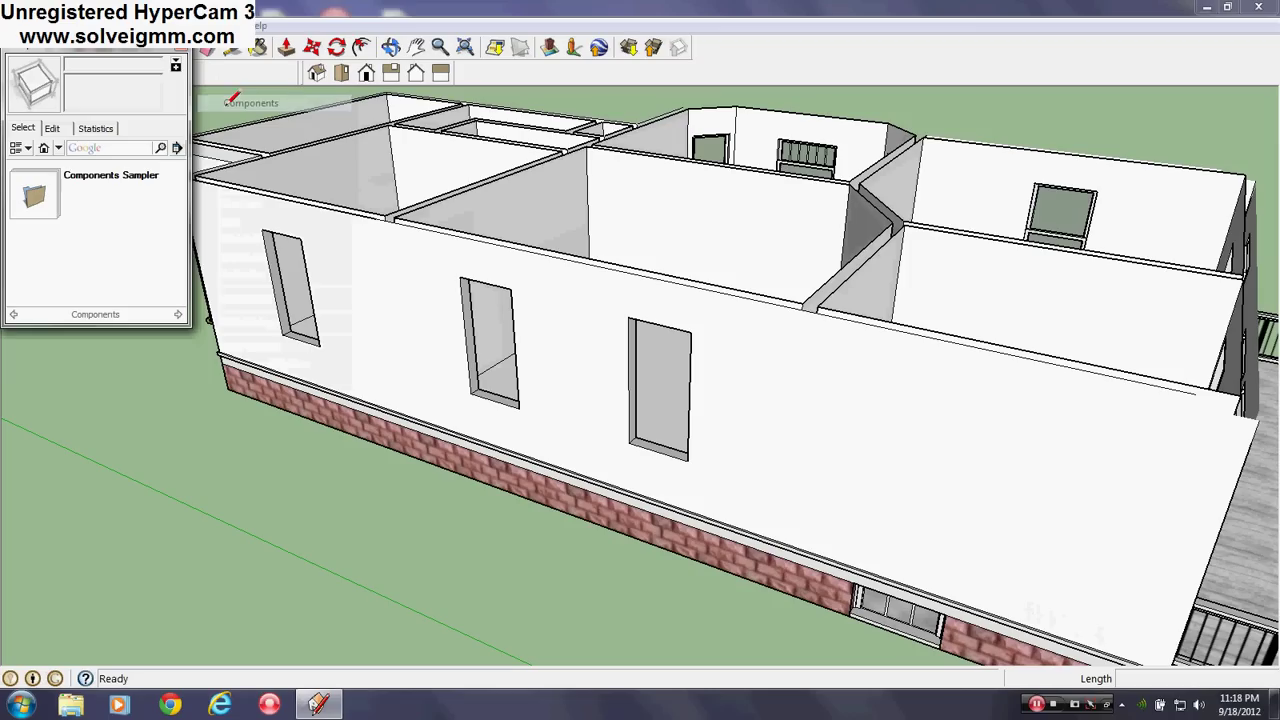
Step: Insert the Window component from the components in the model and place it in the side wall opening nearest the porch
click(58, 147)
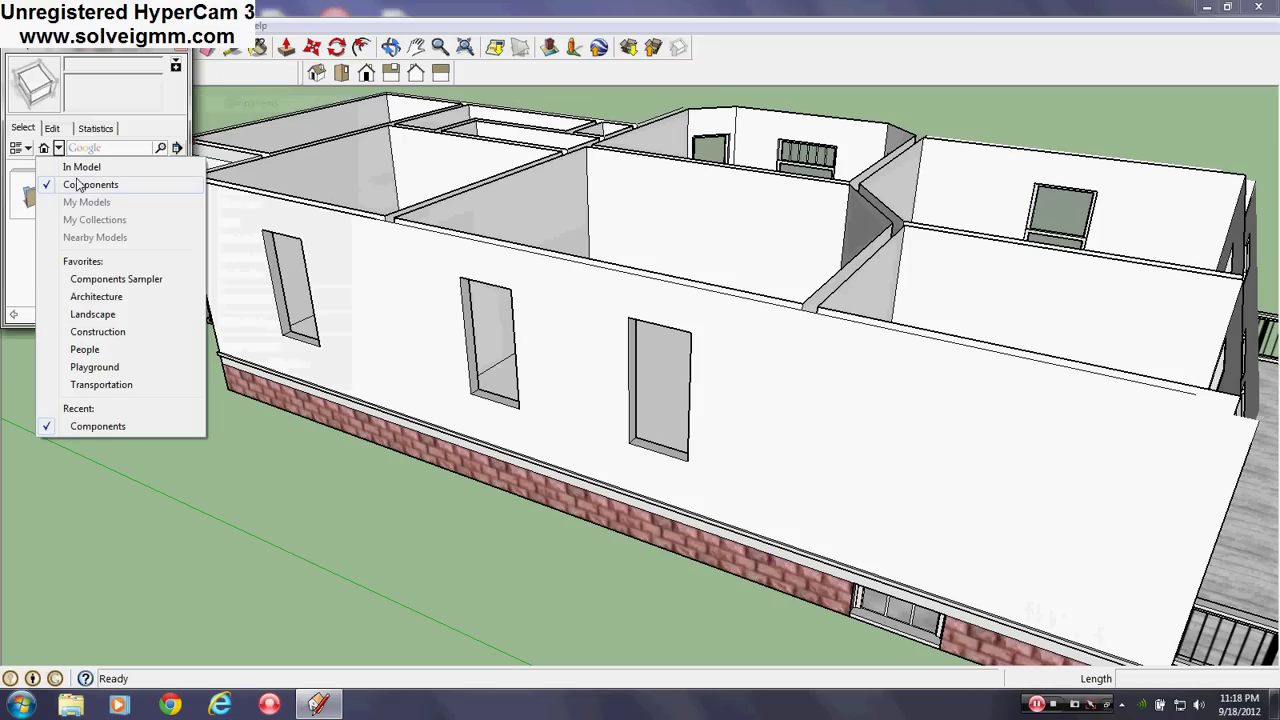
click(80, 172)
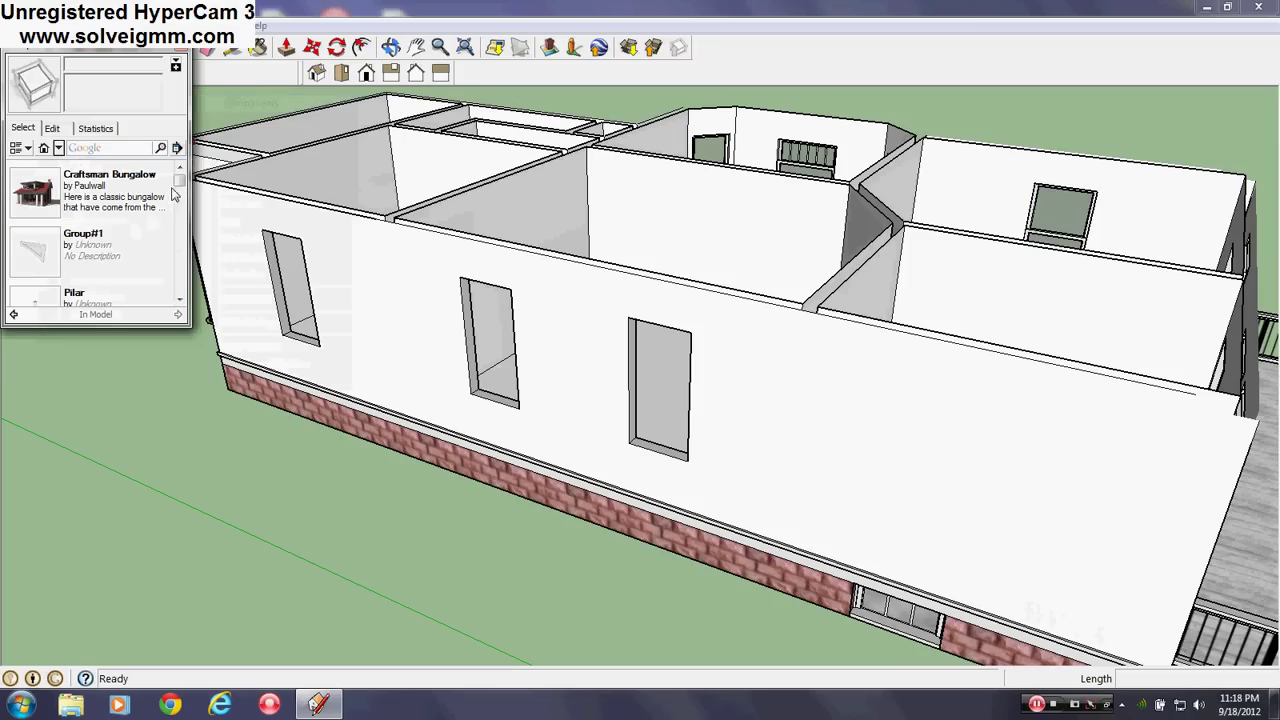
drag(181, 180, 182, 271)
click(38, 254)
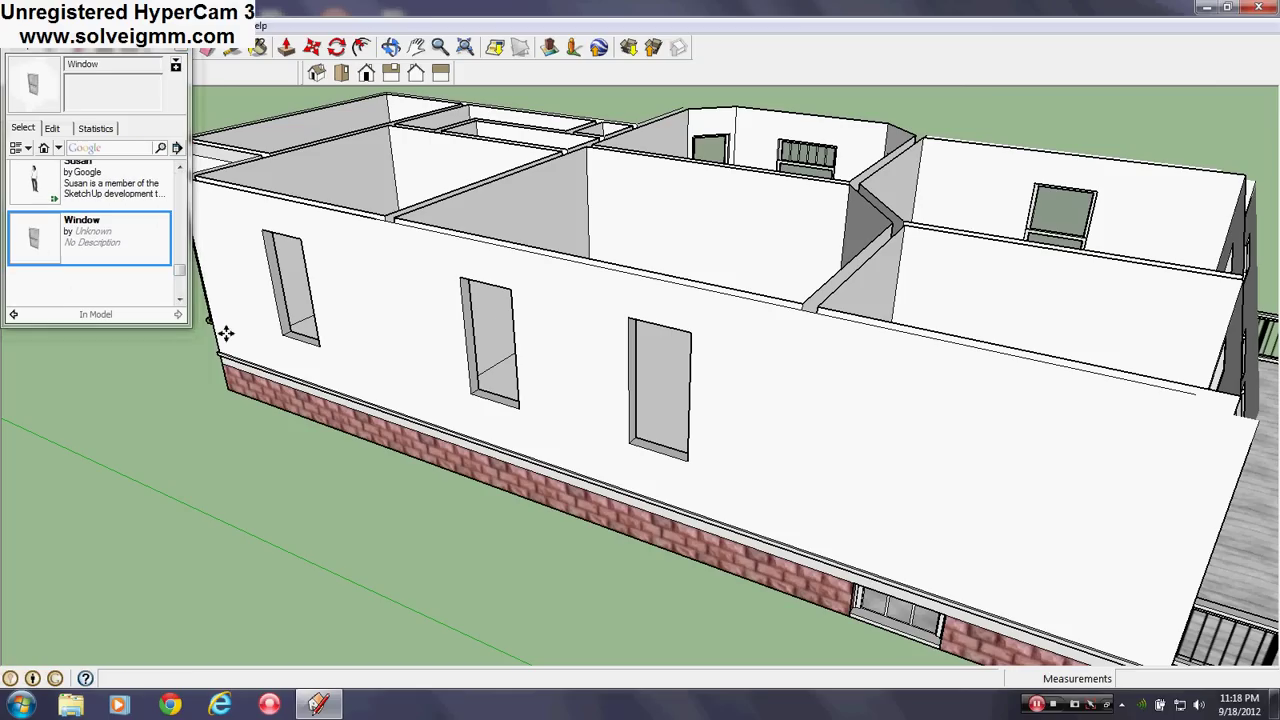
scroll(521, 546, up, 6)
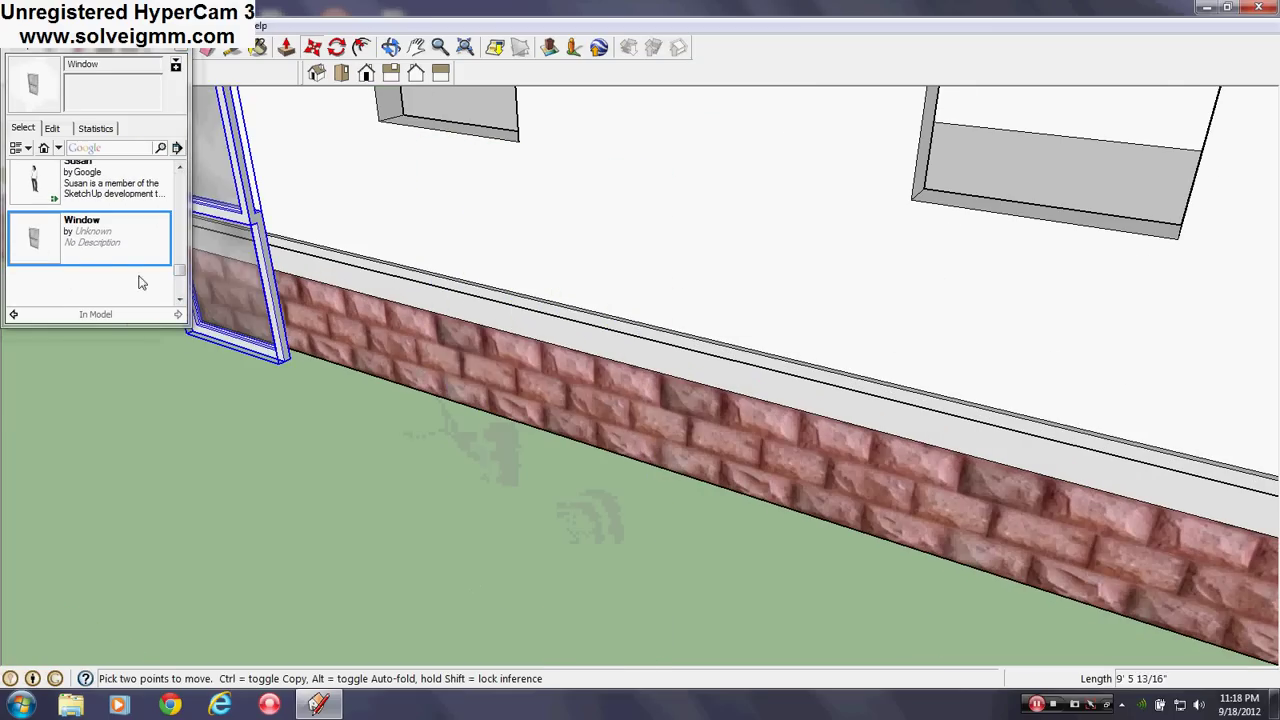
scroll(800, 325, up, 3)
scroll(523, 378, up, 5)
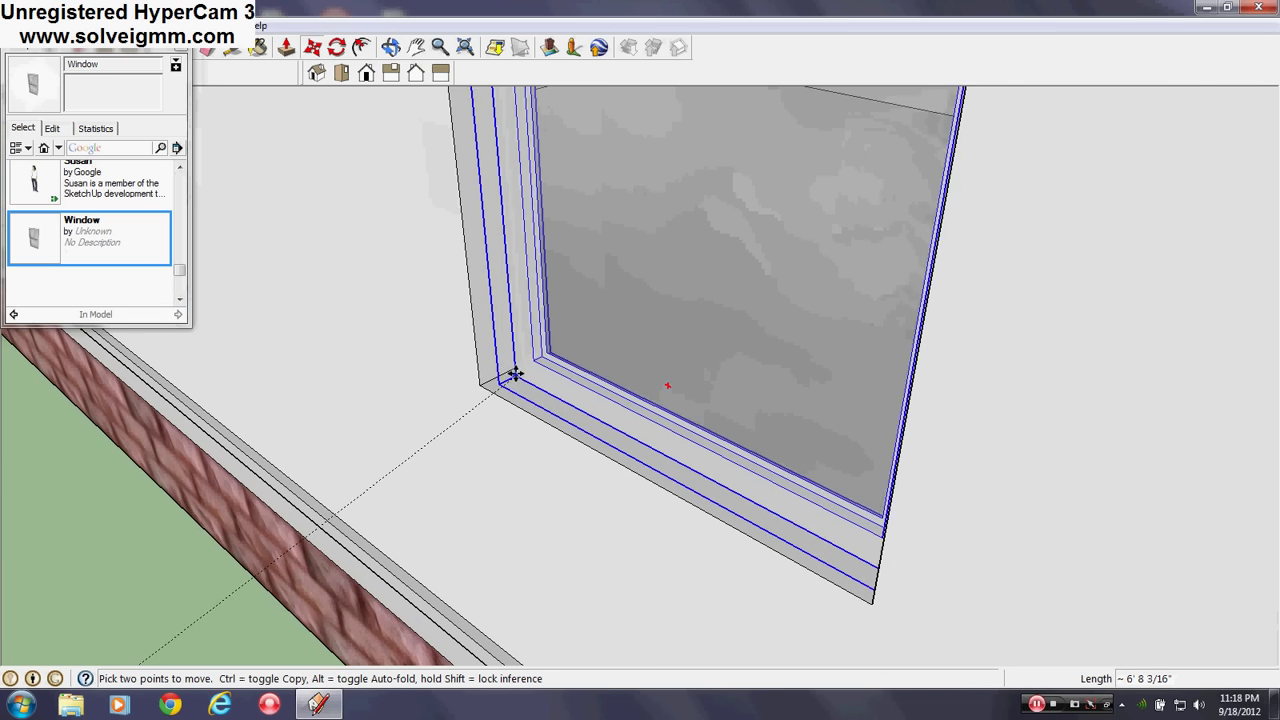
Step: Copy the placed window 7' 6 3/4" along the side wall into the lower corner of the middle opening
click(513, 372)
scroll(780, 517, down, 6)
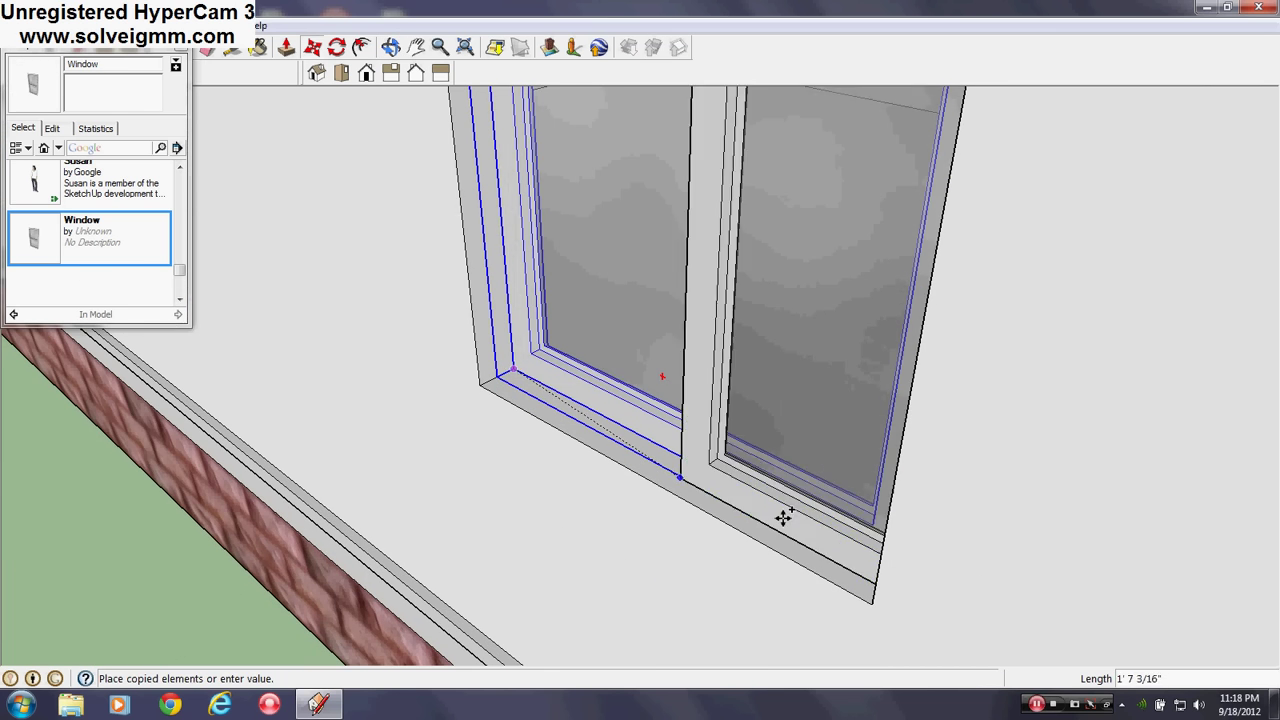
scroll(729, 429, up, 6)
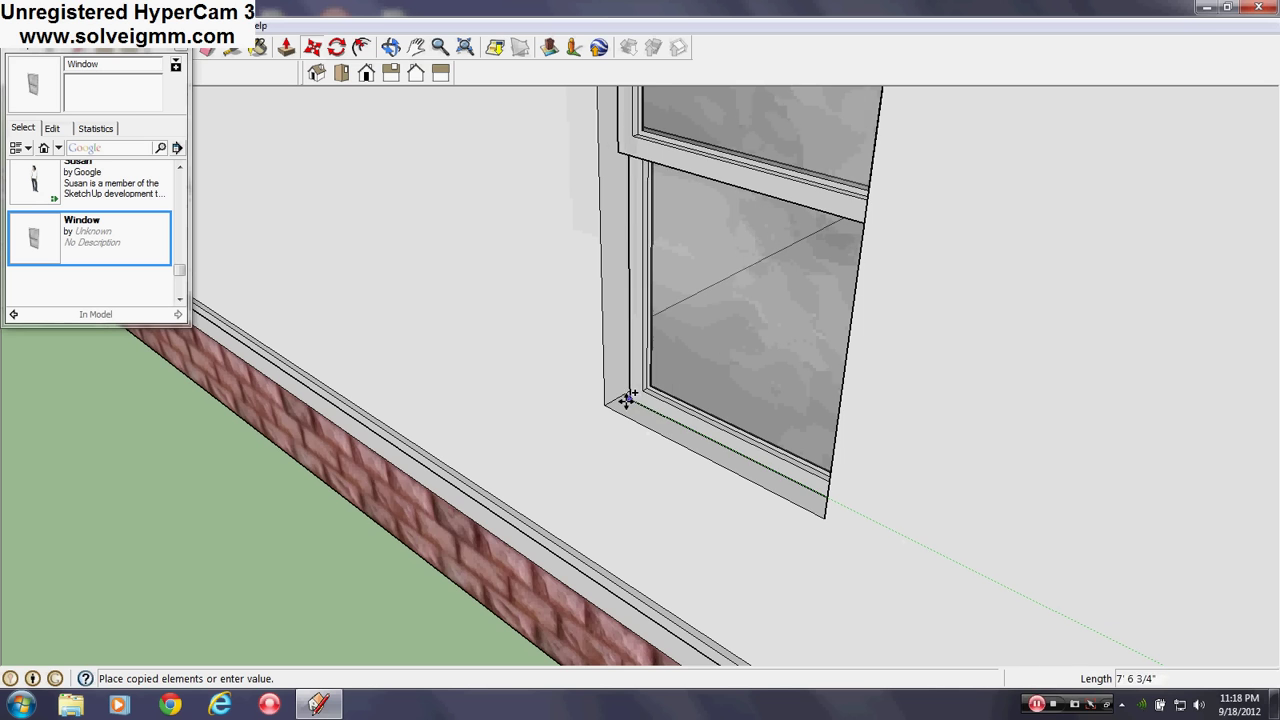
click(621, 399)
Step: Try to copy the middle window about 11' 5 1/16" into the opening farthest from the porch
click(621, 399)
scroll(560, 360, down, 5)
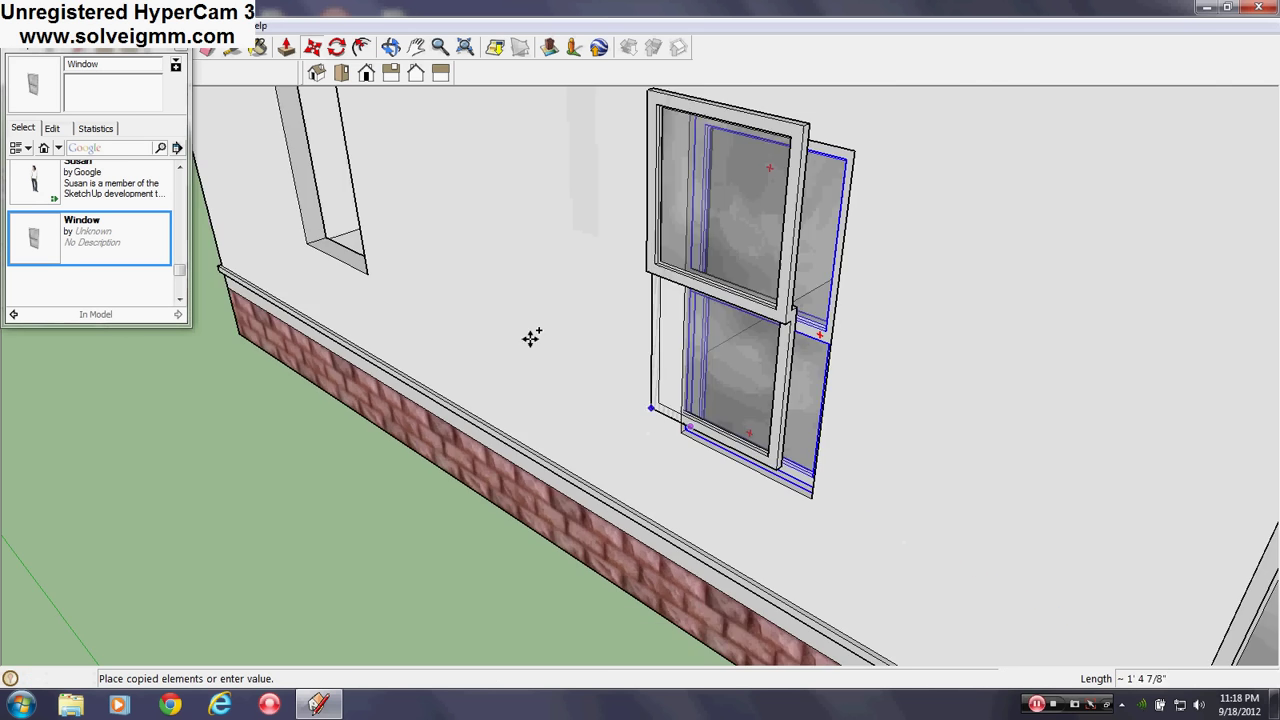
scroll(510, 410, up, 6)
click(496, 412)
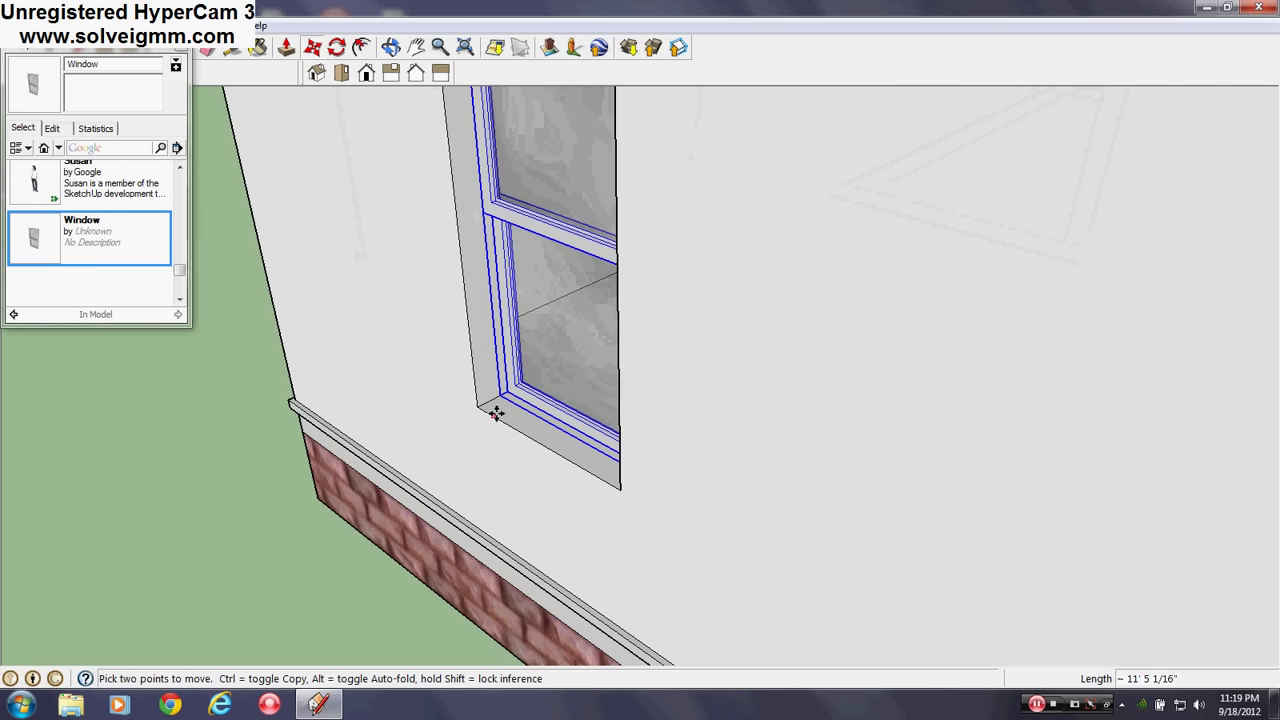
Step: Copy the middle window 11' 5" into the side wall opening farthest from the porch and close the Components browser
scroll(496, 412, down, 5)
scroll(920, 517, up, 5)
middle_drag(920, 517, 543, 360)
click(637, 512)
scroll(543, 360, up, 3)
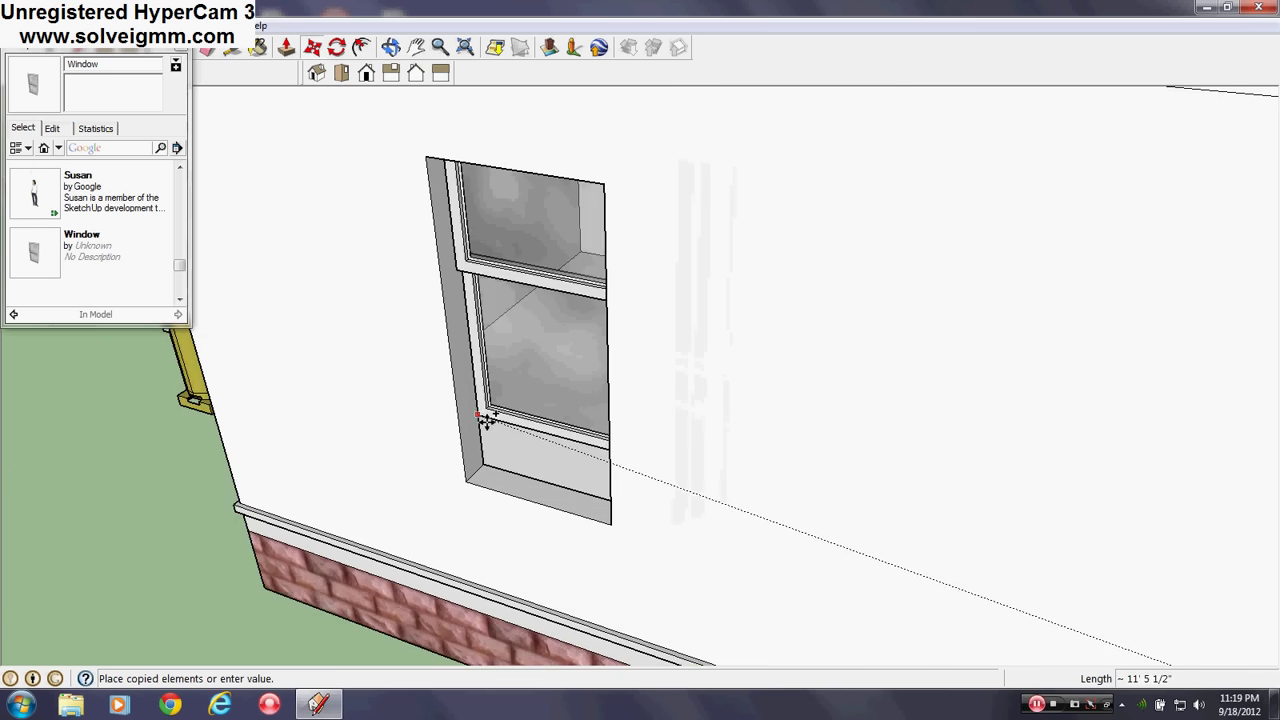
scroll(491, 428, up, 2)
click(482, 484)
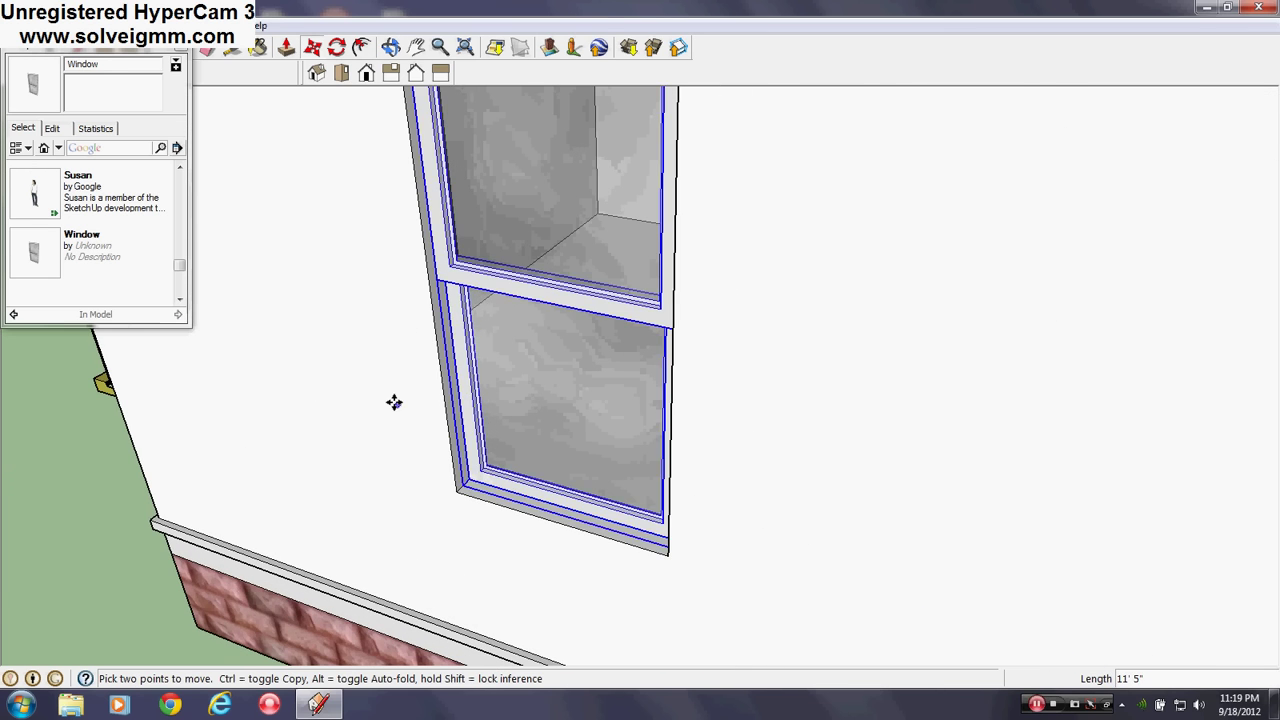
scroll(390, 402, down, 3)
scroll(376, 401, down, 5)
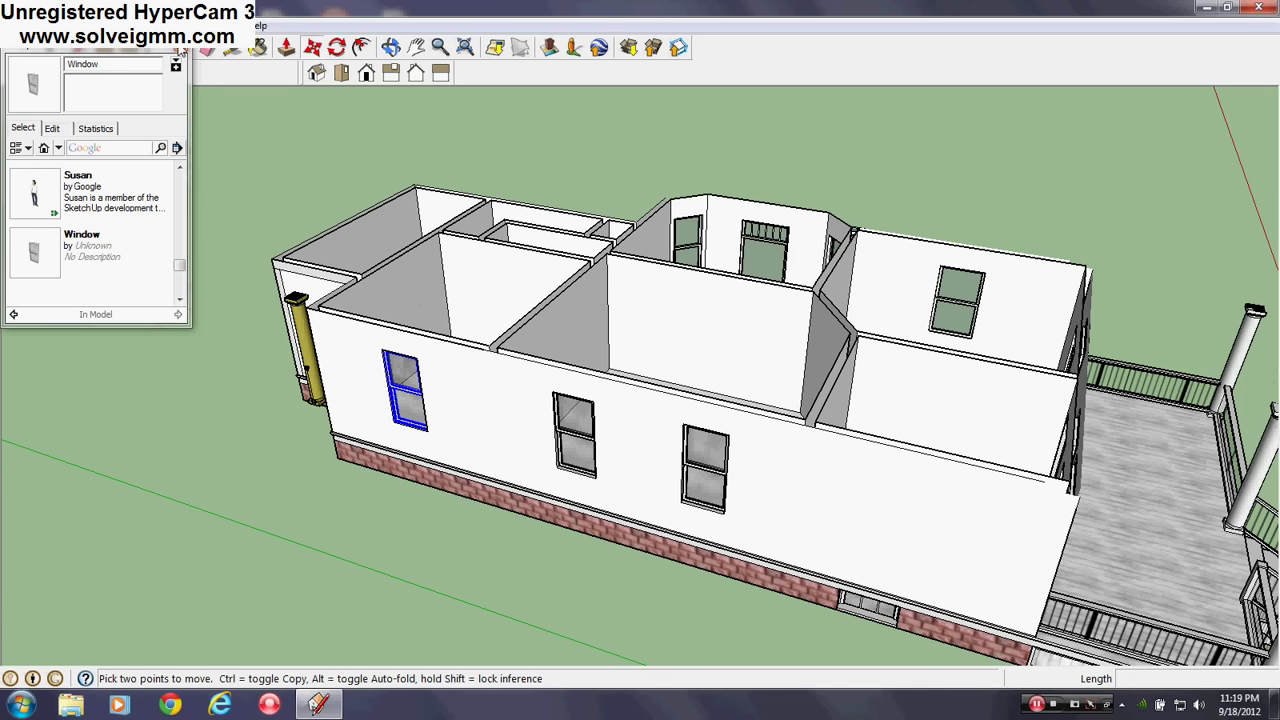
click(182, 50)
Step: Draw a vertical line 2' 3" long across the upper pane of the window between the porch and the bay
key(l)
middle_drag(277, 531, 8, 485)
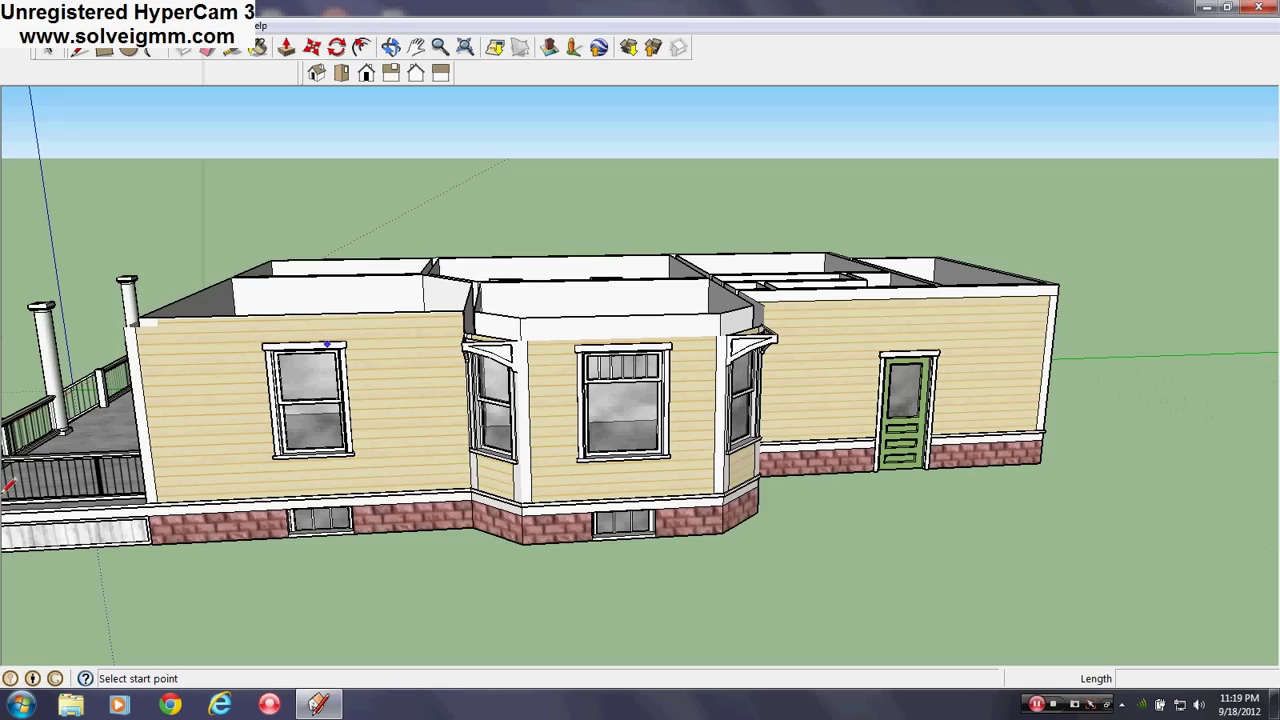
scroll(490, 405, up, 5)
middle_drag(600, 391, 672, 337)
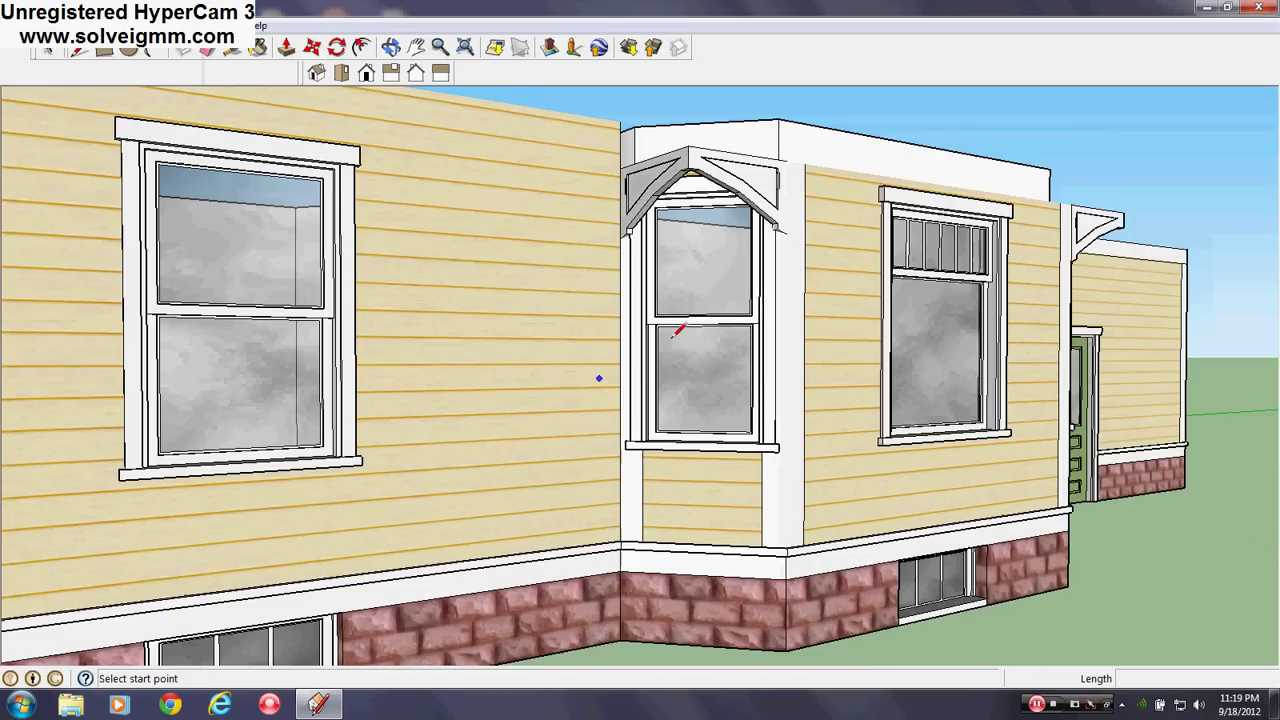
middle_drag(616, 396, 530, 398)
scroll(528, 400, up, 3)
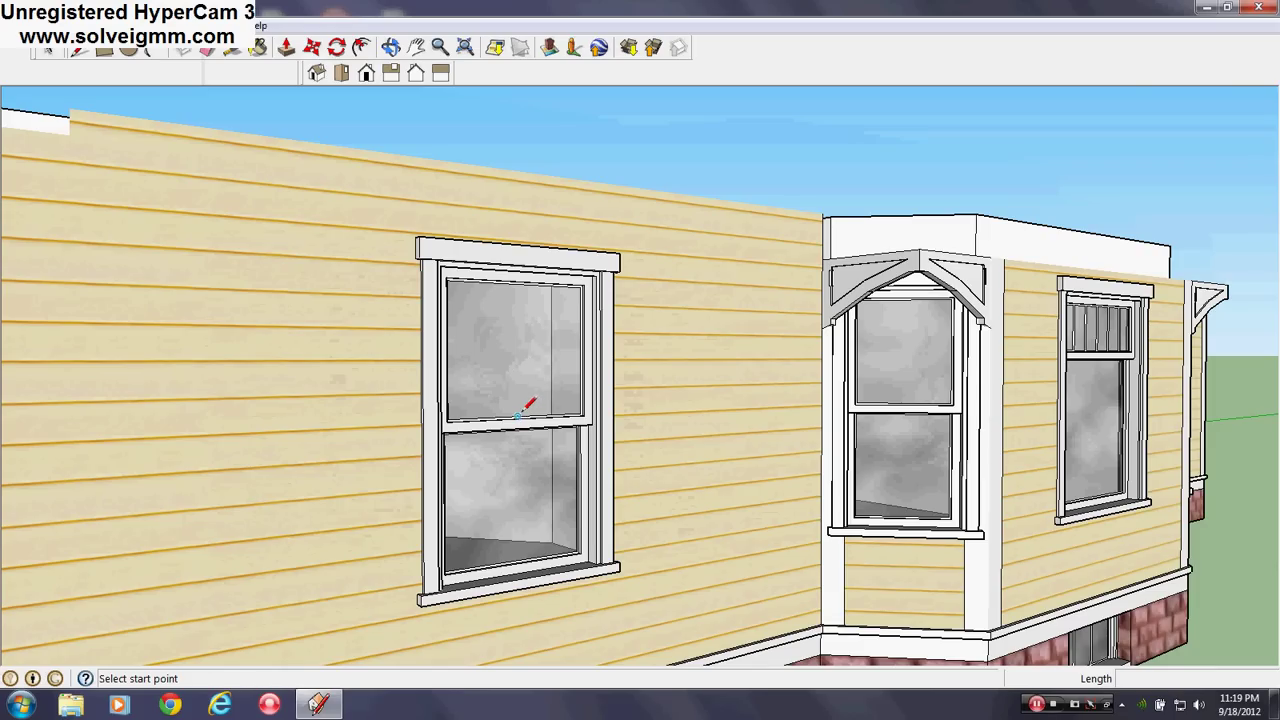
click(517, 416)
click(527, 283)
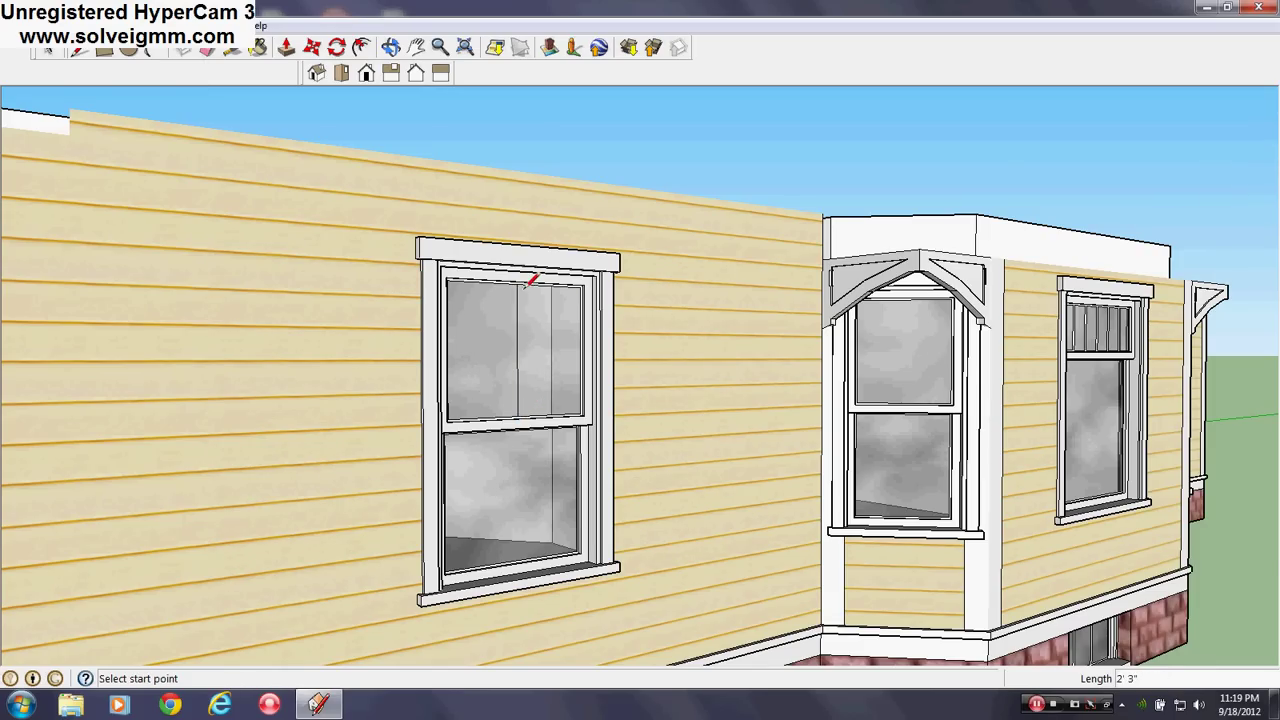
Step: Examine the trimmed exterior windows on the bay side of the house and on the porch wall
scroll(681, 372, up, 2)
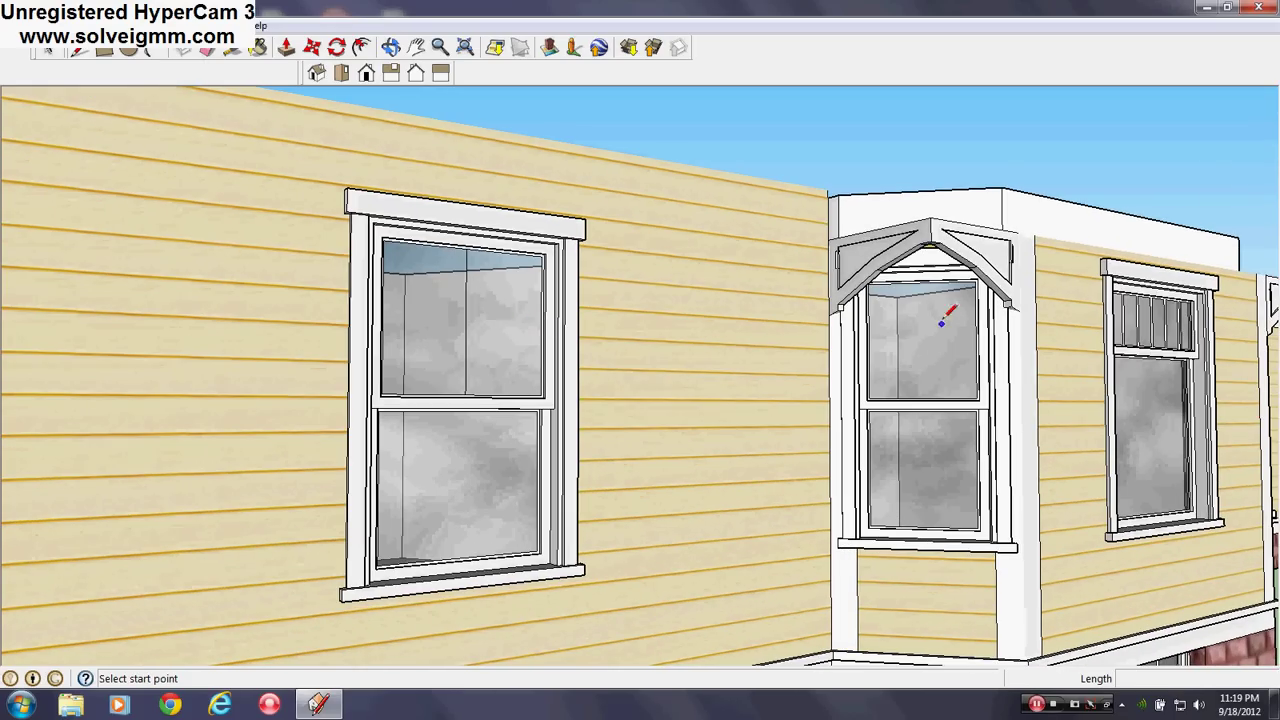
scroll(888, 388, down, 3)
middle_drag(888, 388, 1007, 387)
scroll(468, 391, down, 2)
scroll(774, 388, up, 3)
middle_drag(774, 388, 546, 371)
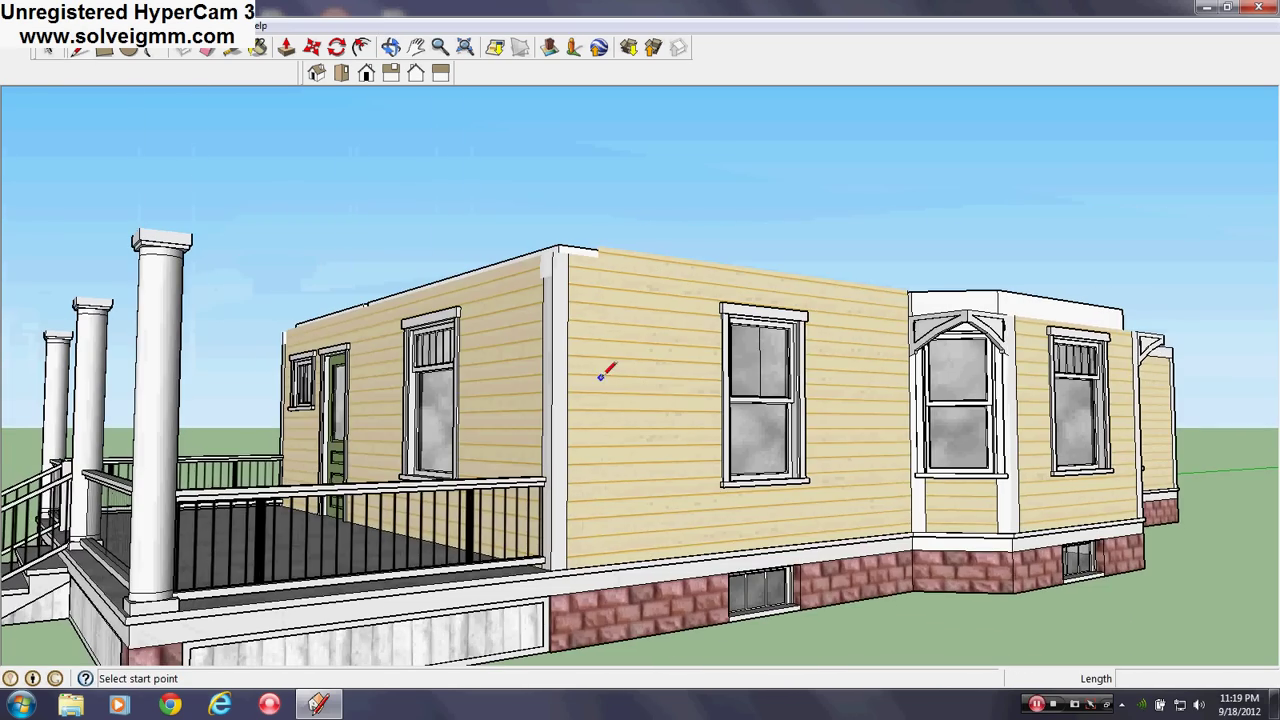
scroll(648, 362, down, 3)
middle_drag(648, 362, 700, 490)
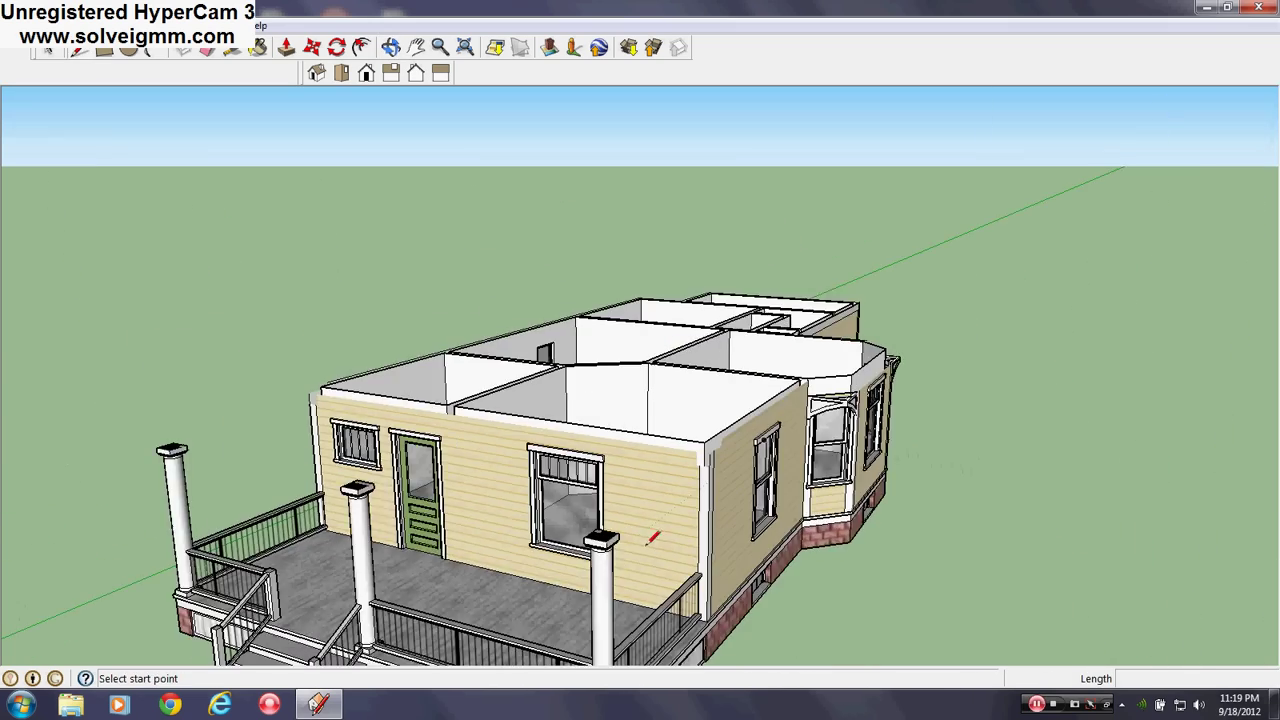
Step: Inspect the three window copies in the plain side wall and the rooms behind them
scroll(716, 487, up, 2)
middle_drag(622, 431, 789, 437)
scroll(562, 482, up, 2)
scroll(520, 474, up, 2)
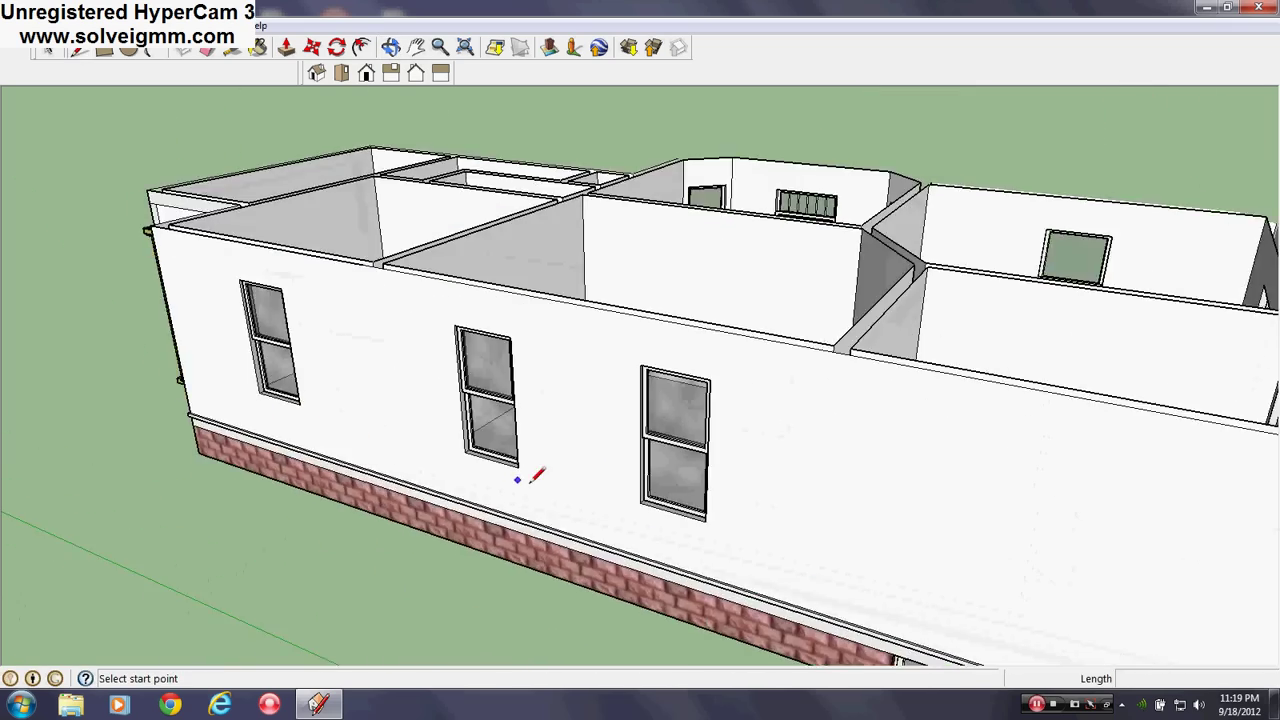
mouse_move(520, 474)
middle_down()
mouse_move(606, 403)
mouse_move(611, 366)
mouse_move(609, 473)
middle_up()
scroll(557, 366, up, 2)
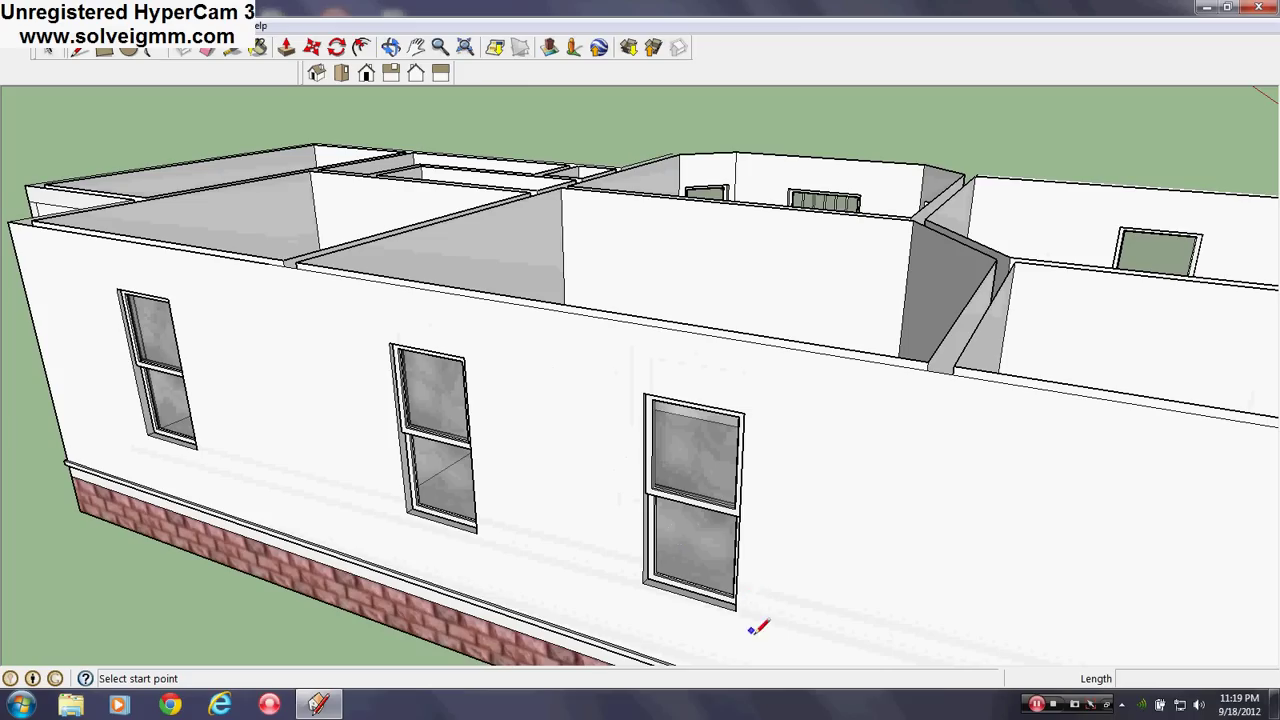
scroll(745, 474, down, 2)
mouse_move(777, 560)
middle_down()
mouse_move(771, 603)
mouse_move(749, 586)
middle_up()
scroll(749, 586, up, 2)
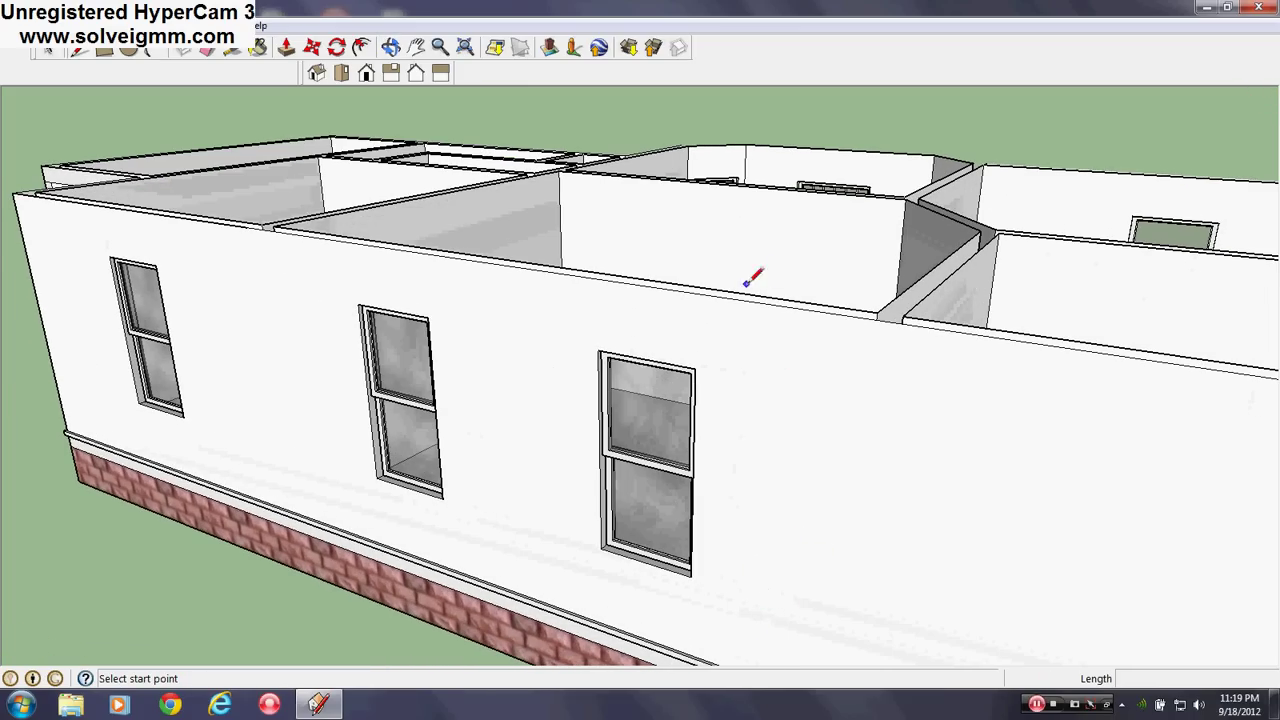
mouse_move(751, 277)
middle_down()
mouse_move(686, 429)
mouse_move(693, 418)
middle_up()
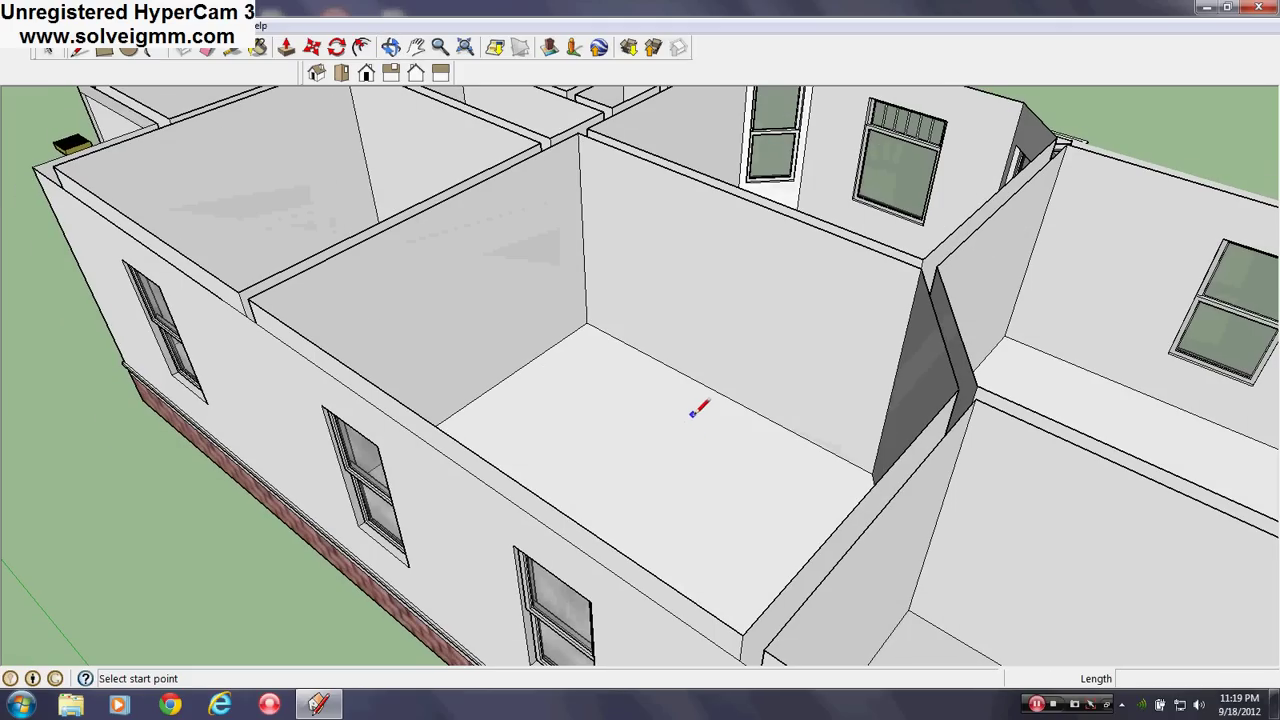
Step: Draw a 6-inch line along the floor edge of the room's end wall, starting from the corner beside the windows
scroll(963, 371, down, 2)
mouse_move(963, 371)
middle_down()
mouse_move(780, 454)
mouse_move(591, 480)
middle_up()
scroll(591, 480, down, 2)
scroll(541, 400, down, 1)
scroll(494, 274, up, 3)
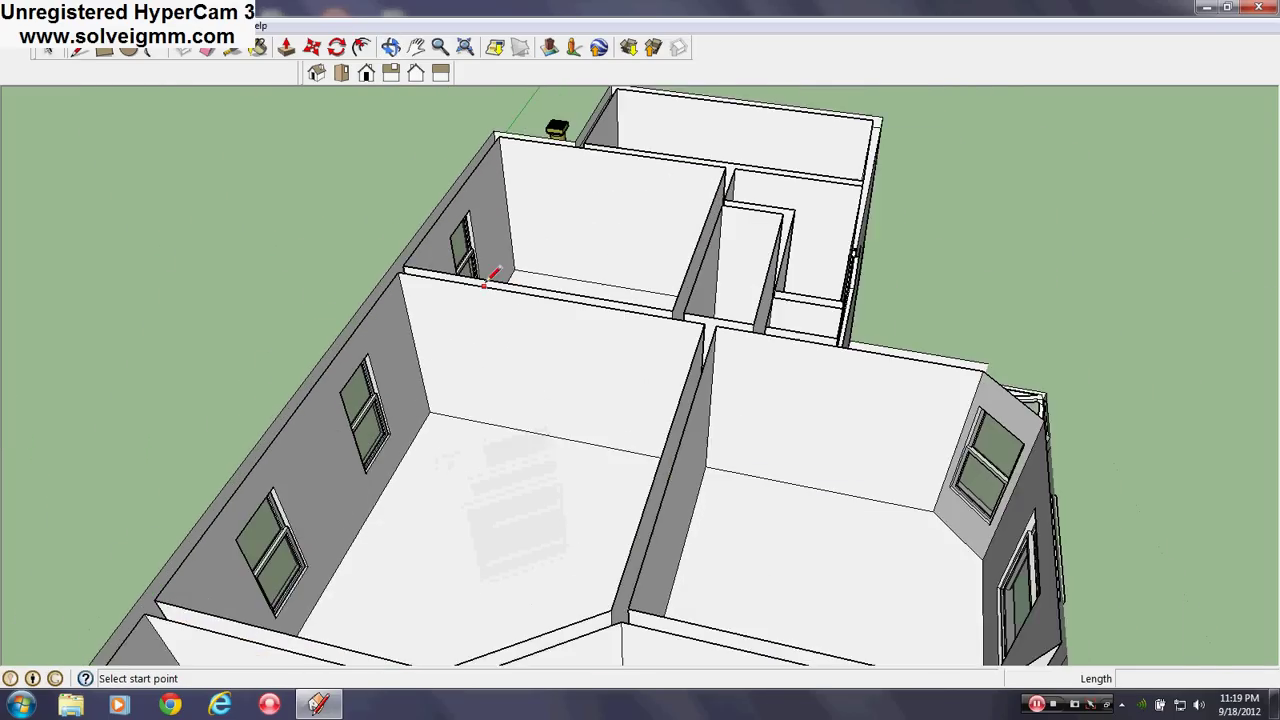
mouse_move(494, 274)
middle_down()
mouse_move(523, 289)
mouse_move(536, 278)
middle_up()
click(423, 444)
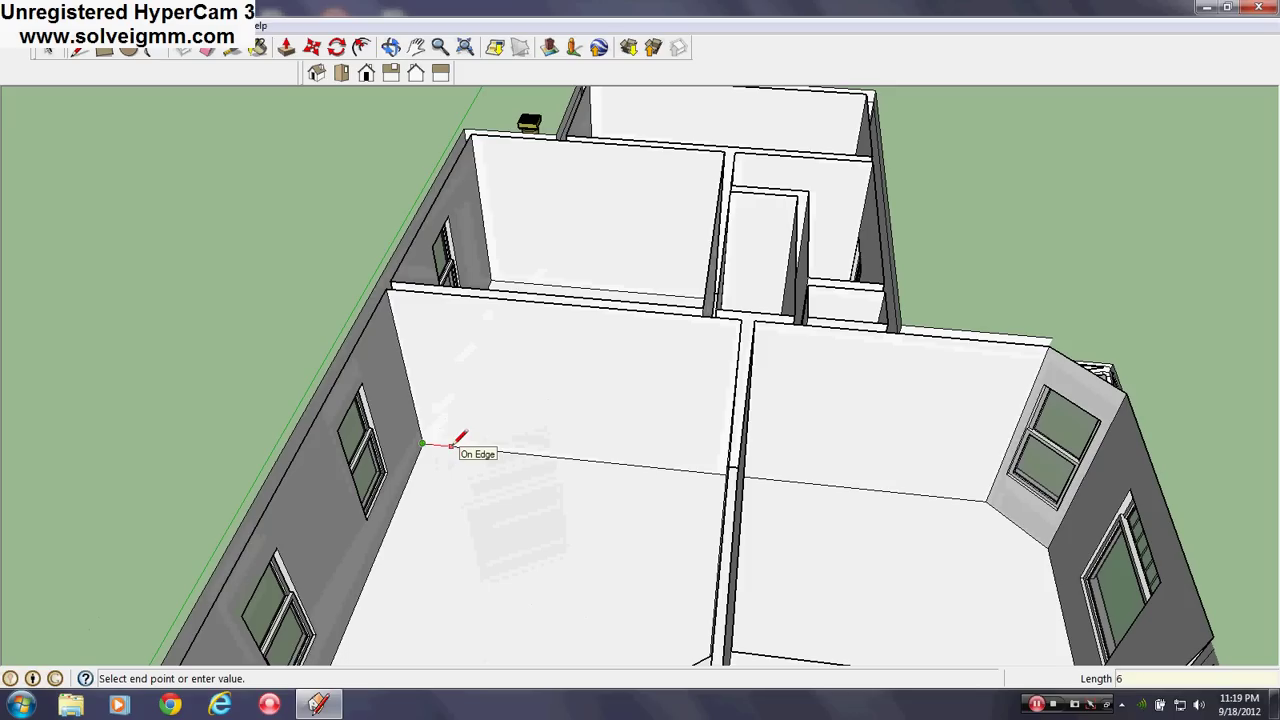
key(Escape)
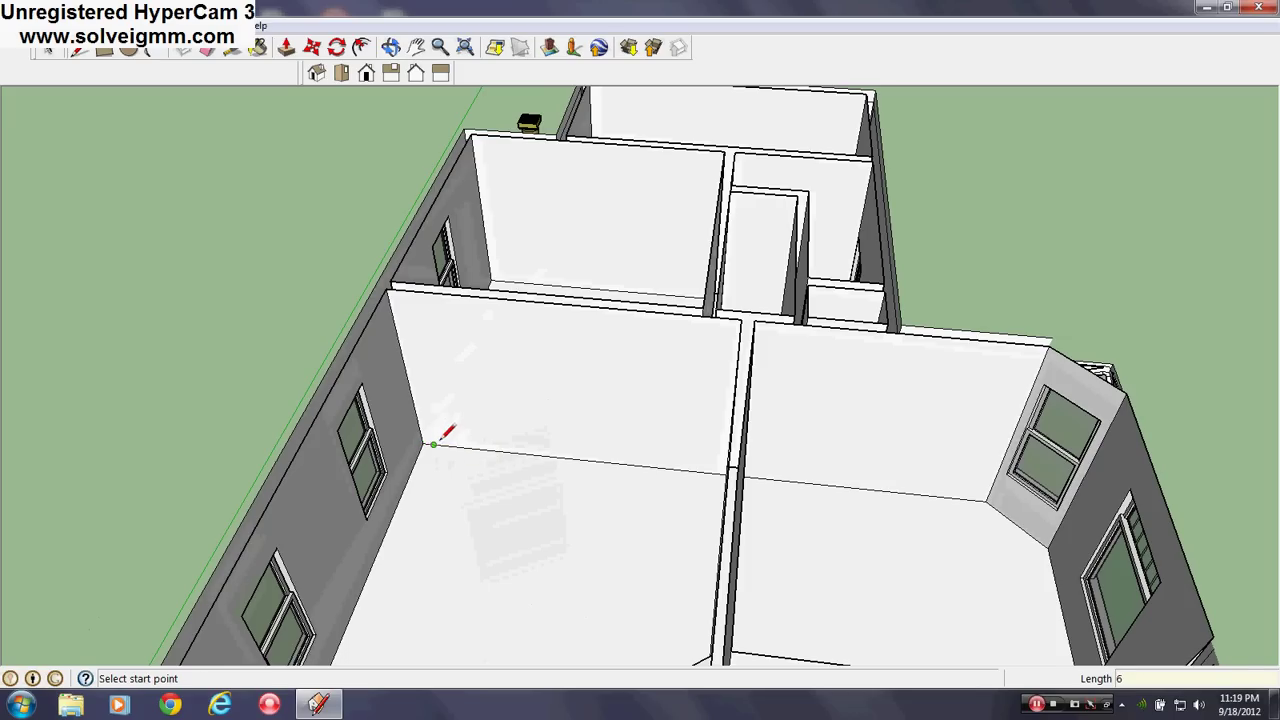
Step: Outline a doorway 7' high and 2' 6" wide on the end wall, starting 6 inches from the corner
middle_drag(441, 436, 560, 460)
click(543, 443)
scroll(500, 366, up, 3)
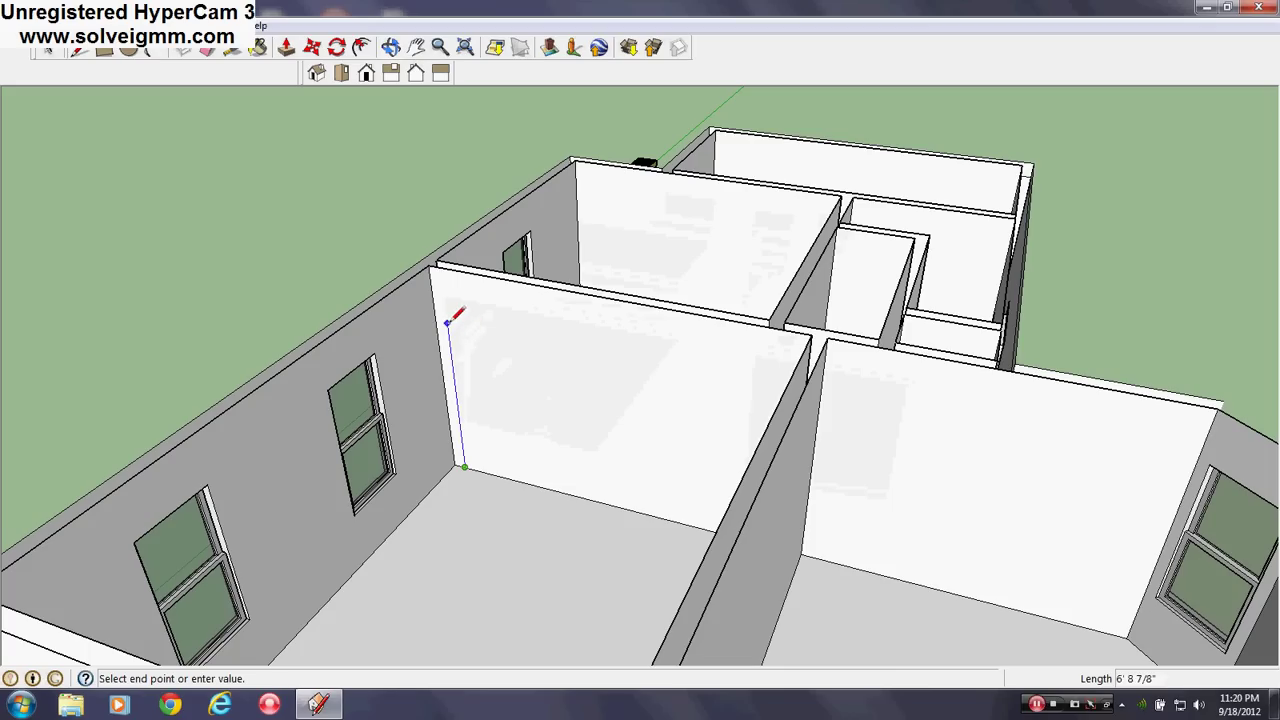
scroll(448, 322, down, 5)
scroll(448, 322, up, 5)
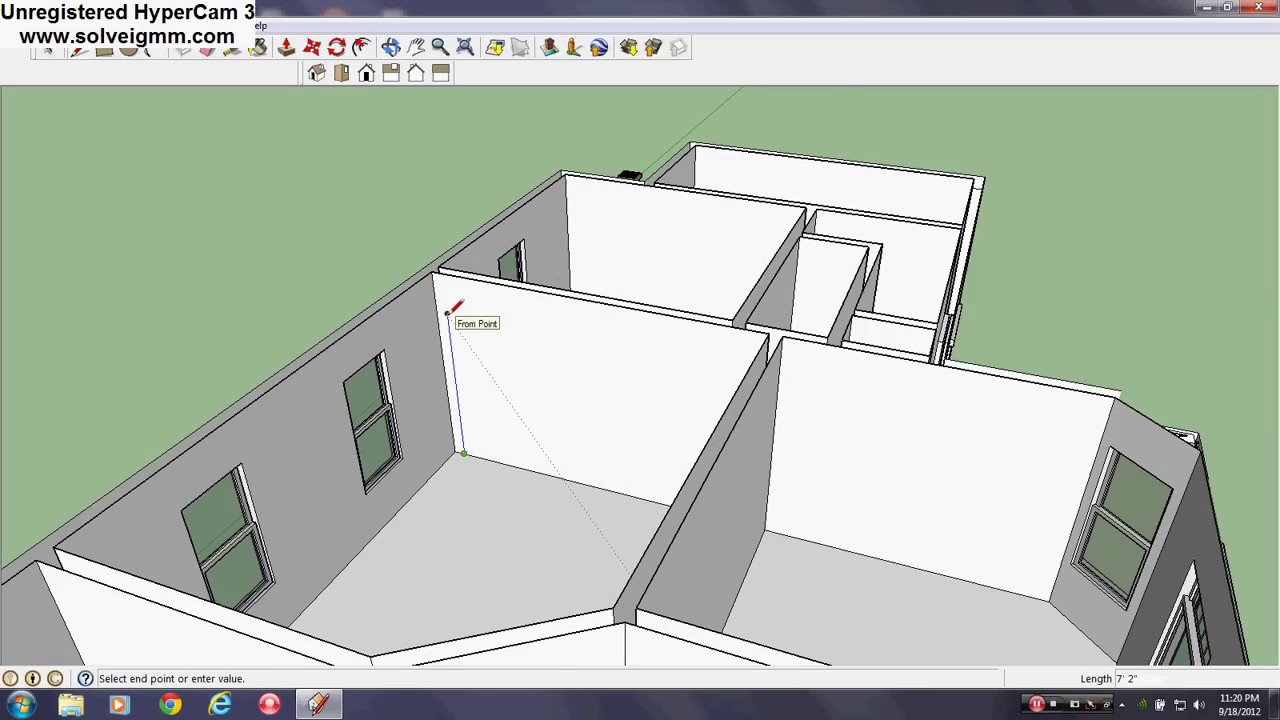
text(7)
key(Return)
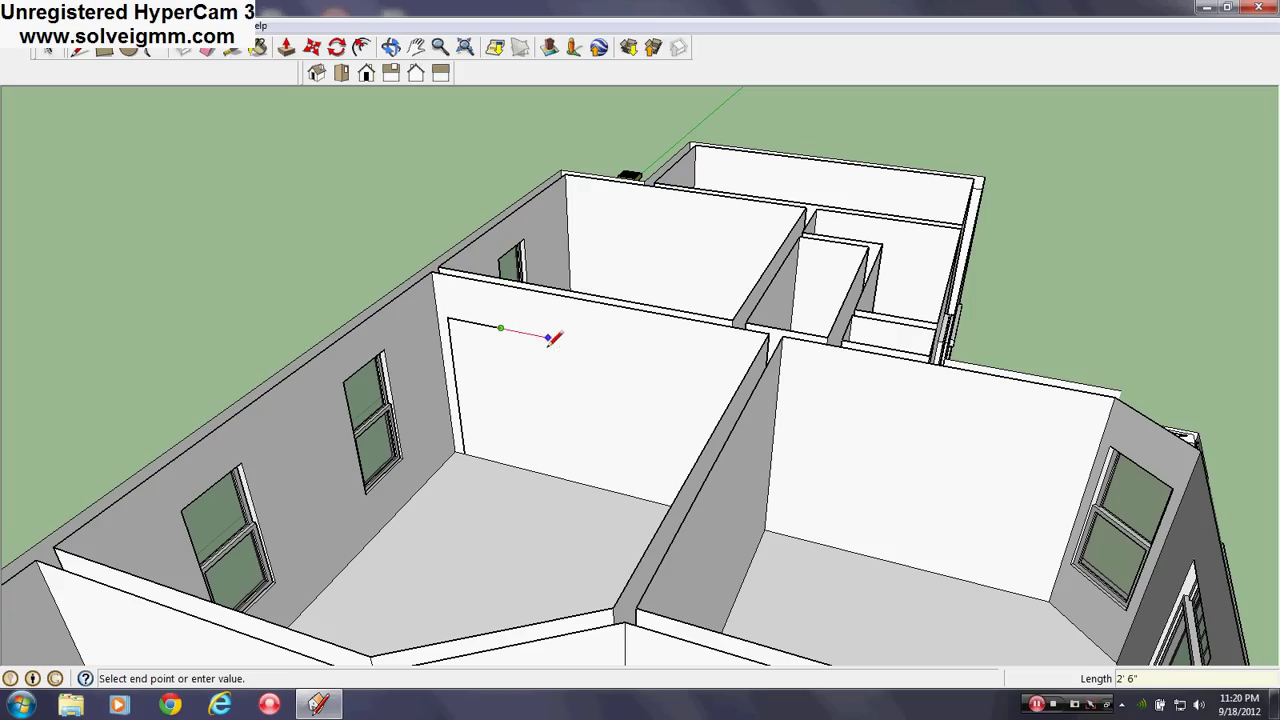
click(512, 458)
scroll(514, 457, down, 2)
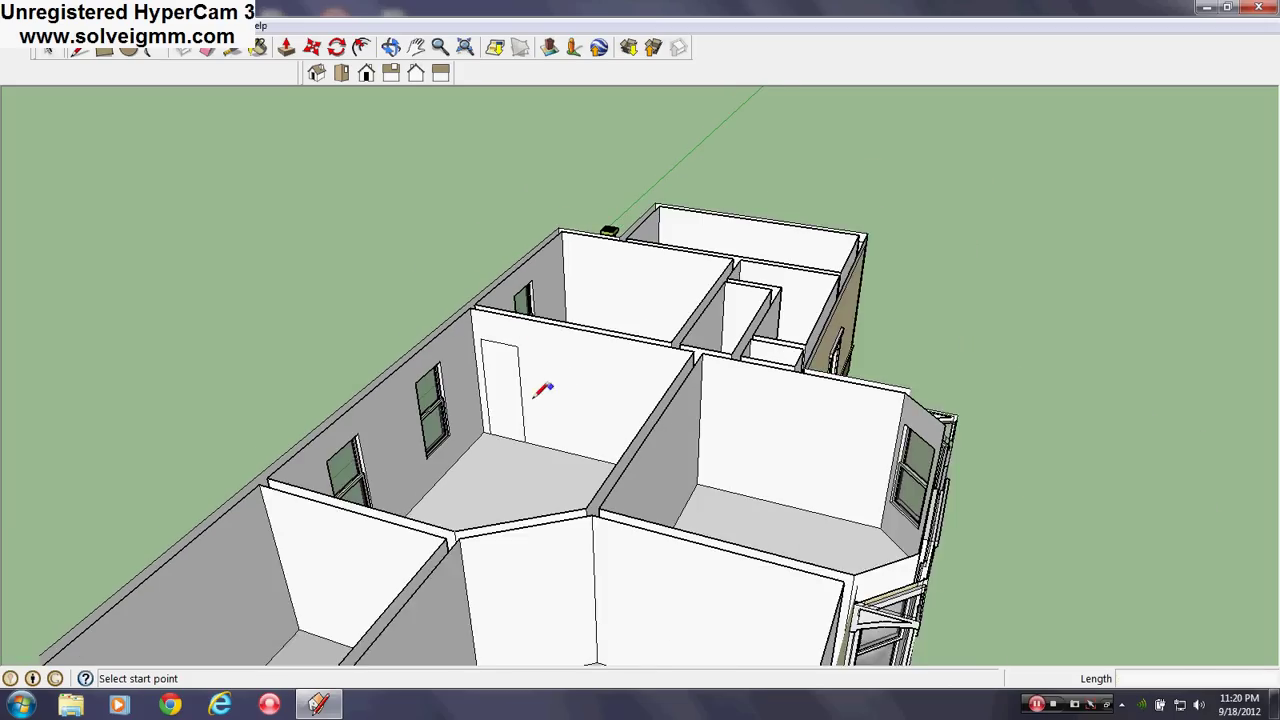
Step: Sample the Color_001 material from the nearby window frame and paint the doorway face with it
scroll(520, 405, up, 2)
middle_drag(482, 420, 398, 376)
scroll(460, 428, up, 3)
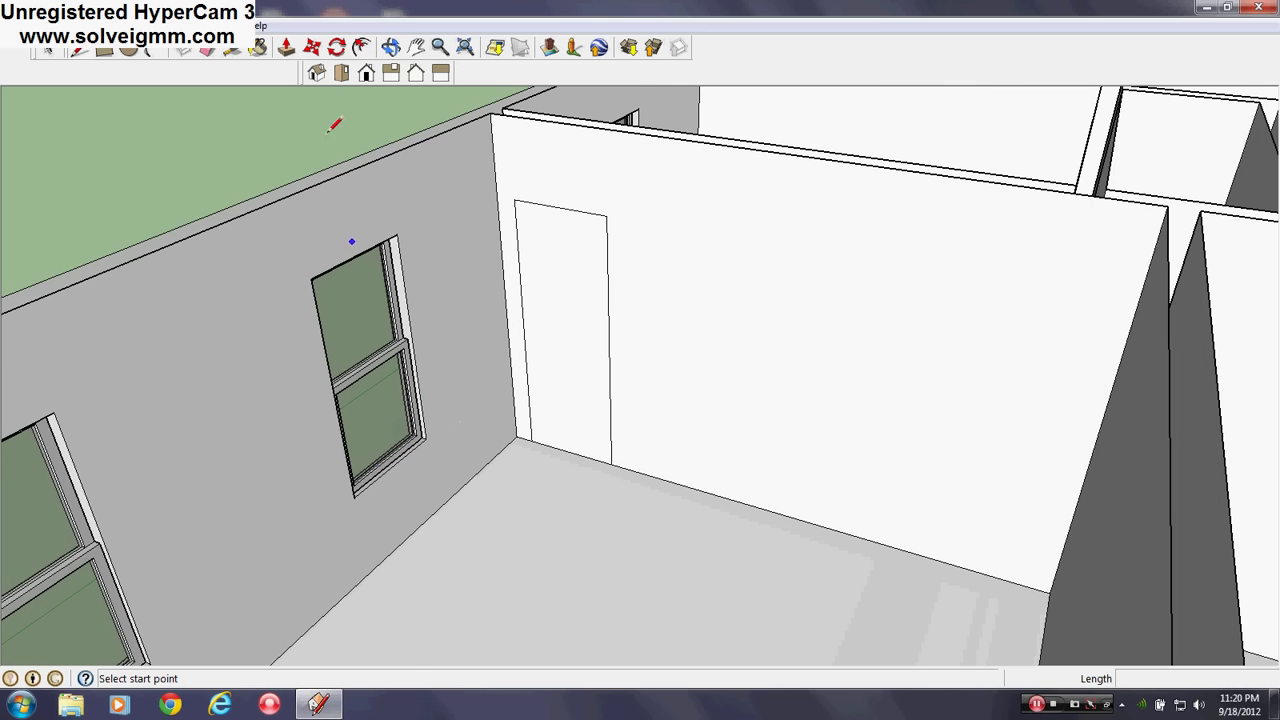
click(259, 45)
scroll(426, 391, down, 1)
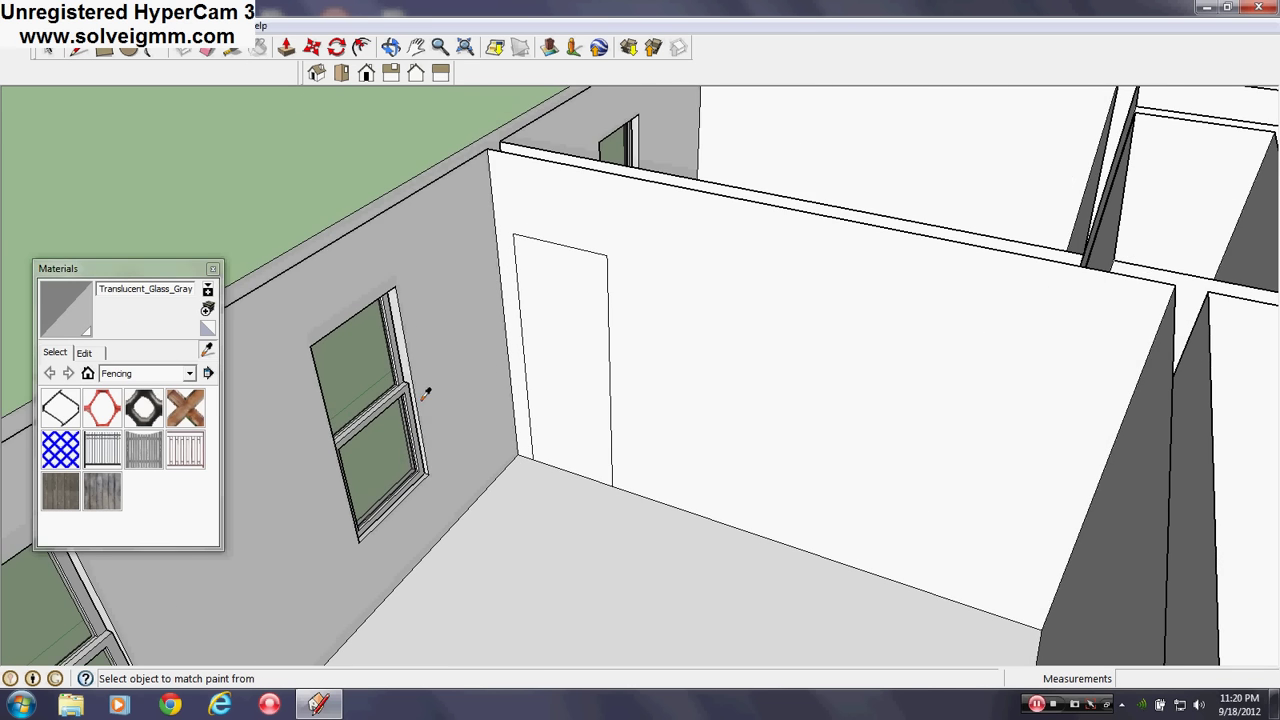
scroll(424, 388, up, 3)
click(441, 366)
scroll(525, 410, down, 3)
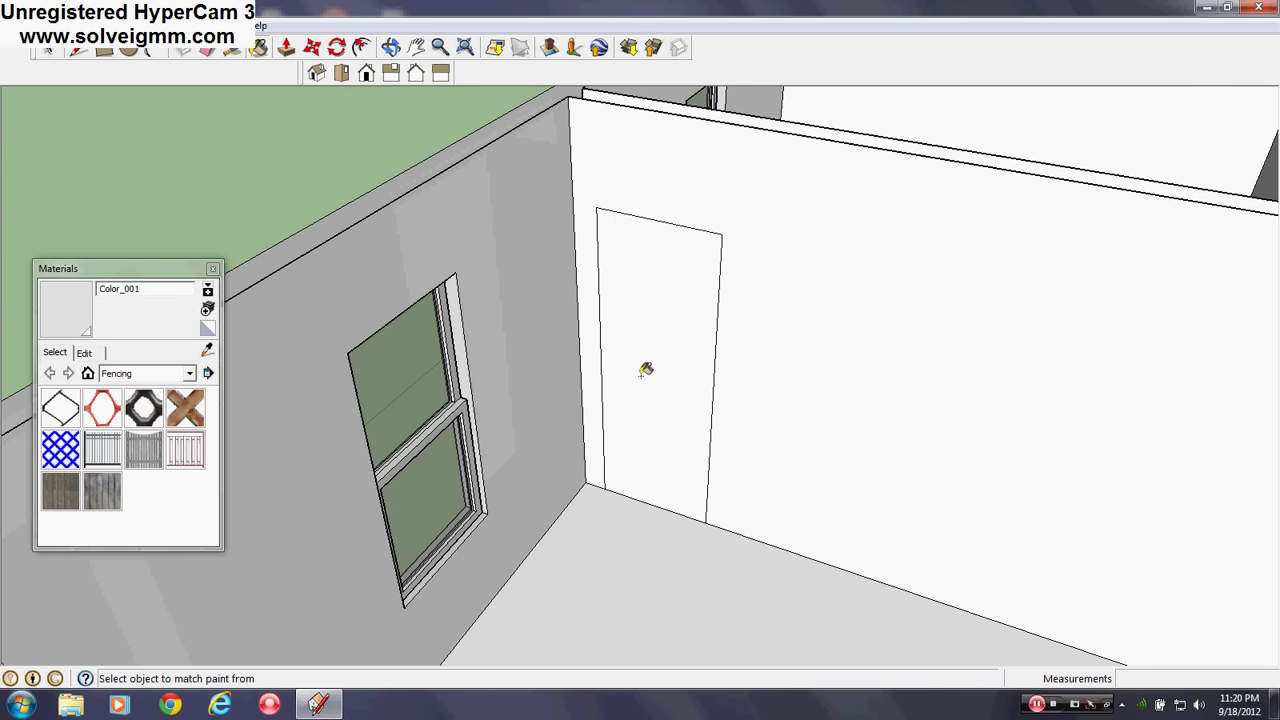
scroll(655, 375, down, 5)
scroll(640, 390, up, 5)
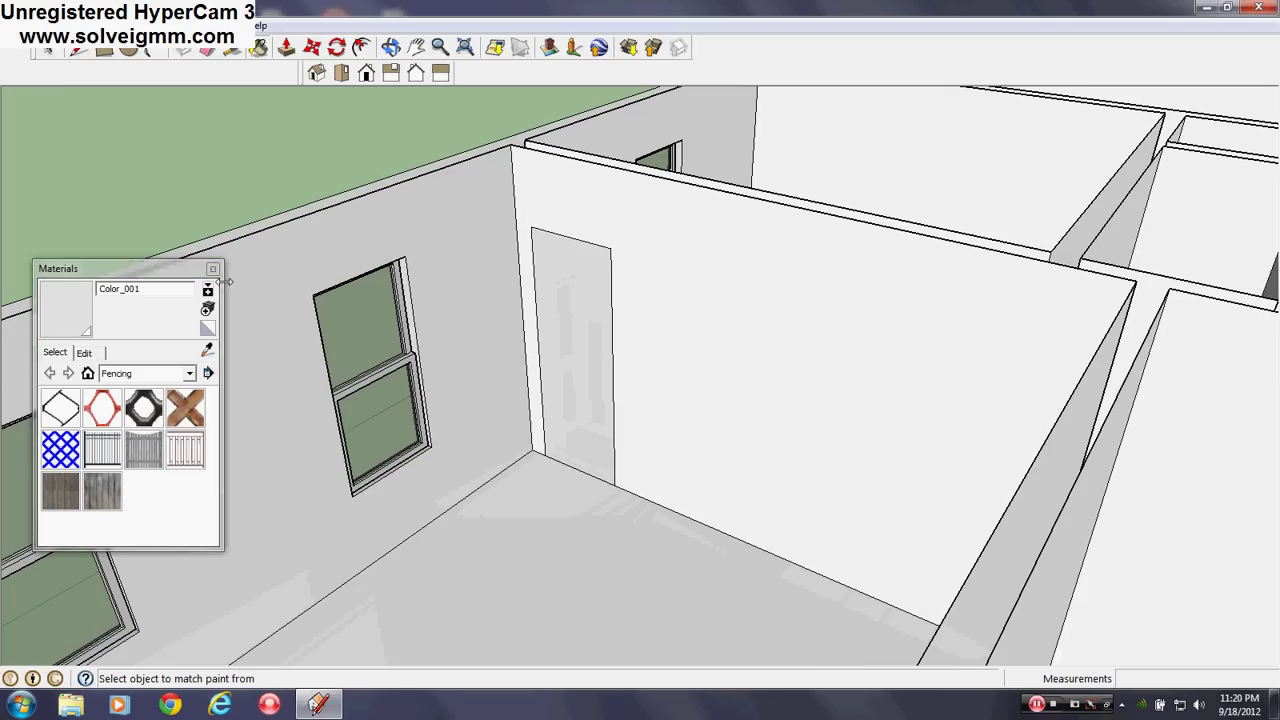
click(213, 269)
Step: Push the doorway face 6" through the wall to cut the opening
click(286, 47)
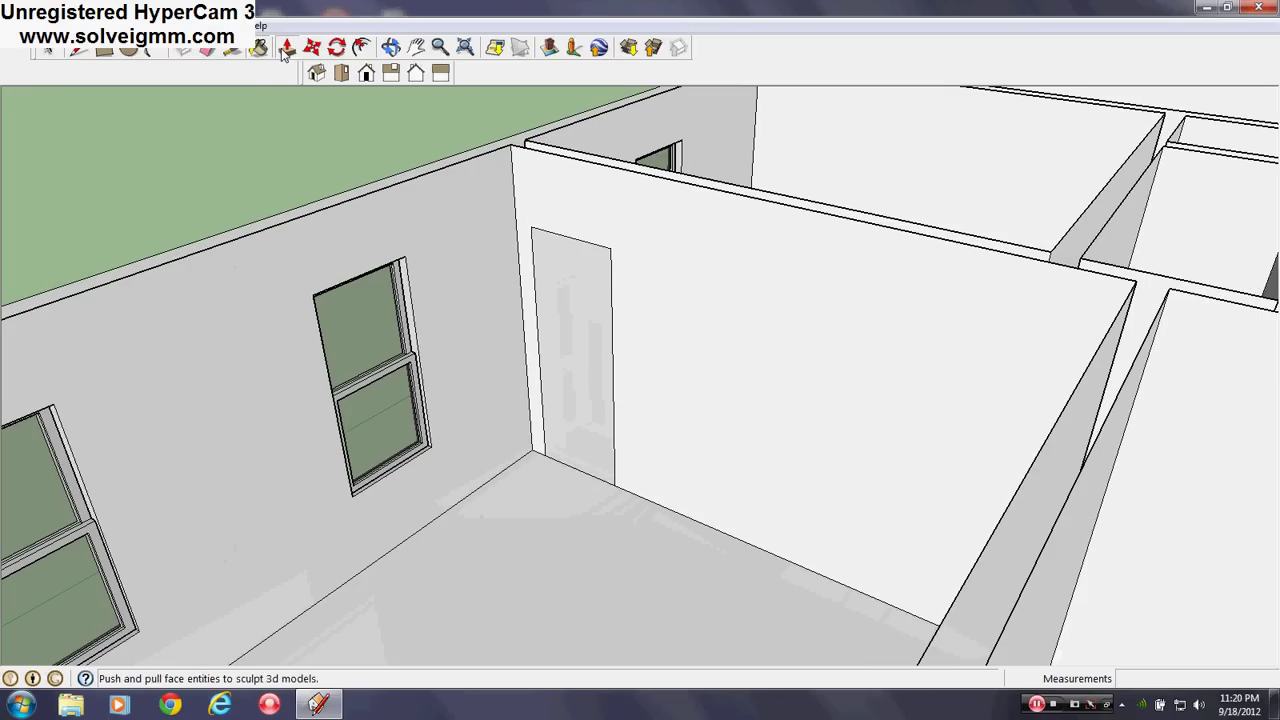
click(571, 423)
click(578, 352)
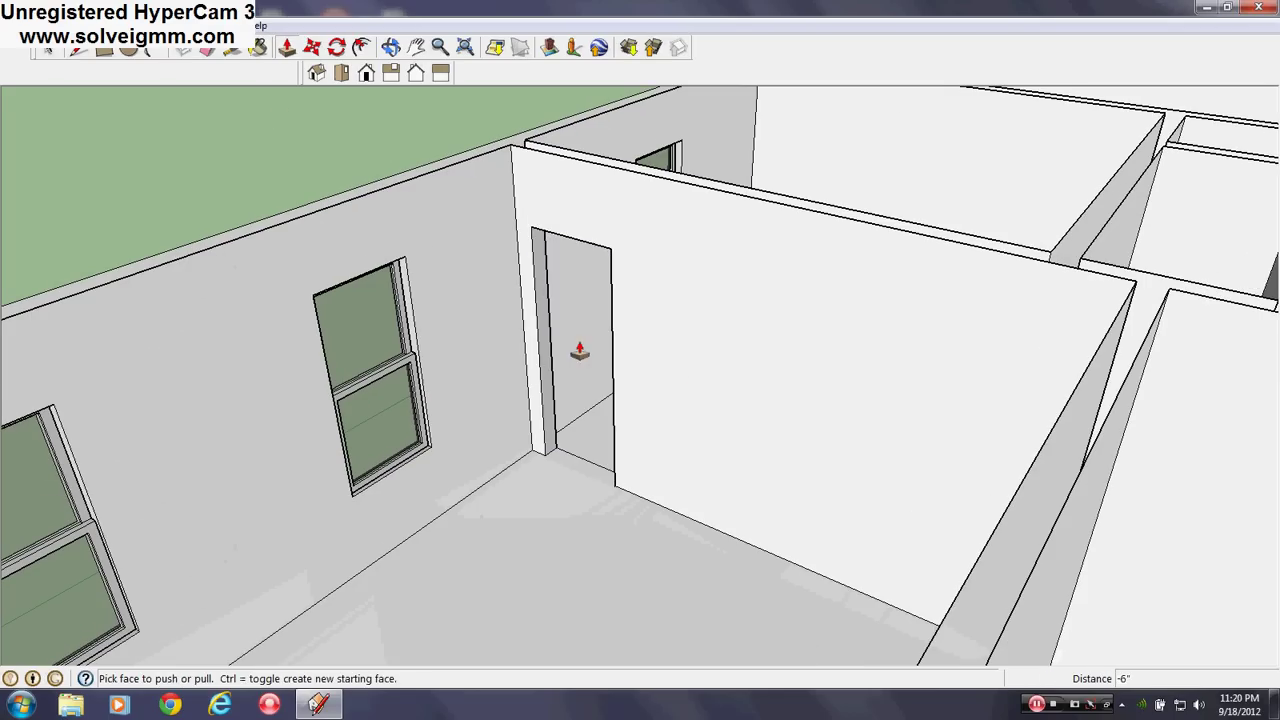
Step: Erase the leftover threshold line across the doorway on the far side of the wall
middle_drag(809, 363, 514, 491)
scroll(567, 520, down, 2)
scroll(567, 520, up, 5)
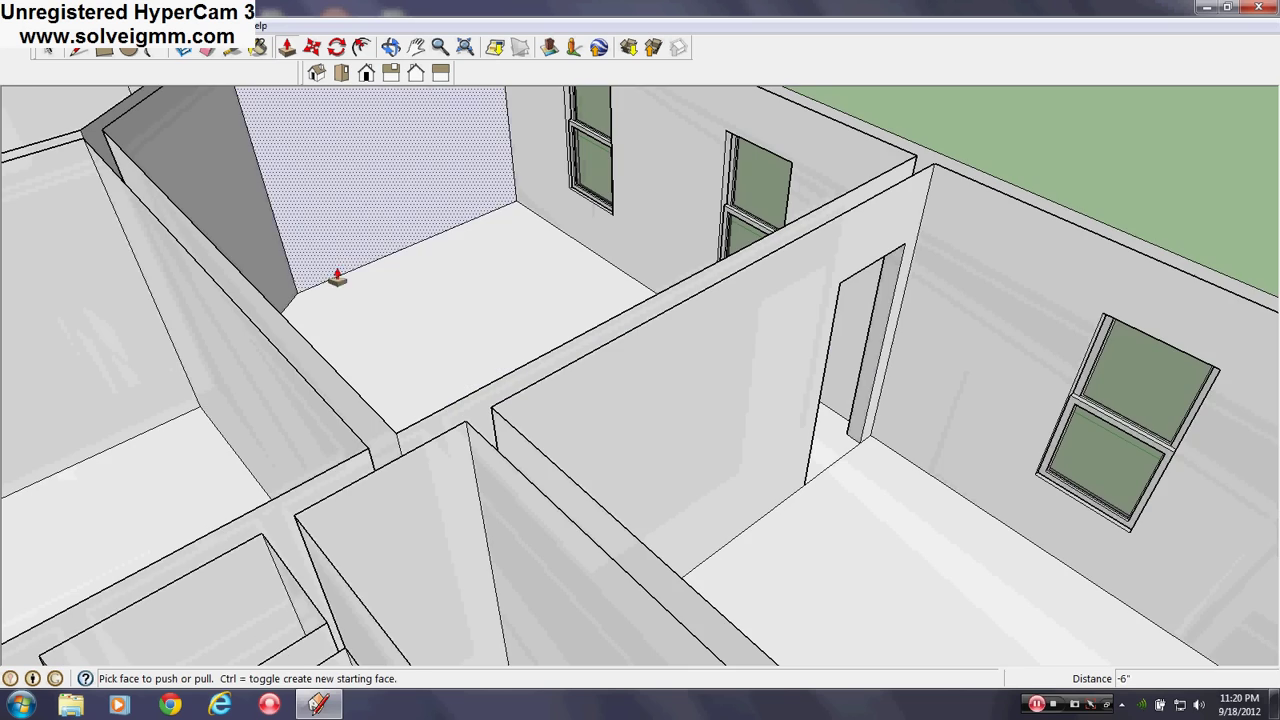
click(206, 50)
scroll(430, 405, down, 2)
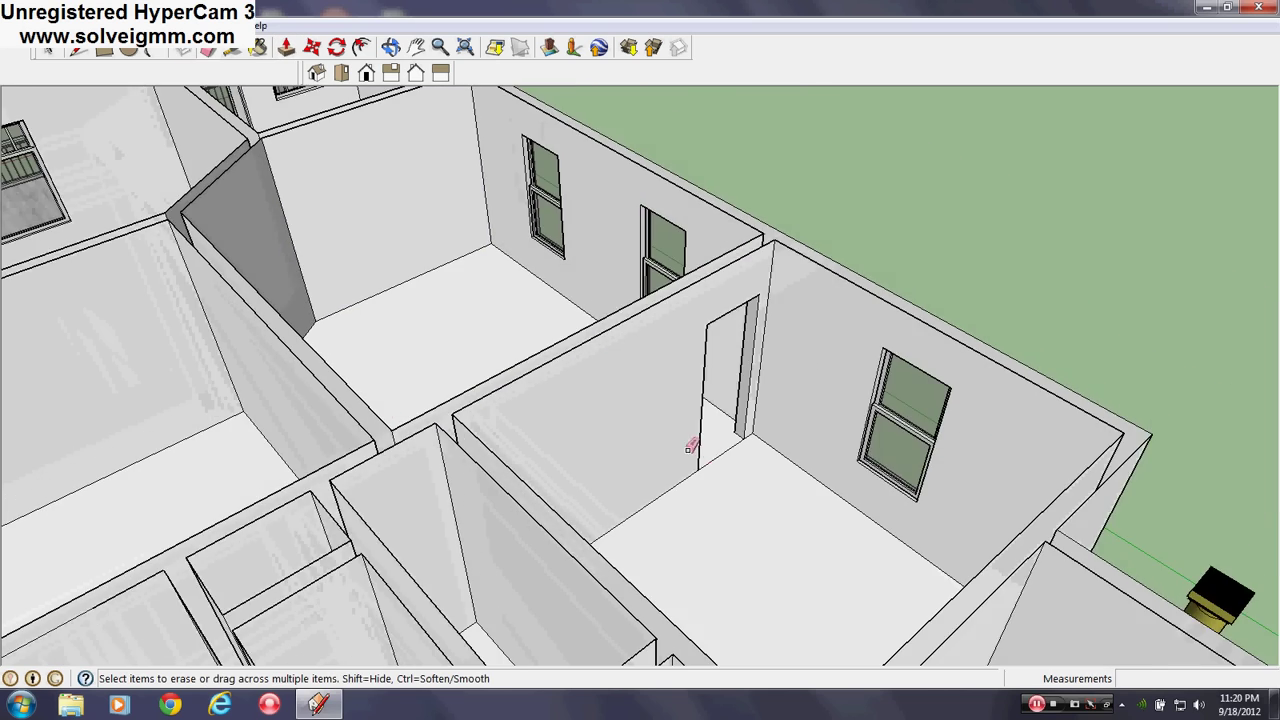
scroll(741, 457, up, 2)
click(718, 437)
scroll(681, 461, down, 3)
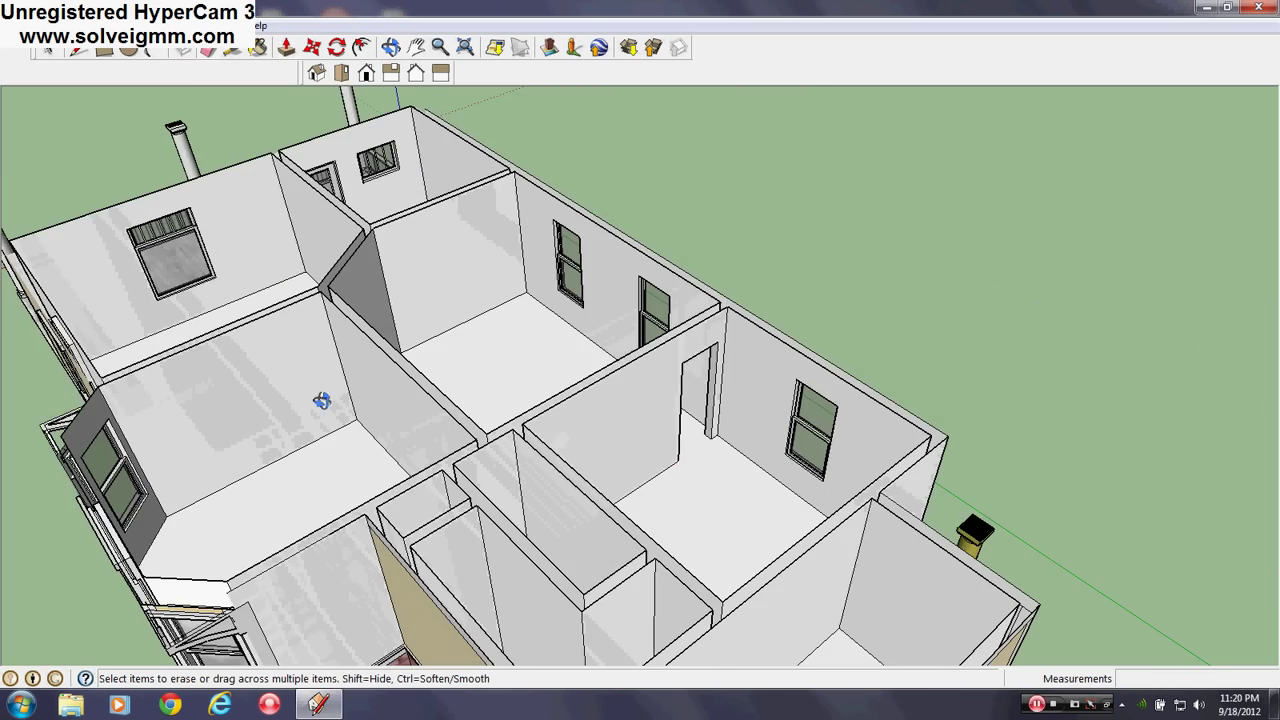
Step: Draw a 2' 6" line across the foot of the doorway to fill the opening with a face
middle_drag(321, 400, 768, 320)
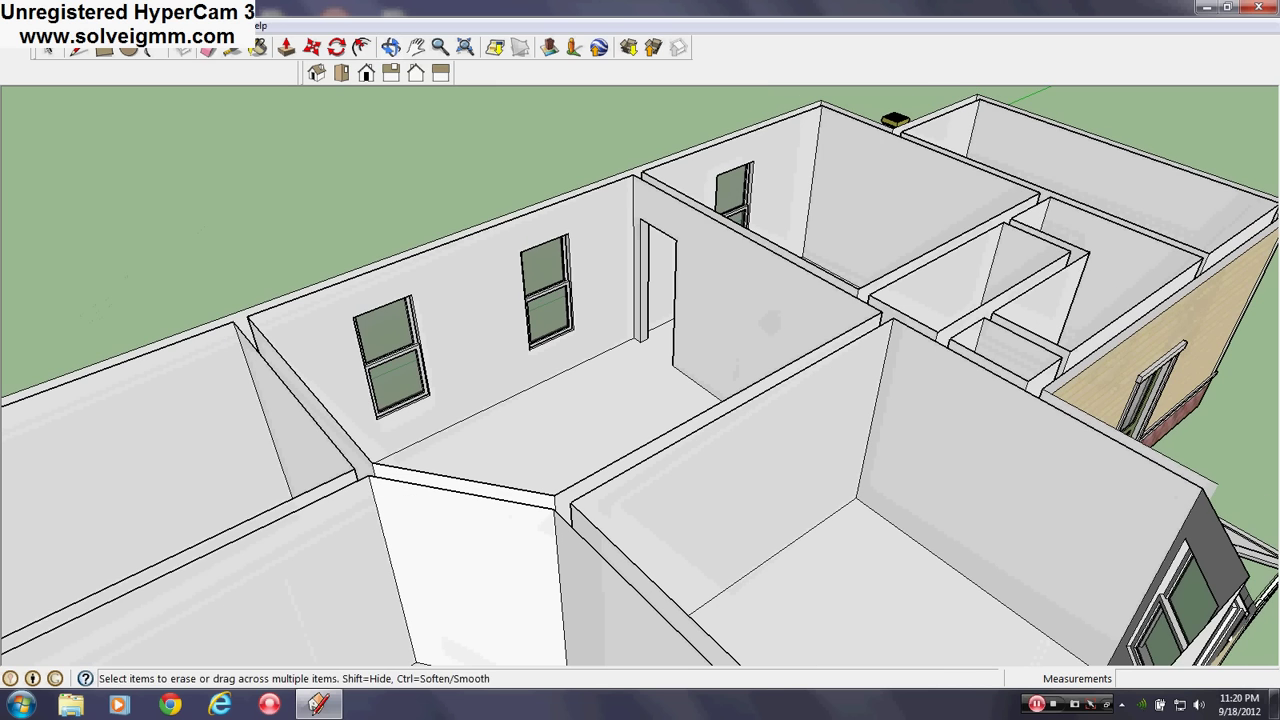
key(l)
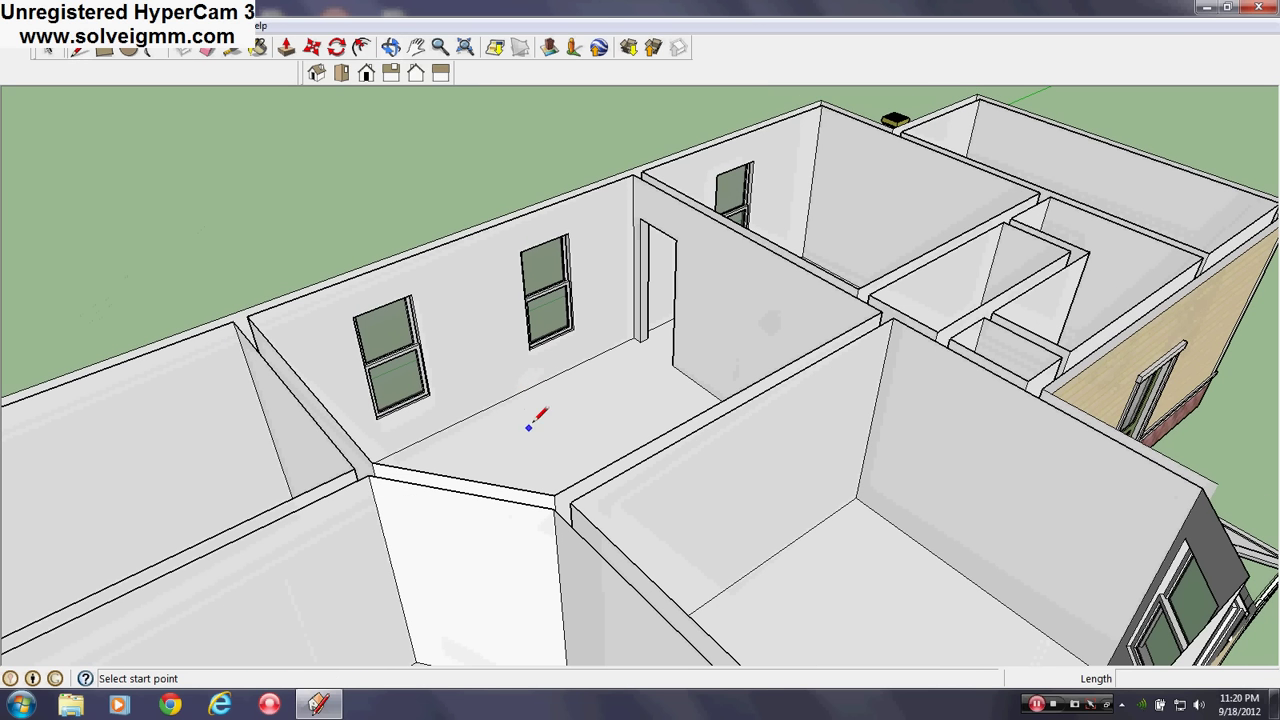
scroll(529, 427, down, 5)
middle_drag(529, 427, 601, 523)
scroll(607, 346, up, 4)
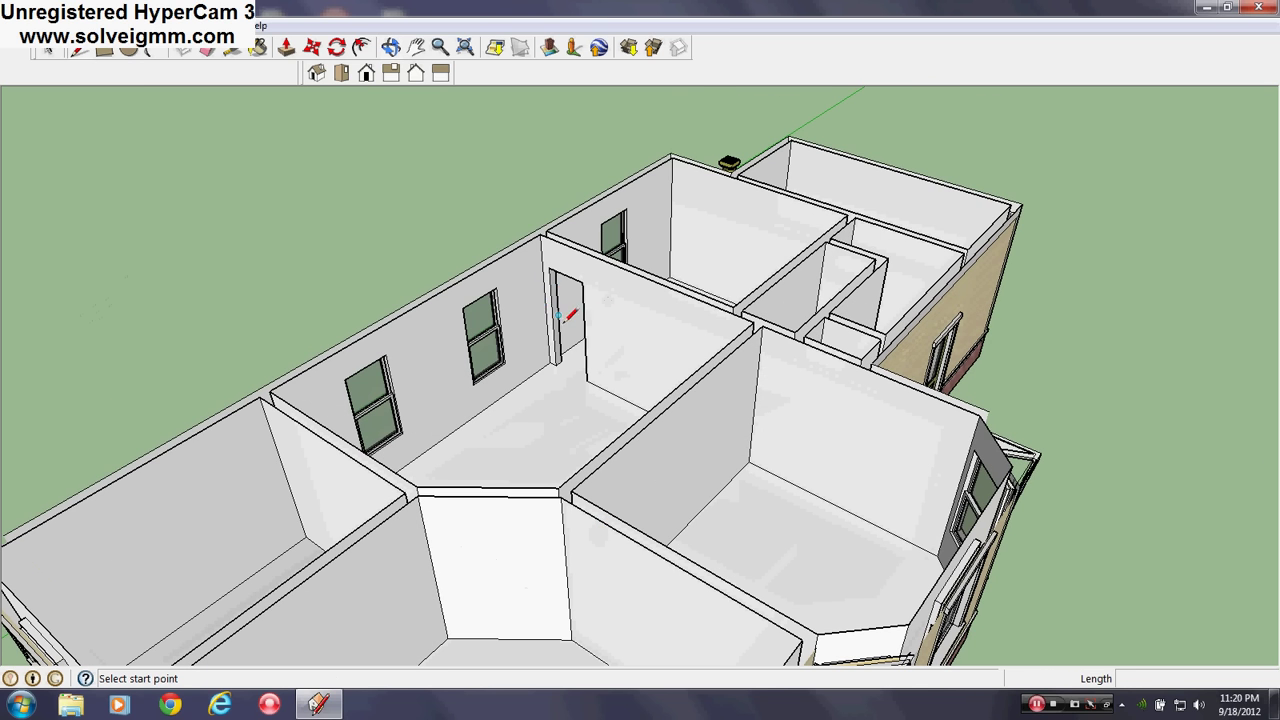
scroll(586, 288, up, 5)
middle_drag(586, 288, 592, 413)
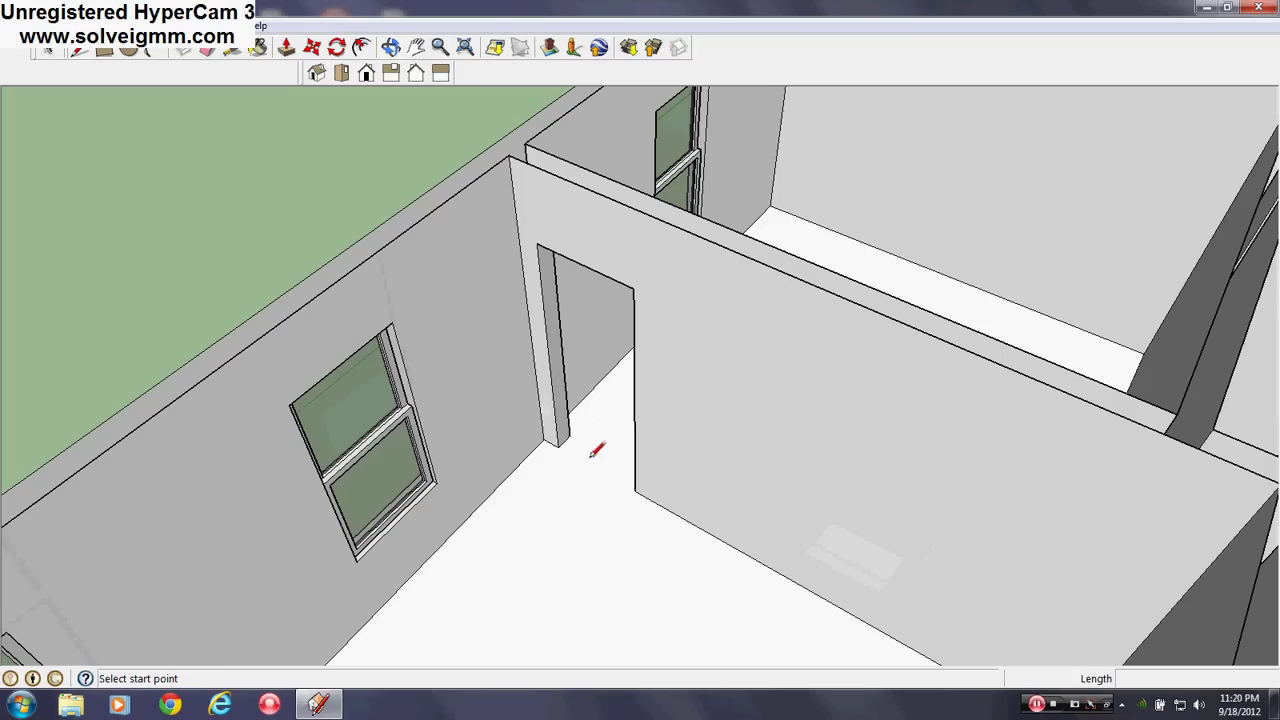
click(558, 446)
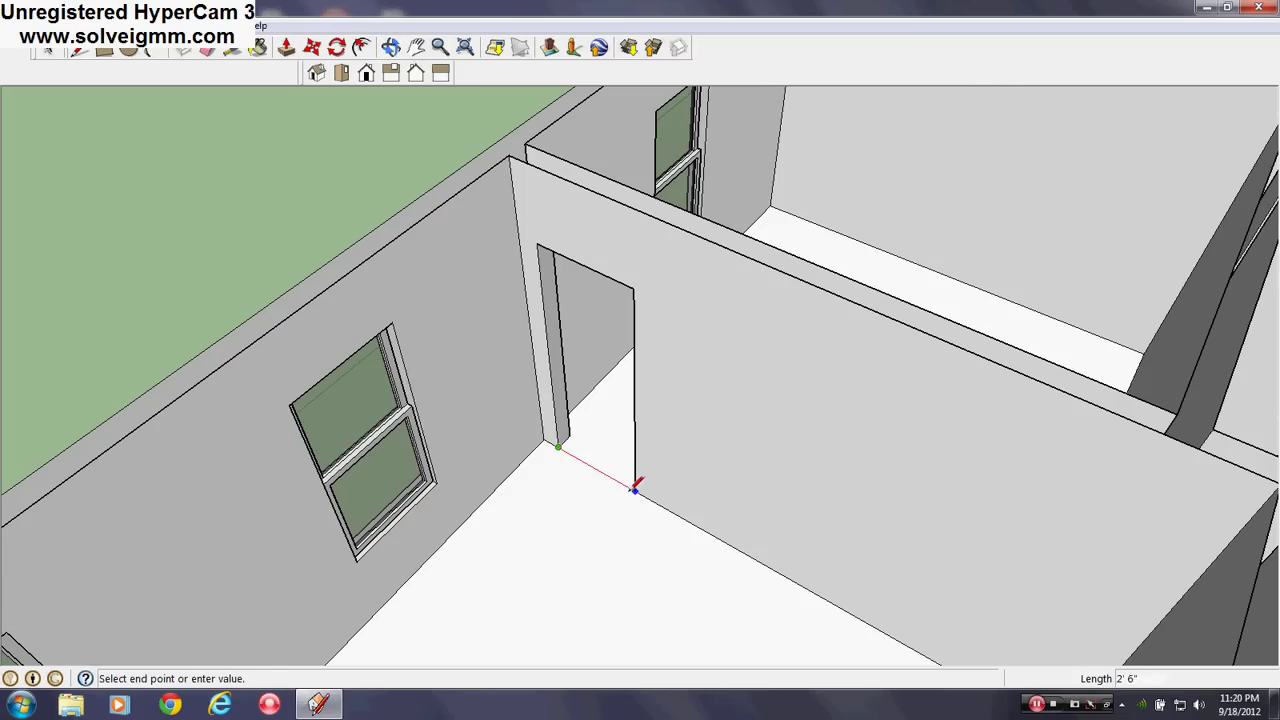
click(634, 488)
Step: Select the face filling the doorway and copy it onto the lawn outside the exterior wall
scroll(628, 480, down, 5)
middle_drag(628, 480, 586, 449)
scroll(586, 449, up, 5)
right_click(628, 395)
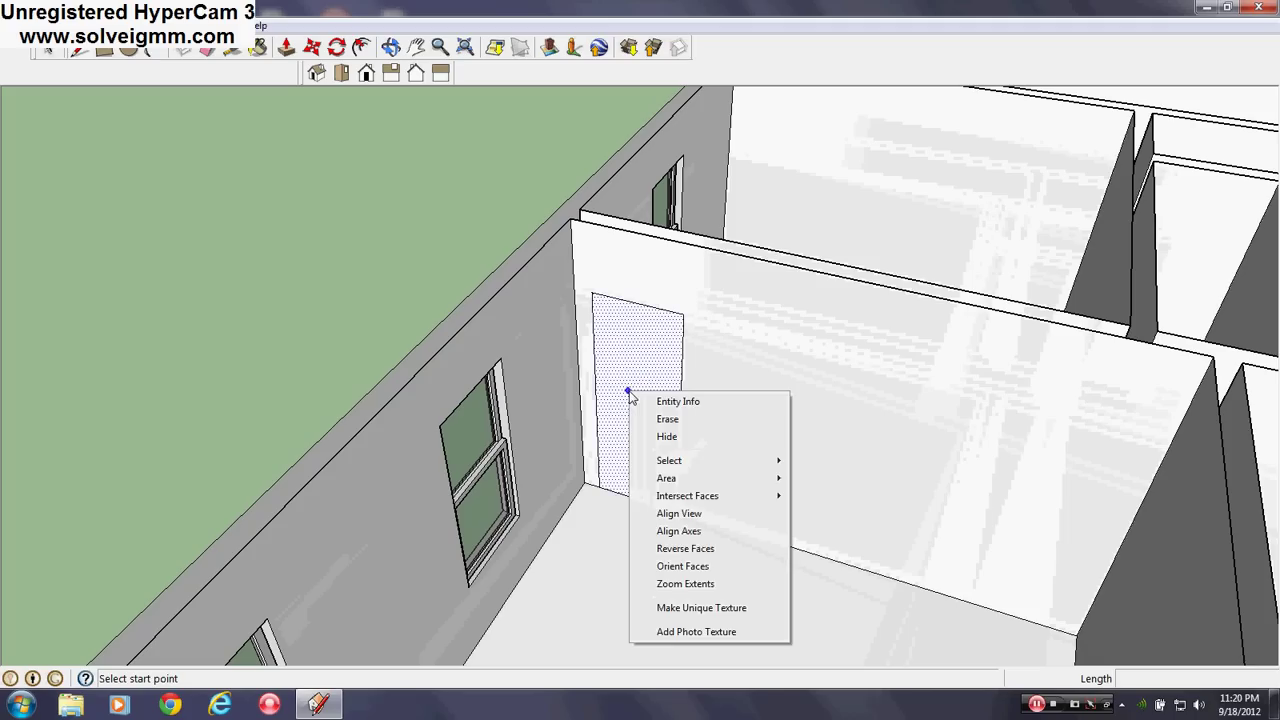
click(628, 391)
click(313, 72)
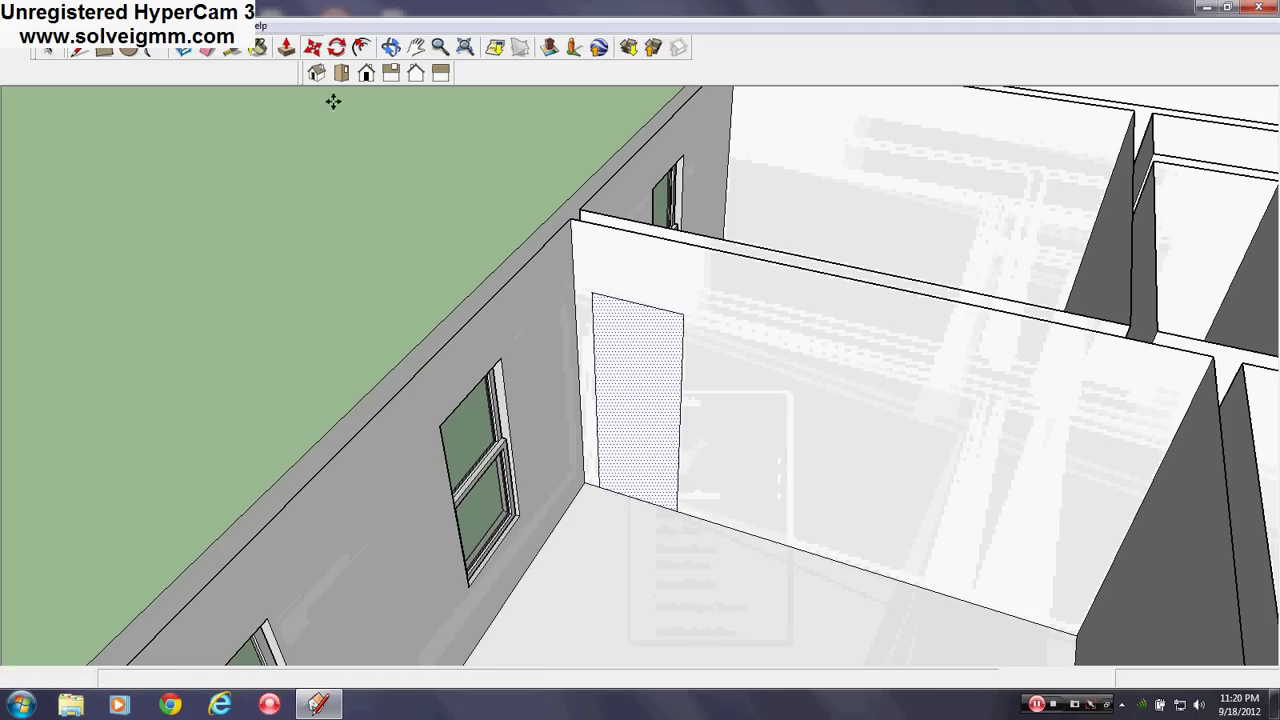
click(636, 415)
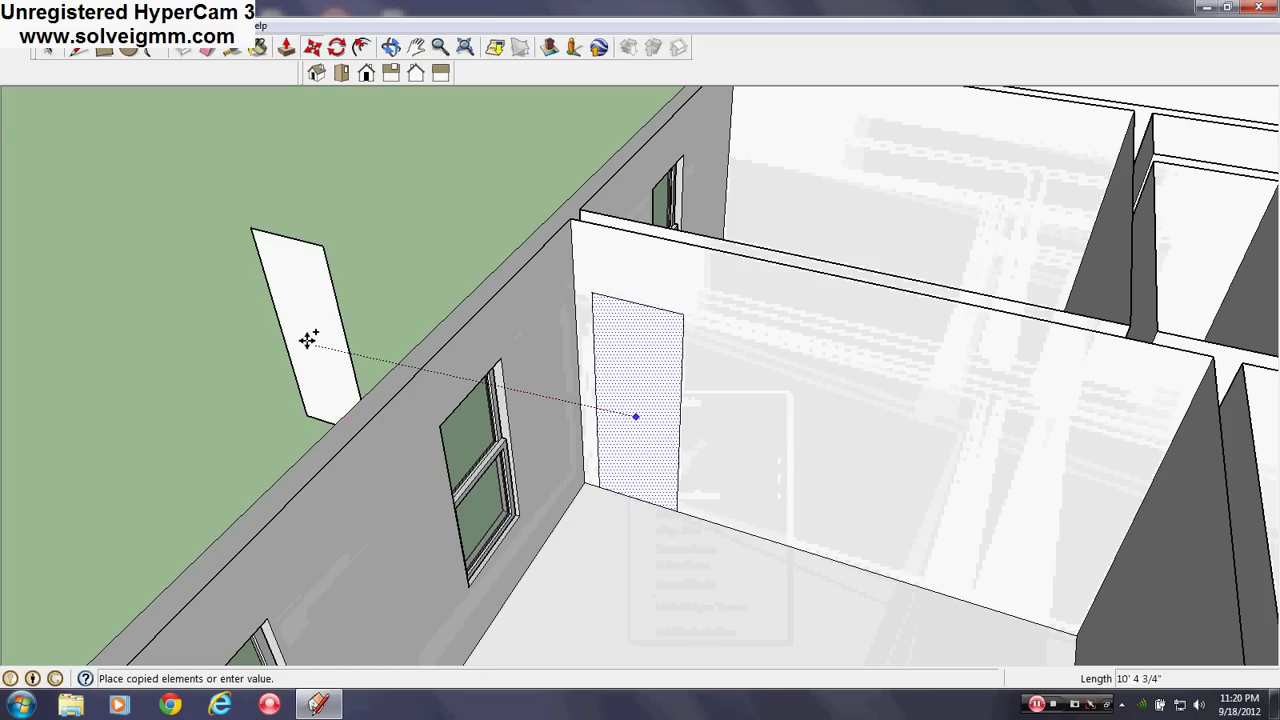
click(284, 315)
Step: Erase the line across the foot of the doorway to reopen the passage
key(e)
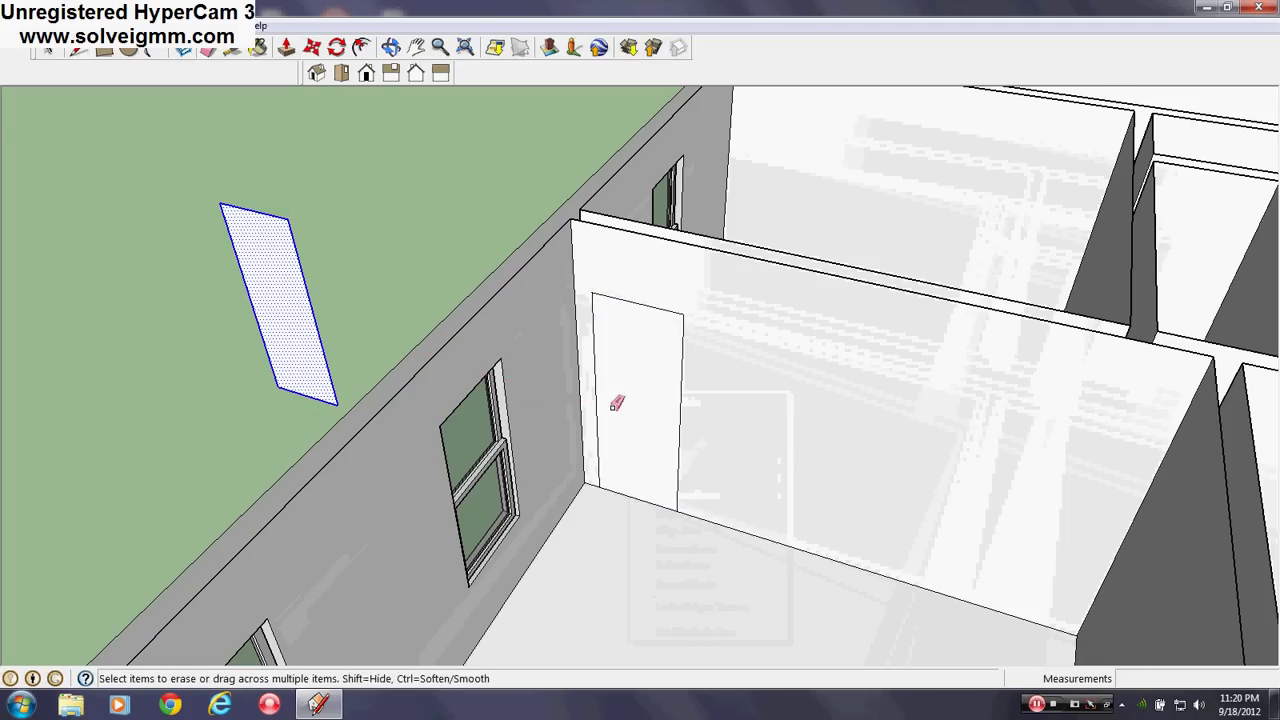
mouse_move(778, 495)
middle_down()
mouse_move(760, 508)
mouse_move(590, 370)
middle_up()
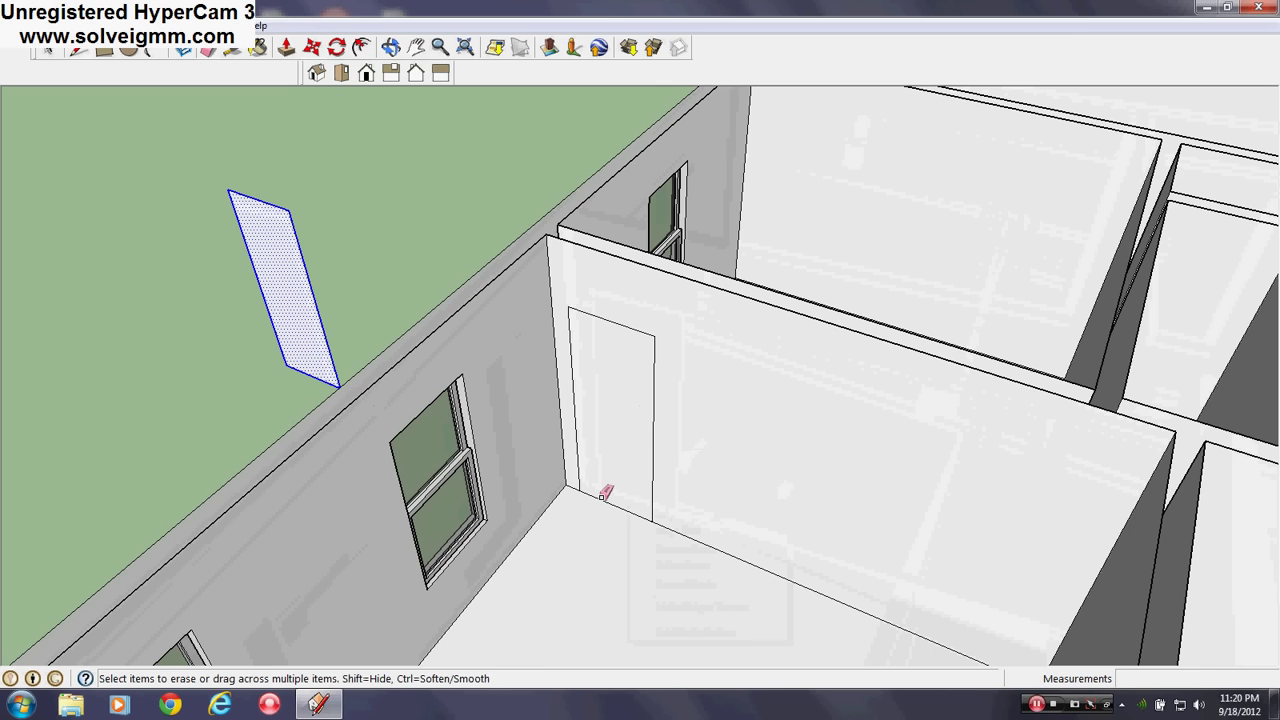
mouse_move(604, 494)
middle_down()
mouse_move(651, 523)
mouse_move(600, 471)
mouse_move(1115, 399)
mouse_move(872, 497)
mouse_move(700, 500)
middle_up()
Step: Paint the copied door face outside the house with the Color_001 material
key(b)
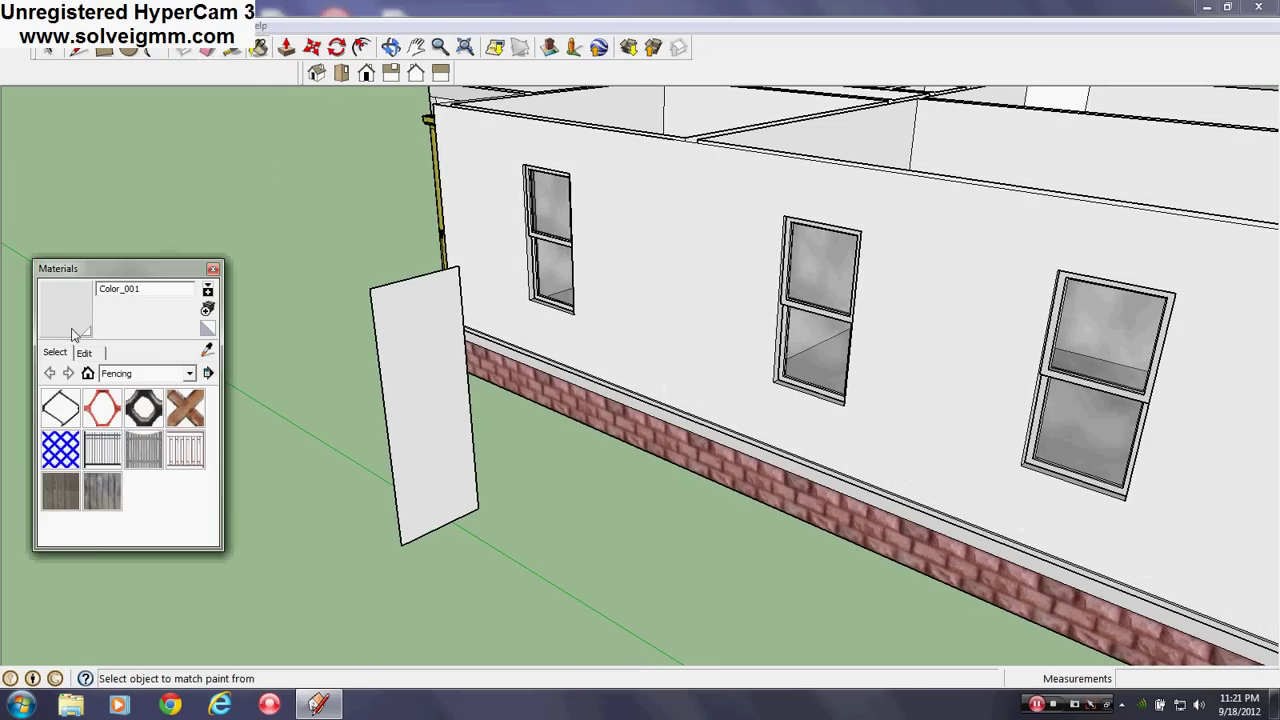
click(416, 381)
click(212, 268)
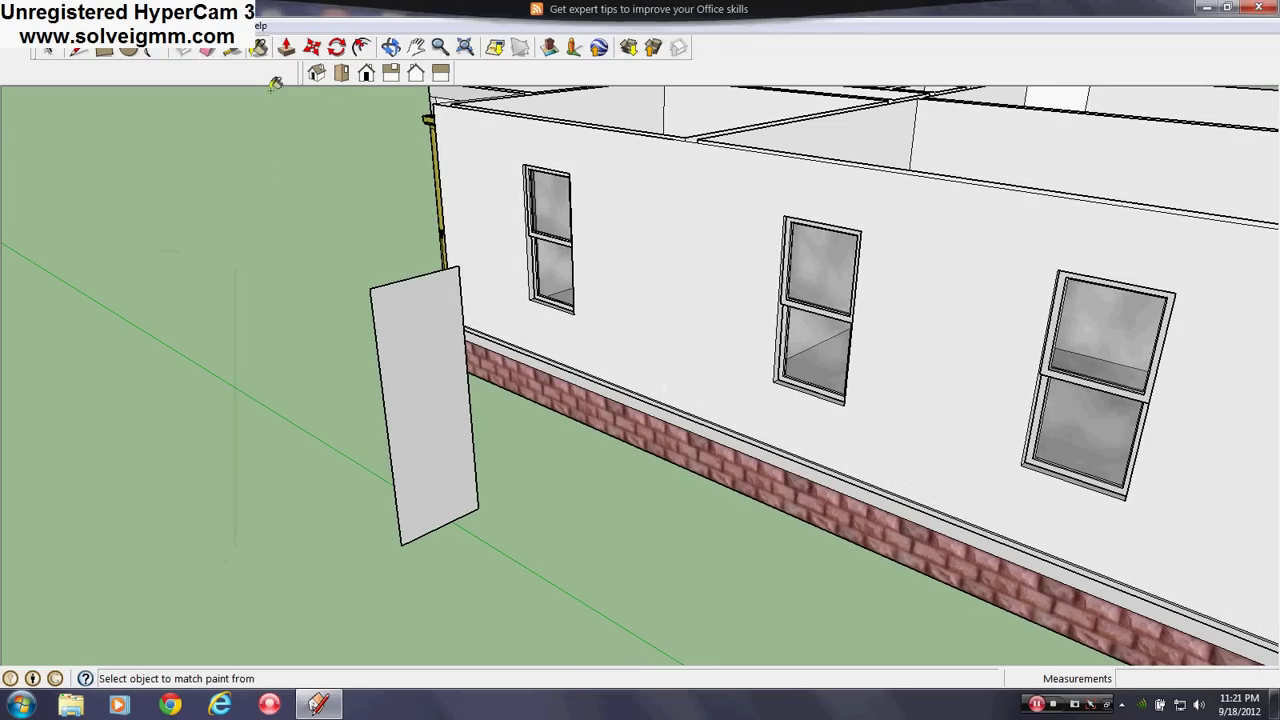
Step: Push/Pull the copied door face to a thickness of 1.5 inches
click(286, 47)
drag(390, 385, 557, 443)
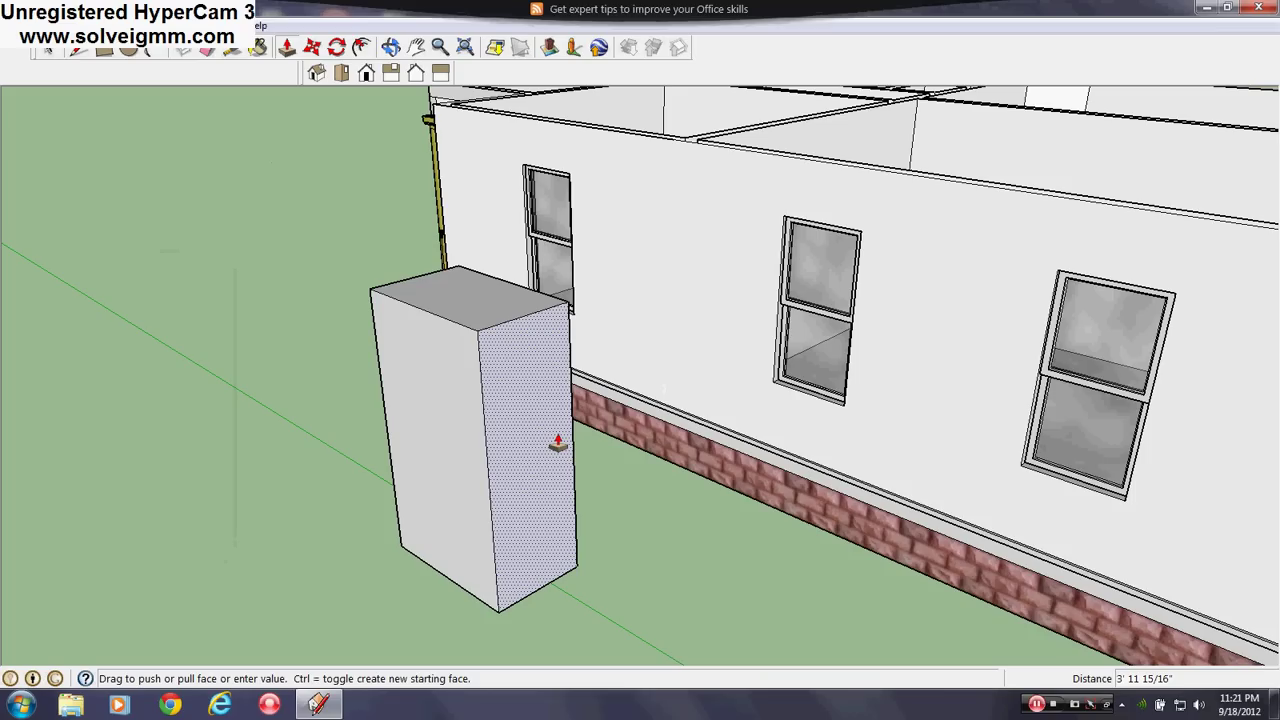
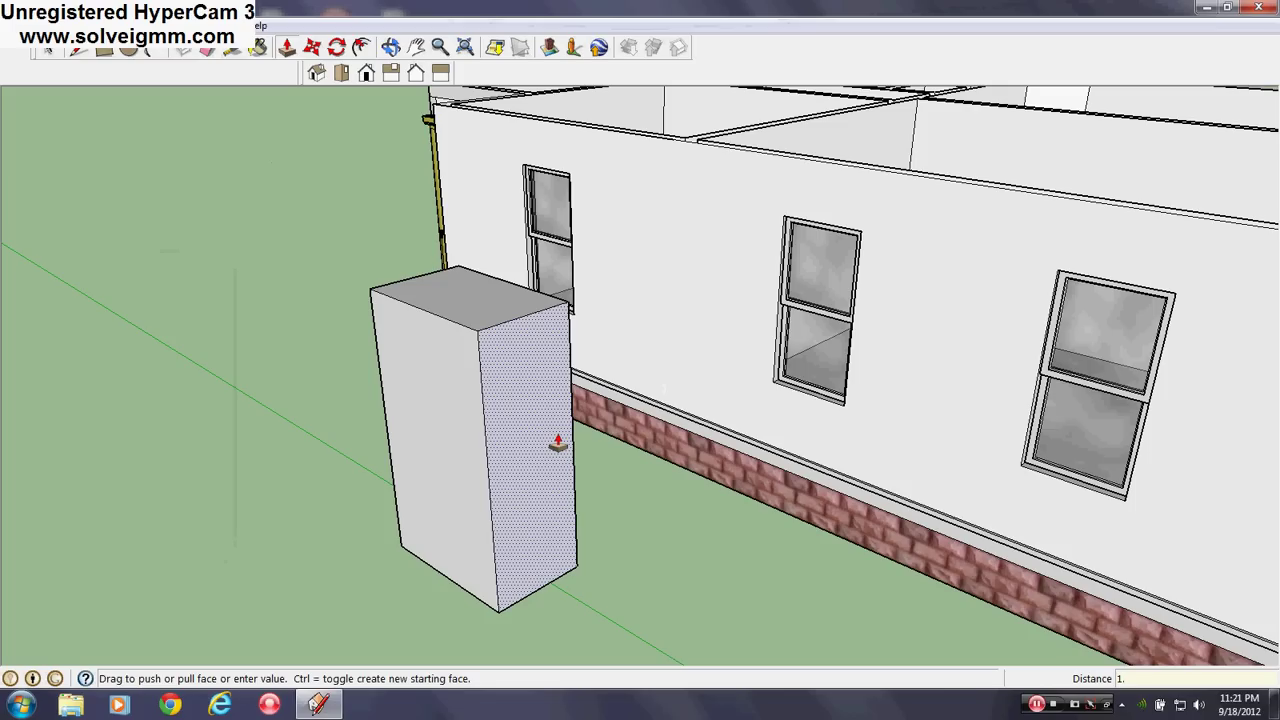
text(1.5)
key(Return)
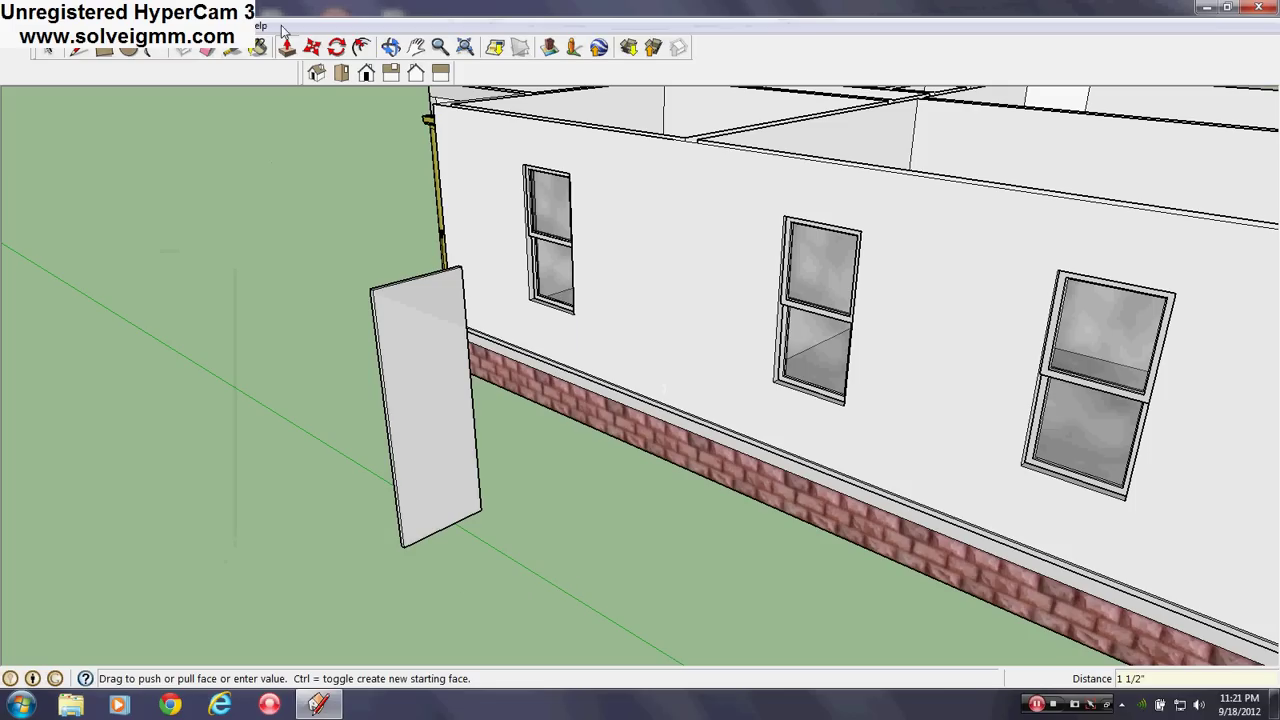
Step: Offset the edges of the door slab's front face inward by 2.5 inches
click(362, 47)
middle_drag(809, 420, 885, 412)
scroll(563, 371, up, 3)
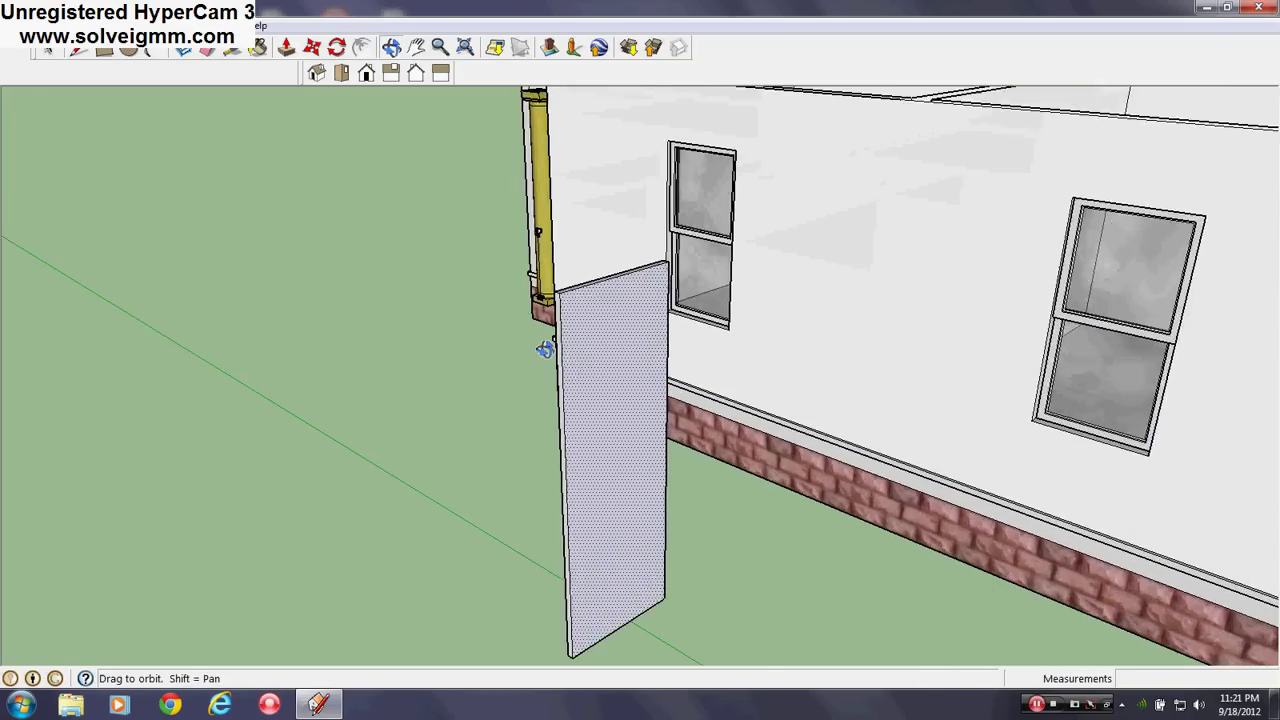
middle_drag(546, 349, 586, 491)
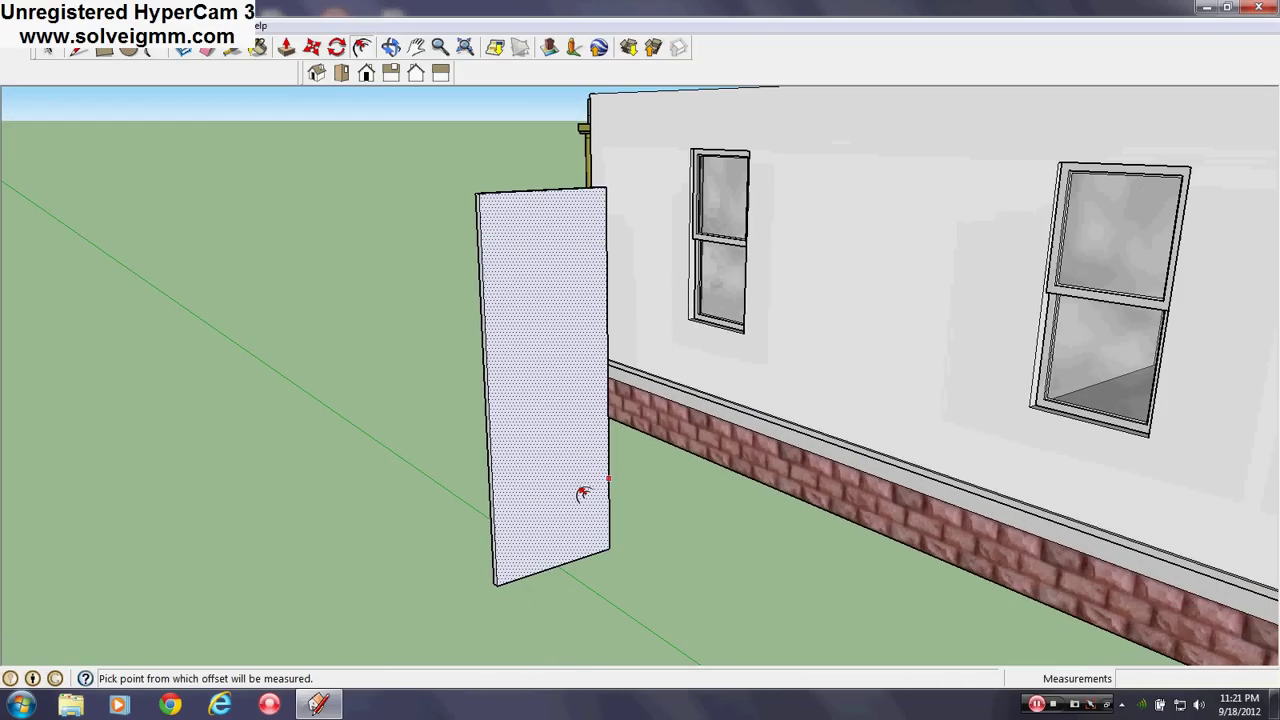
key(Escape)
click(541, 230)
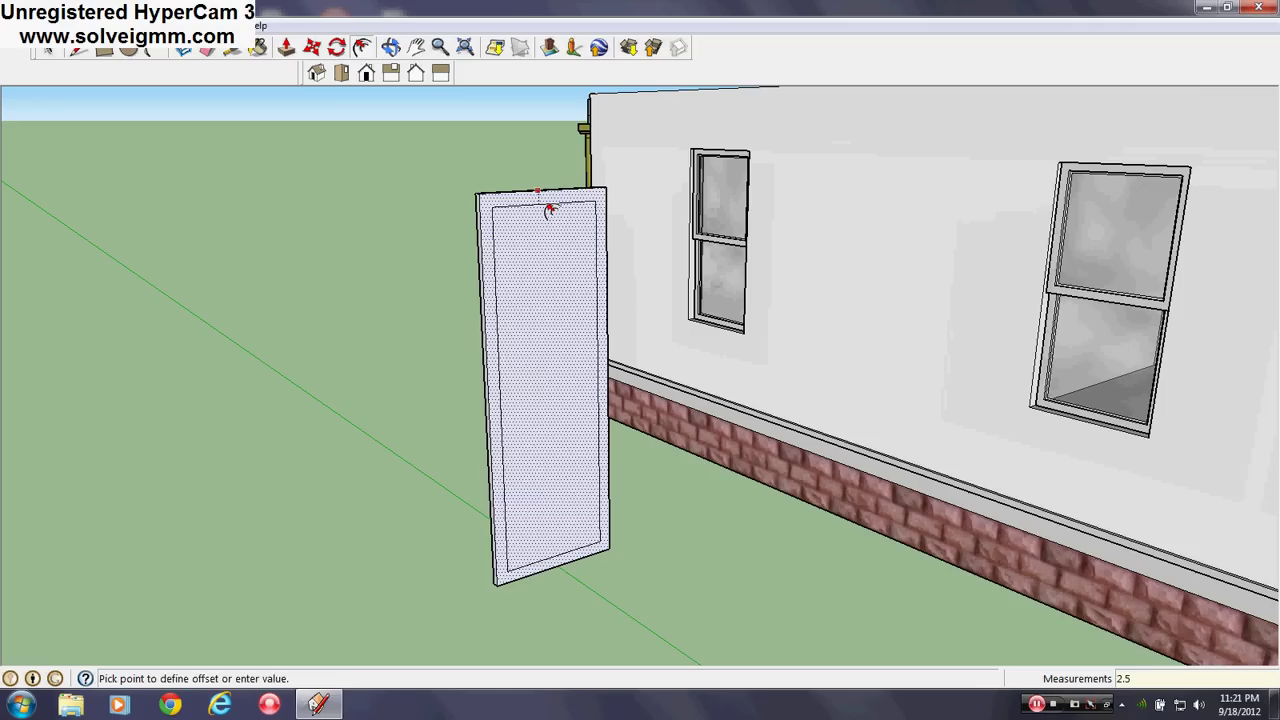
key(Return)
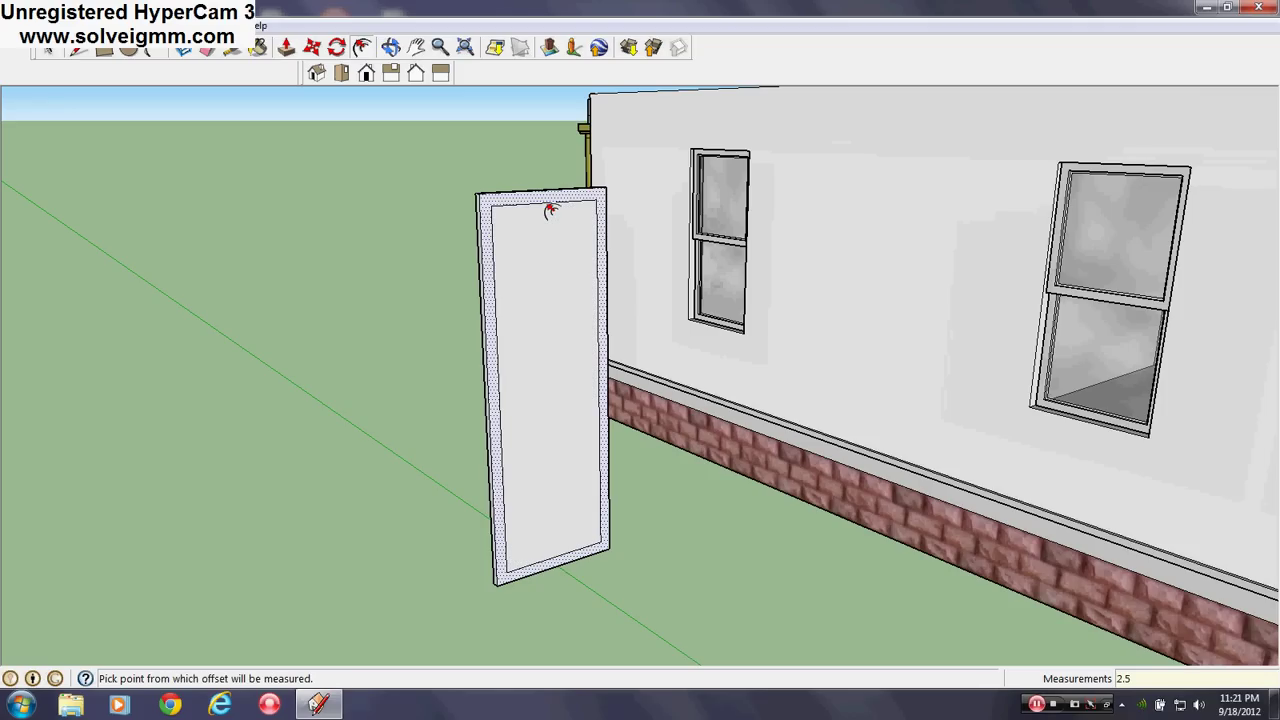
click(552, 228)
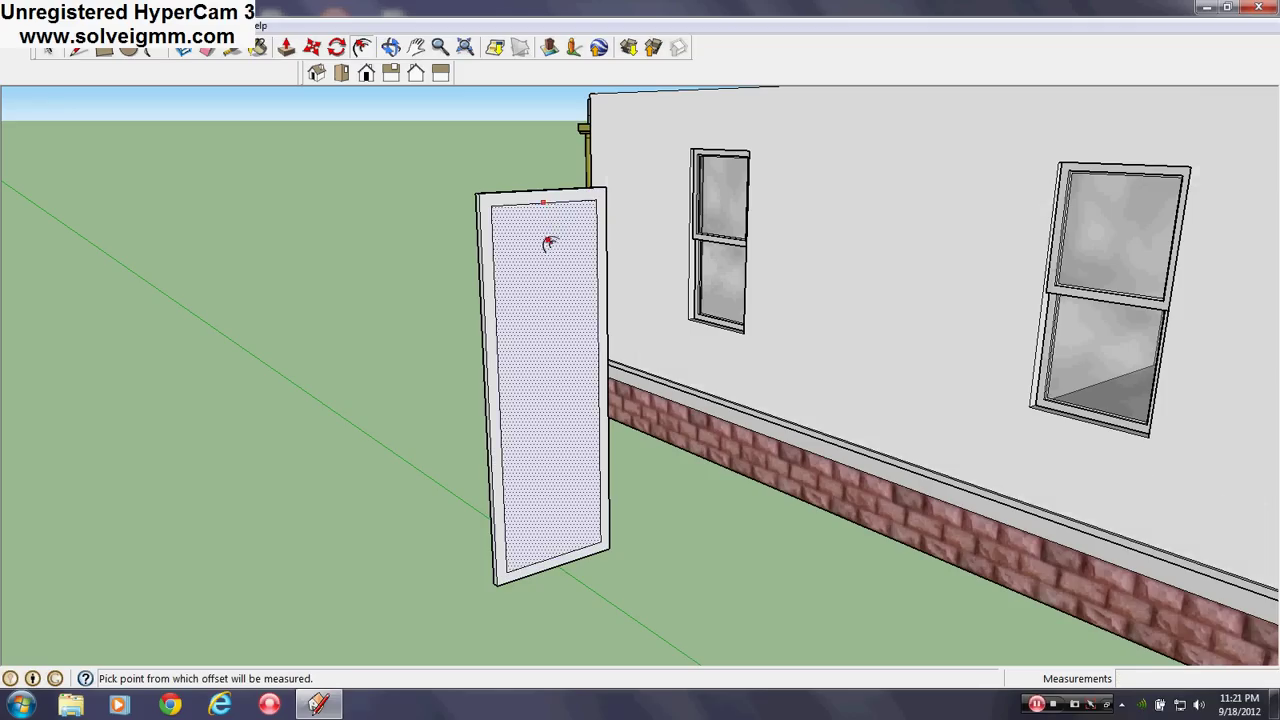
middle_drag(548, 243, 520, 240)
scroll(522, 242, up, 2)
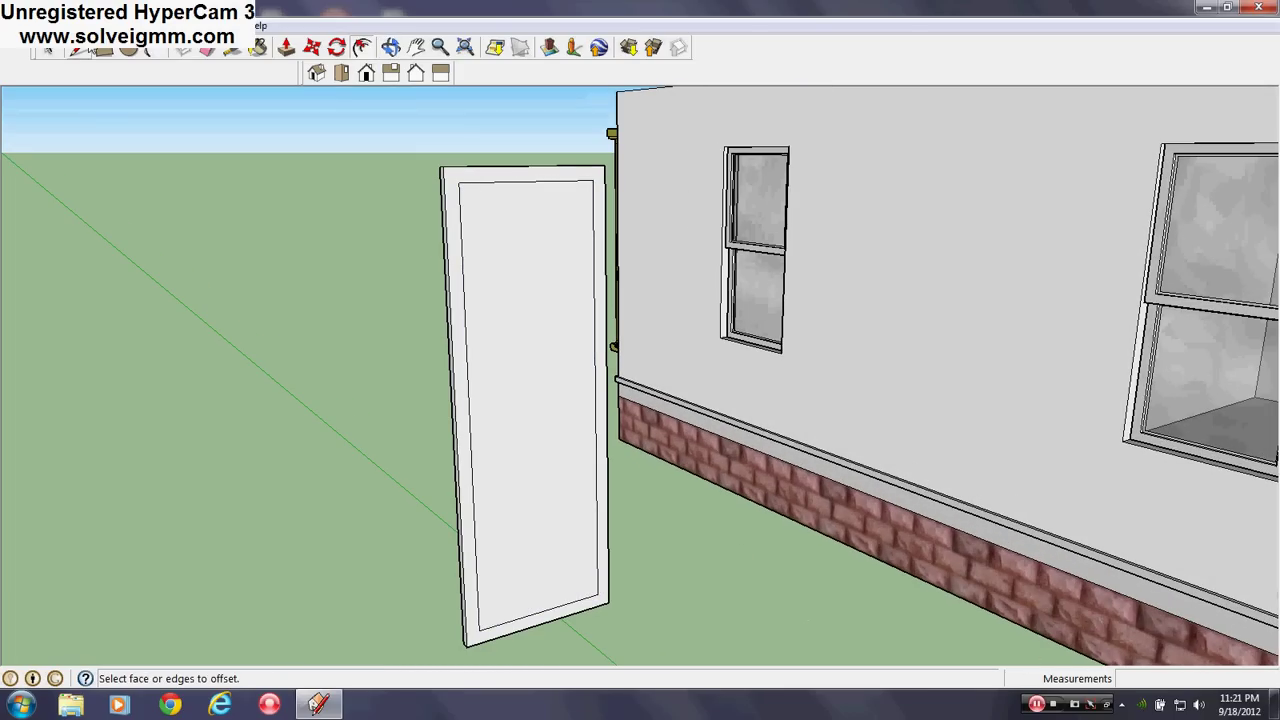
Step: Divide one inner vertical edge of the door's offset outline into five equal segments and draw a line across from the lowest division point
click(90, 50)
middle_drag(541, 437, 505, 436)
scroll(481, 290, down, 4)
middle_drag(480, 290, 240, 436)
scroll(578, 402, down, 3)
scroll(578, 403, up, 2)
middle_drag(580, 402, 896, 340)
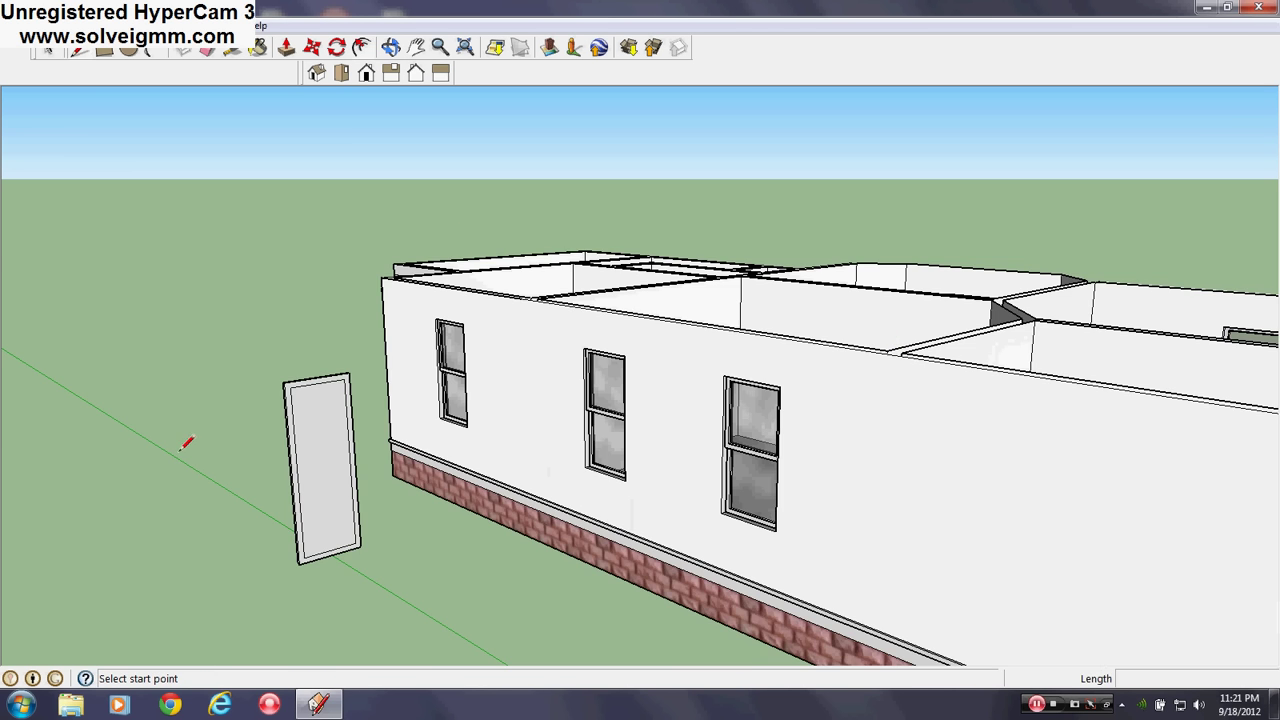
scroll(305, 472, up, 3)
middle_drag(323, 471, 297, 455)
scroll(370, 469, down, 3)
scroll(404, 458, up, 3)
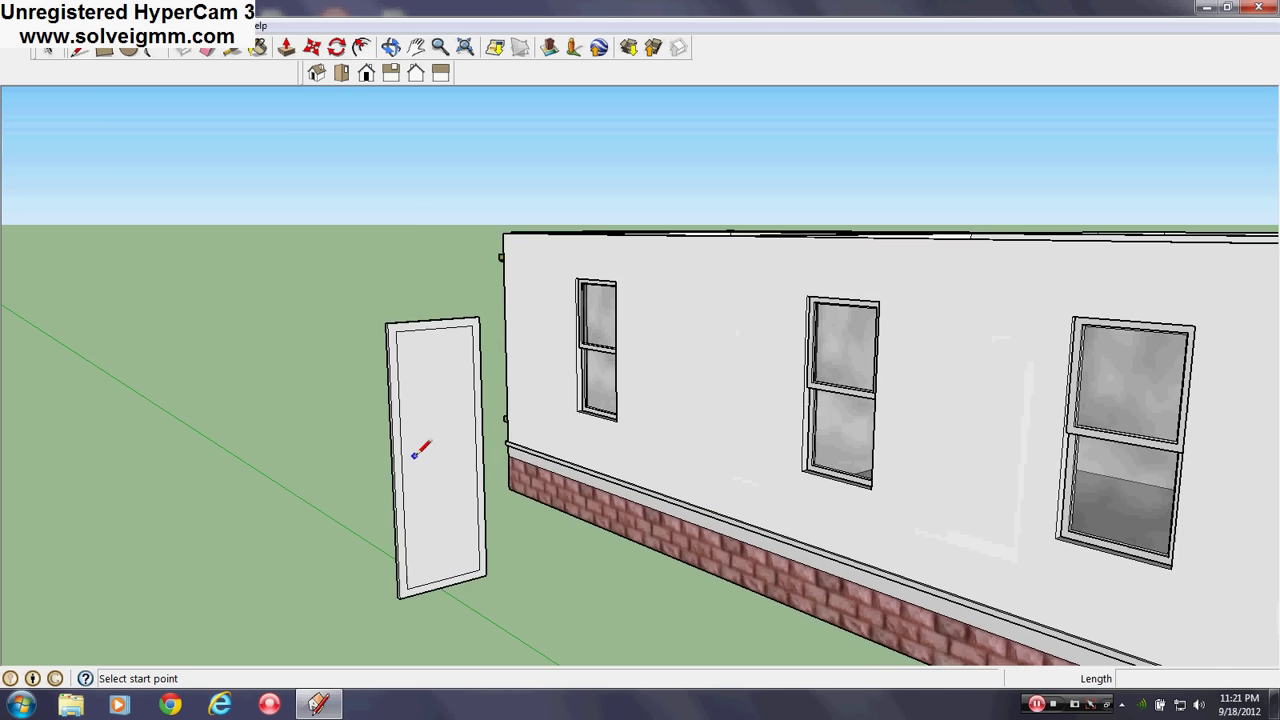
middle_drag(420, 450, 392, 440)
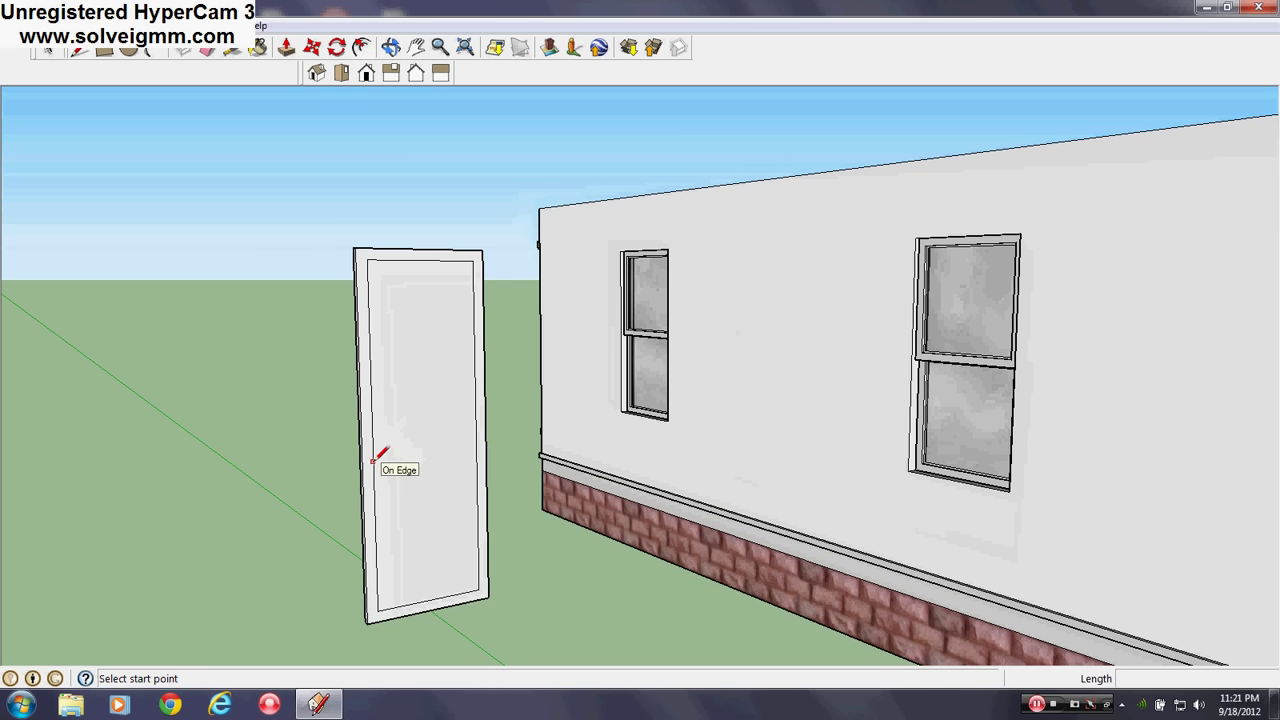
right_click(373, 461)
click(414, 567)
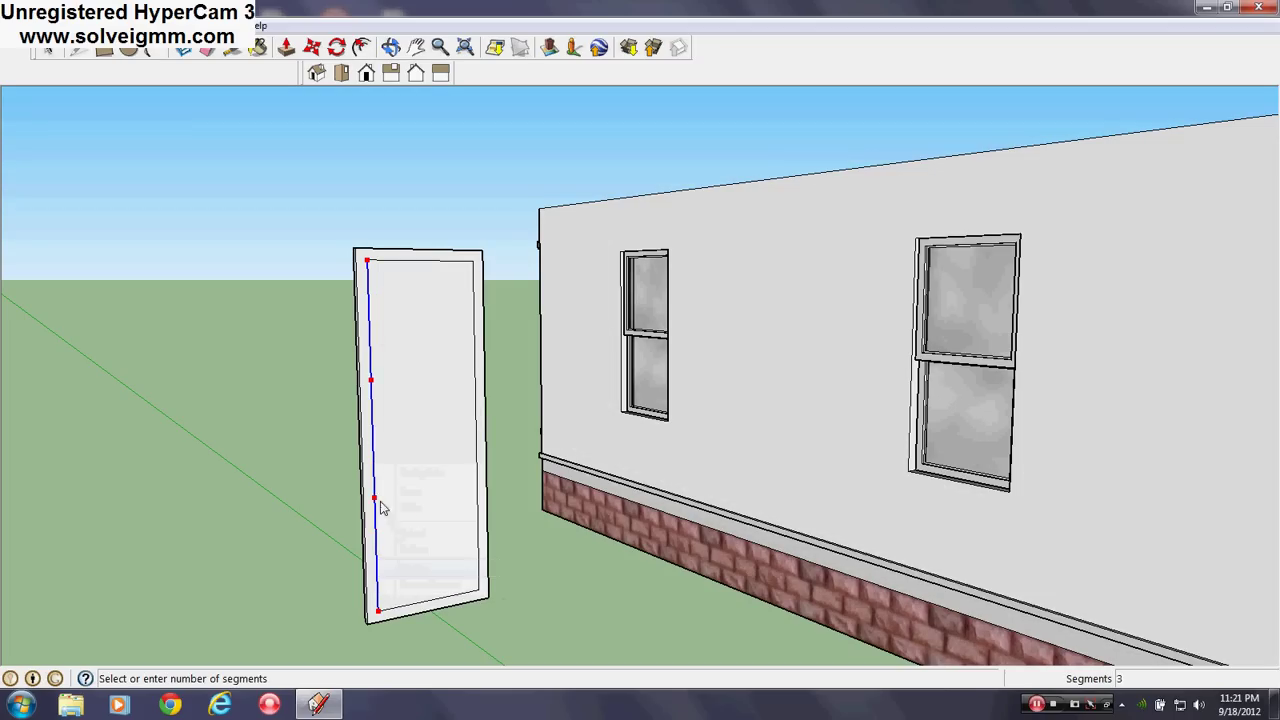
click(377, 544)
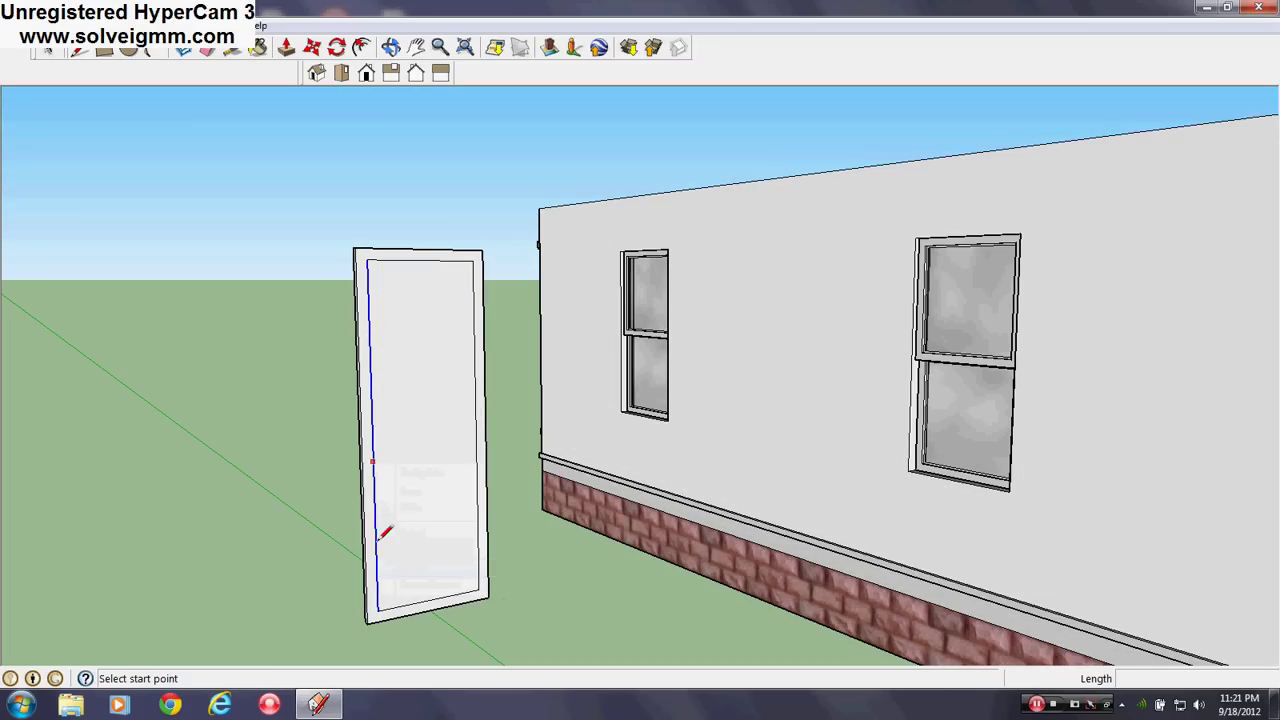
click(376, 543)
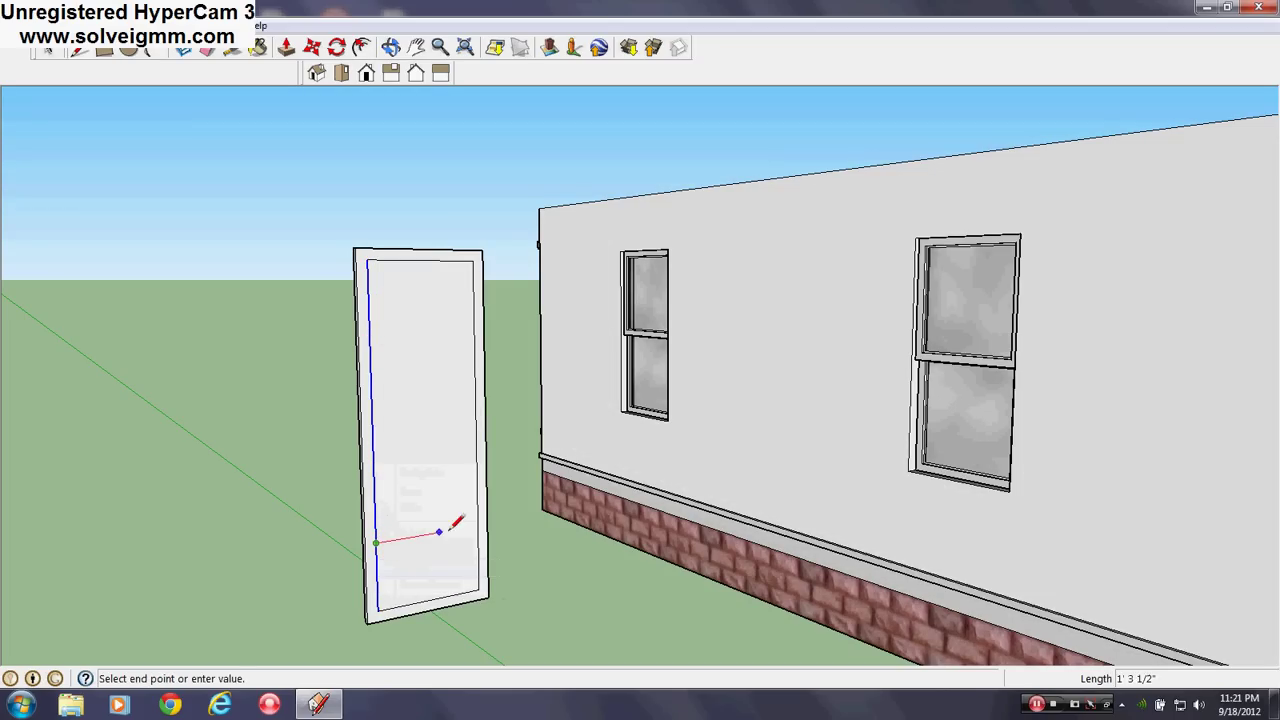
click(479, 524)
right_click(477, 487)
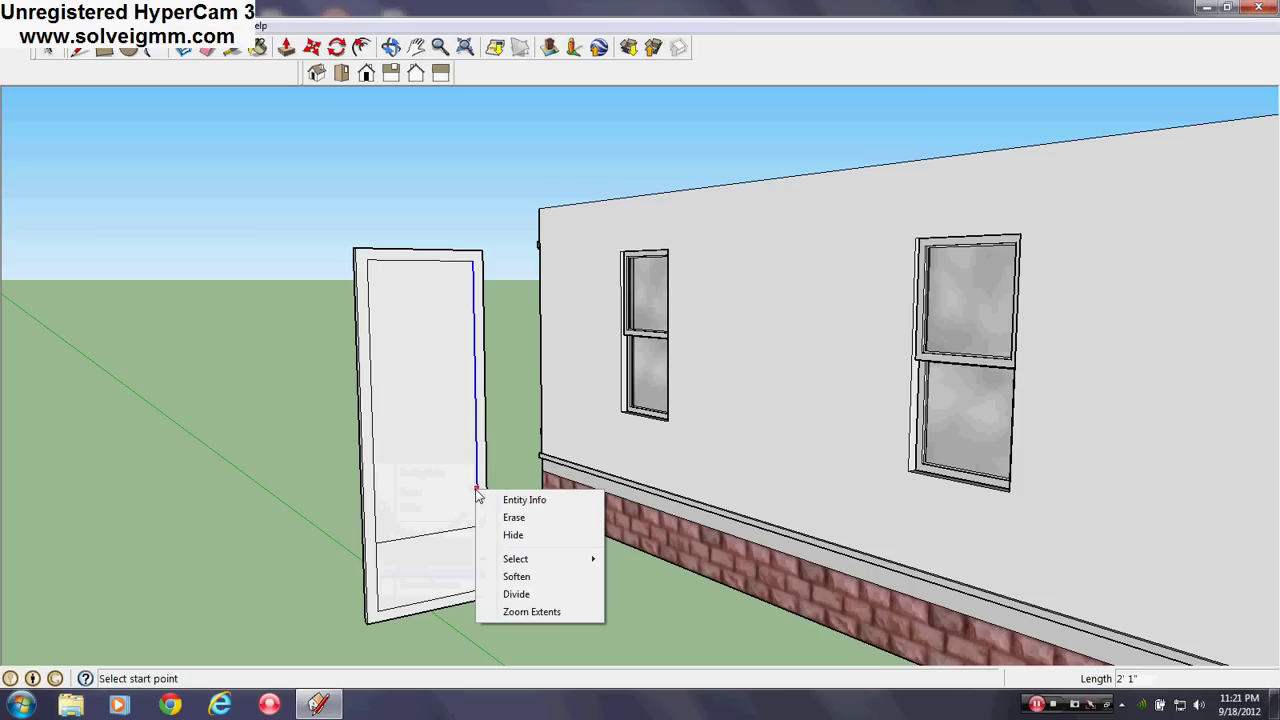
click(507, 594)
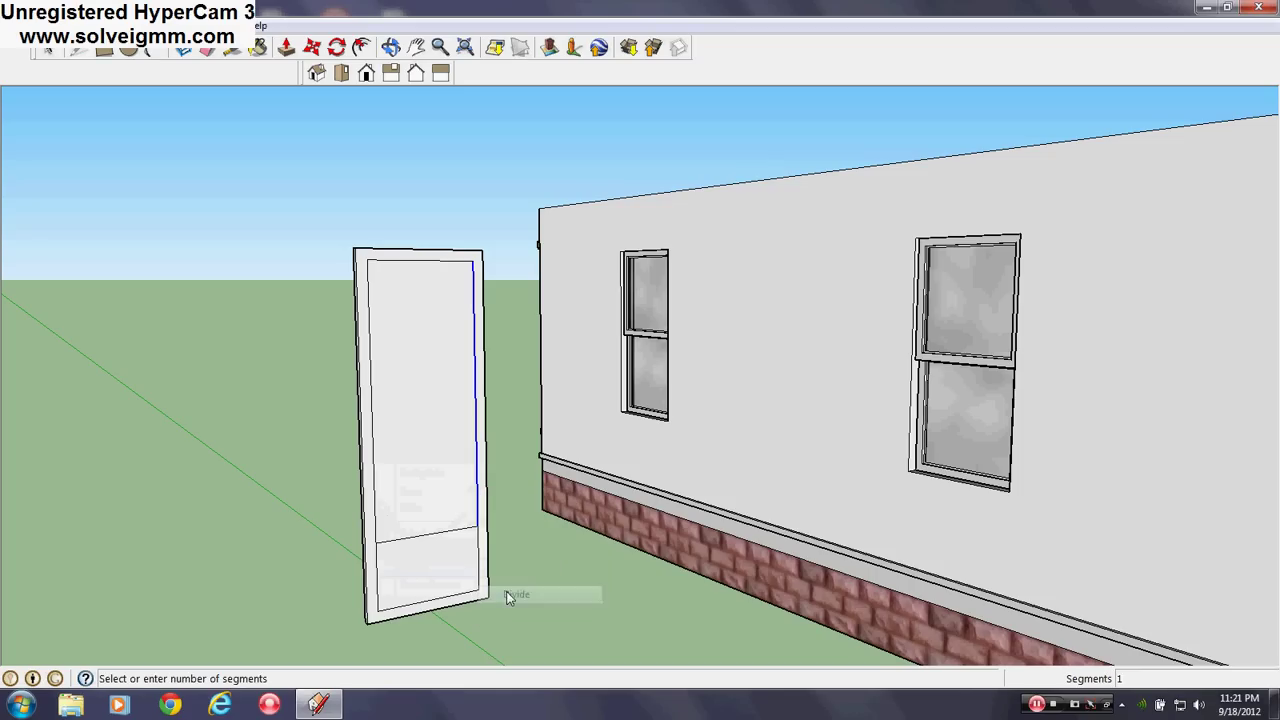
click(496, 457)
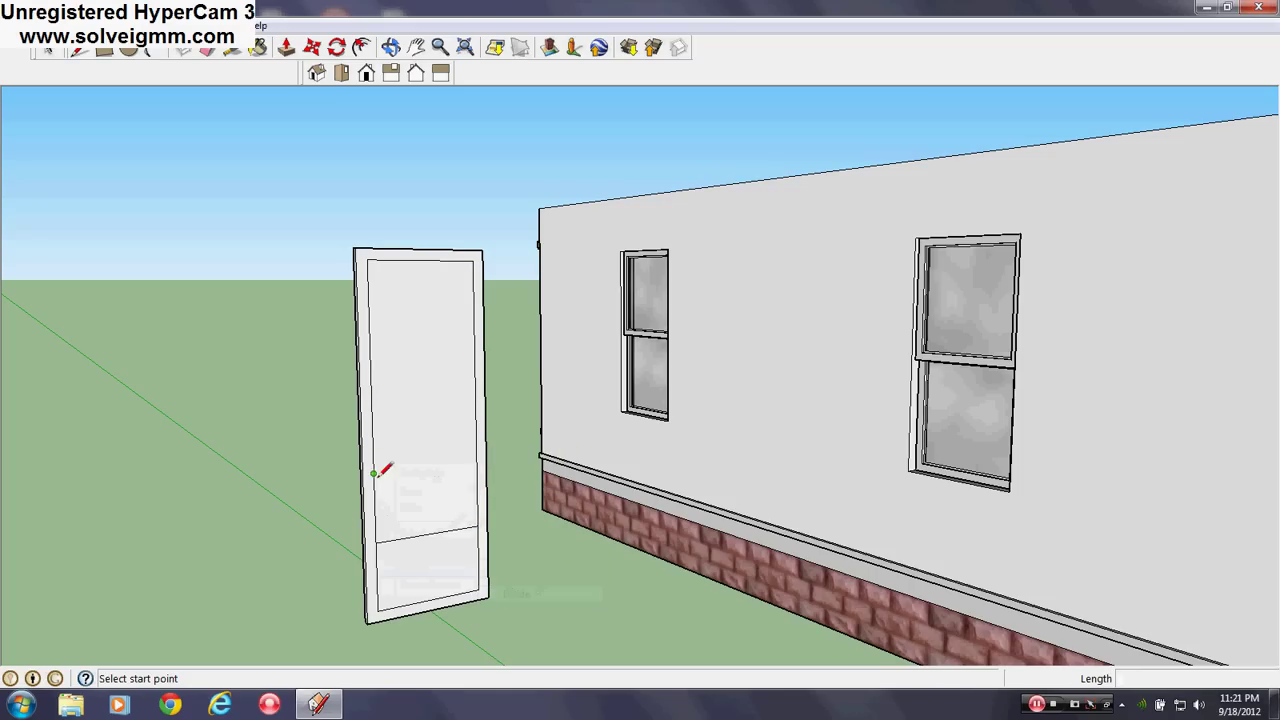
Step: Draw three more horizontal lines across the door's inner panel at the remaining division points
click(369, 328)
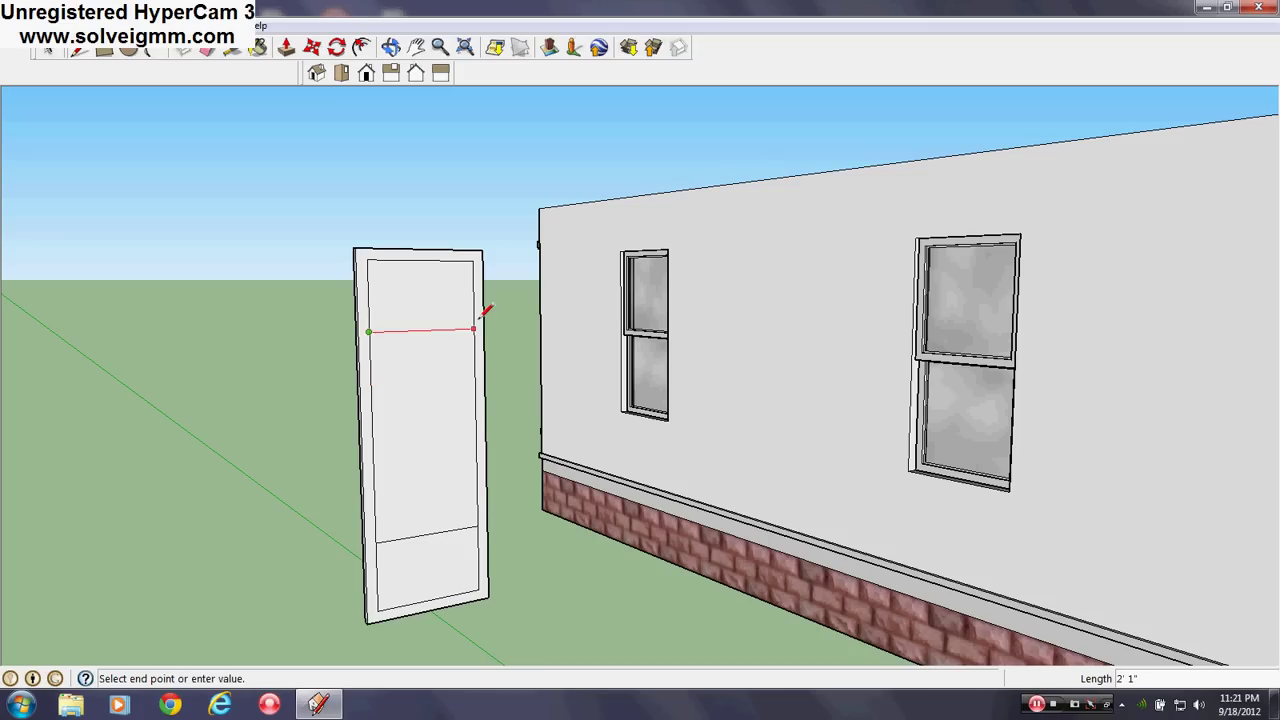
click(475, 327)
click(370, 404)
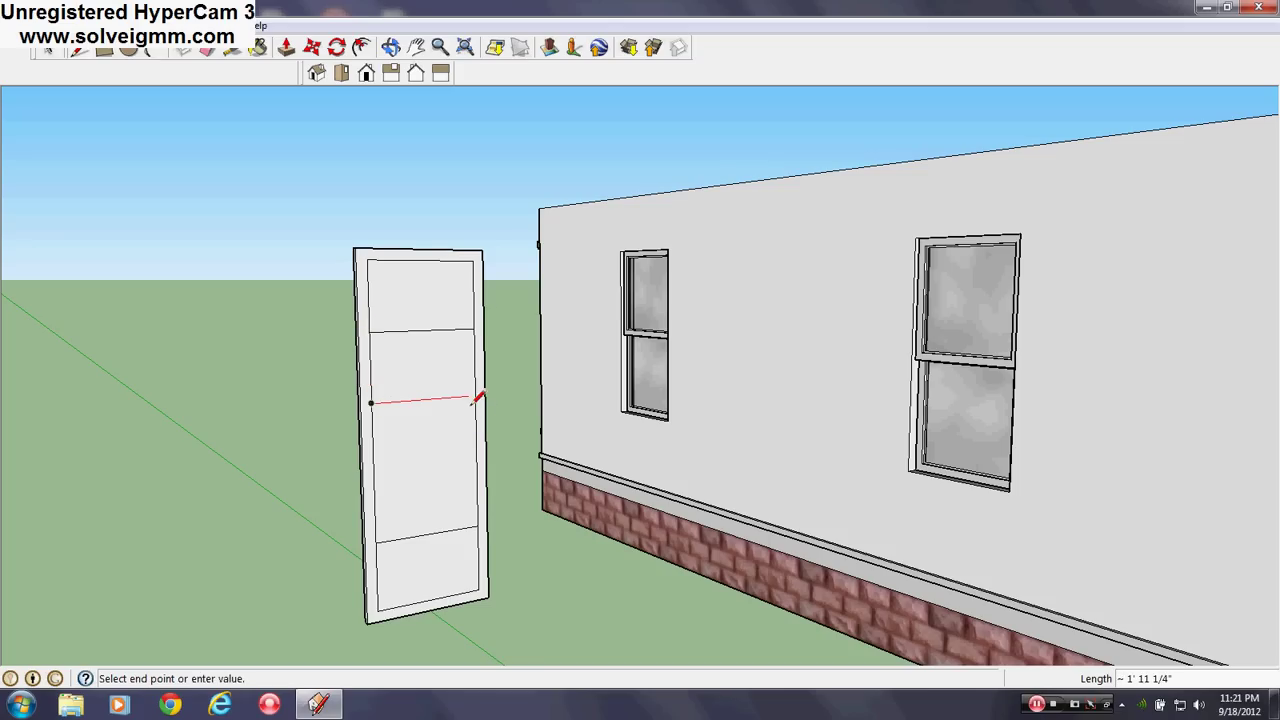
click(477, 398)
click(476, 462)
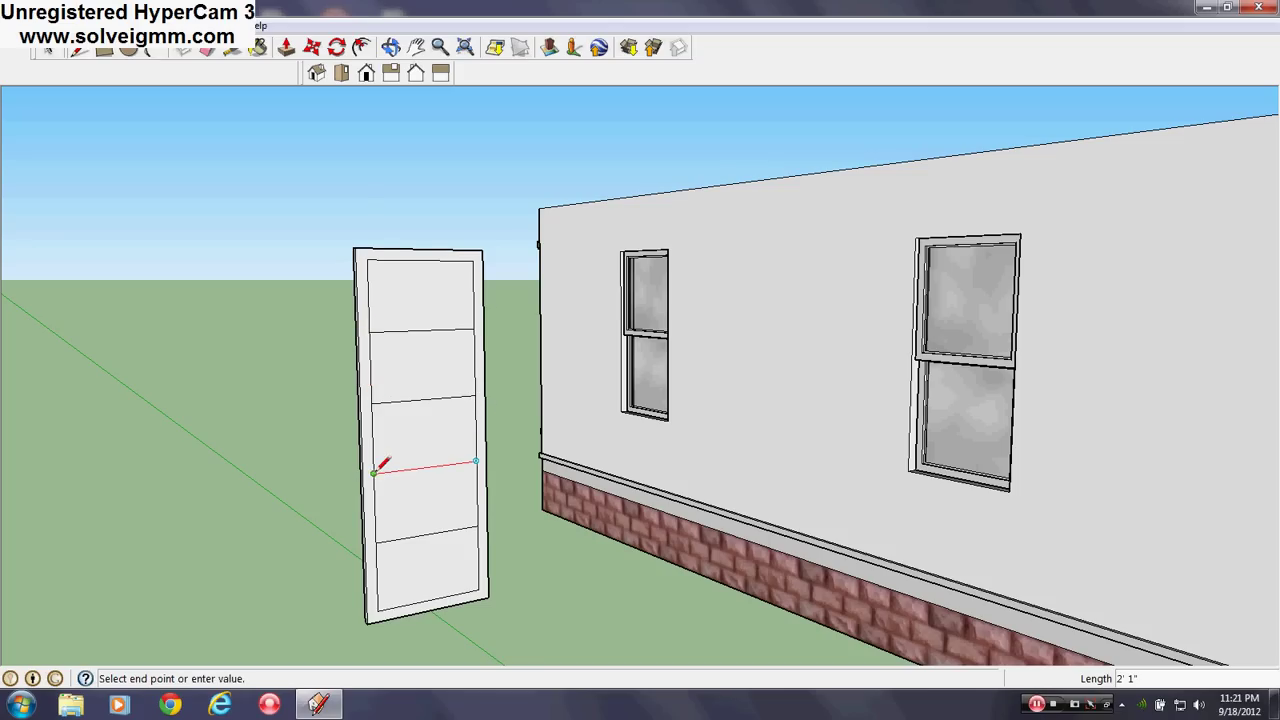
click(373, 472)
Step: Offset the outline of each of the five door sections inward by the same 2.5 inches as before
click(361, 47)
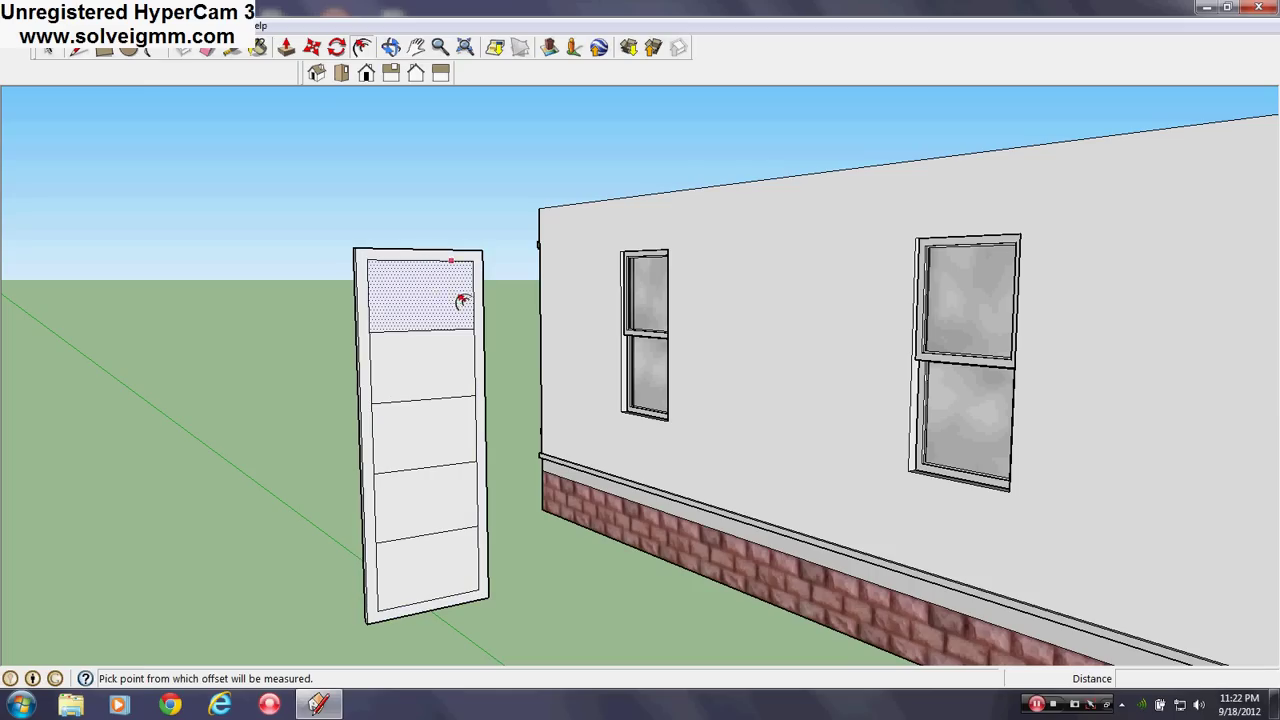
double_click(428, 297)
double_click(429, 348)
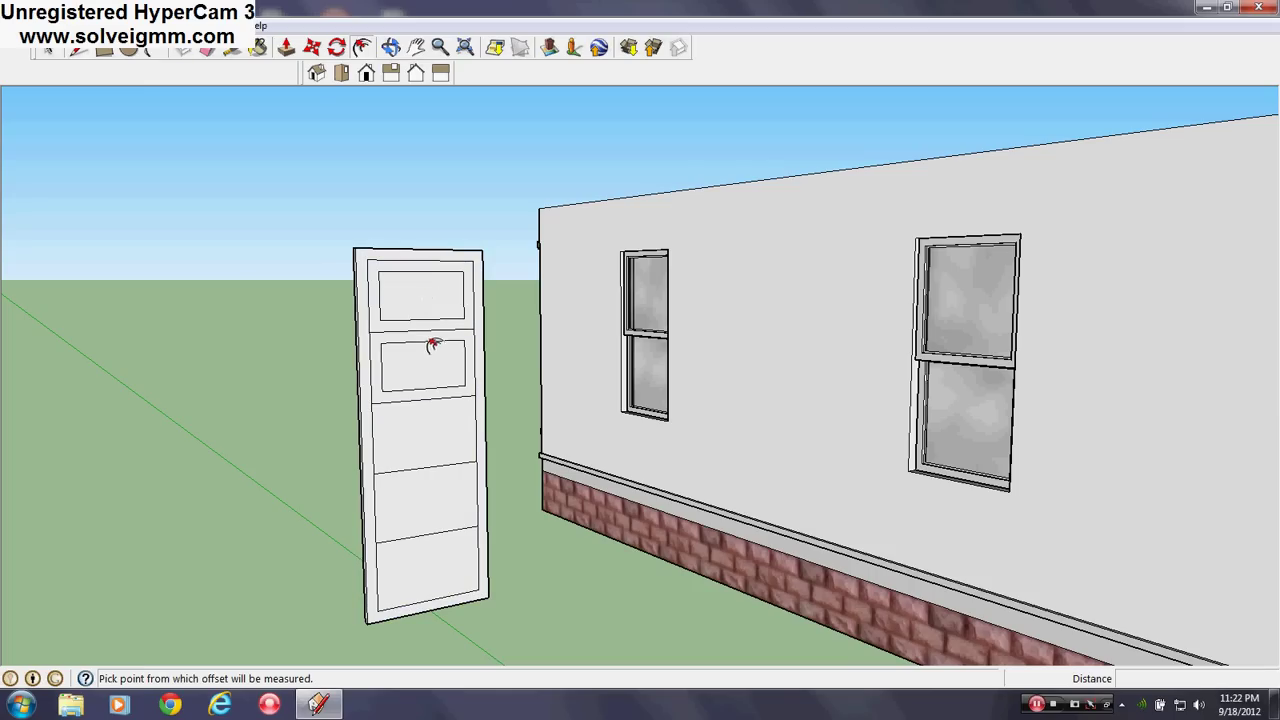
double_click(426, 438)
double_click(430, 492)
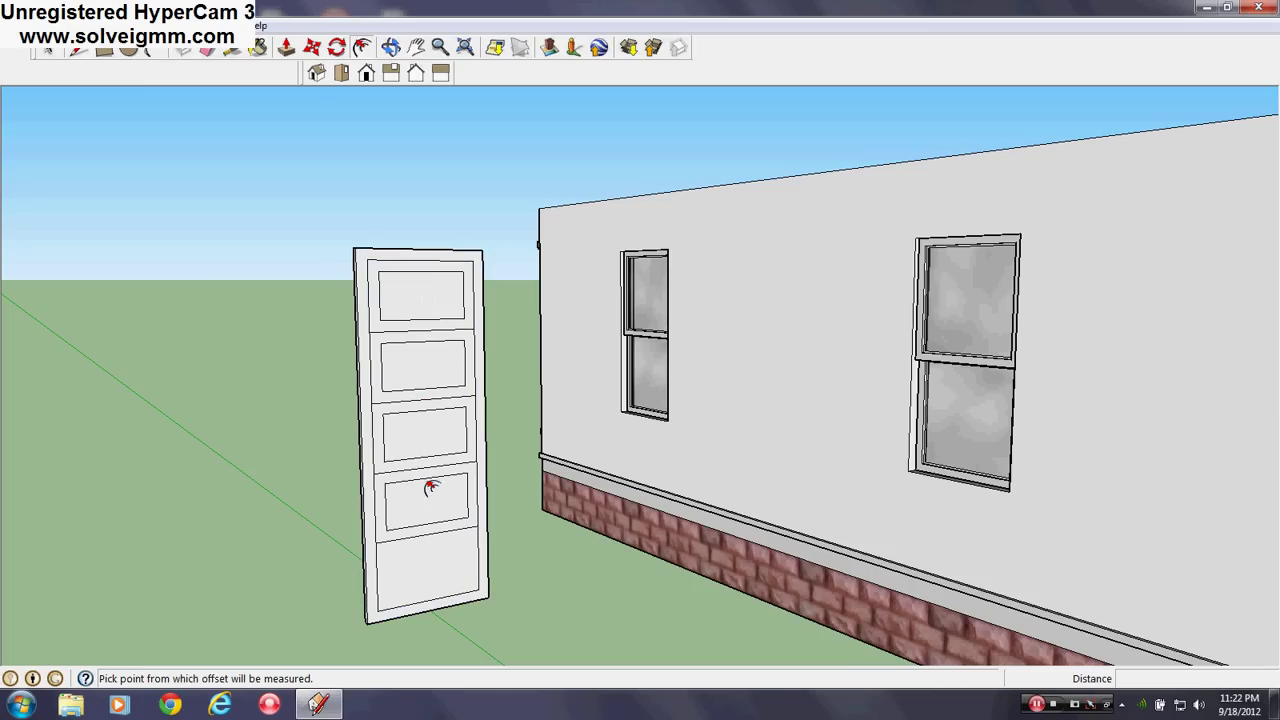
double_click(432, 562)
Step: Erase the four dividing lines and the surrounding offset outline, keeping only the five panel rectangles on the door
click(205, 50)
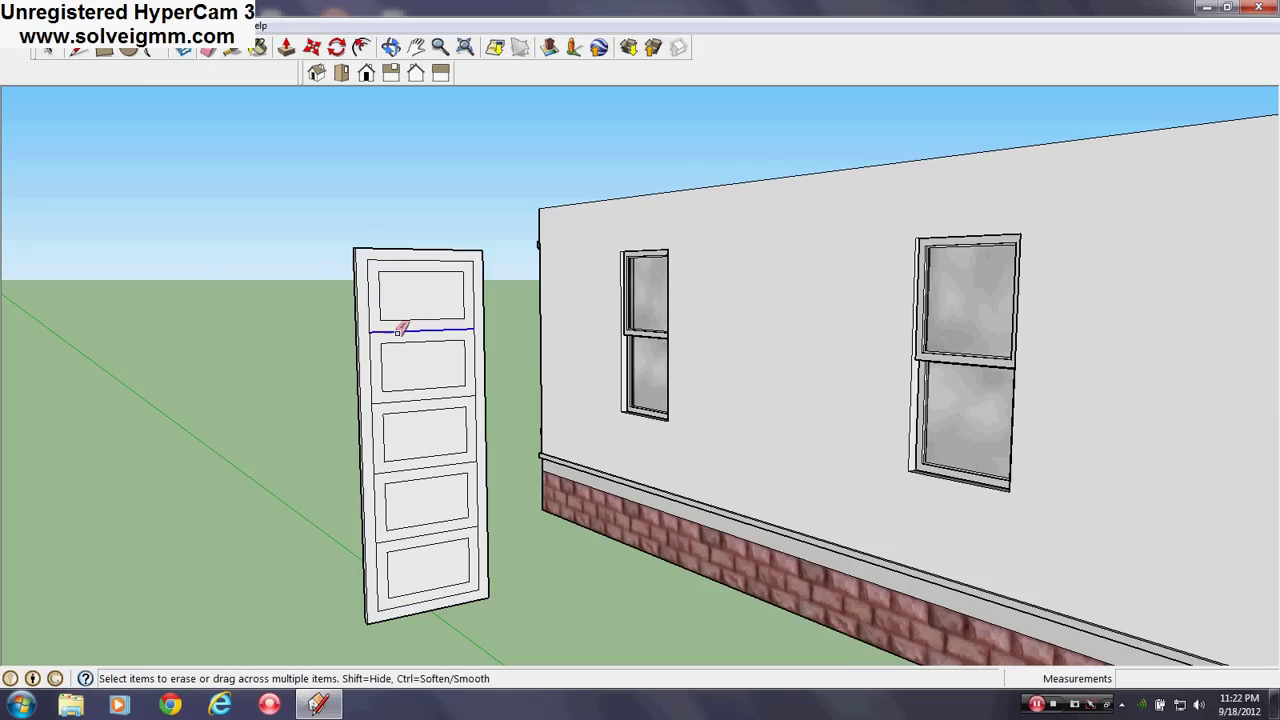
click(400, 331)
click(410, 398)
click(423, 467)
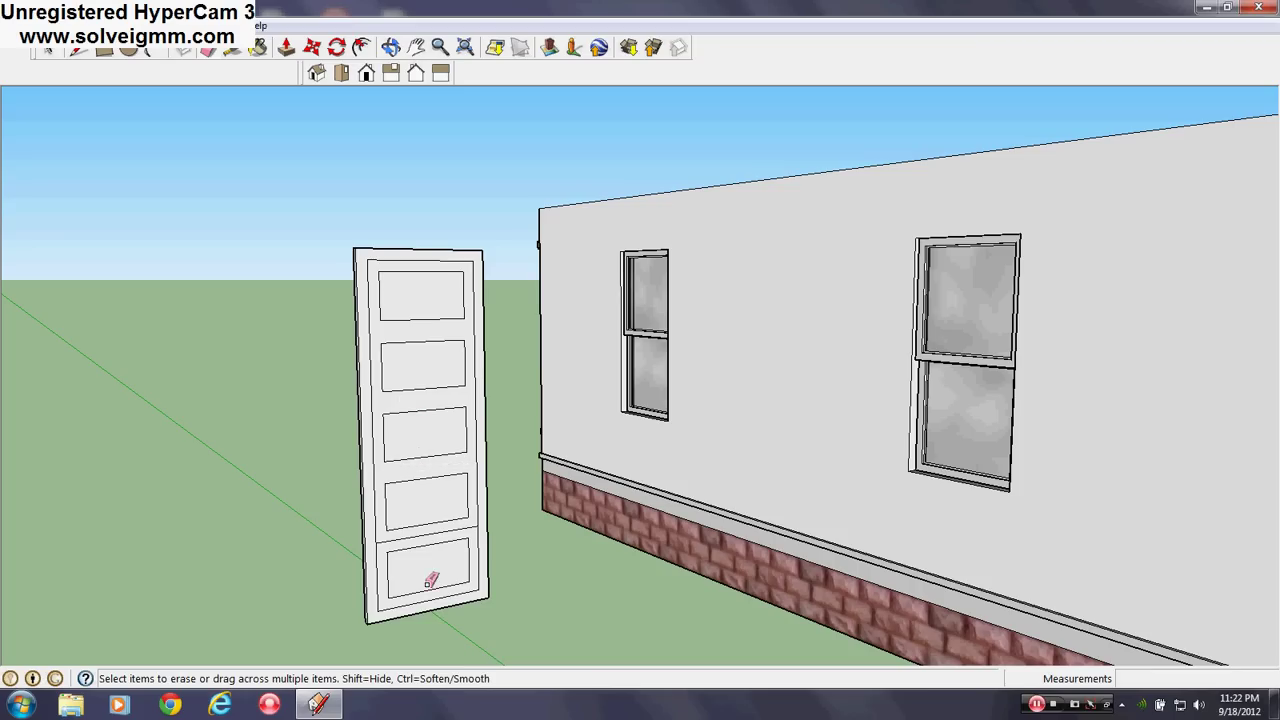
click(483, 585)
click(385, 258)
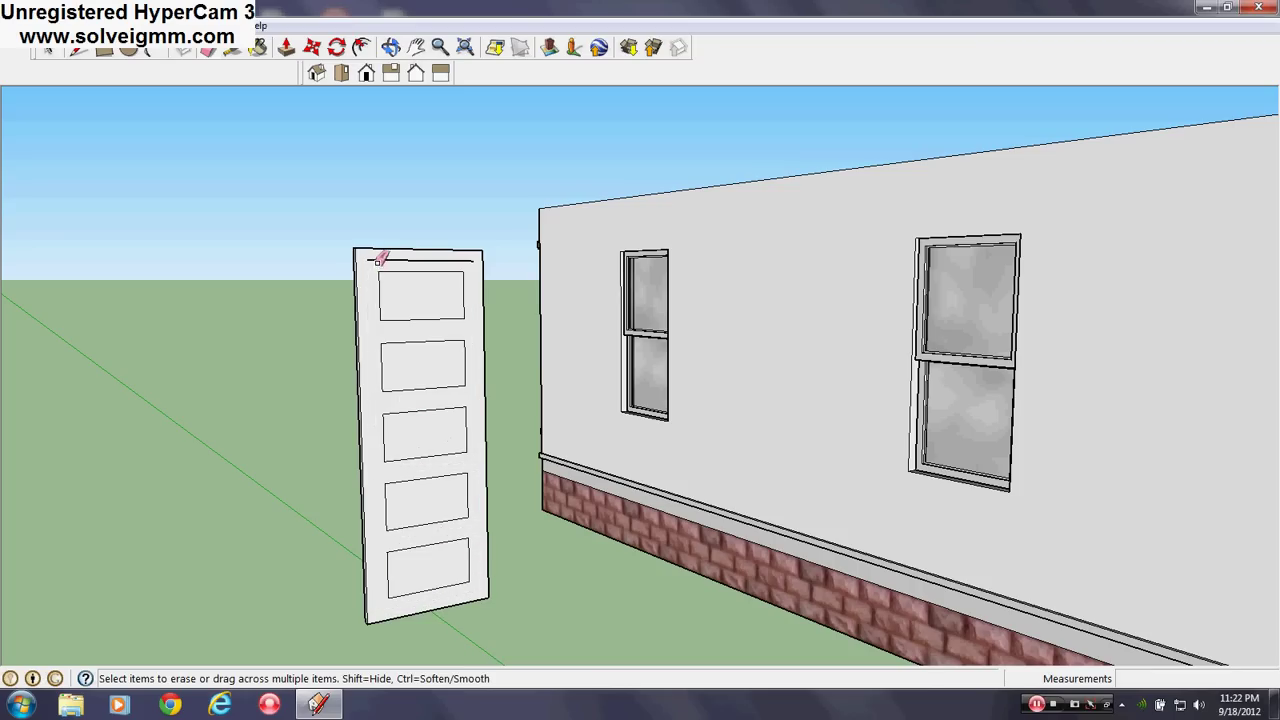
click(420, 258)
Step: Recess the five panel rectangles on the door's front face by 1/2 inch with Push/Pull
mouse_move(437, 369)
middle_down()
mouse_move(423, 506)
mouse_move(446, 534)
middle_up()
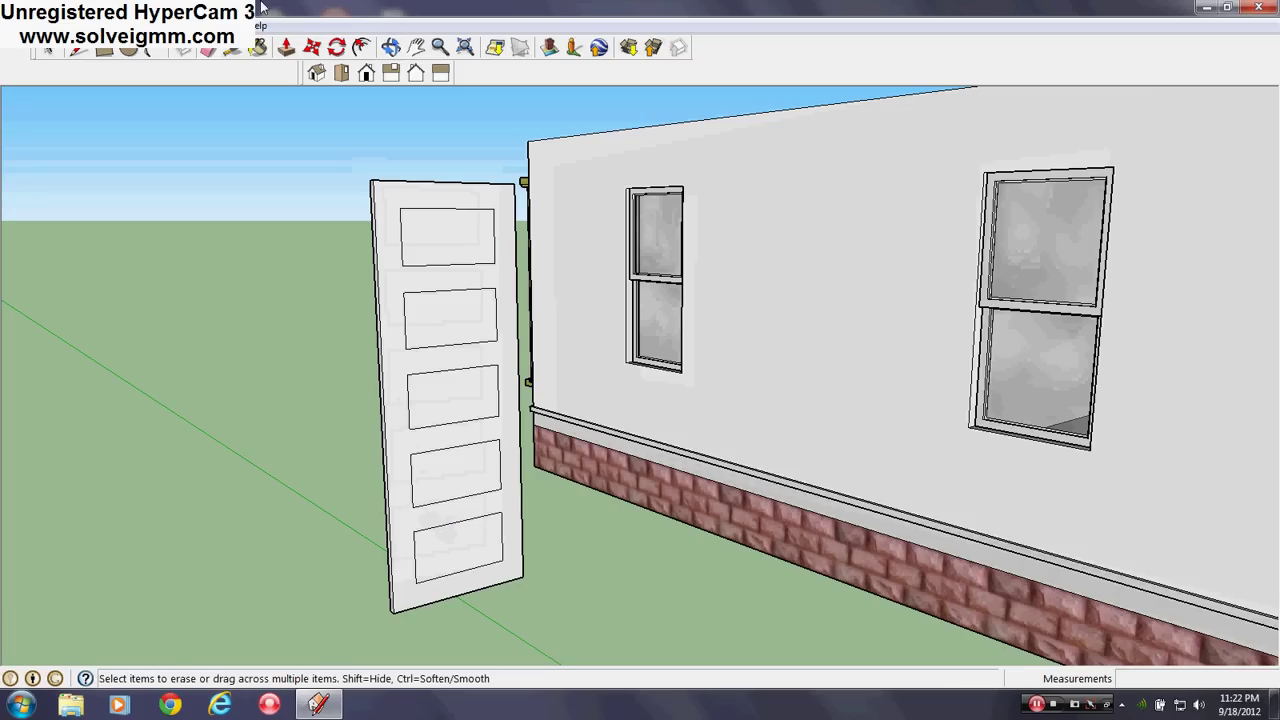
click(286, 47)
click(465, 238)
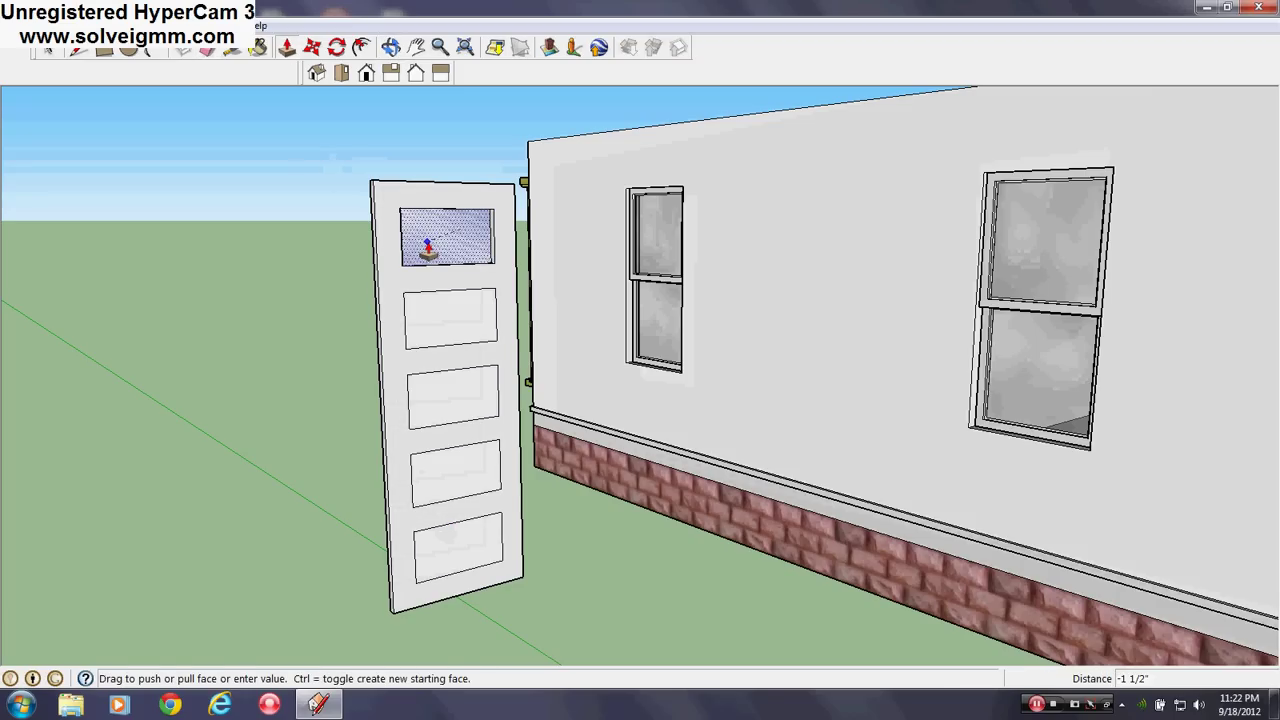
click(445, 310)
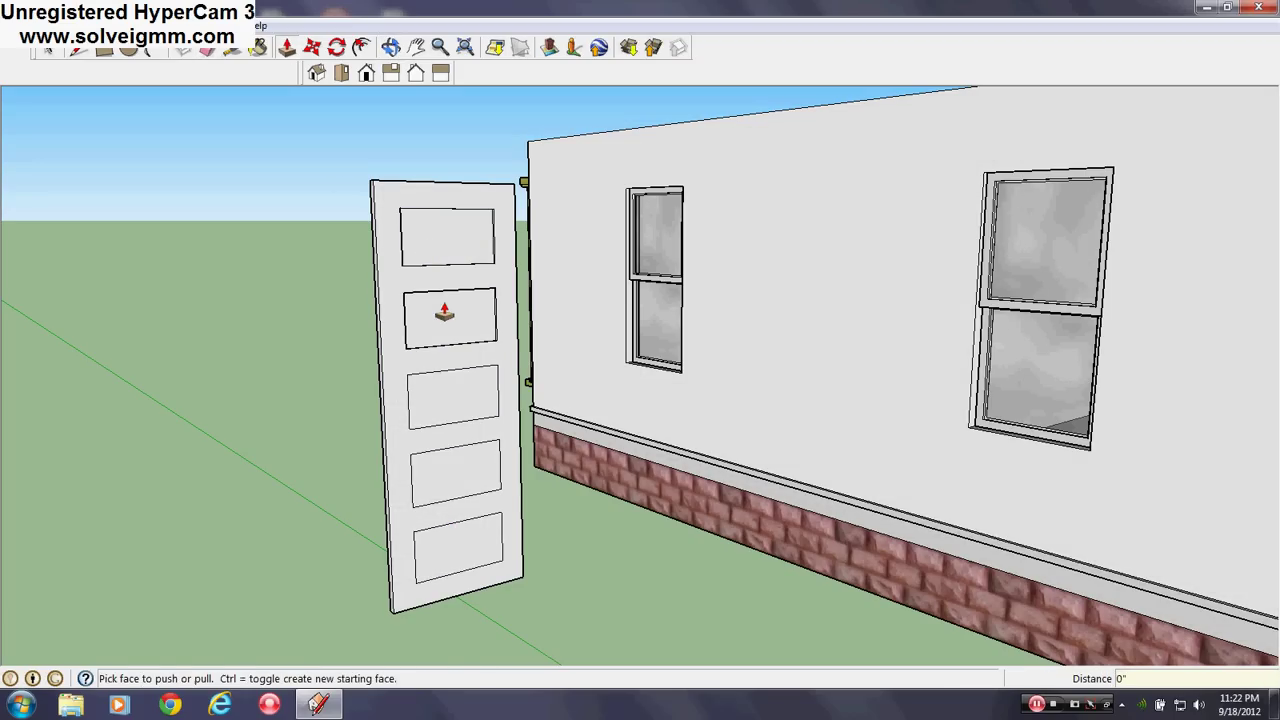
click(476, 540)
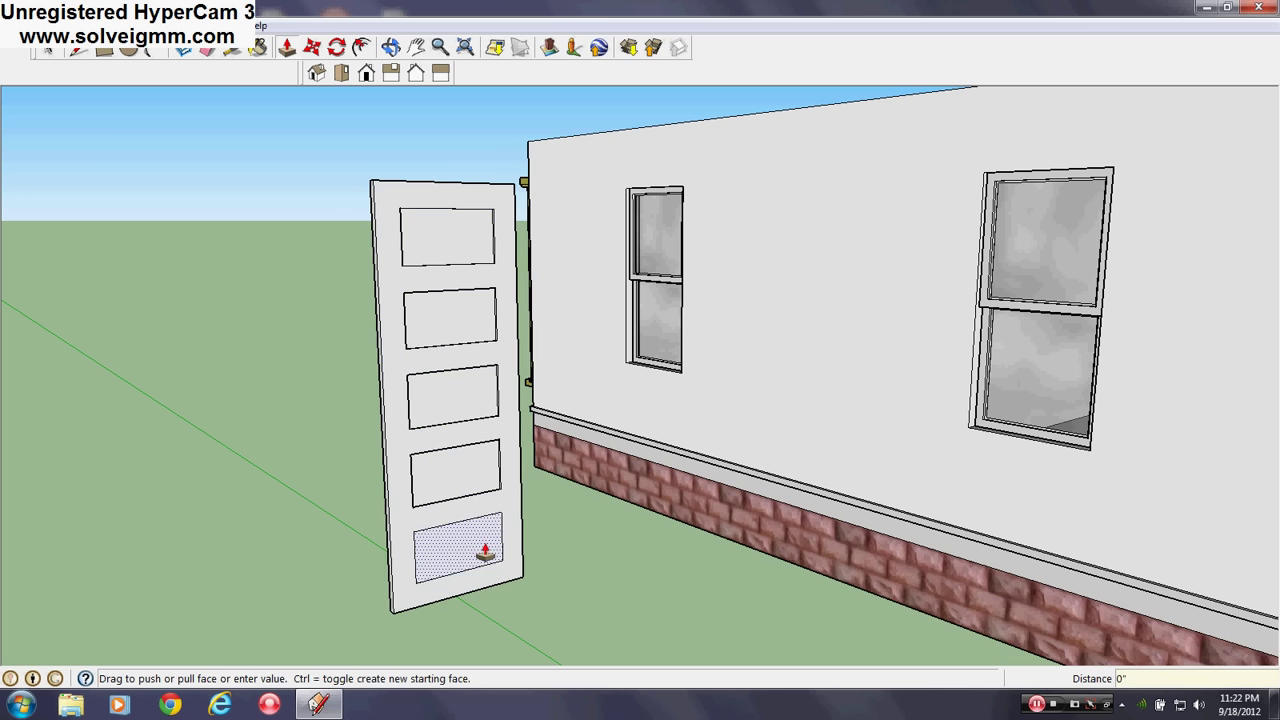
click(471, 486)
Step: Try to copy the door's front frame face 1 1/2 inches onto the back of the slab
middle_drag(437, 389, 245, 205)
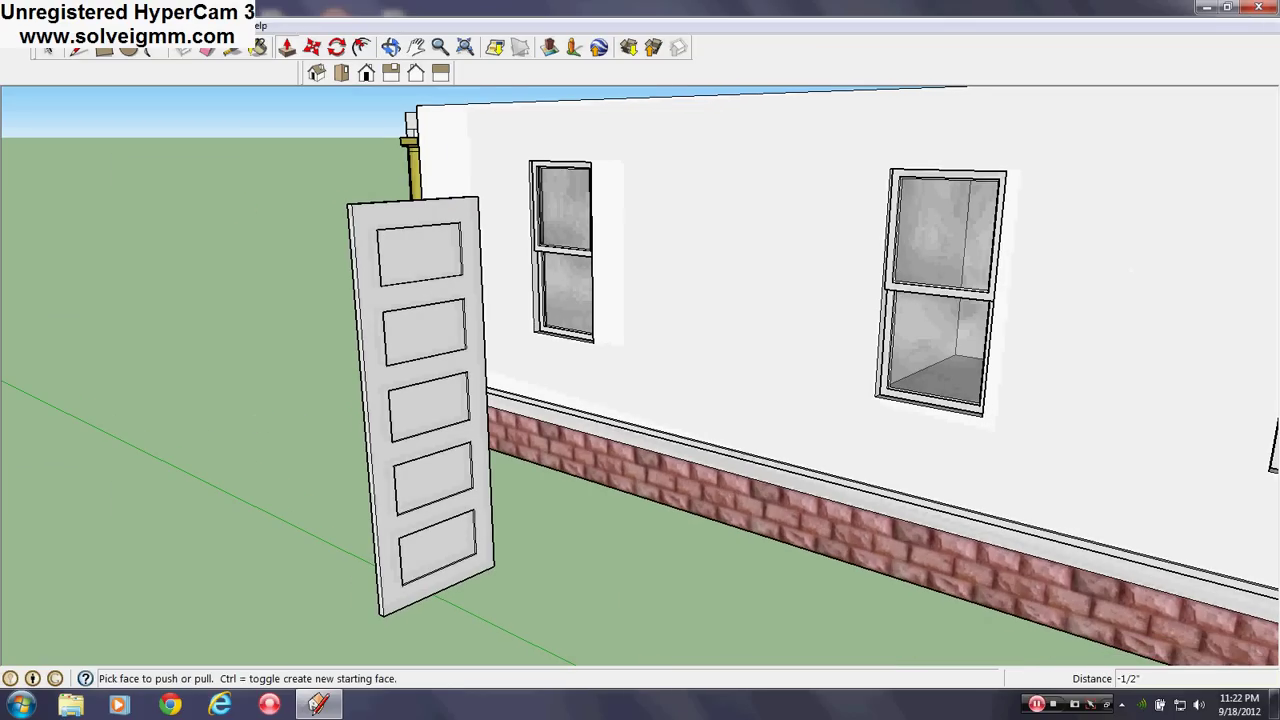
key(l)
right_click(447, 210)
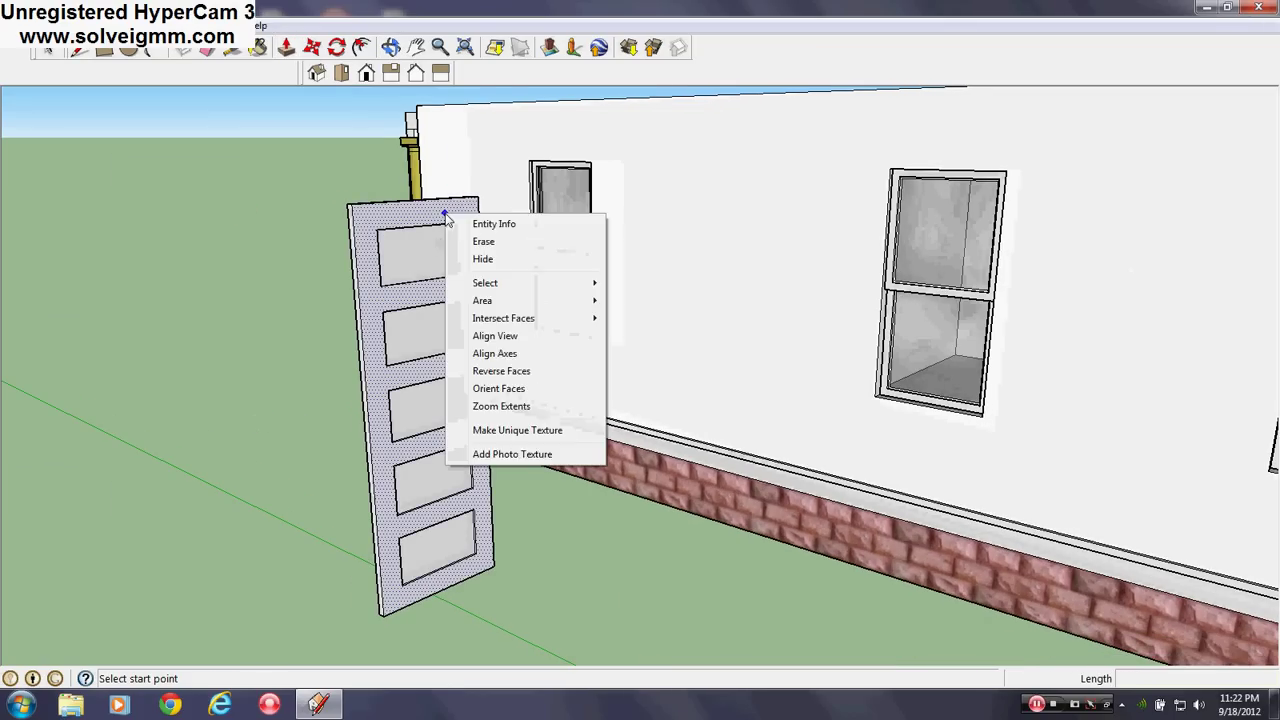
key(Escape)
click(312, 47)
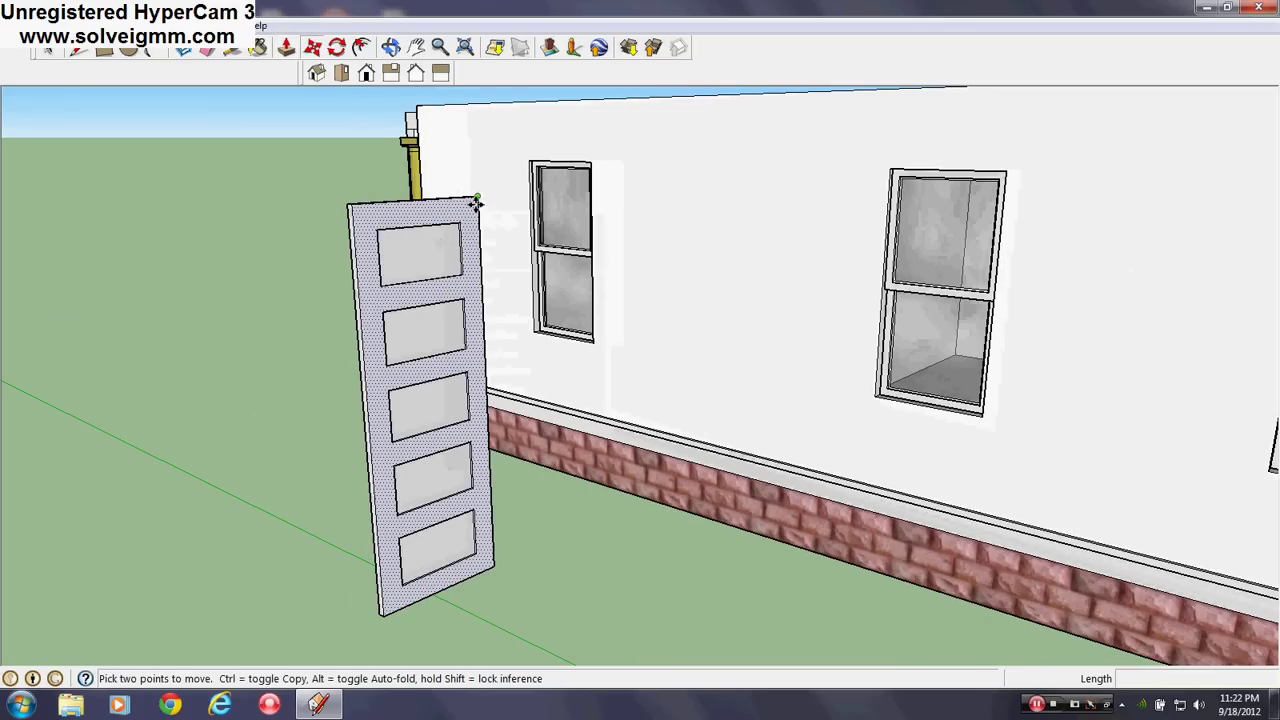
click(476, 203)
middle_drag(476, 203, 800, 340)
key(ctrl)
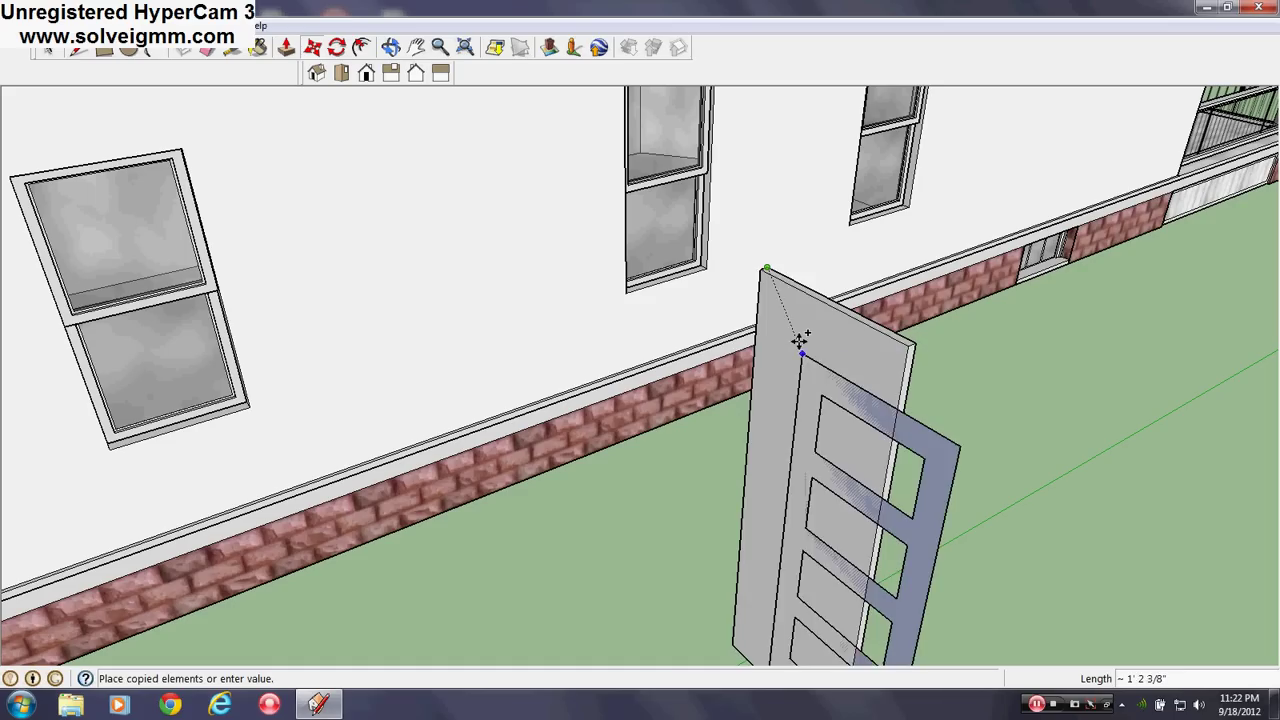
click(764, 273)
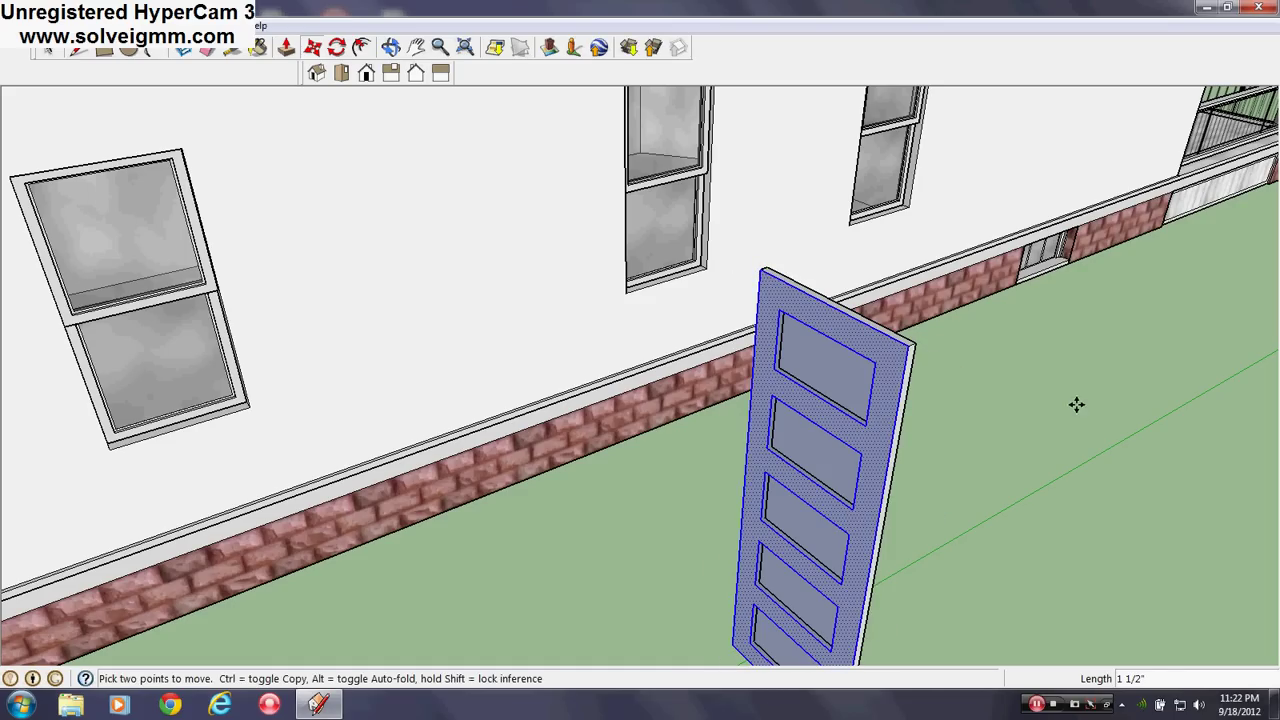
key(Escape)
Step: Copy just the door's front frame face 1 1/2 inches onto the back of the slab
scroll(852, 380, up, 2)
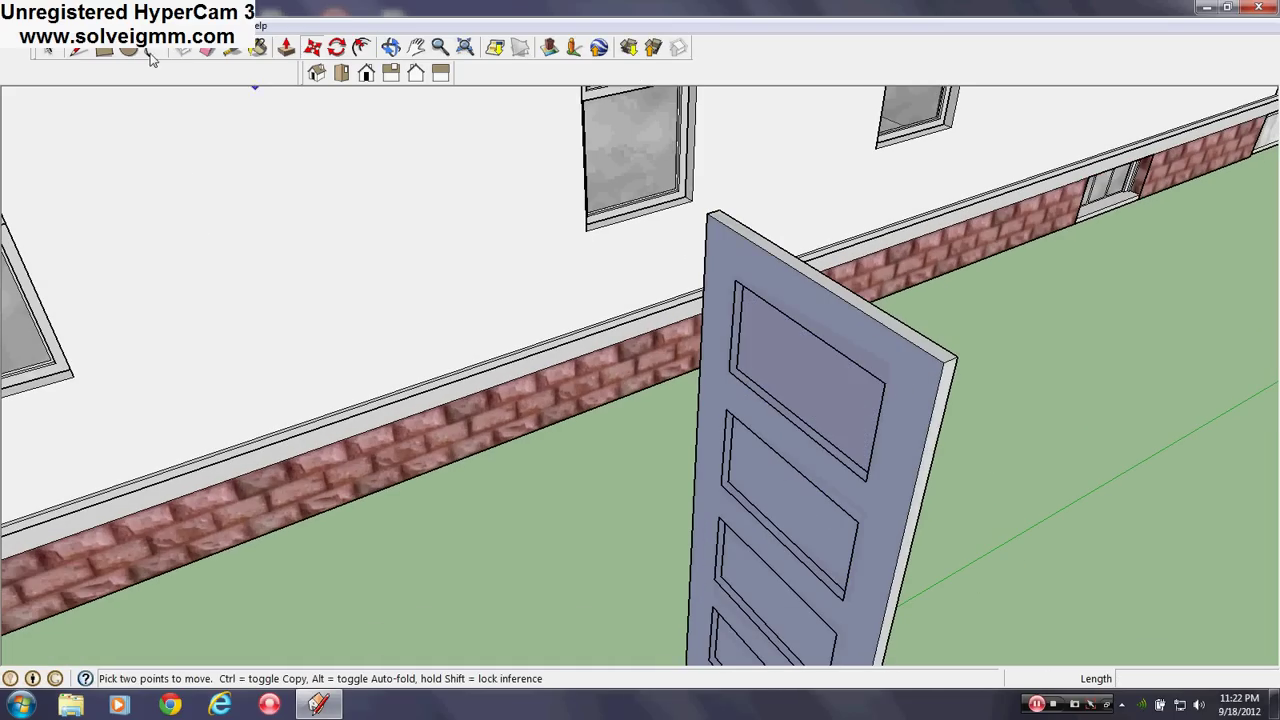
middle_drag(871, 463, 357, 451)
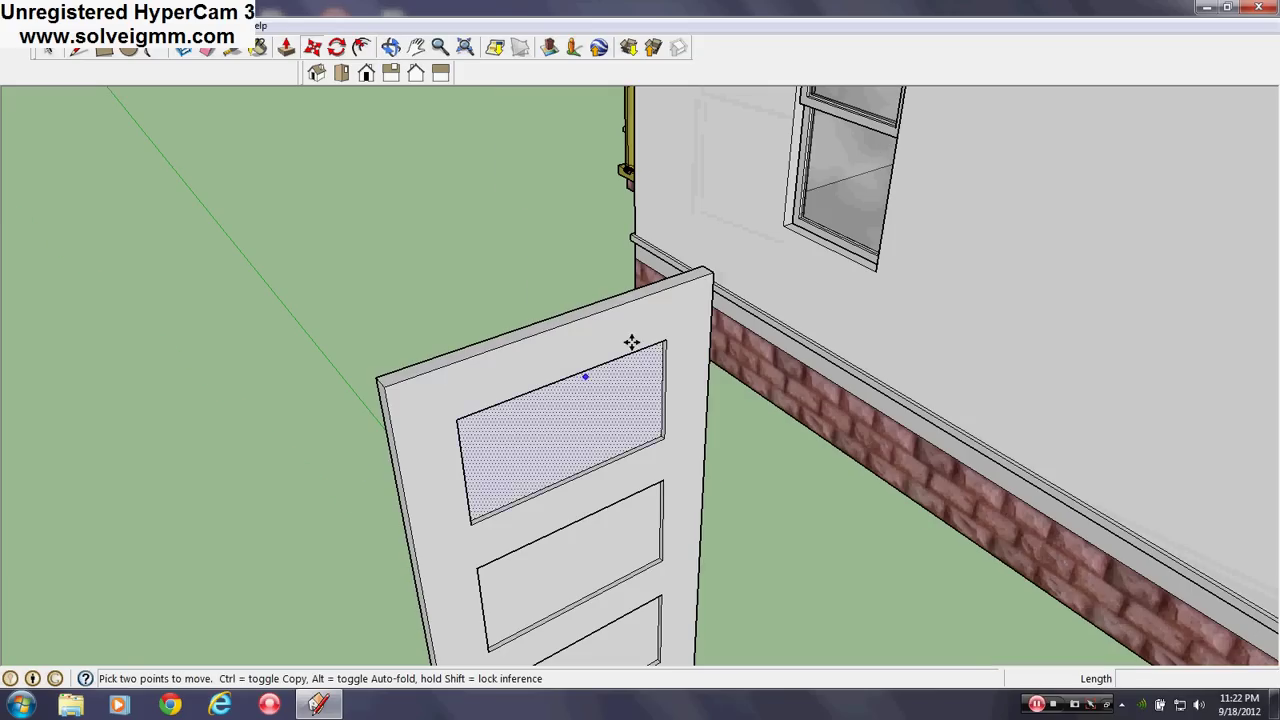
scroll(640, 350, down, 2)
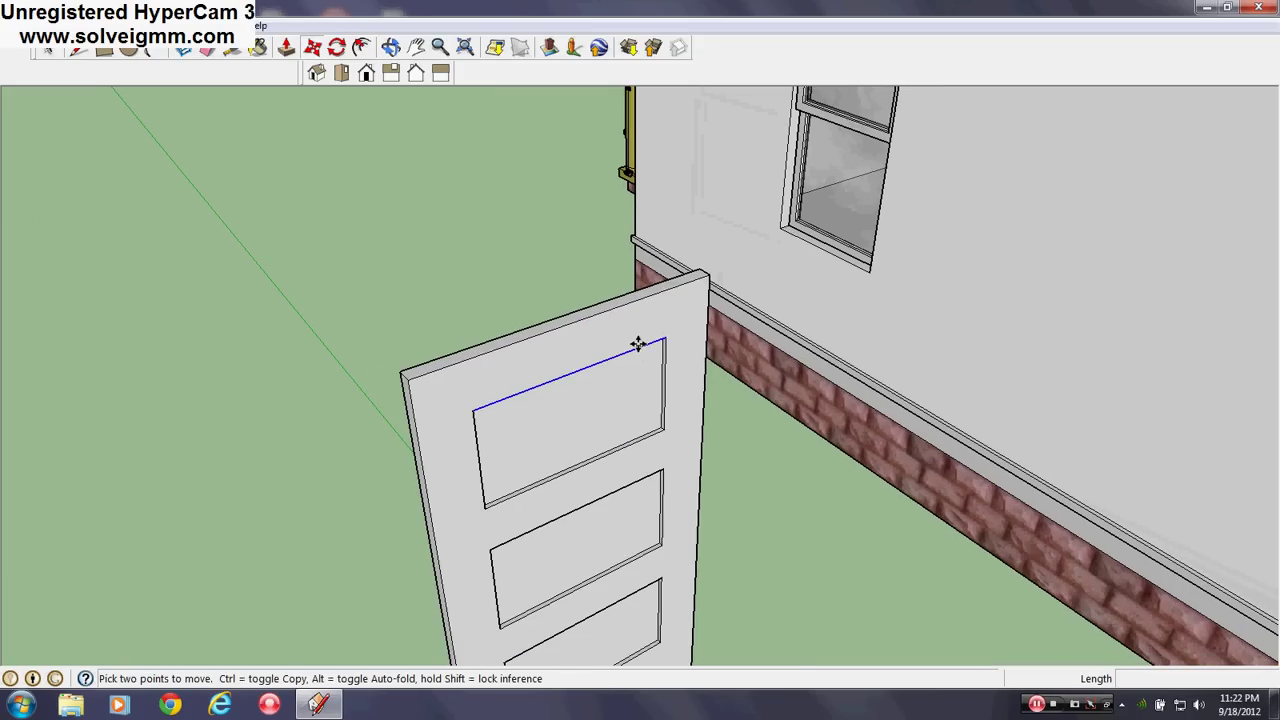
right_click(641, 328)
click(417, 160)
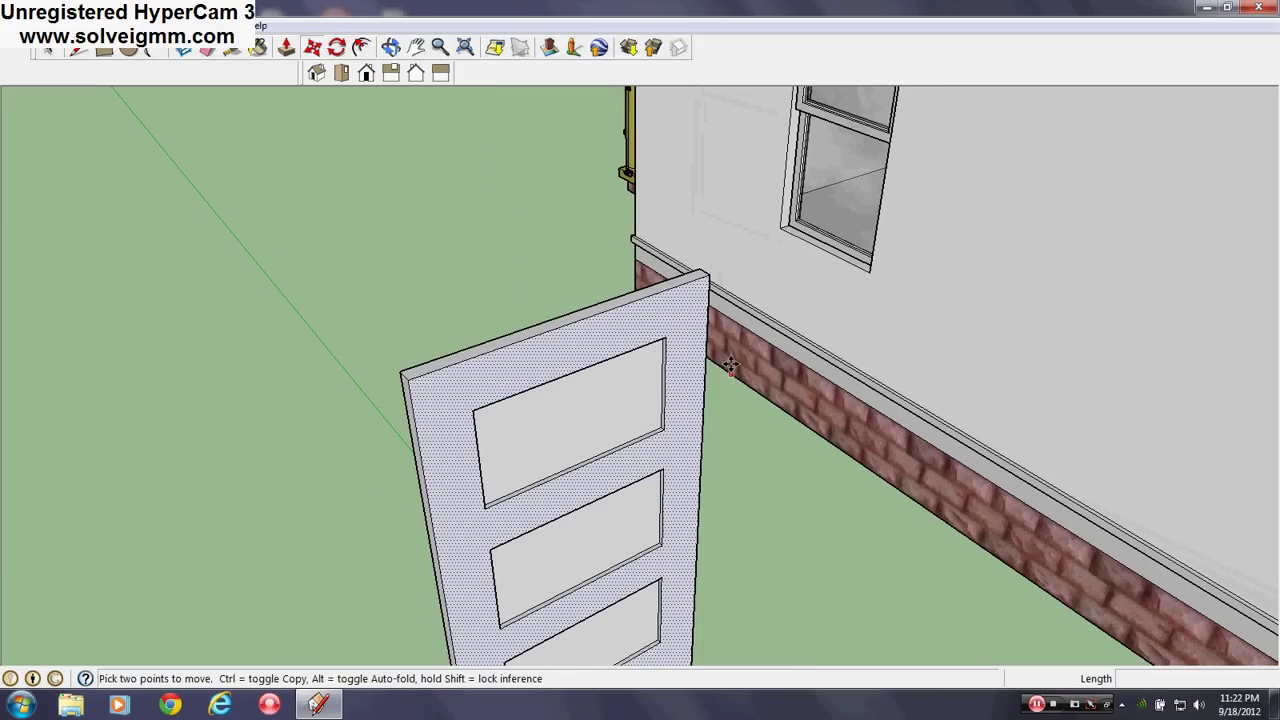
key(ctrl)
click(709, 277)
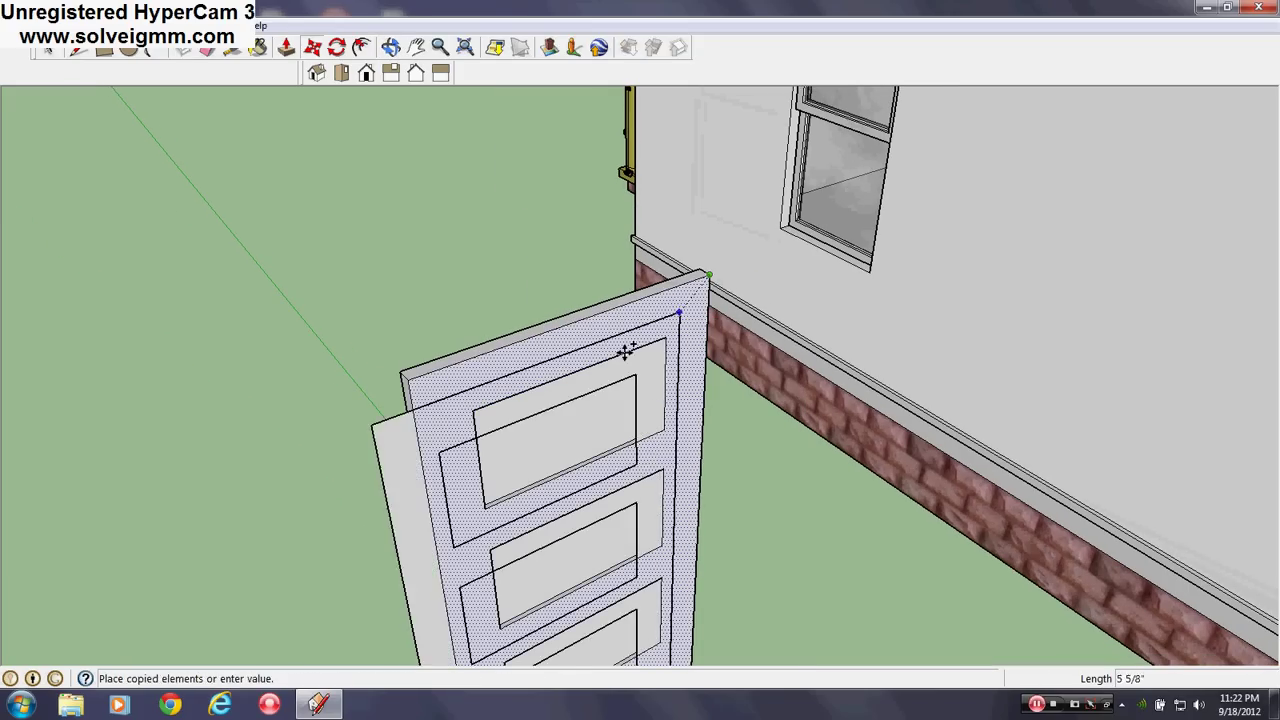
middle_drag(626, 349, 578, 236)
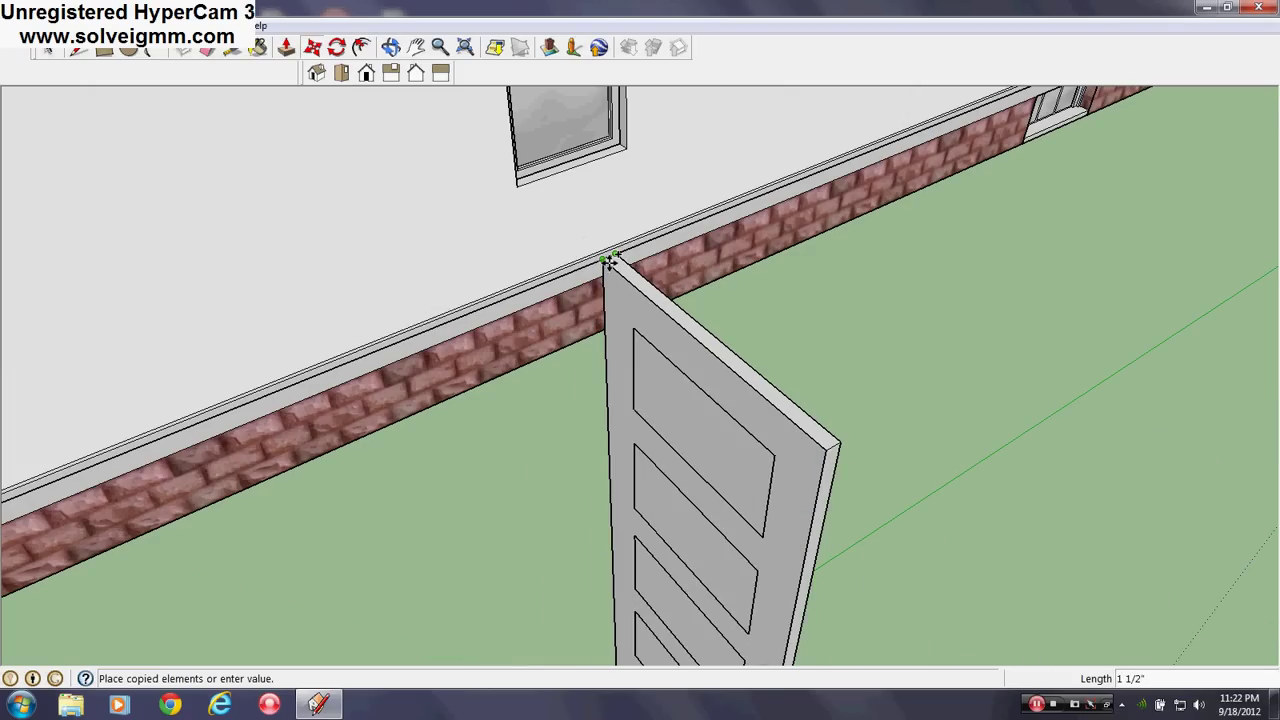
click(609, 262)
key(Escape)
Step: Sample the Color_000 material from the house wall and paint the back of the door with it
click(258, 47)
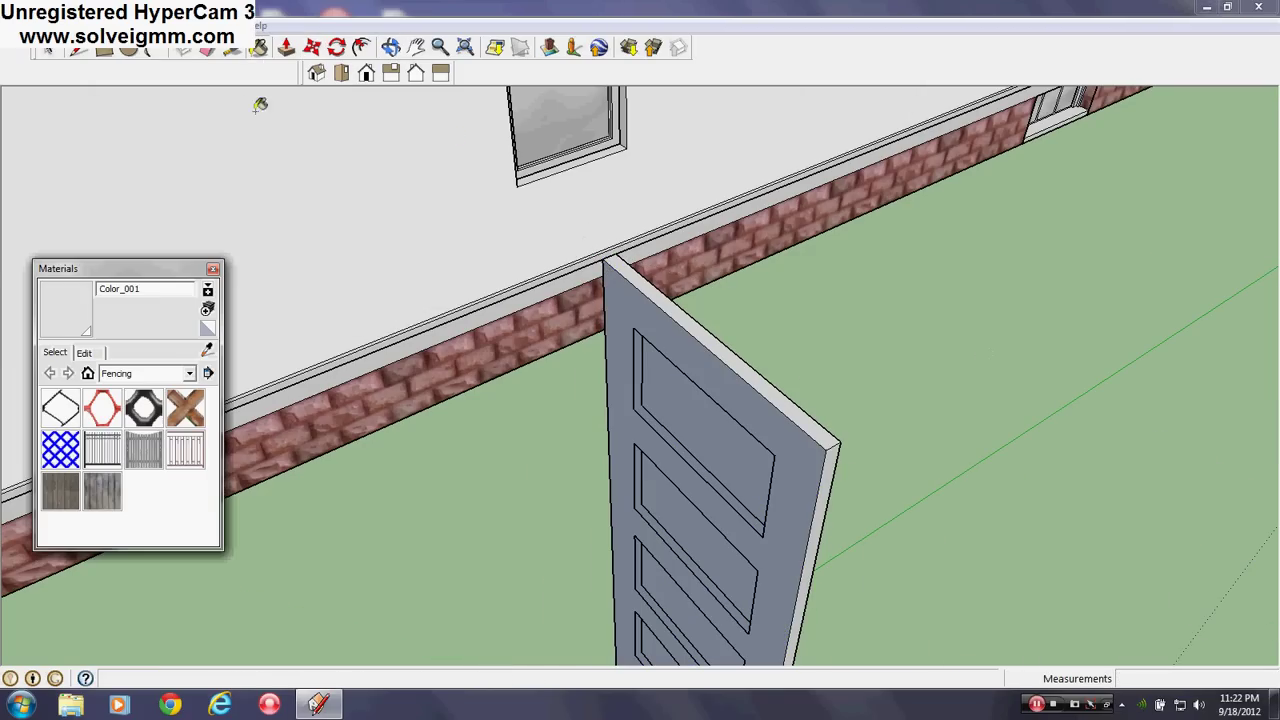
alt+click(336, 270)
scroll(654, 417, up, 6)
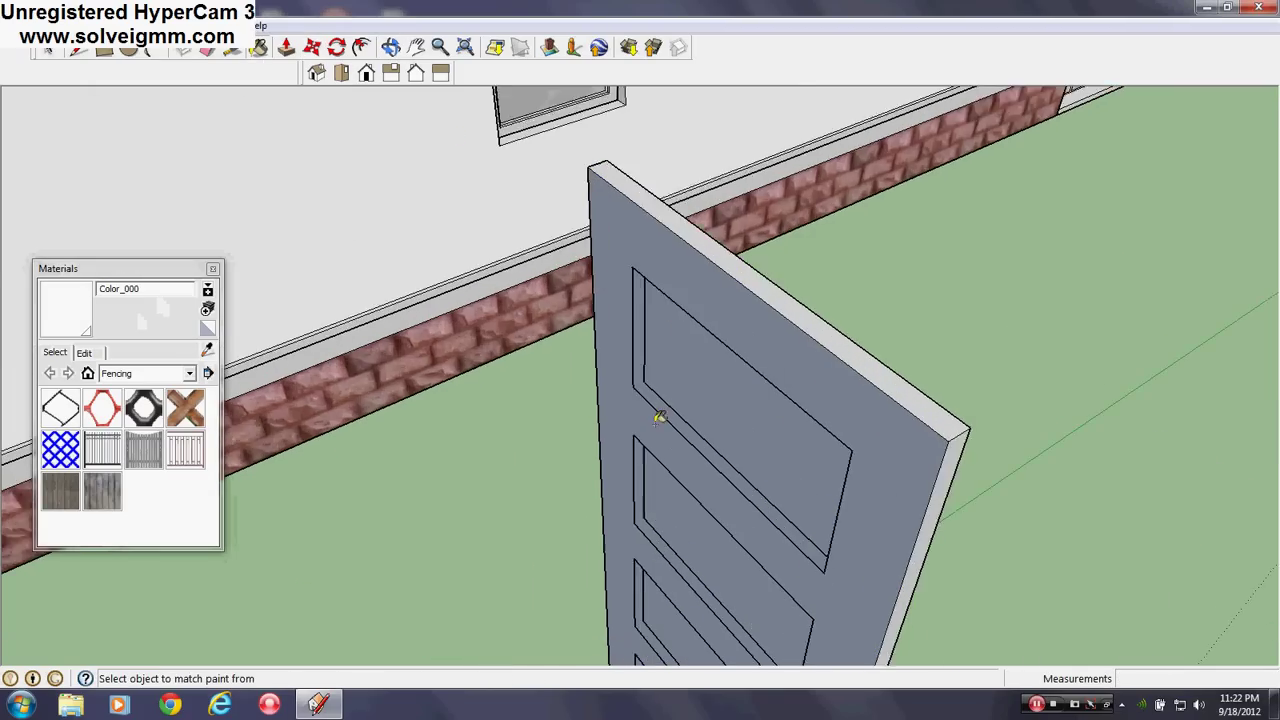
mouse_move(629, 394)
middle_down()
mouse_move(697, 437)
mouse_move(500, 263)
mouse_move(729, 383)
mouse_move(699, 344)
mouse_move(691, 366)
mouse_move(742, 337)
middle_up()
scroll(699, 344, down, 6)
click(743, 333)
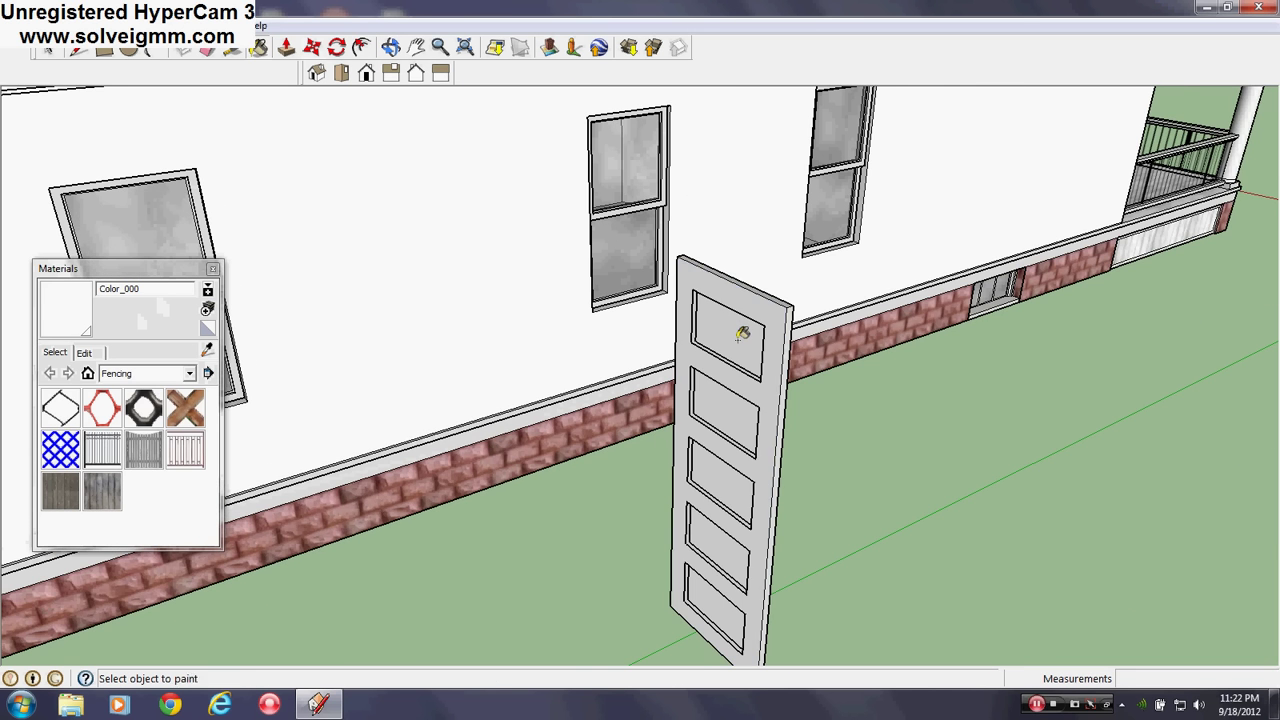
Step: Sample Color_001 from the door's front and paint the back frame face with it
mouse_move(748, 442)
middle_down()
mouse_move(359, 485)
mouse_move(700, 330)
middle_up()
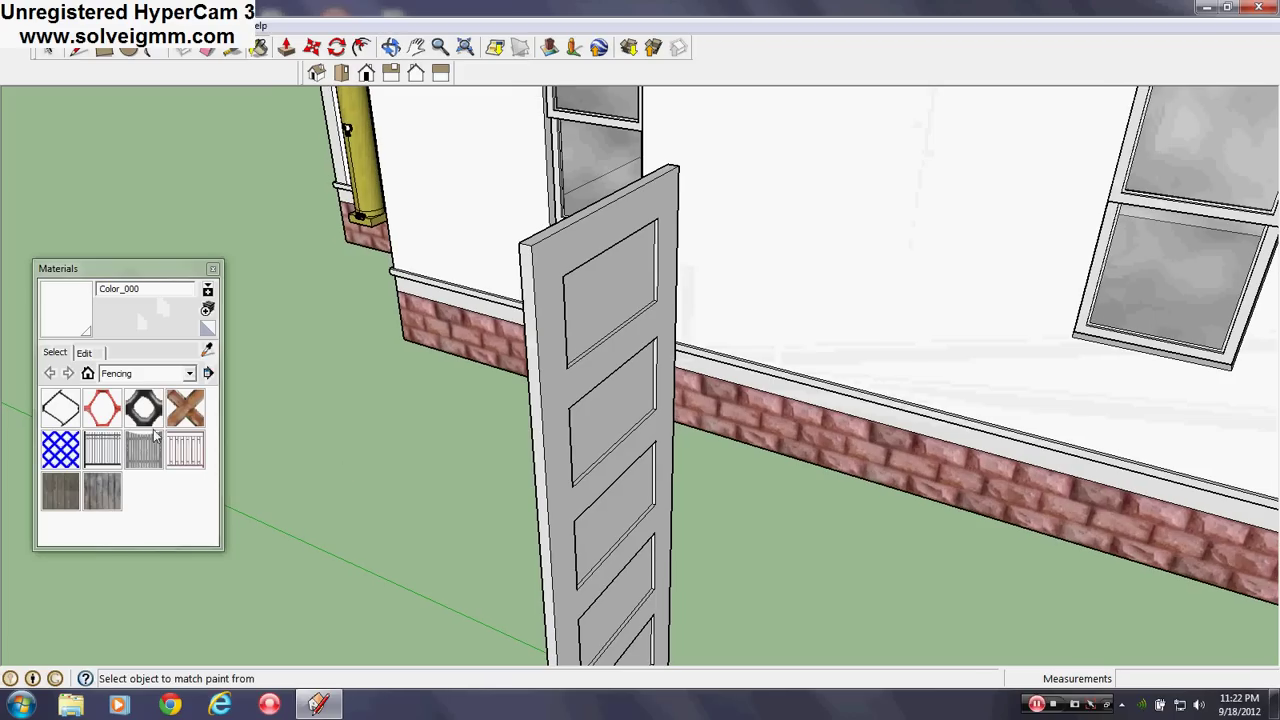
alt+click(614, 358)
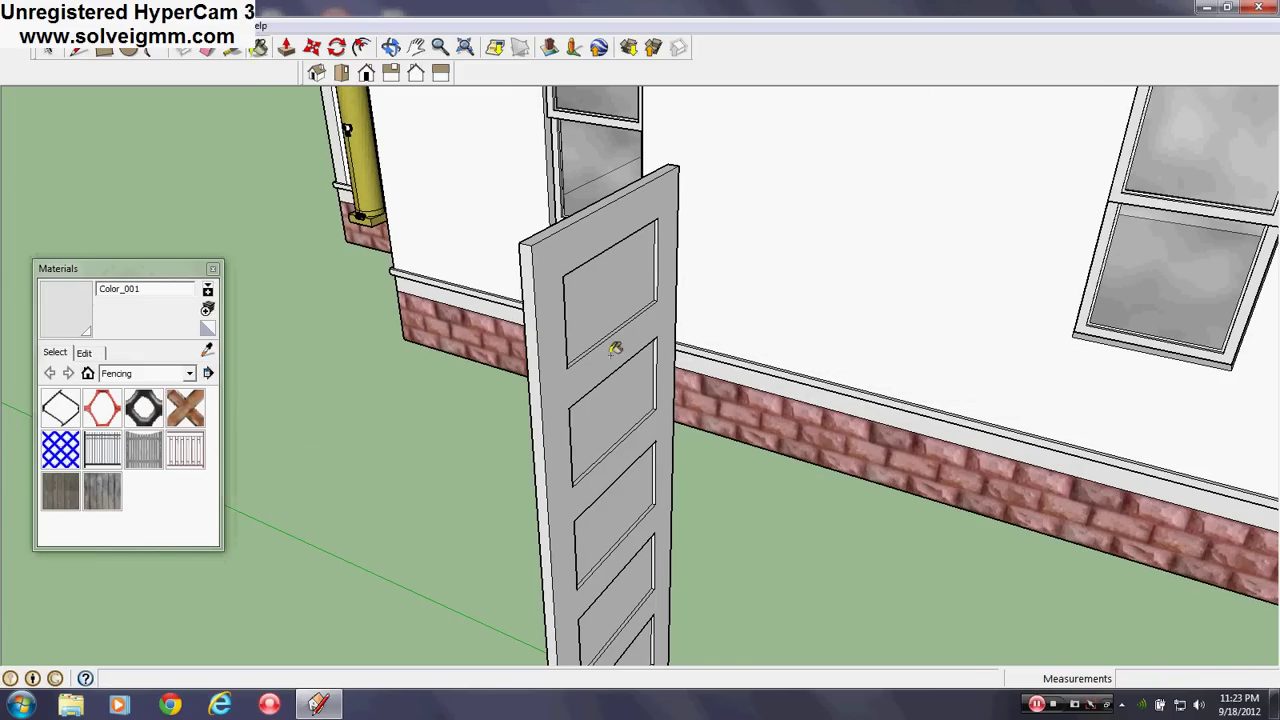
middle_drag(609, 346, 805, 332)
click(806, 345)
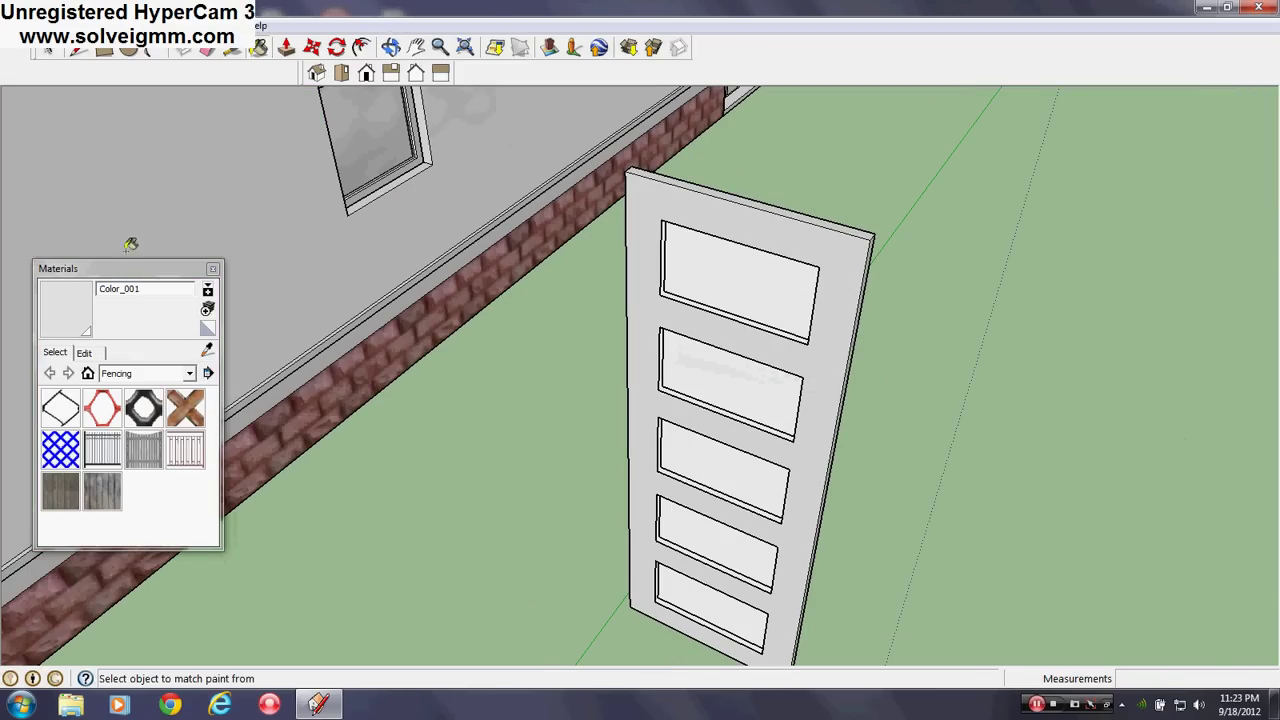
click(212, 268)
Step: Close the lowest panel opening on the door's back with a corner-to-corner rectangle
click(104, 47)
click(632, 169)
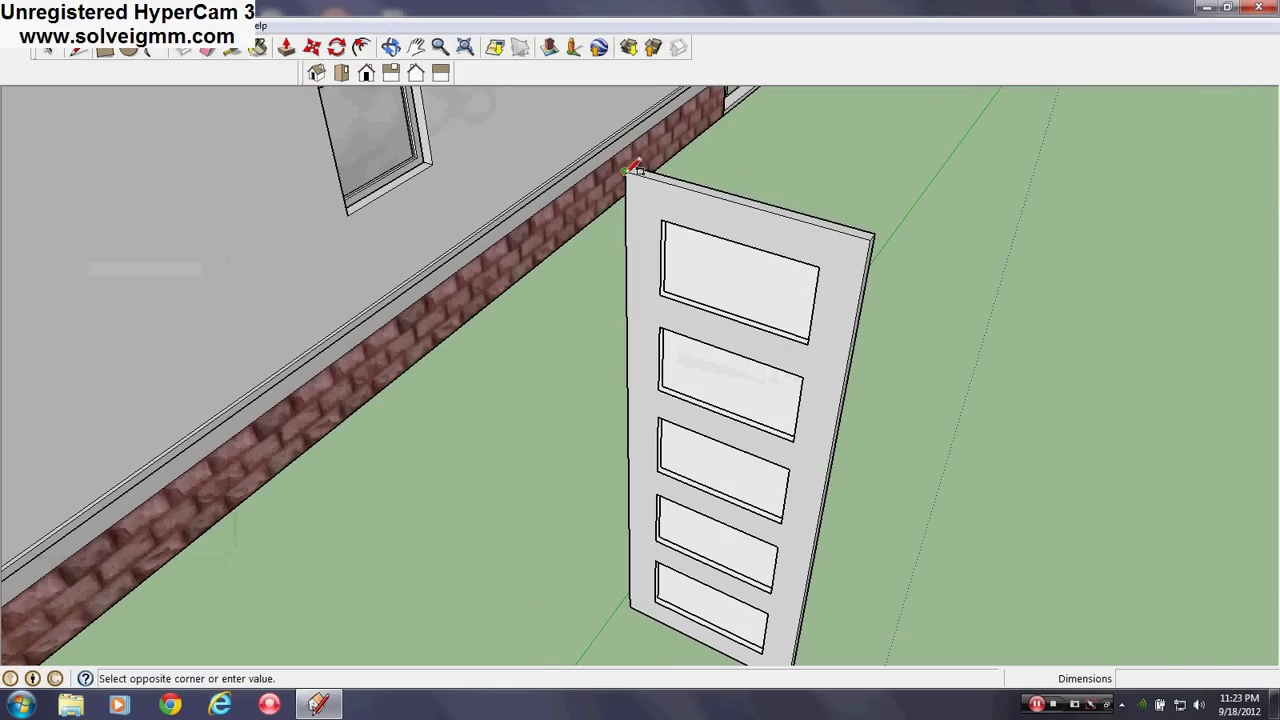
middle_drag(633, 168, 737, 529)
click(771, 645)
mouse_move(771, 645)
middle_down()
mouse_move(752, 572)
mouse_move(628, 556)
mouse_move(700, 614)
middle_up()
click(649, 556)
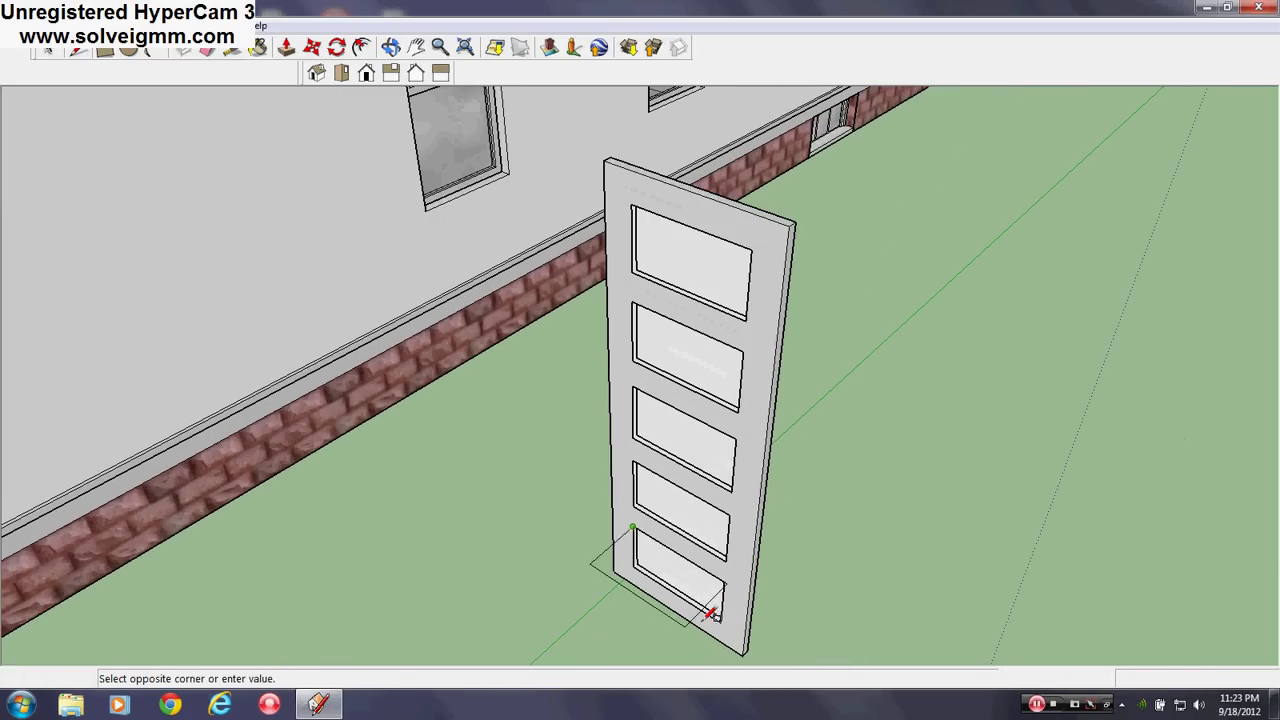
click(720, 621)
Step: Close the remaining four panel openings on the door's back with rectangles drawn between opposite corners
click(726, 558)
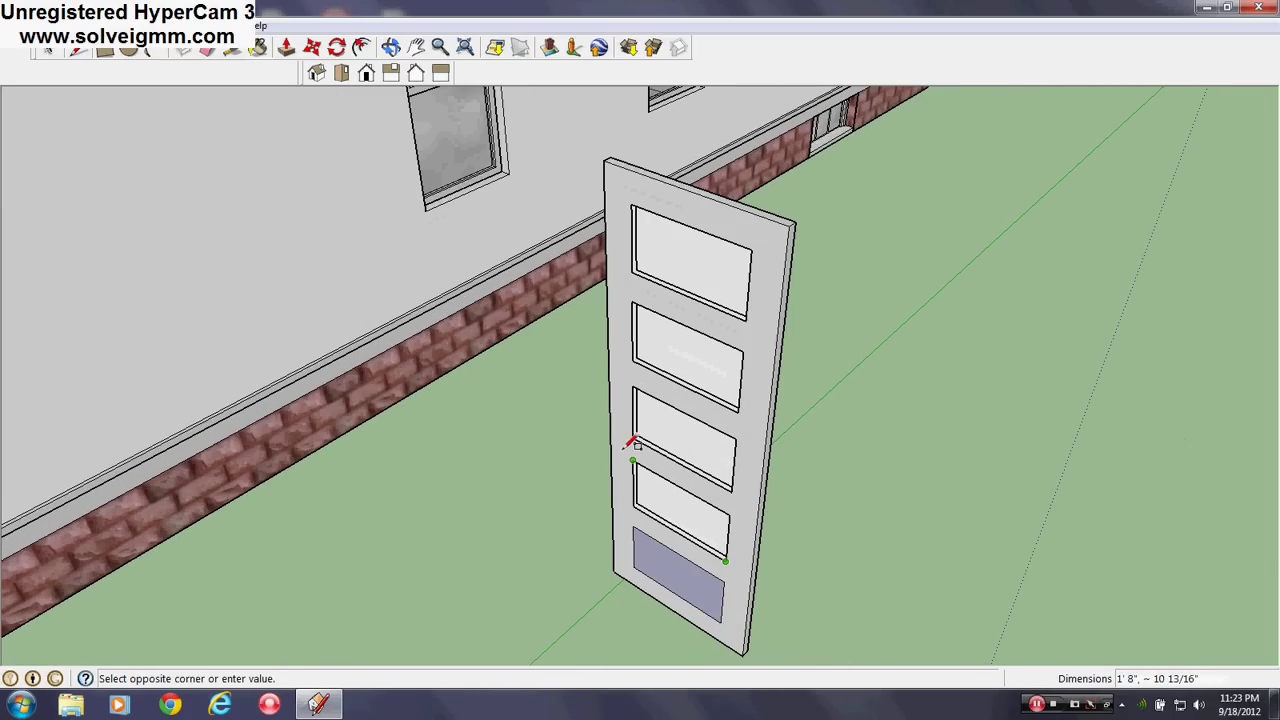
click(636, 462)
click(633, 438)
click(742, 430)
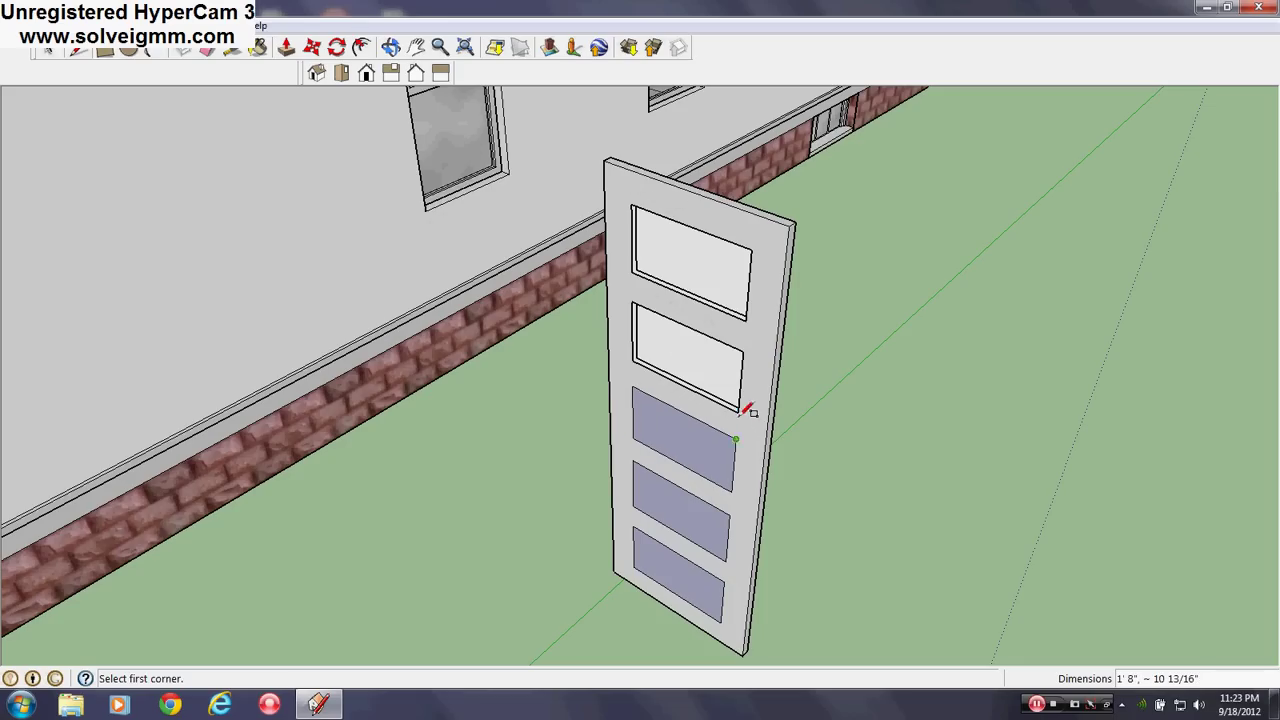
click(740, 408)
click(634, 304)
click(634, 269)
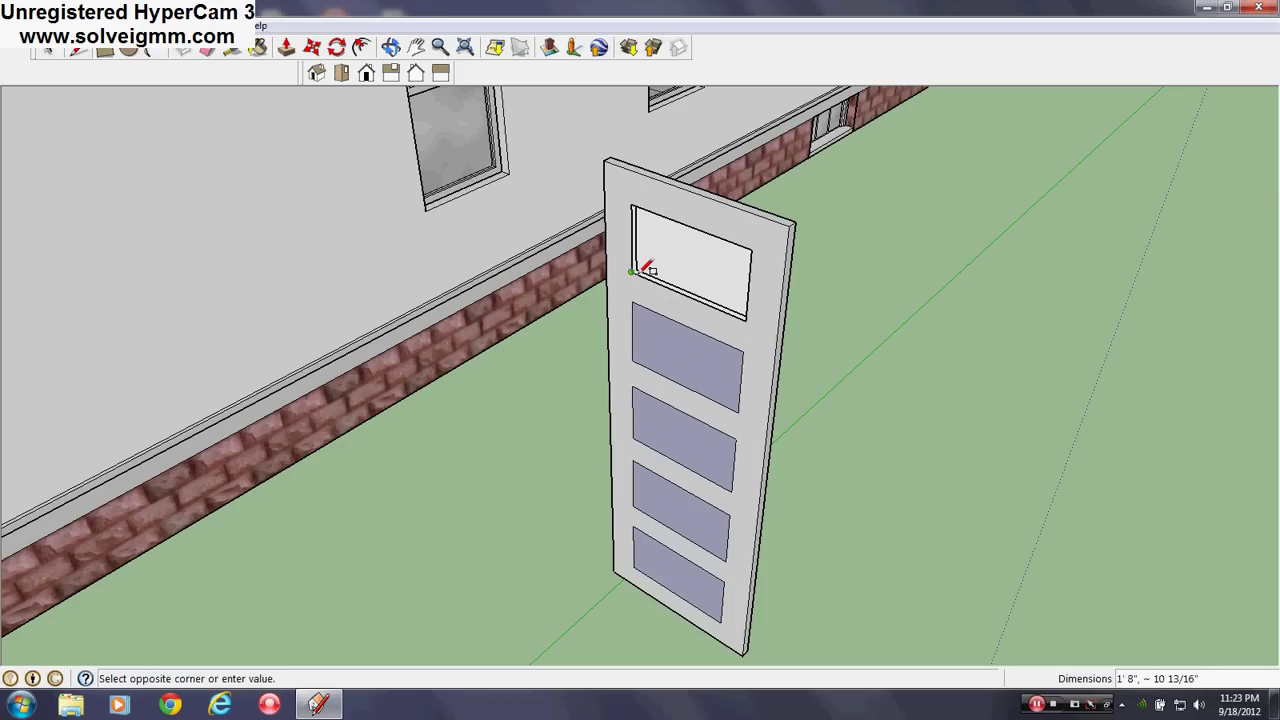
click(752, 249)
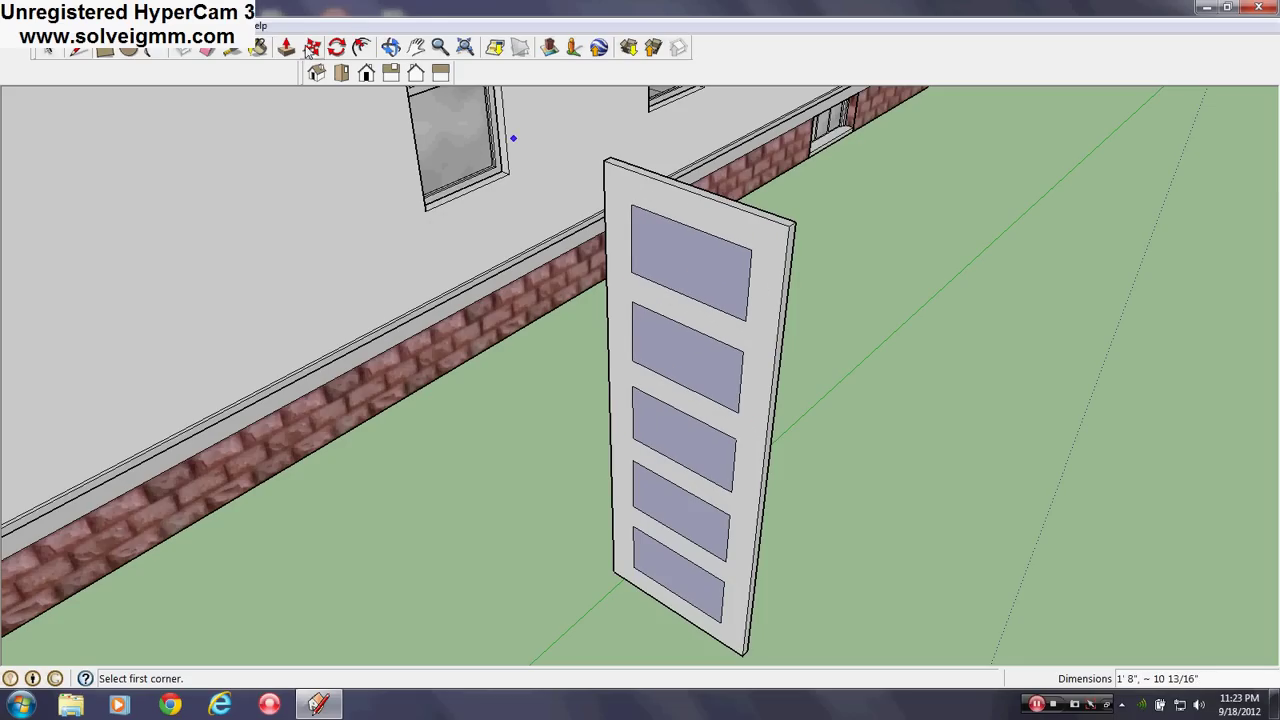
Step: Paint all five panel rectangles on the door's back with Color_001
click(258, 47)
mouse_move(703, 383)
middle_down()
mouse_move(686, 381)
mouse_move(722, 350)
middle_up()
click(720, 289)
click(707, 400)
click(691, 445)
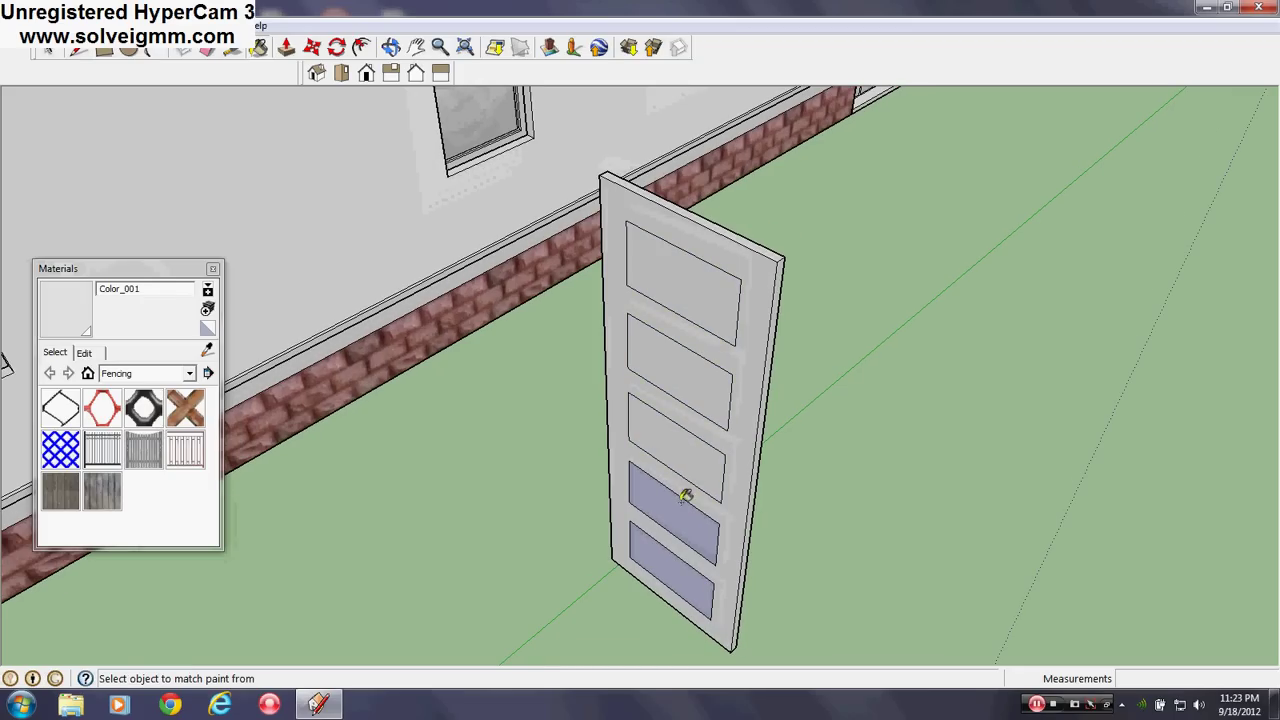
click(682, 525)
click(680, 590)
scroll(676, 614, up, 2)
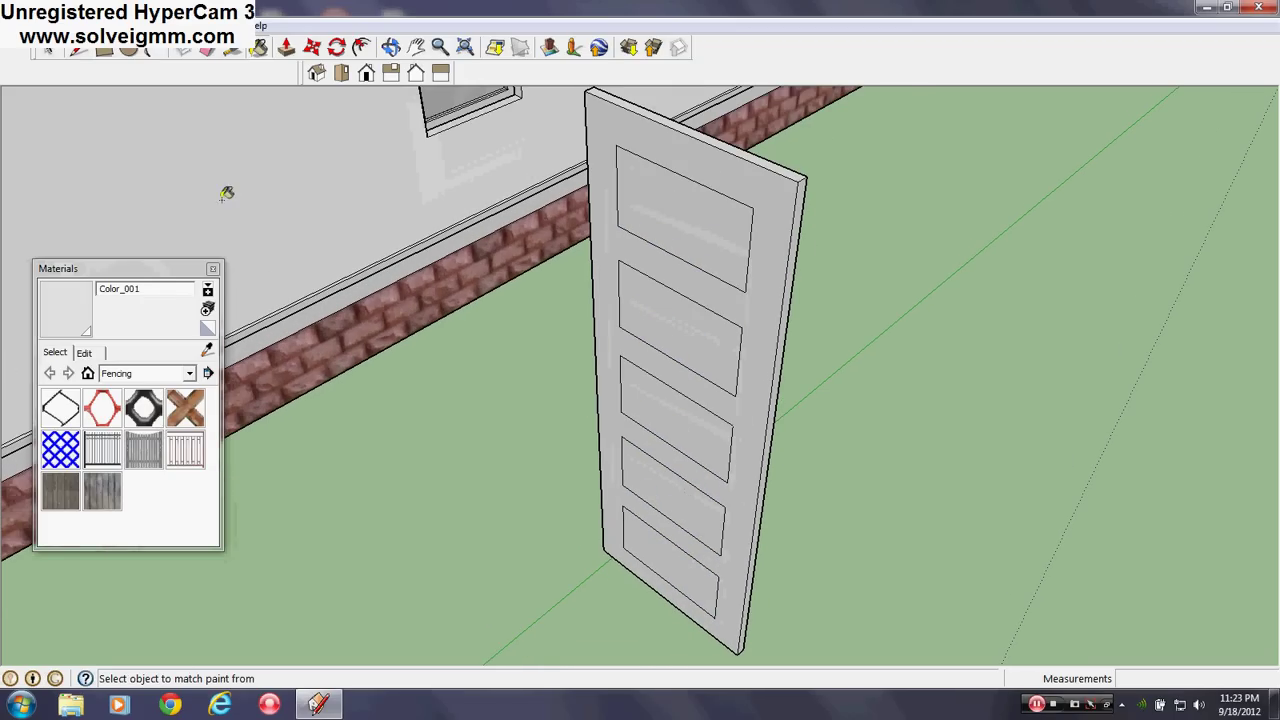
click(212, 268)
Step: Recess the five back panels of the door by 1/2 inch with Push/Pull
click(286, 47)
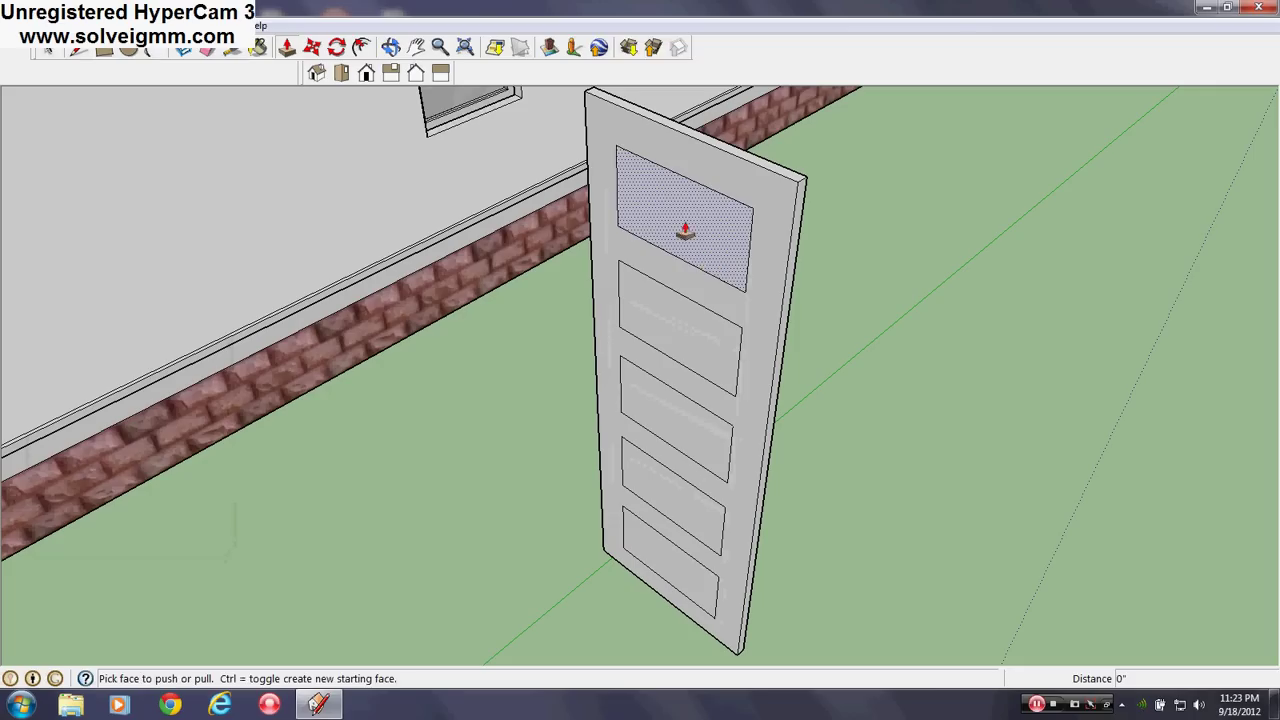
click(680, 234)
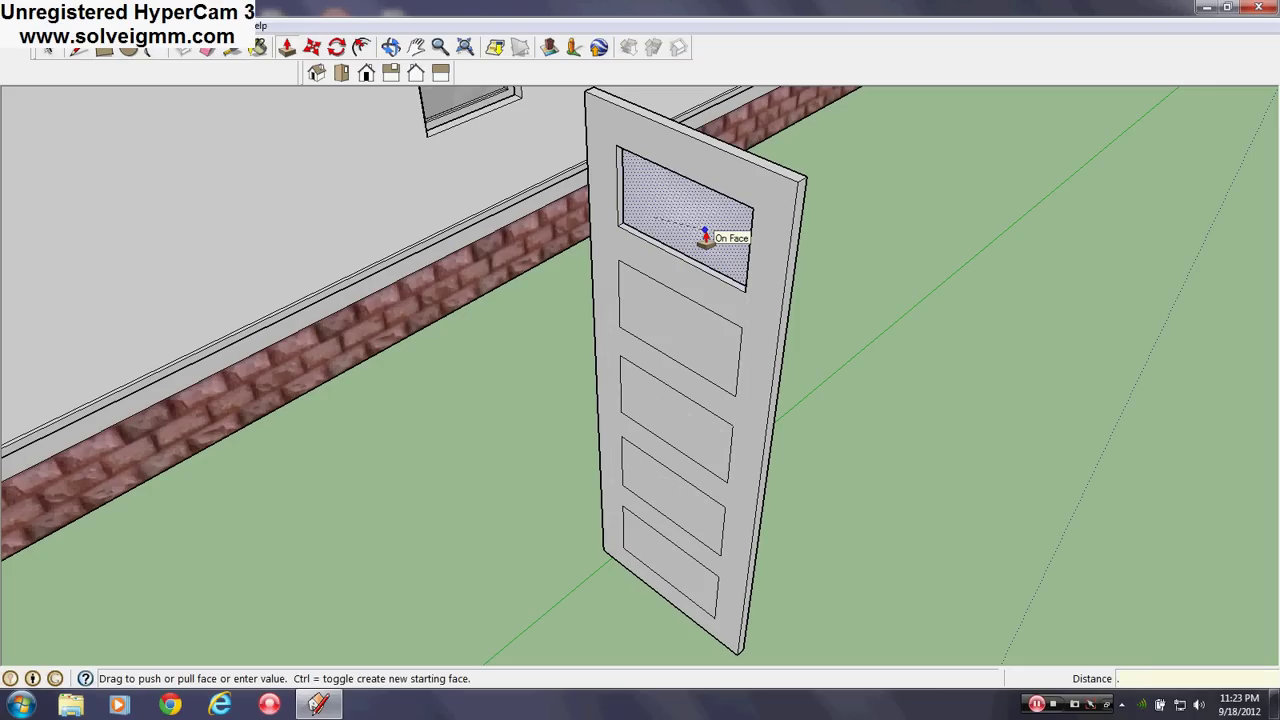
click(705, 236)
click(694, 337)
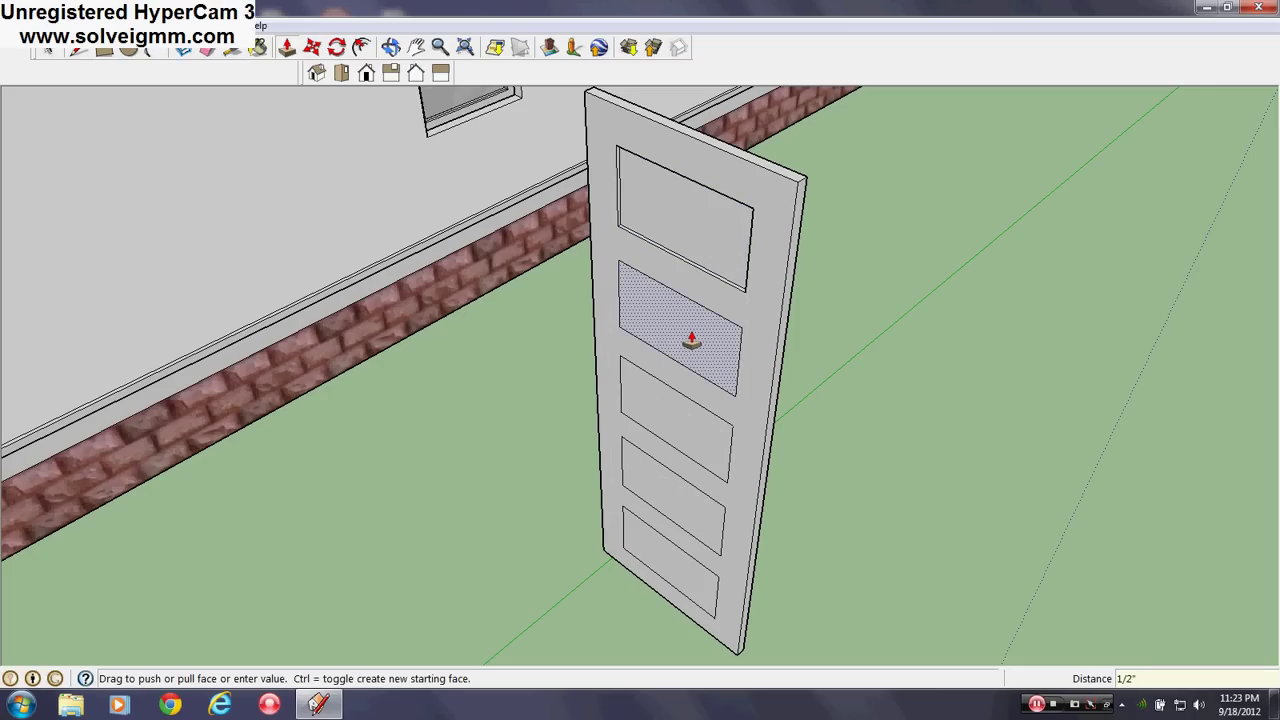
click(686, 351)
double_click(677, 452)
click(654, 500)
click(656, 505)
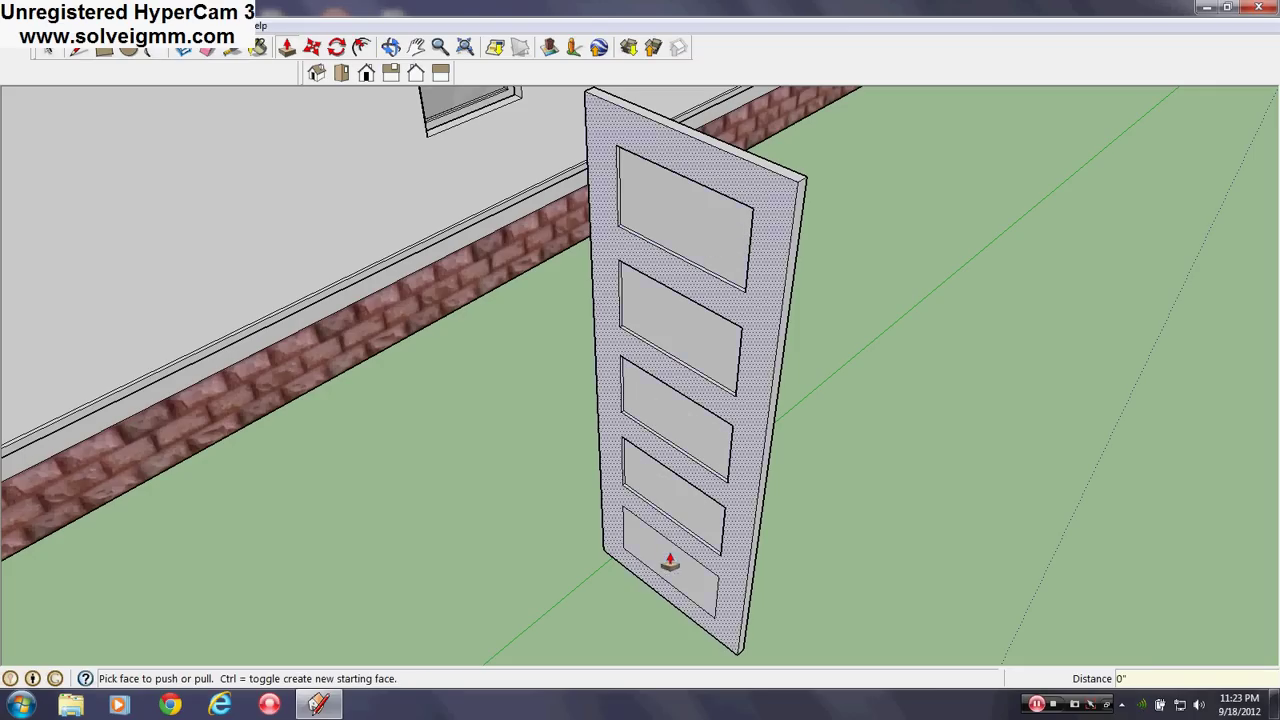
double_click(660, 556)
Step: Try offsetting the top panel's outline inward by 1 inch on the door's front, and undo it
middle_drag(660, 560, 67, 445)
scroll(520, 409, down, 3)
middle_drag(520, 409, 416, 98)
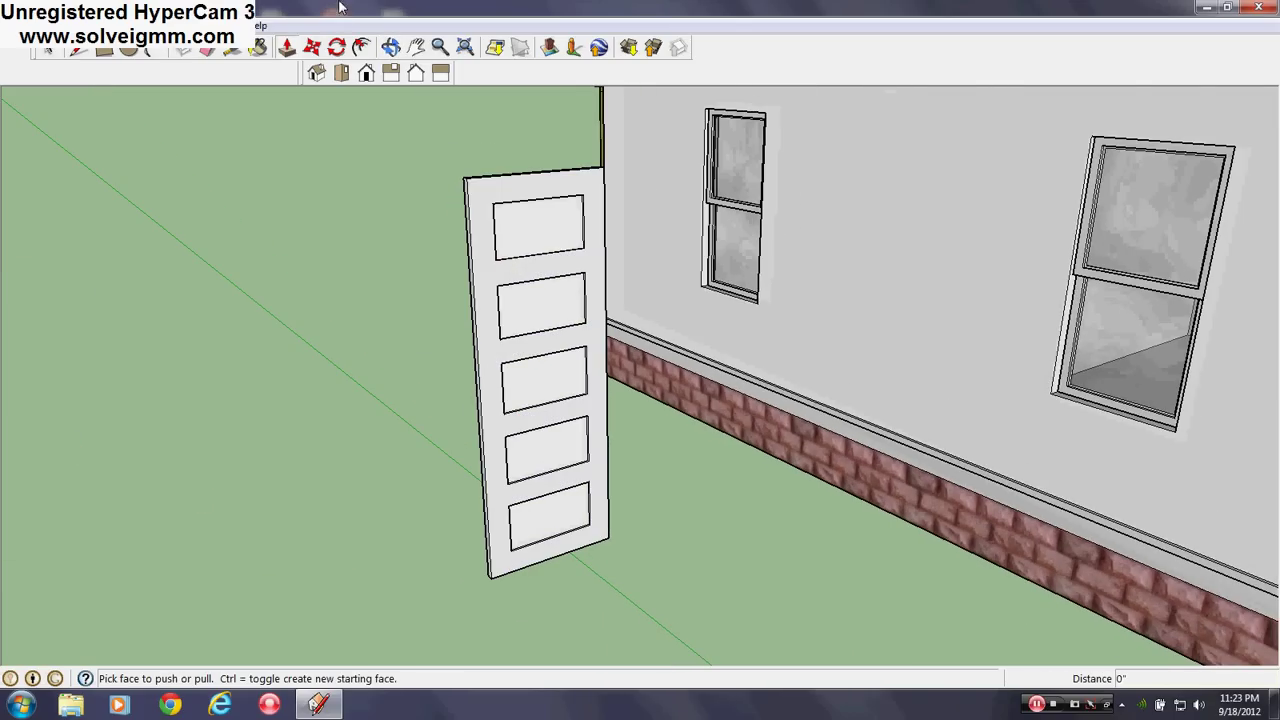
click(543, 227)
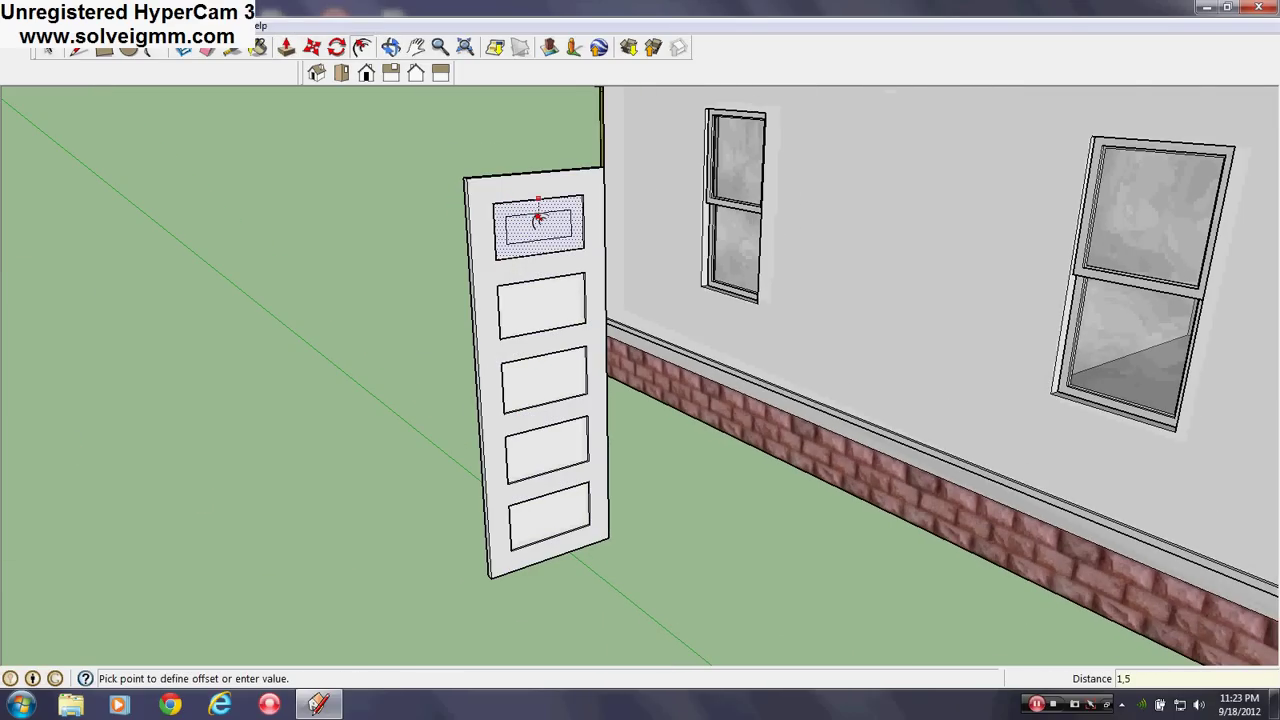
scroll(560, 250, up, 1)
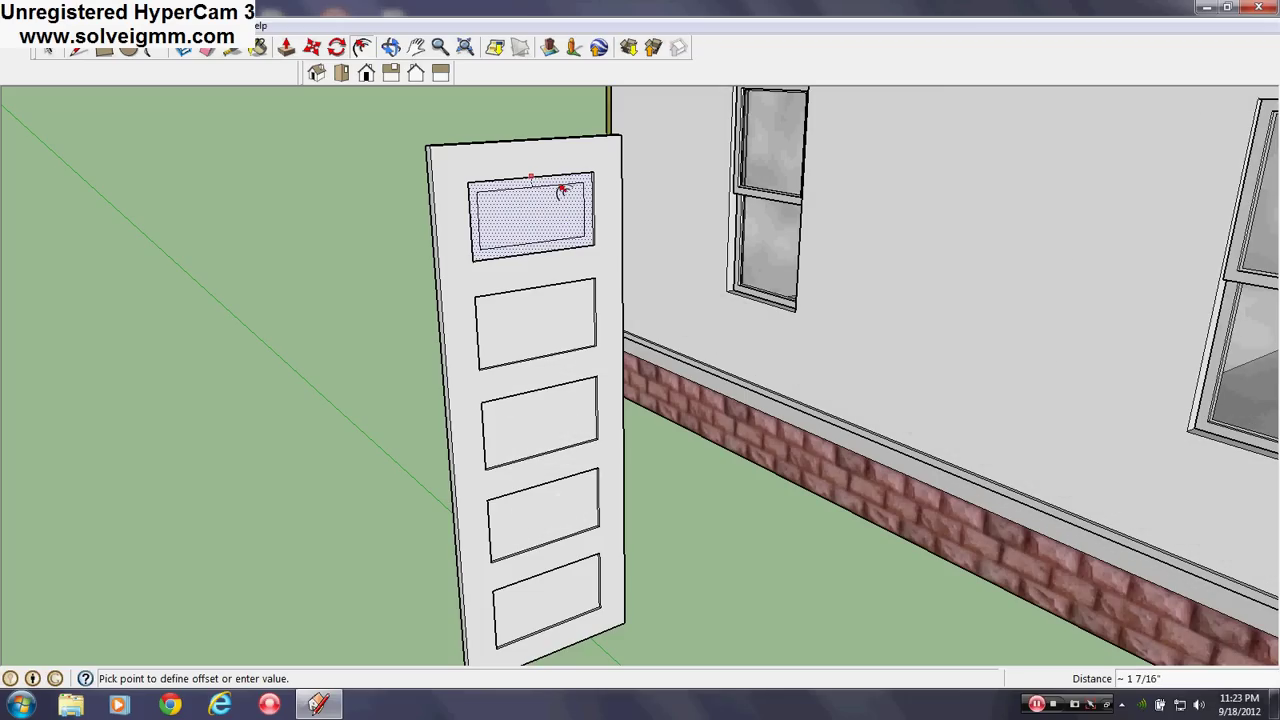
text(1)
key(Return)
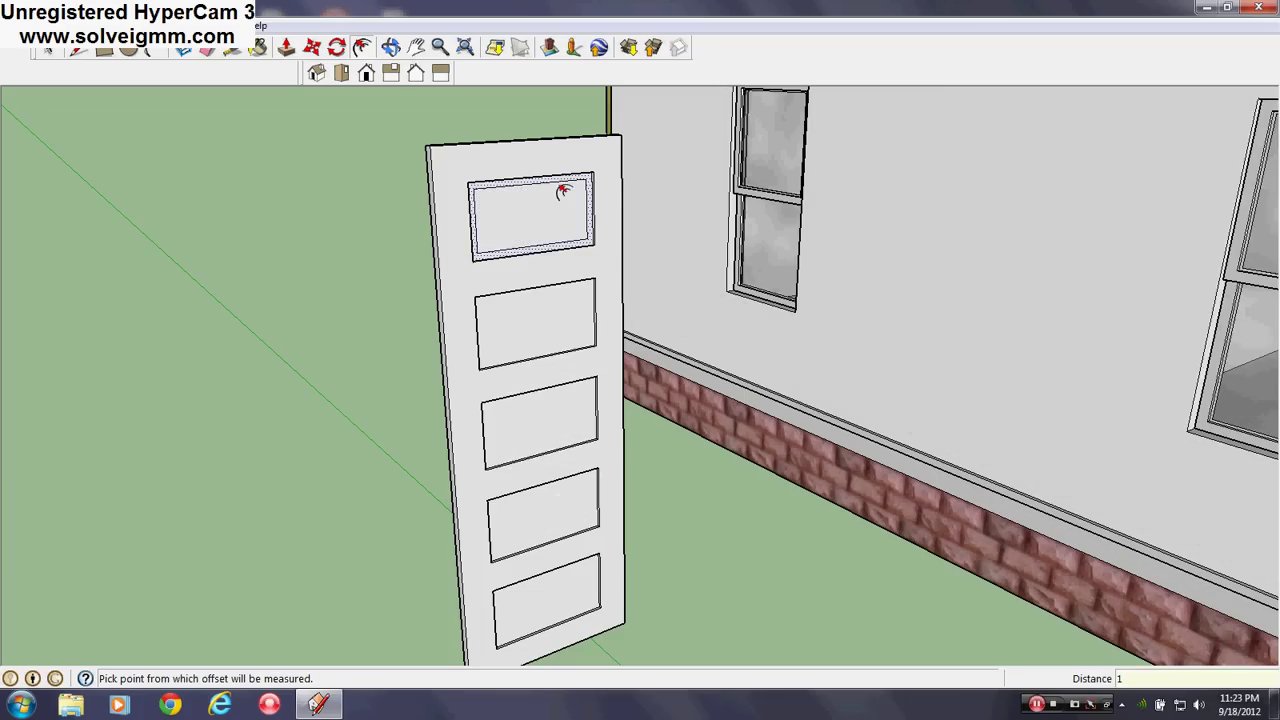
double_click(560, 310)
scroll(558, 305, down, 2)
middle_drag(532, 235, 511, 128)
scroll(530, 310, up, 2)
key(ctrl+z)
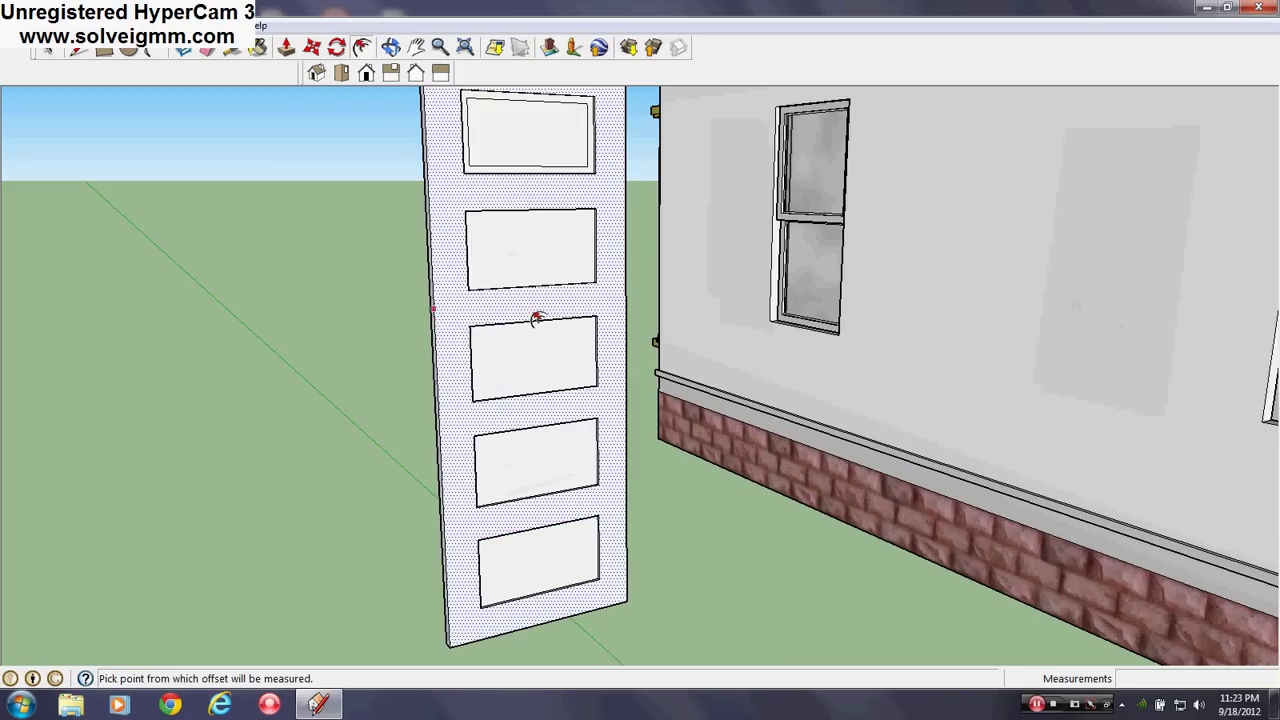
Step: Offset the top front panel's outline inward by 1.5 inches and repeat the same offset on the other four panels
middle_drag(536, 318, 517, 169)
click(510, 123)
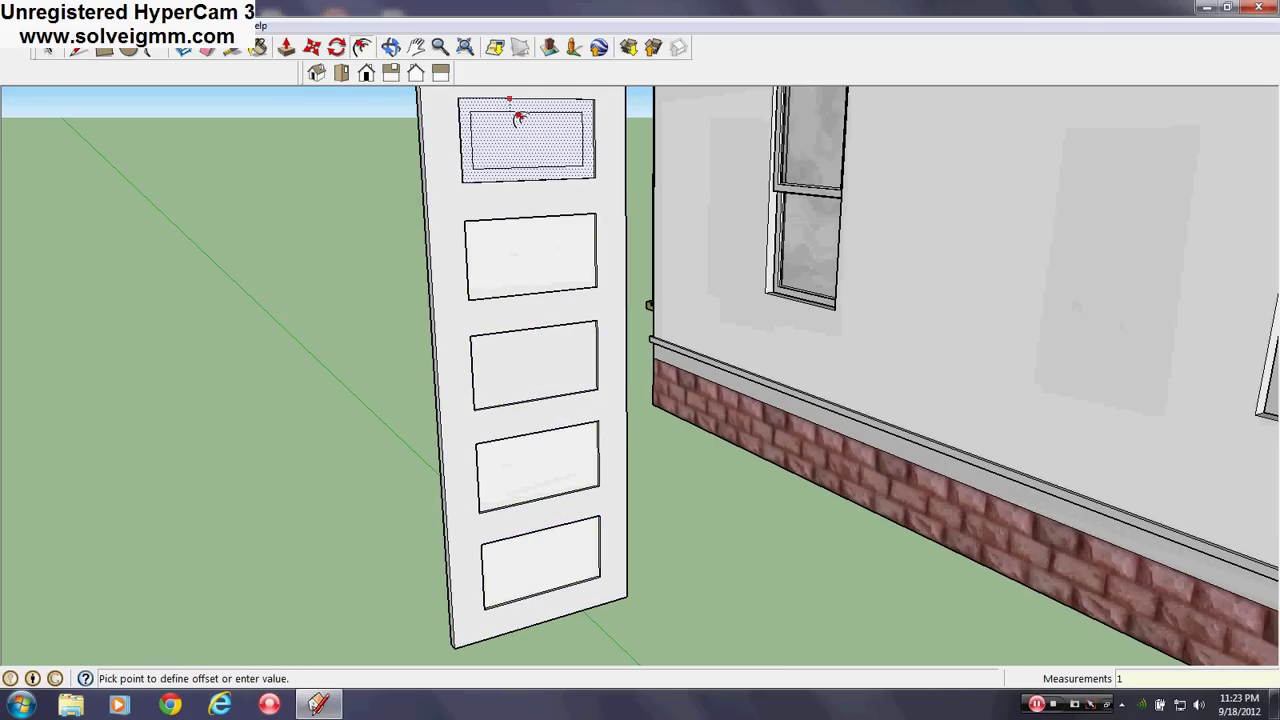
text(1.)
key(Return)
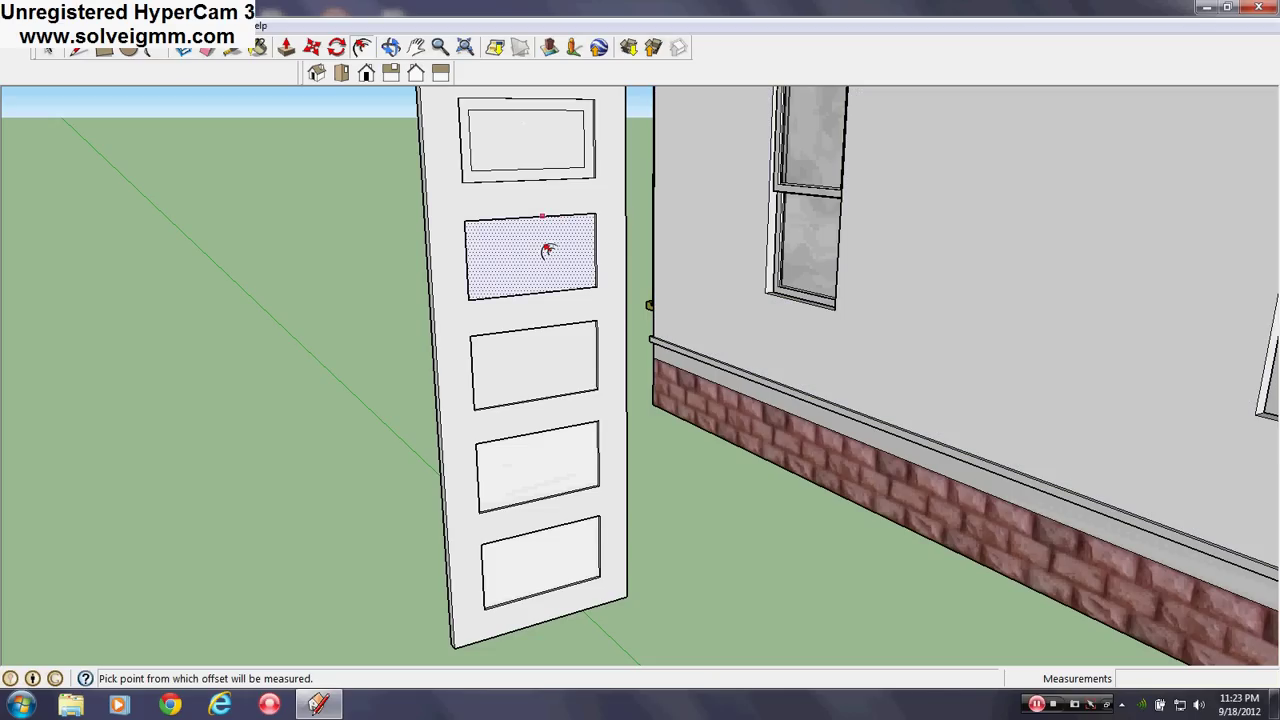
double_click(548, 250)
double_click(553, 344)
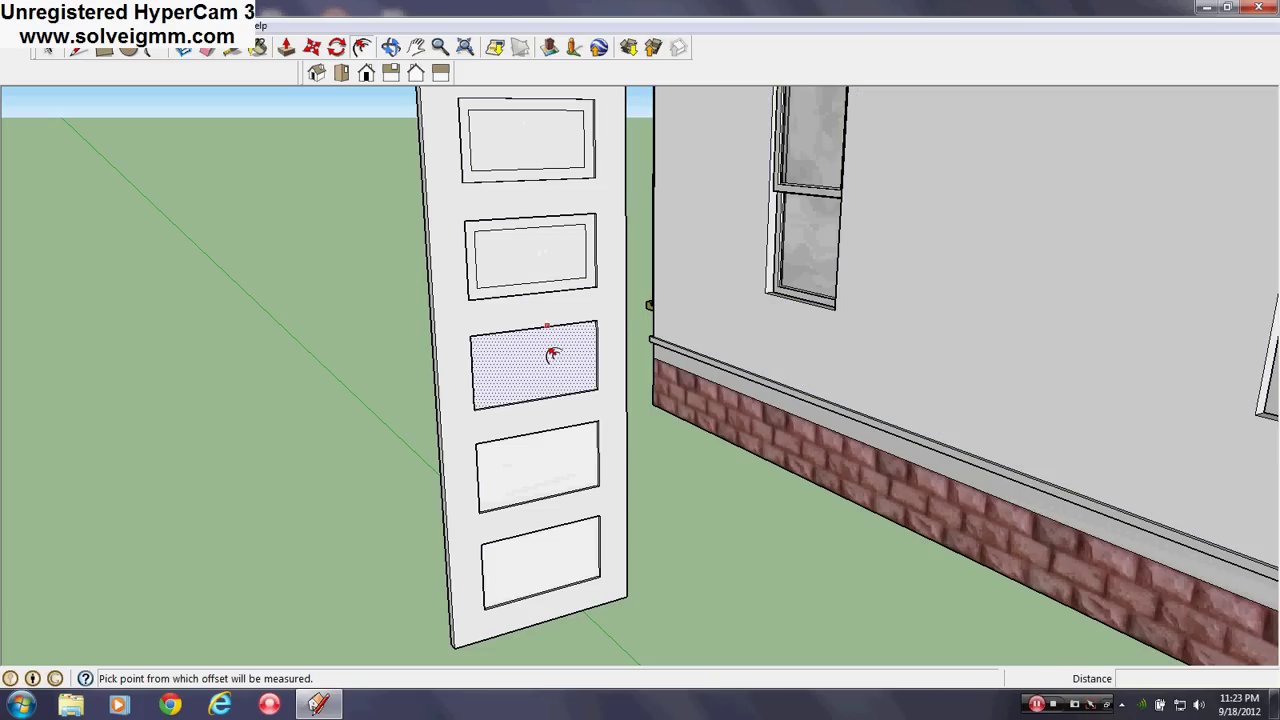
double_click(558, 459)
middle_drag(558, 459, 1011, 283)
double_click(535, 487)
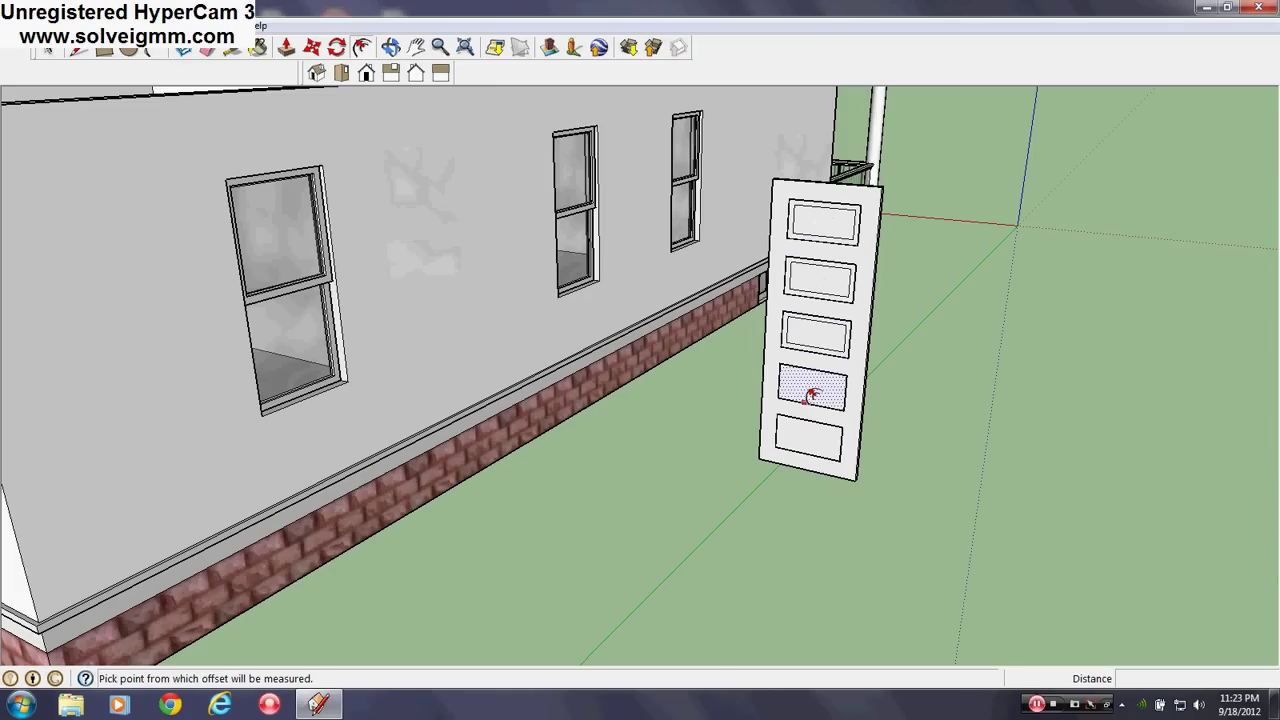
middle_drag(814, 434, 380, 457)
scroll(357, 423, down, 3)
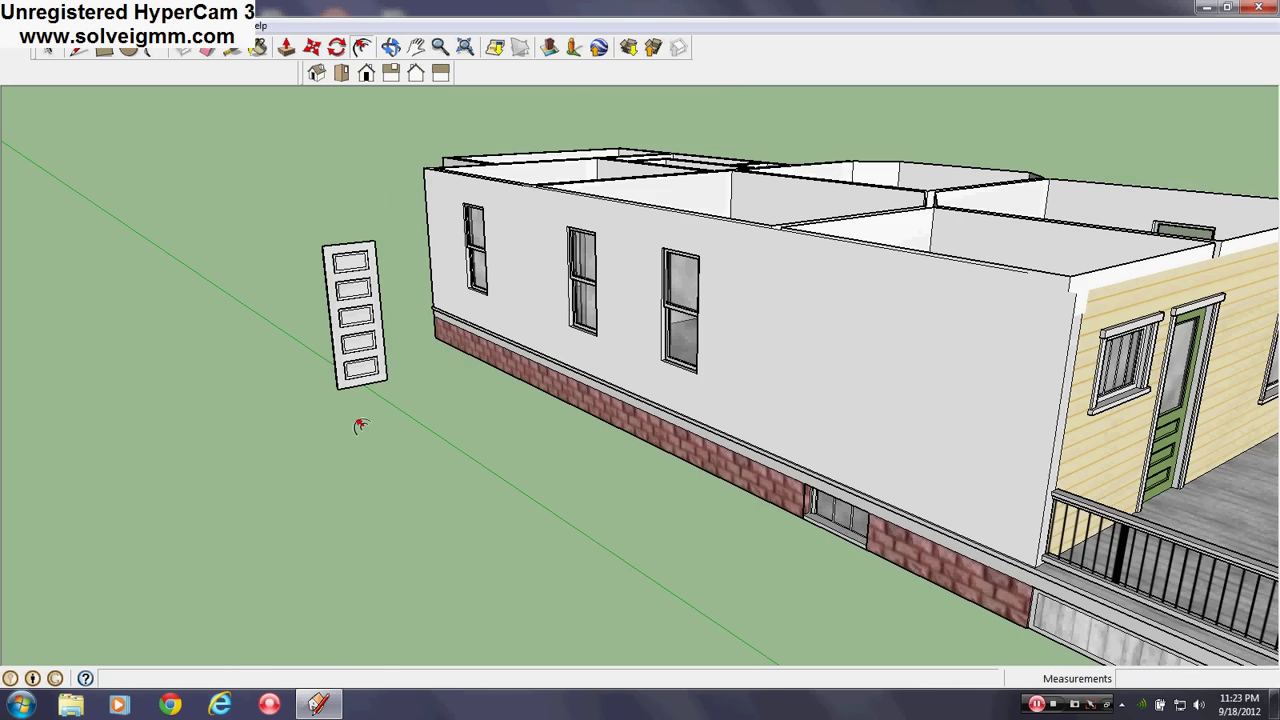
click(86, 51)
middle_drag(850, 400, 640, 400)
click(366, 73)
scroll(426, 311, up, 6)
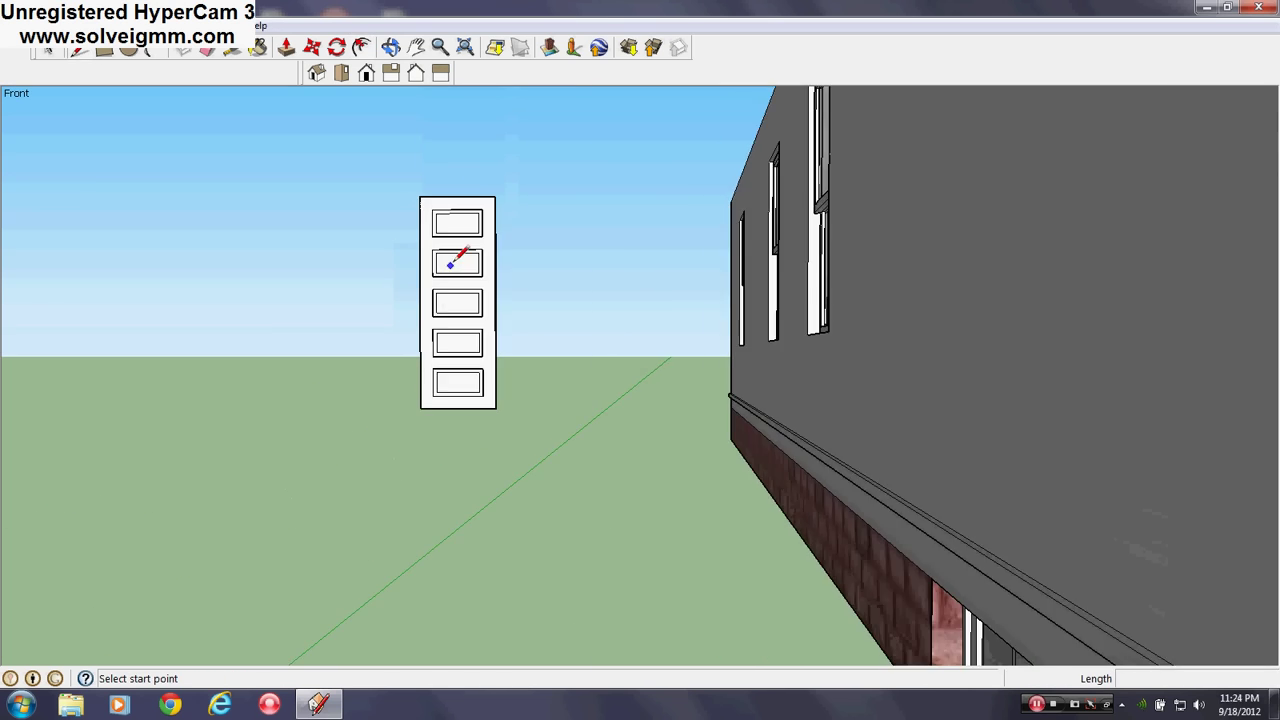
mouse_move(452, 262)
middle_down()
mouse_move(909, 457)
mouse_move(930, 440)
mouse_move(1057, 434)
mouse_move(1070, 420)
middle_up()
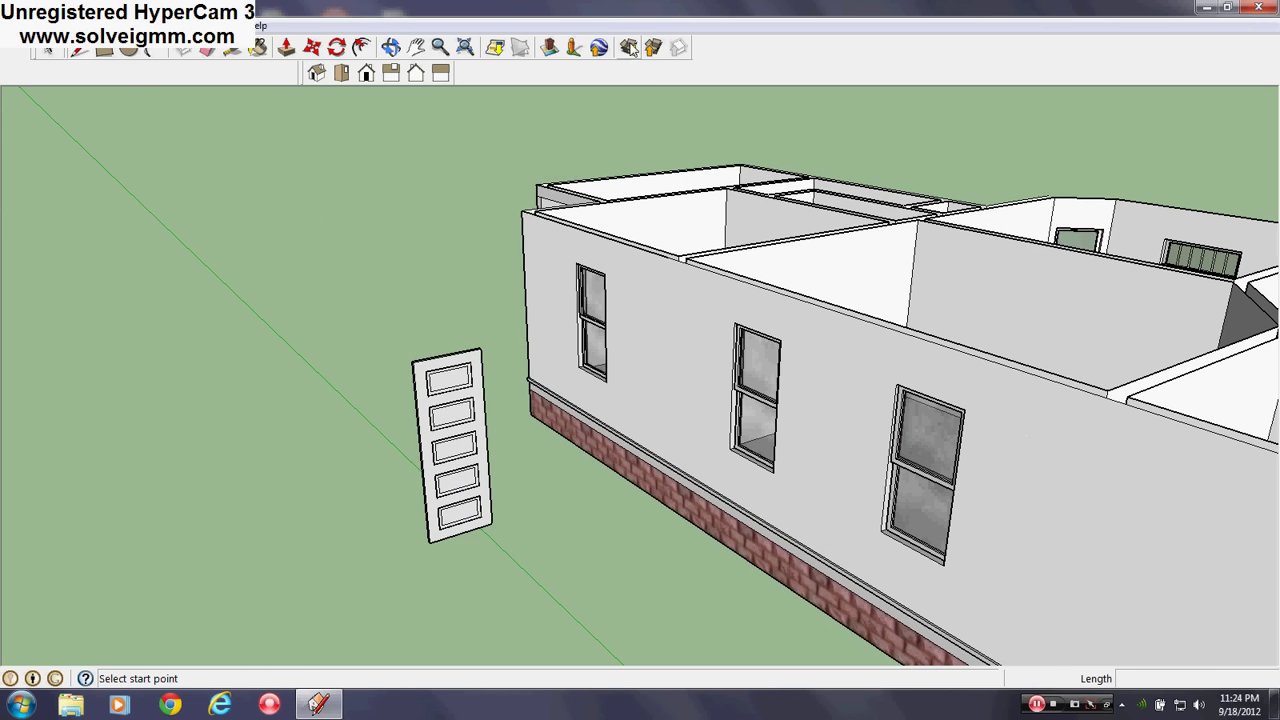
Step: Search the 3D Warehouse for "google door jamb" and look through the listed door models
click(629, 48)
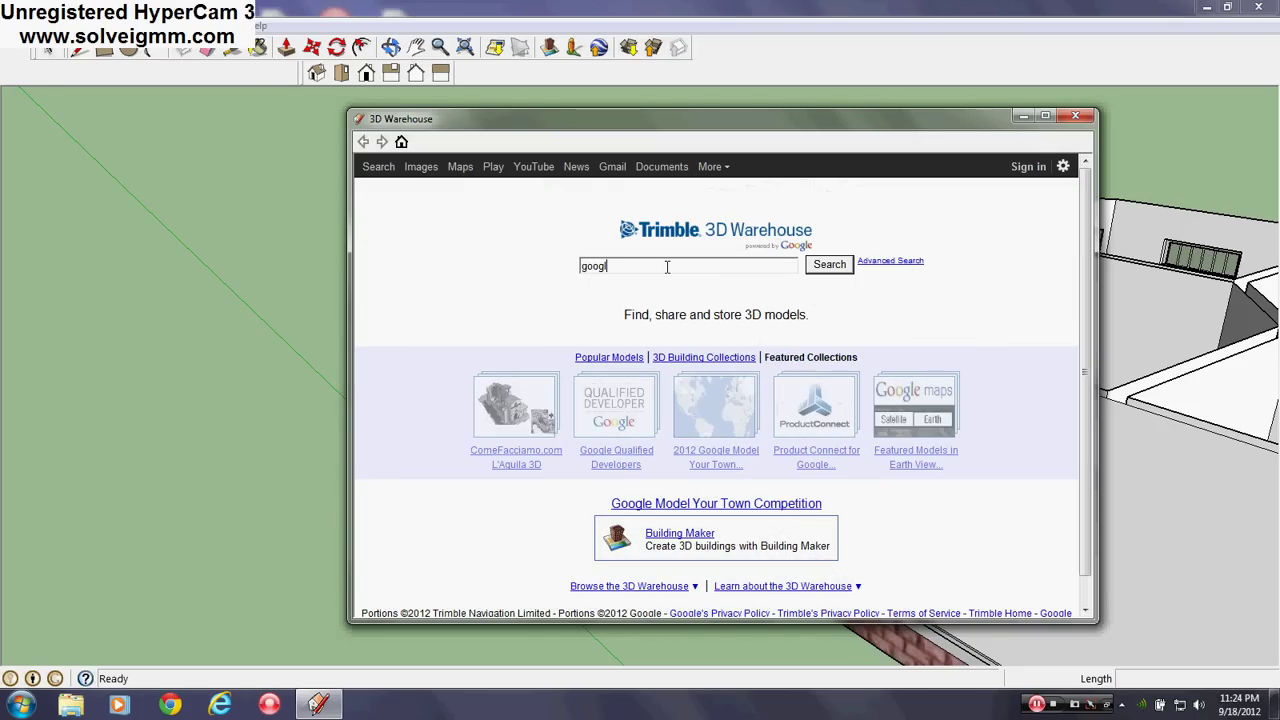
text(door jamb)
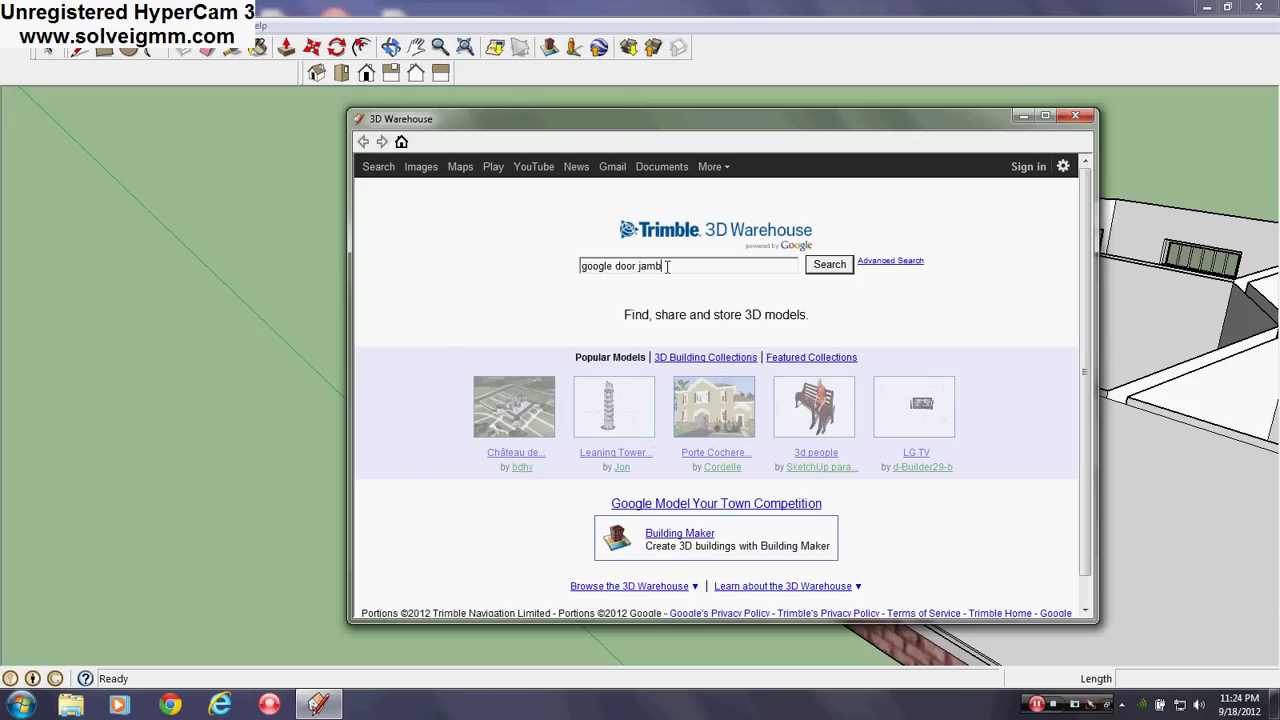
key(Return)
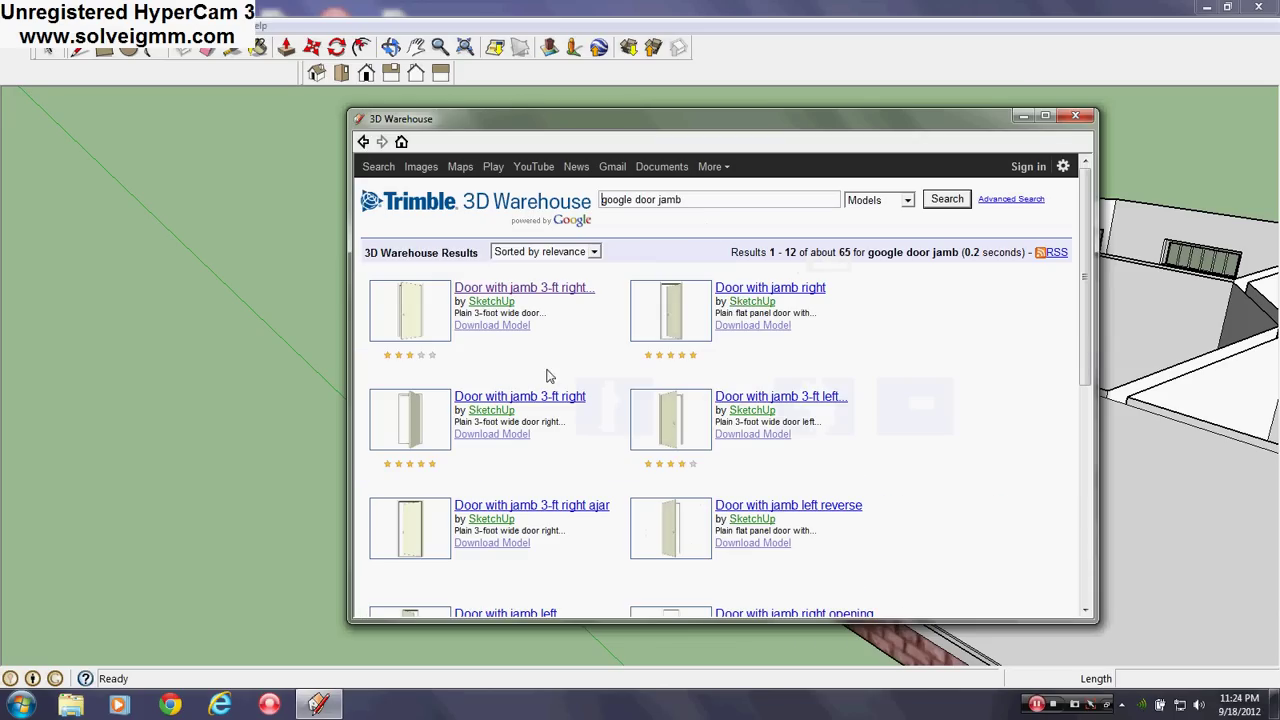
scroll(548, 376, down, 2)
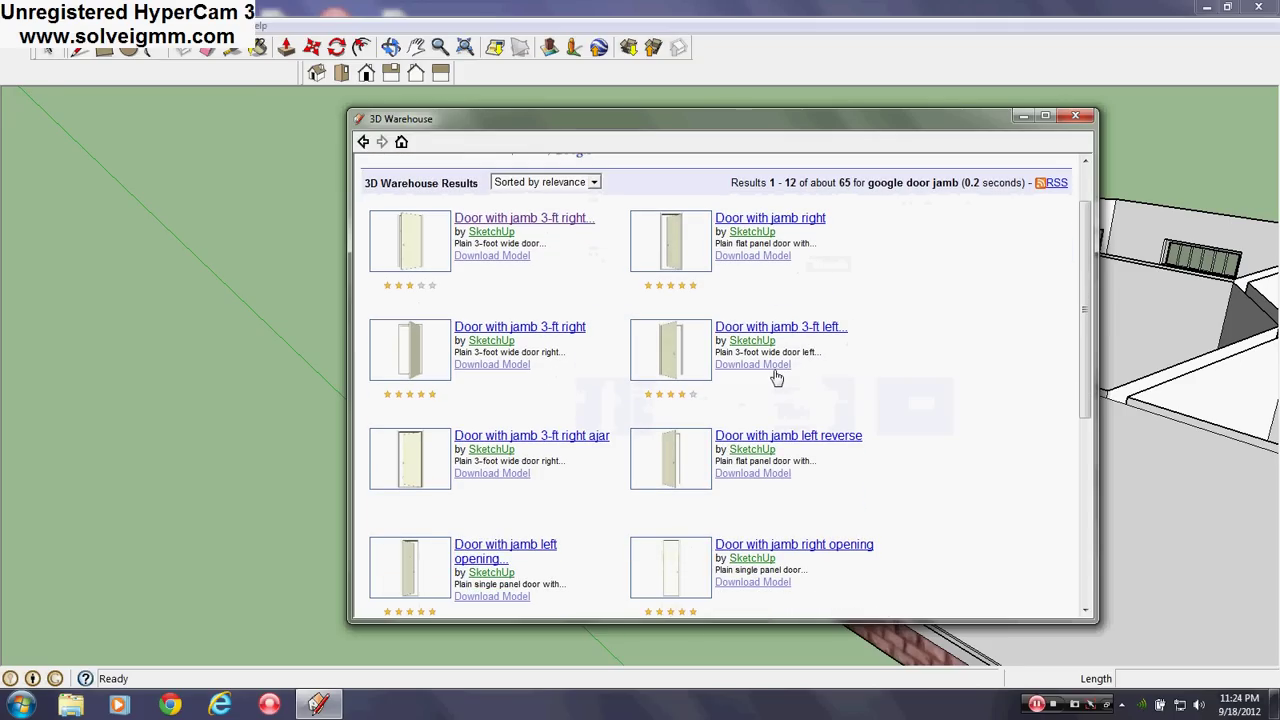
Step: Load the "Door with jamb 3-ft left" model directly into the drawing and place it on the ground near the five-panel door
click(775, 366)
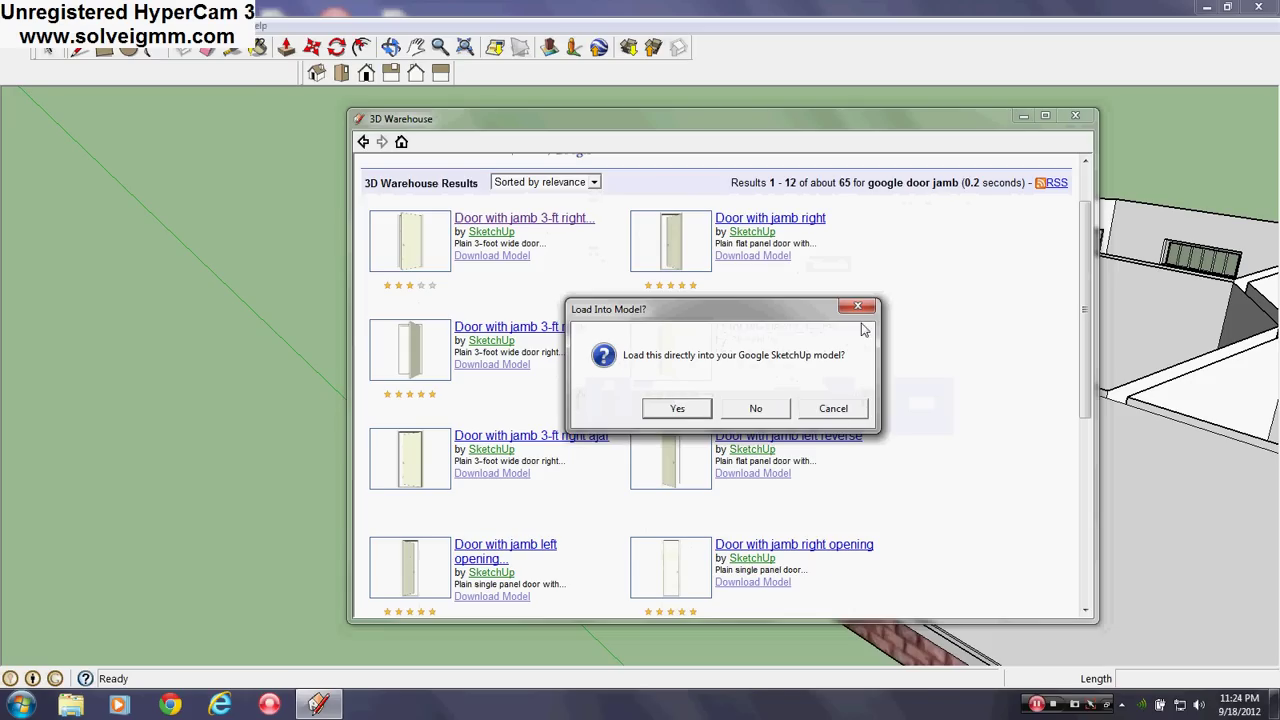
click(677, 409)
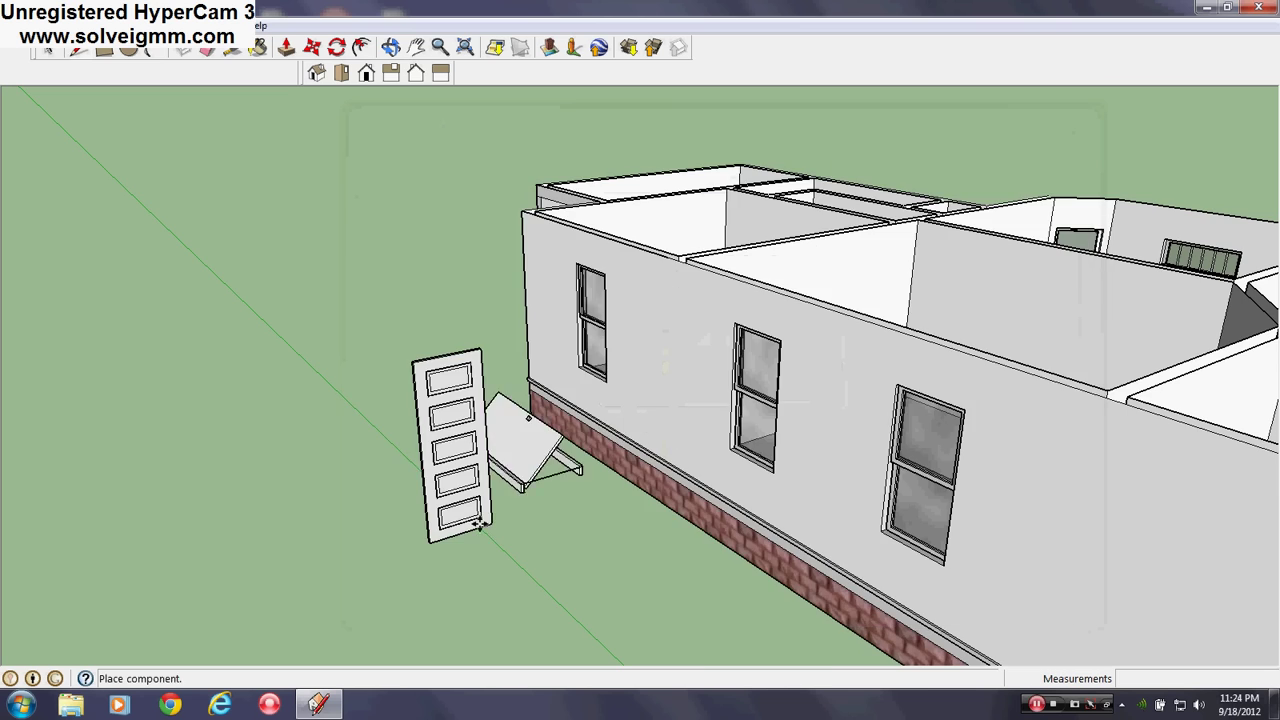
middle_drag(440, 520, 835, 441)
scroll(835, 441, down, 1)
middle_drag(440, 494, 543, 416)
click(471, 465)
scroll(471, 465, up, 3)
middle_drag(471, 465, 655, 425)
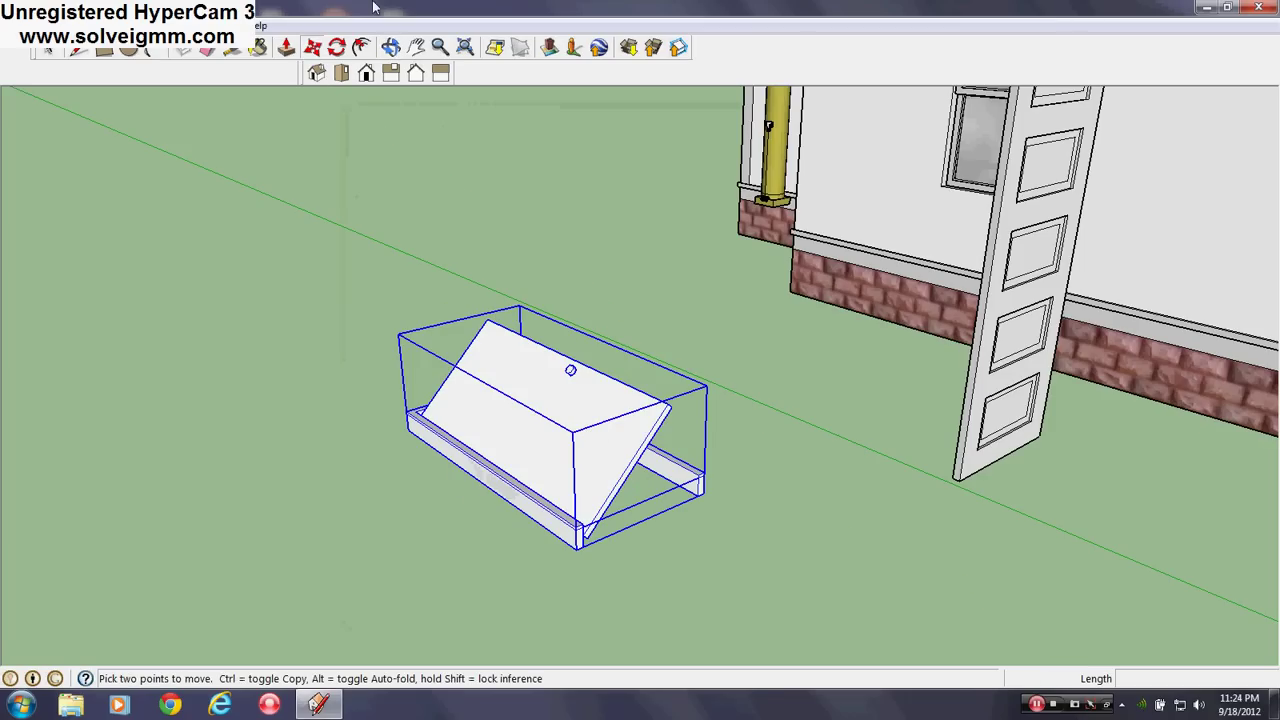
click(336, 47)
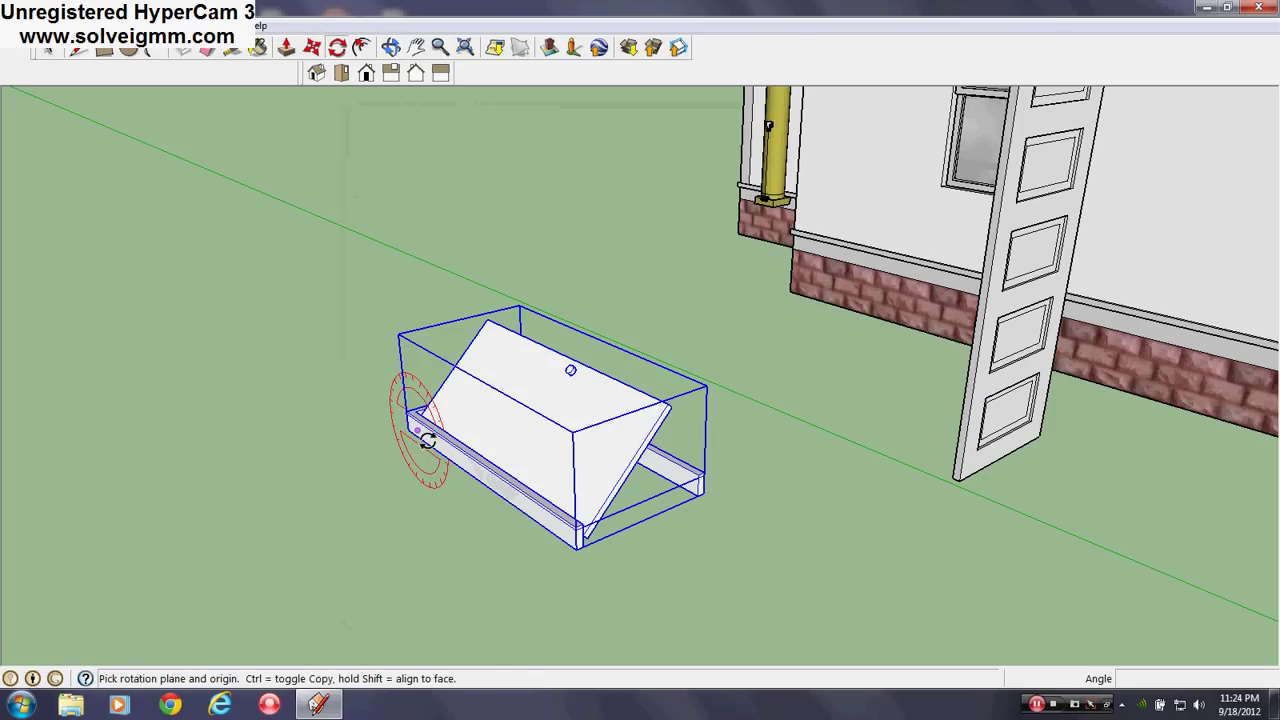
click(417, 430)
click(578, 546)
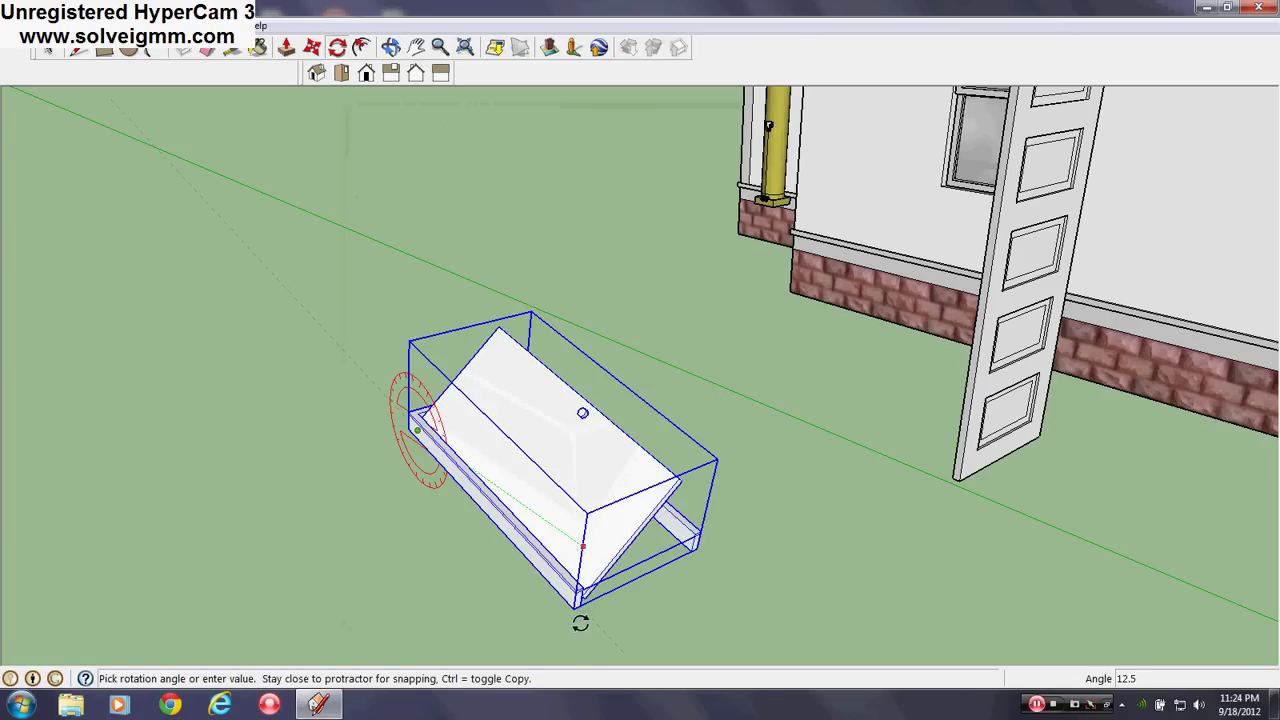
key(Escape)
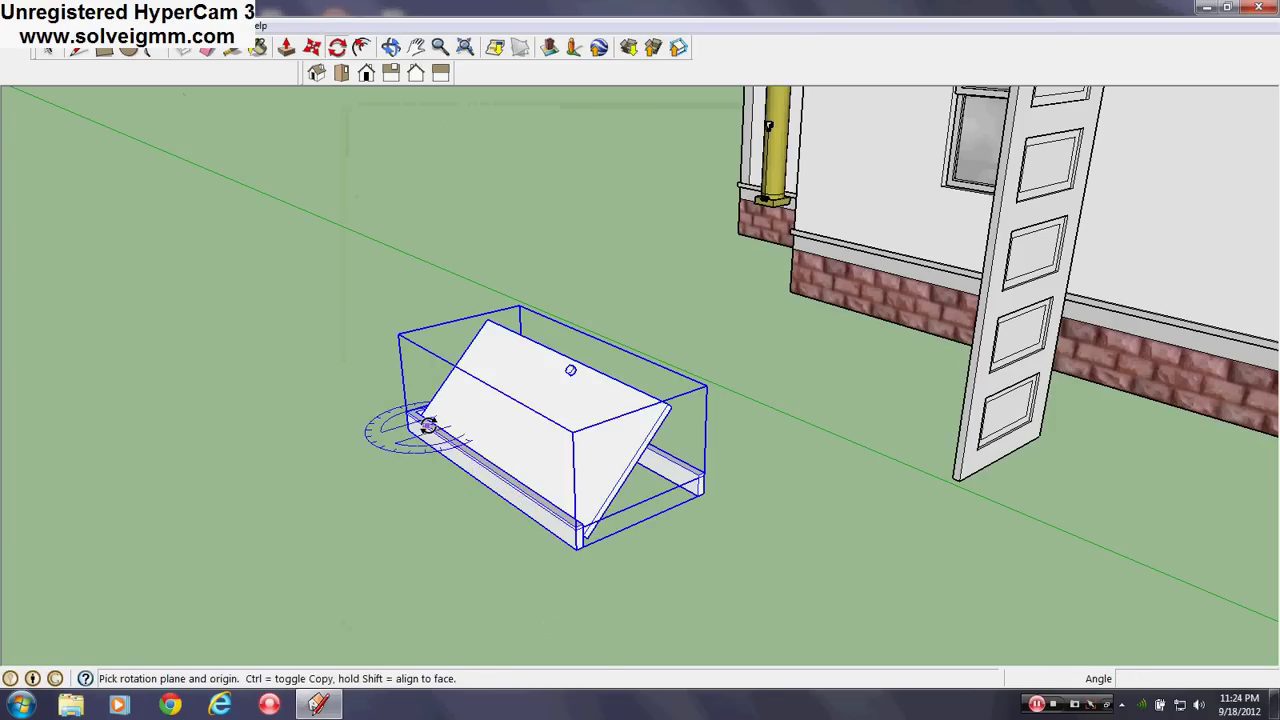
Step: Rotate the imported door and jamb component upright about its lower end so it stands vertically
scroll(423, 426, up, 3)
middle_drag(423, 426, 526, 398)
click(575, 388)
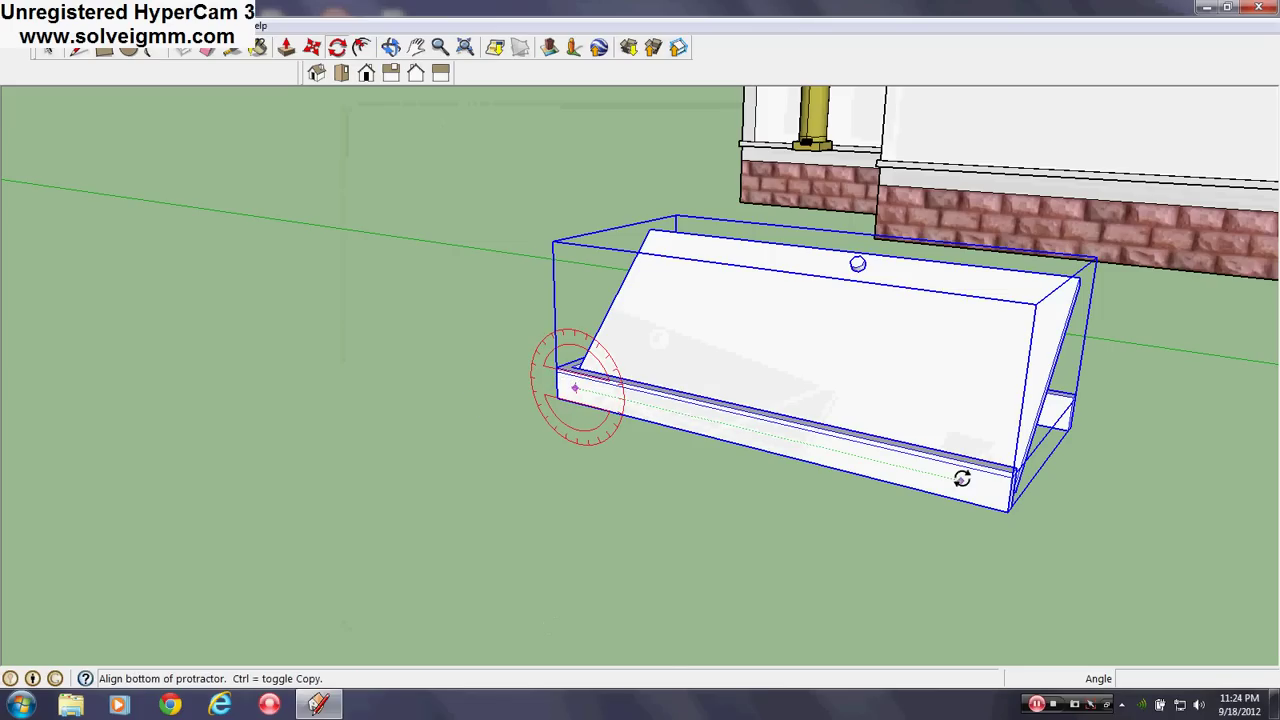
click(960, 480)
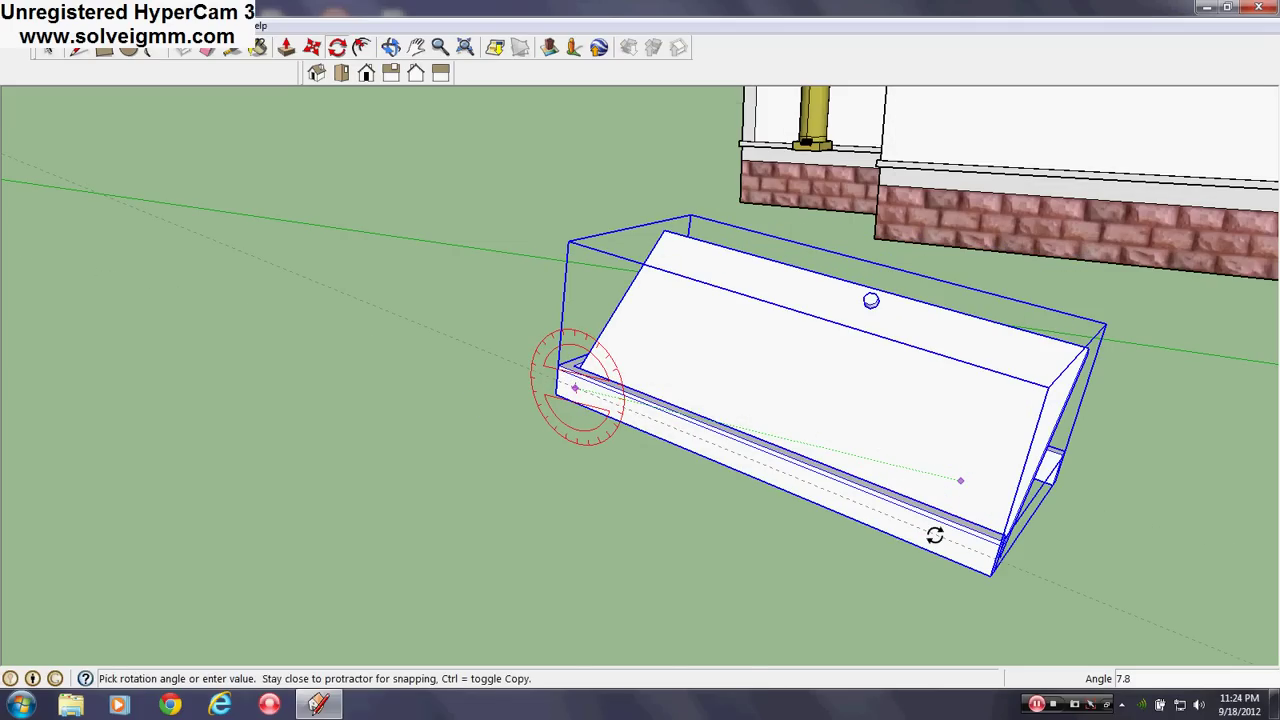
click(934, 535)
middle_drag(934, 534, 476, 450)
scroll(451, 516, down, 3)
scroll(451, 516, up, 2)
middle_drag(451, 516, 381, 348)
scroll(518, 472, down, 1)
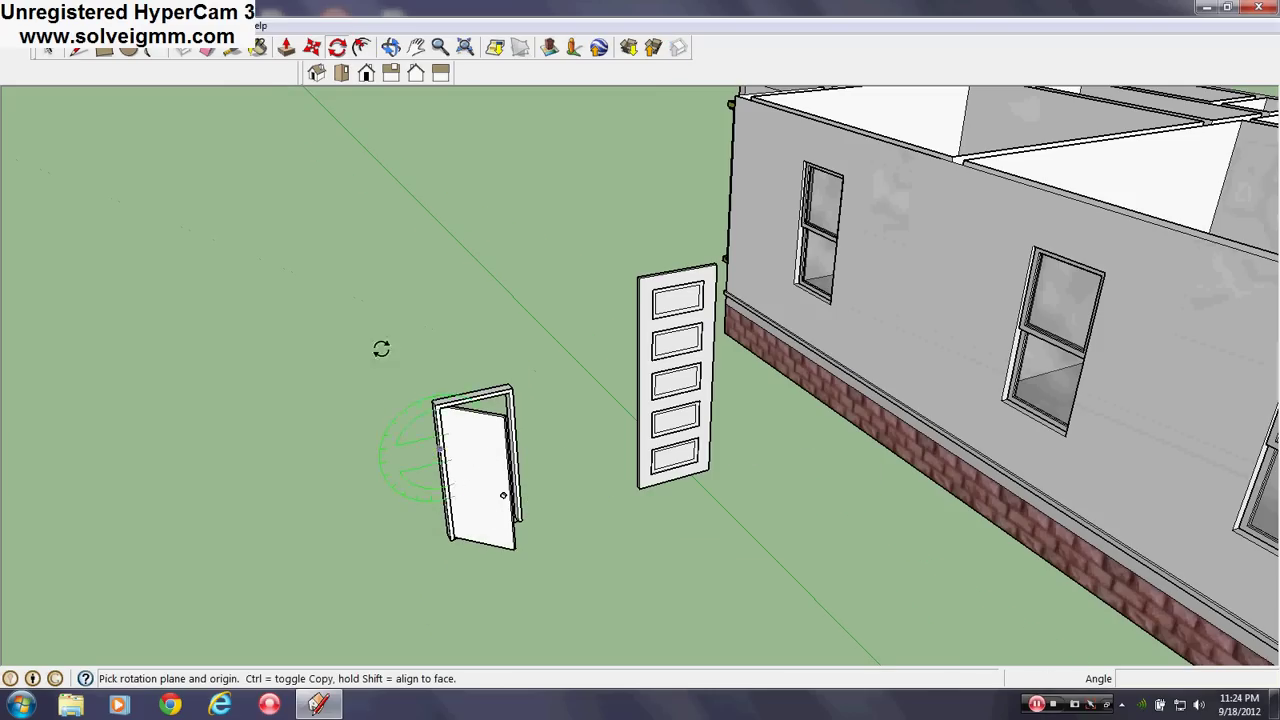
Step: Explode the imported door and jamb component, and explode the nested door component inside it as well
click(79, 47)
right_click(487, 445)
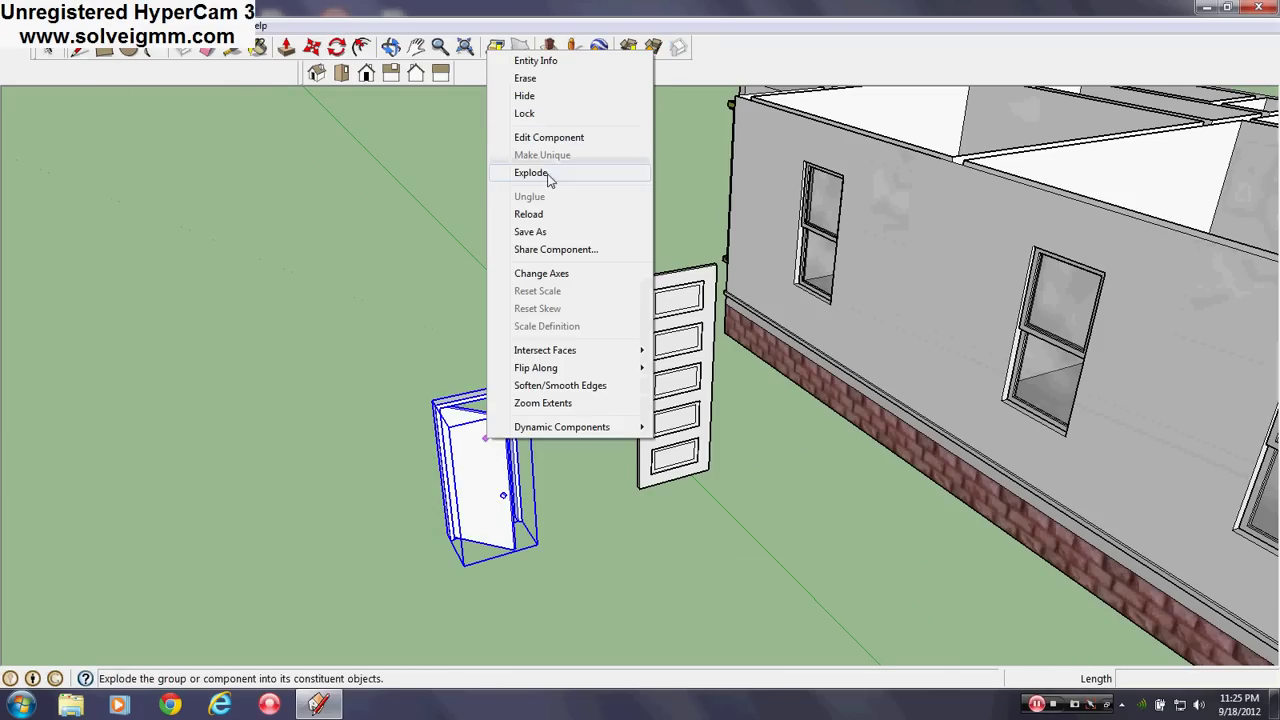
click(509, 173)
right_click(478, 425)
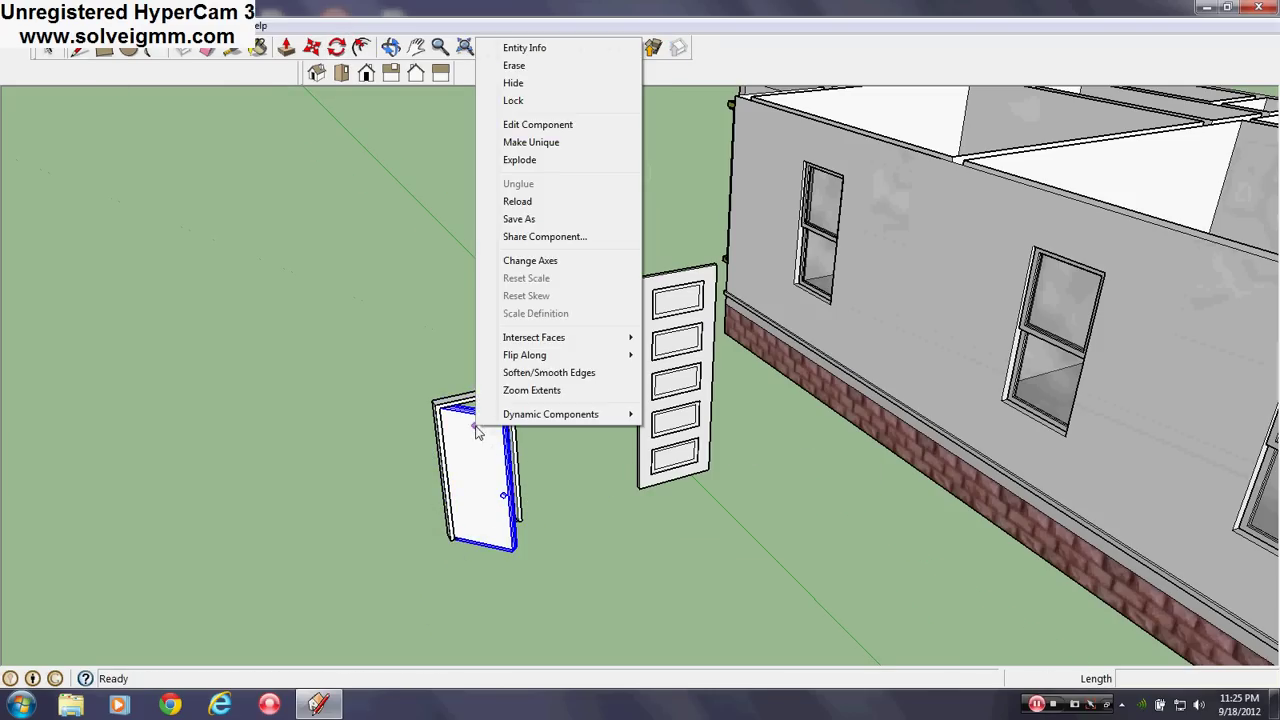
click(528, 160)
Step: Select all connected geometry of the exploded door and jamb and delete it, keeping only the doorknob
right_click(510, 390)
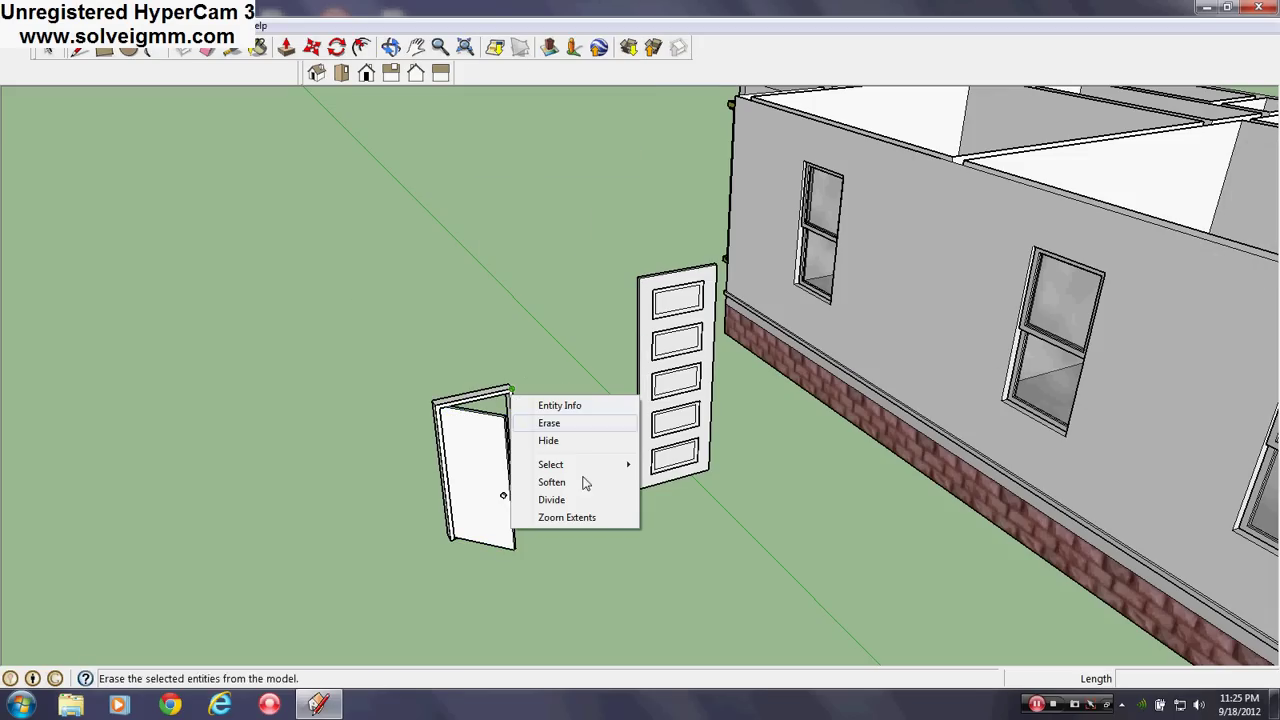
mouse_move(560, 464)
click(733, 500)
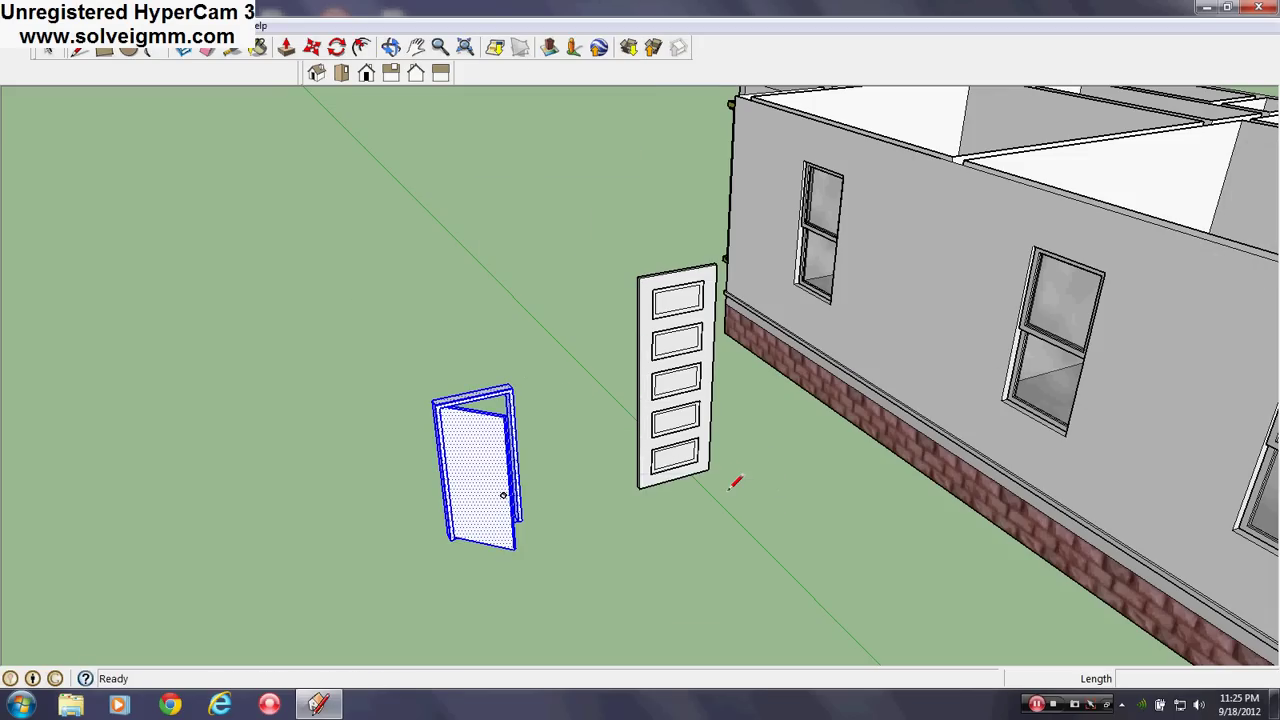
key(Delete)
Step: Move the leftover doorknob set onto the outer vertical edge of the five-panel door, level with its lower panels
scroll(505, 493, up, 5)
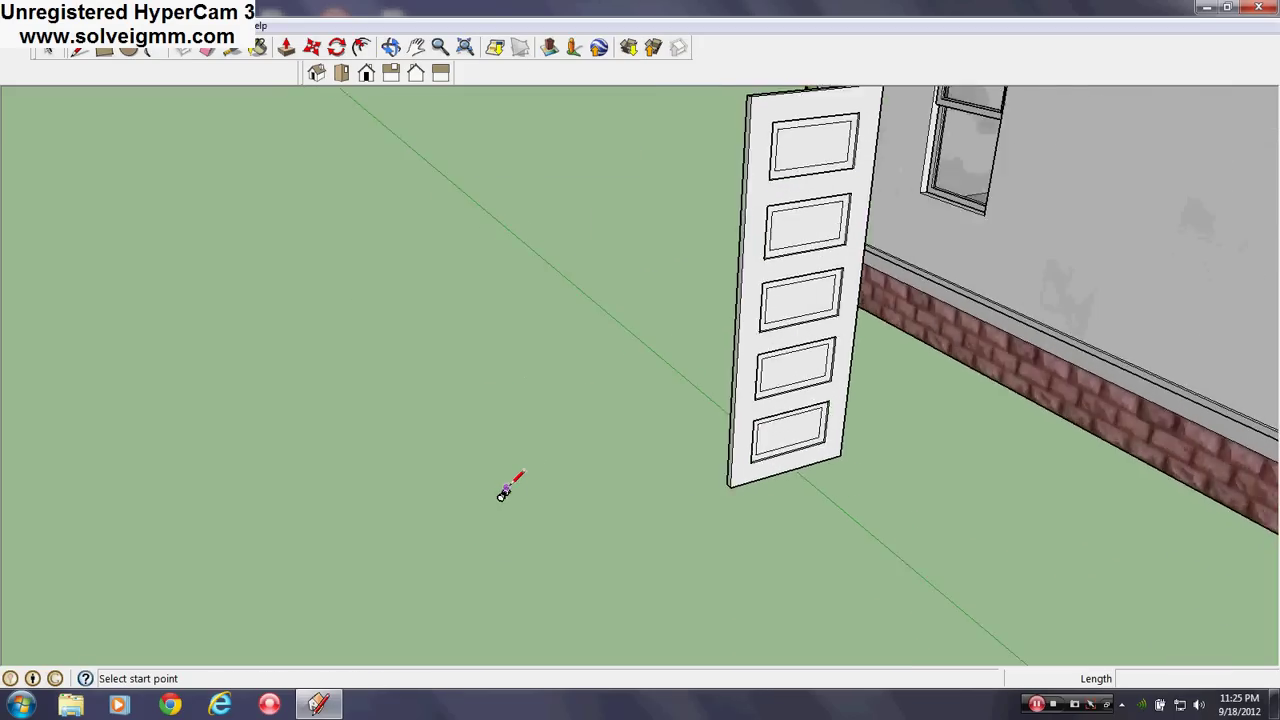
mouse_move(503, 488)
middle_down()
mouse_move(500, 502)
mouse_move(496, 492)
mouse_move(465, 509)
middle_up()
scroll(496, 492, down, 5)
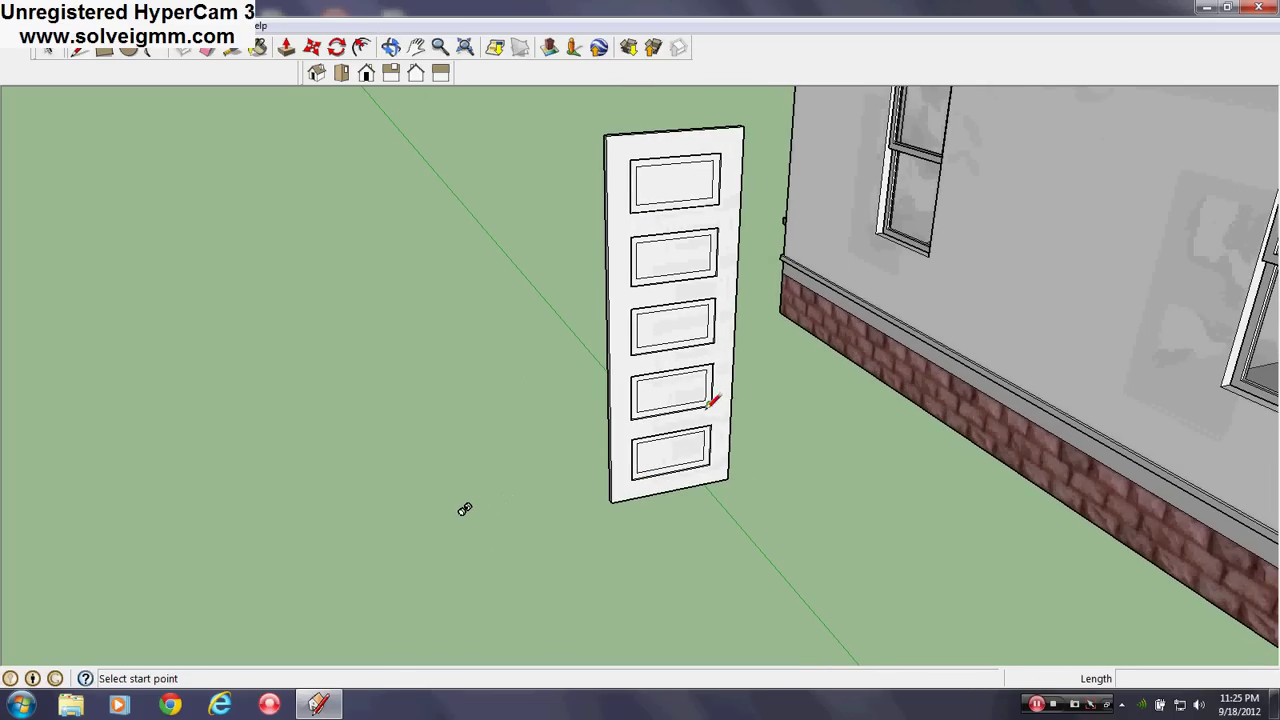
right_click(464, 510)
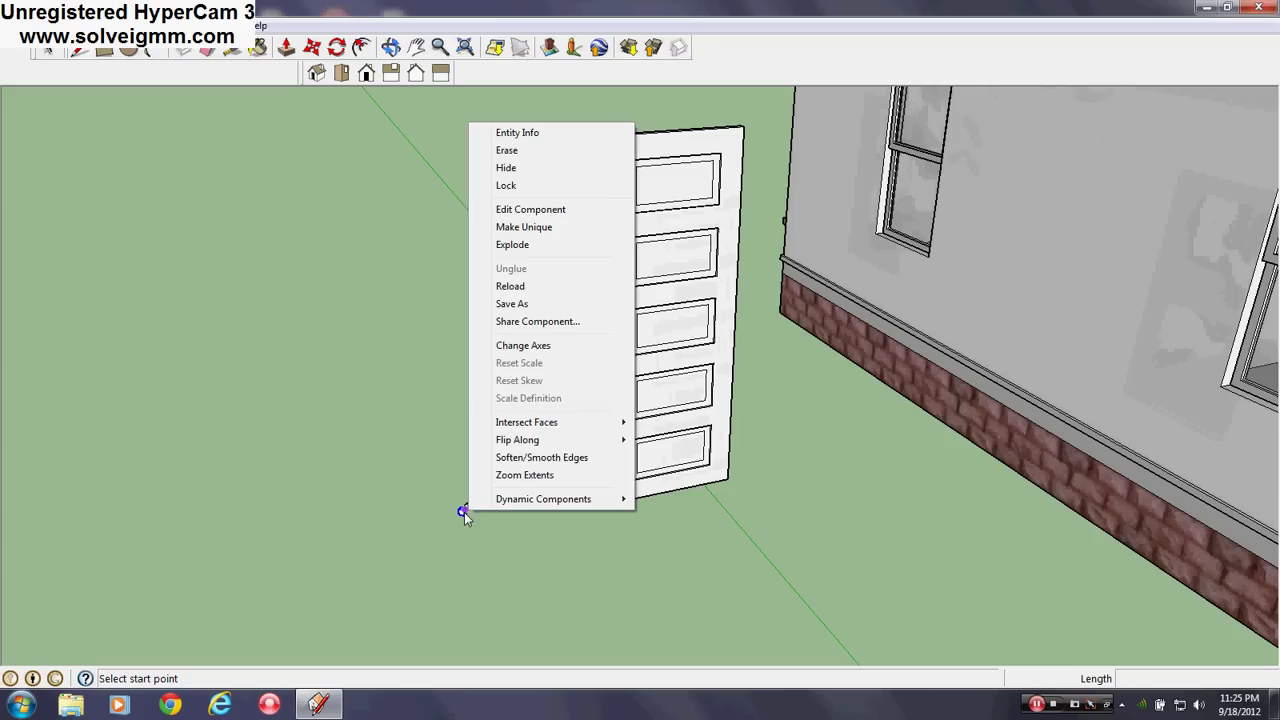
key(Escape)
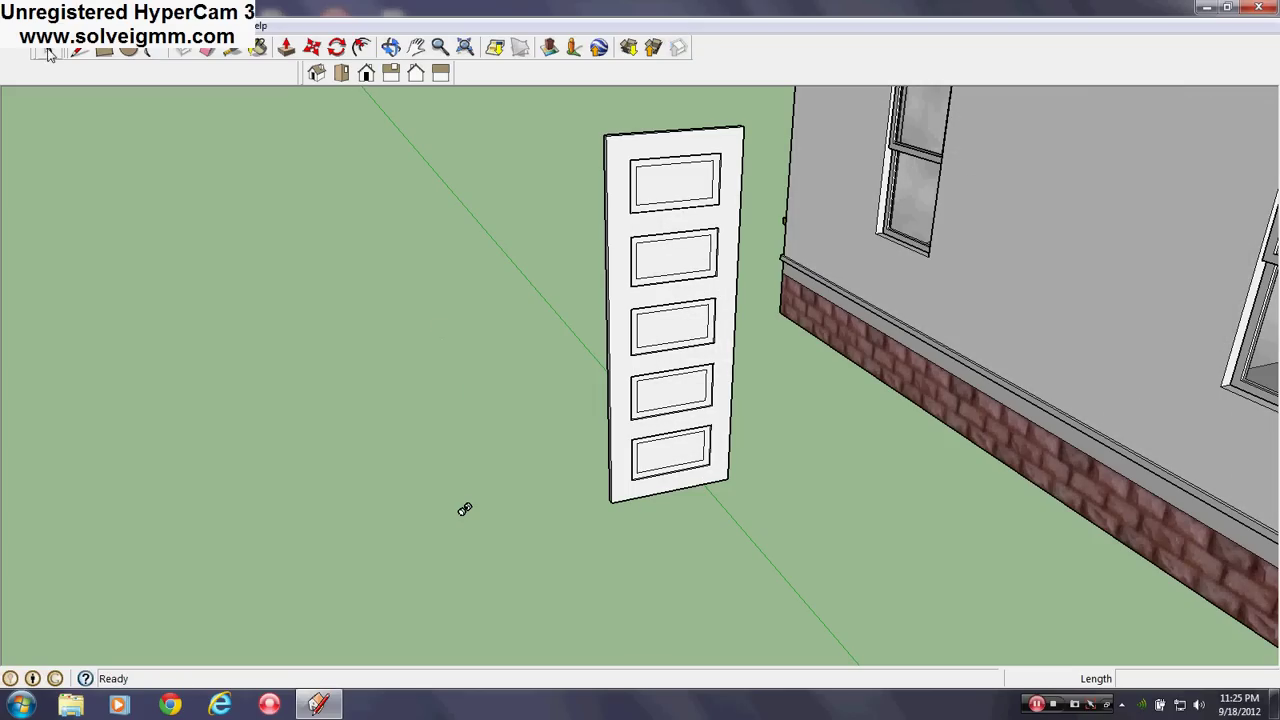
click(47, 50)
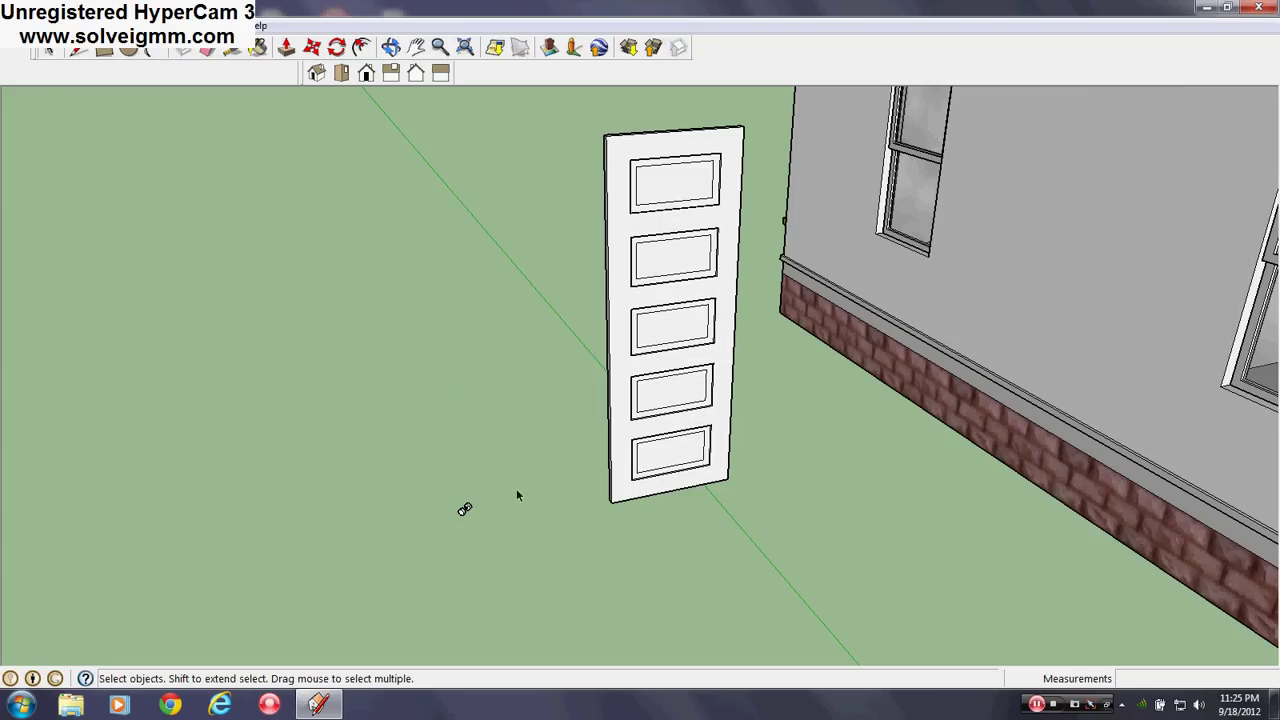
click(312, 47)
click(464, 510)
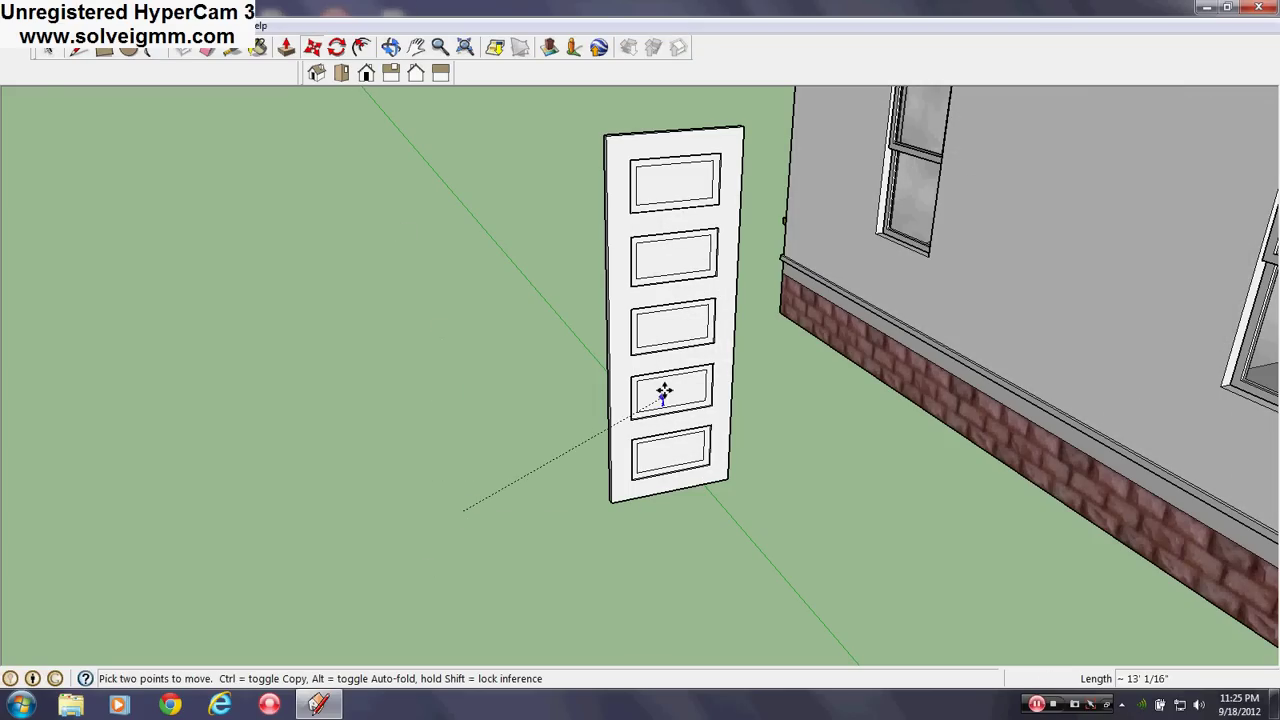
scroll(705, 345, up, 5)
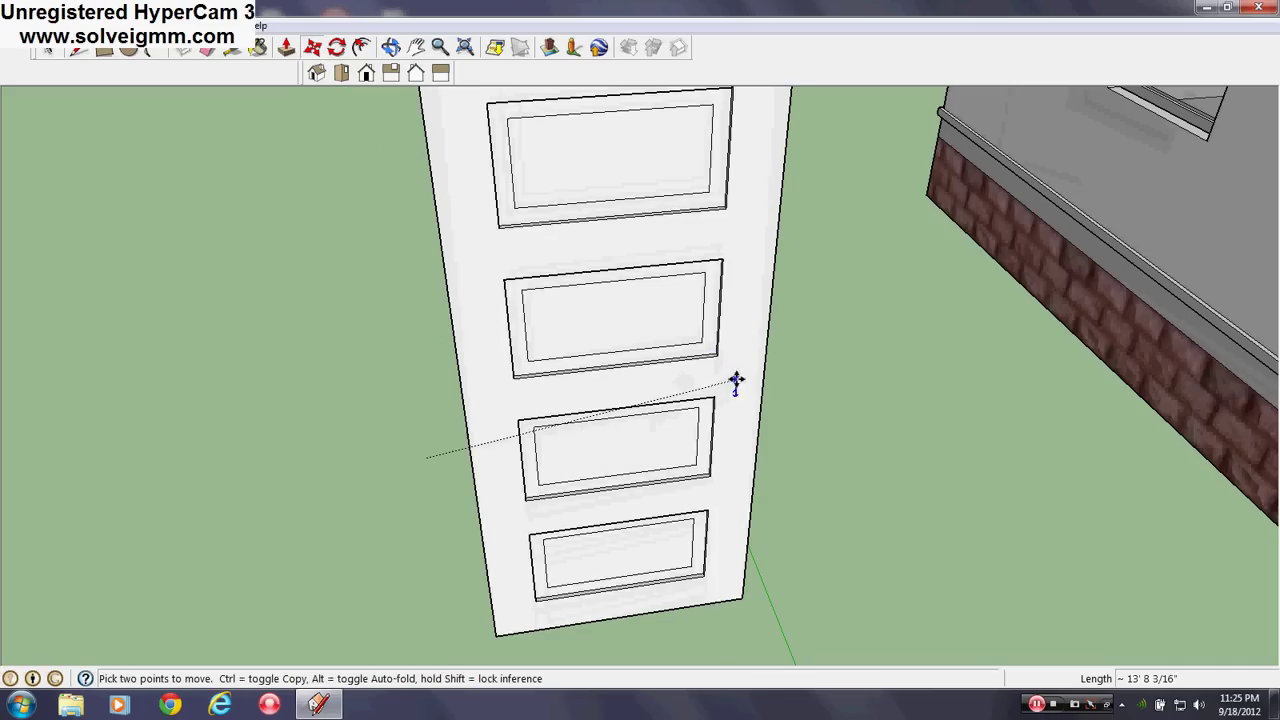
click(766, 378)
middle_drag(766, 378, 381, 445)
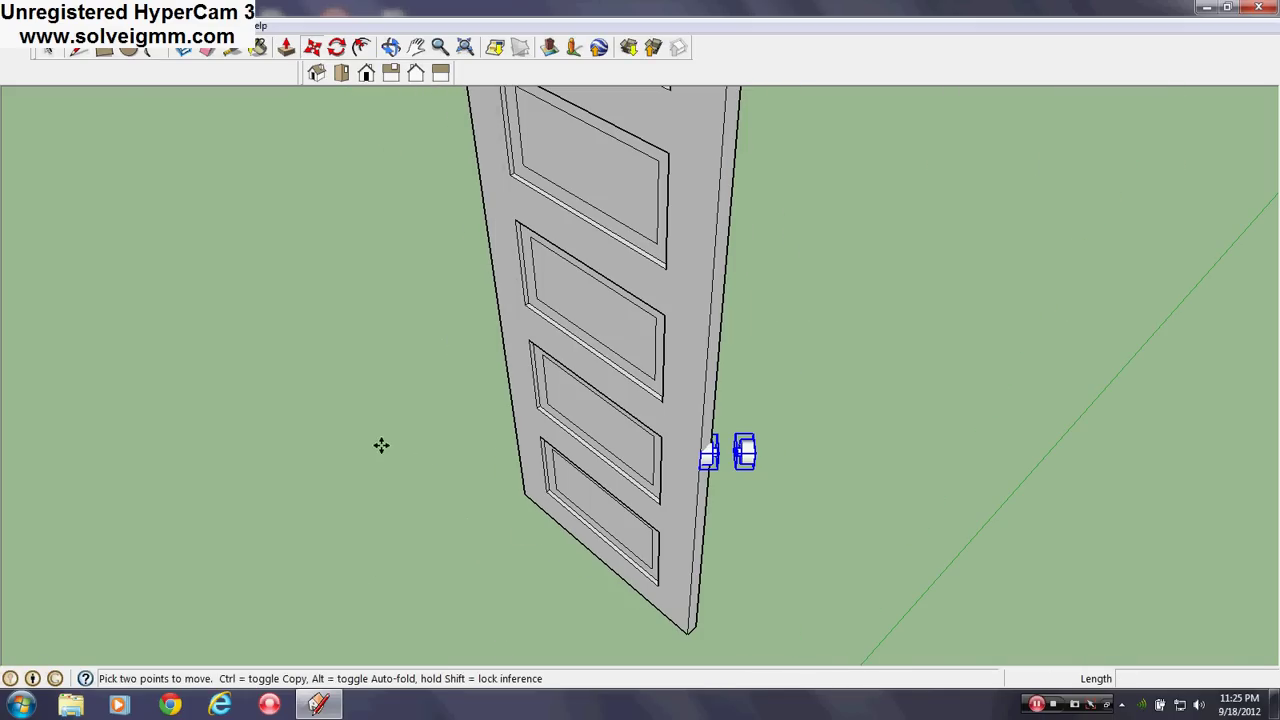
click(337, 47)
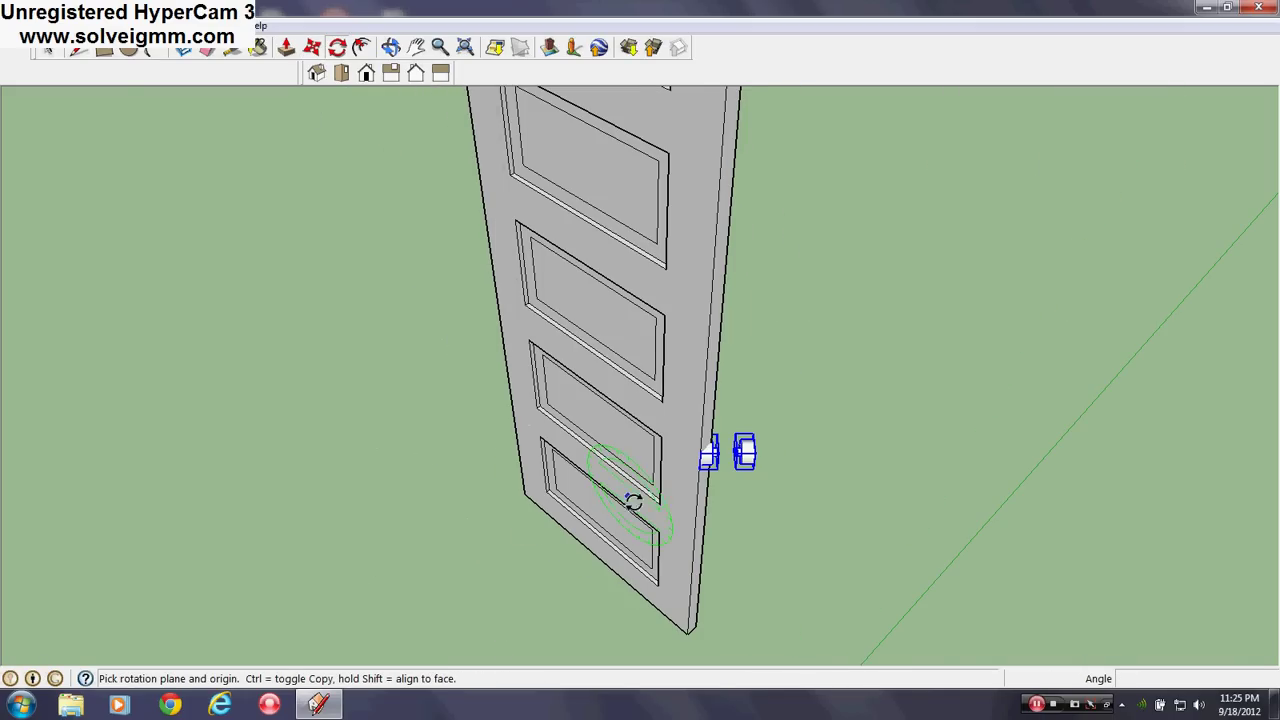
middle_drag(634, 494, 651, 543)
middle_drag(710, 465, 660, 499)
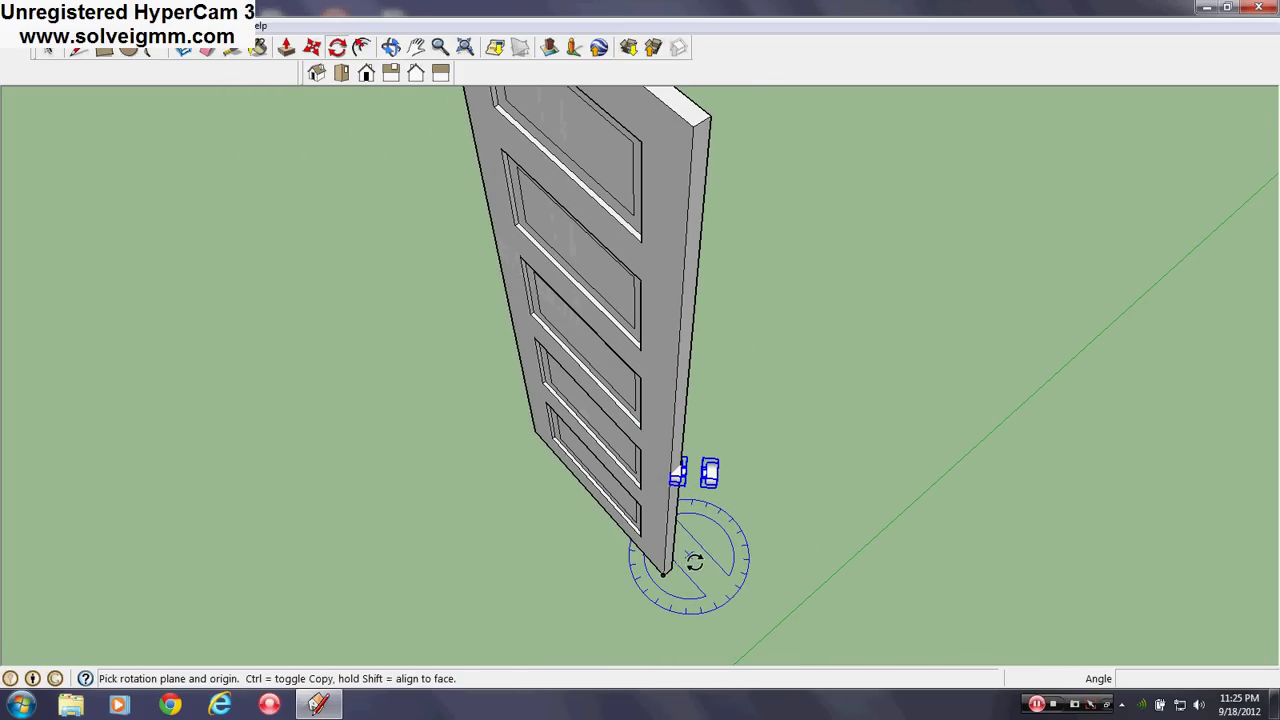
click(688, 562)
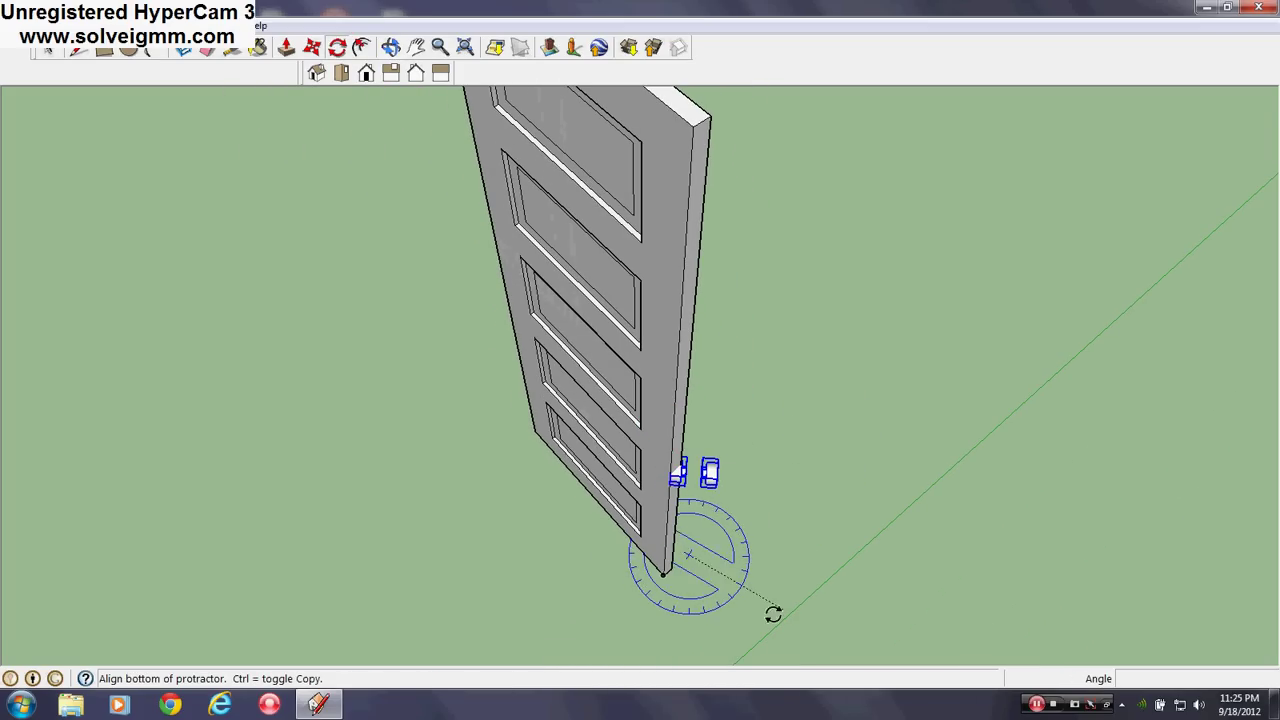
click(753, 635)
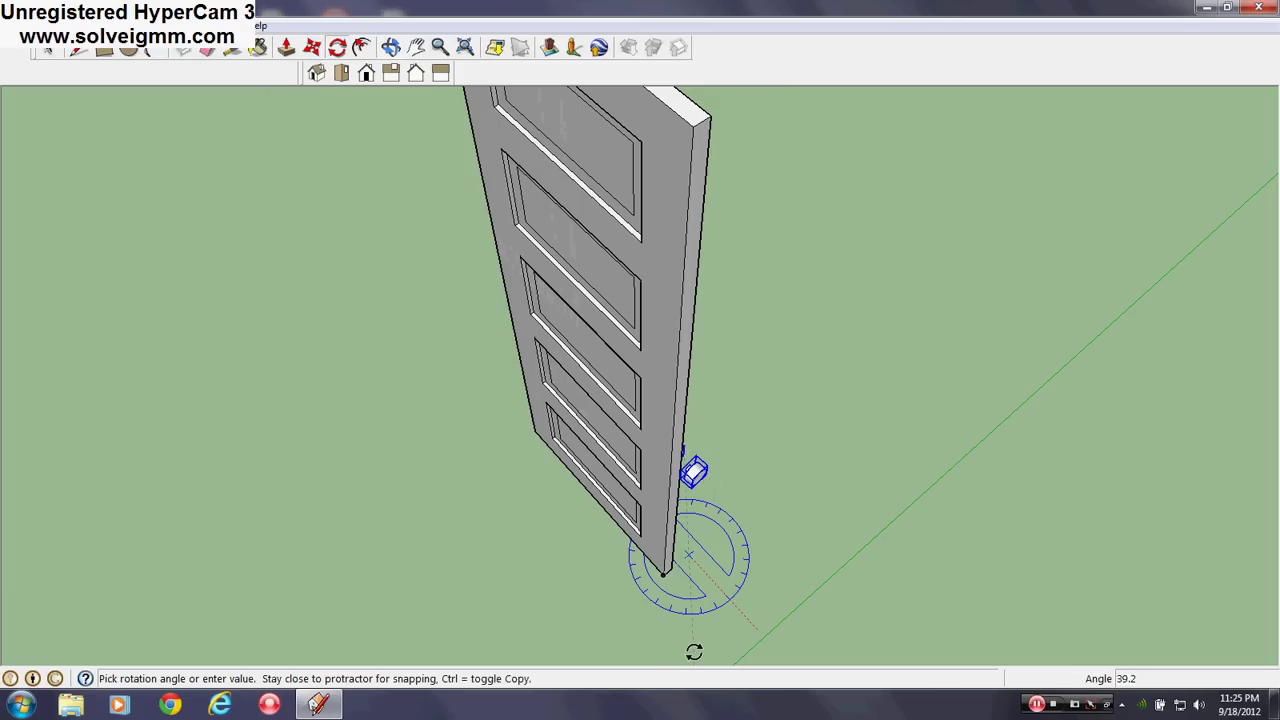
key(ctrl)
click(861, 572)
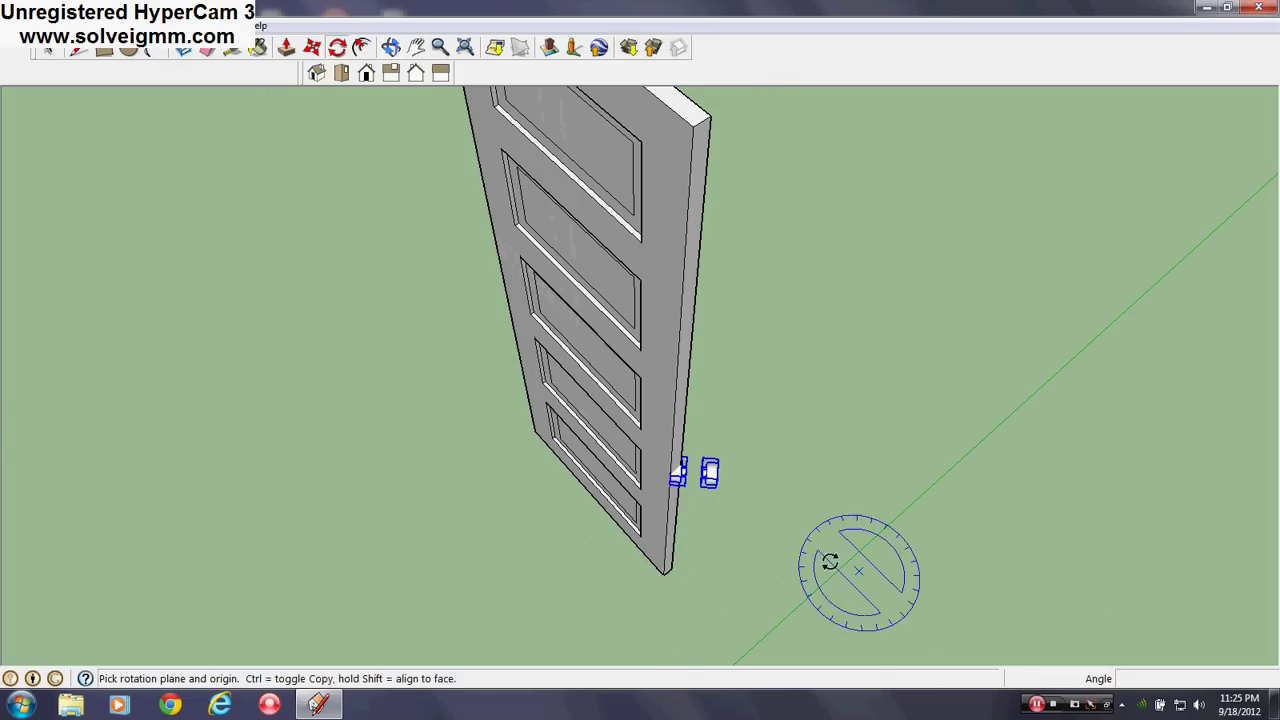
Step: Draw a 2'6" guide line straight up the door face, starting on its bottom edge just inside the outer corner
middle_drag(830, 558, 737, 430)
scroll(731, 443, down, 5)
middle_drag(650, 488, 552, 440)
scroll(651, 429, up, 5)
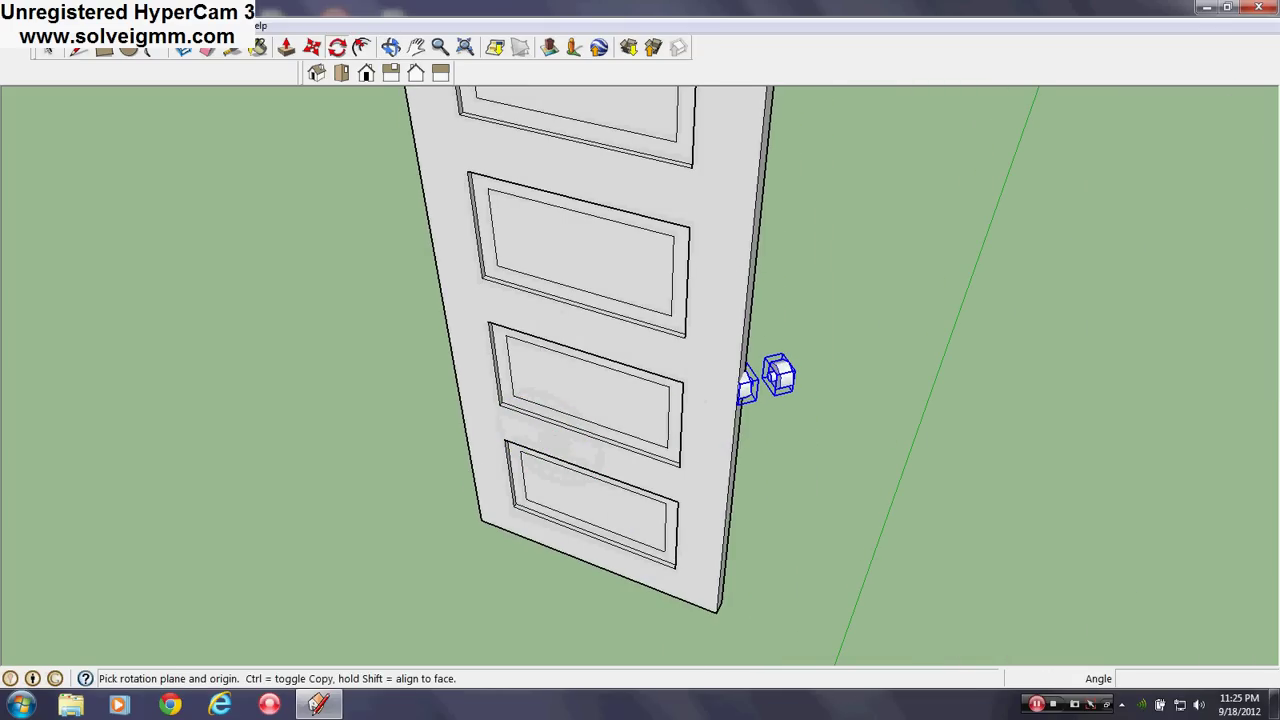
click(78, 47)
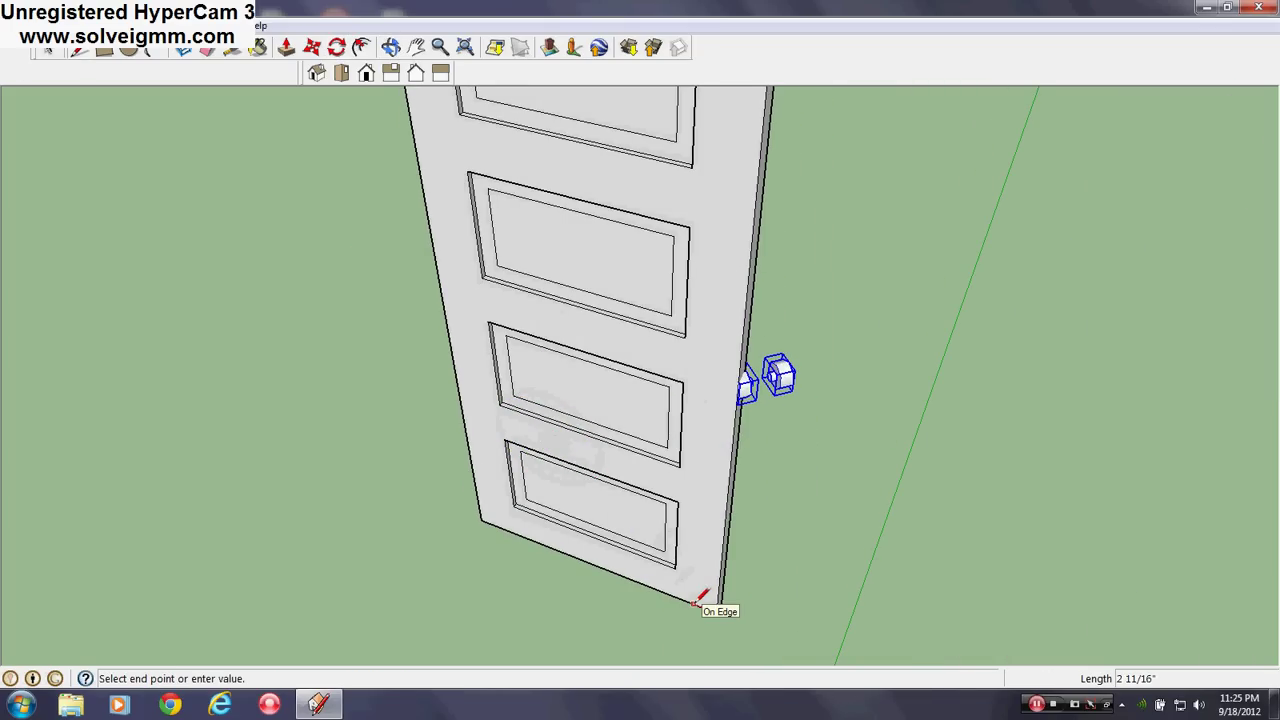
click(705, 364)
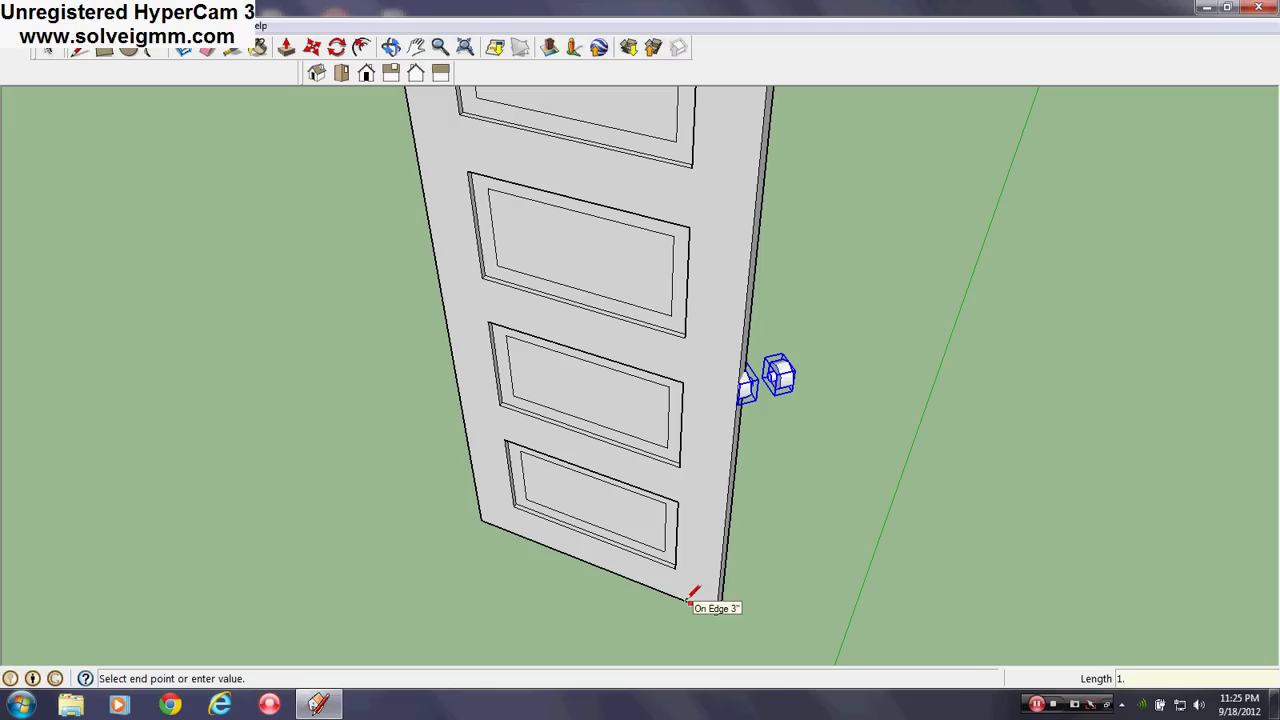
click(704, 605)
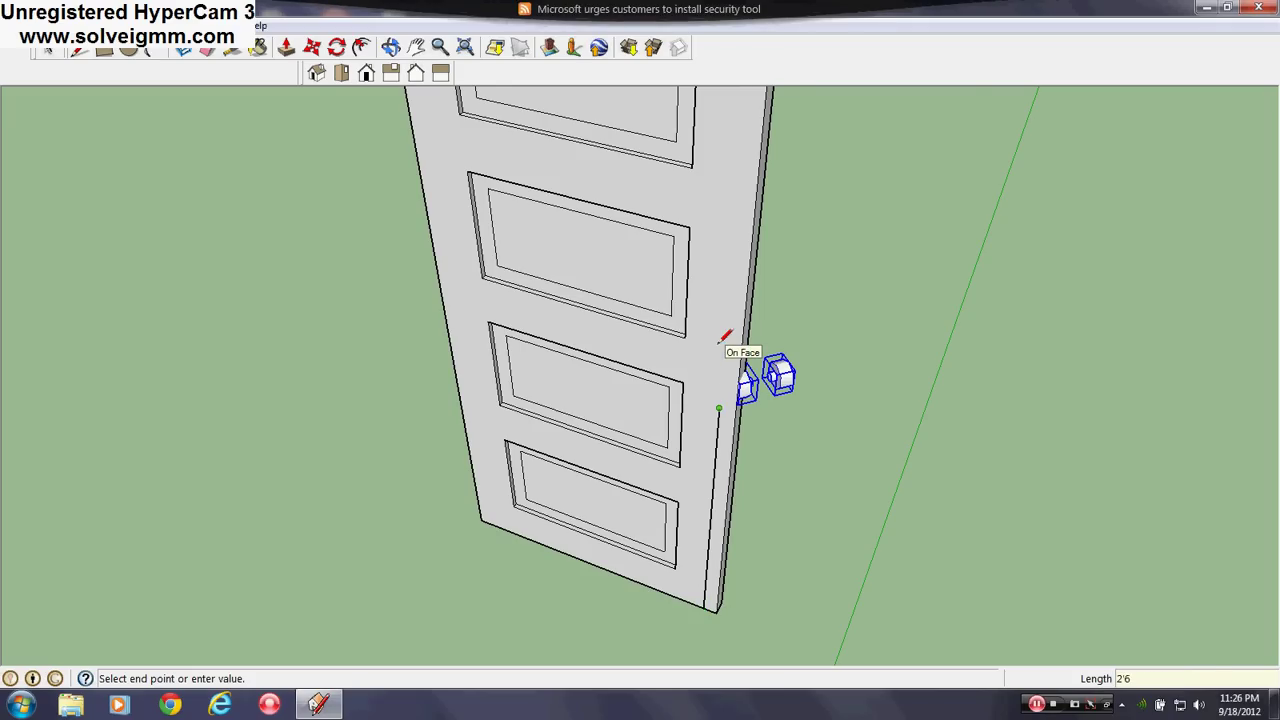
key(Escape)
Step: Try to rotate the doorknob set about a point on the knob's shaft
scroll(608, 478, down, 4)
middle_drag(612, 474, 576, 312)
scroll(608, 418, up, 2)
scroll(686, 423, up, 5)
scroll(543, 451, up, 2)
scroll(576, 312, up, 2)
click(336, 47)
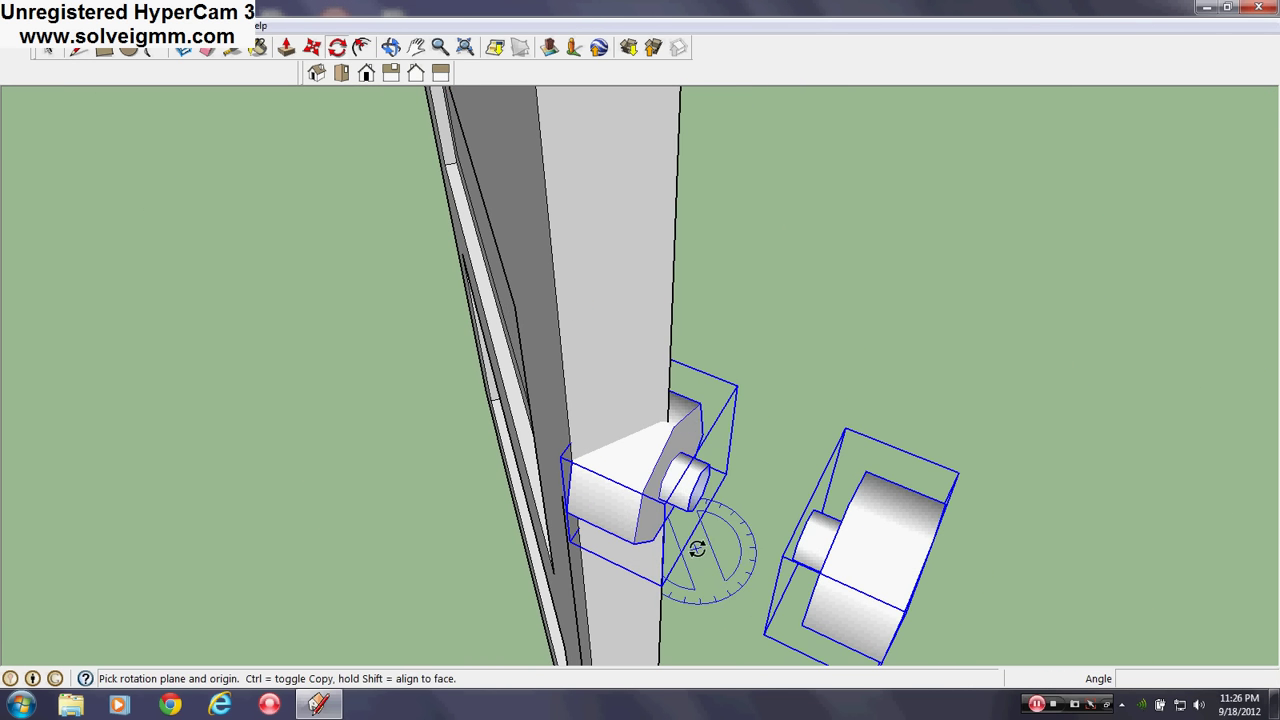
middle_drag(694, 534, 582, 438)
scroll(686, 491, up, 3)
scroll(612, 505, up, 2)
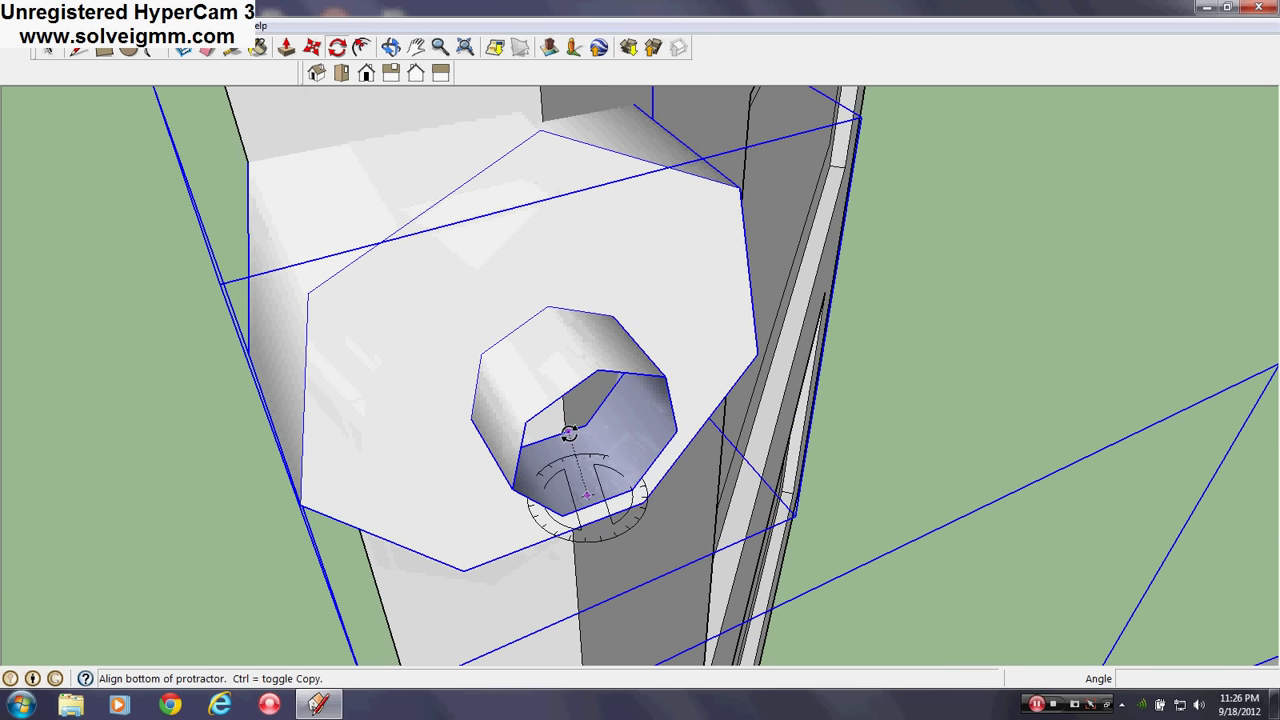
click(558, 433)
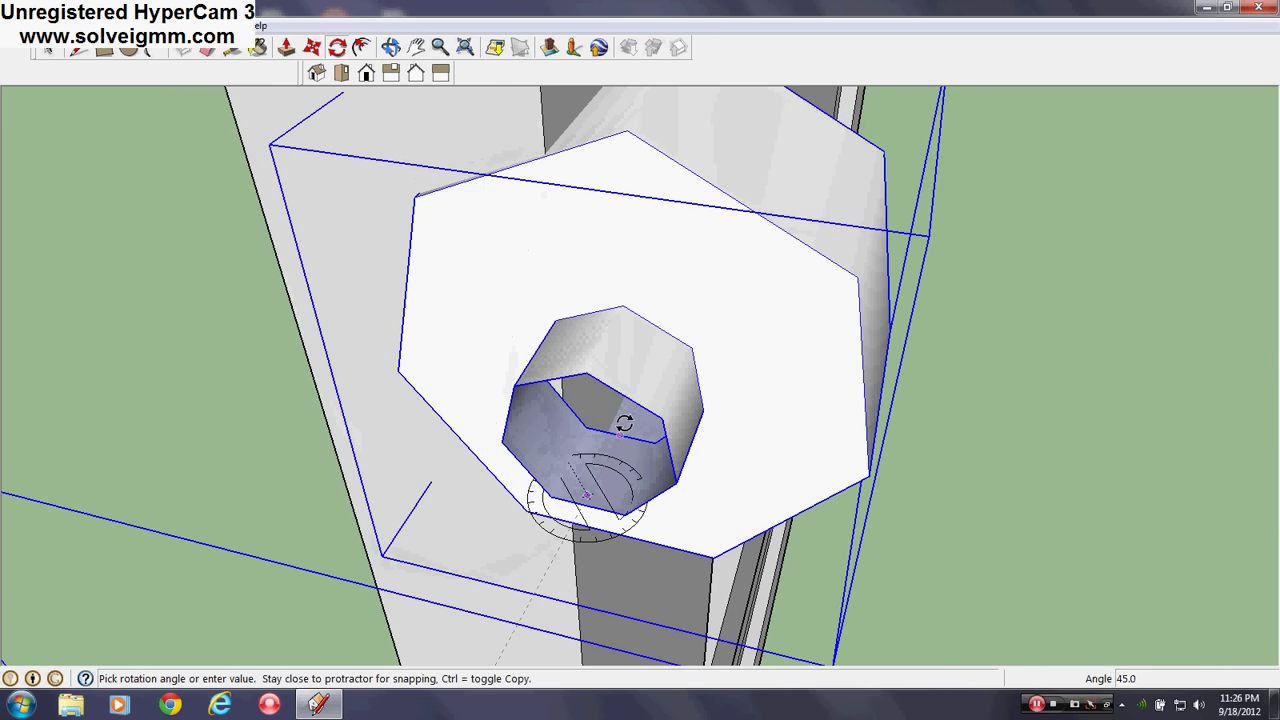
click(622, 423)
middle_drag(622, 423, 714, 457)
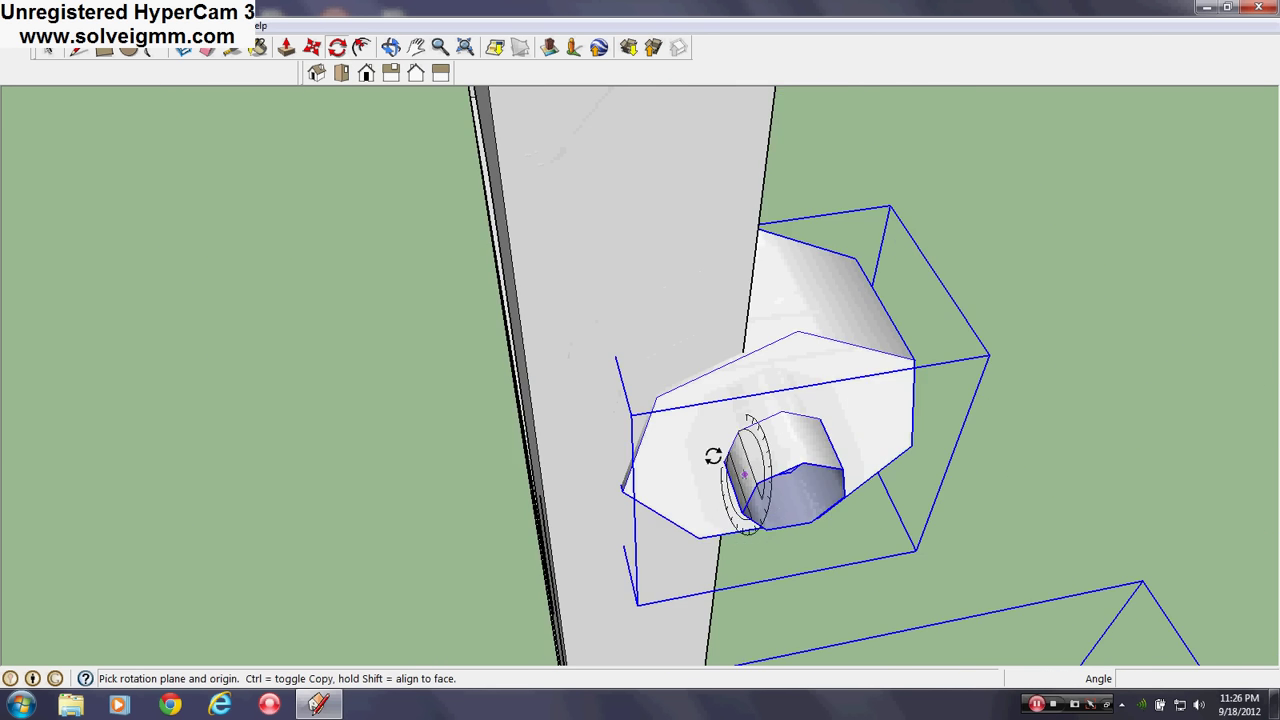
Step: Rotate the doorknob set 90 degrees about the vertical axis, using a centre beside the door's lower outer corner
scroll(714, 457, down, 3)
middle_drag(696, 393, 646, 357)
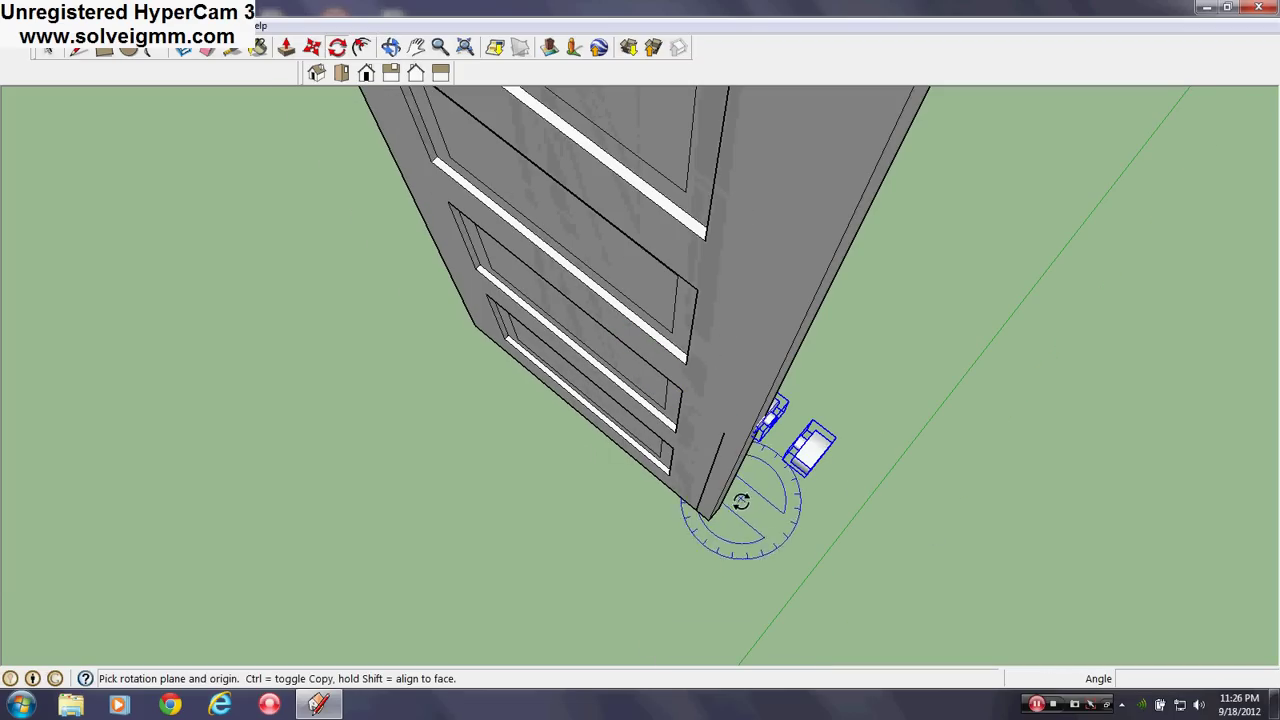
click(755, 522)
click(800, 546)
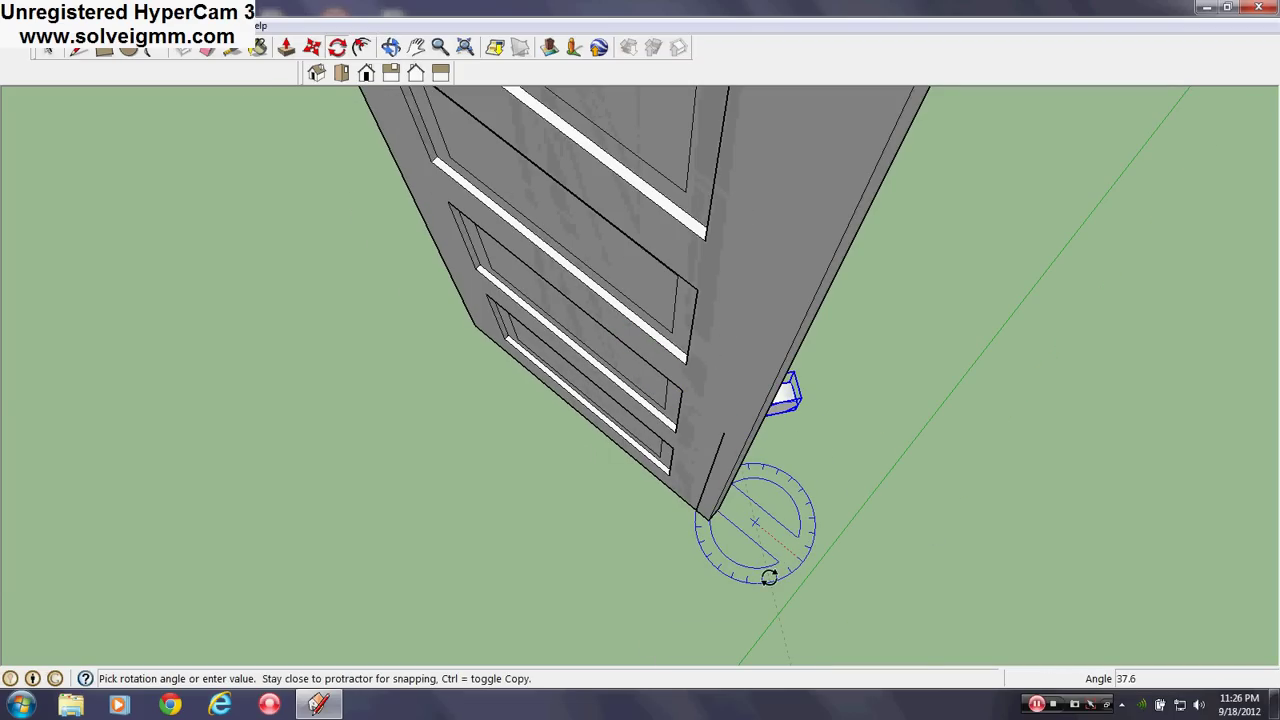
text(90)
key(Return)
Step: Move the doorknob set onto the upper end of the guide line on the door face and erase the line
middle_drag(735, 540, 700, 323)
middle_drag(767, 345, 515, 185)
scroll(504, 191, up, 2)
scroll(504, 191, down, 2)
scroll(497, 222, up, 3)
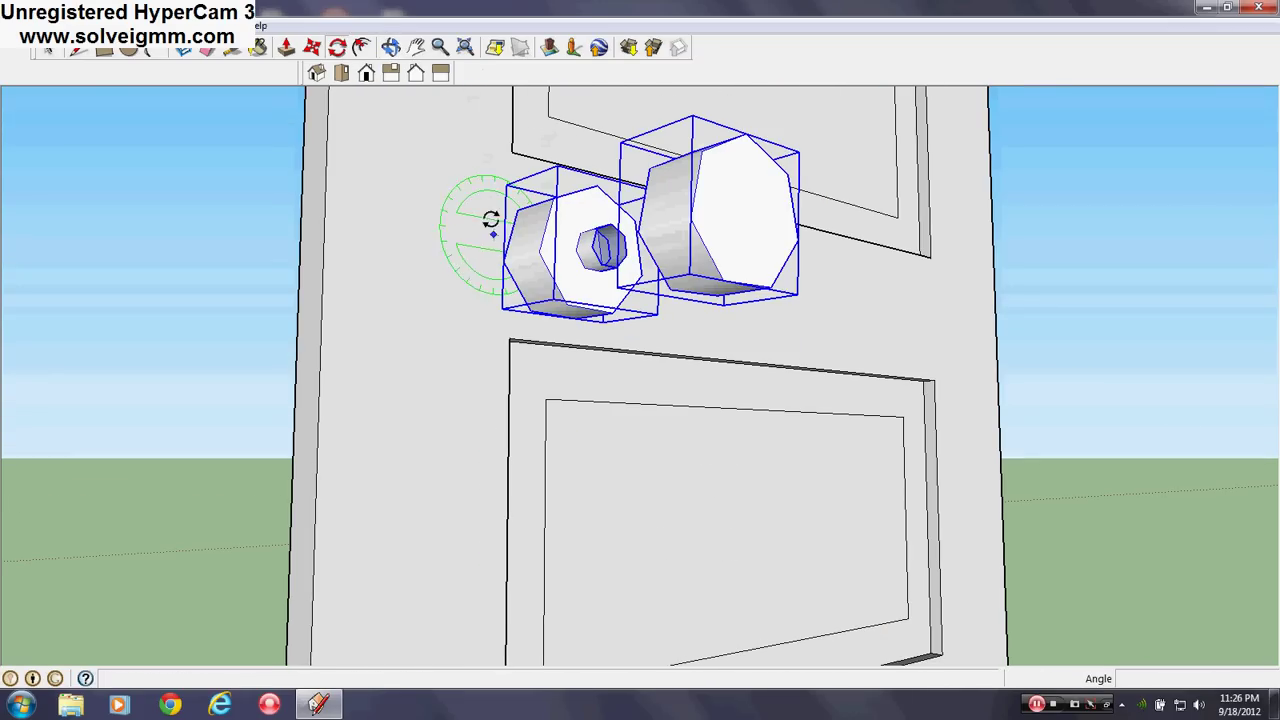
click(312, 47)
scroll(649, 294, up, 3)
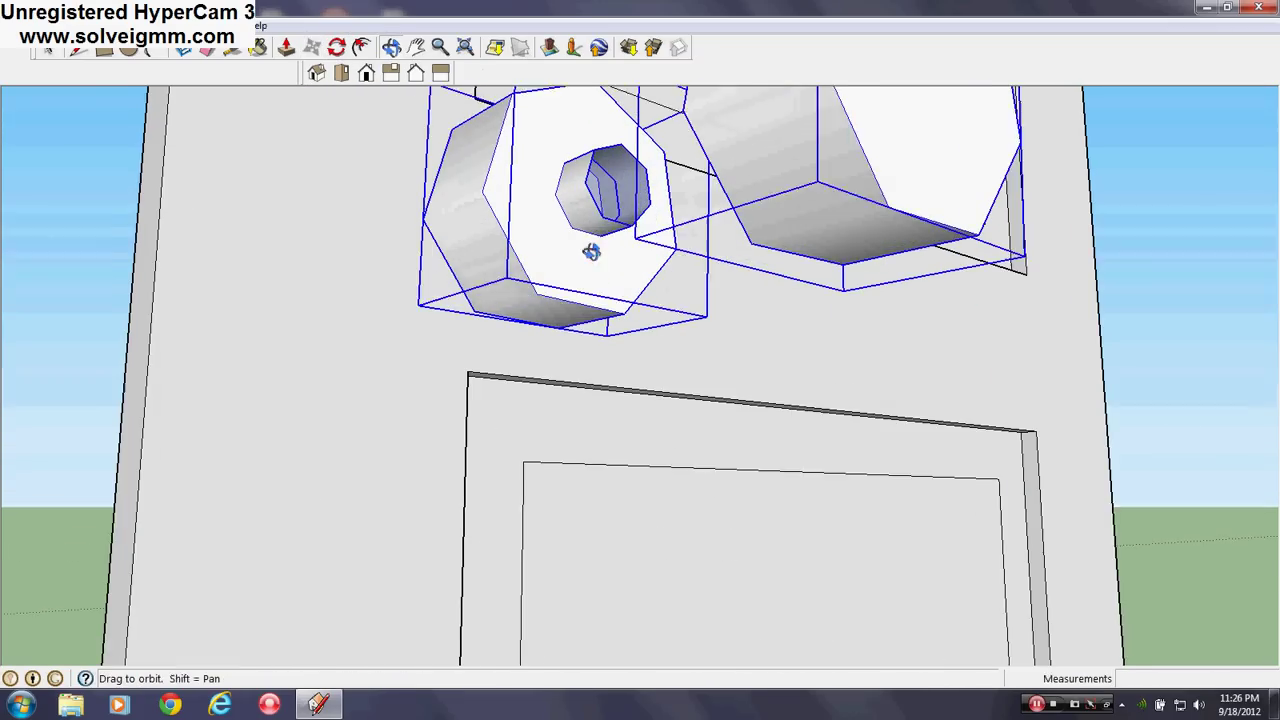
middle_drag(591, 251, 610, 188)
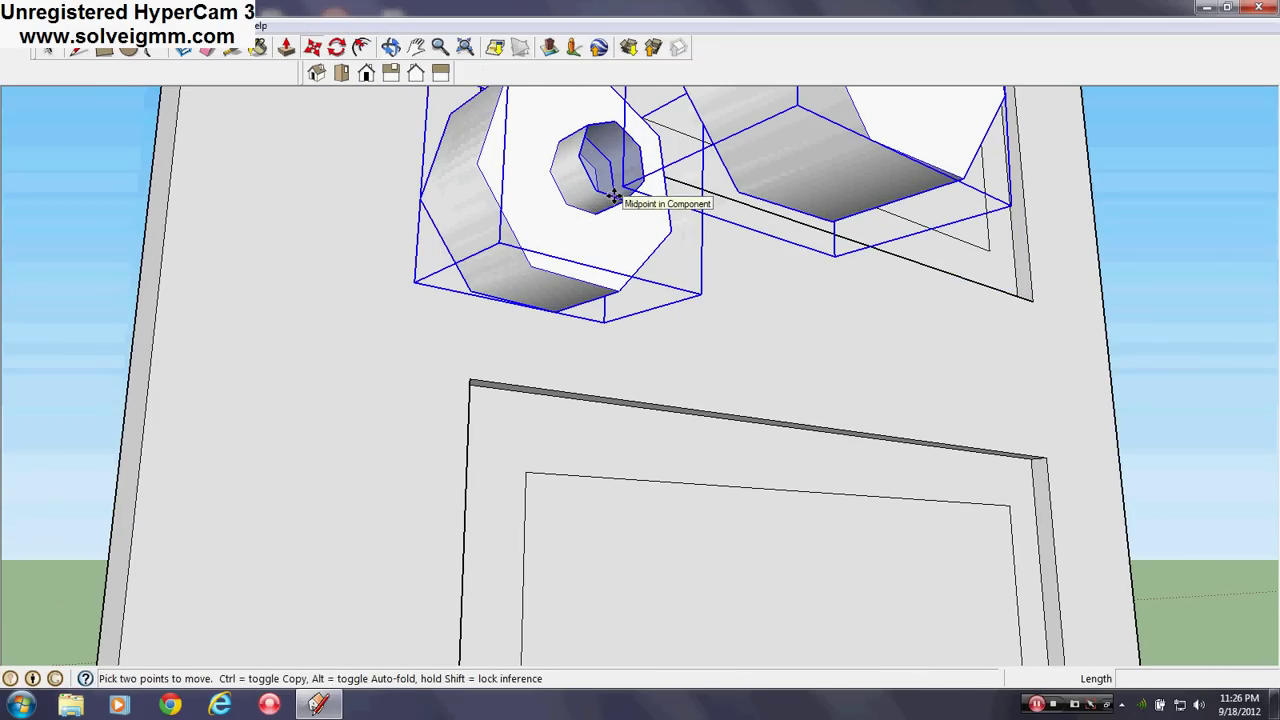
scroll(614, 197, down, 3)
middle_drag(529, 214, 744, 466)
scroll(819, 387, down, 3)
scroll(819, 387, down, 3)
right_click(760, 470)
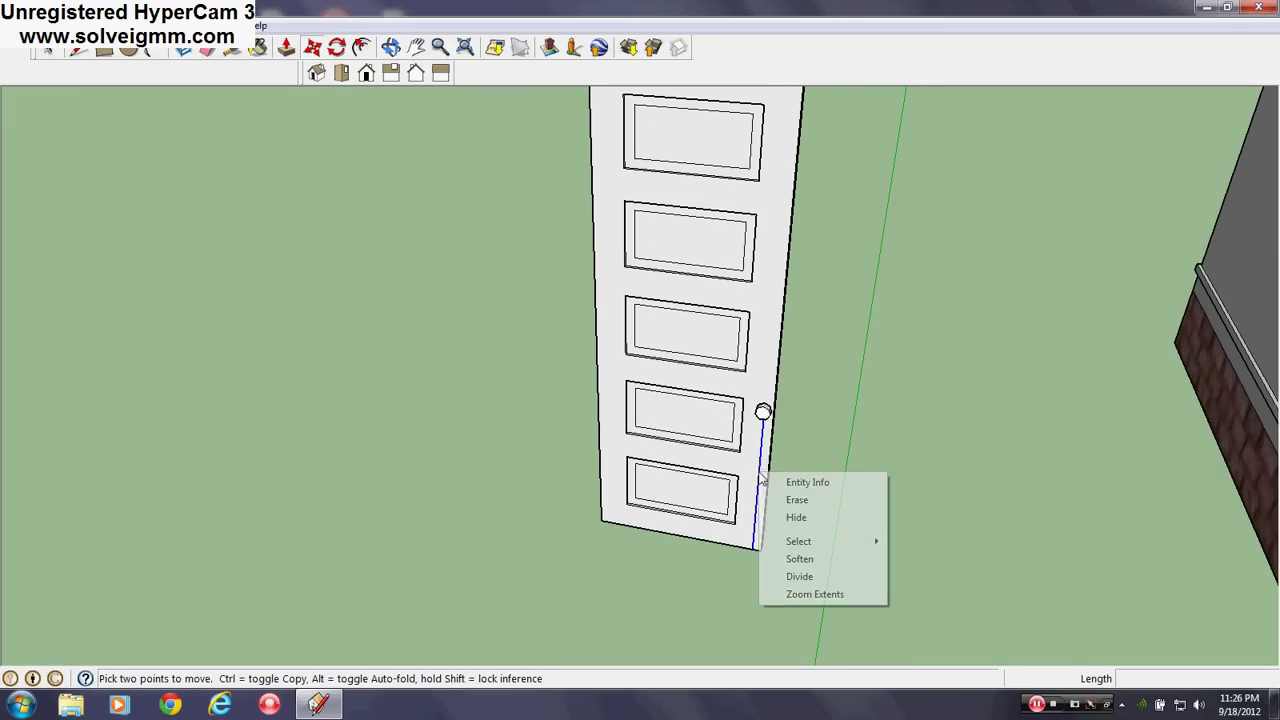
click(775, 497)
Step: Move the doorknob on one face of the door straight up by 6"
middle_drag(686, 509, 760, 447)
scroll(714, 457, down, 2)
key(m)
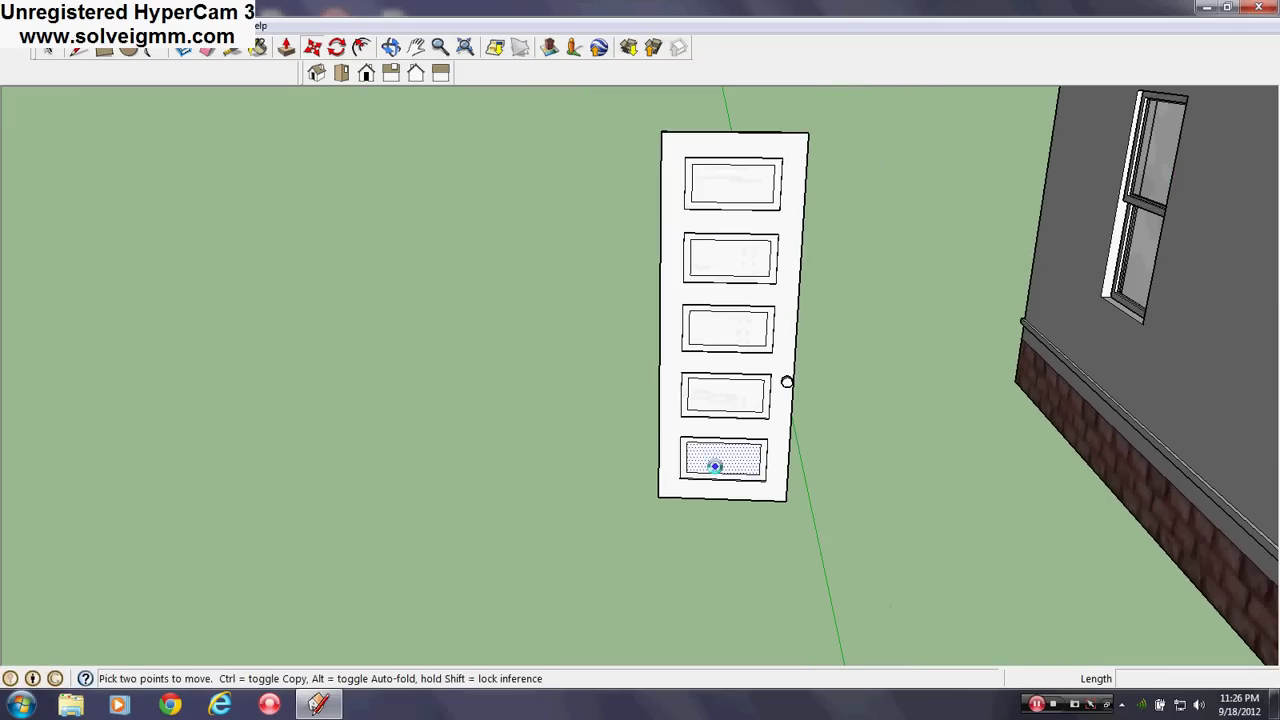
scroll(729, 400, down, 3)
scroll(722, 399, down, 3)
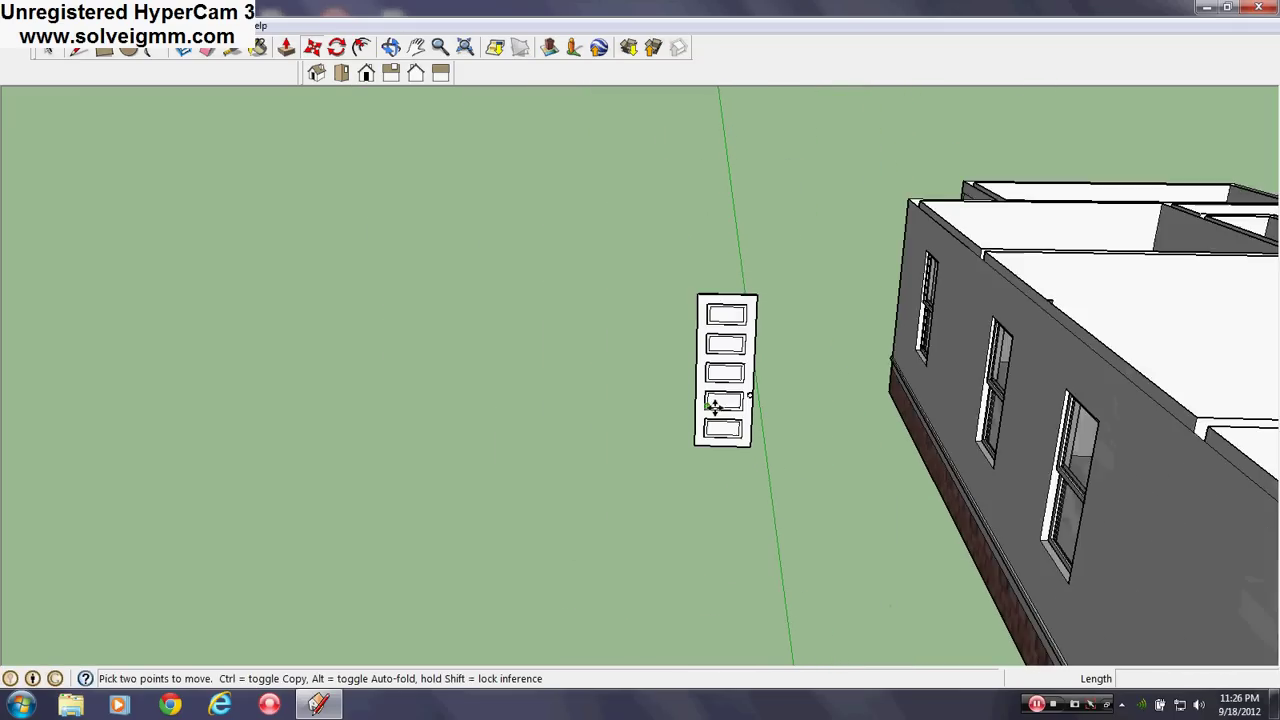
scroll(799, 474, up, 1)
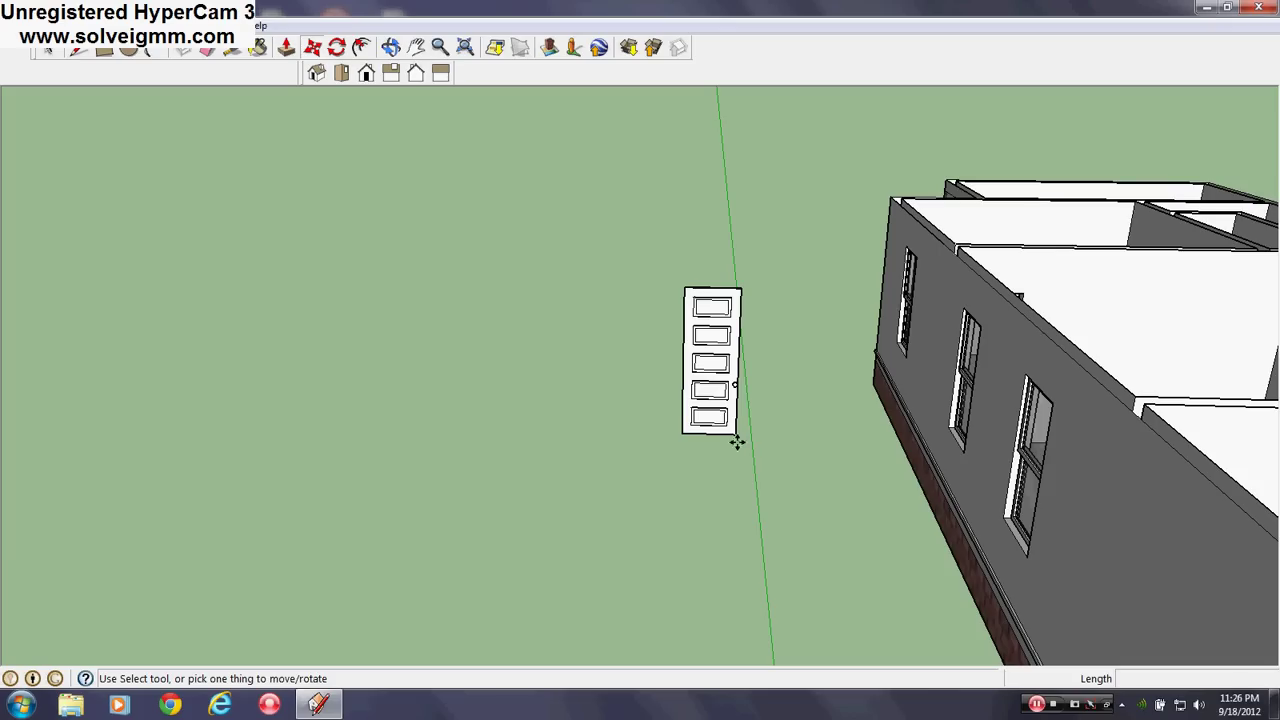
scroll(776, 374, up, 10)
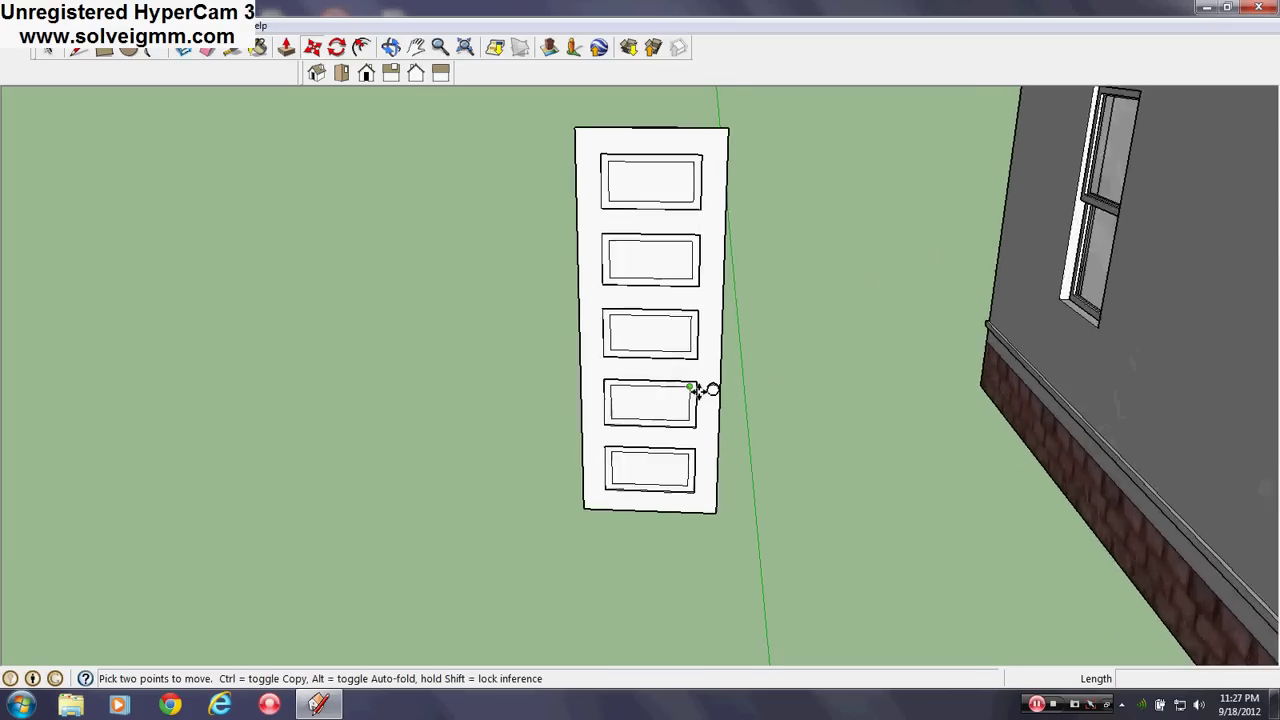
middle_drag(714, 380, 551, 340)
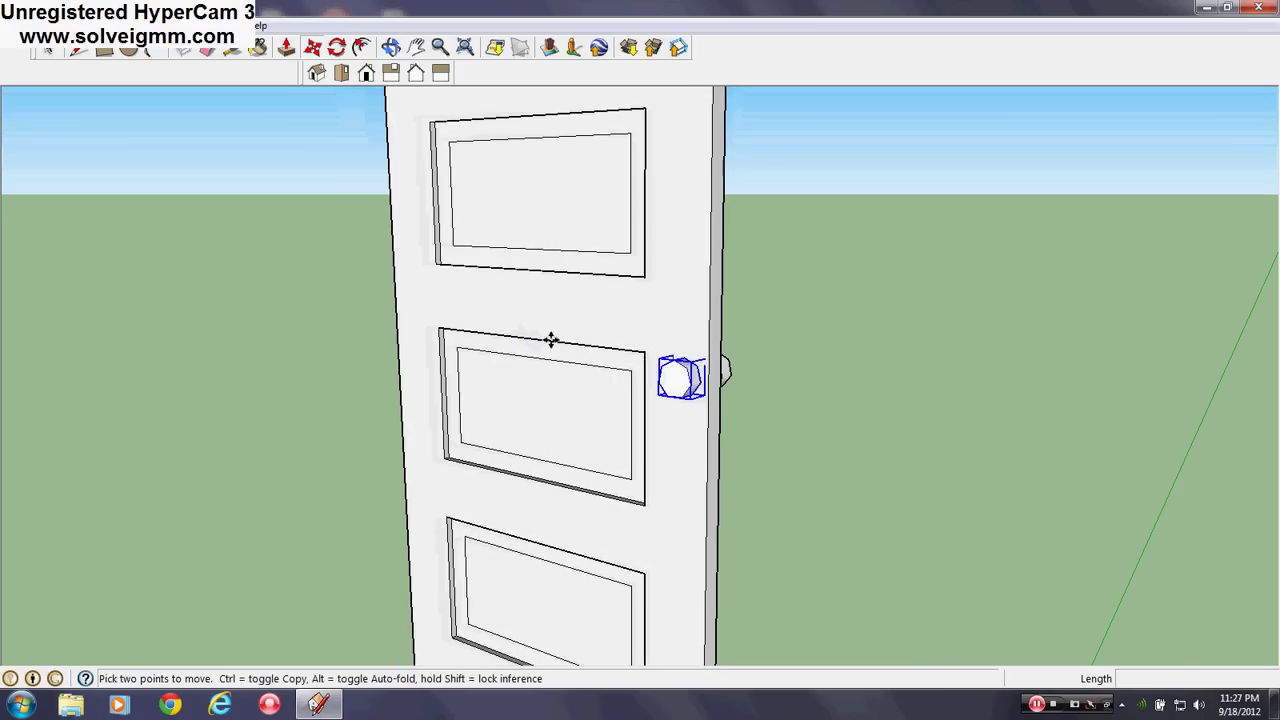
click(676, 377)
text(6)
key(Return)
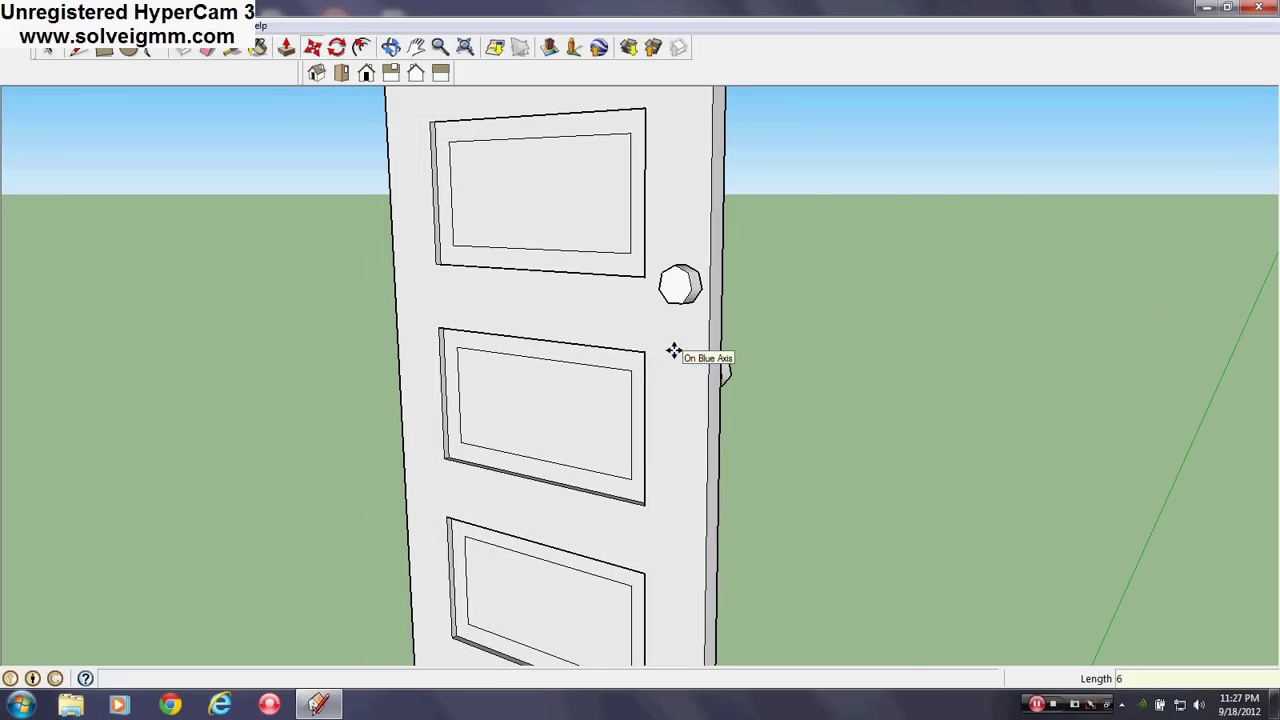
Step: Raise the doorknob on the door's opposite face by 6" to match the first knob
middle_drag(674, 352, 571, 343)
scroll(654, 418, down, 5)
scroll(651, 430, up, 4)
scroll(546, 449, up, 4)
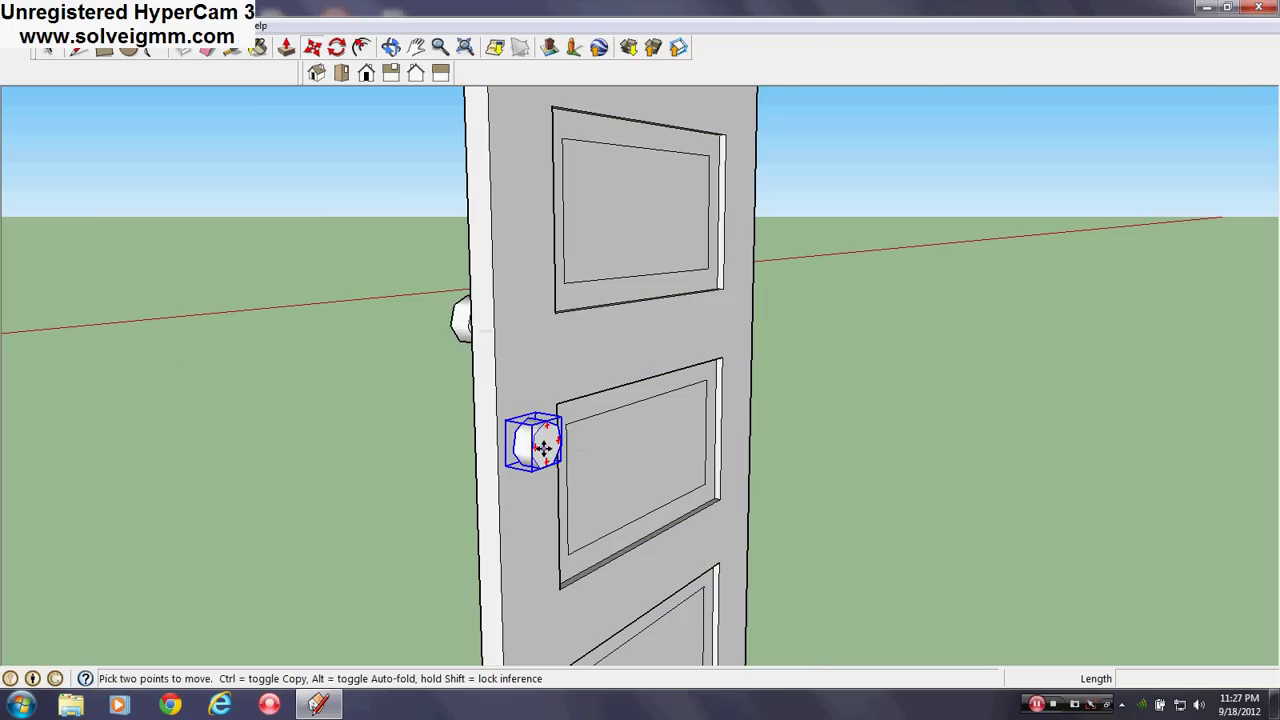
click(541, 449)
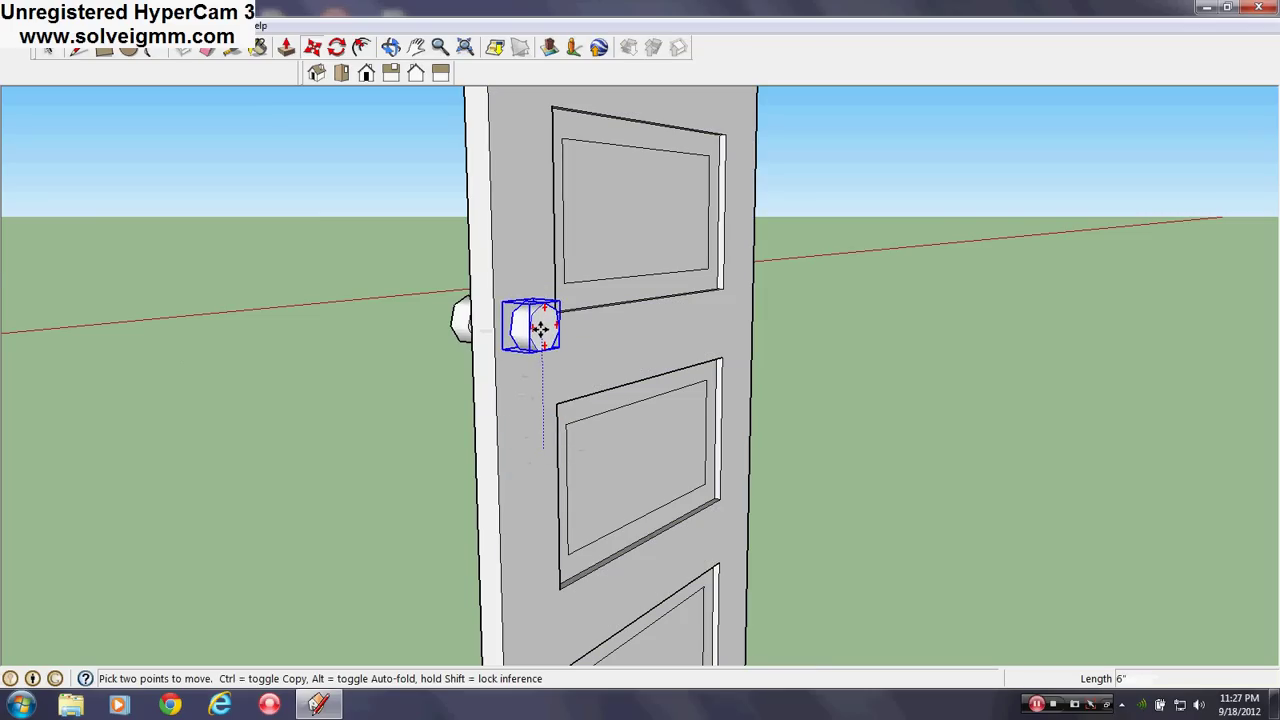
Step: Shift the doorknobs on both door faces 0.5" along the red axis, across the door's width
middle_drag(540, 328, 861, 416)
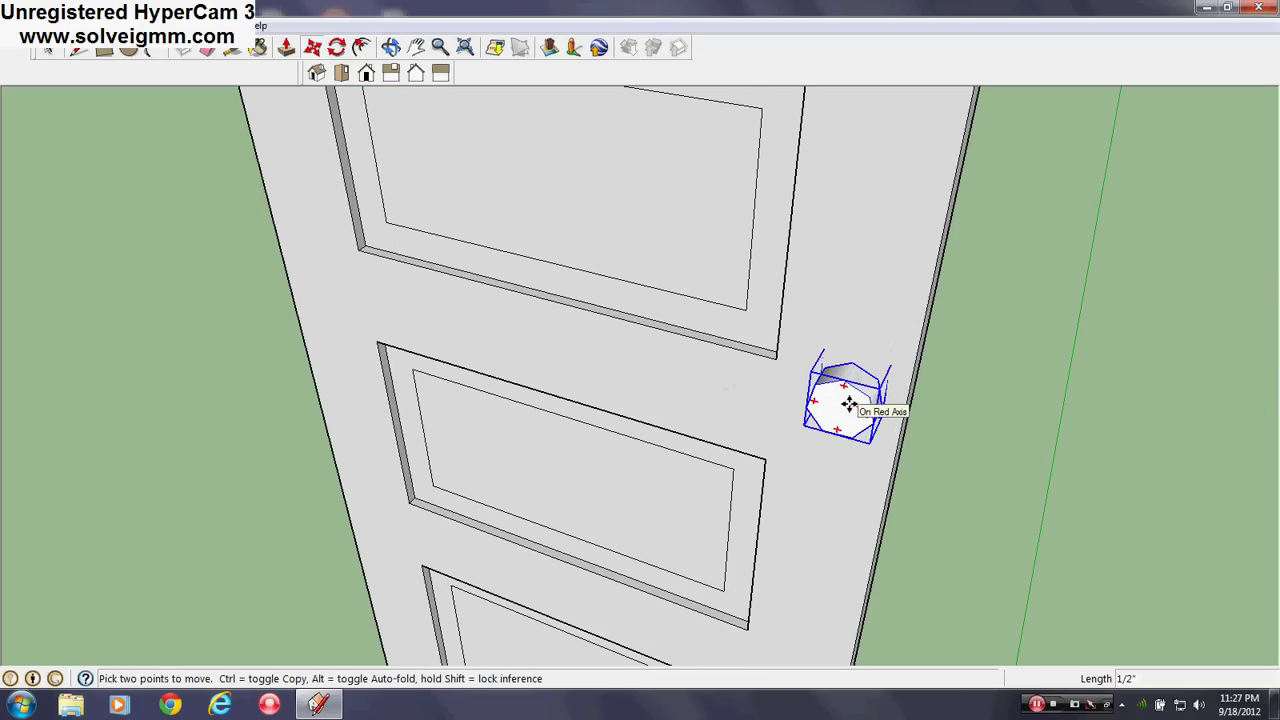
click(848, 403)
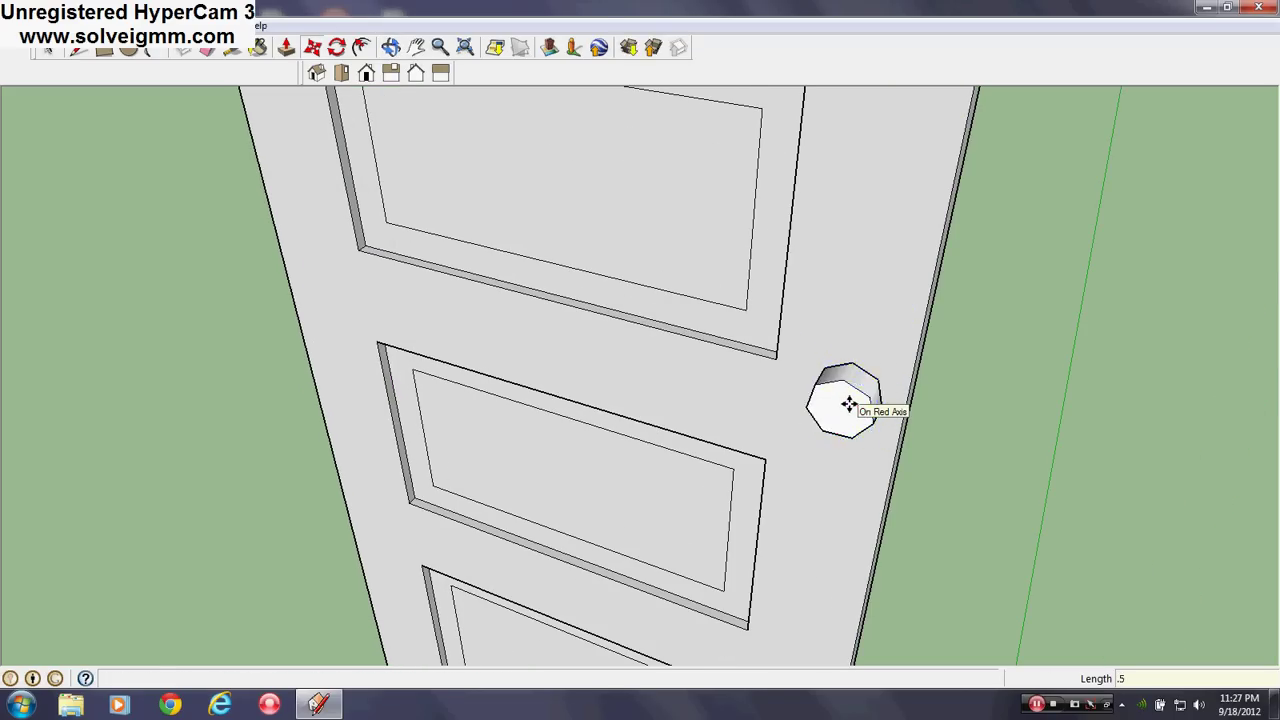
middle_drag(849, 406, 314, 343)
click(396, 343)
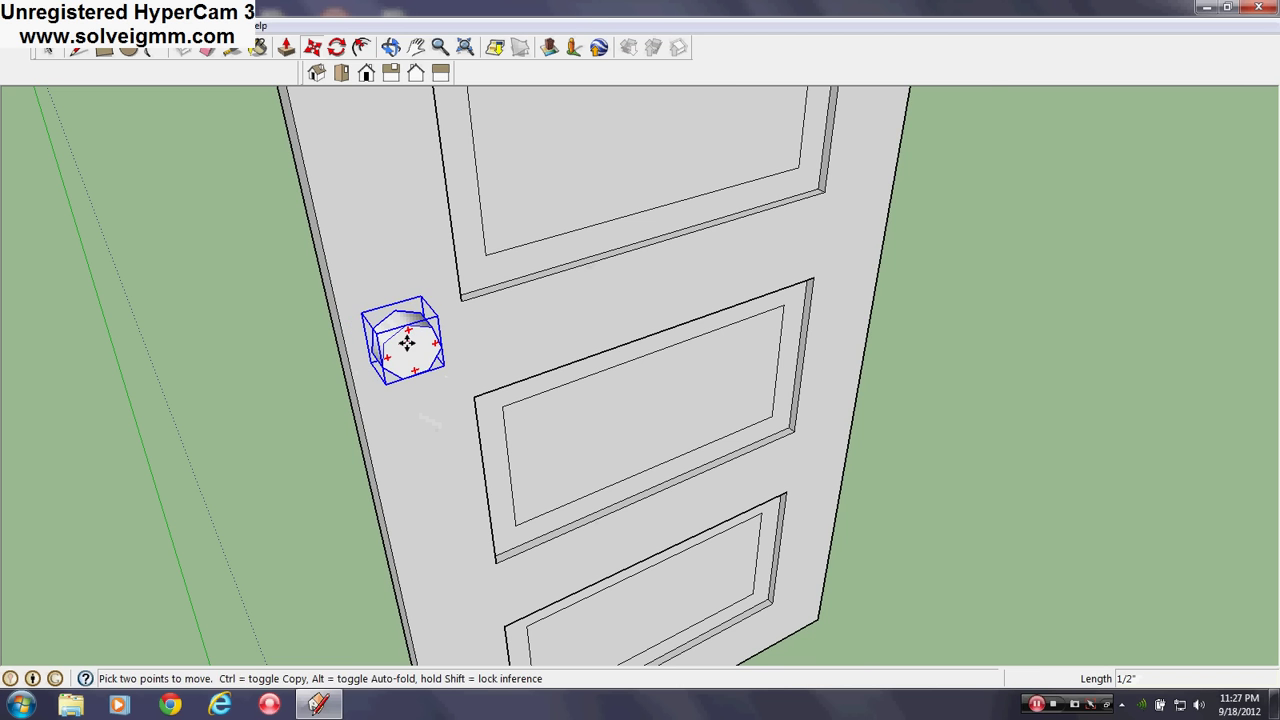
click(411, 341)
Step: Paint the doorknobs on both sides of the door with Color_008 from the Colors collection
middle_drag(365, 385, 800, 382)
scroll(651, 443, down, 4)
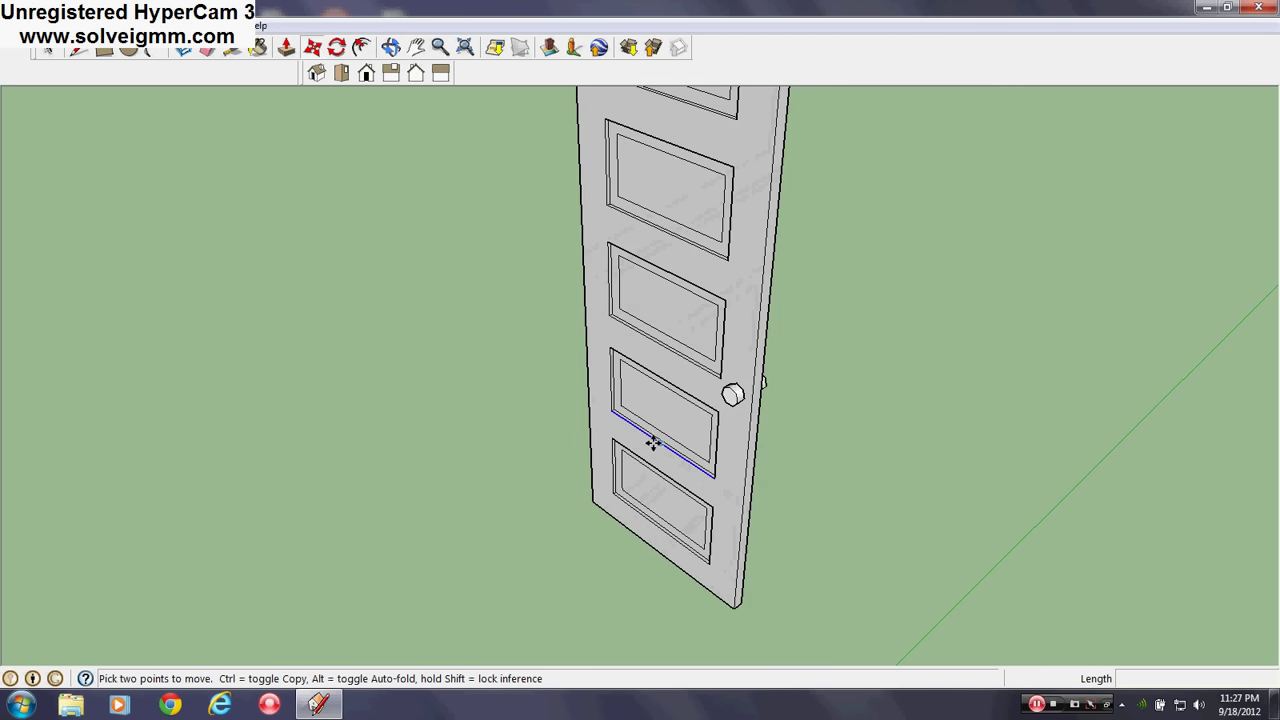
mouse_move(651, 443)
middle_down()
mouse_move(927, 380)
mouse_move(609, 423)
mouse_move(734, 369)
mouse_move(663, 409)
mouse_move(443, 434)
middle_up()
scroll(729, 389, up, 3)
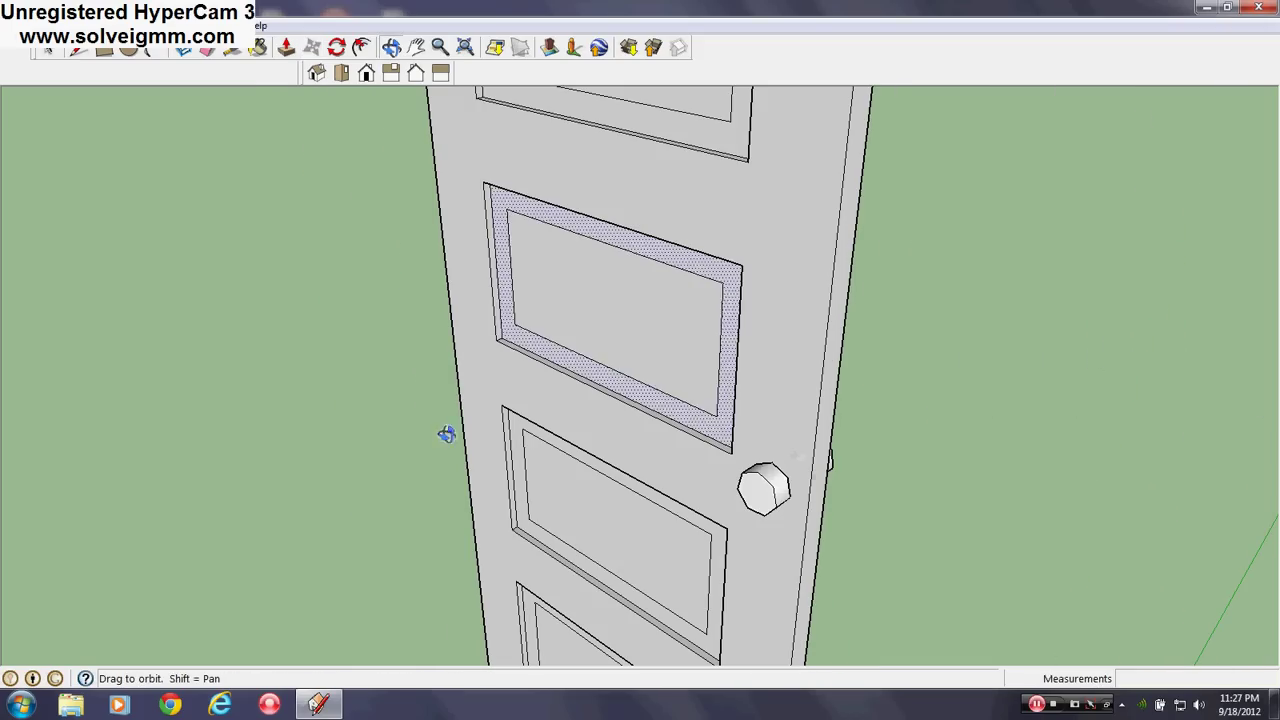
click(258, 47)
click(189, 374)
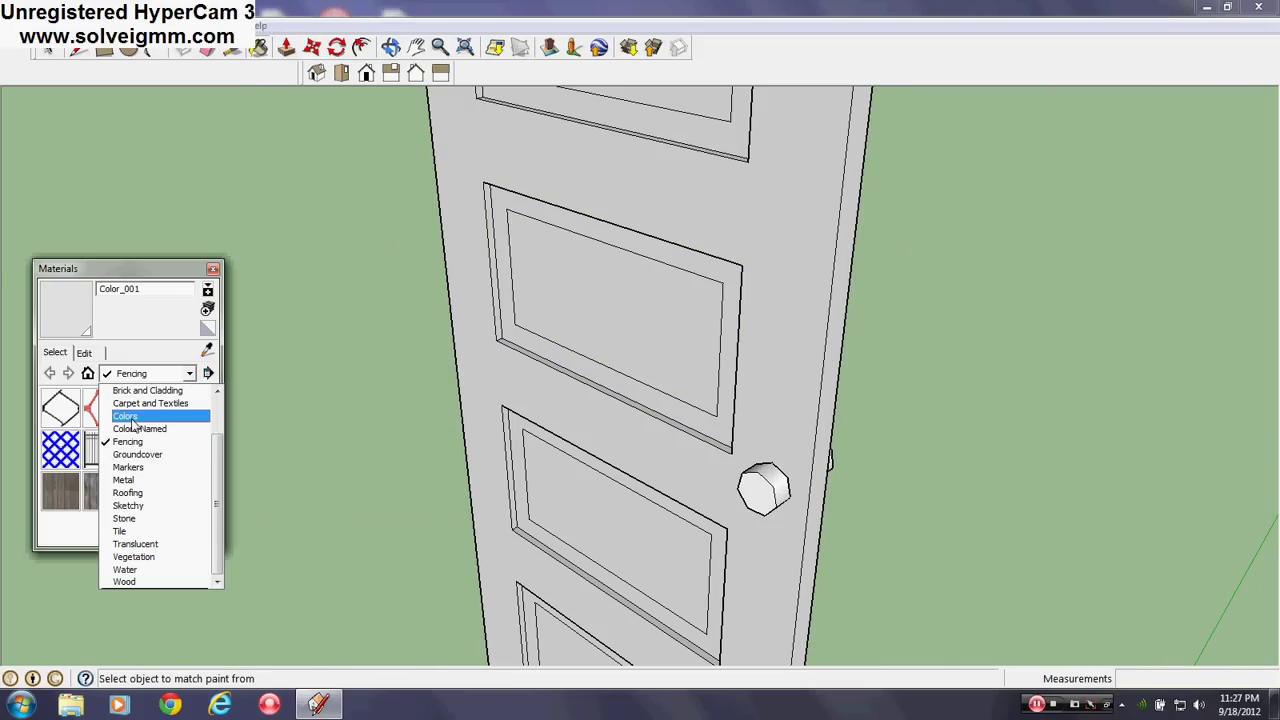
click(140, 412)
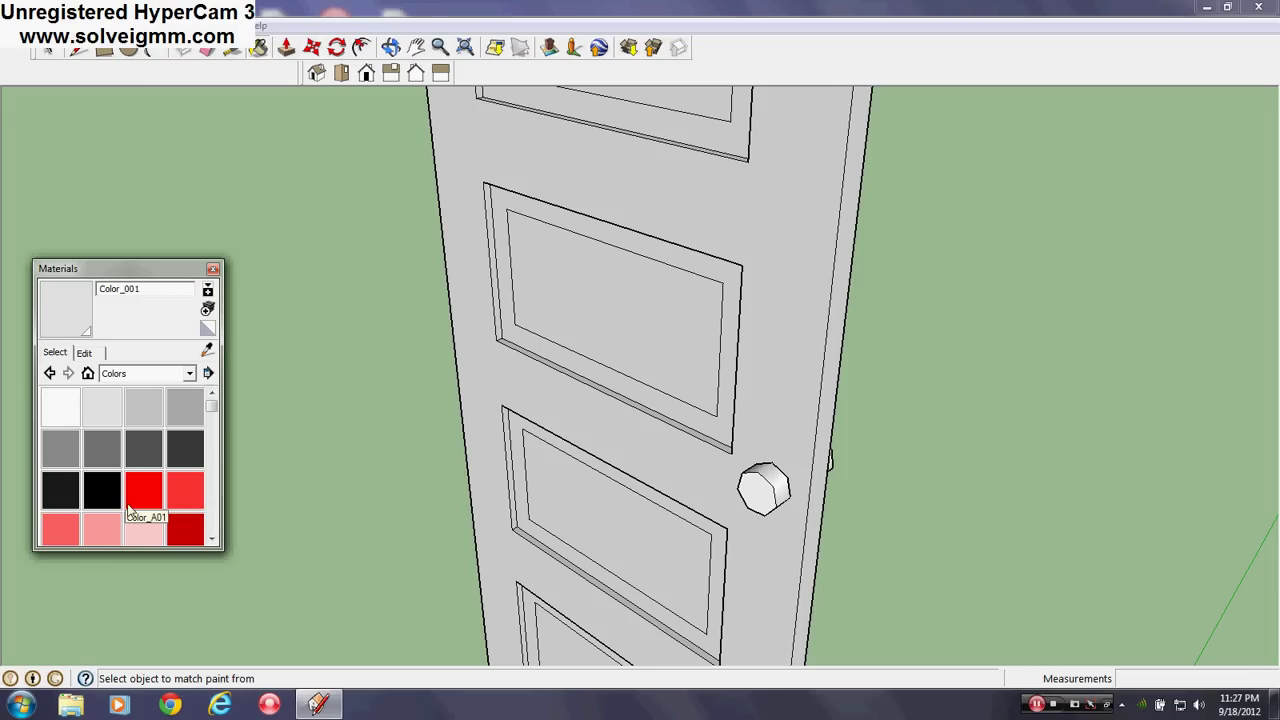
click(57, 498)
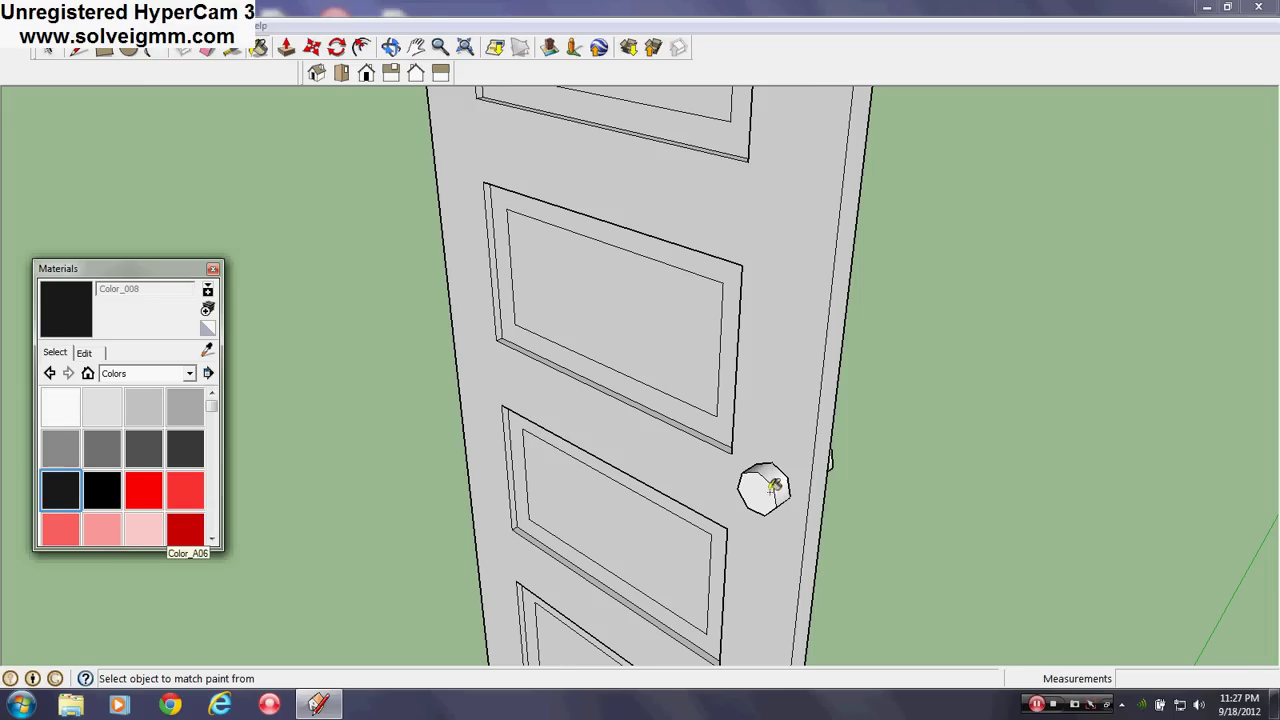
mouse_move(769, 491)
middle_down()
mouse_move(298, 505)
mouse_move(258, 492)
middle_up()
scroll(716, 491, up, 2)
click(744, 487)
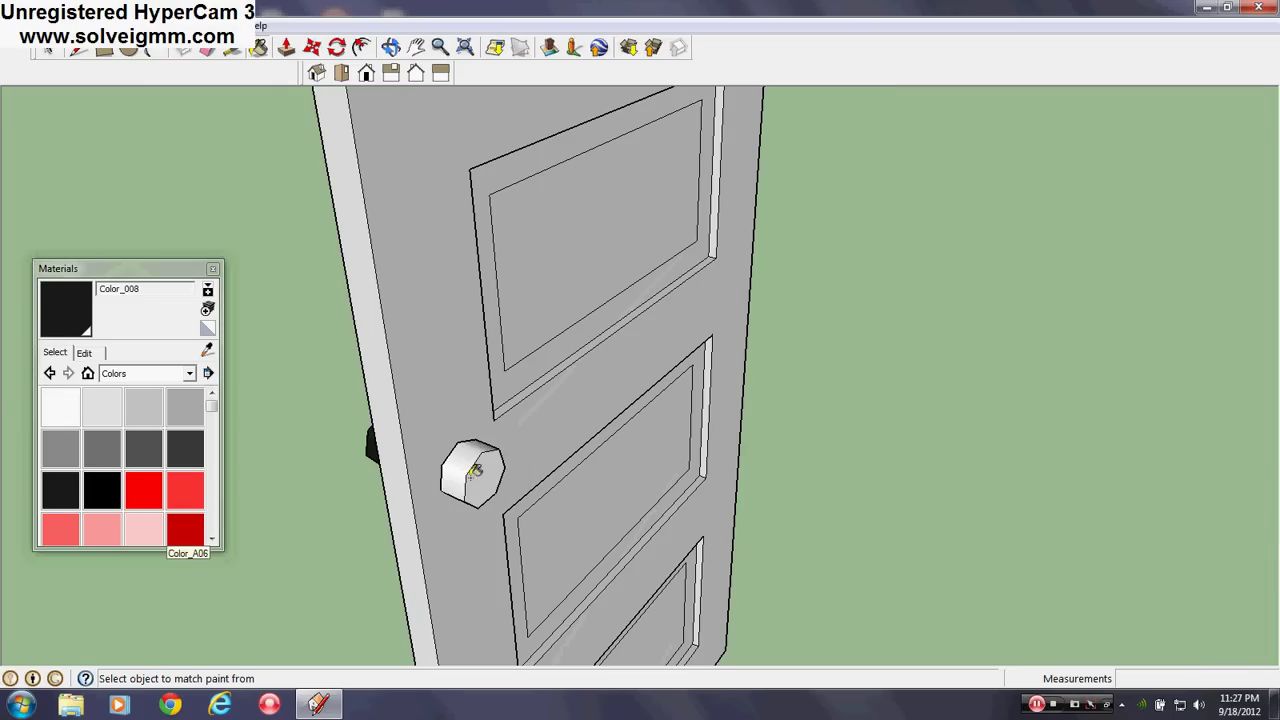
click(478, 473)
Step: Turn the complete five-panel door, including its doorknobs, into a component
middle_drag(405, 361, 1219, 393)
scroll(563, 434, down, 4)
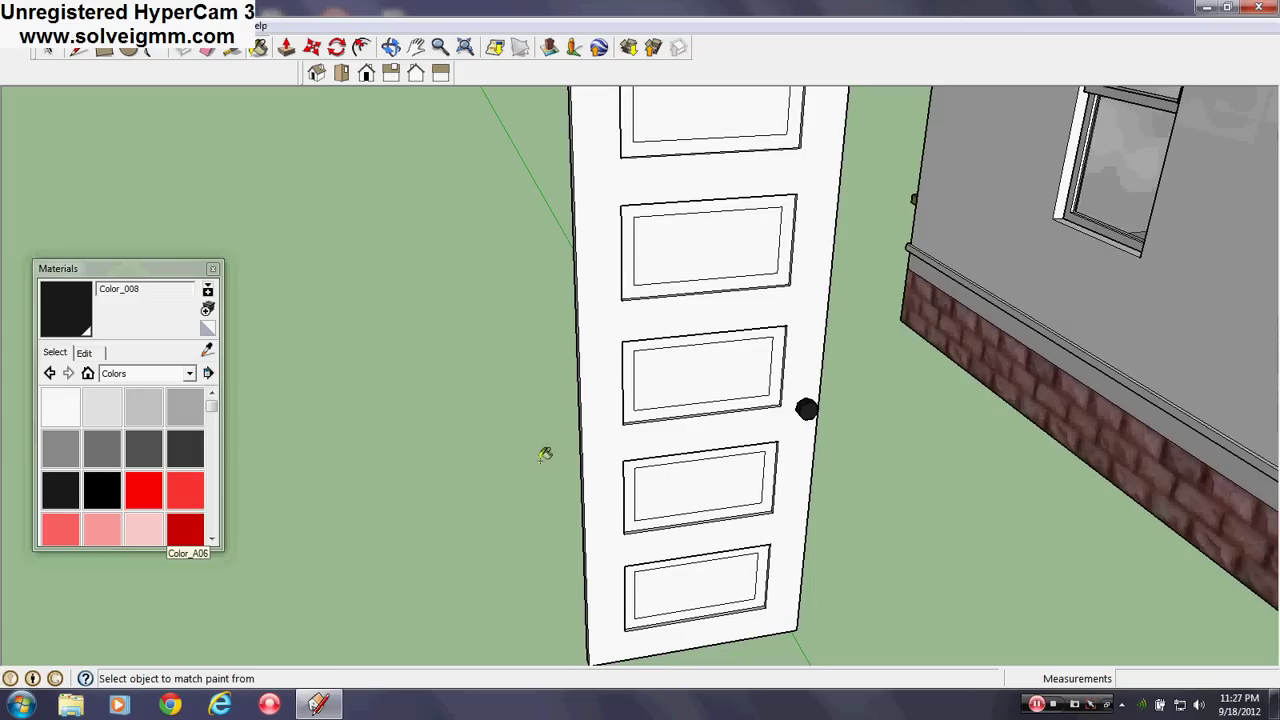
scroll(686, 366, down, 2)
middle_drag(686, 366, 620, 442)
scroll(653, 446, up, 3)
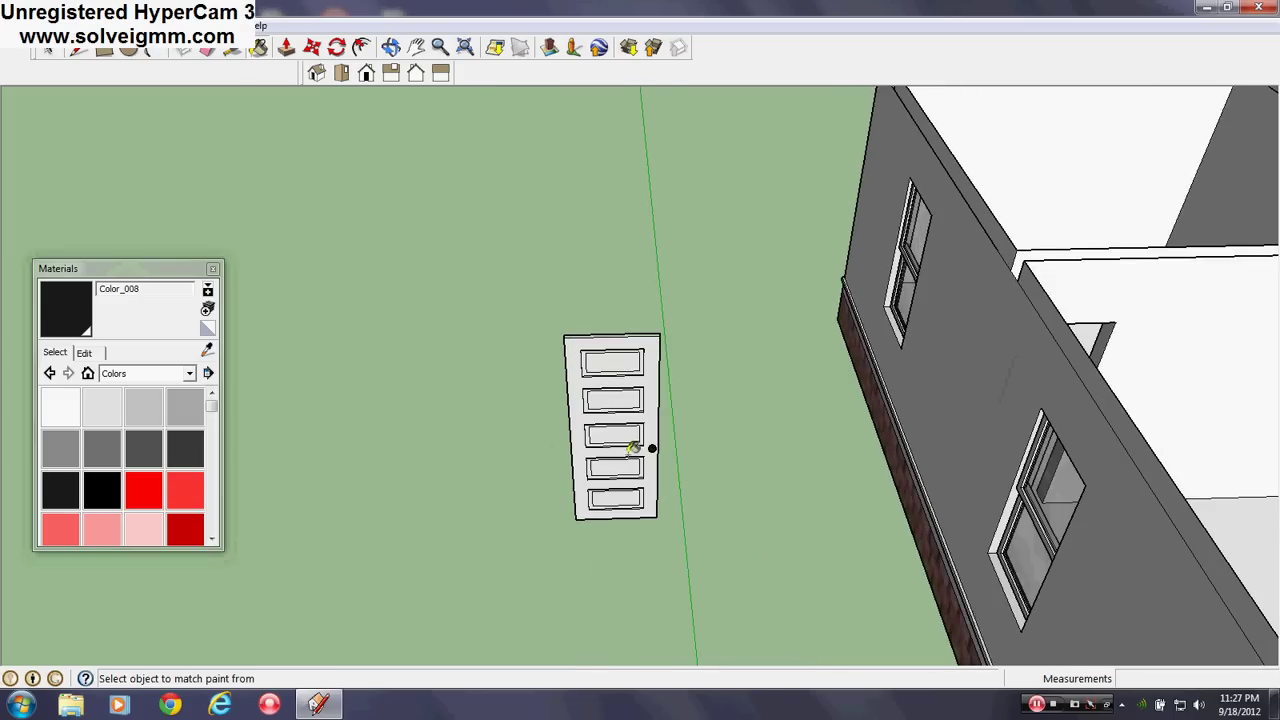
scroll(636, 449, down, 3)
scroll(846, 400, up, 3)
middle_drag(846, 400, 364, 447)
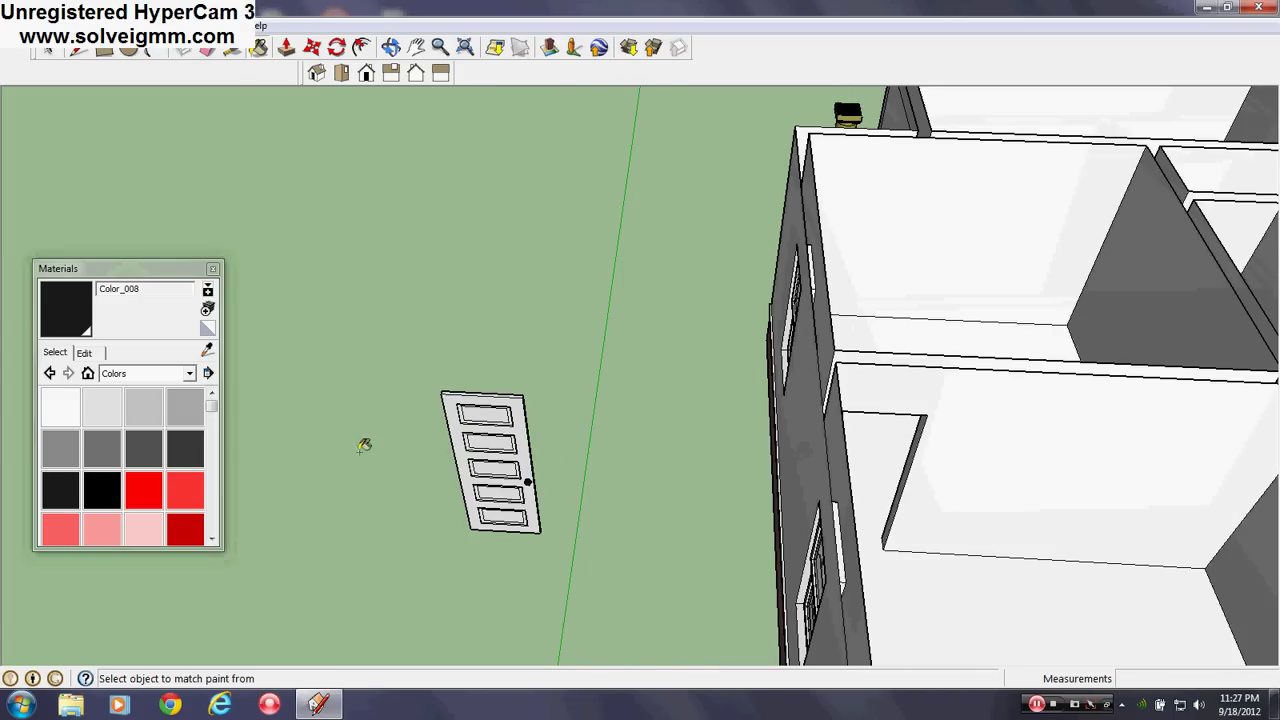
click(212, 269)
click(45, 52)
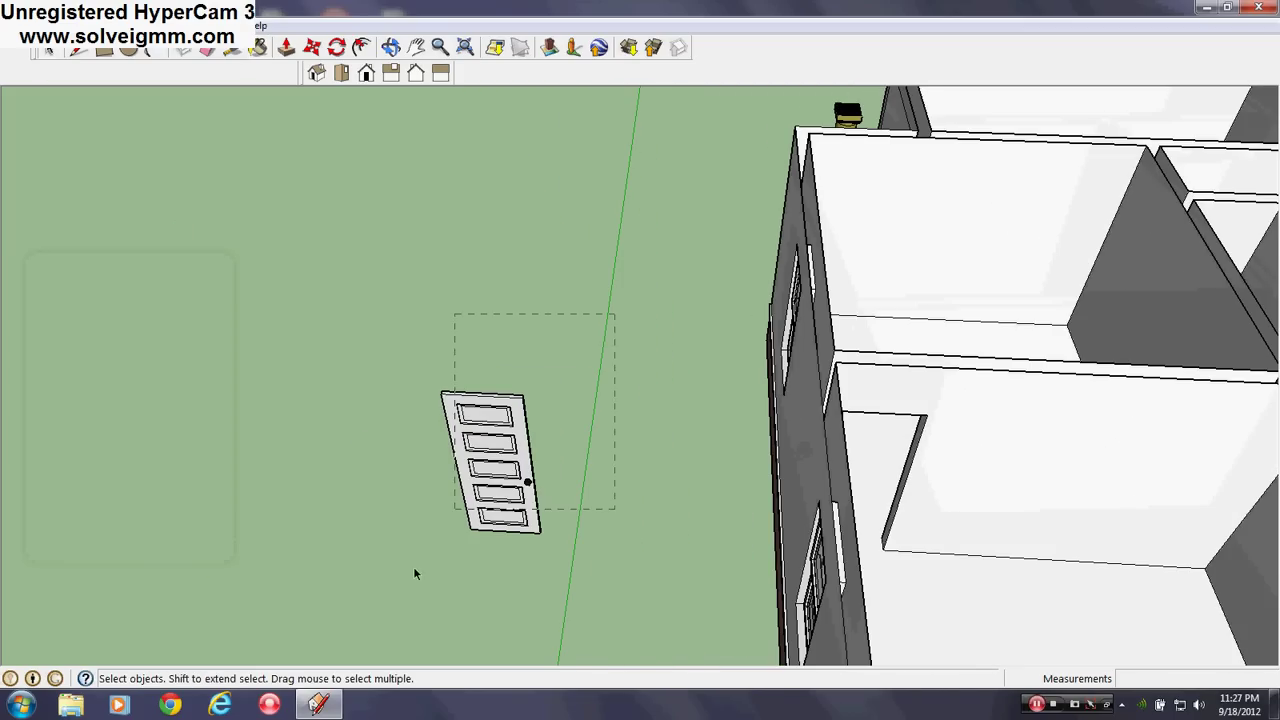
drag(415, 573, 396, 591)
right_click(493, 122)
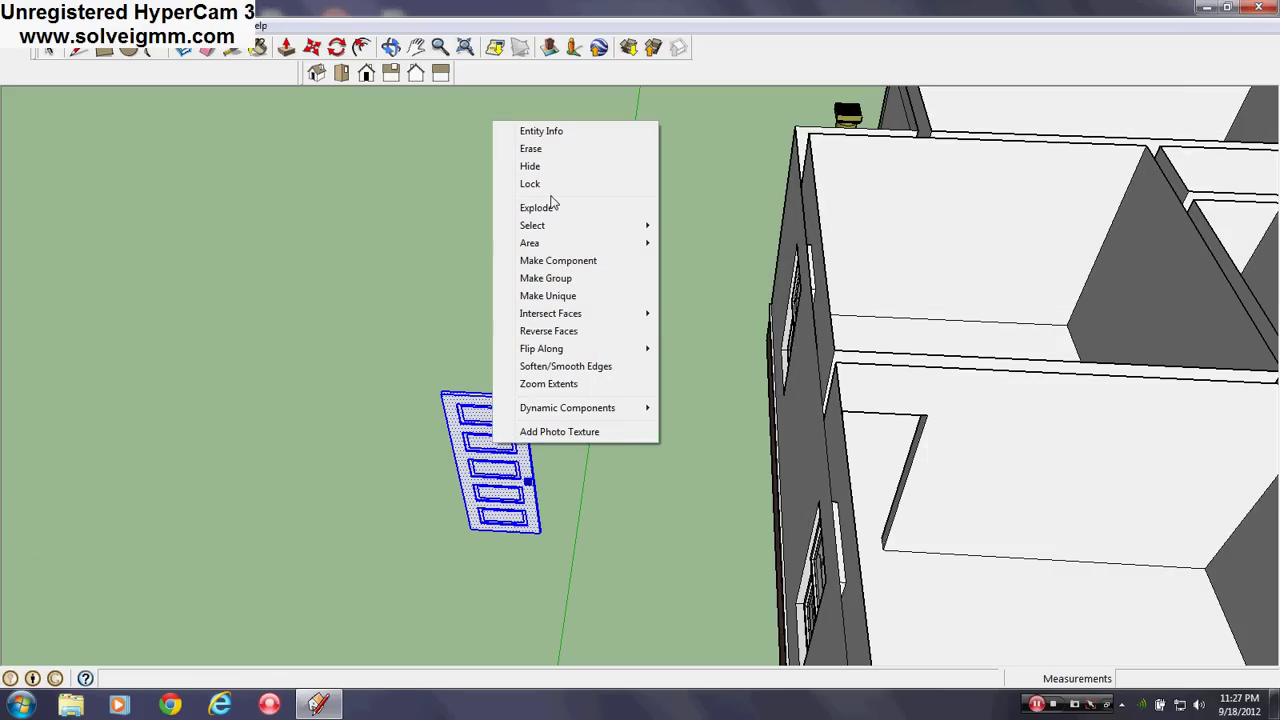
click(557, 260)
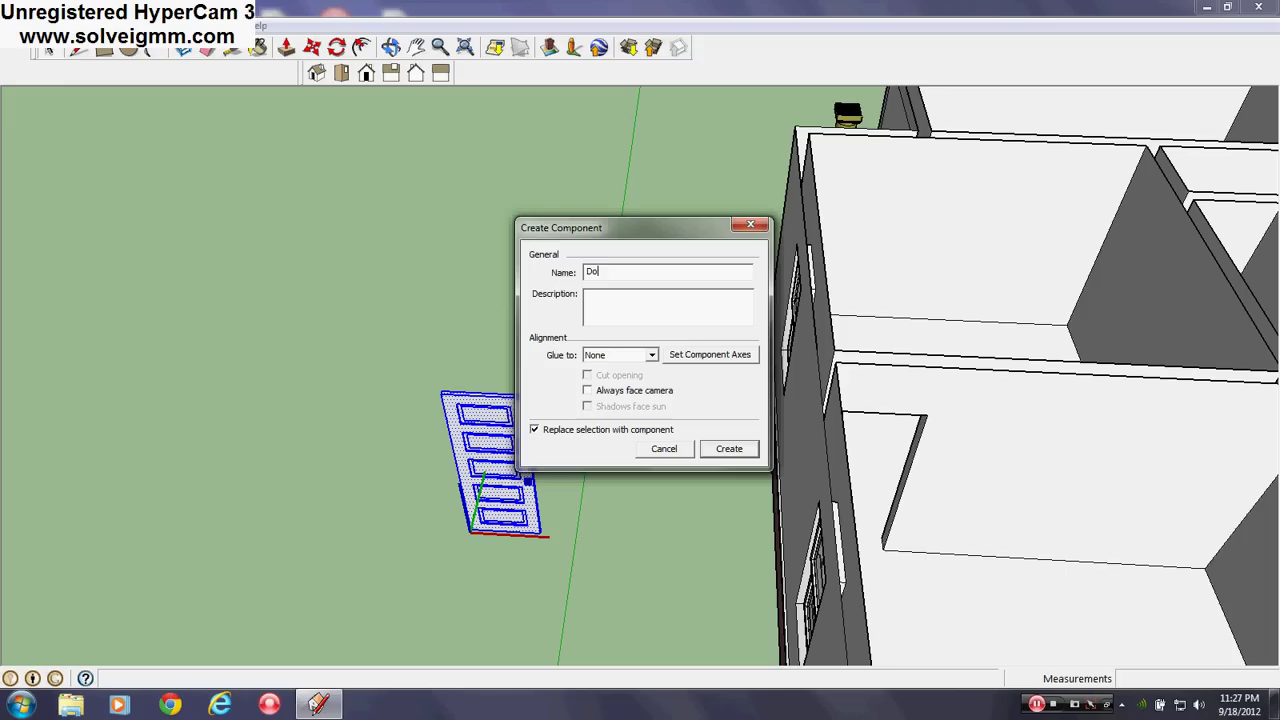
click(728, 449)
Step: Move the door component by the midpoint of its top side edge into the interior doorway beside the room's outer wall
scroll(489, 420, up, 5)
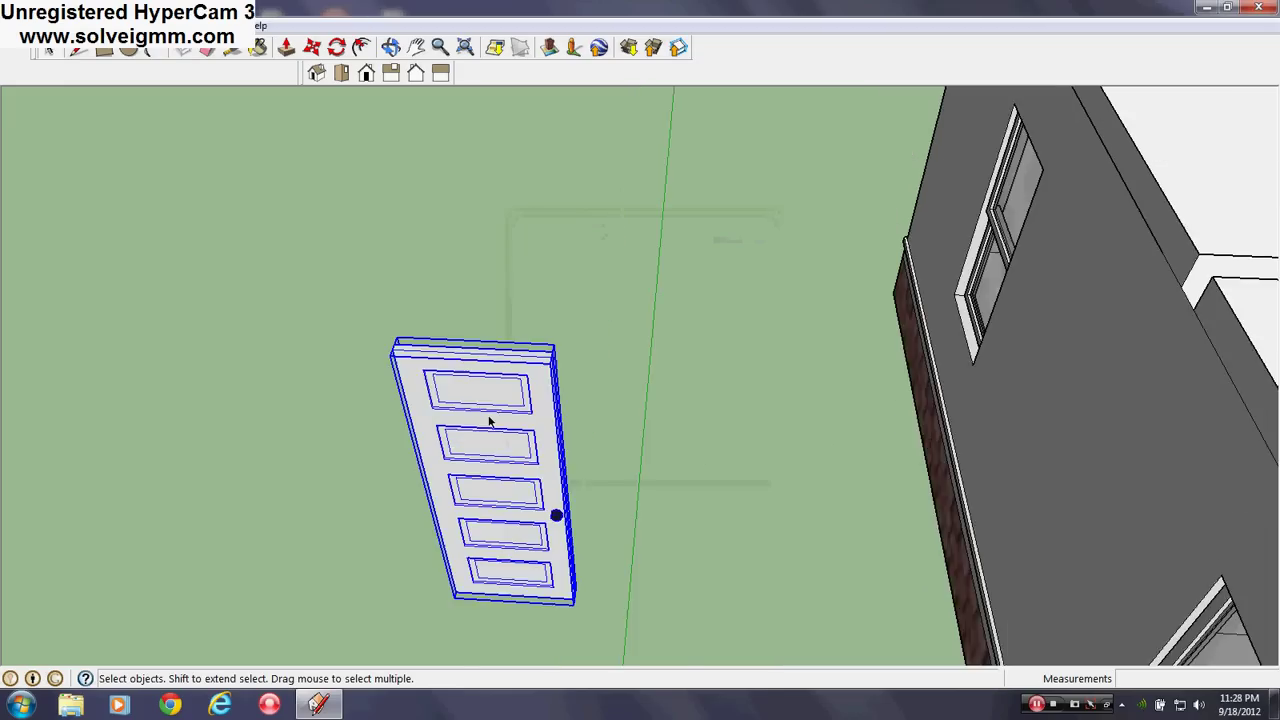
middle_drag(478, 393, 858, 382)
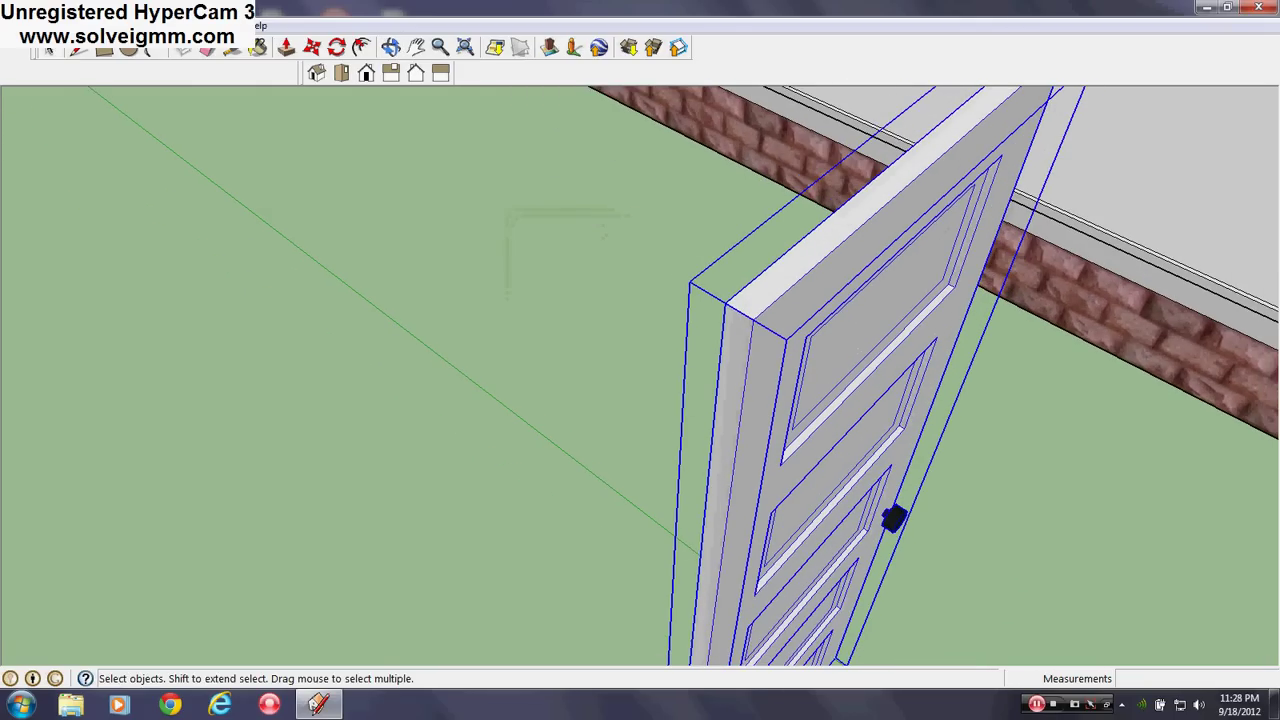
click(313, 49)
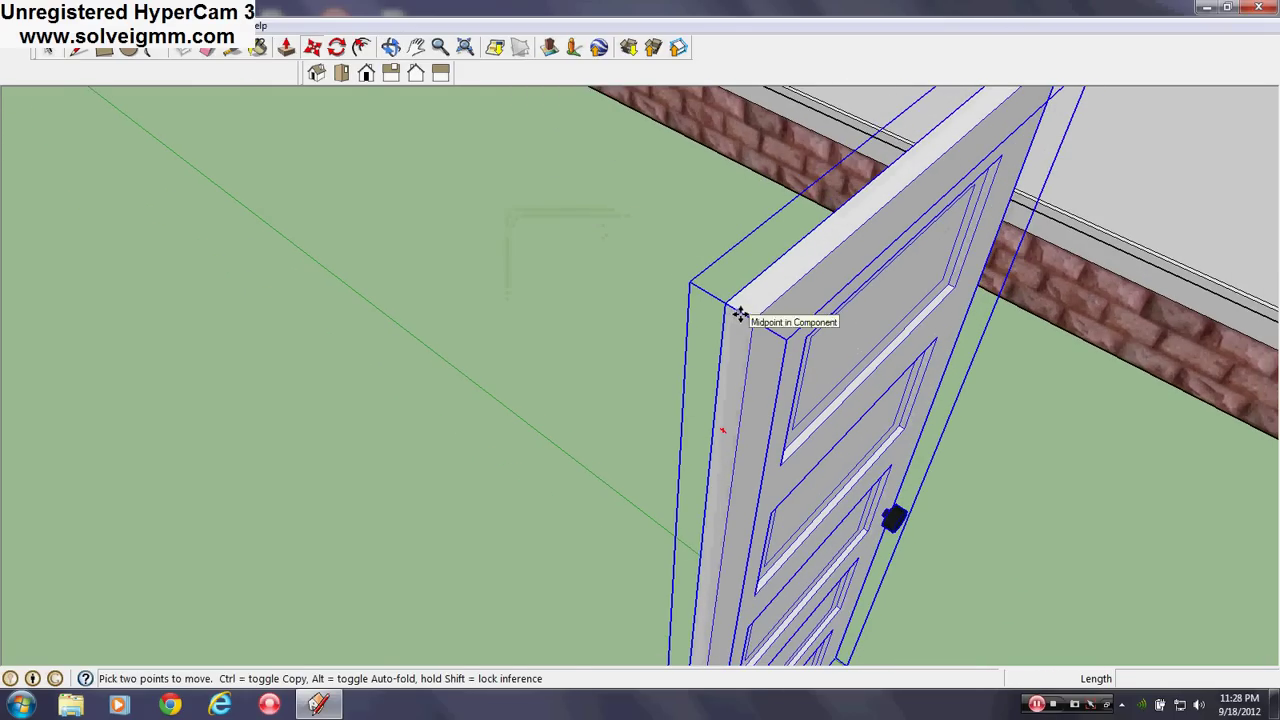
click(740, 314)
scroll(114, 535, down, 5)
middle_drag(114, 531, 337, 351)
scroll(580, 205, up, 5)
middle_drag(500, 225, 543, 423)
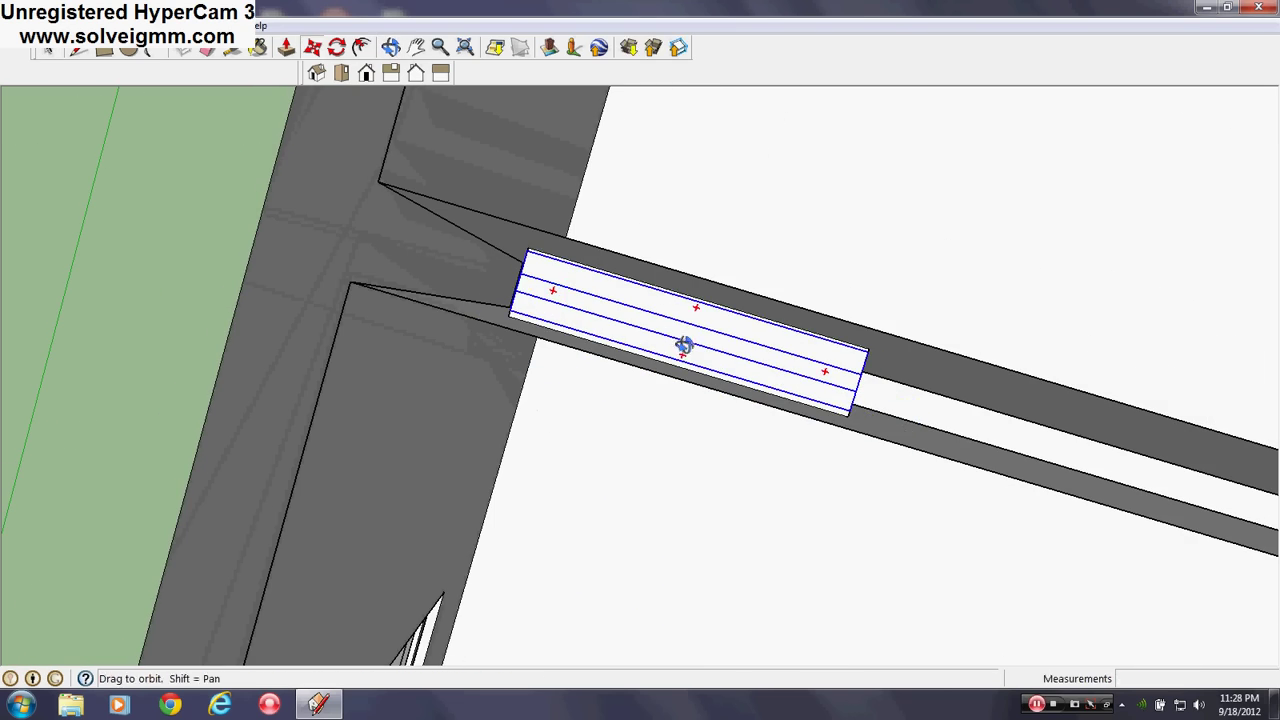
middle_drag(683, 345, 688, 416)
scroll(691, 417, down, 2)
scroll(731, 420, up, 3)
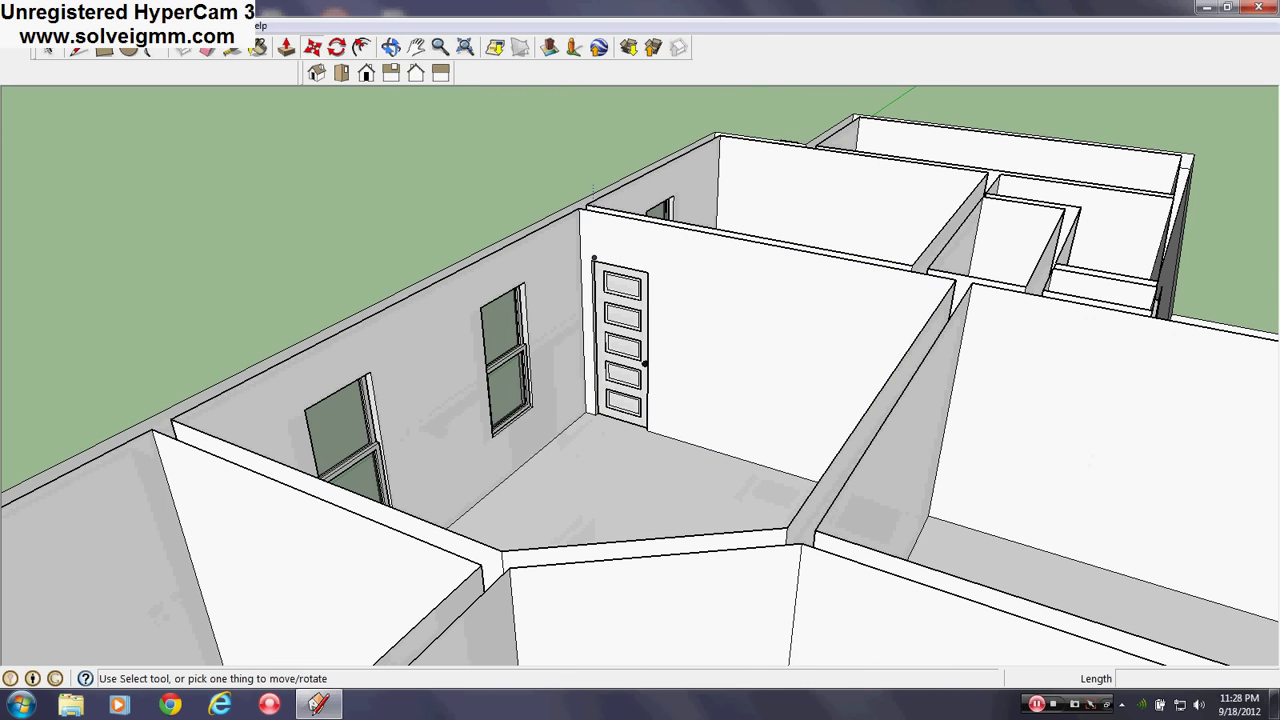
Step: Examine how the door sits in its doorway from inside the room
click(79, 50)
scroll(622, 362, up, 2)
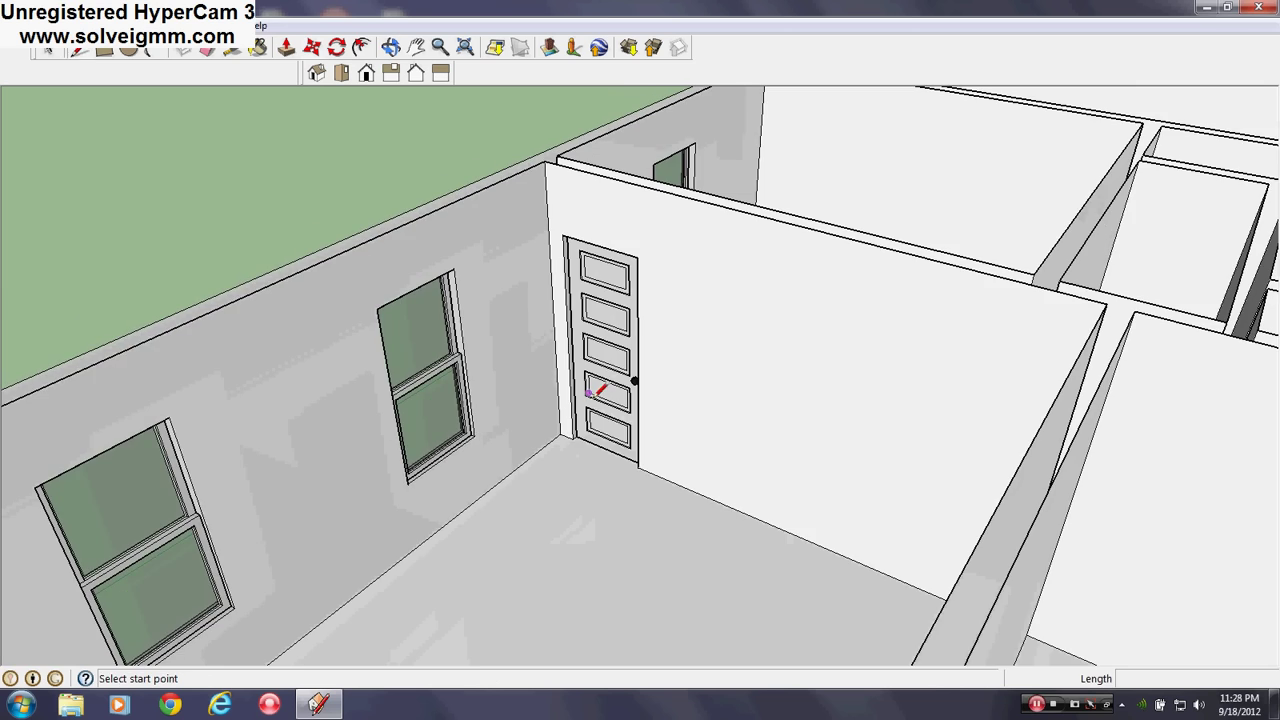
scroll(622, 316, up, 2)
scroll(677, 329, down, 1)
middle_drag(678, 329, 695, 331)
scroll(620, 240, up, 1)
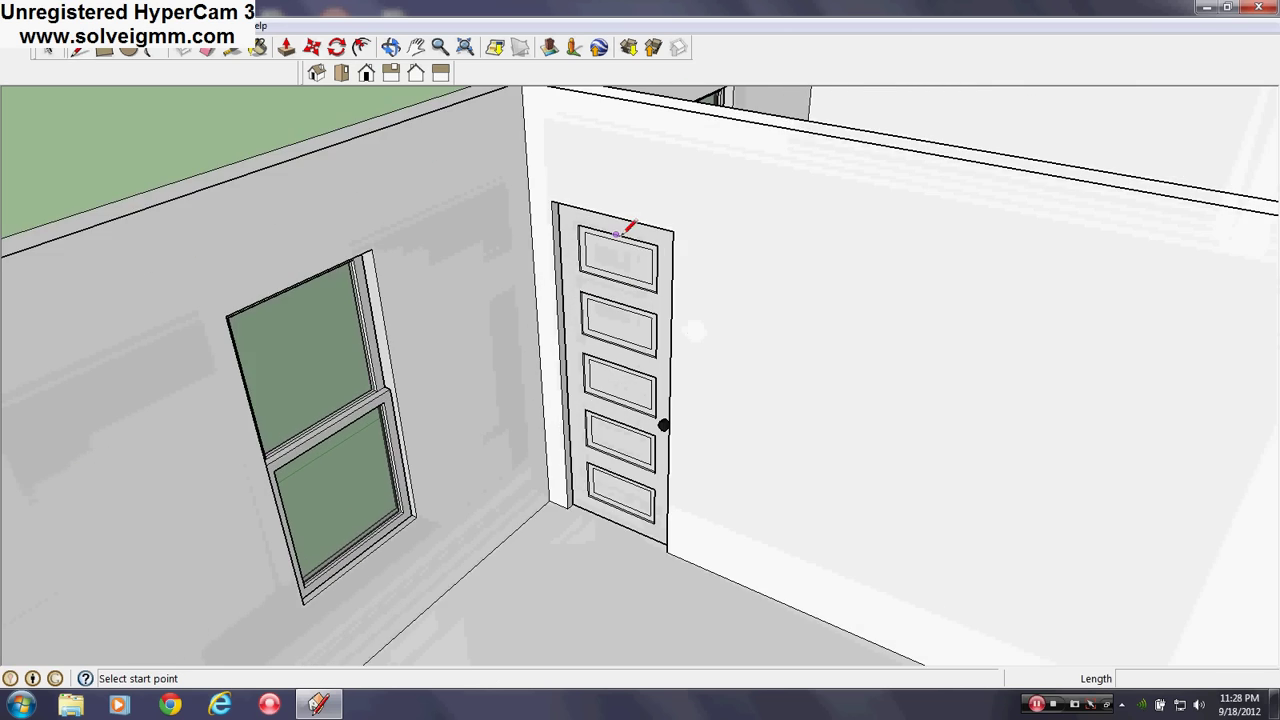
scroll(618, 236, down, 1)
middle_drag(617, 194, 620, 194)
scroll(616, 174, up, 1)
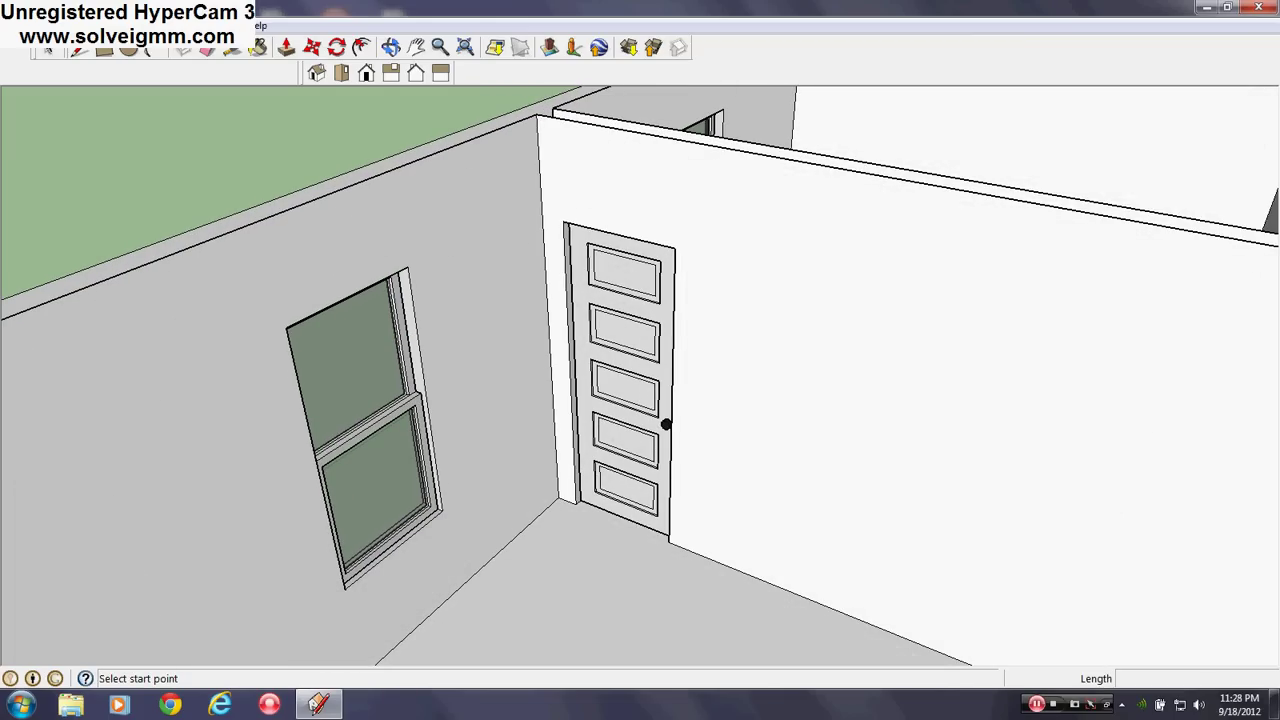
Step: Turn off the display of profile edges
click(38, 26)
mouse_move(66, 26)
mouse_move(137, 223)
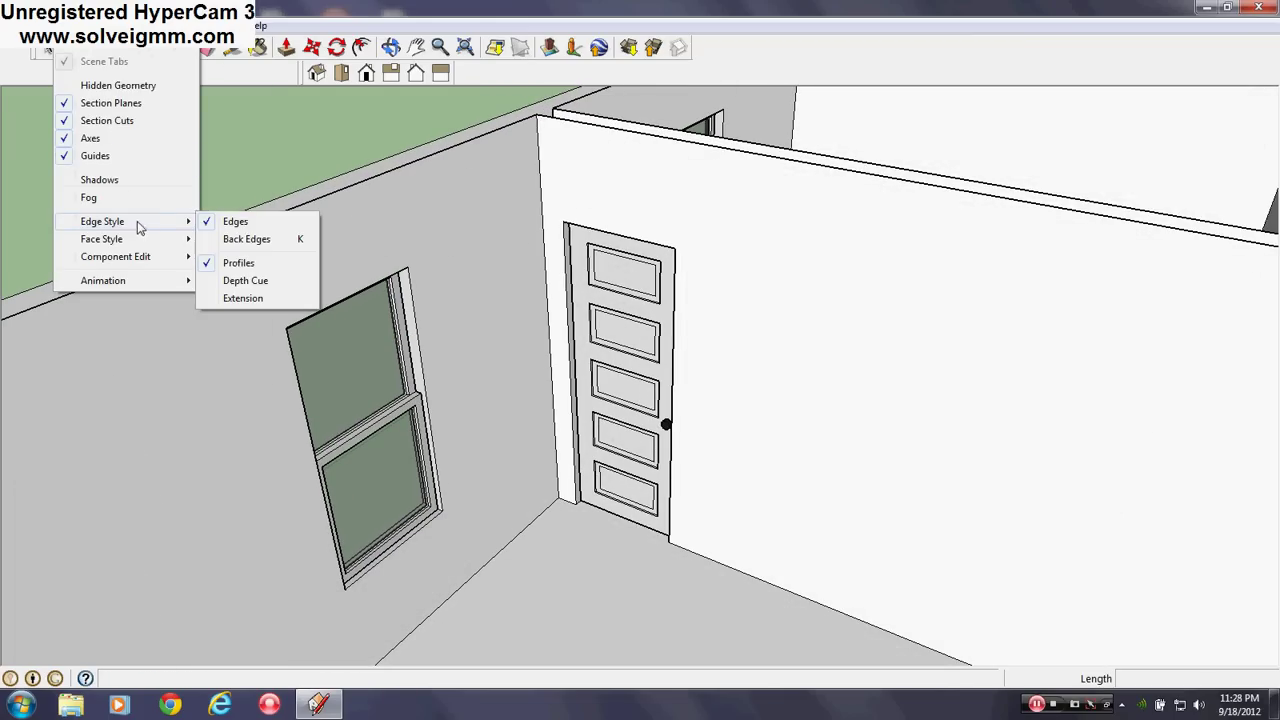
click(240, 264)
Step: Examine the house's rooms, windows and new door without profile edges
middle_drag(857, 409, 691, 399)
scroll(727, 384, down, 5)
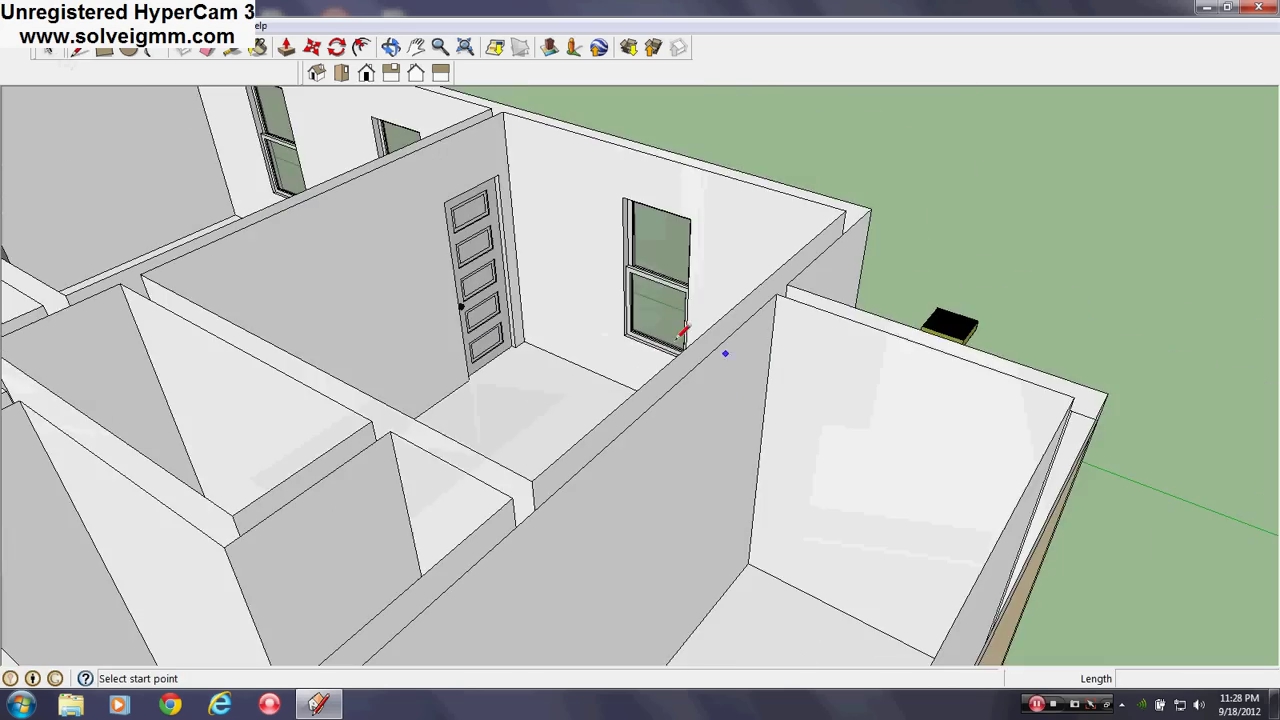
mouse_move(723, 354)
middle_down()
mouse_move(491, 249)
mouse_move(268, 265)
middle_up()
scroll(268, 265, down, 5)
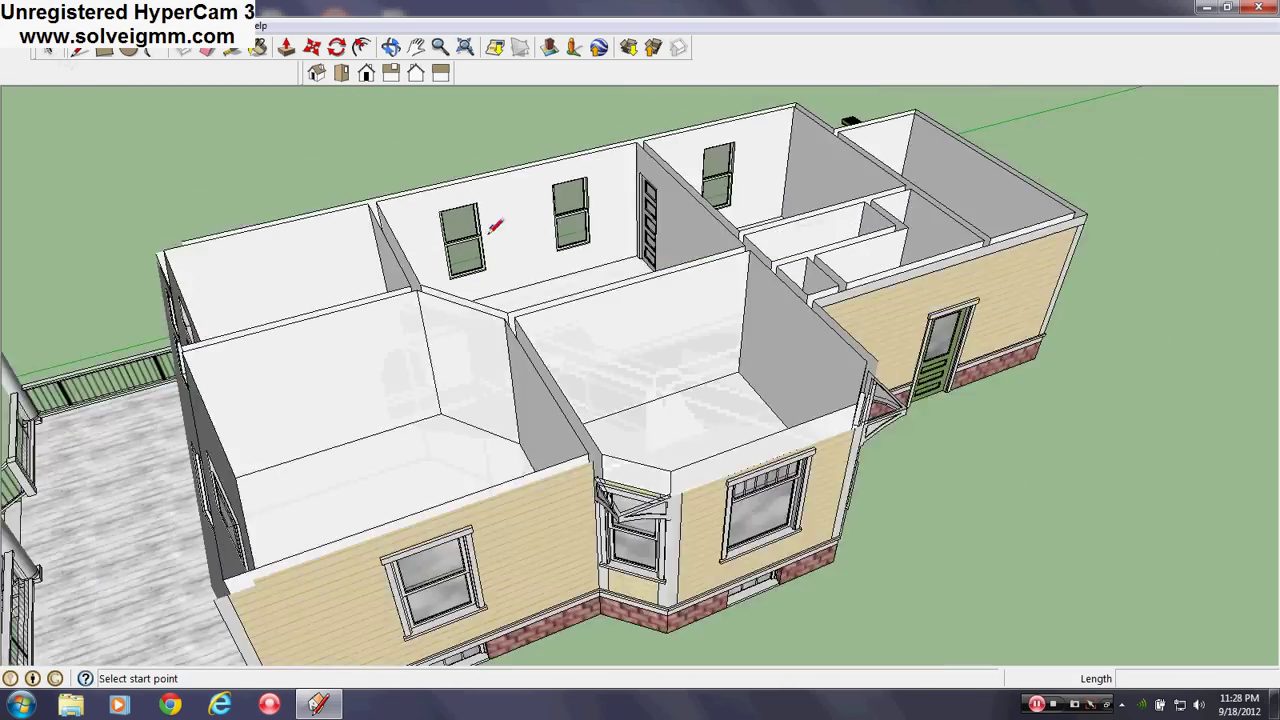
middle_drag(486, 217, 657, 109)
scroll(249, 480, up, 2)
mouse_move(249, 480)
middle_down()
mouse_move(388, 478)
mouse_move(566, 571)
middle_up()
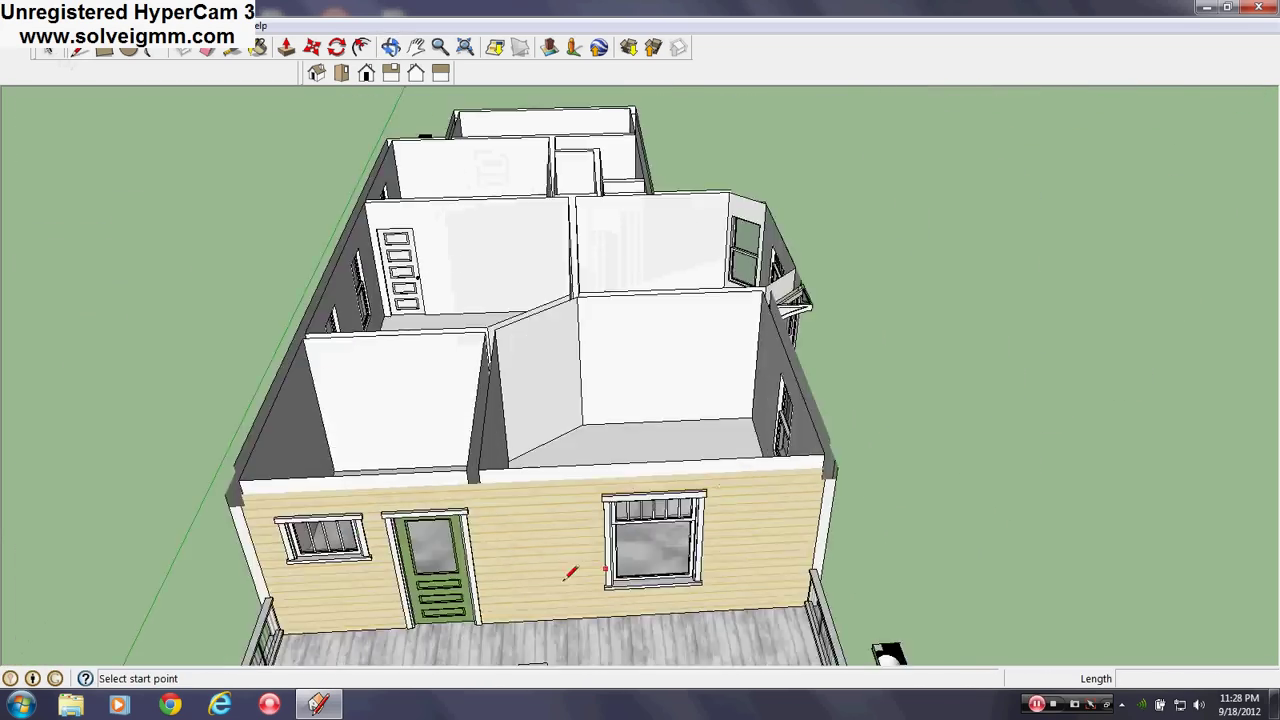
scroll(371, 266, up, 3)
middle_drag(371, 266, 337, 386)
scroll(314, 357, up, 2)
scroll(303, 370, up, 2)
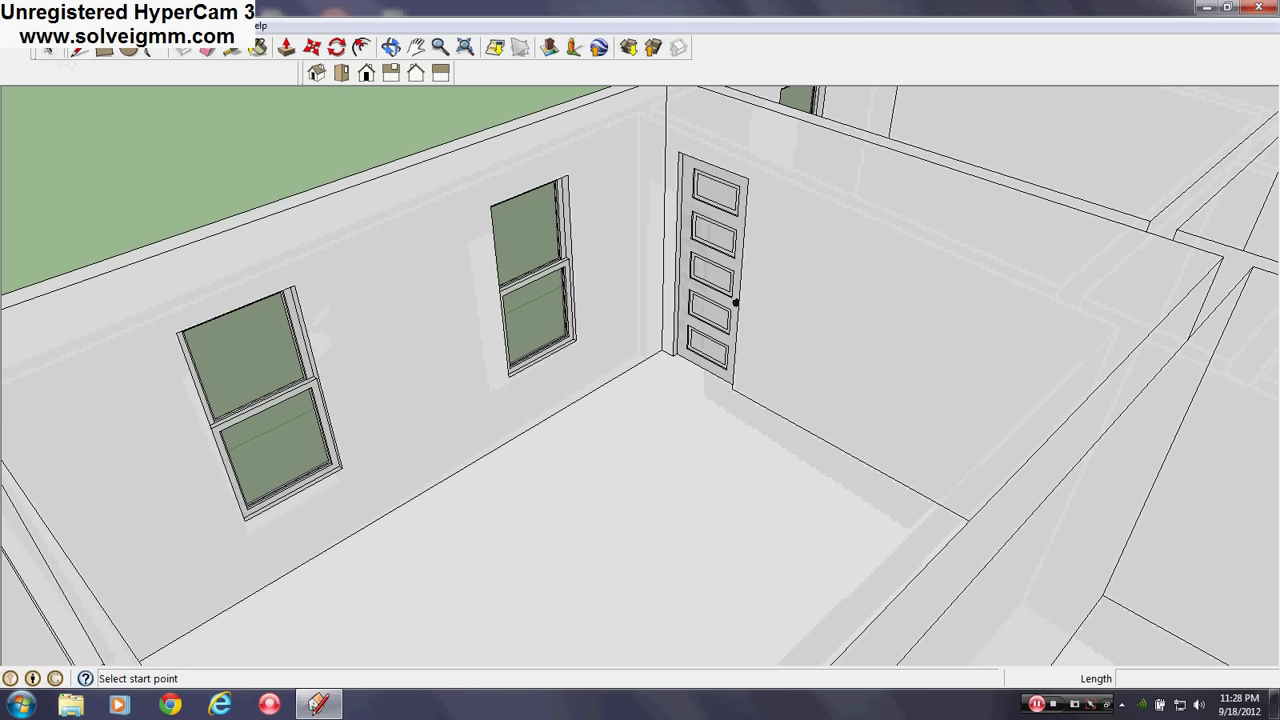
Step: Turn the display of profile edges back on
click(68, 25)
mouse_move(120, 224)
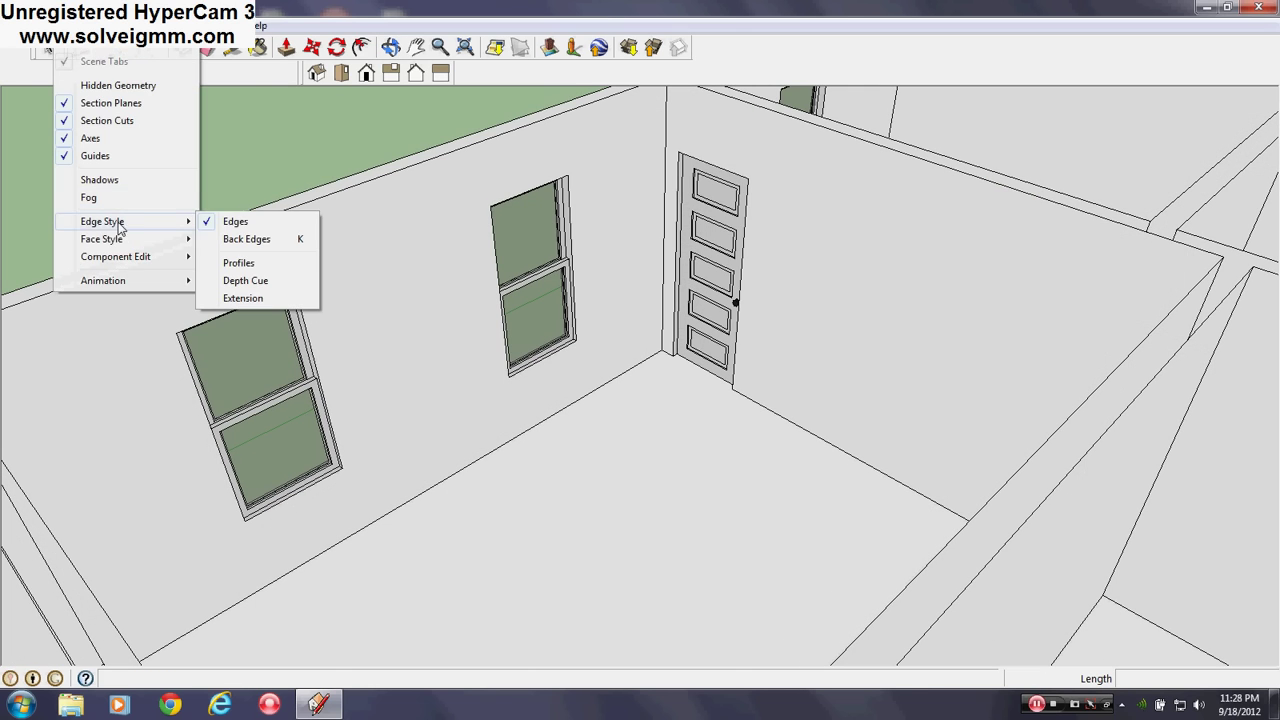
click(239, 264)
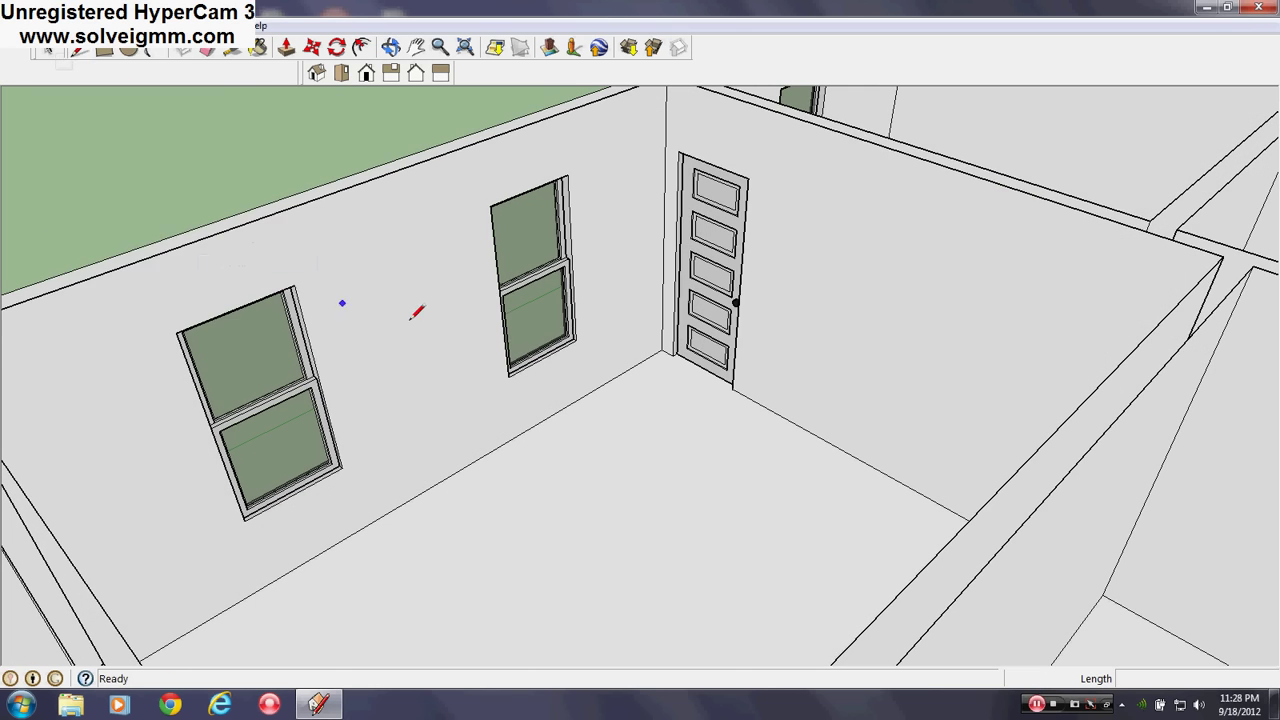
Step: Examine the room with the new door and two windows from several angles
mouse_move(414, 306)
middle_down()
mouse_move(491, 323)
mouse_move(417, 323)
middle_up()
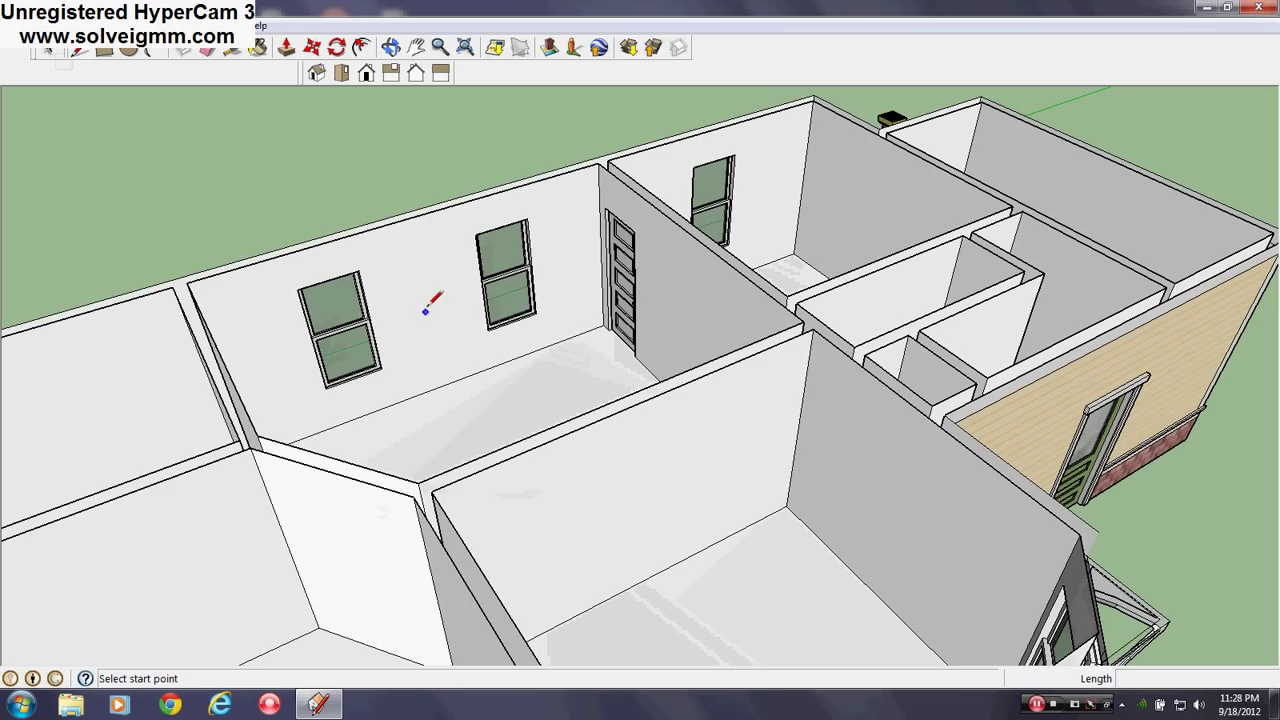
scroll(608, 310, up, 4)
scroll(617, 369, down, 5)
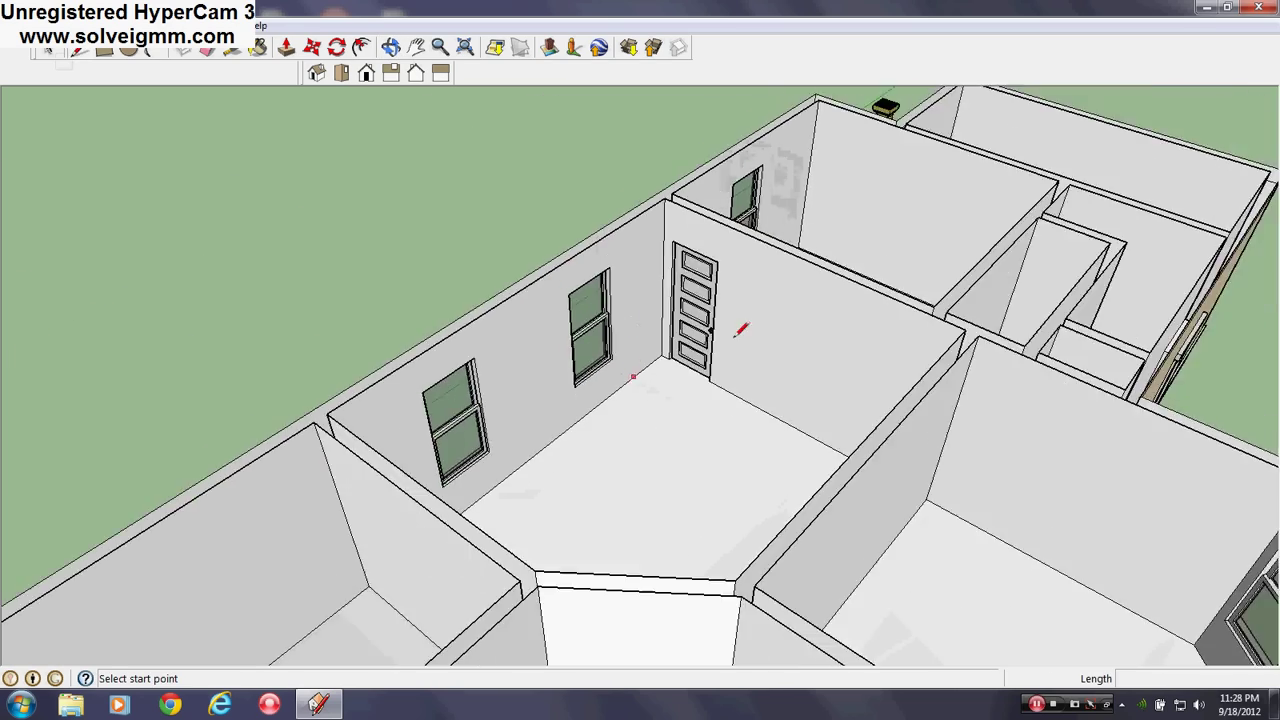
middle_drag(617, 369, 318, 417)
scroll(686, 443, down, 3)
scroll(526, 334, up, 3)
mouse_move(526, 334)
middle_down()
mouse_move(729, 397)
mouse_move(533, 404)
middle_up()
scroll(577, 300, down, 4)
mouse_move(1143, 371)
middle_down()
mouse_move(803, 426)
mouse_move(685, 418)
middle_up()
scroll(685, 418, down, 2)
scroll(680, 371, up, 3)
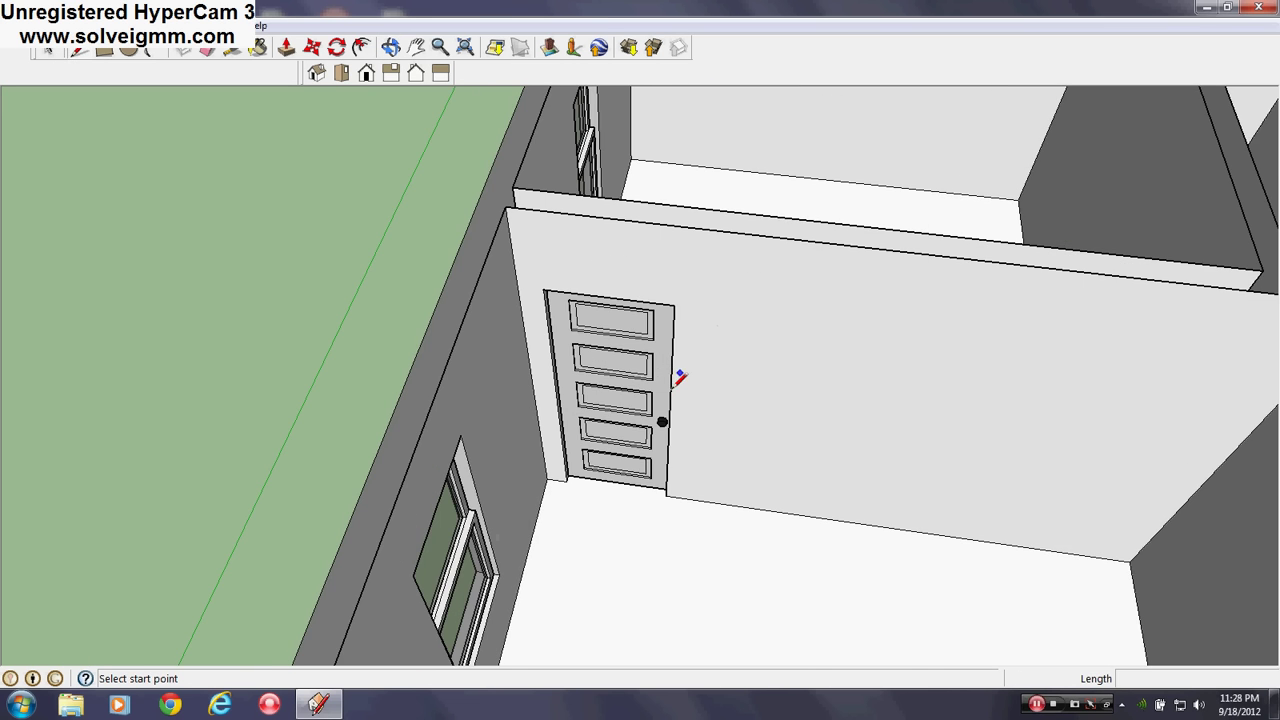
mouse_move(680, 371)
middle_down()
mouse_move(671, 397)
mouse_move(672, 364)
mouse_move(603, 276)
middle_up()
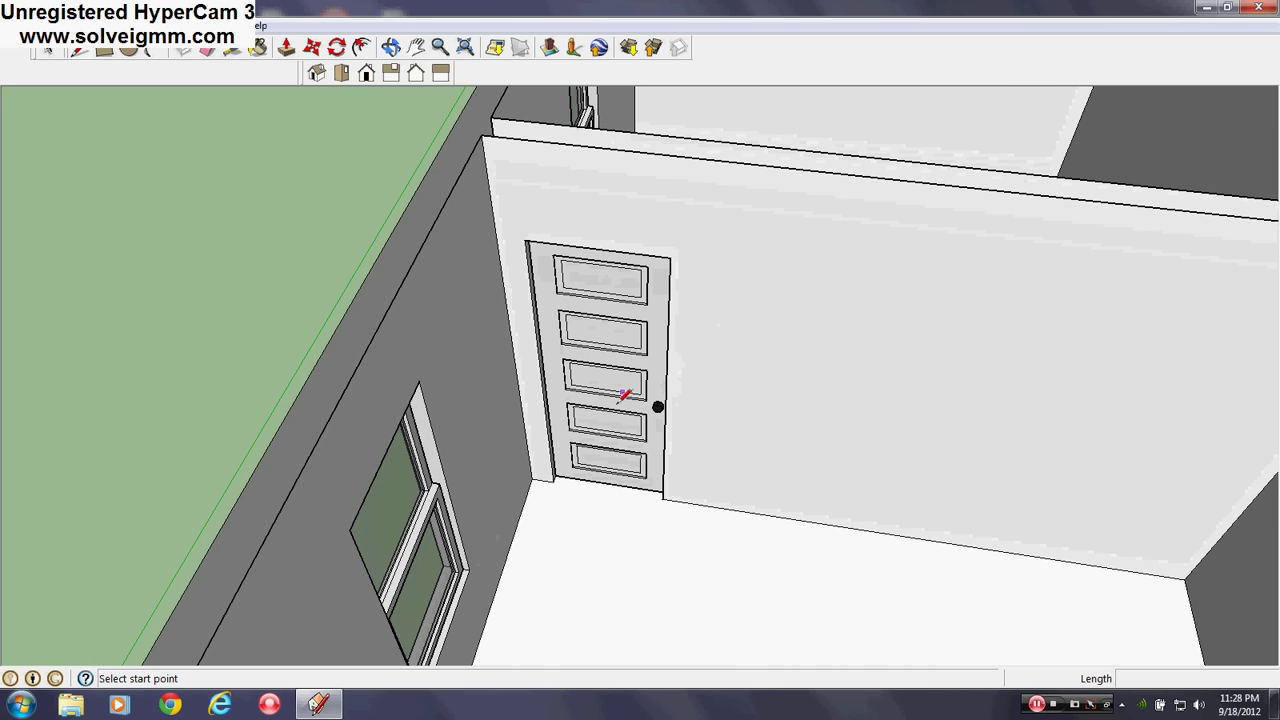
middle_drag(937, 408, 731, 334)
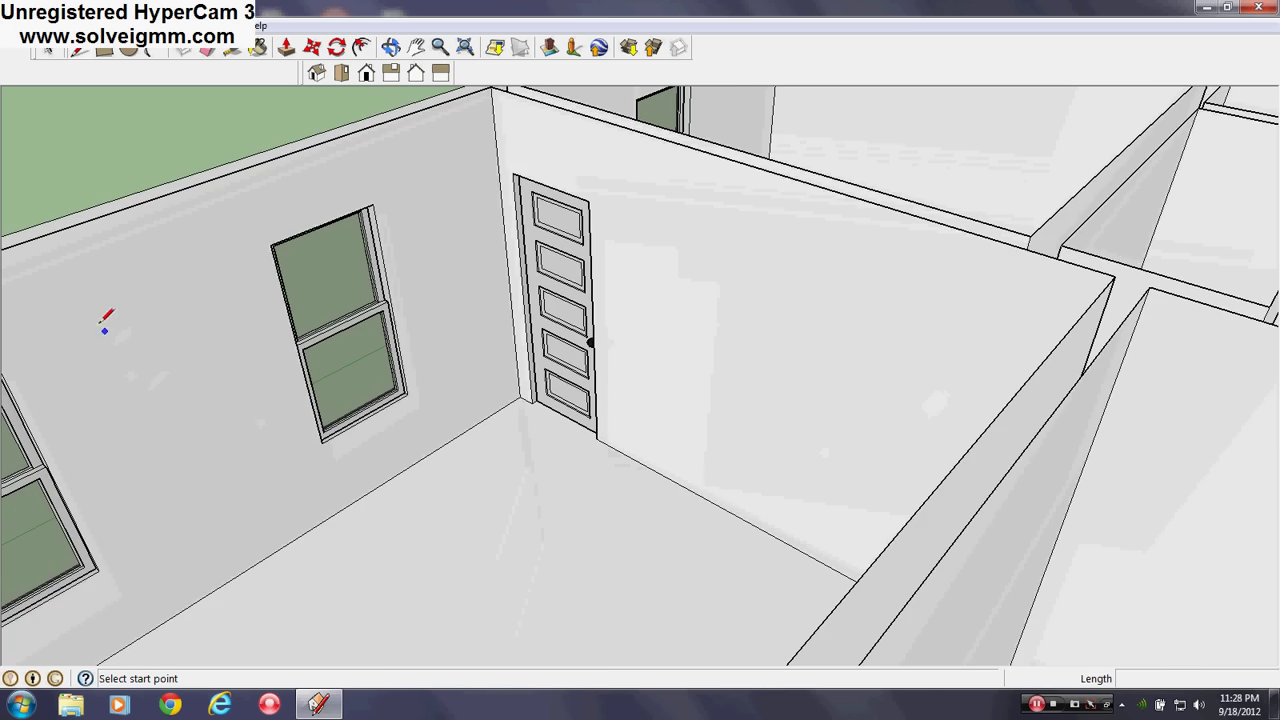
Step: Trace the 2' 6" bottom edge of the window opening nearest the door to cover the opening with a face
scroll(106, 323, up, 3)
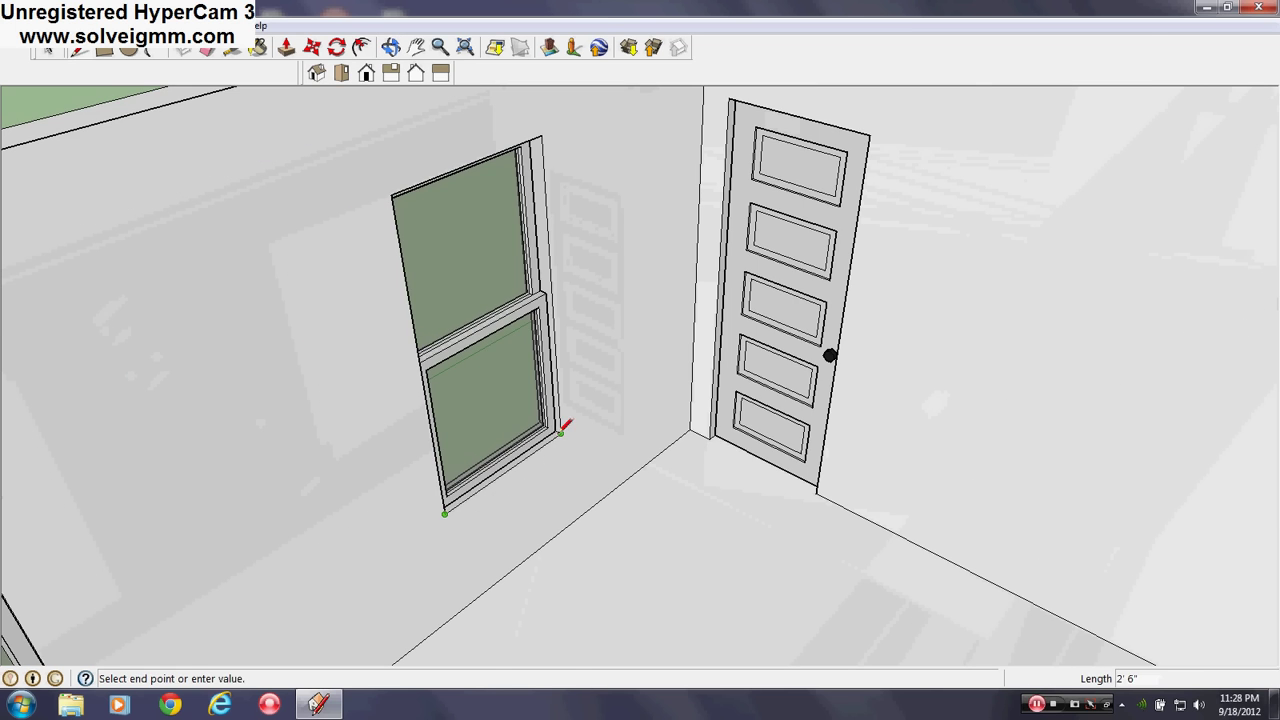
click(560, 433)
scroll(997, 543, down, 3)
middle_drag(997, 543, 711, 514)
scroll(286, 369, up, 2)
middle_drag(286, 369, 361, 523)
scroll(361, 523, up, 2)
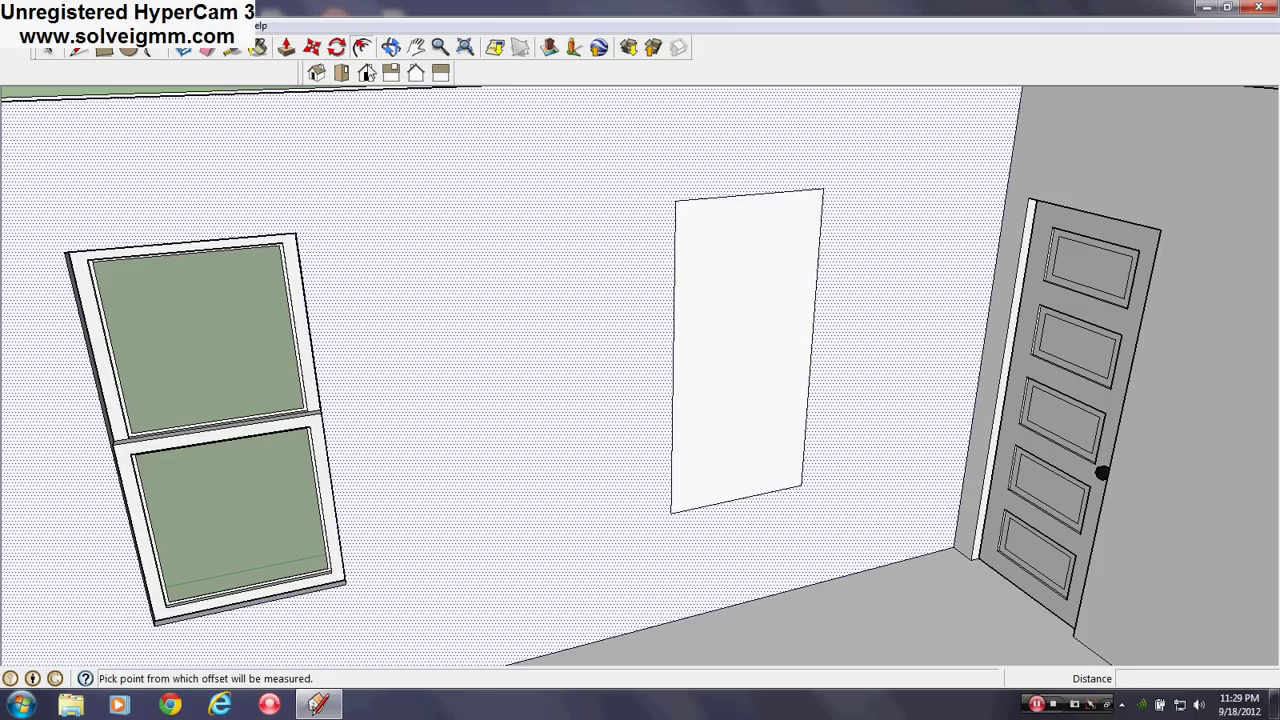
Step: Offset the outline of the face covering the window opening outward by 1" and again by 4"
click(760, 192)
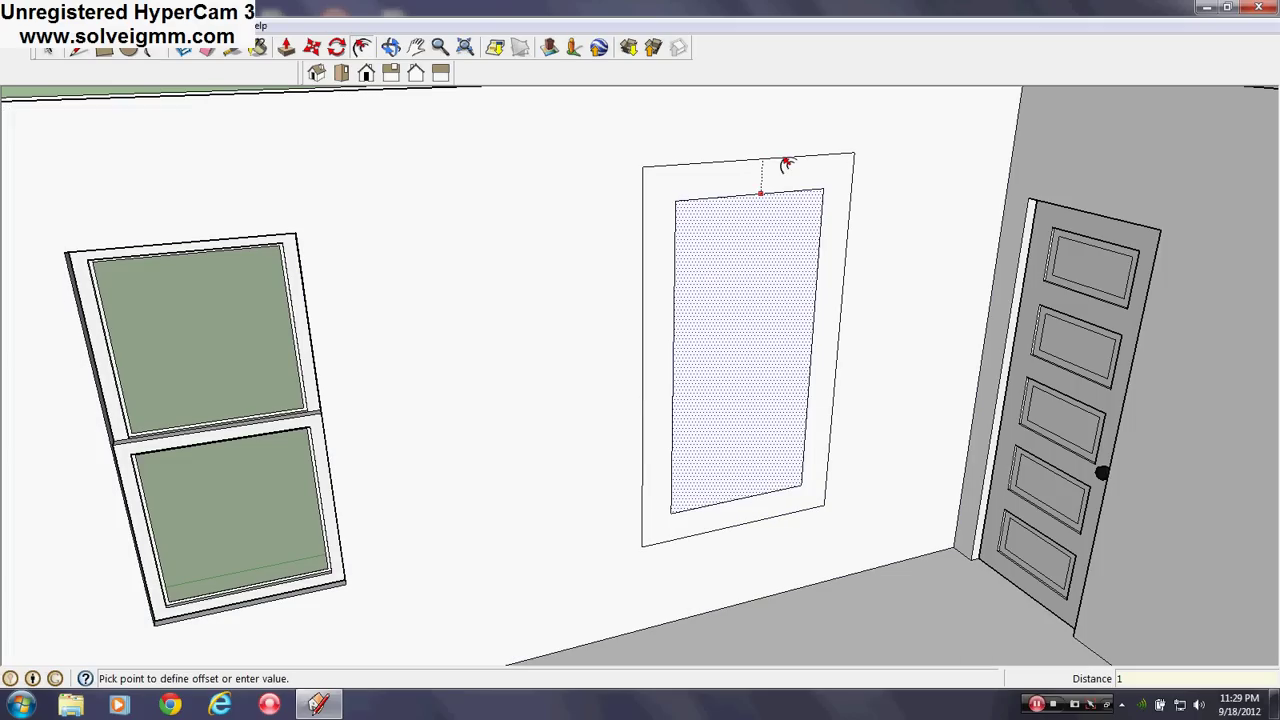
text(1)
key(Return)
click(742, 242)
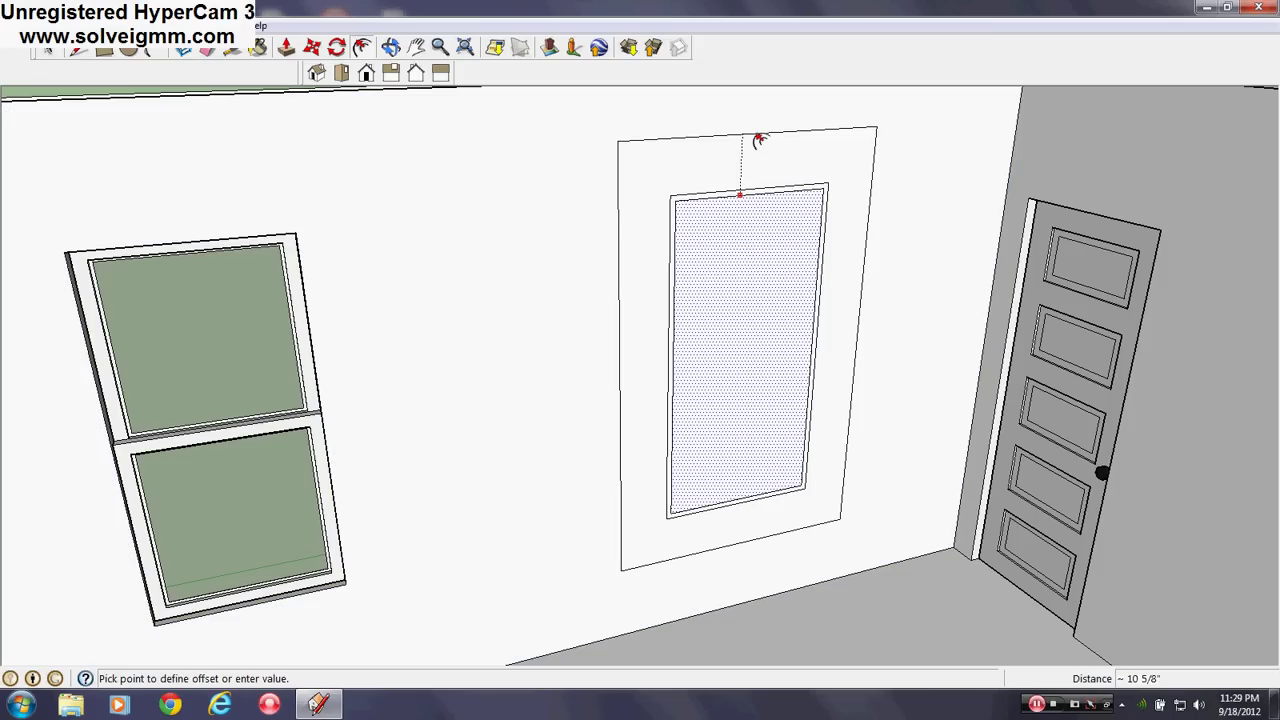
text(4)
key(Return)
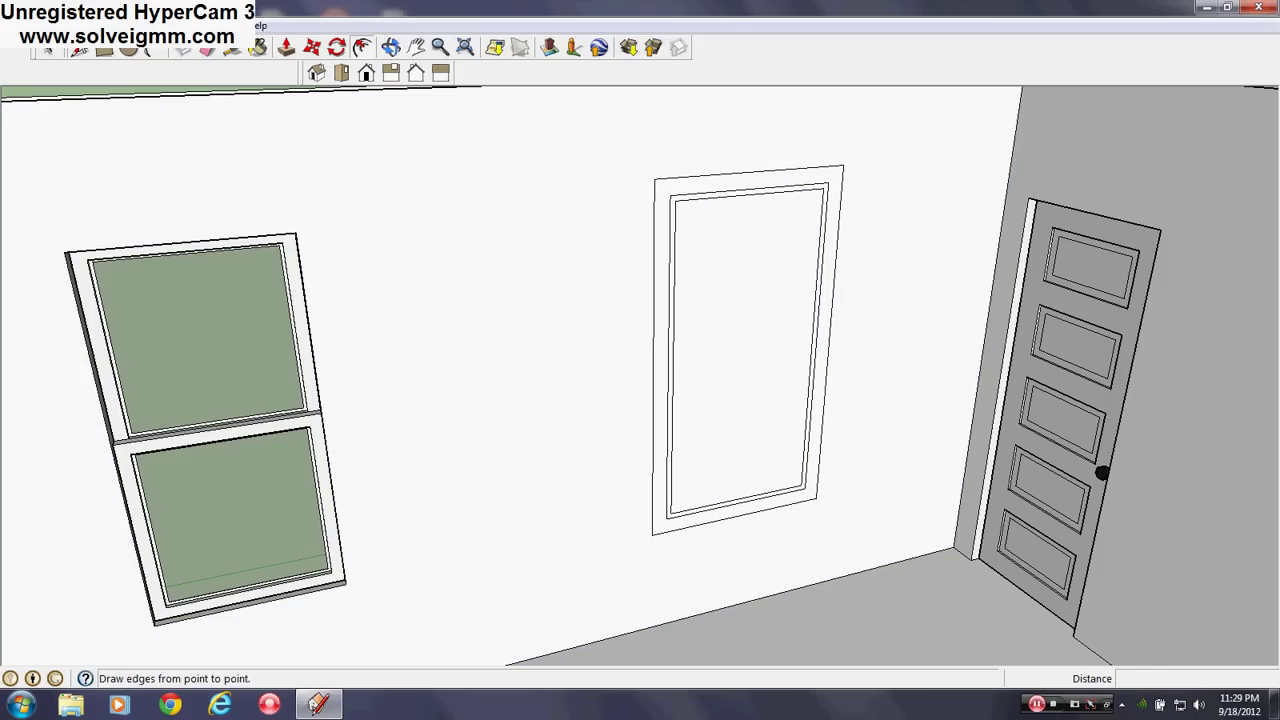
Step: Erase the face covering the window opening, keeping the offset outlines on the wall
click(79, 47)
right_click(748, 287)
click(786, 314)
middle_drag(883, 366, 567, 482)
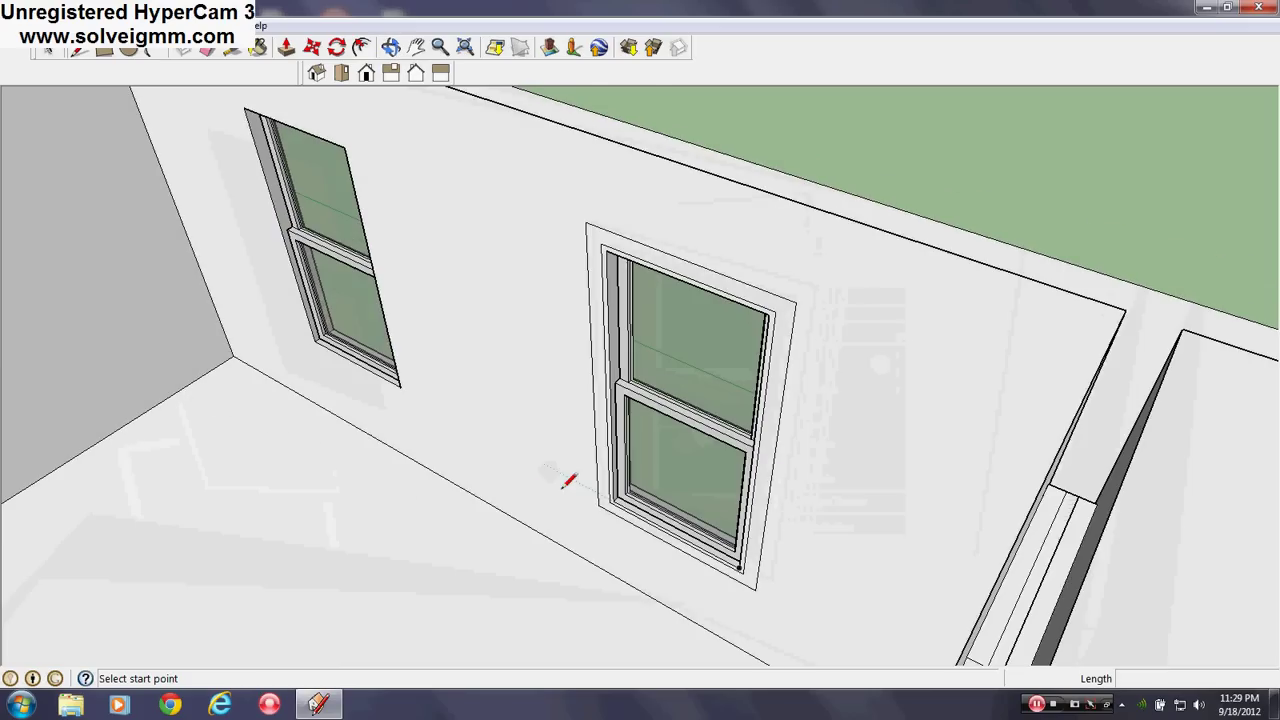
Step: Paint the trim band around the window with Color_001 from the Colors collection
scroll(620, 543, up, 4)
click(258, 48)
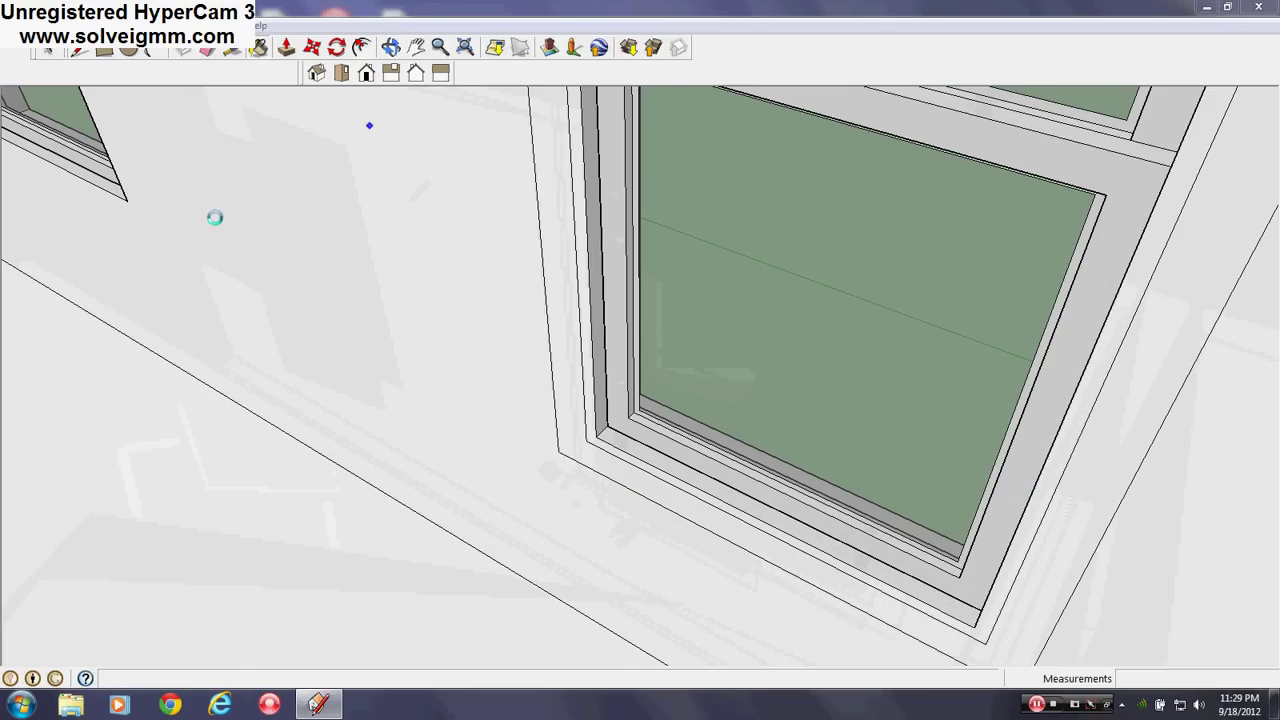
click(114, 422)
middle_drag(450, 430, 541, 487)
scroll(586, 380, up, 3)
scroll(560, 478, down, 6)
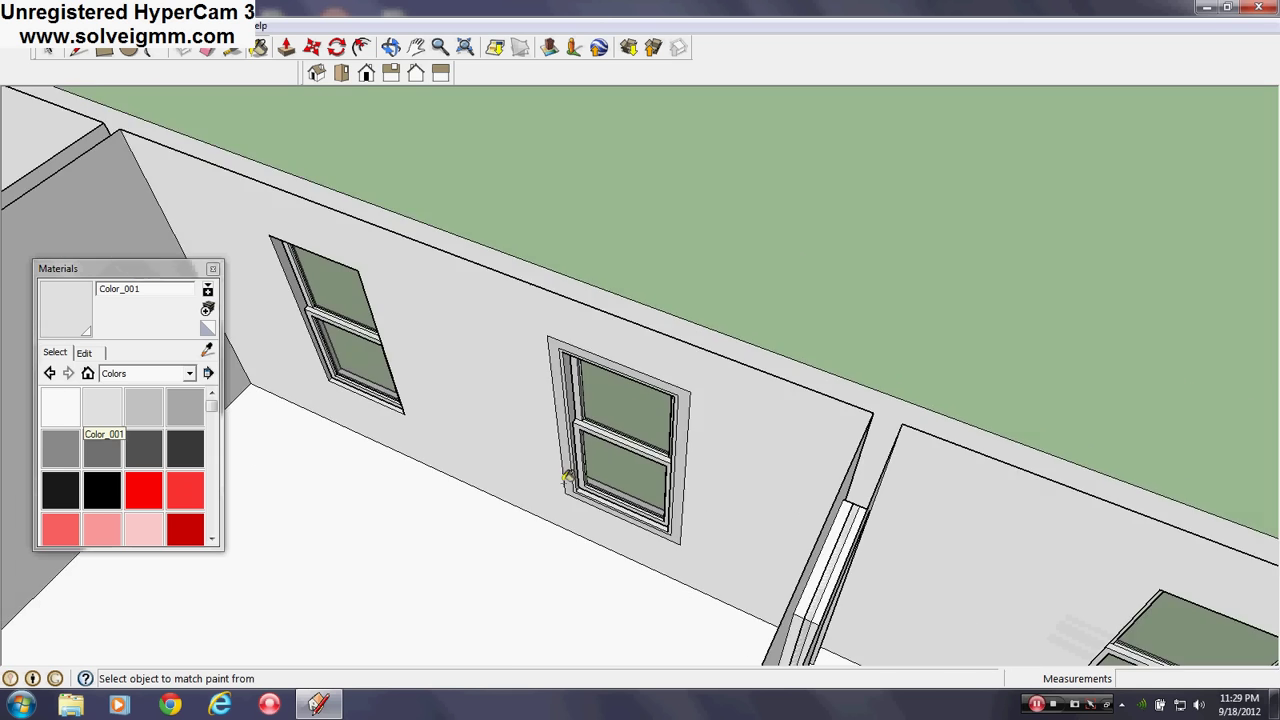
scroll(617, 517, up, 5)
click(212, 269)
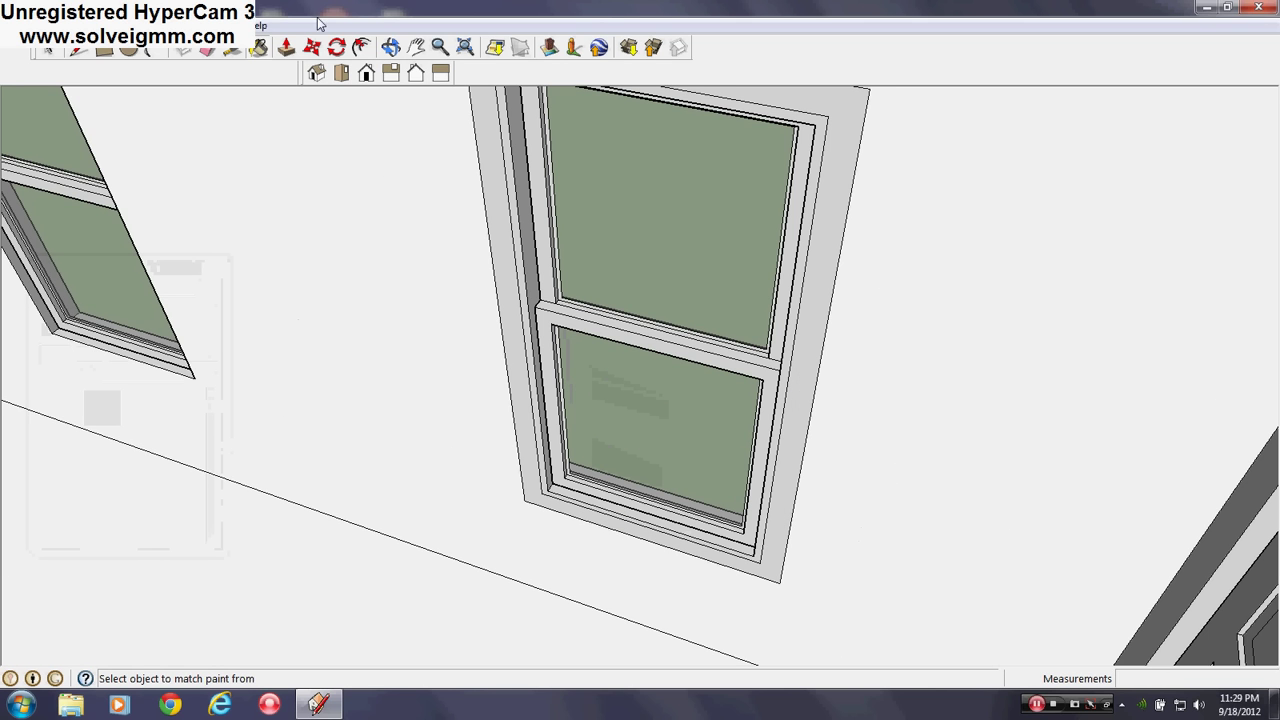
Step: Push/Pull the painted trim band around the window out from the wall by 0.75"
click(287, 47)
drag(489, 398, 469, 428)
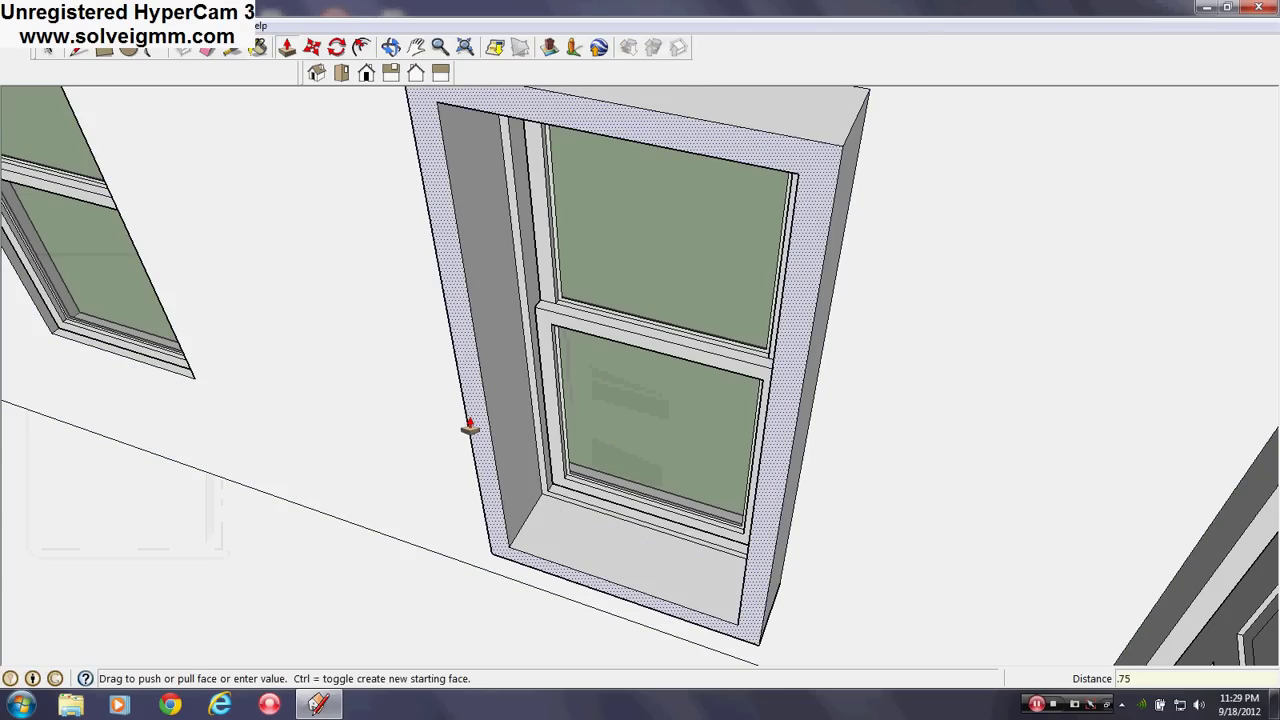
key(Return)
scroll(470, 429, down, 5)
middle_drag(497, 337, 597, 571)
scroll(700, 534, down, 3)
scroll(597, 571, up, 4)
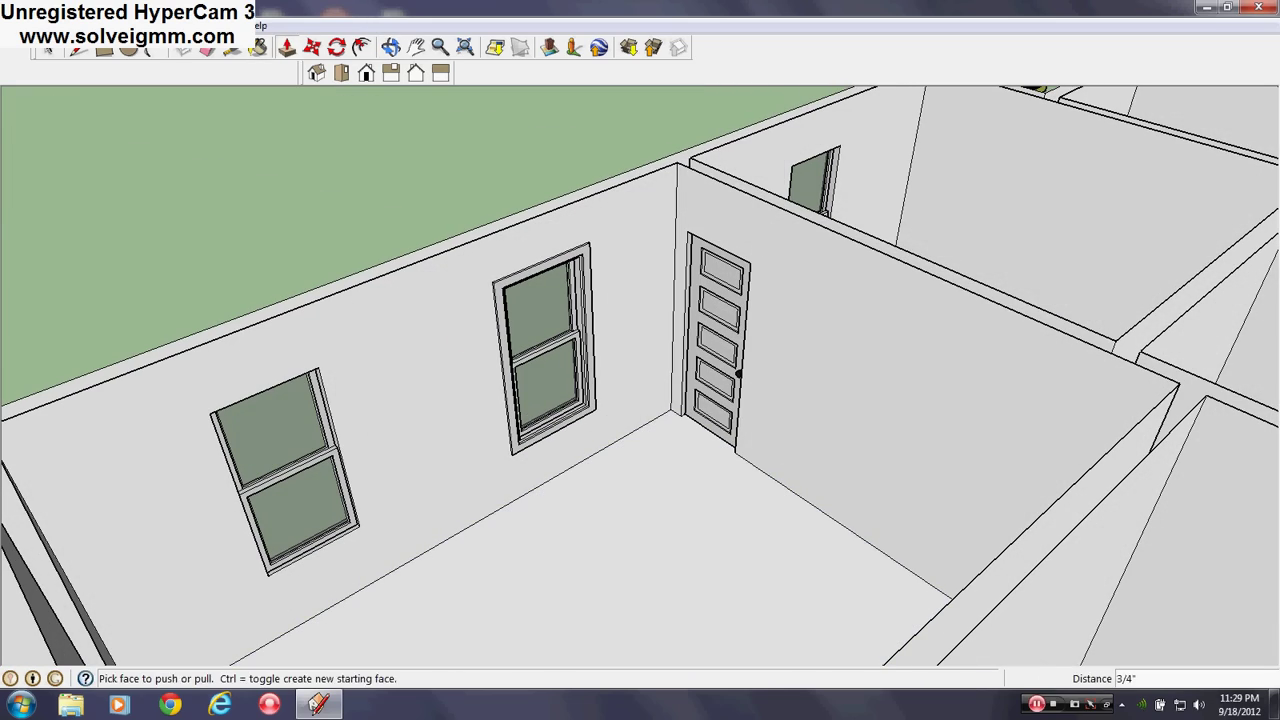
Step: Draw a line along the bottom of the doorway beside the trimmed window to cover the opening with a face
click(77, 50)
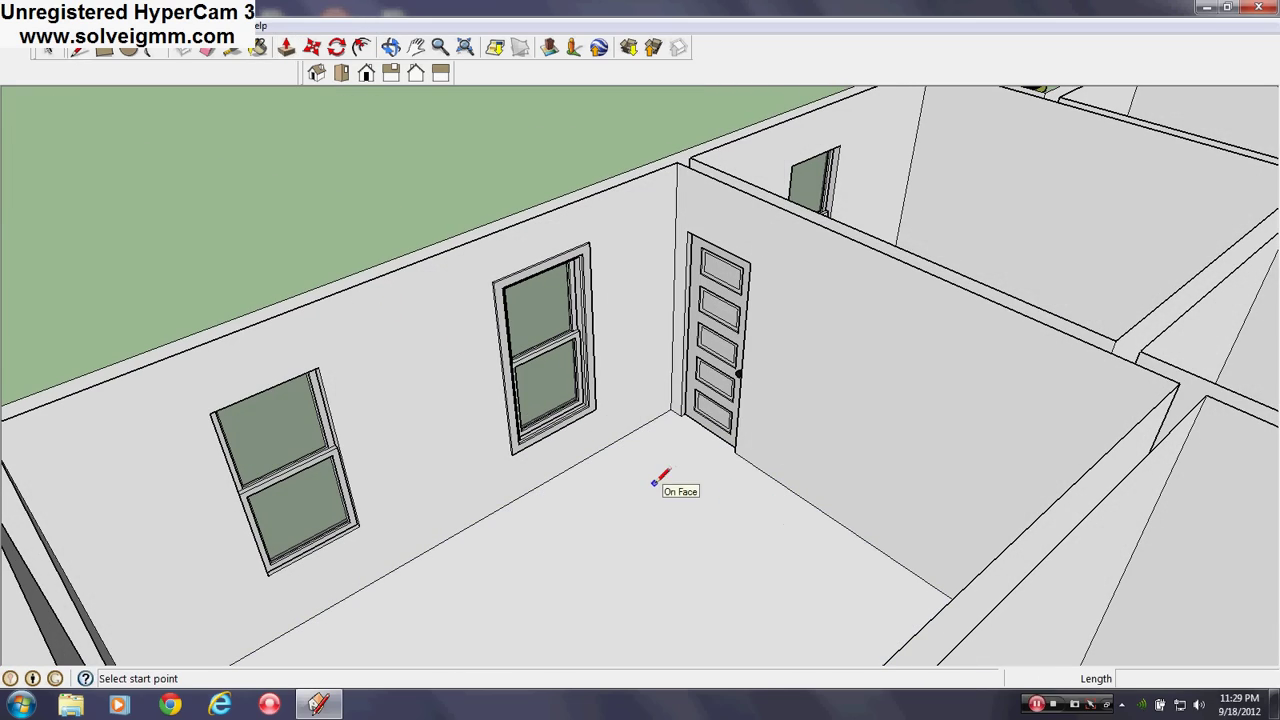
scroll(681, 415, up, 3)
middle_drag(681, 415, 660, 329)
scroll(675, 496, down, 3)
scroll(675, 496, up, 2)
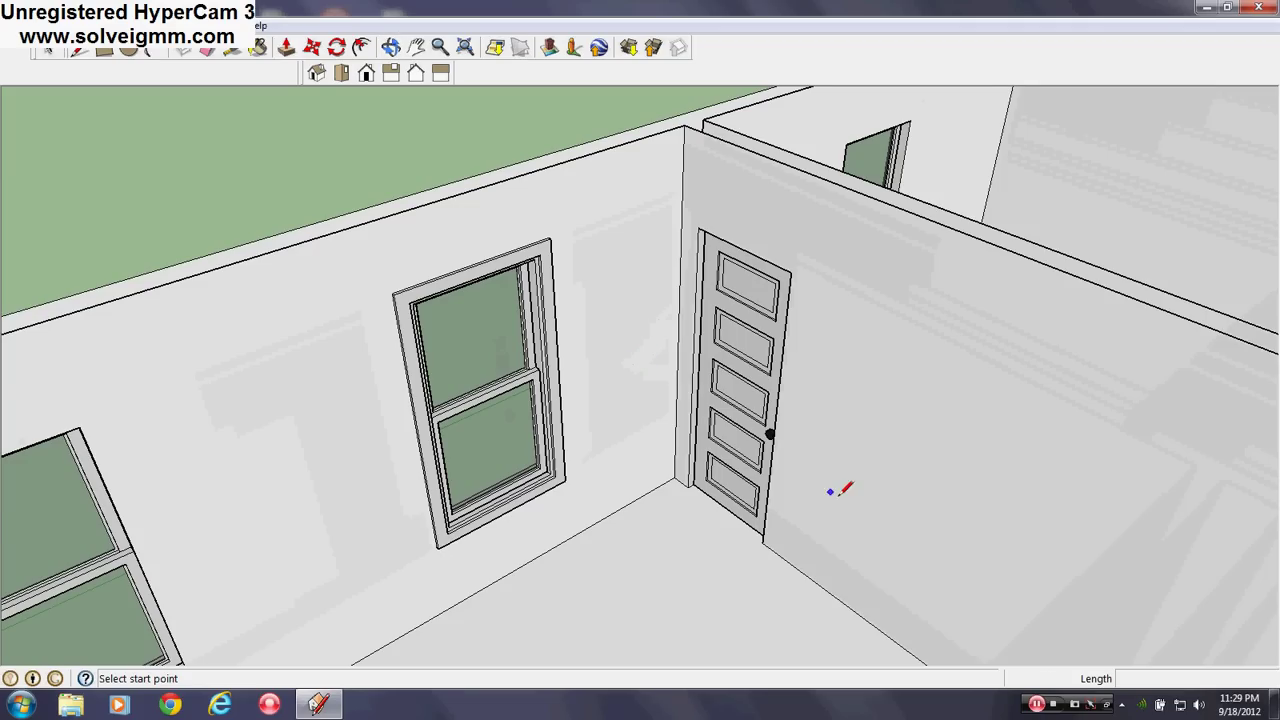
middle_drag(490, 453, 460, 457)
scroll(429, 434, down, 4)
scroll(723, 329, down, 2)
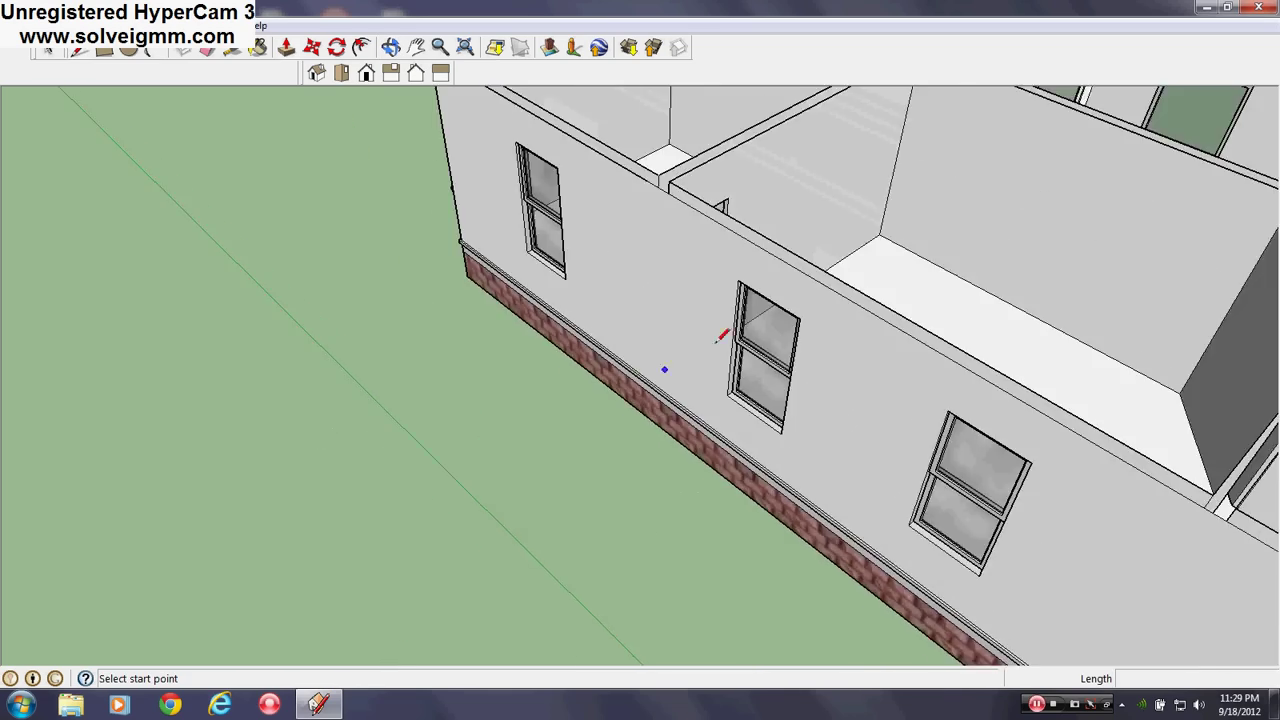
scroll(723, 329, up, 3)
middle_drag(754, 347, 830, 330)
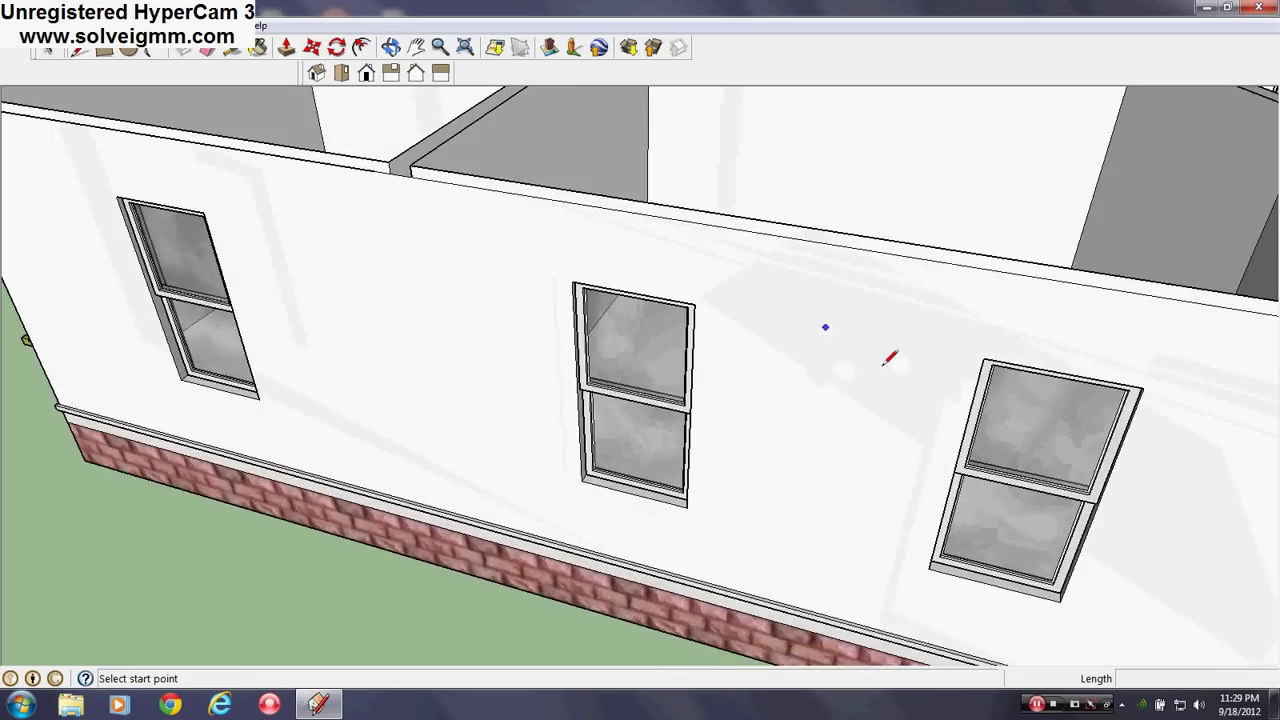
scroll(637, 423, down, 2)
middle_drag(910, 420, 429, 509)
scroll(791, 486, down, 2)
middle_drag(791, 486, 509, 449)
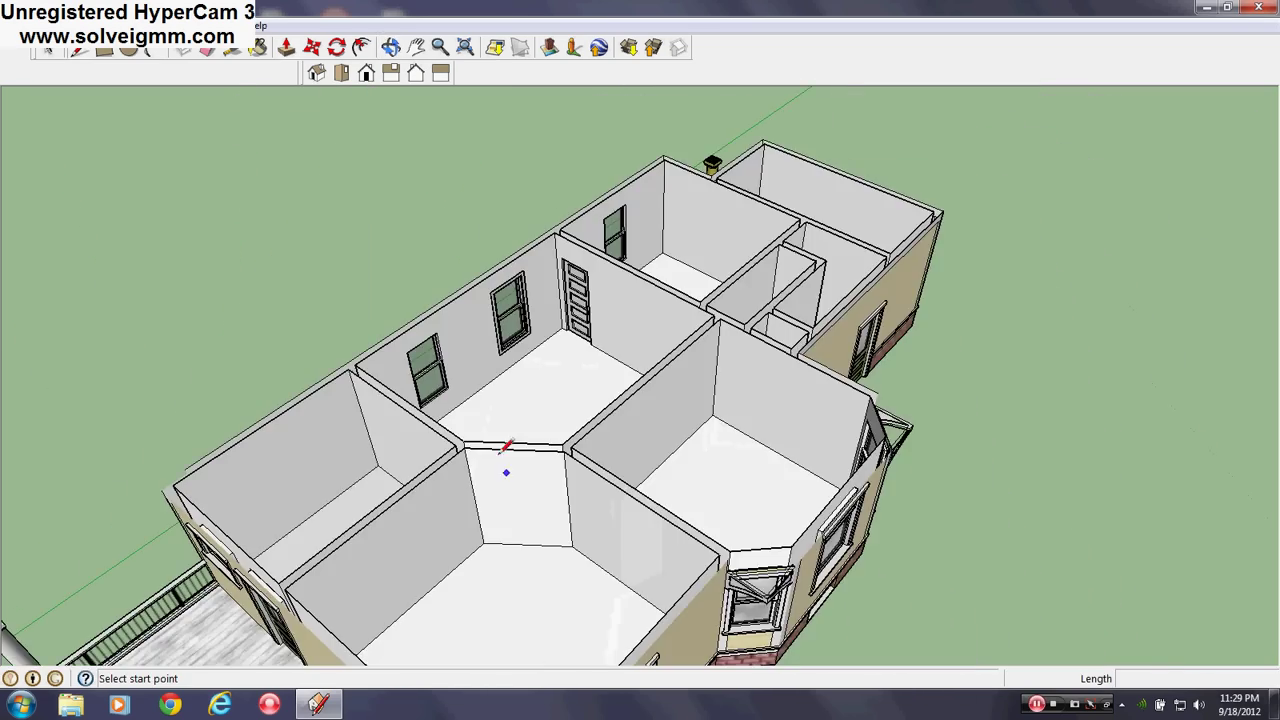
scroll(560, 238, up, 3)
scroll(571, 306, up, 4)
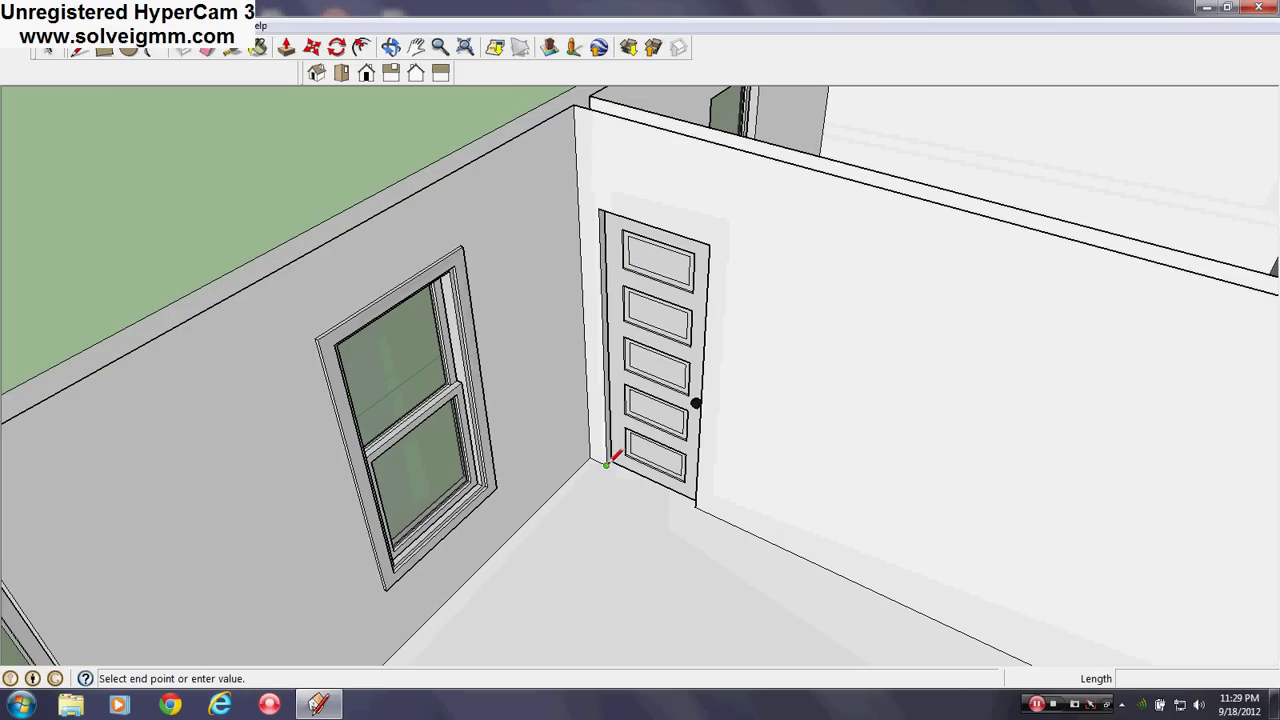
click(696, 494)
scroll(623, 406, down, 2)
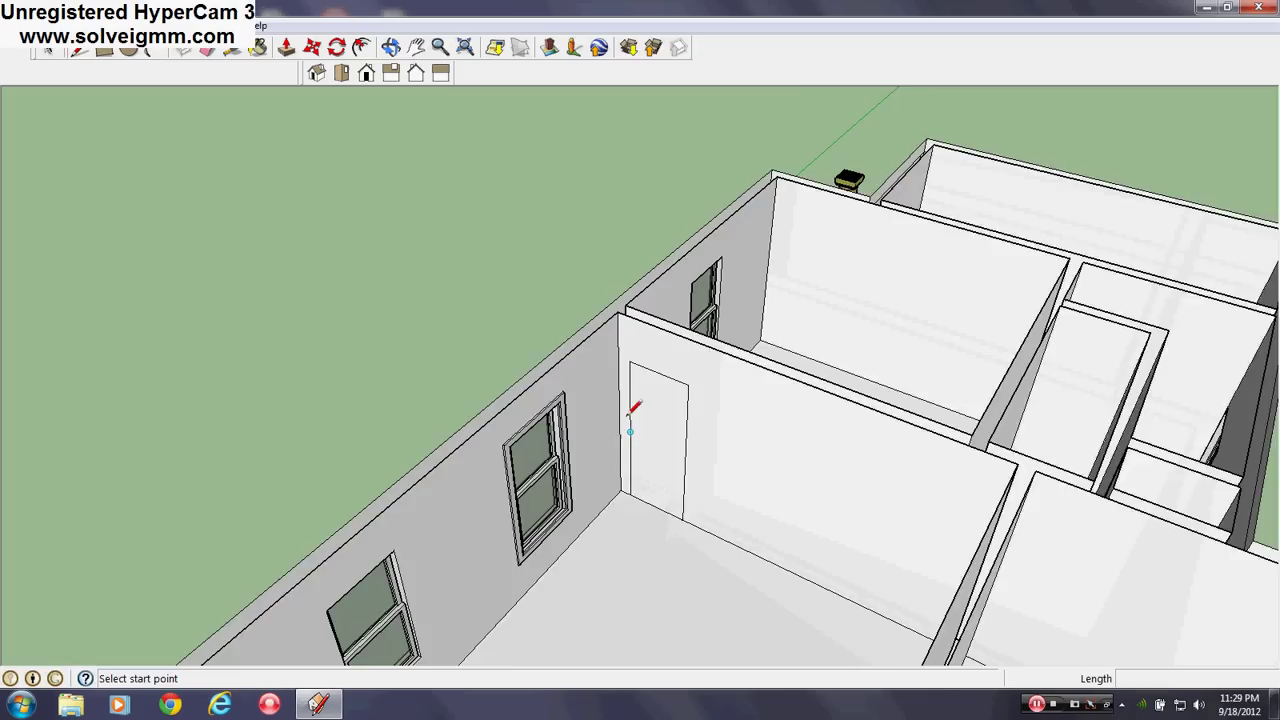
Step: Try to offset the outline of the face covering the doorway outward by 5"
scroll(620, 390, up, 3)
middle_drag(620, 390, 513, 207)
click(360, 47)
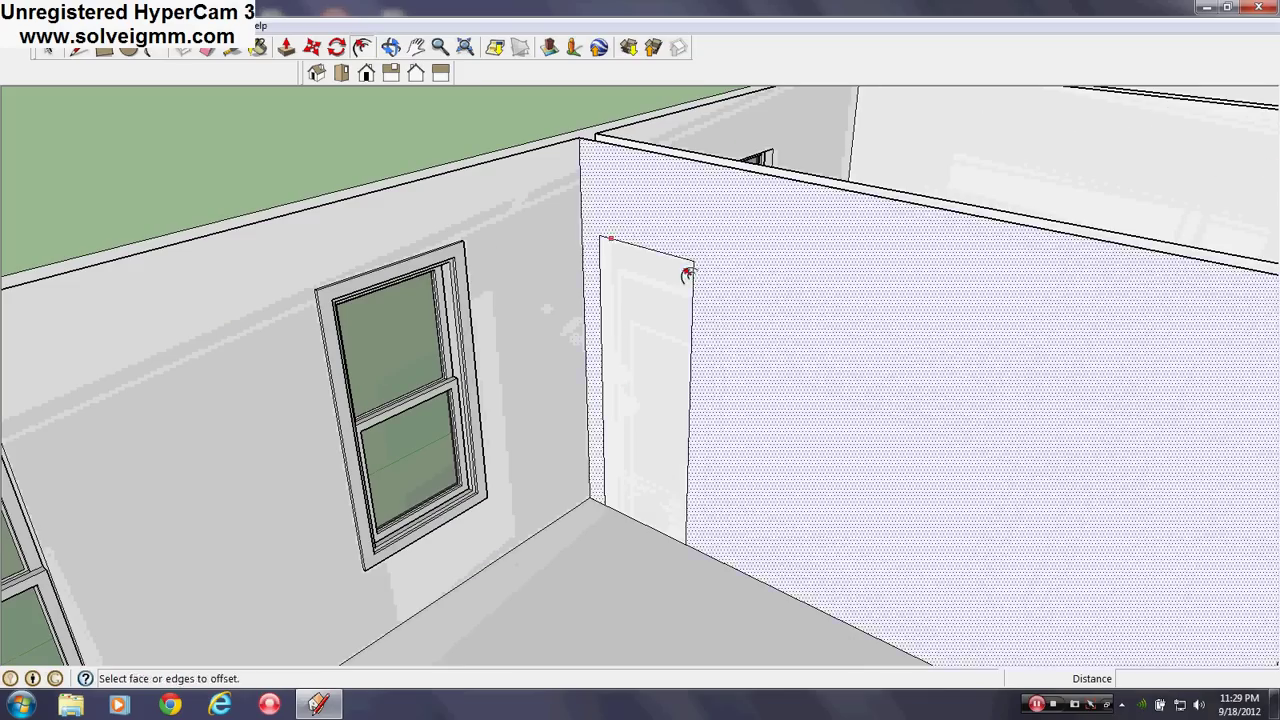
click(647, 249)
text(5)
key(Return)
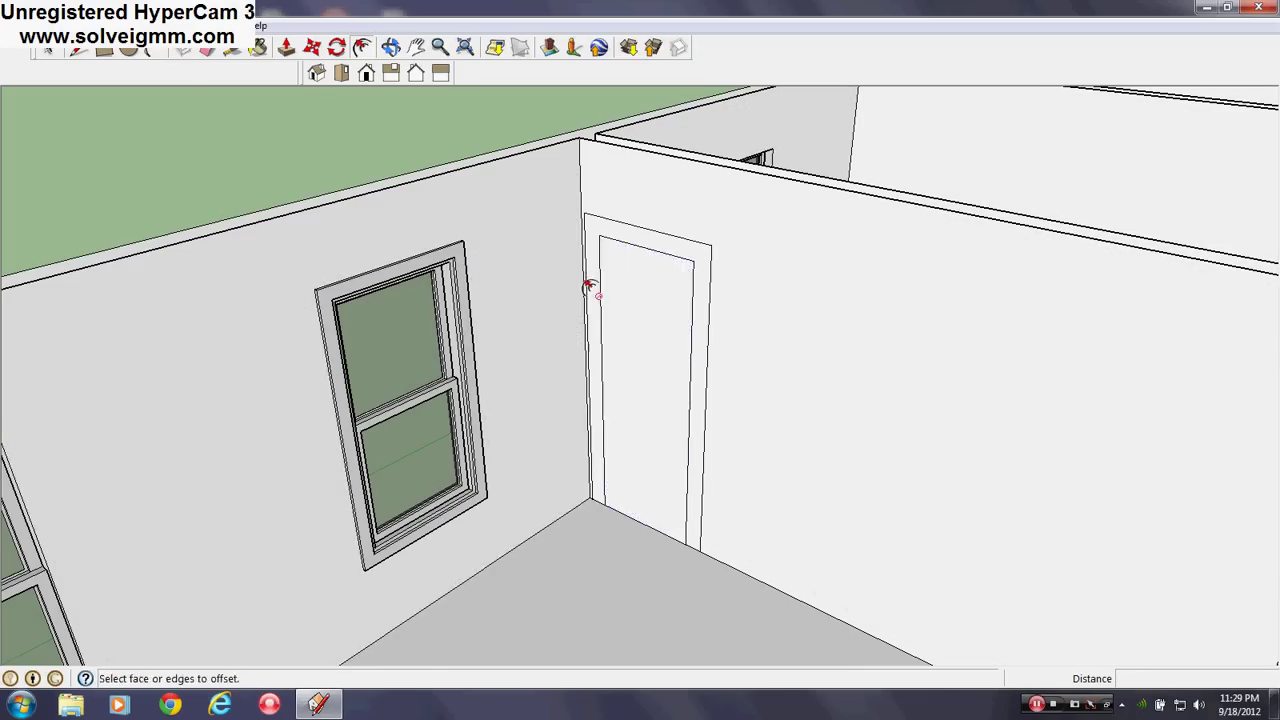
middle_drag(589, 286, 726, 252)
click(703, 214)
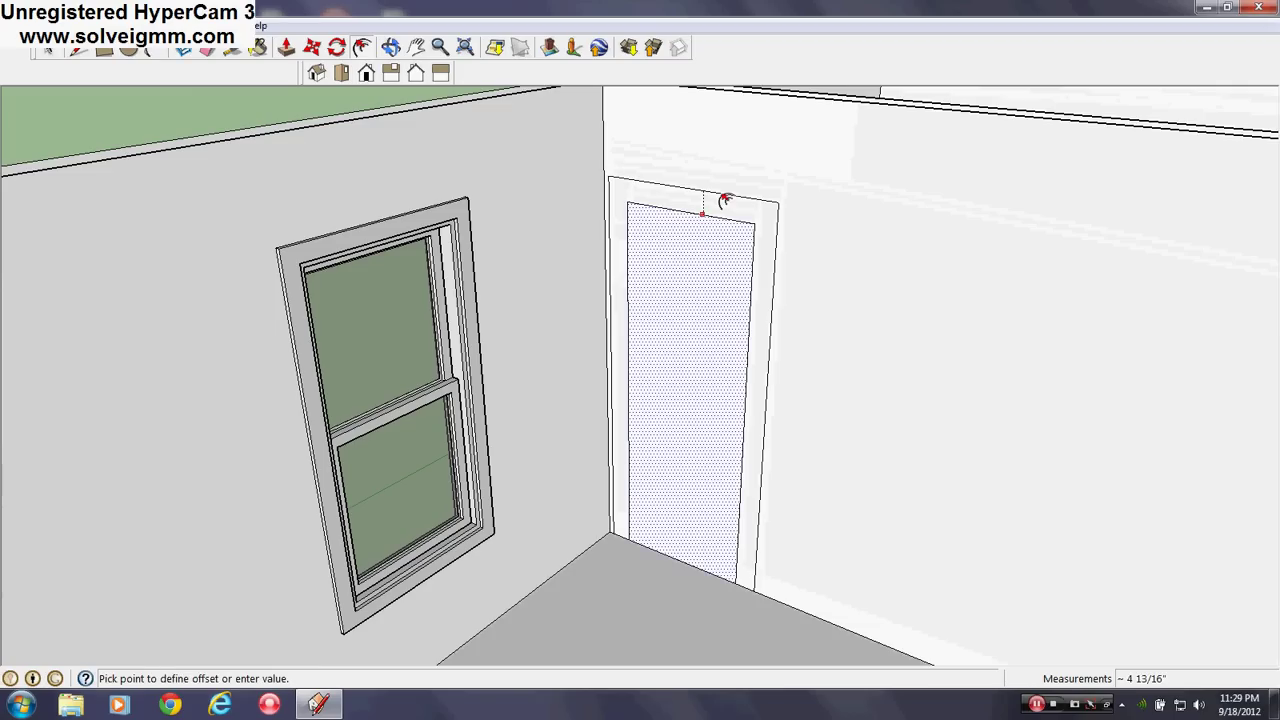
key(Escape)
key(ctrl+z)
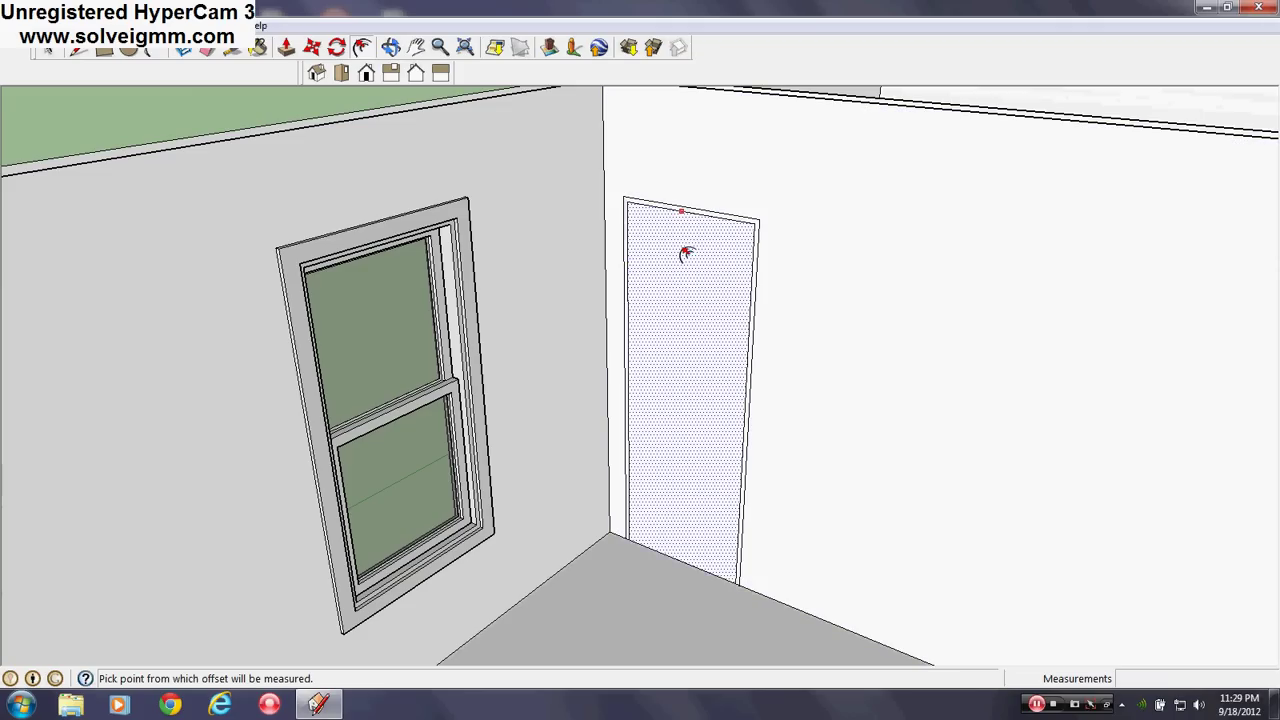
Step: Offset the outline of the face covering the doorway outward by a narrow reveal and again by 4"
click(682, 212)
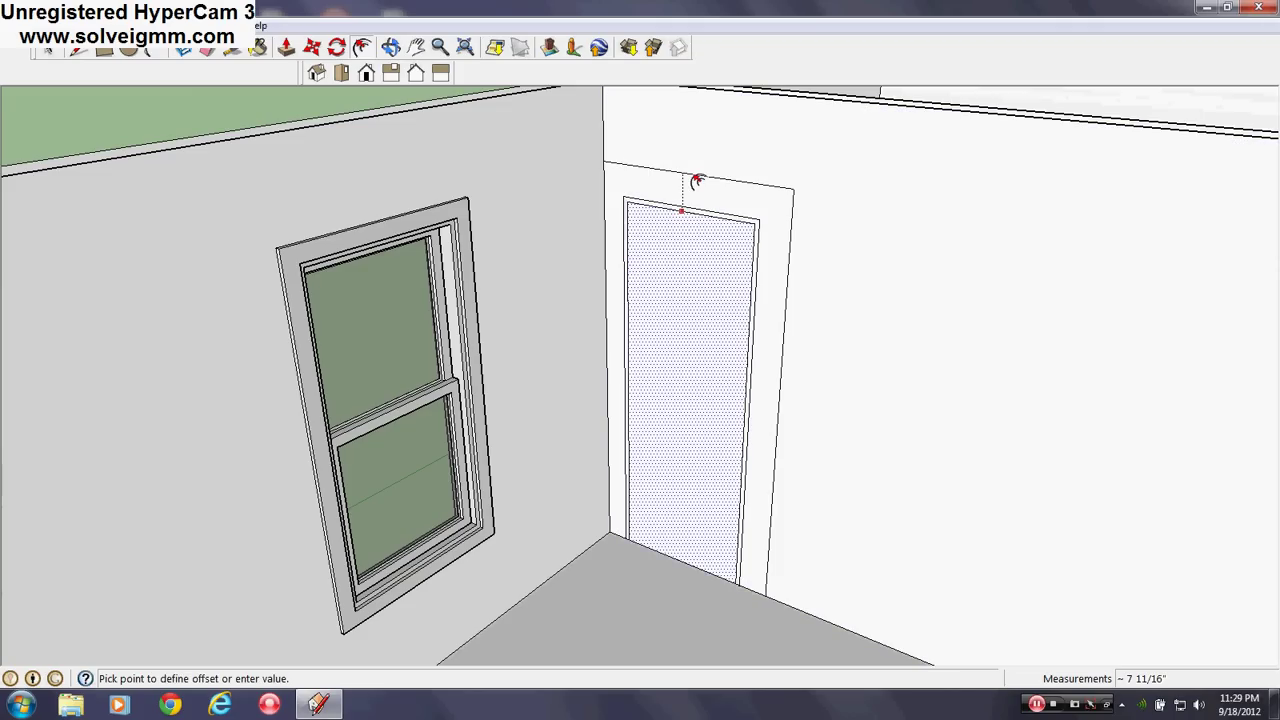
text(4)
key(Return)
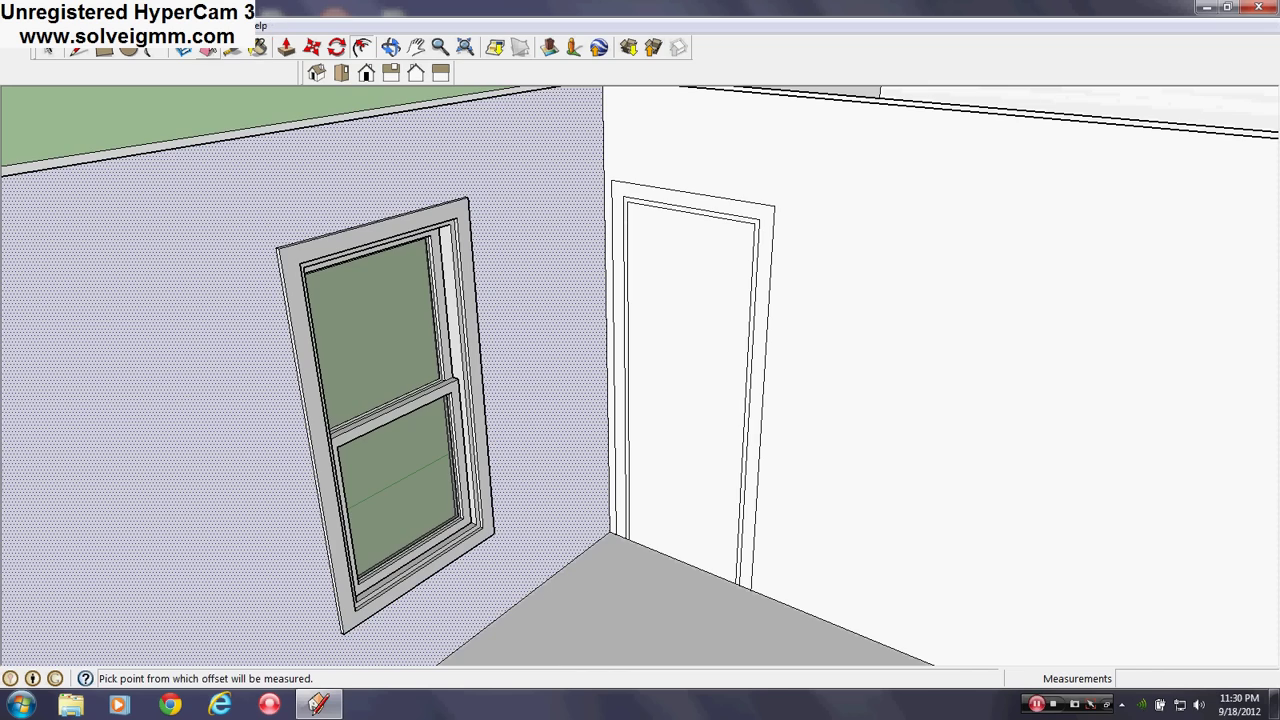
Step: Erase the face covering the doorway, keeping the offset outlines on the wall around the door
click(208, 47)
scroll(823, 523, down, 5)
scroll(789, 540, up, 8)
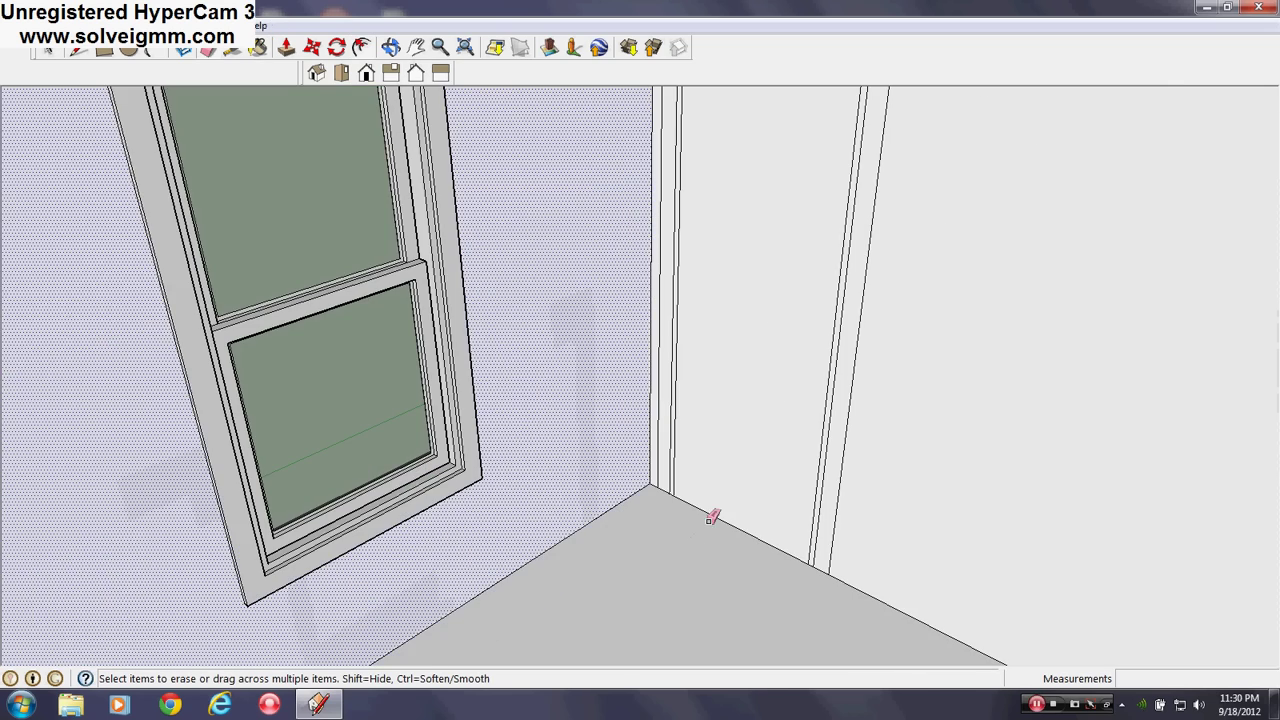
scroll(631, 563, down, 6)
scroll(583, 569, up, 6)
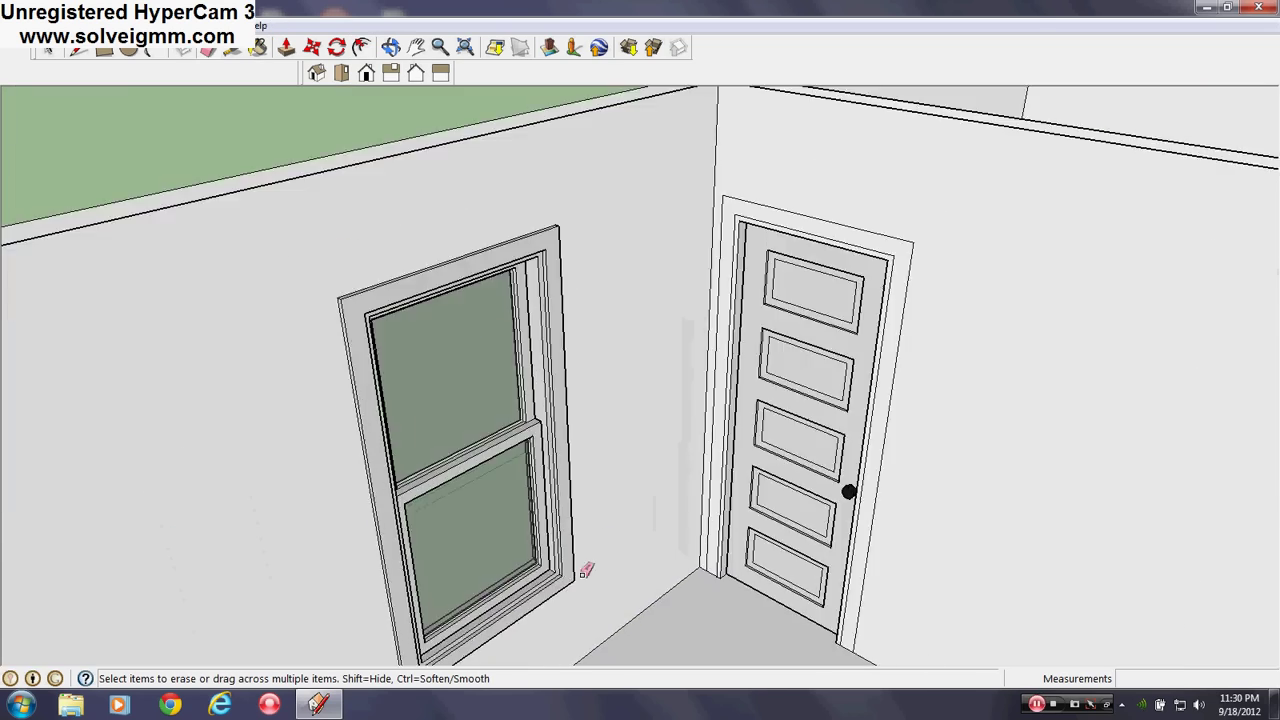
Step: Erase the ends of the door trim outlines that extend below the floor at the doorway
scroll(806, 483, up, 8)
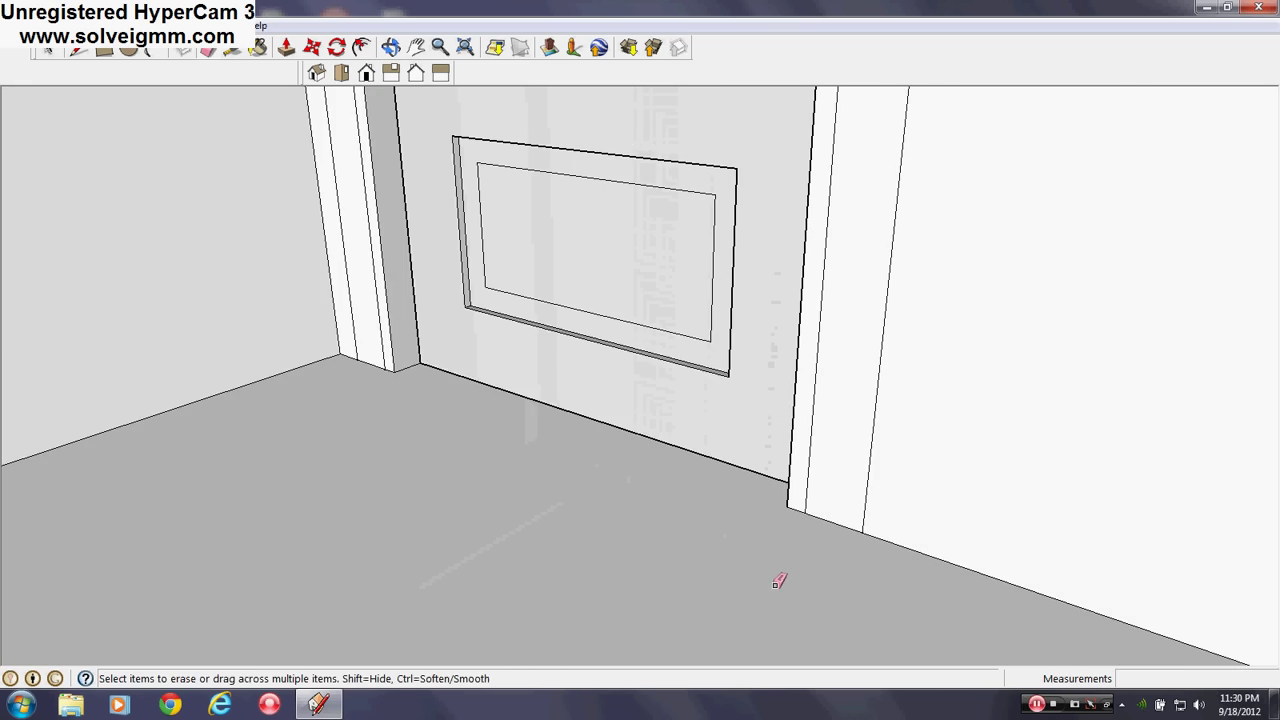
mouse_move(777, 583)
middle_down()
mouse_move(737, 380)
mouse_move(766, 351)
mouse_move(829, 409)
mouse_move(778, 386)
middle_up()
scroll(820, 381, up, 2)
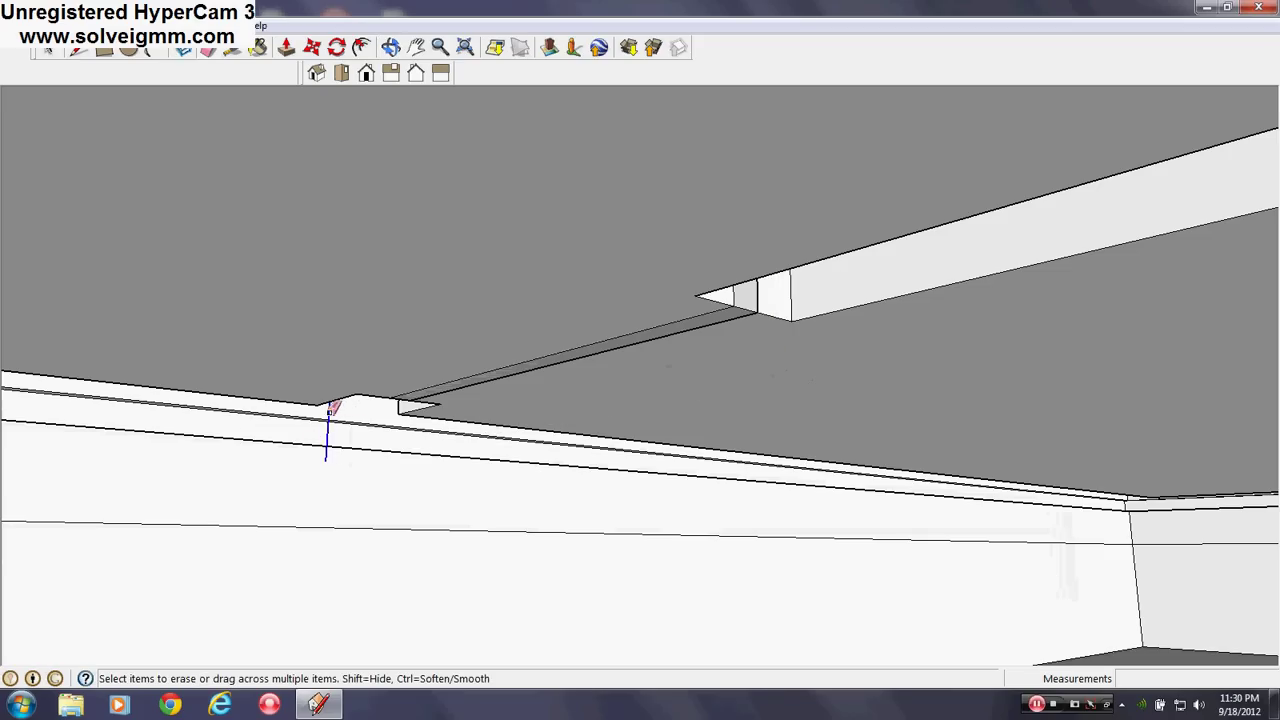
mouse_move(333, 408)
middle_down()
mouse_move(437, 391)
mouse_move(578, 508)
middle_up()
Step: Paint the trim band around the door with Color_001 from the Colors collection
scroll(428, 344, up, 3)
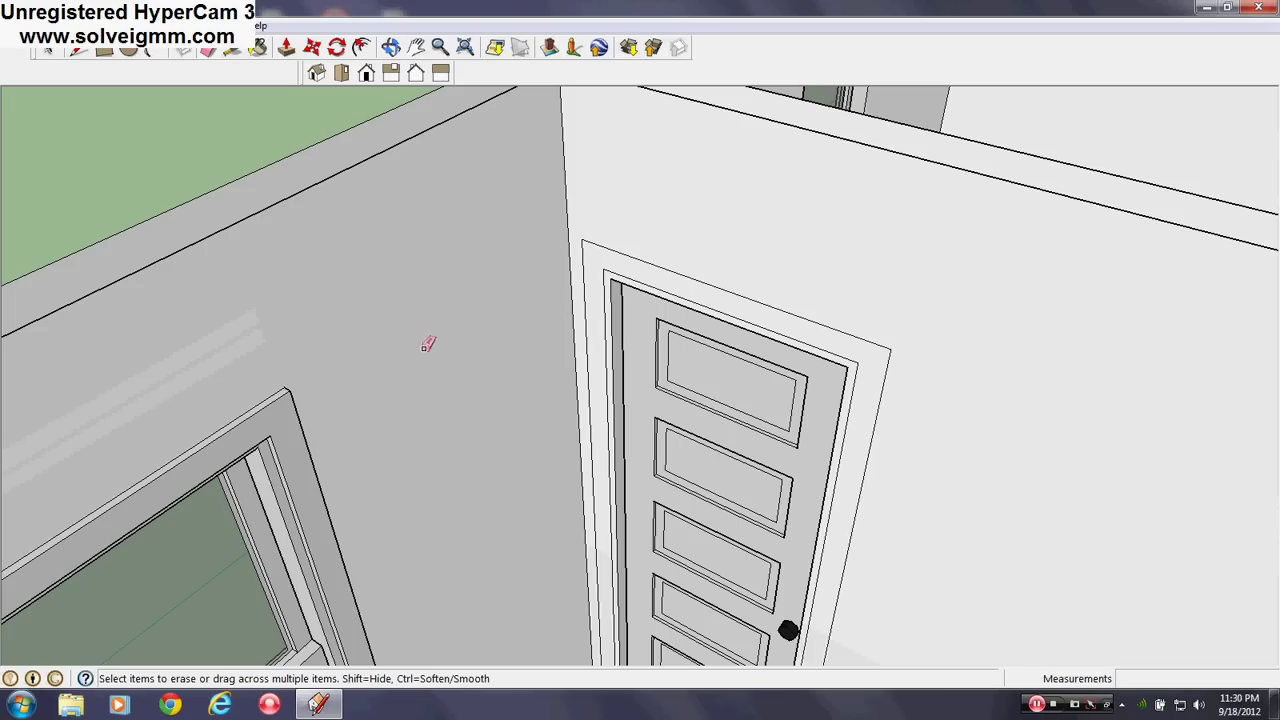
click(258, 48)
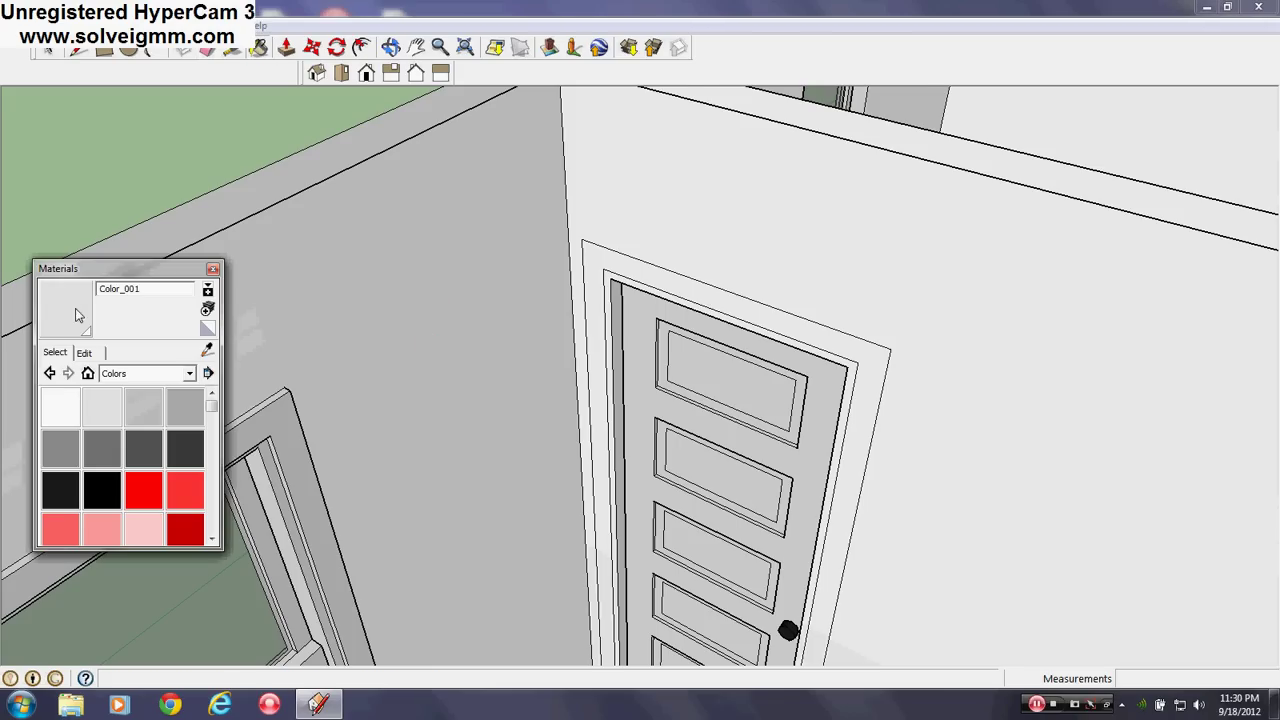
middle_drag(250, 342, 804, 353)
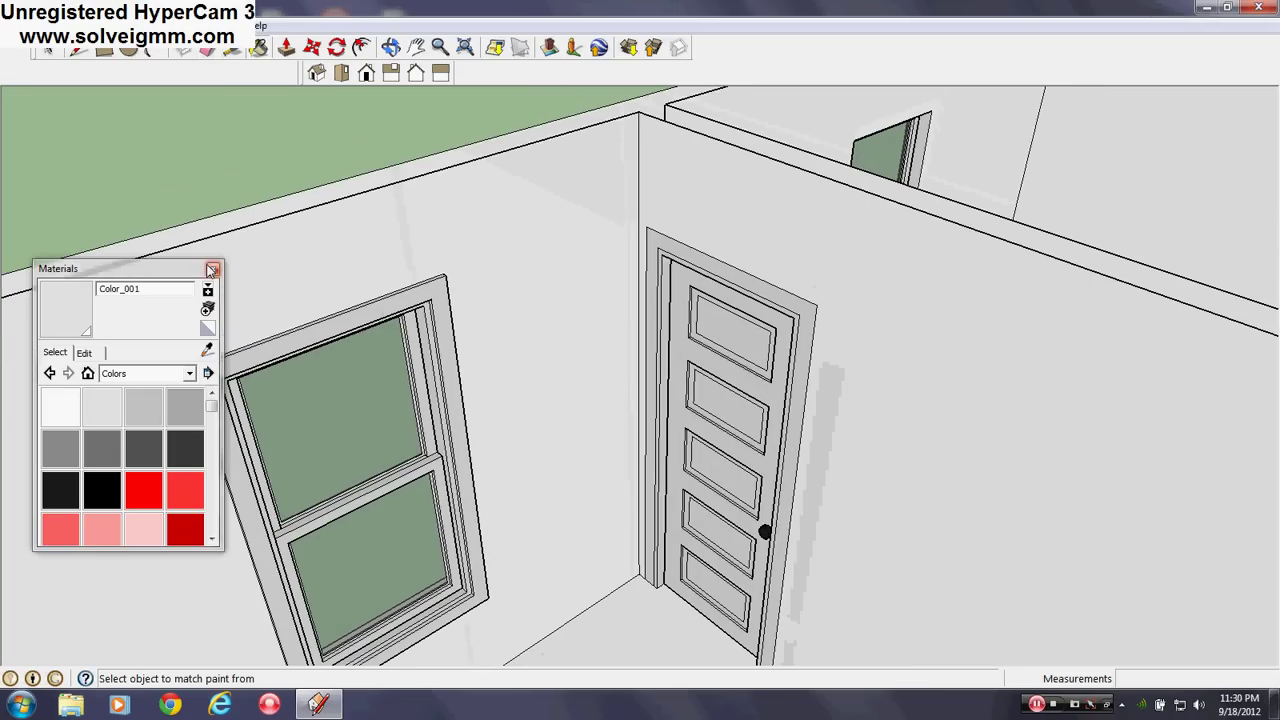
click(212, 270)
Step: Push/Pull the painted door trim band out from the wall by 0.75"
click(287, 47)
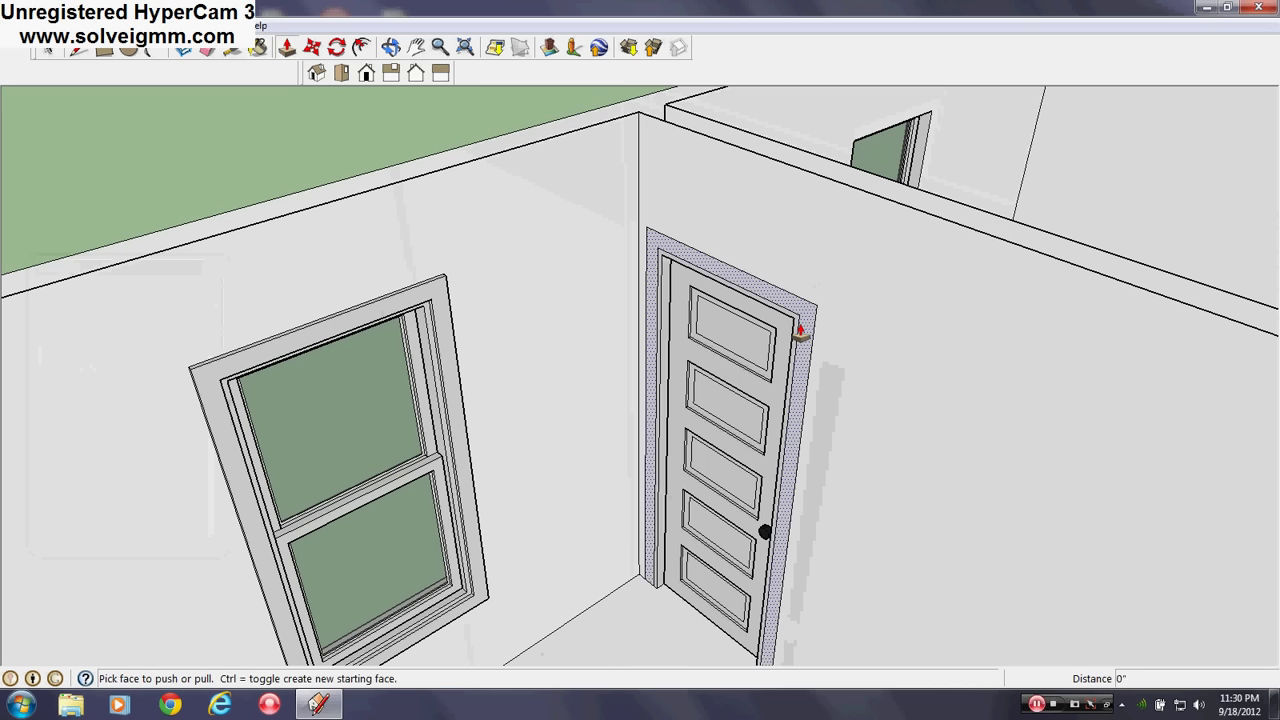
drag(730, 372, 617, 453)
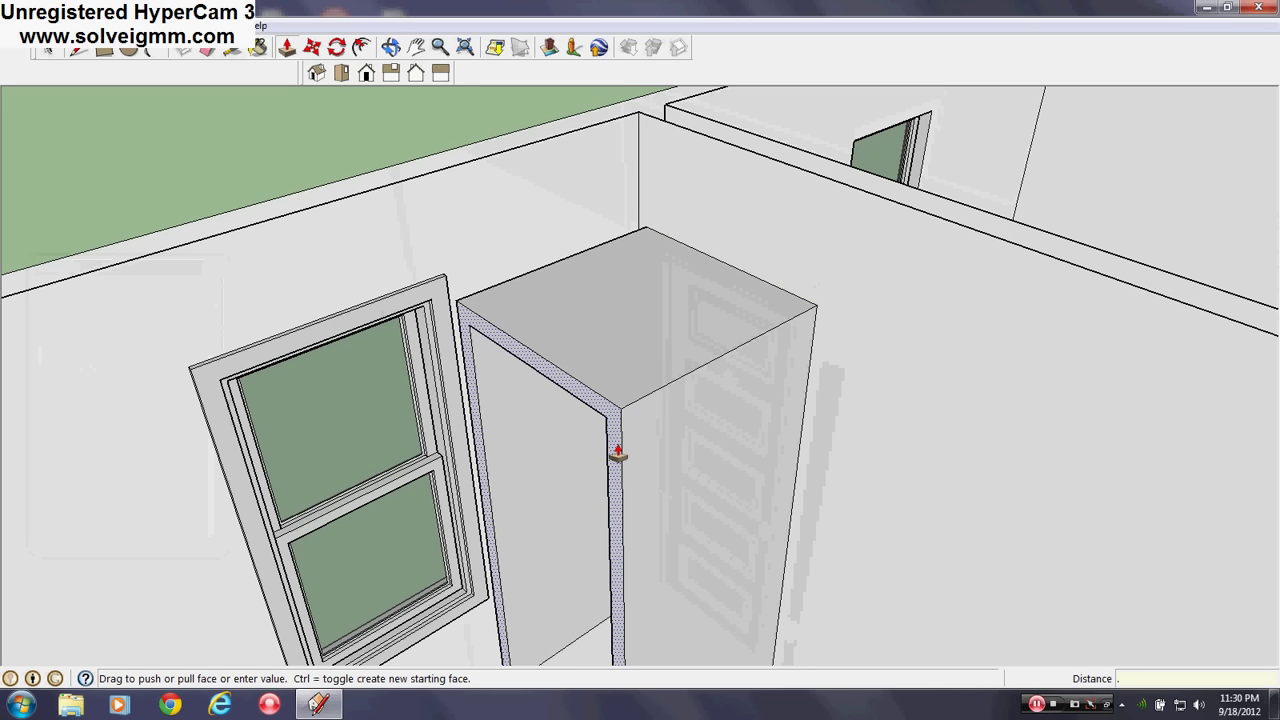
text(.75)
key(Return)
Step: Draw a line along the bottom of the doorway on the other side of the wall to cover it with a face
middle_drag(617, 403, 800, 413)
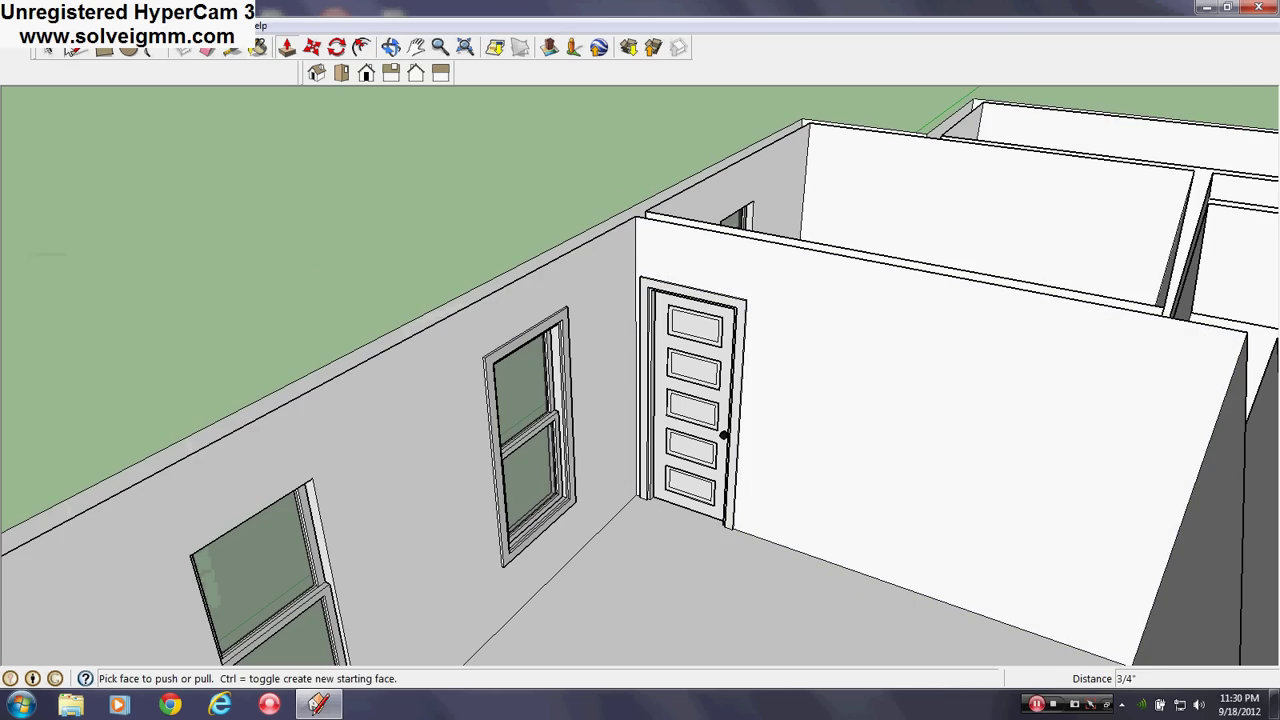
click(75, 48)
middle_drag(509, 414, 768, 494)
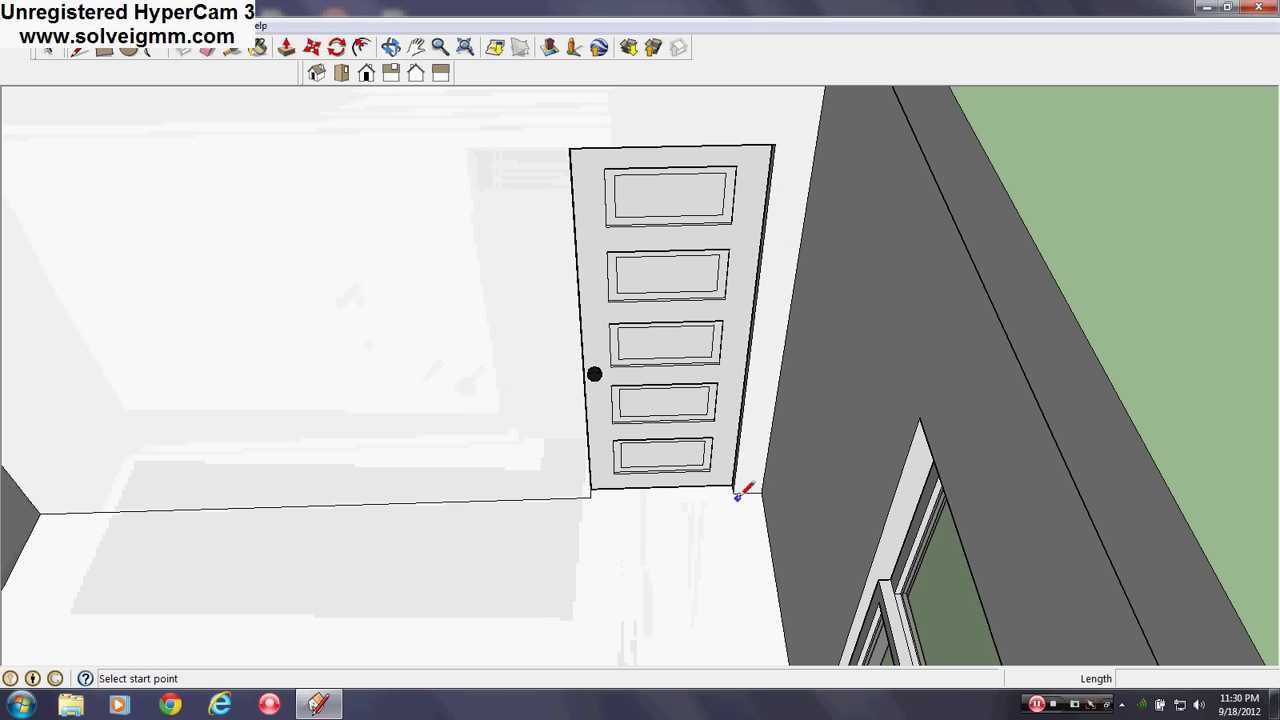
click(604, 496)
Step: Offset the outline of the door face on the wall's other side outward by a narrow reveal and again by 4"
middle_drag(591, 543, 777, 303)
scroll(751, 258, up, 3)
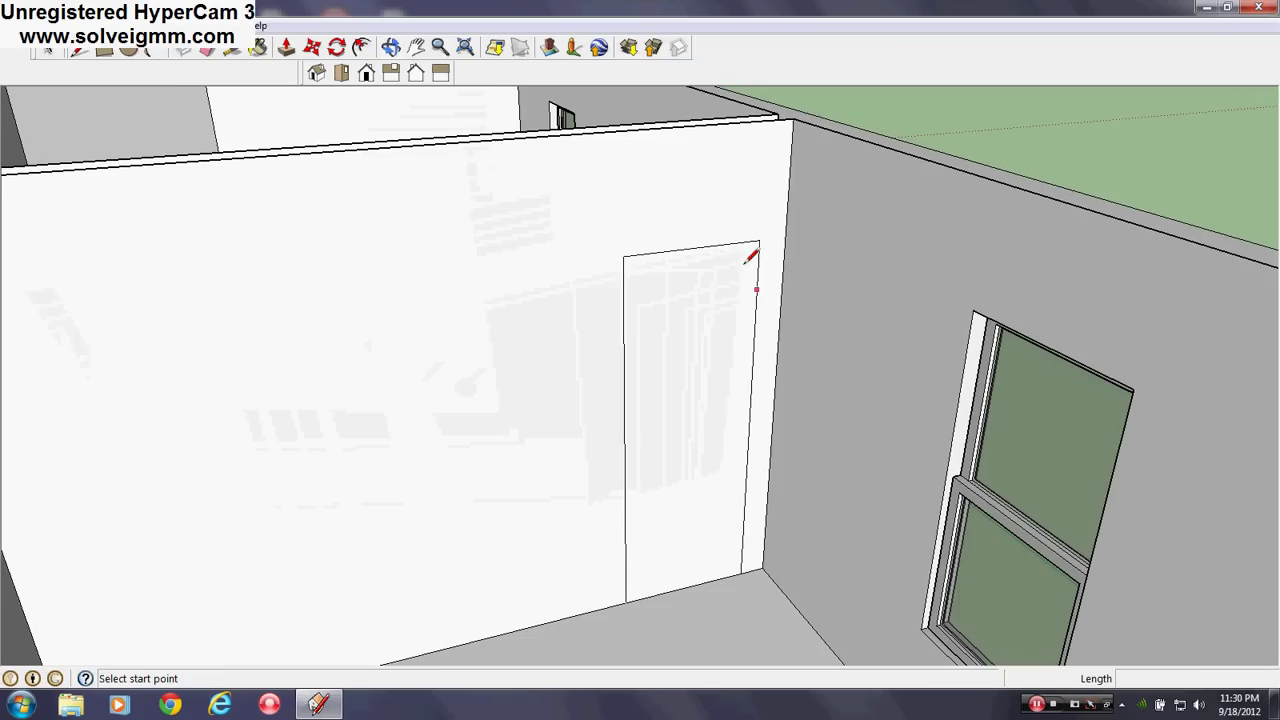
click(362, 50)
click(706, 246)
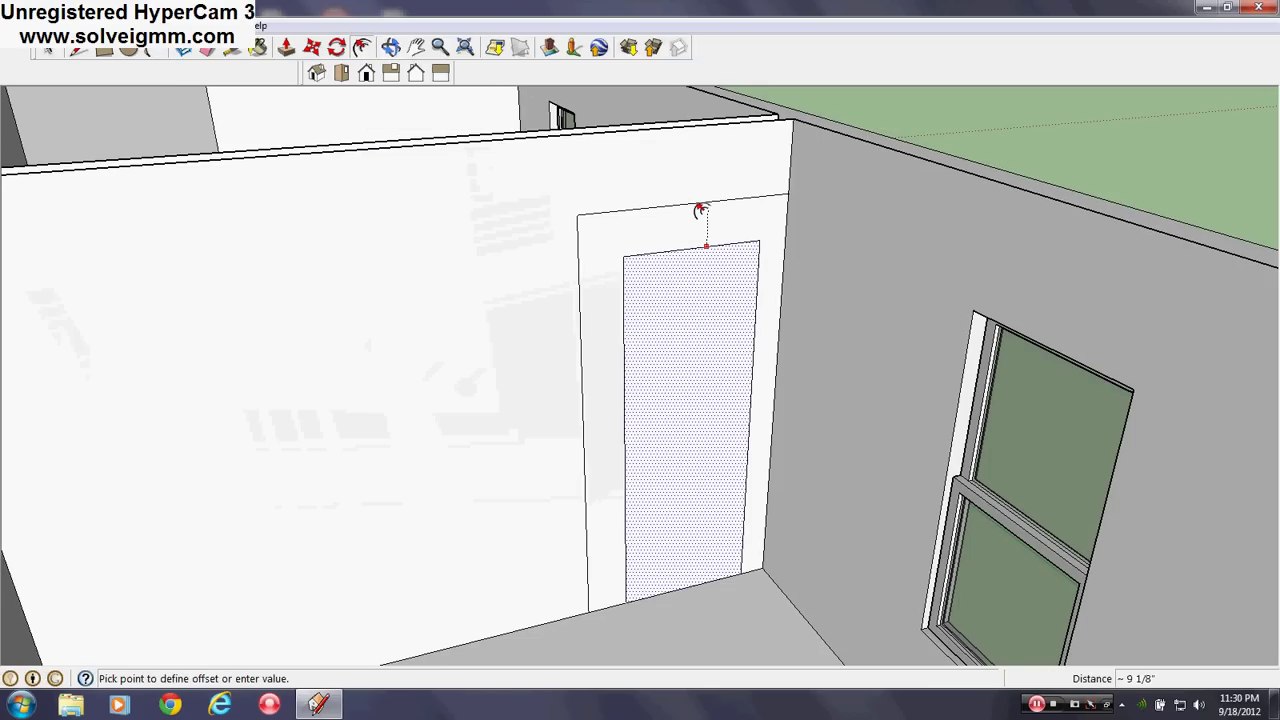
key(Return)
click(690, 305)
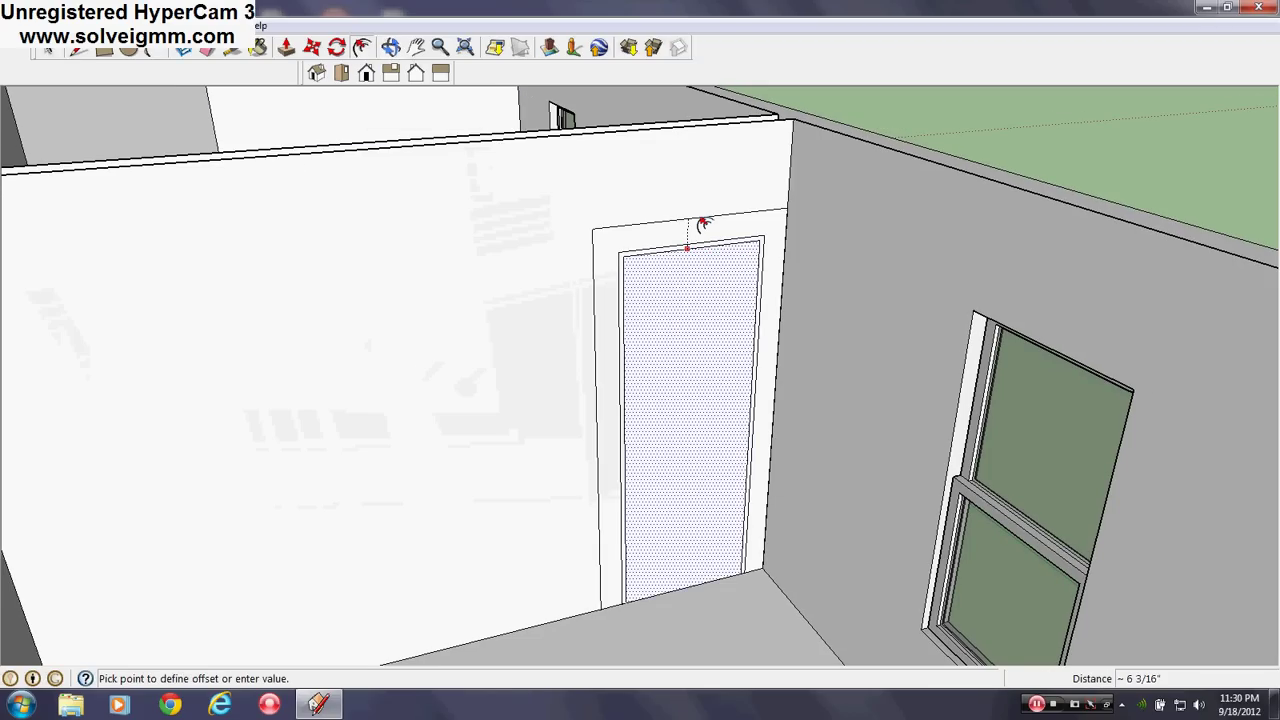
text(4)
key(Return)
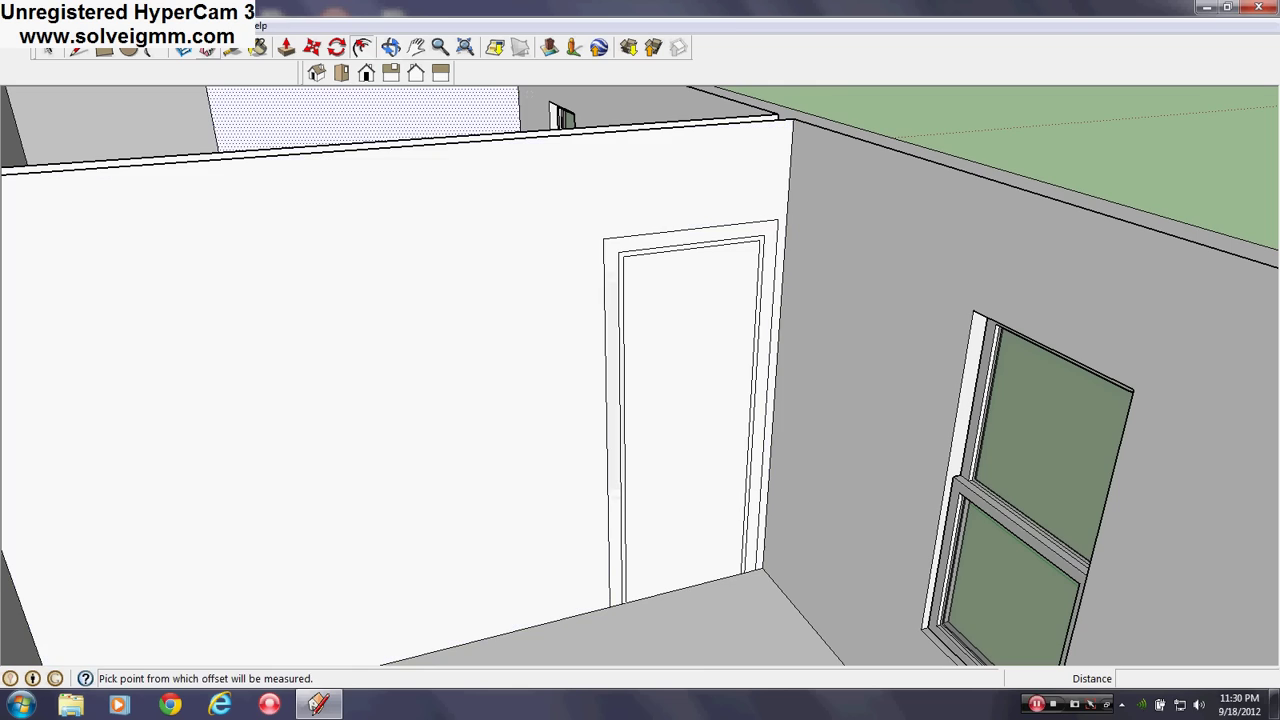
Step: Erase the face covering the doorway on this side and the trim outline ends that extend below the floor
key(e)
scroll(700, 577, up, 5)
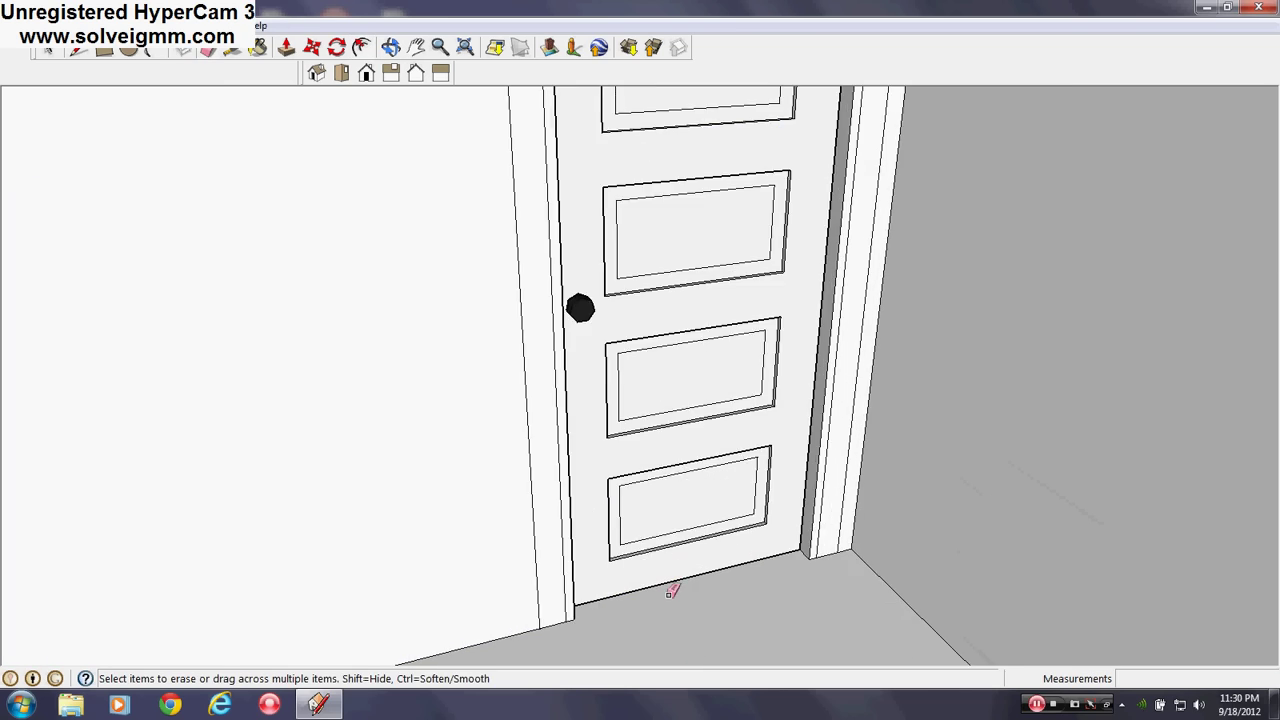
mouse_move(671, 591)
middle_down()
mouse_move(737, 549)
mouse_move(865, 308)
mouse_move(680, 360)
mouse_move(637, 449)
middle_up()
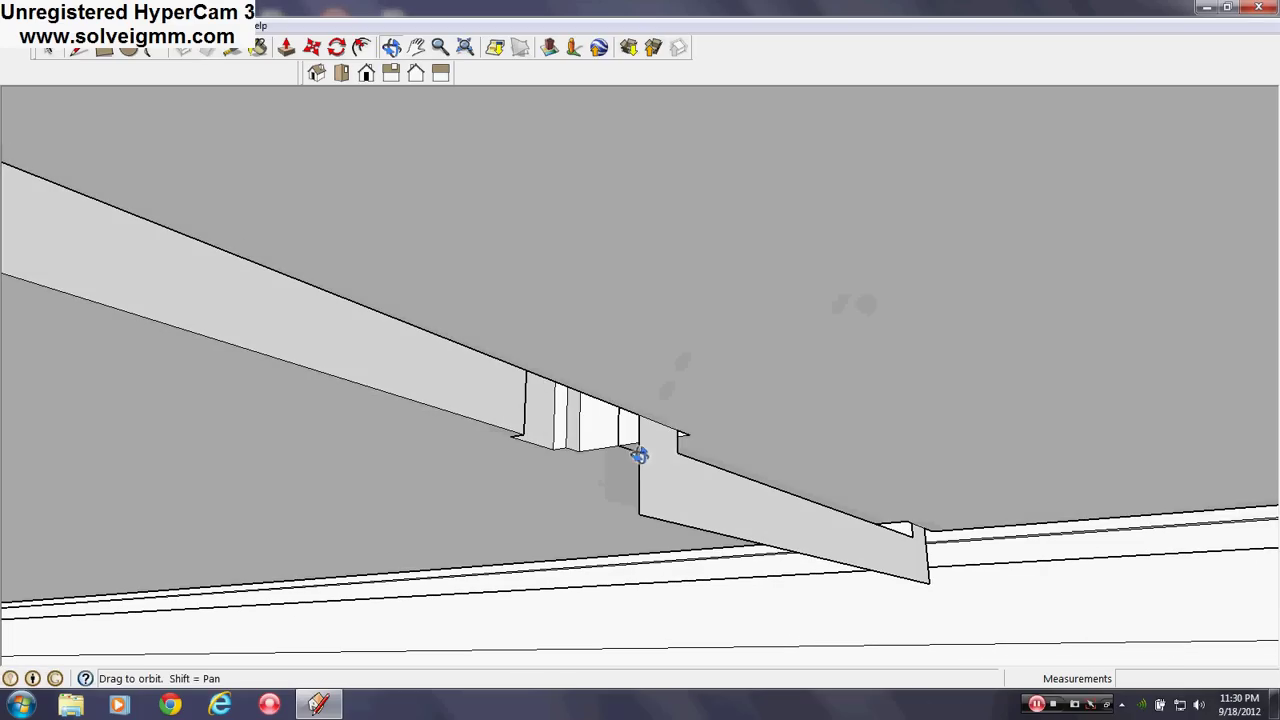
mouse_move(680, 450)
mouse_down()
mouse_move(642, 517)
mouse_move(628, 446)
mouse_up()
scroll(866, 551, up, 3)
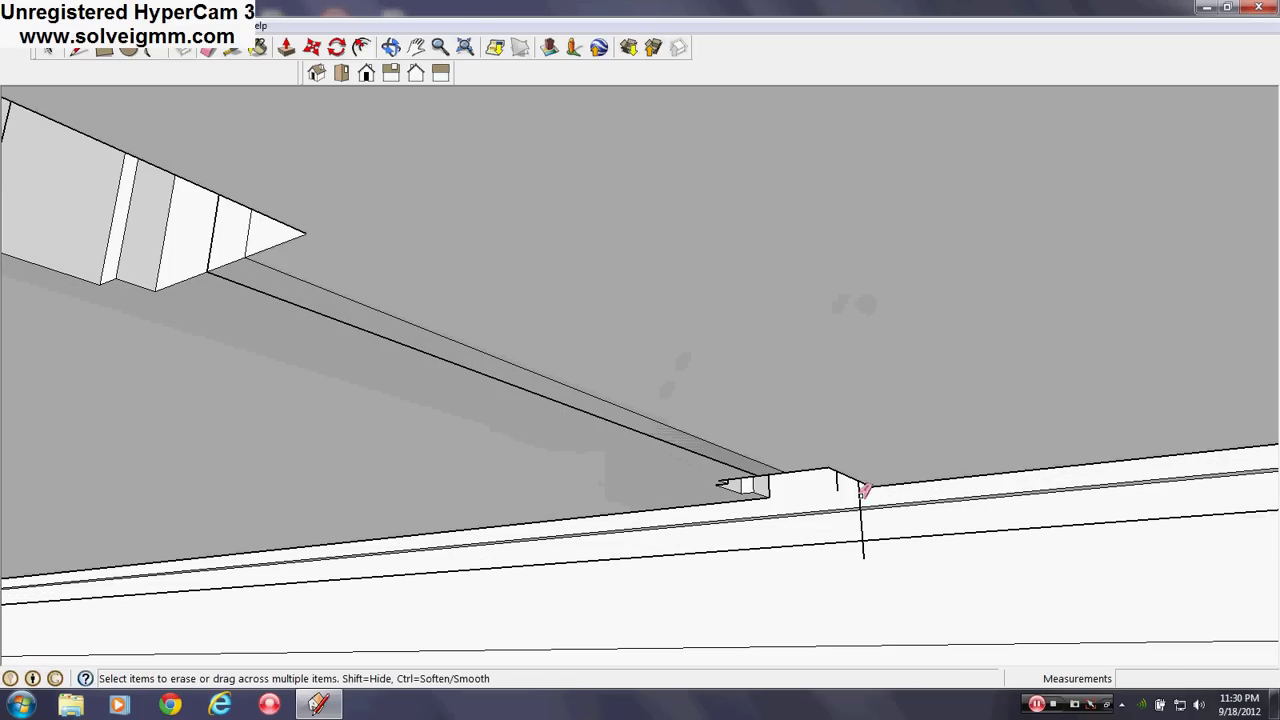
scroll(603, 646, down, 5)
mouse_move(730, 352)
middle_down()
mouse_move(603, 646)
mouse_move(643, 571)
mouse_move(718, 492)
mouse_move(963, 549)
middle_up()
scroll(643, 571, down, 3)
scroll(657, 457, up, 5)
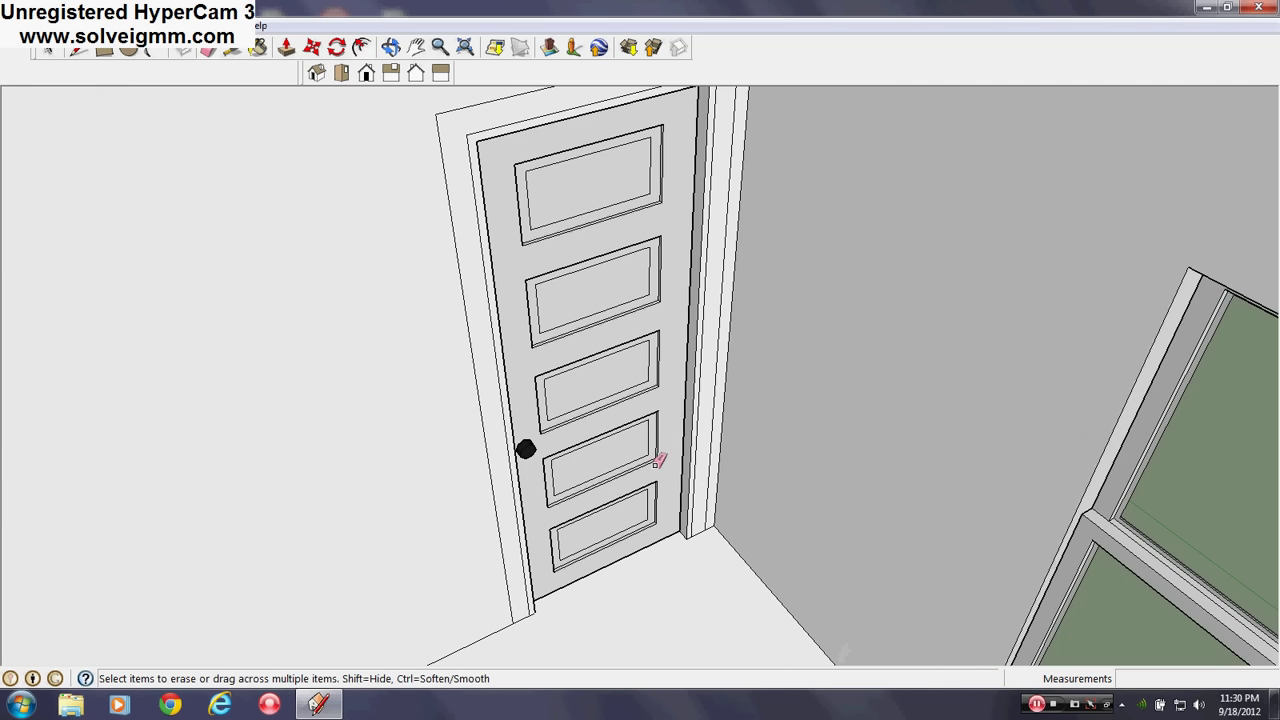
mouse_move(657, 457)
middle_down()
mouse_move(580, 351)
mouse_move(593, 343)
middle_up()
scroll(592, 343, up, 2)
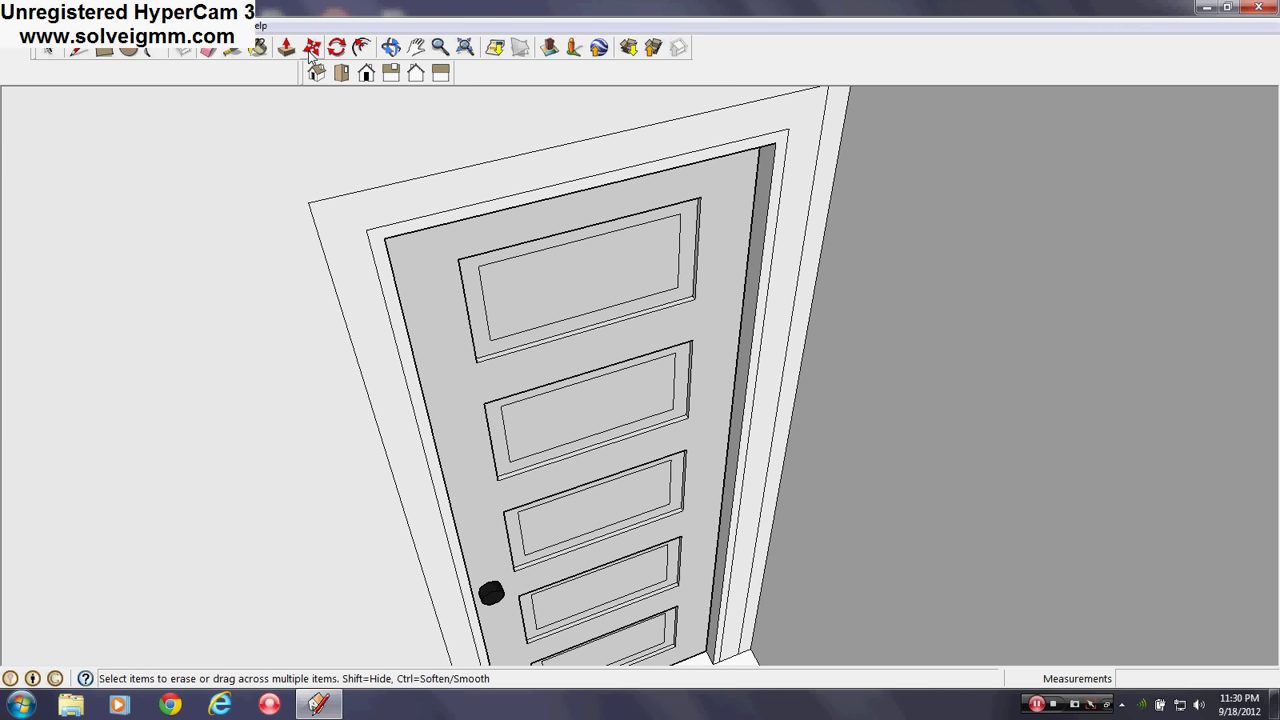
click(257, 49)
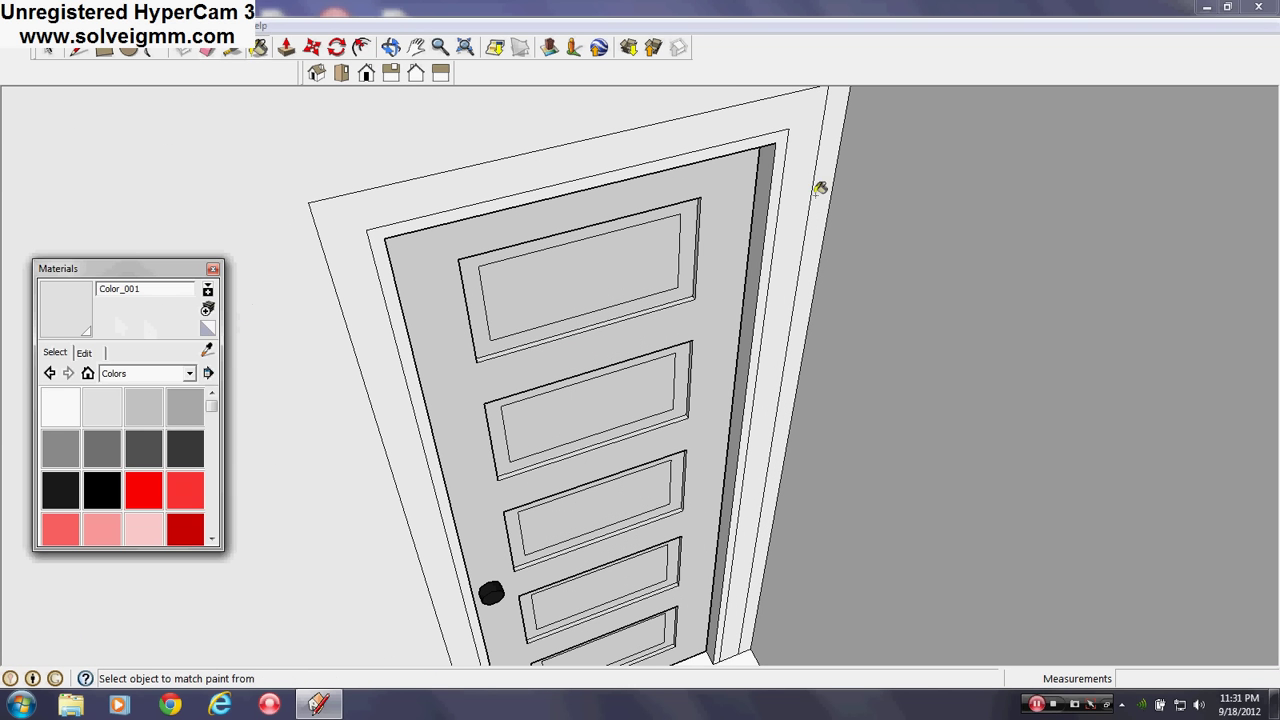
scroll(709, 240, down, 5)
scroll(723, 263, up, 3)
scroll(742, 244, down, 2)
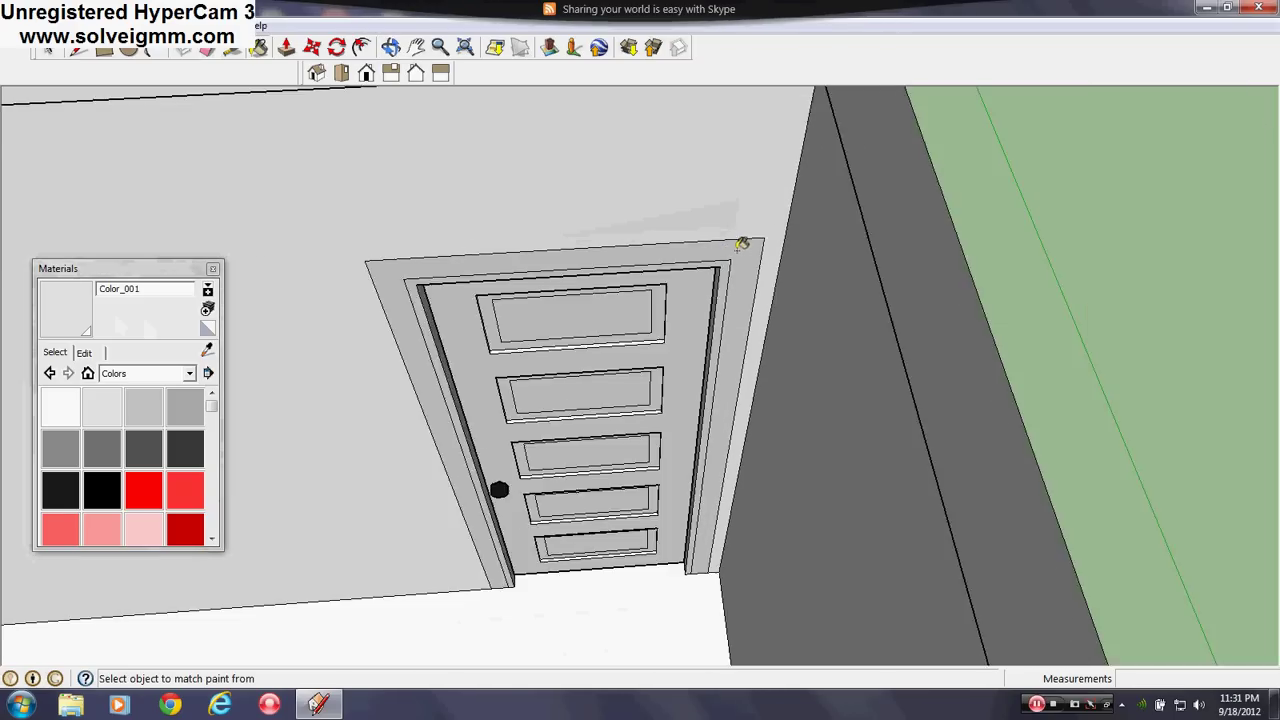
scroll(523, 386, down, 2)
scroll(394, 400, up, 3)
click(212, 268)
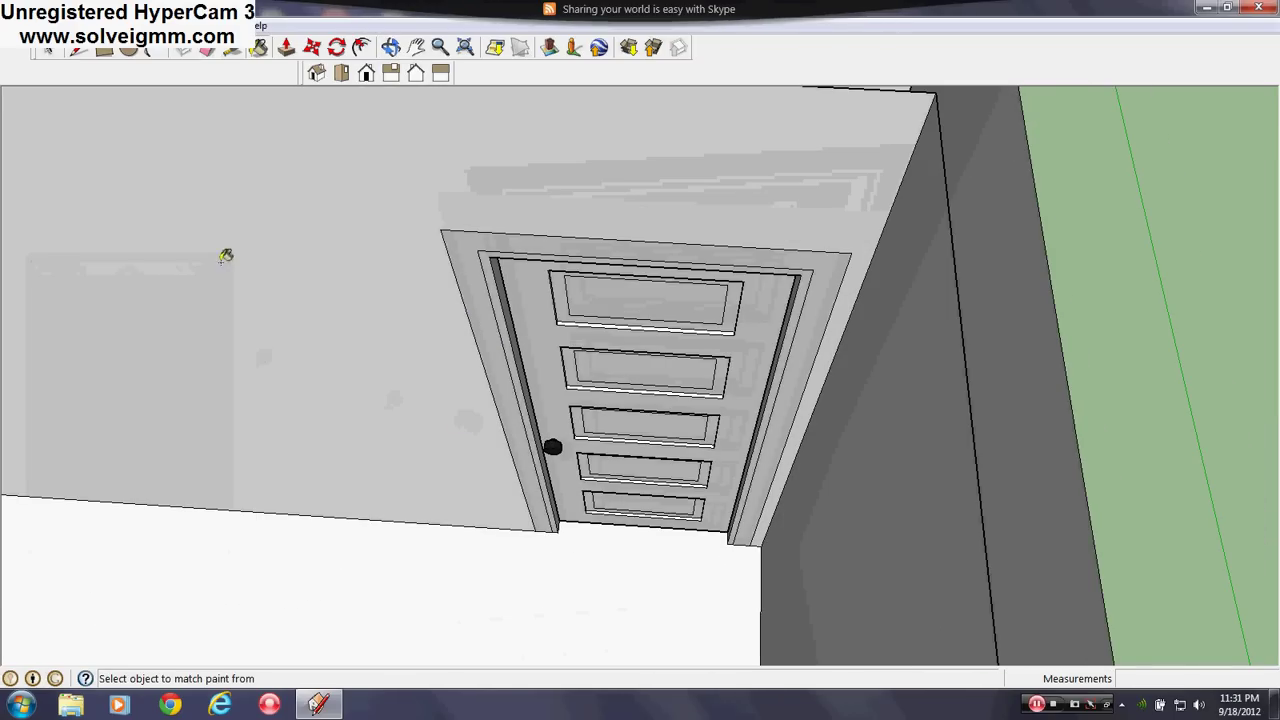
Step: Push/Pull the trim band around the door on this side of the wall out by 0.75"
click(286, 47)
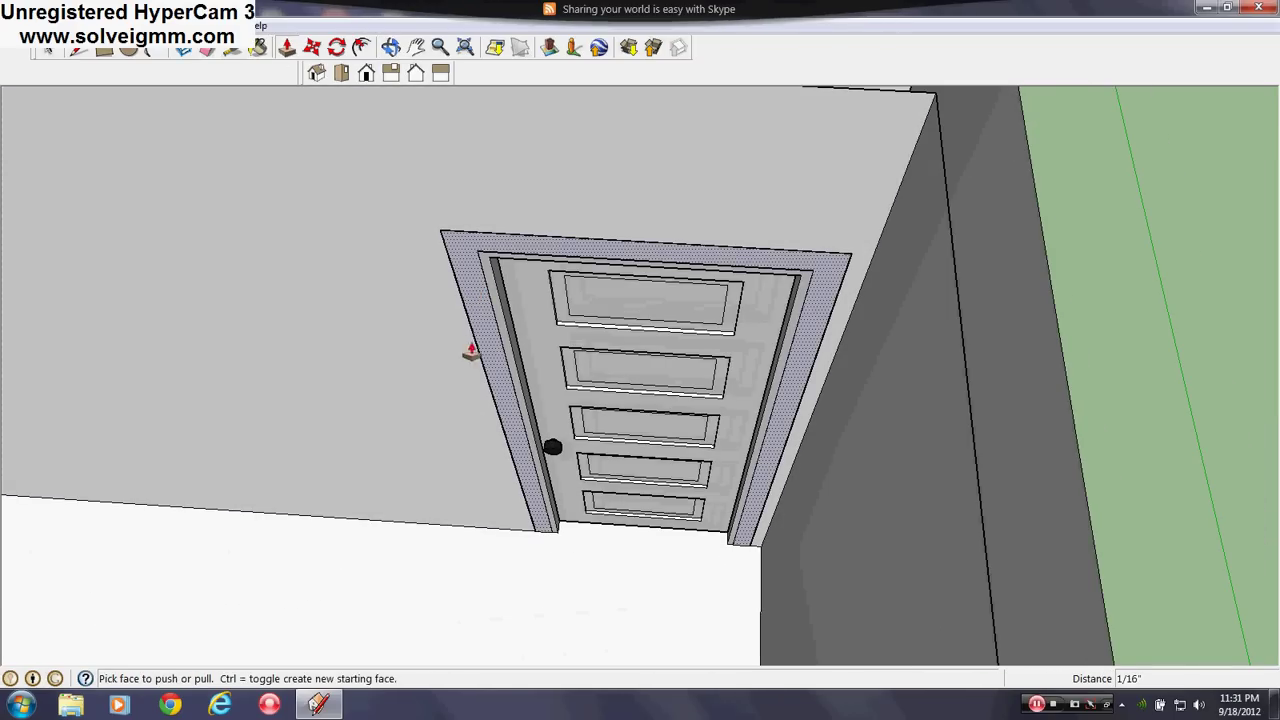
click(471, 308)
key(Escape)
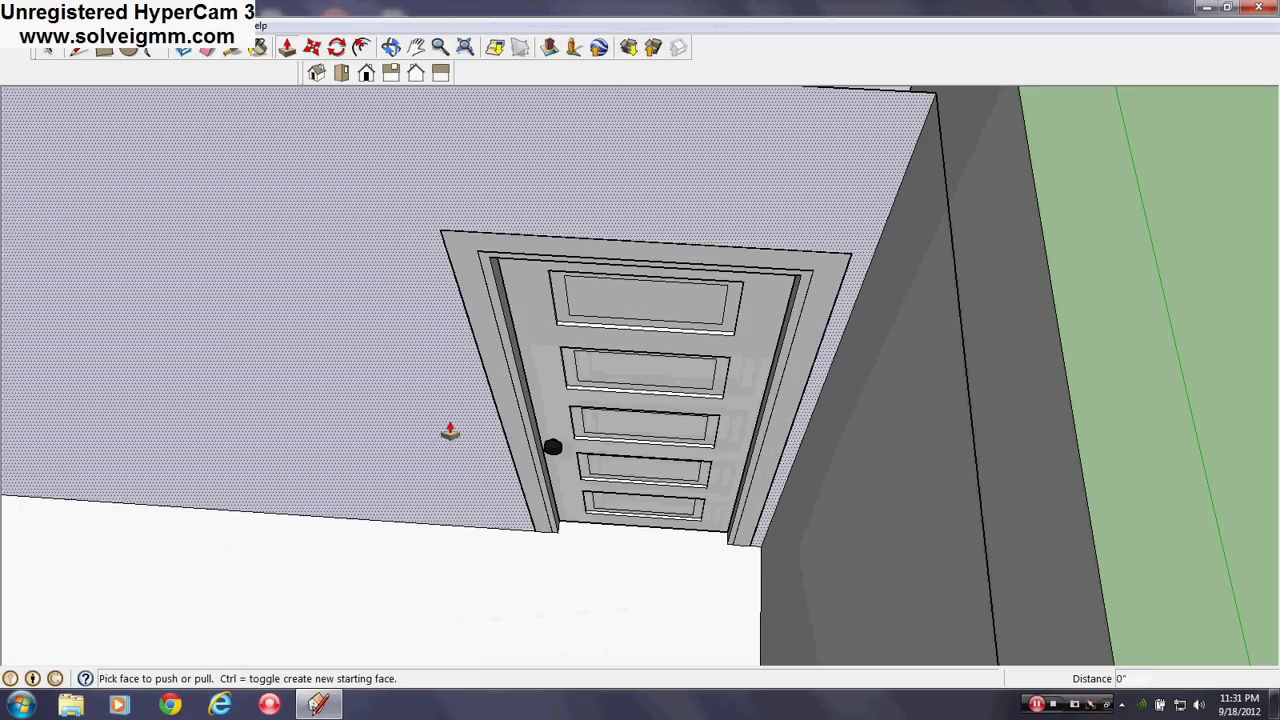
click(461, 305)
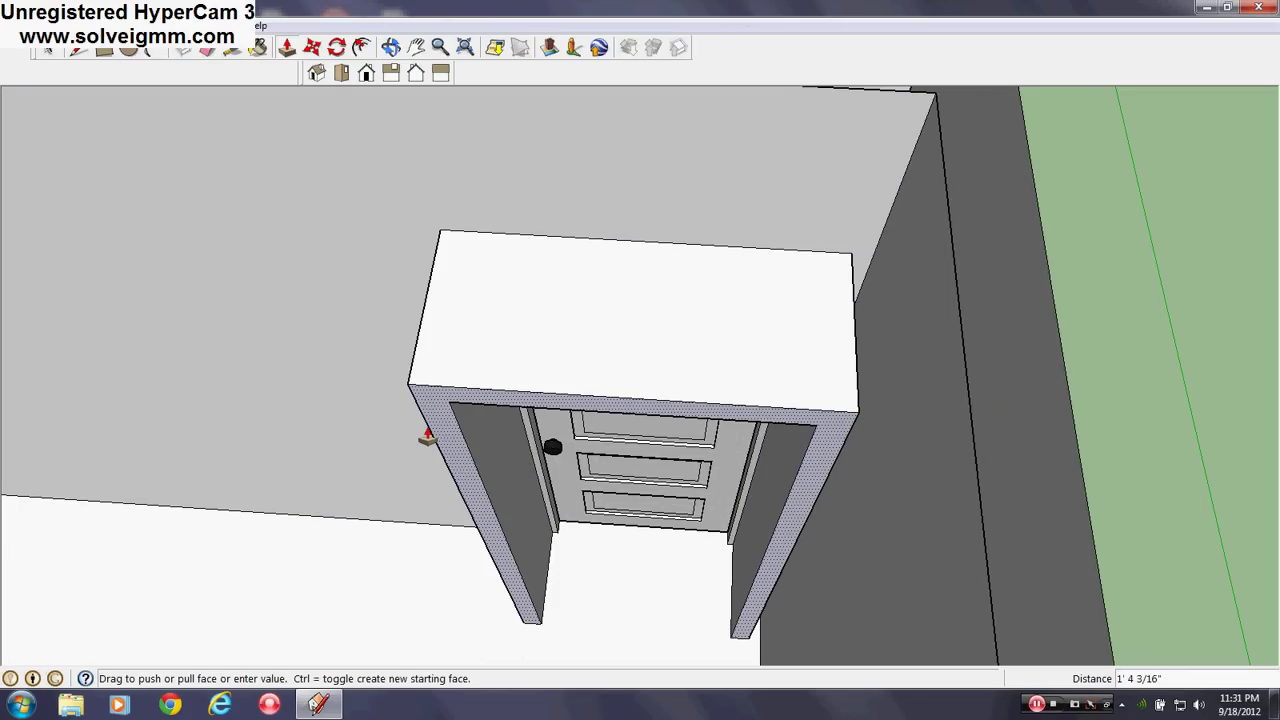
text(.75)
key(Return)
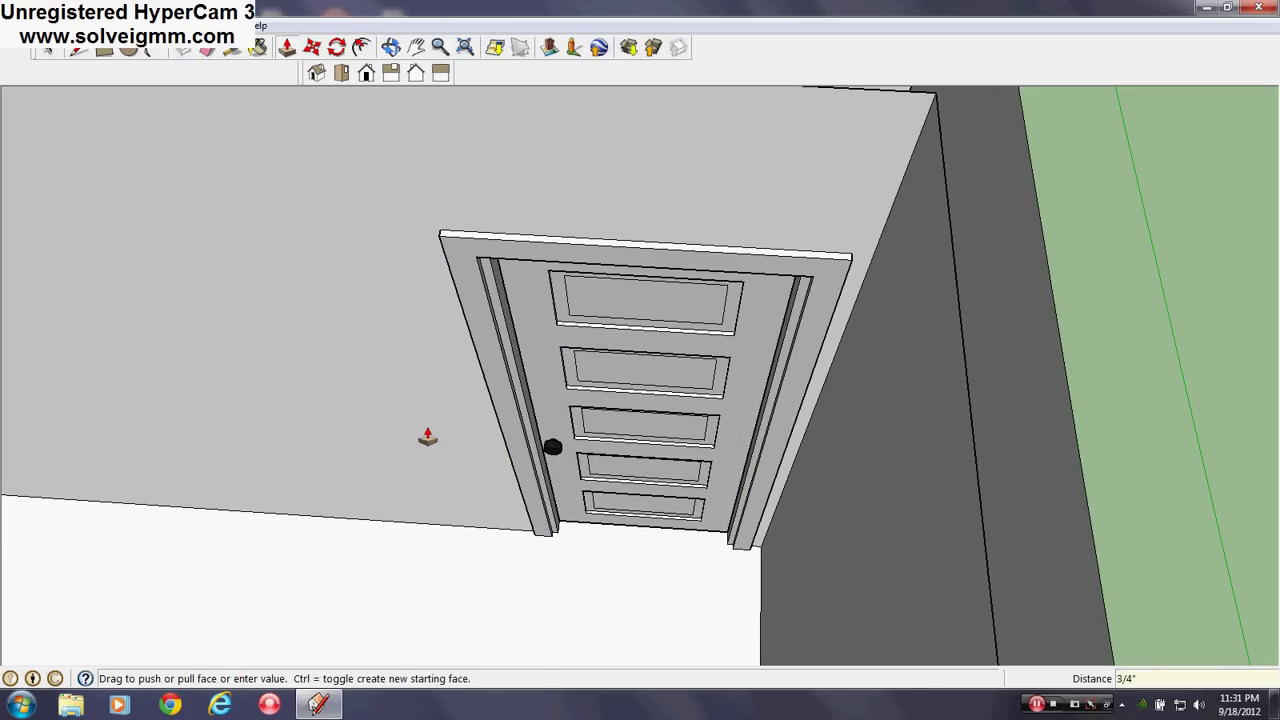
Step: Rotate the door open by about 60 degrees around its bottom corner opposite the knob
click(78, 55)
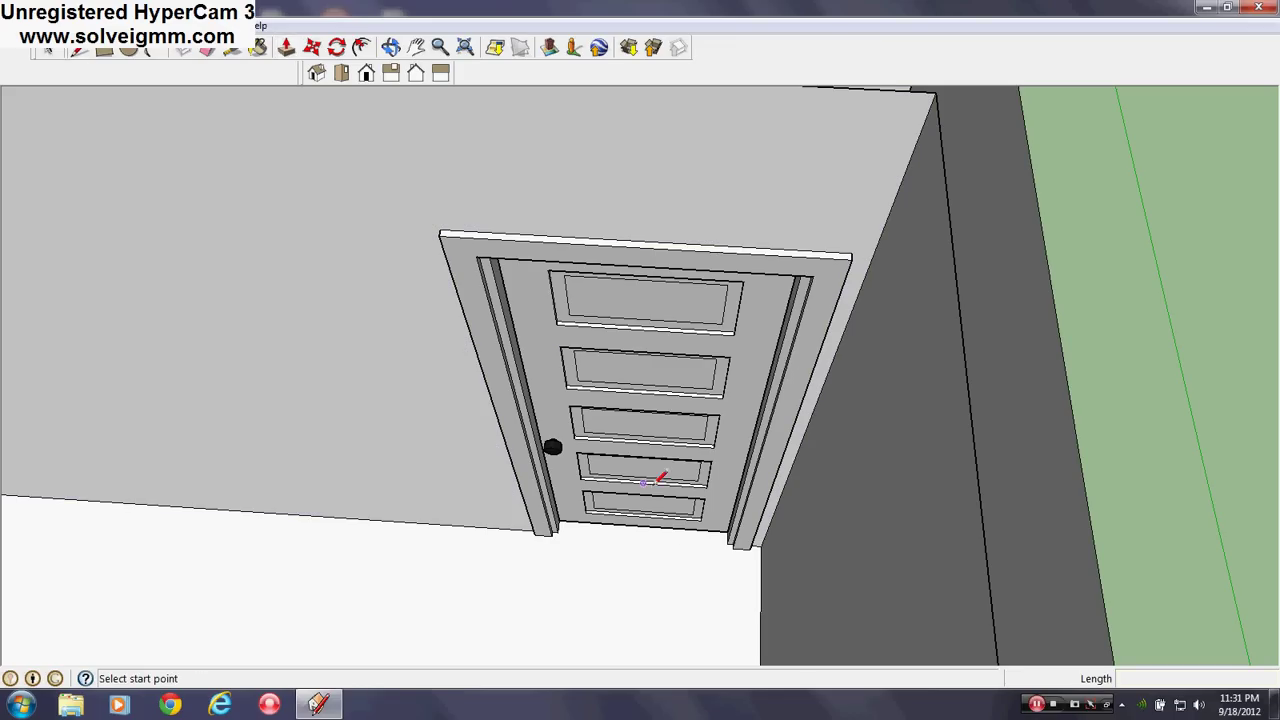
scroll(680, 560, up, 5)
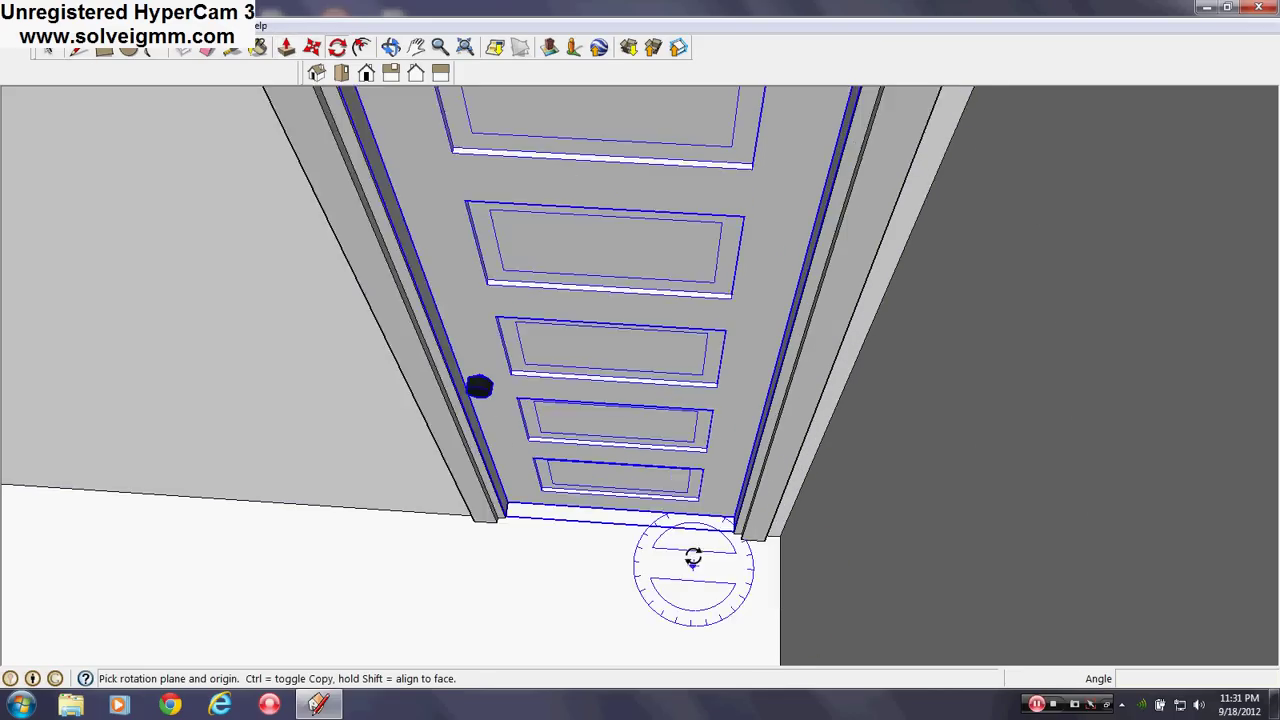
click(741, 509)
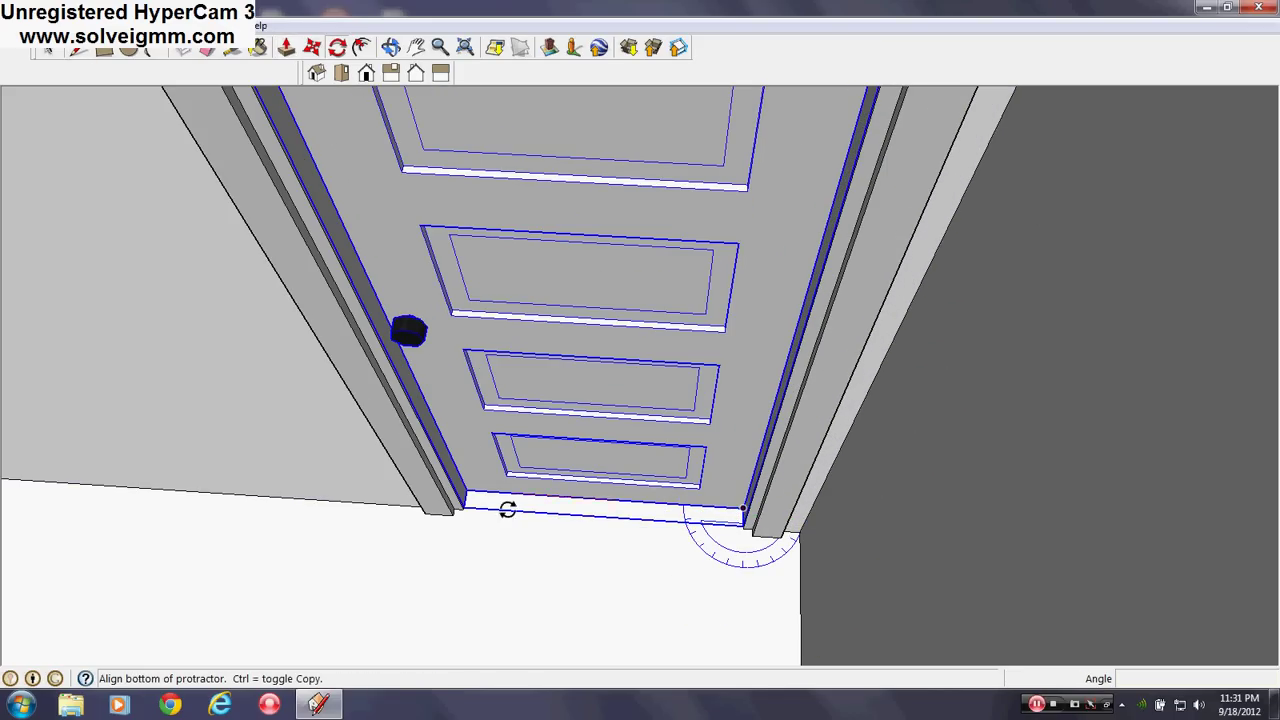
click(469, 493)
scroll(508, 520, down, 6)
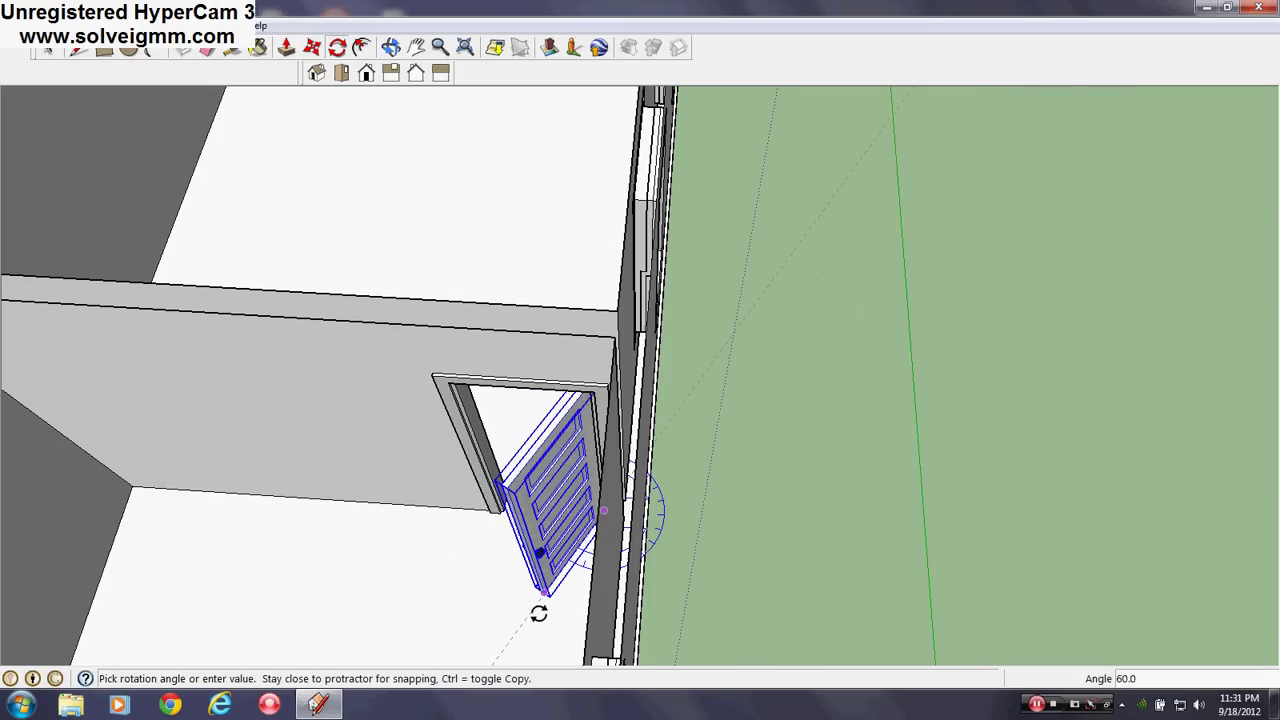
click(549, 614)
Step: Deselect the door and examine the open door and its trim from both adjoining rooms
middle_drag(370, 546, 1211, 531)
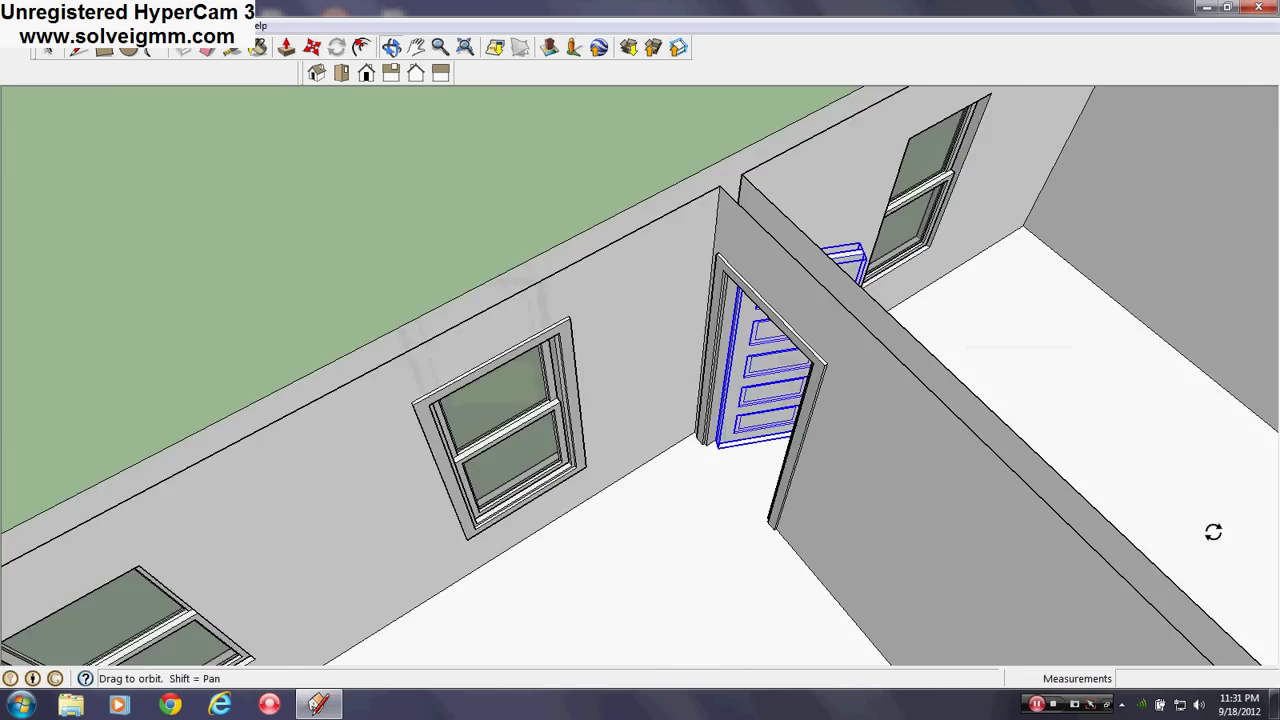
scroll(657, 371, down, 4)
key(ctrl+t)
key(l)
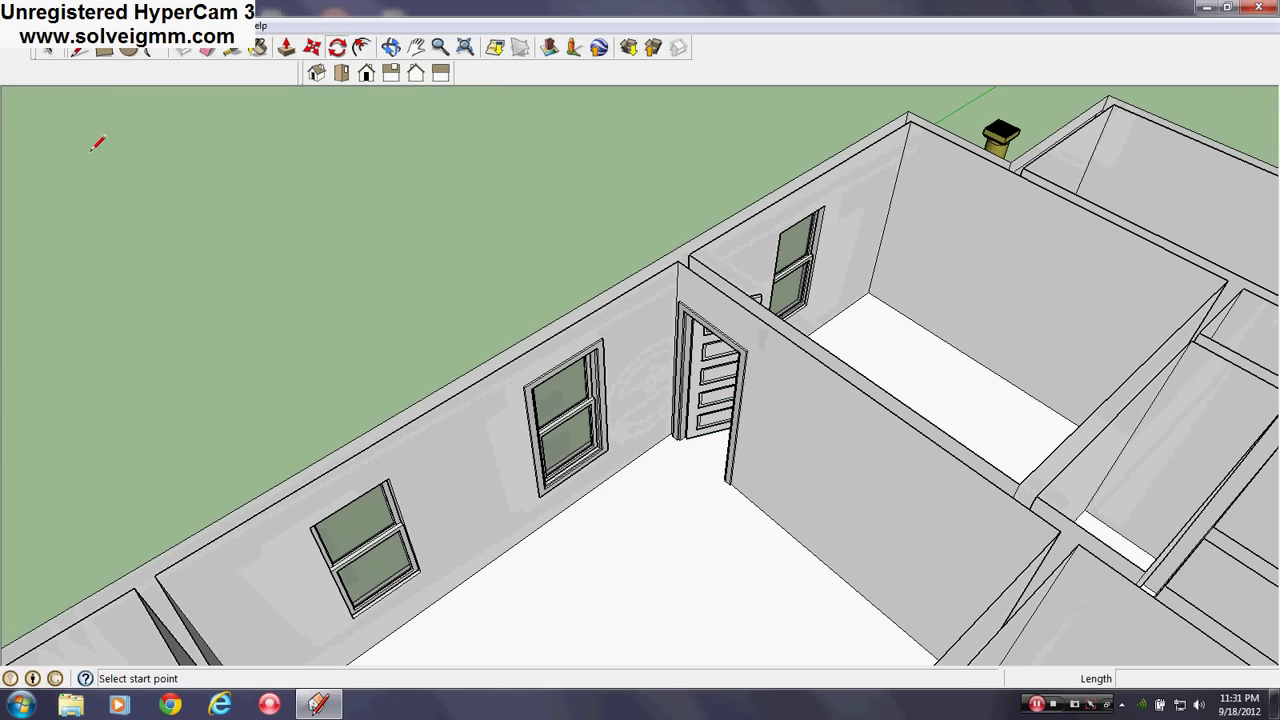
scroll(720, 400, up, 3)
middle_drag(720, 420, 737, 451)
scroll(811, 349, up, 4)
middle_drag(811, 349, 930, 345)
scroll(877, 371, down, 5)
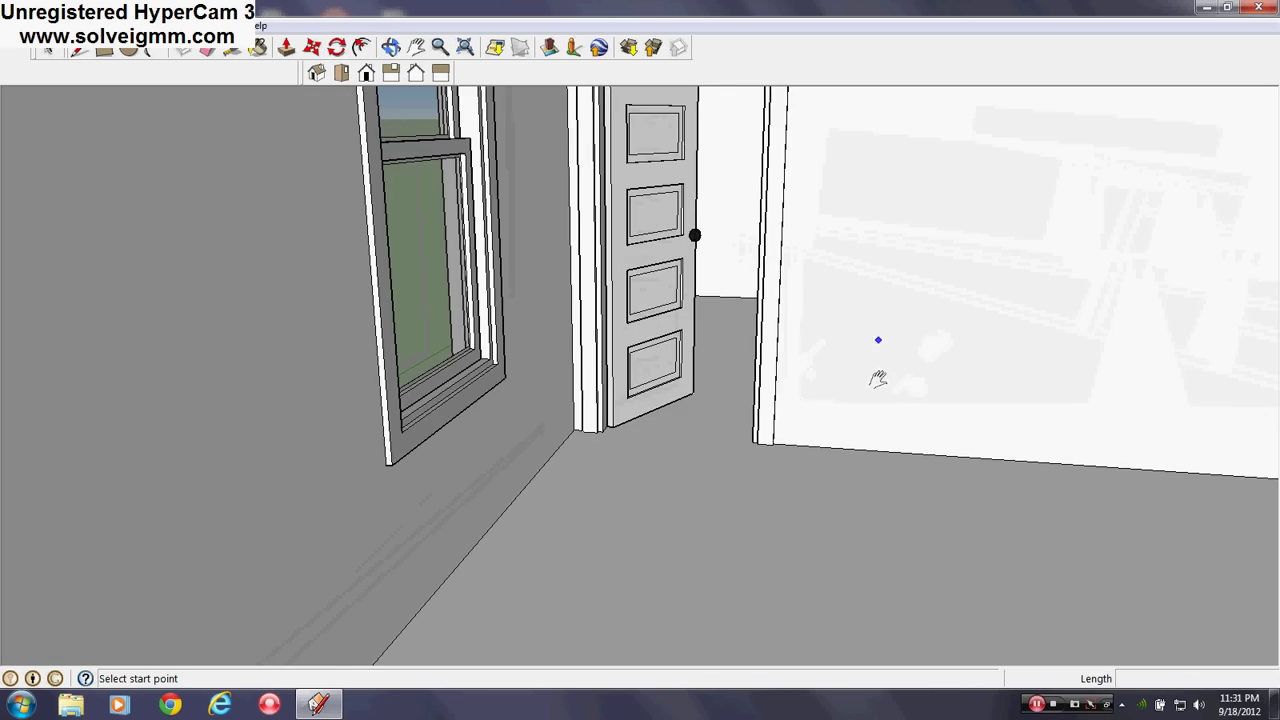
middle_drag(871, 580, 1133, 630)
scroll(750, 540, down, 5)
middle_drag(600, 500, 400, 468)
scroll(560, 468, up, 3)
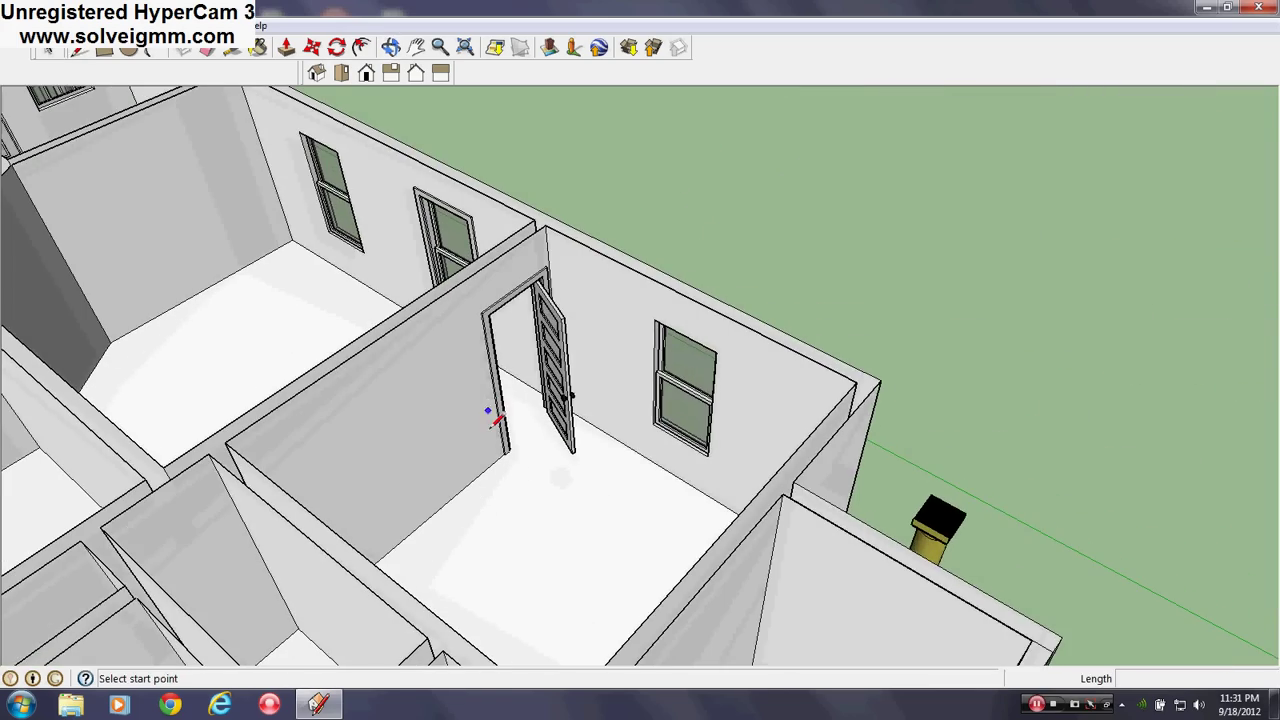
Step: Examine the room with the trimmed door and windows in relation to the surrounding rooms
middle_drag(570, 535, 750, 398)
scroll(714, 380, down, 5)
middle_drag(400, 305, 703, 397)
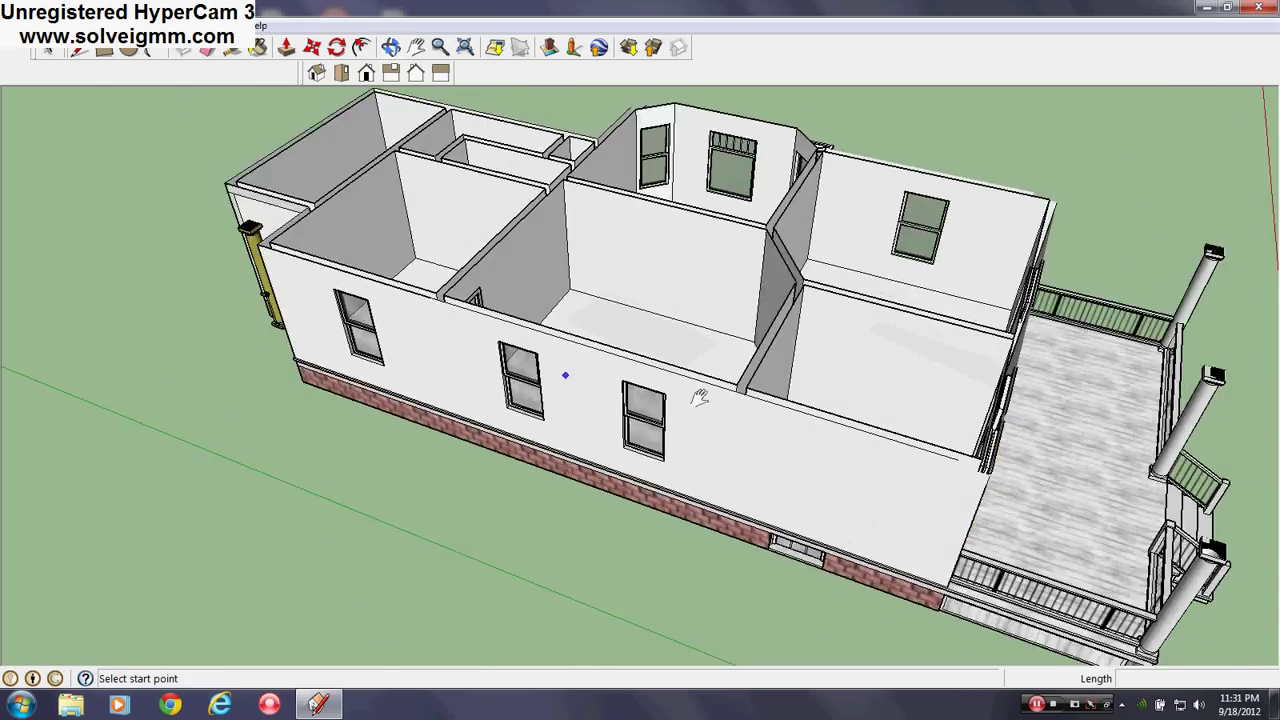
scroll(640, 420, up, 4)
middle_drag(646, 426, 697, 406)
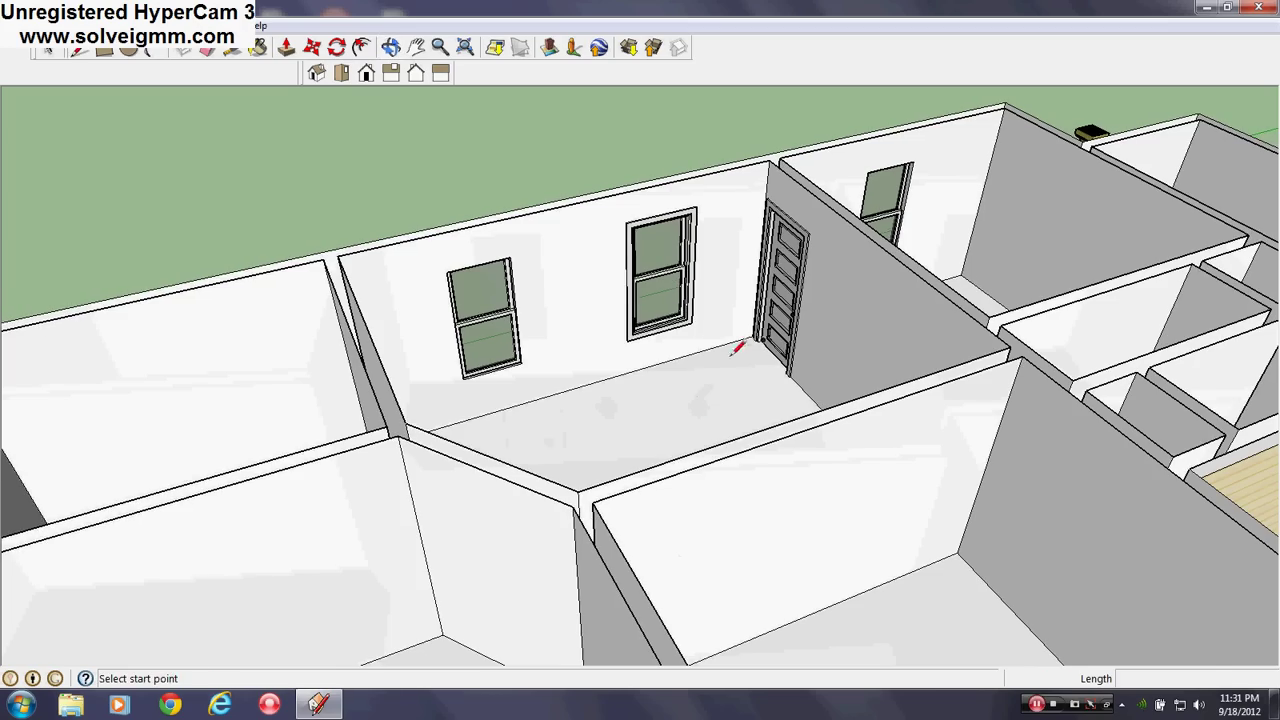
scroll(736, 347, down, 3)
scroll(757, 329, up, 3)
middle_drag(757, 329, 970, 340)
scroll(970, 340, down, 2)
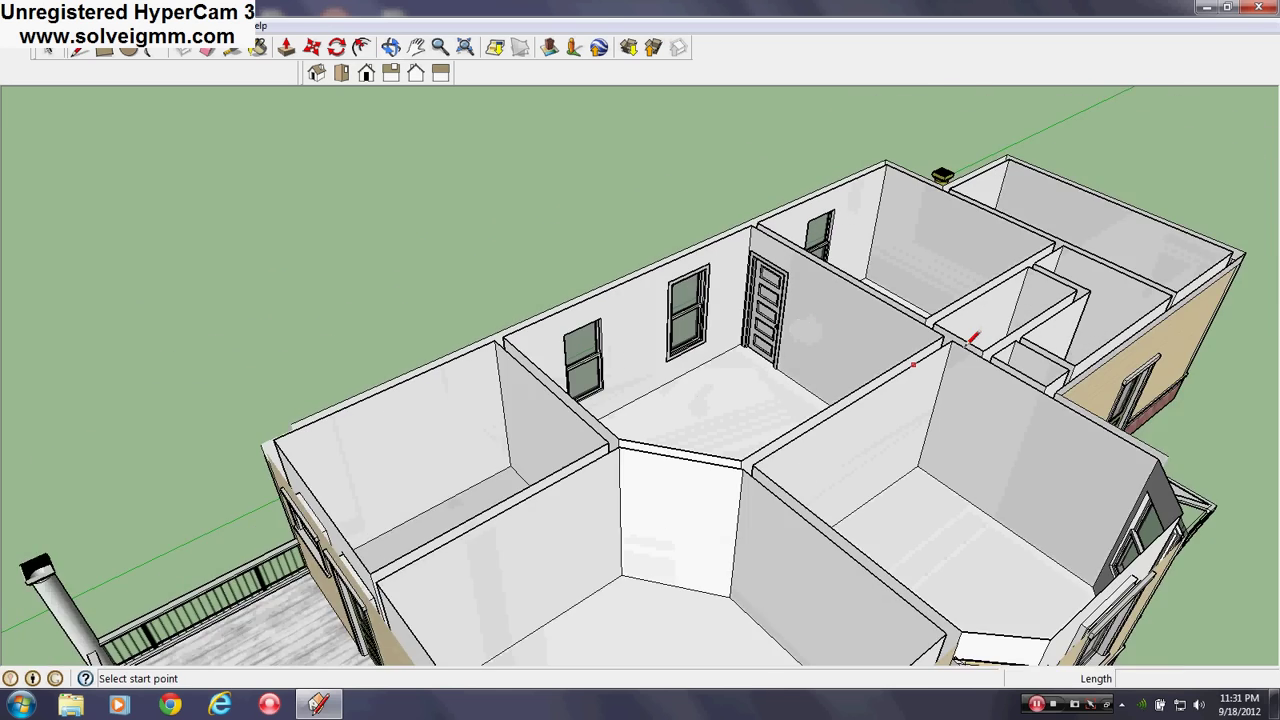
scroll(972, 340, up, 2)
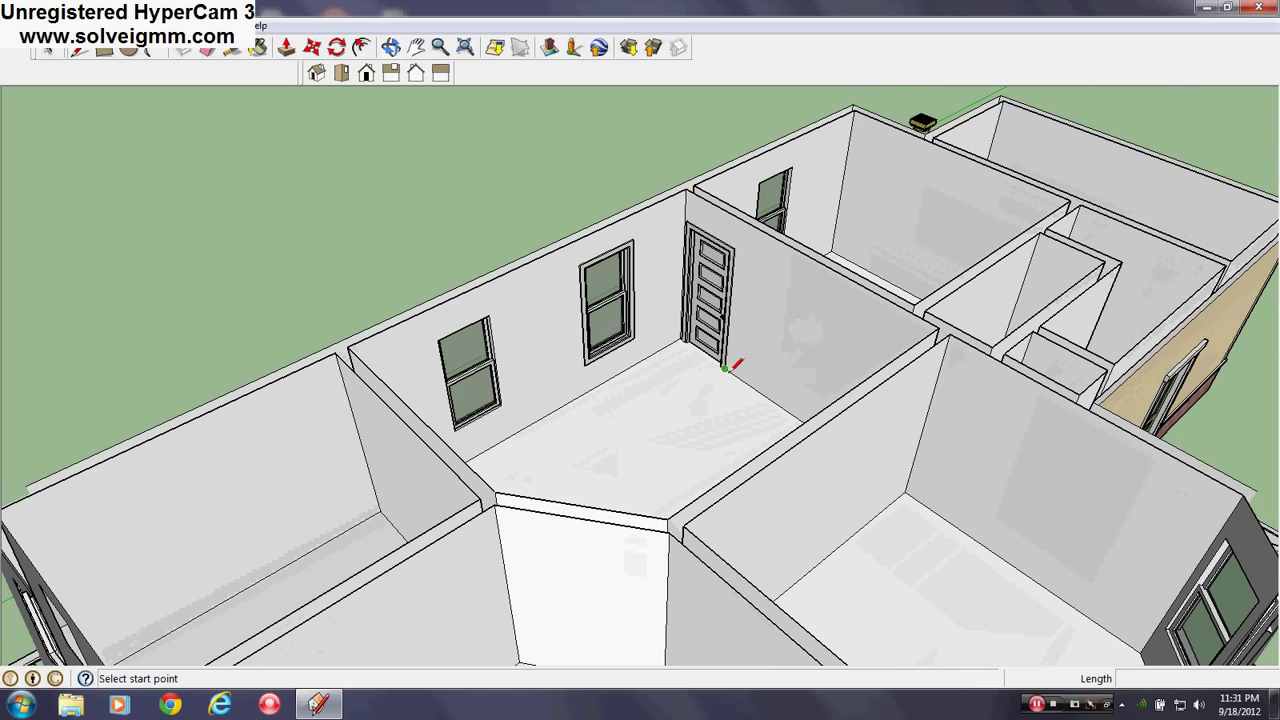
mouse_move(627, 378)
middle_down()
mouse_move(549, 331)
mouse_move(590, 338)
mouse_move(643, 425)
middle_up()
scroll(551, 320, down, 2)
scroll(568, 404, down, 1)
scroll(567, 341, up, 4)
scroll(648, 358, up, 2)
middle_drag(652, 350, 651, 206)
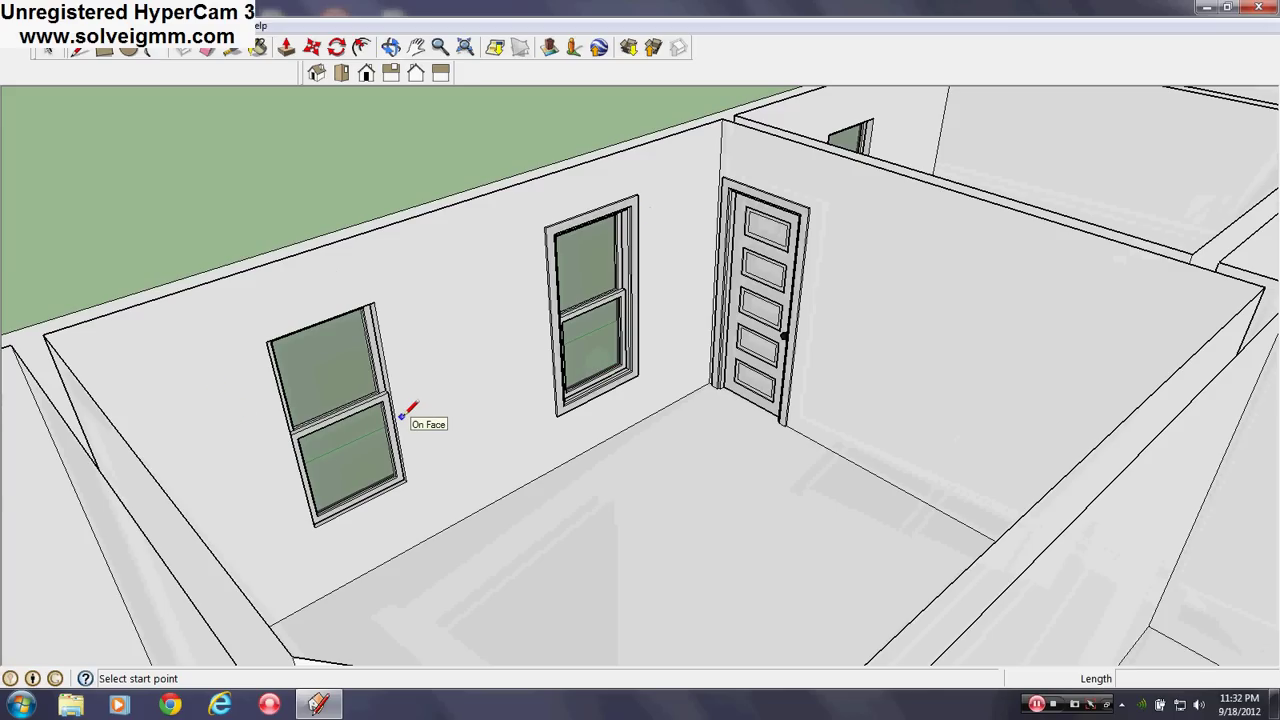
Step: Examine the whole house model from outside and above, comparing the windows, interior walls and porch side
middle_drag(614, 403, 824, 356)
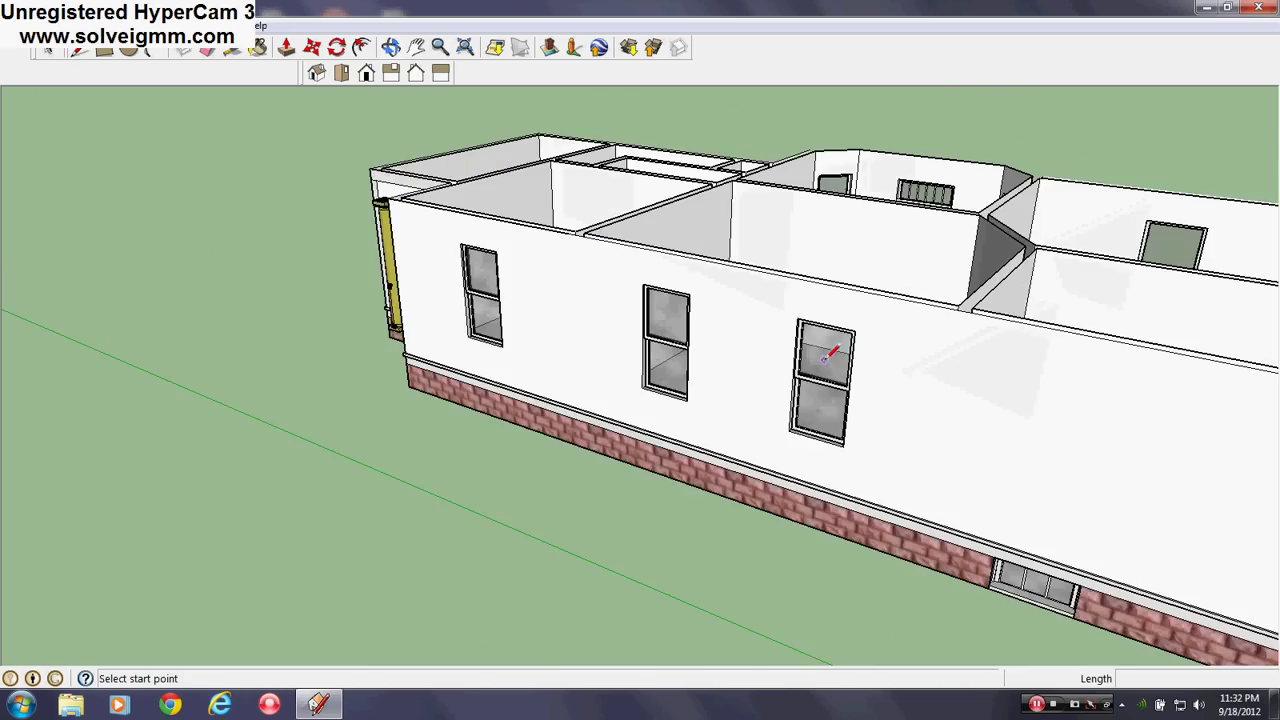
scroll(714, 362, up, 1)
middle_drag(714, 362, 191, 481)
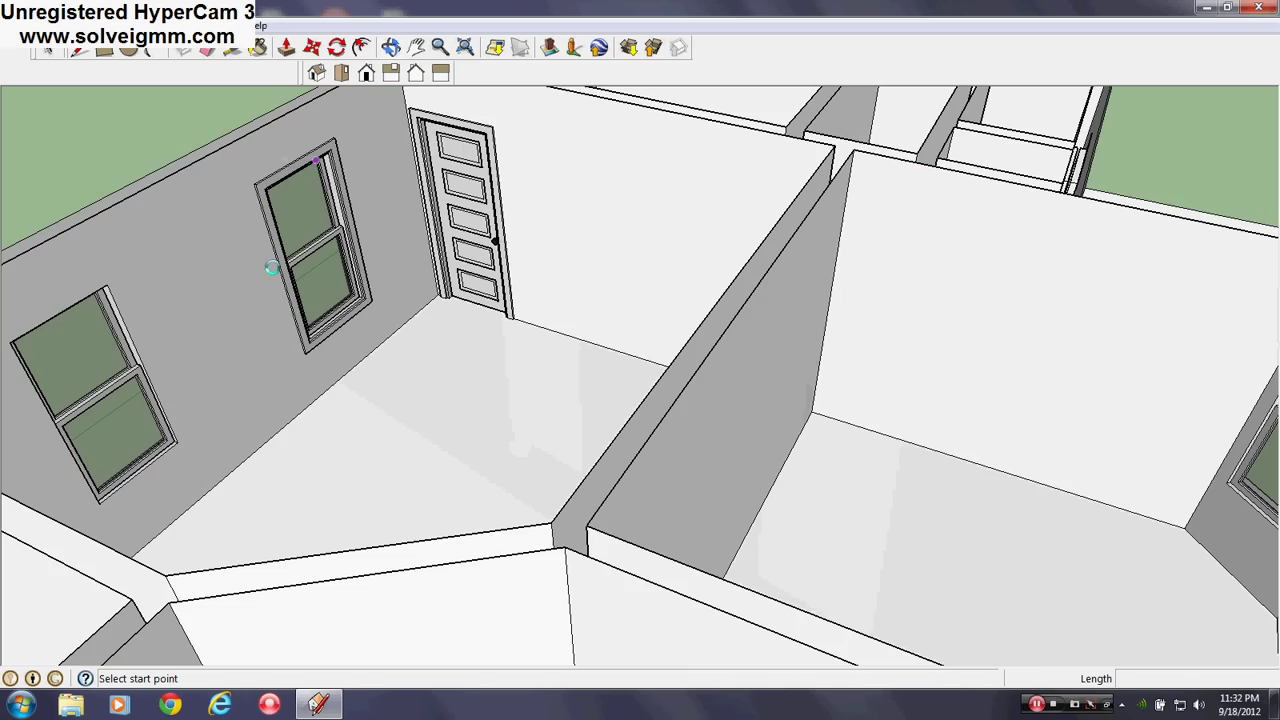
scroll(480, 264, down, 5)
middle_drag(485, 275, 1168, 354)
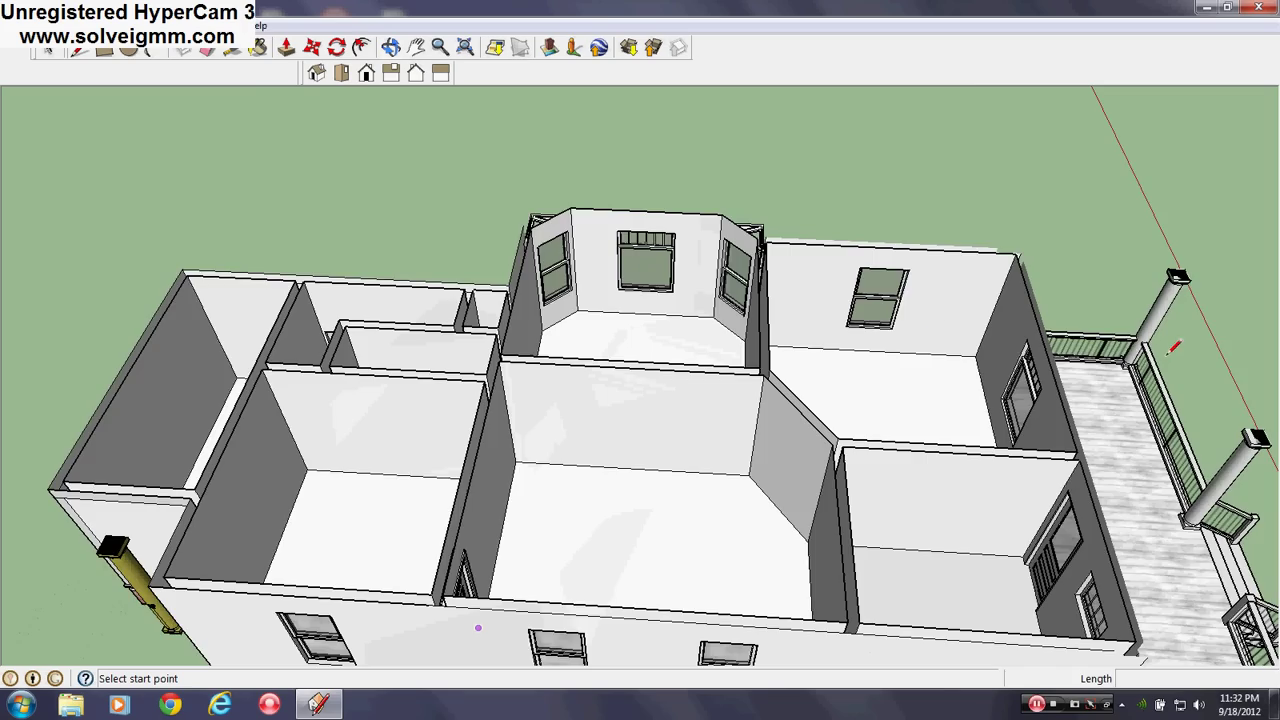
scroll(700, 310, down, 5)
scroll(642, 430, up, 5)
middle_drag(628, 455, 364, 386)
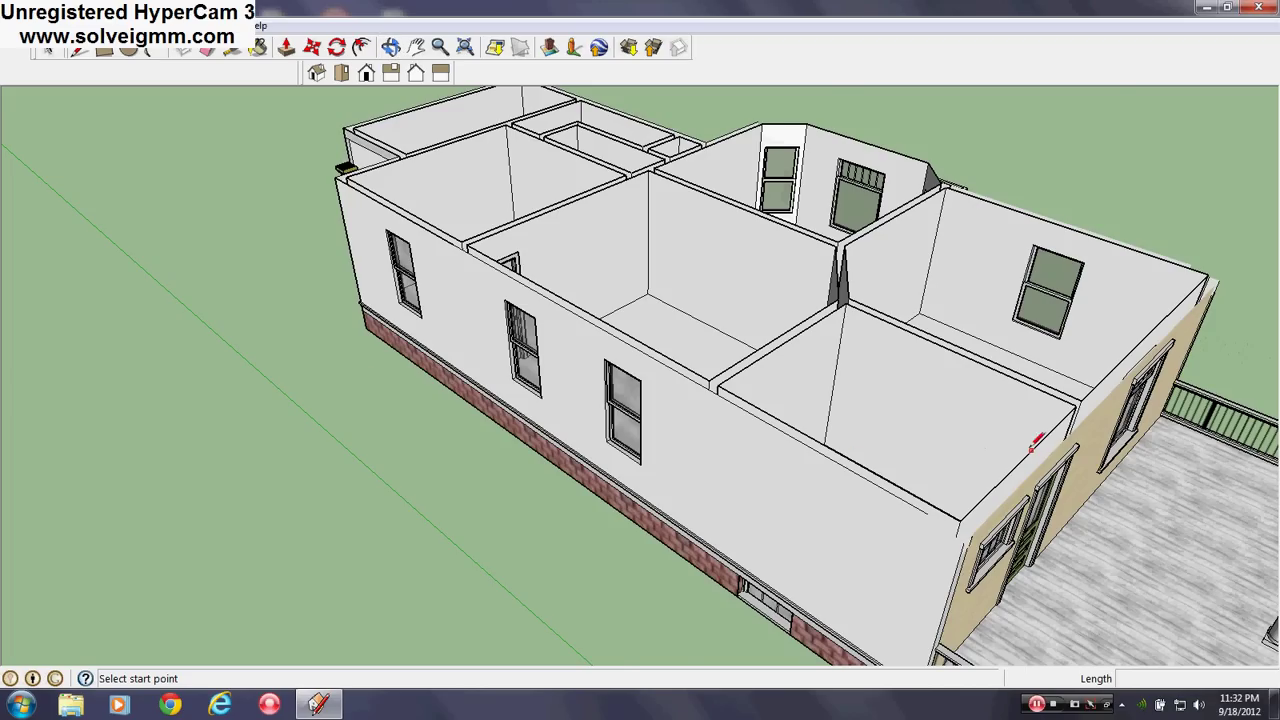
middle_drag(1017, 441, 534, 497)
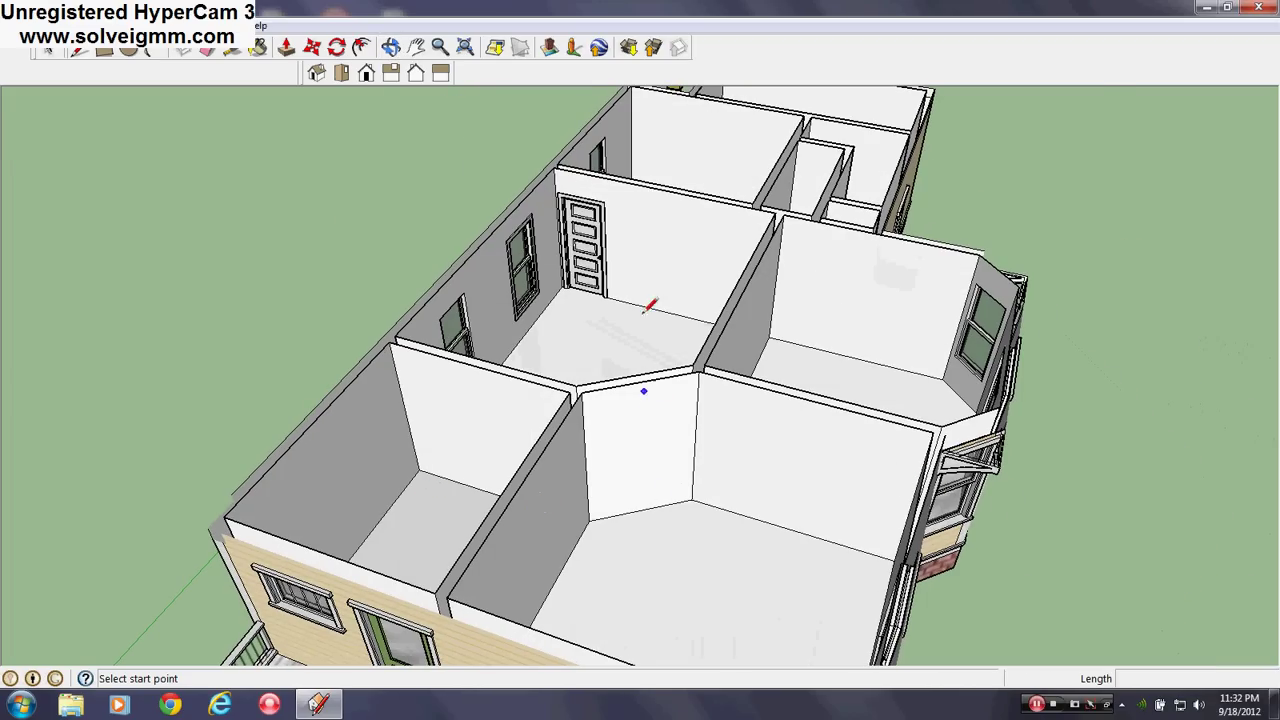
scroll(820, 289, down, 2)
middle_drag(820, 289, 552, 466)
scroll(552, 466, up, 3)
middle_drag(566, 520, 1012, 336)
scroll(734, 517, up, 2)
scroll(1012, 336, down, 1)
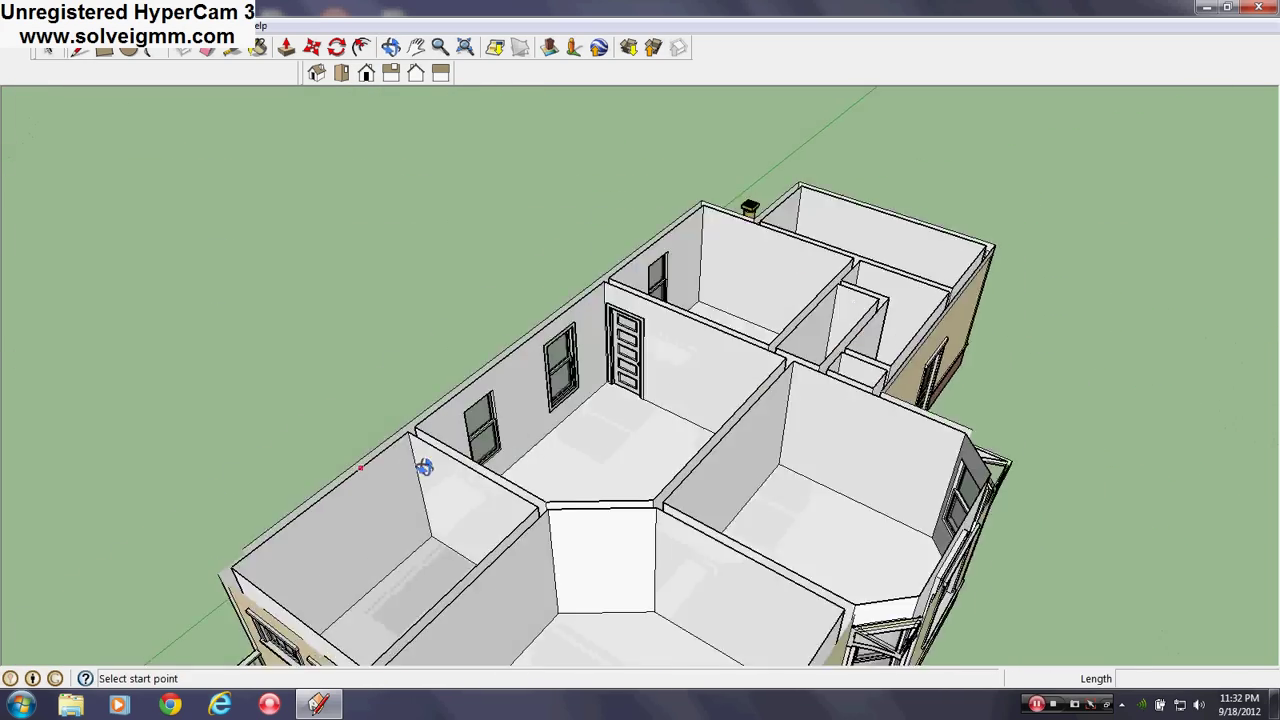
middle_drag(426, 466, 884, 400)
scroll(432, 382, down, 2)
middle_drag(518, 440, 700, 449)
scroll(634, 457, up, 2)
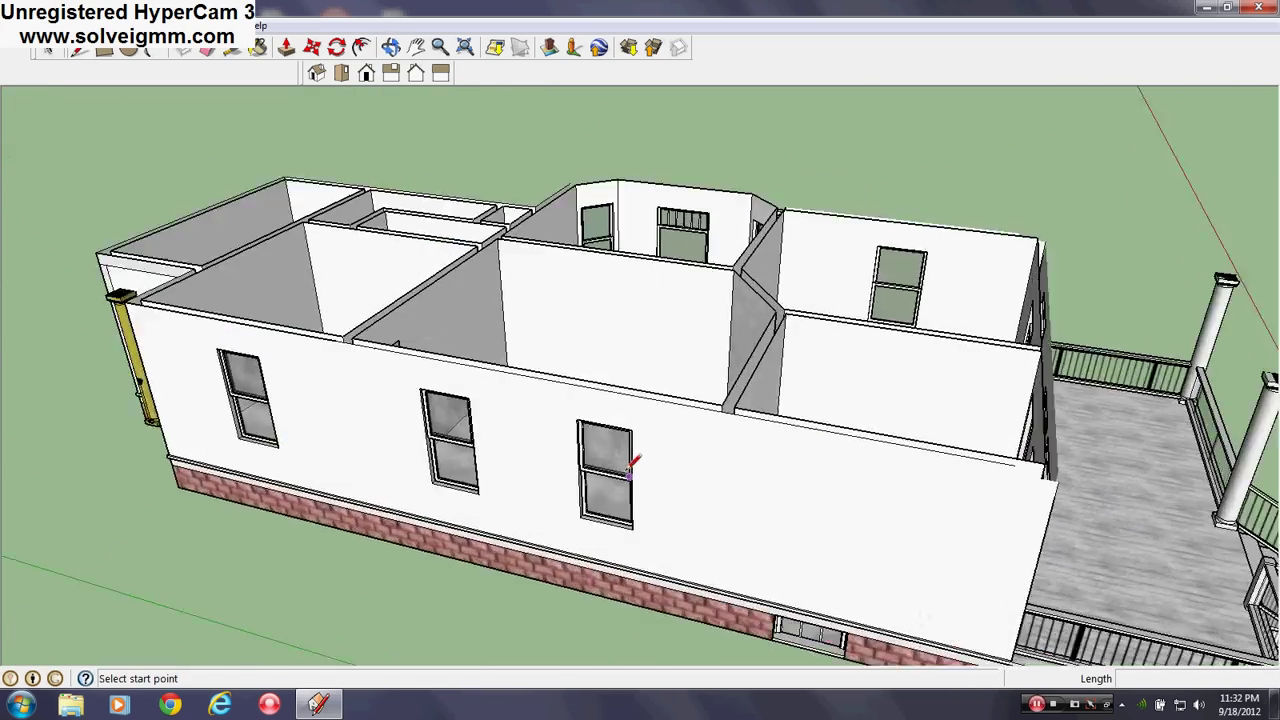
scroll(451, 449, up, 1)
scroll(428, 462, down, 3)
middle_drag(428, 462, 505, 487)
scroll(531, 517, up, 2)
scroll(530, 527, down, 1)
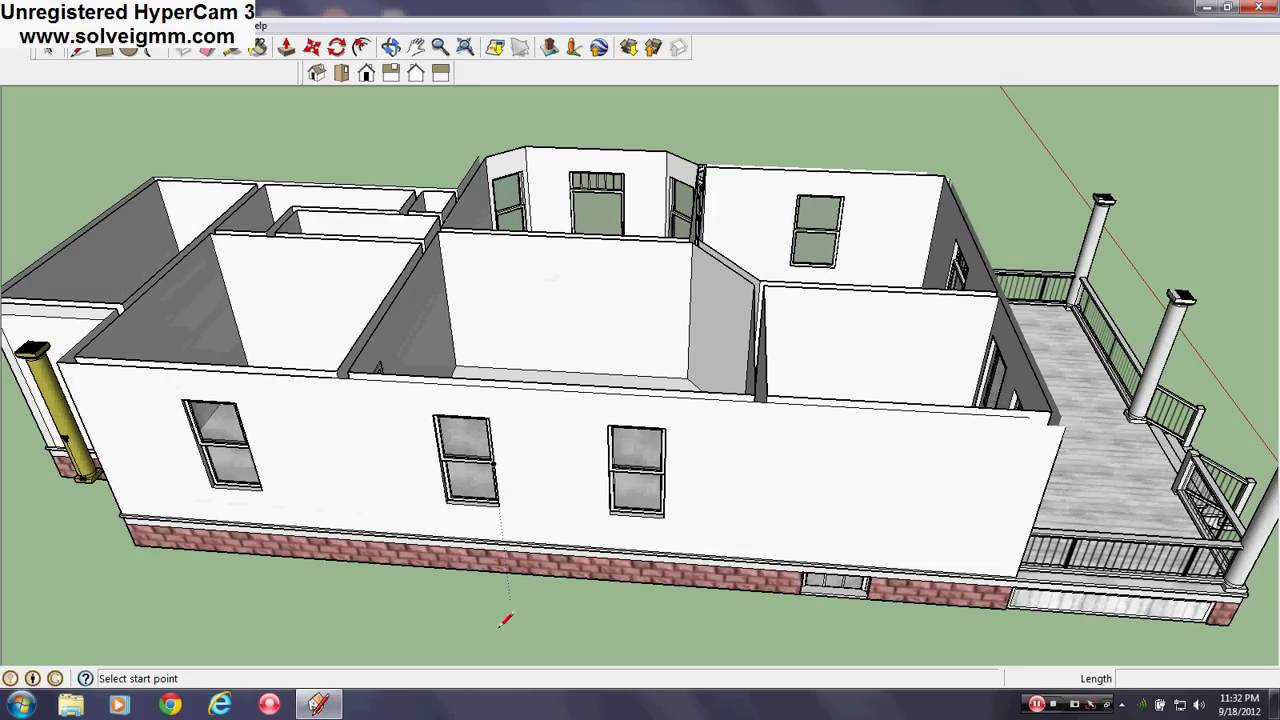